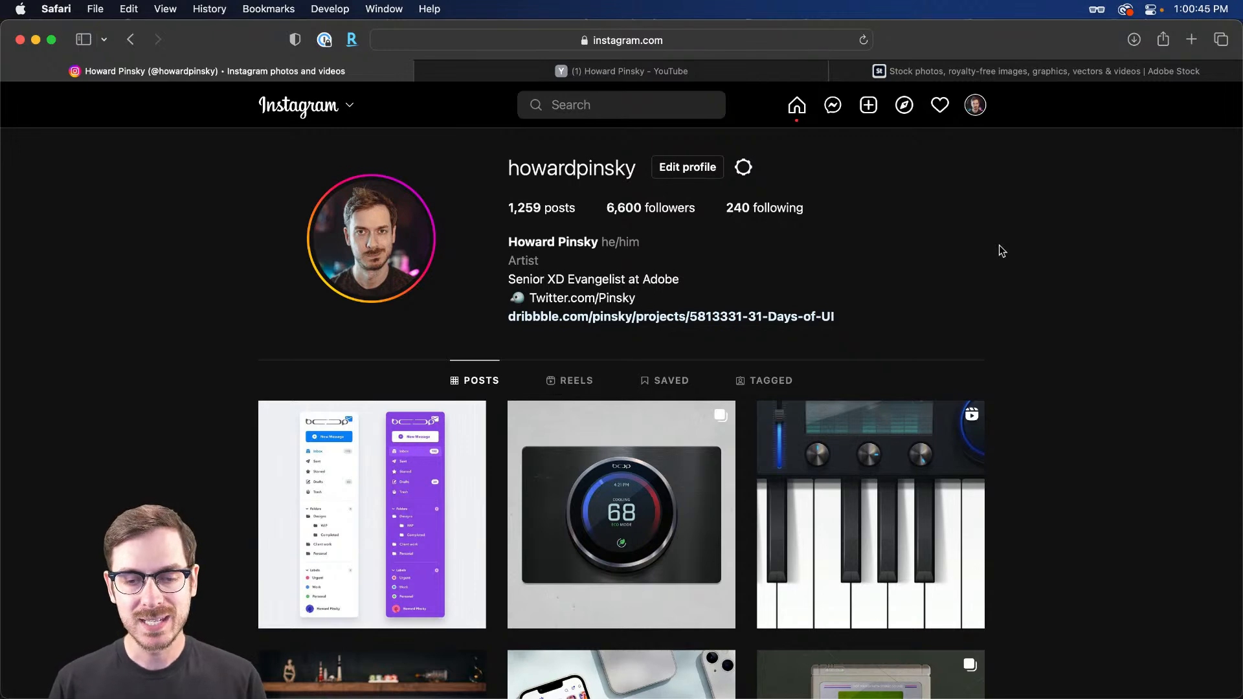
Open the smart thermostat post on the Instagram profile.
left_click(624, 487)
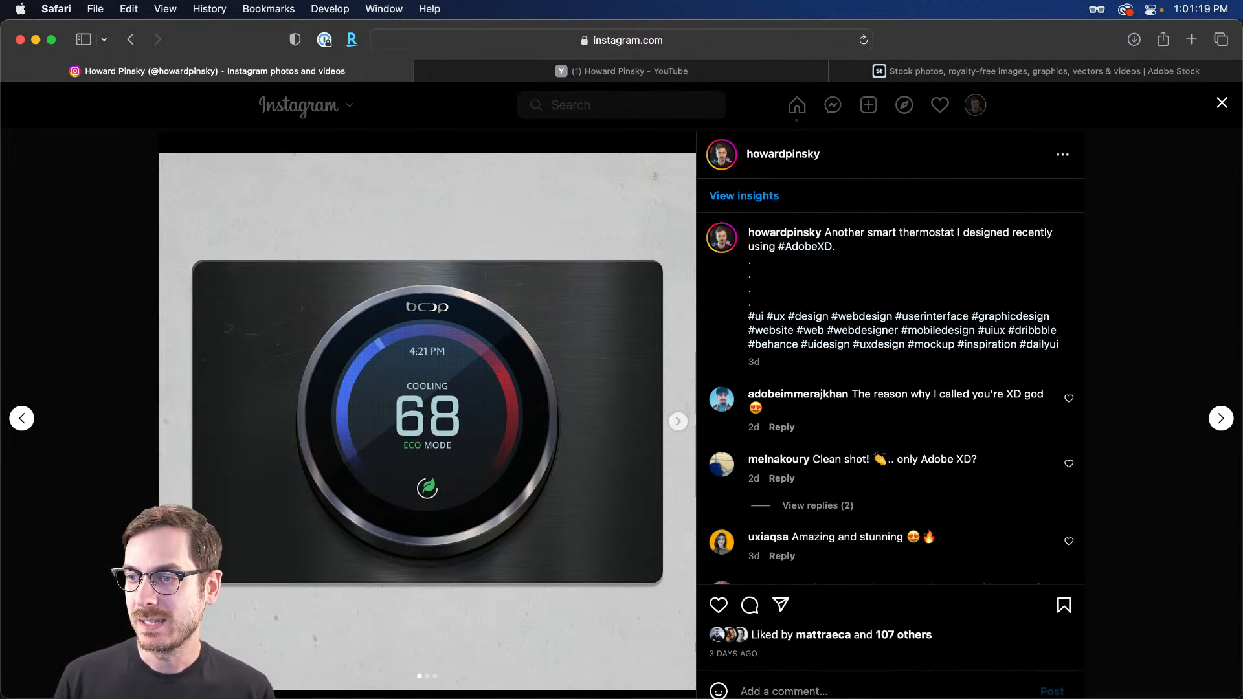
Switch to Adobe XD, create a document from the Web 1920 preset (1920 x 1080 px), and widen its window across the screen.
key("super+Tab")
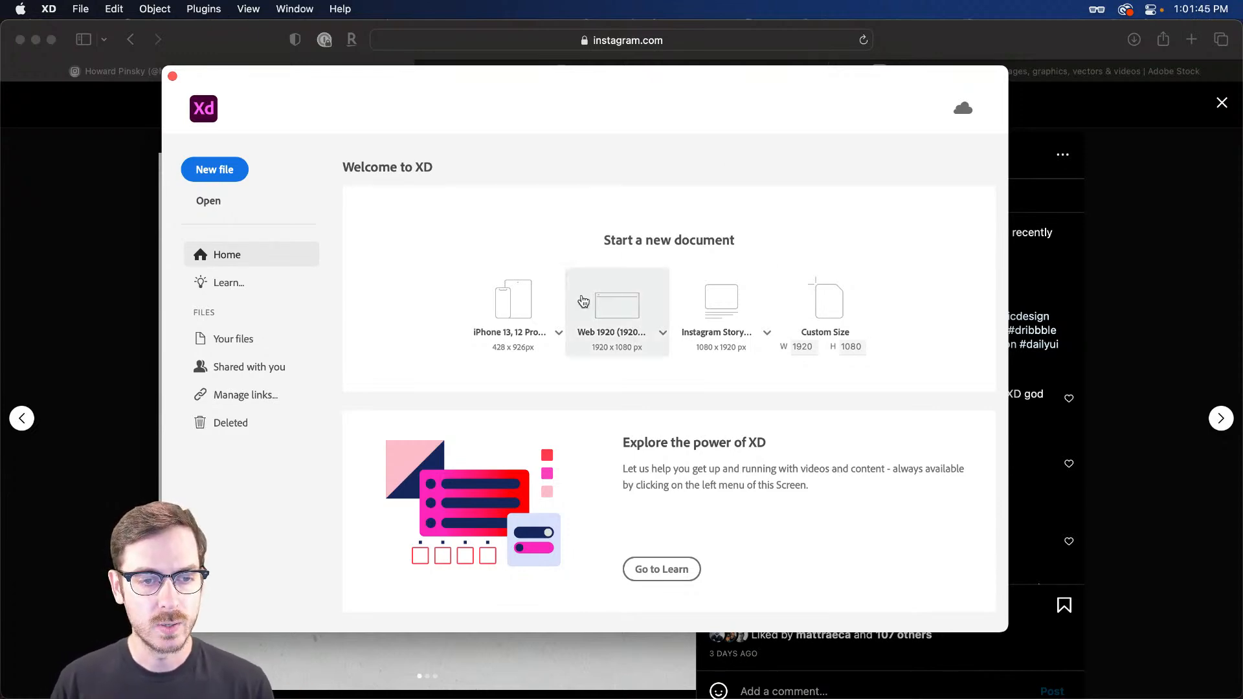
left_click(615, 304)
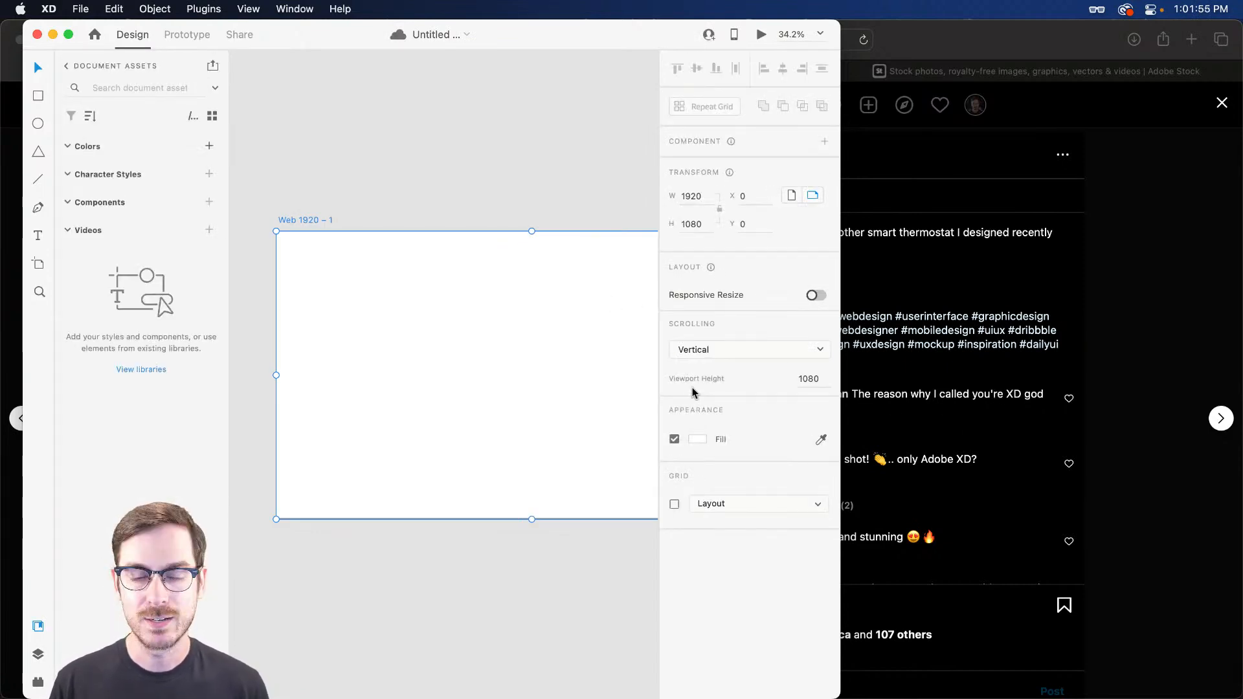
left_click_drag(607, 45, 575, 40)
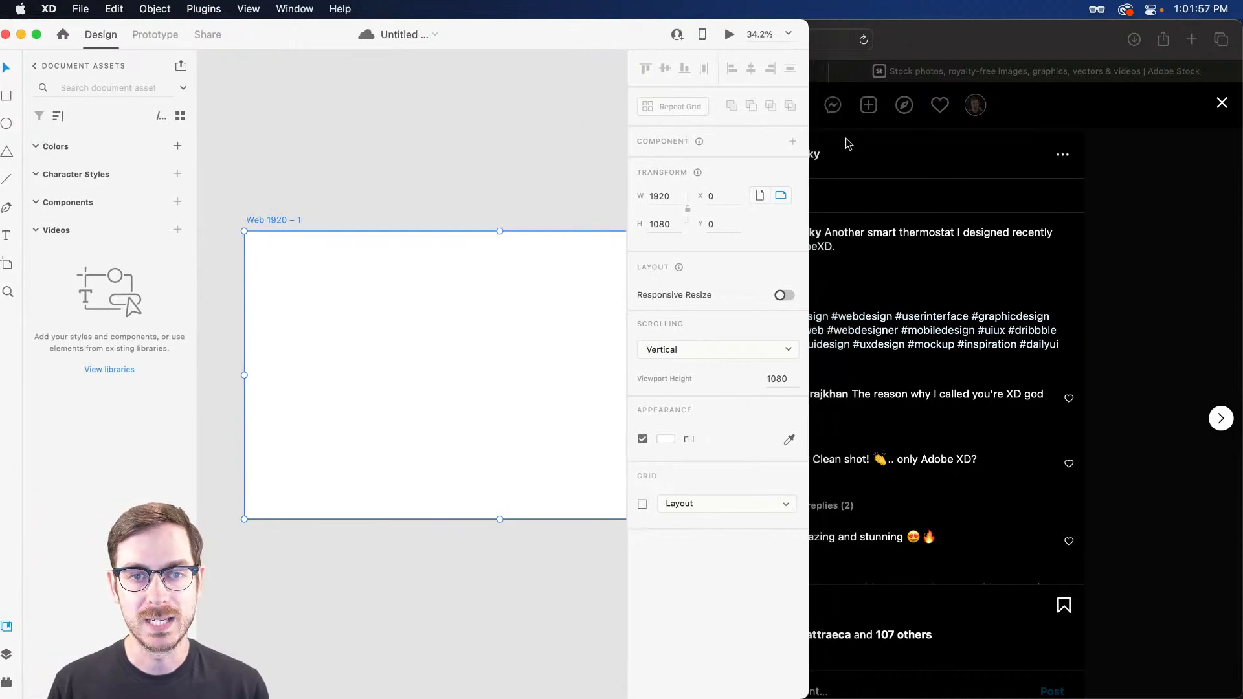
left_click_drag(809, 163, 1241, 174)
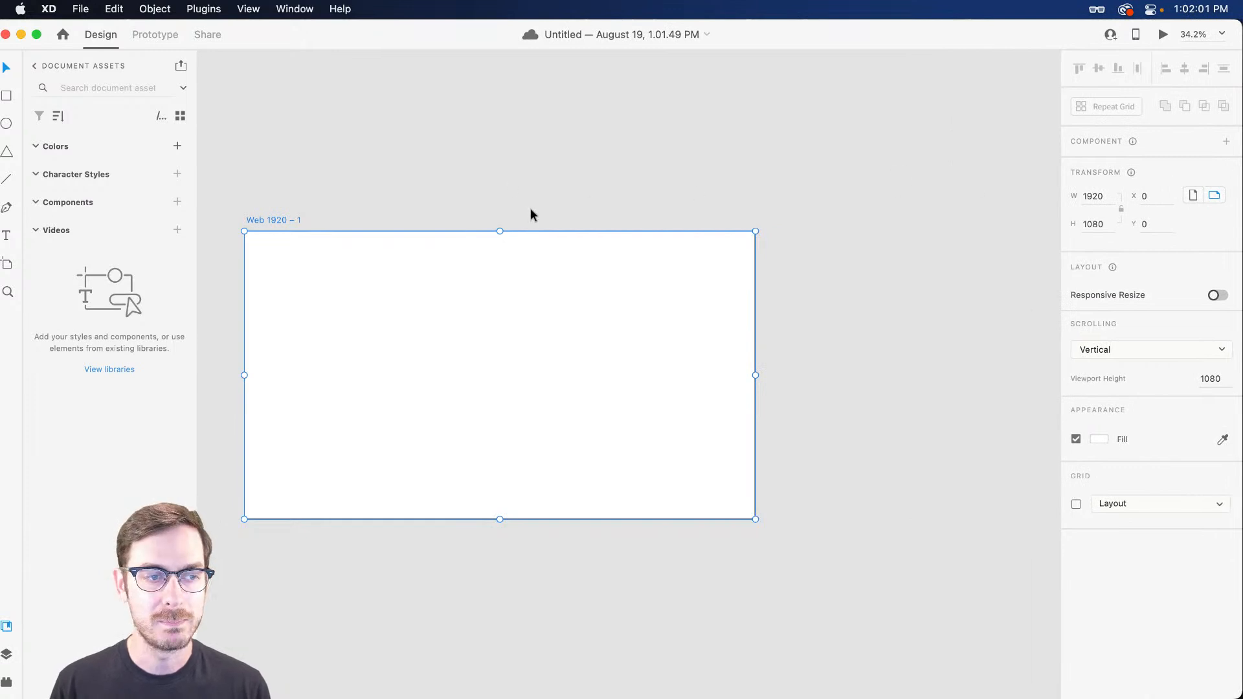
Move and resize the document window so that all of it fits on the screen.
scroll(521, 291, "left", 3)
scroll(448, 375, "up", 3)
scroll(449, 375, "up", 1)
left_click_drag(671, 372, 638, 318)
scroll(557, 208, "up", 1)
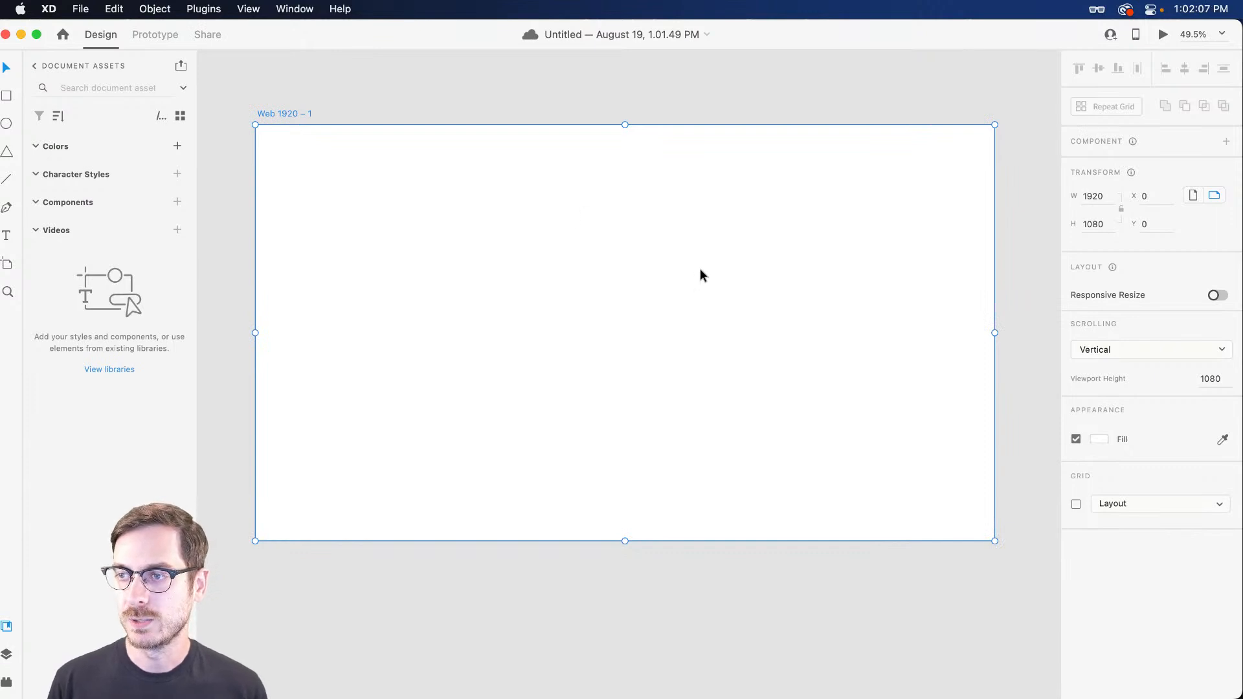
left_click_drag(674, 263, 669, 261)
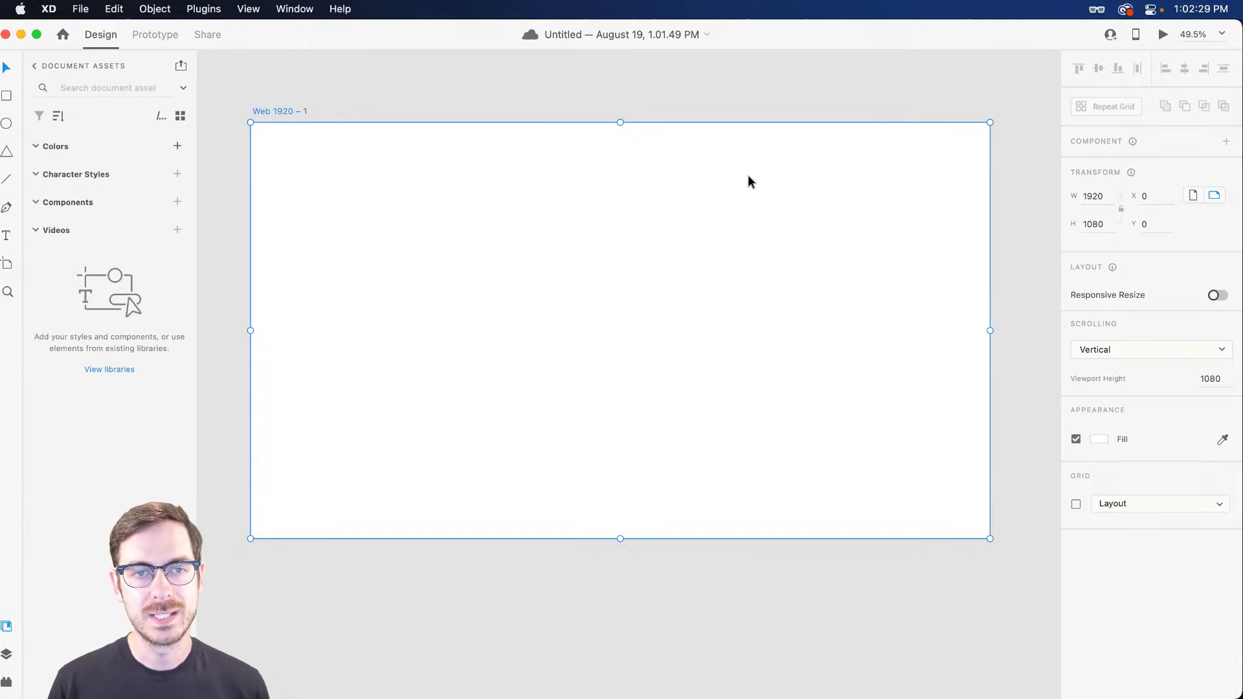
left_click_drag(820, 23, 781, 20)
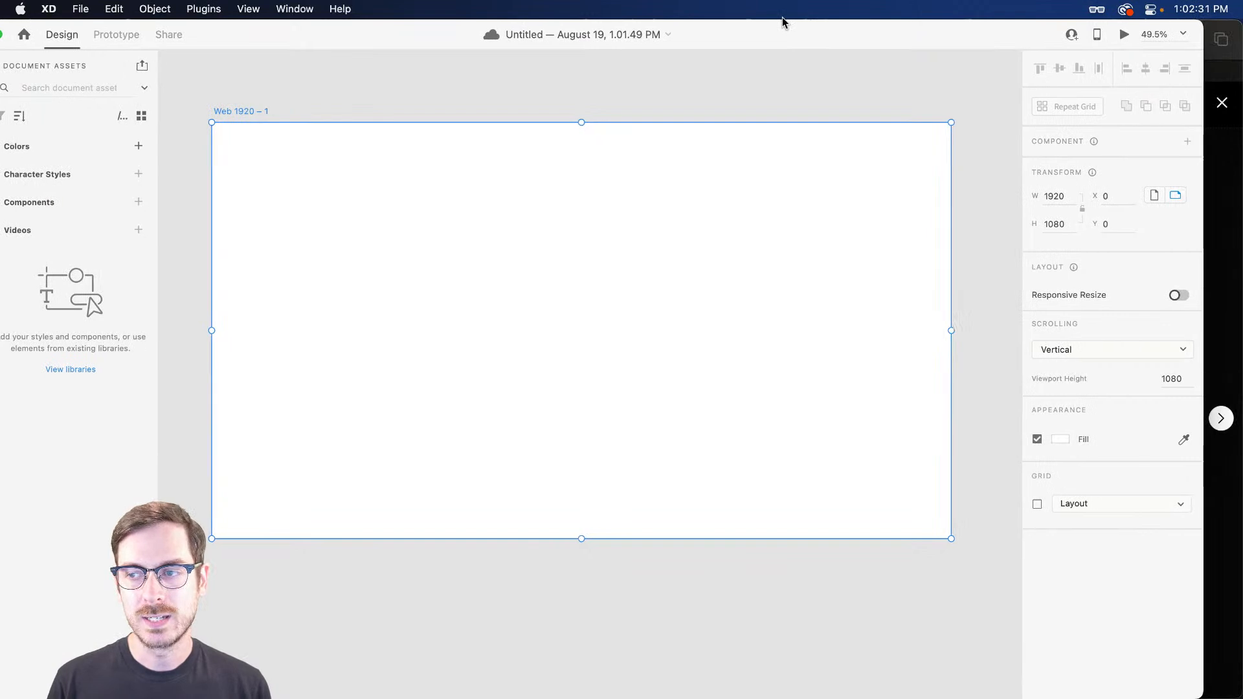
left_click_drag(1204, 153, 1178, 152)
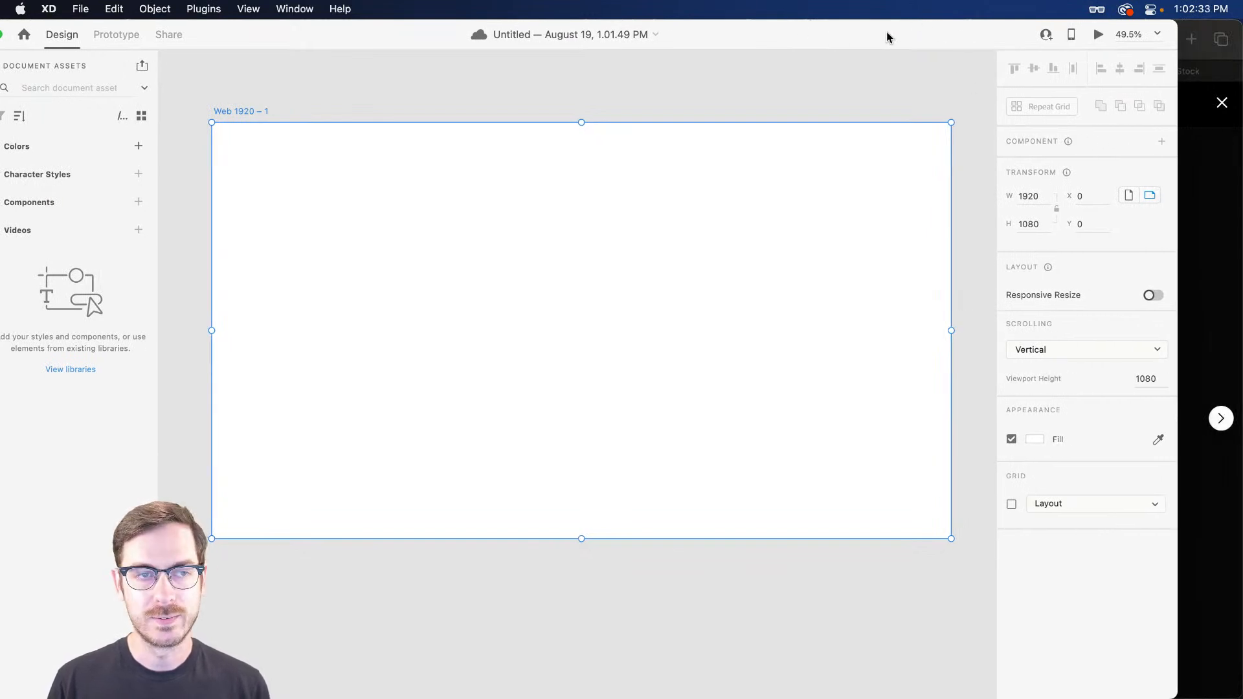
left_click_drag(887, 31, 937, 30)
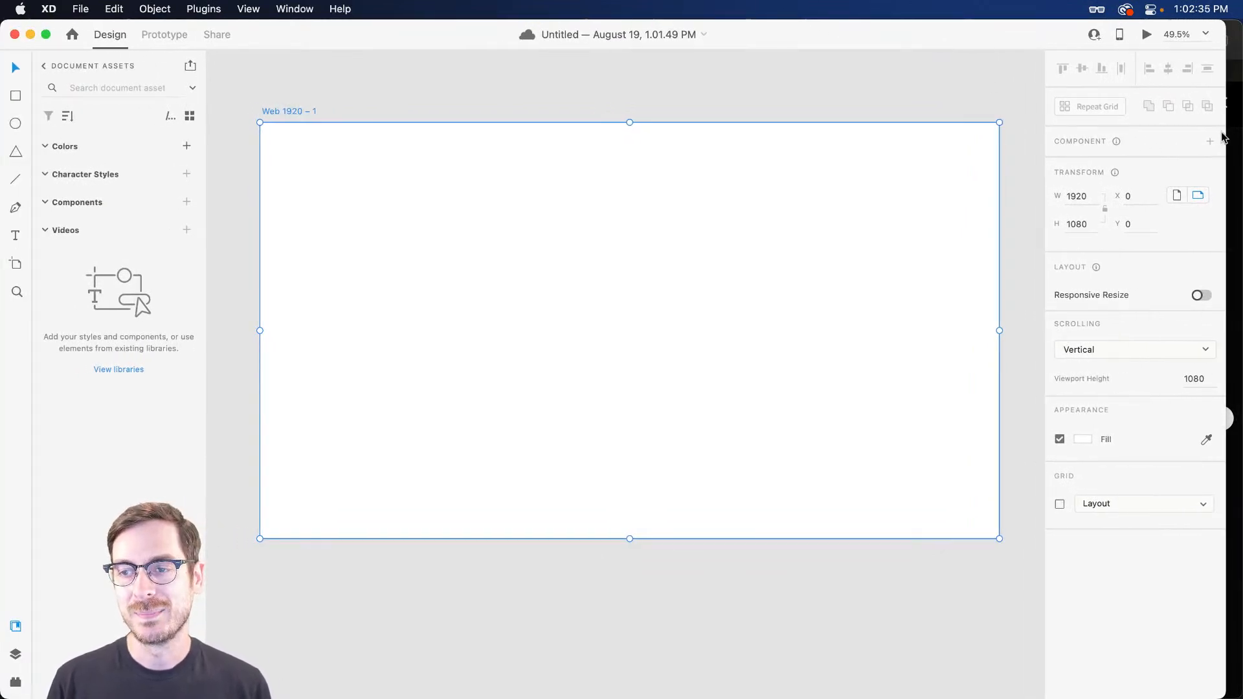
left_click_drag(1226, 136, 1242, 138)
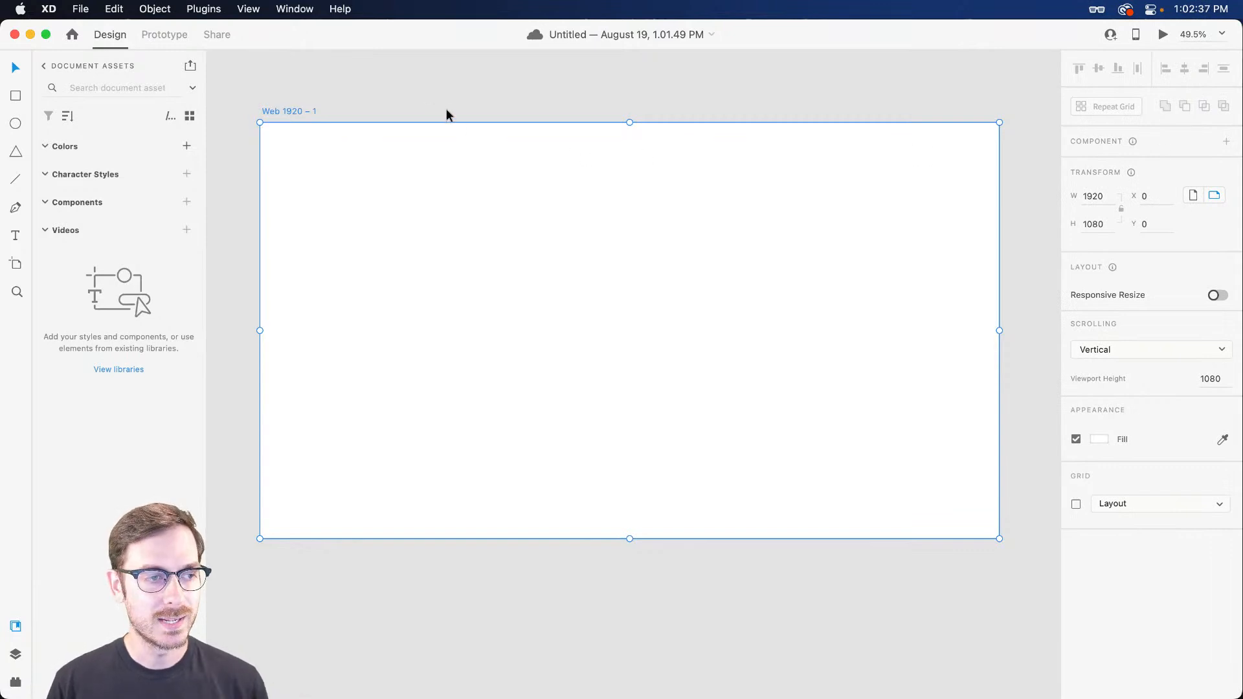
Draw a 1920 x 1080 rectangle that covers the whole artboard.
key("r")
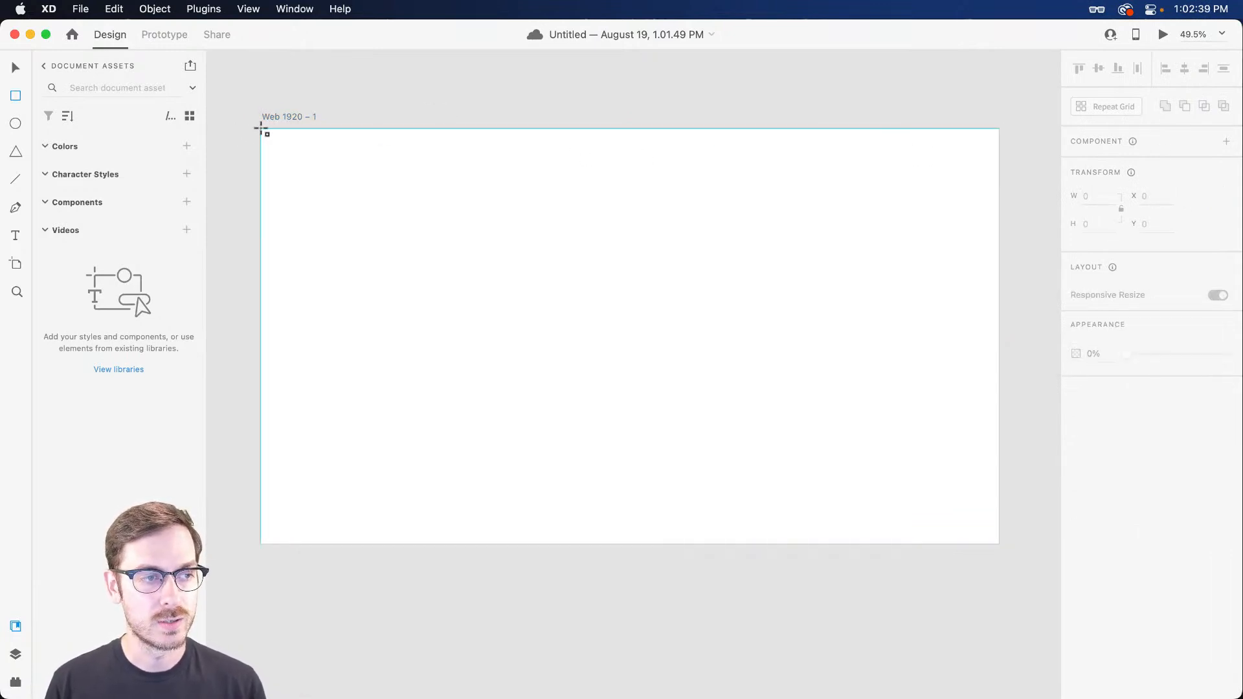
mouse_move(260, 129)
left_mouse_down()
mouse_move(982, 519)
mouse_move(999, 544)
left_mouse_up()
key("v")
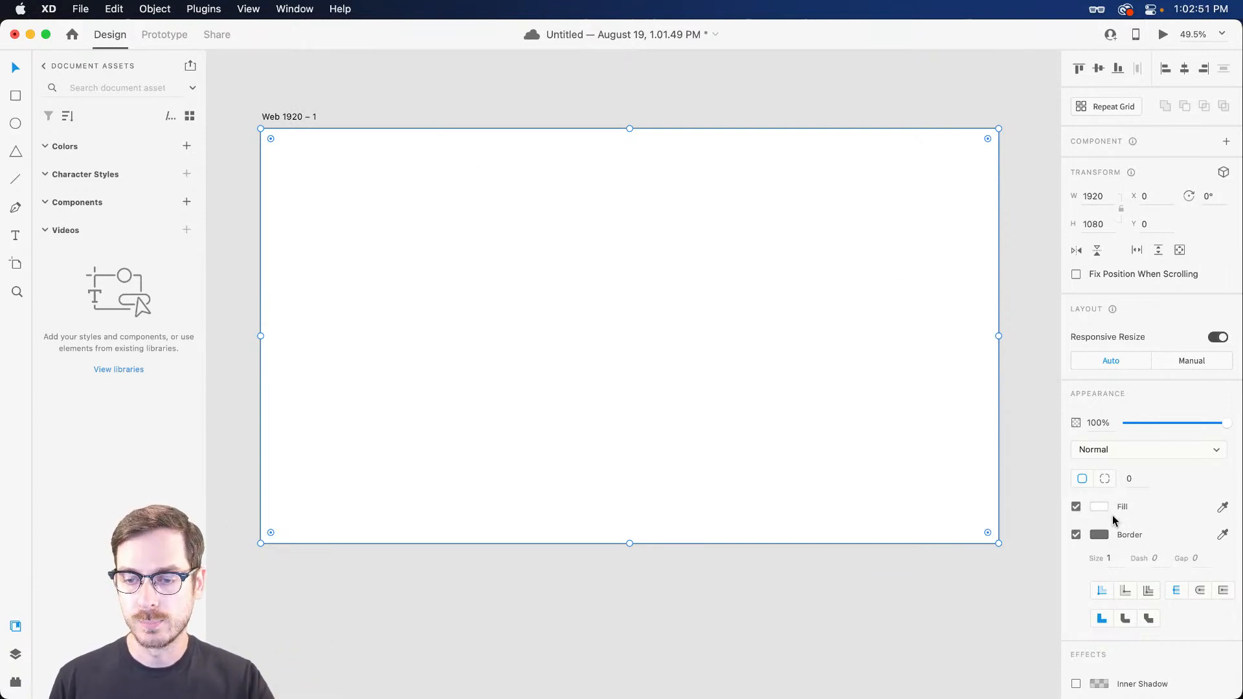
Remove the rectangle's border and set its fill to light grey #C3C3C3.
left_click(1078, 535)
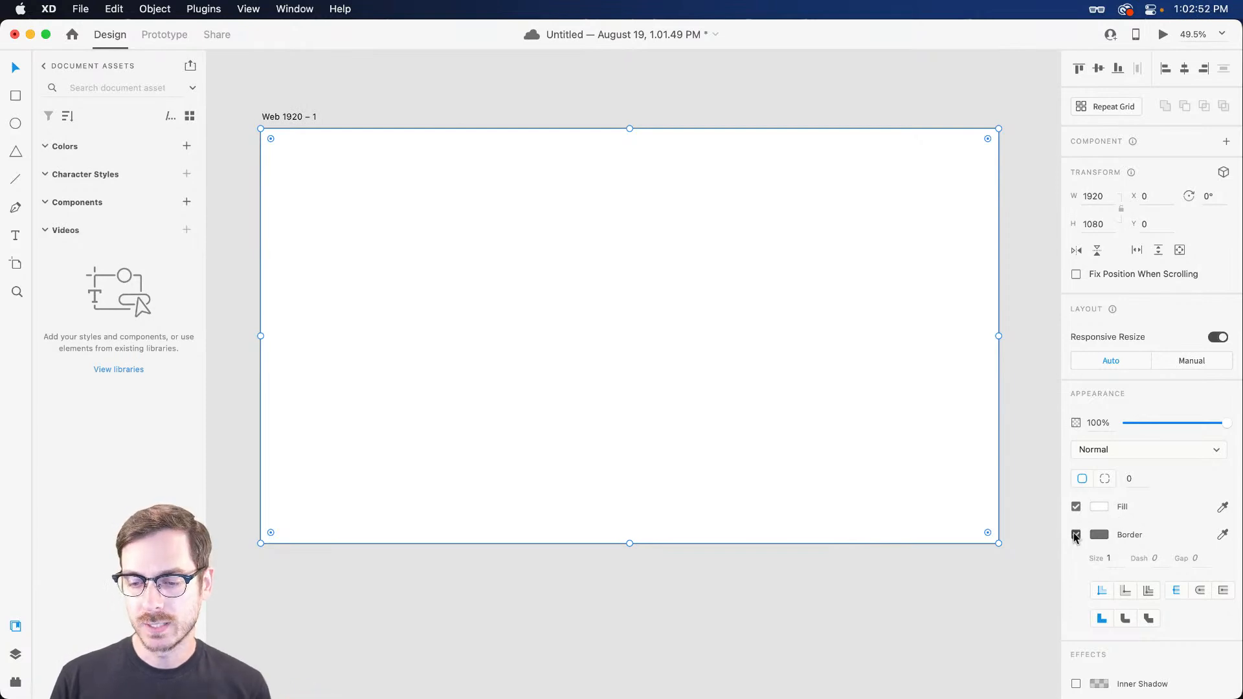
left_click(1099, 507)
left_click_drag(938, 472, 896, 460)
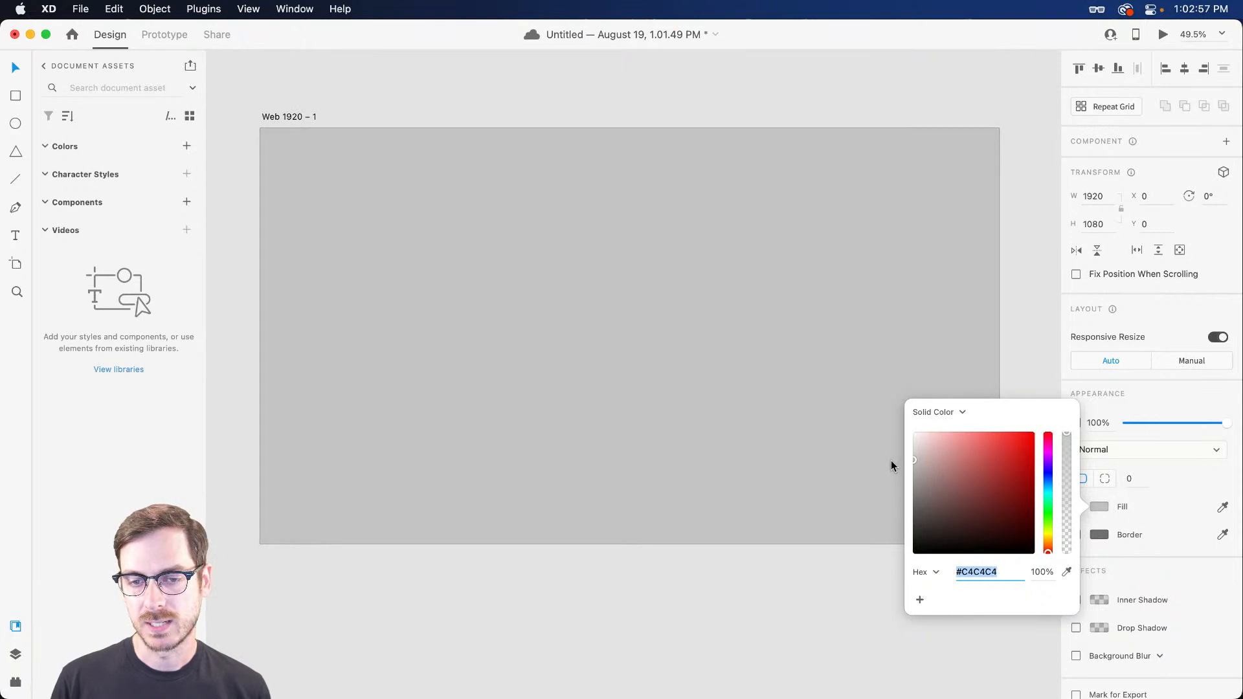
left_click(824, 320)
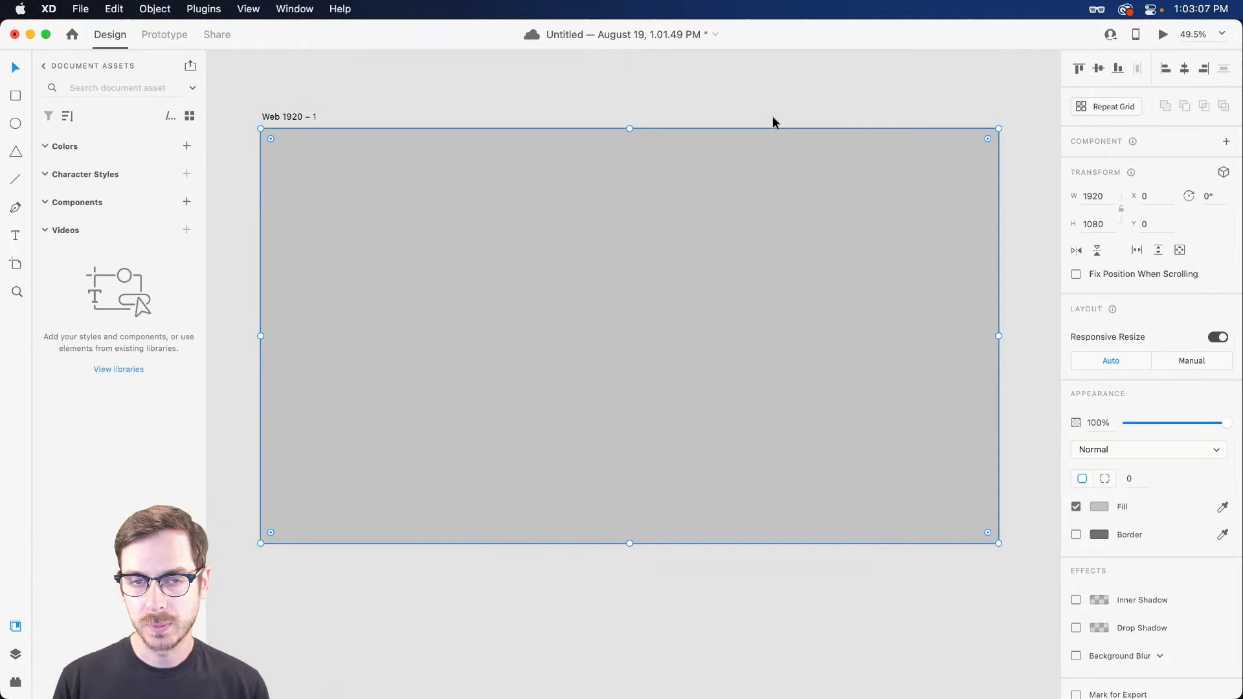
Duplicate the grey rectangle in place and fill the copy with the concrete texture AdobeStock_179710260.jpeg from the Concrete folder.
key("super+c")
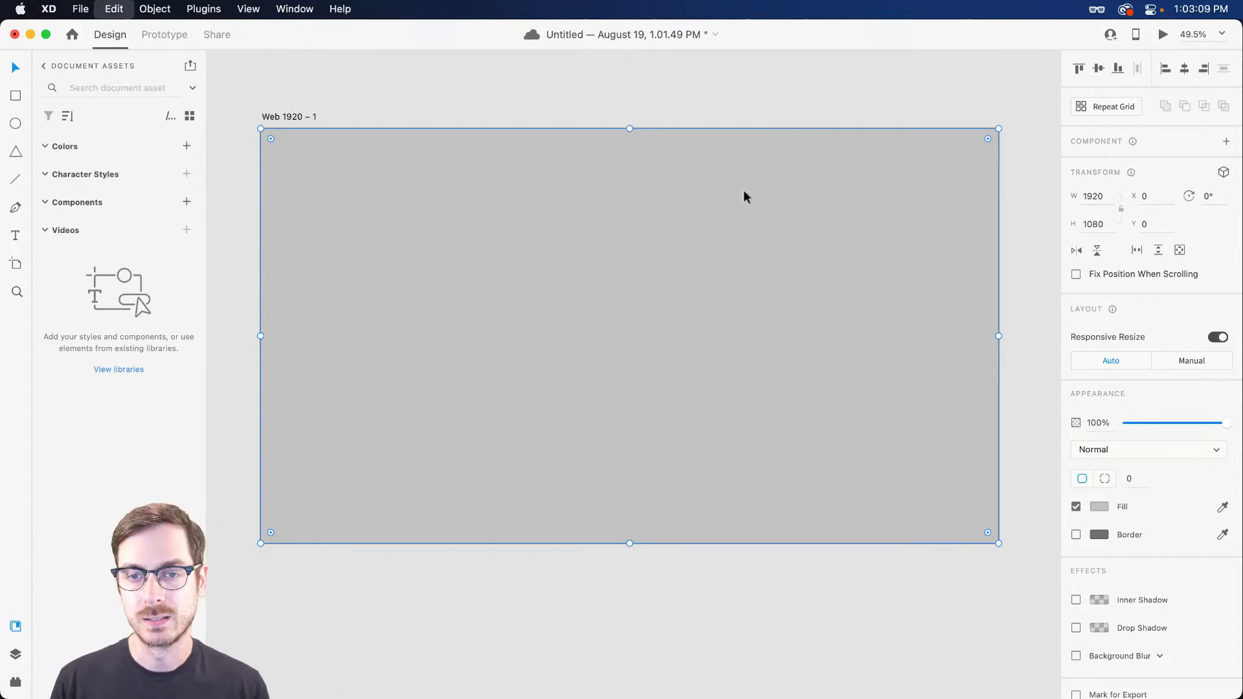
key("super+Tab")
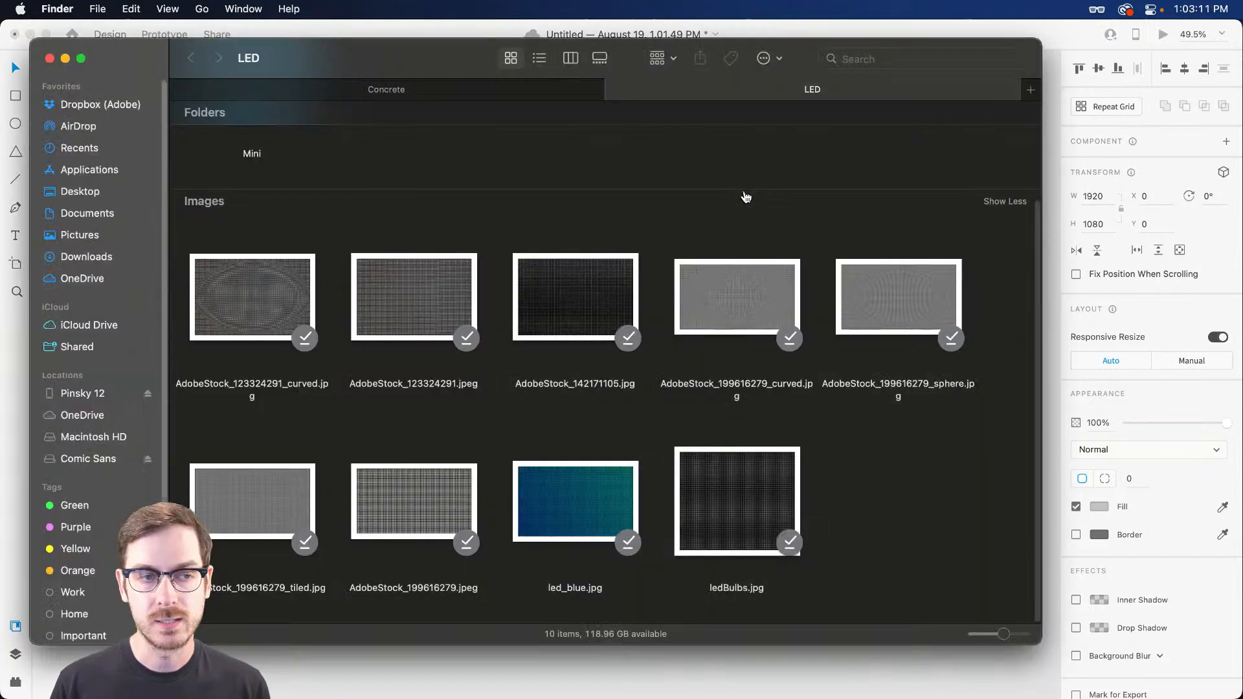
left_click(373, 89)
left_click(282, 224)
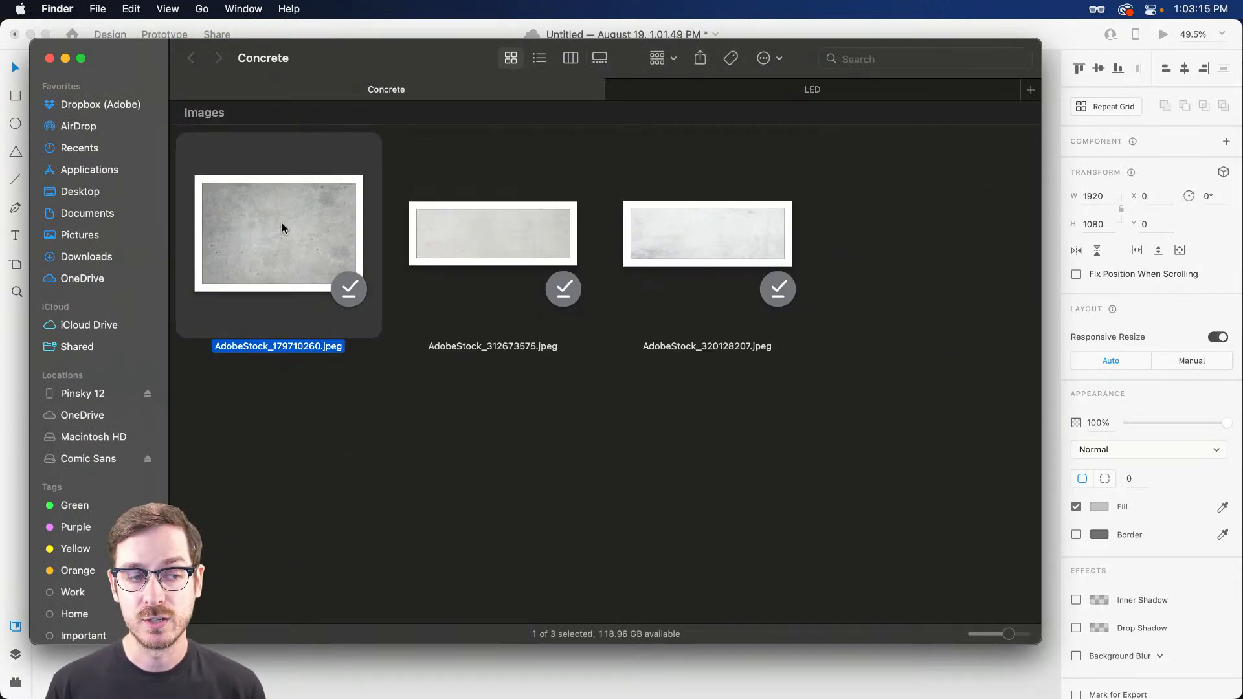
key("super+Tab")
left_click_drag(263, 204, 714, 212)
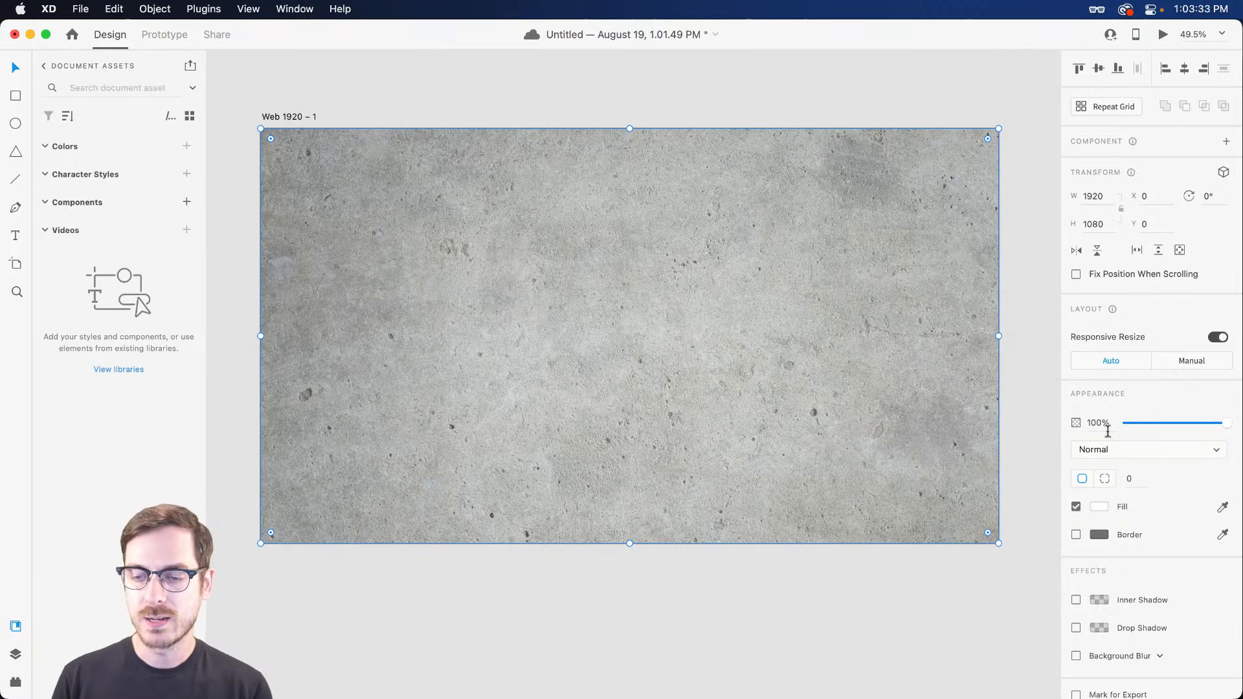
Try the Overlay blend mode on the concrete rectangle for comparison, and set it to Soft Light.
left_click(1174, 450)
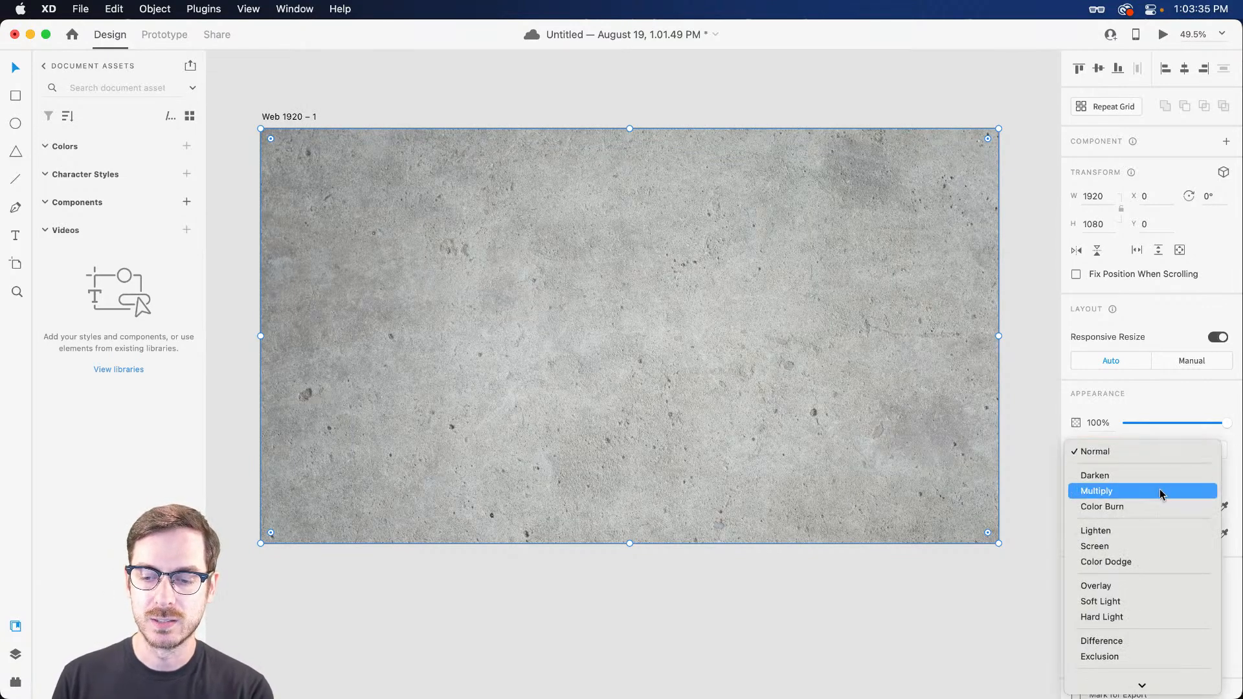
left_click(1122, 602)
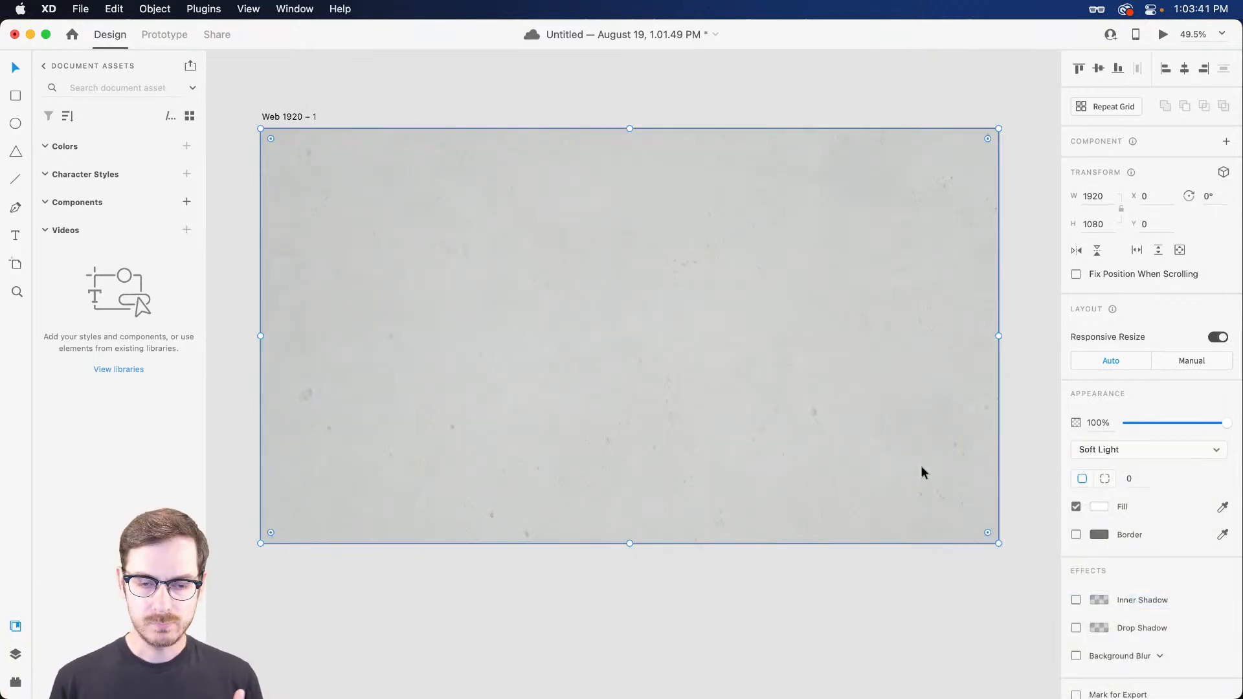
left_click(1180, 451)
left_click(1156, 438)
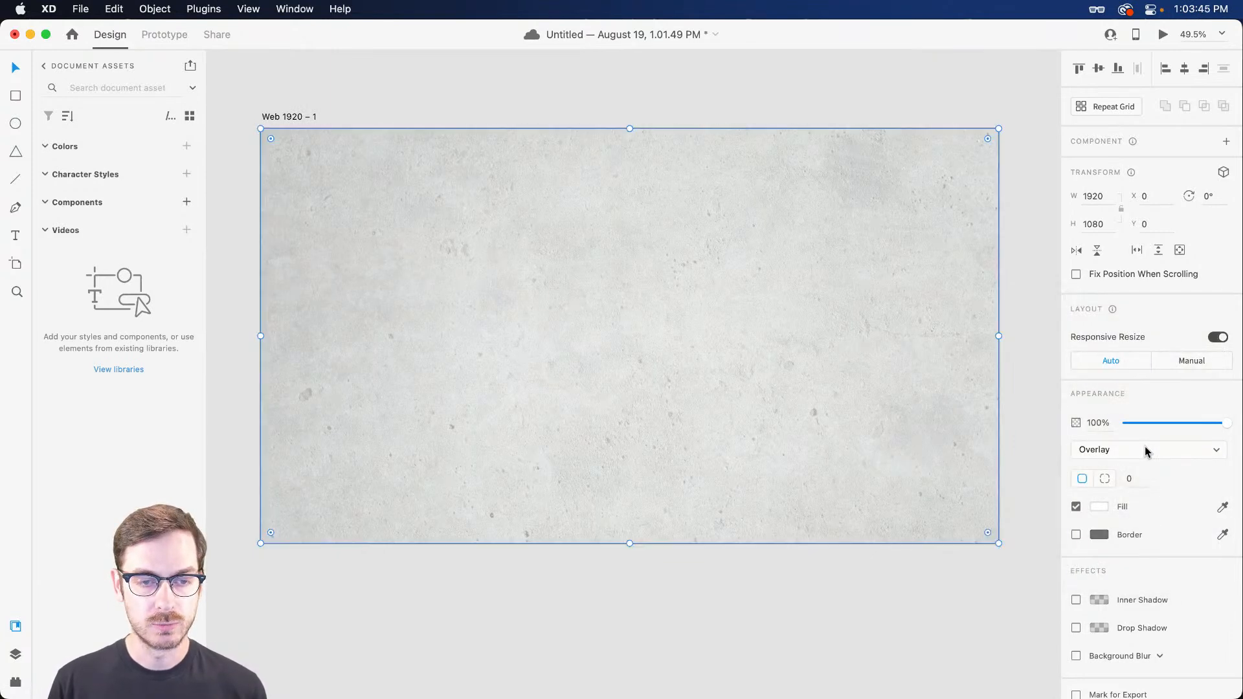
left_click(1141, 453)
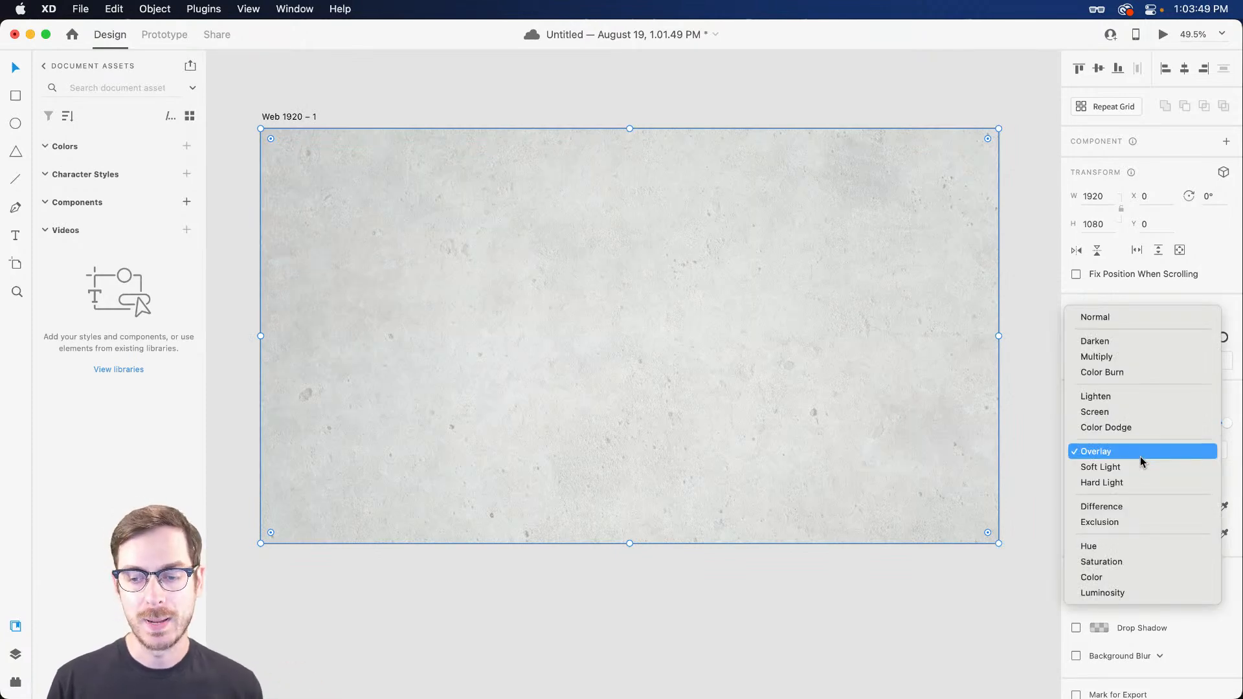
left_click(1134, 467)
Give the artboard a linear gradient fill running from its upper-left corner to the middle of its lower edge, and darken the start colour.
left_click(289, 117)
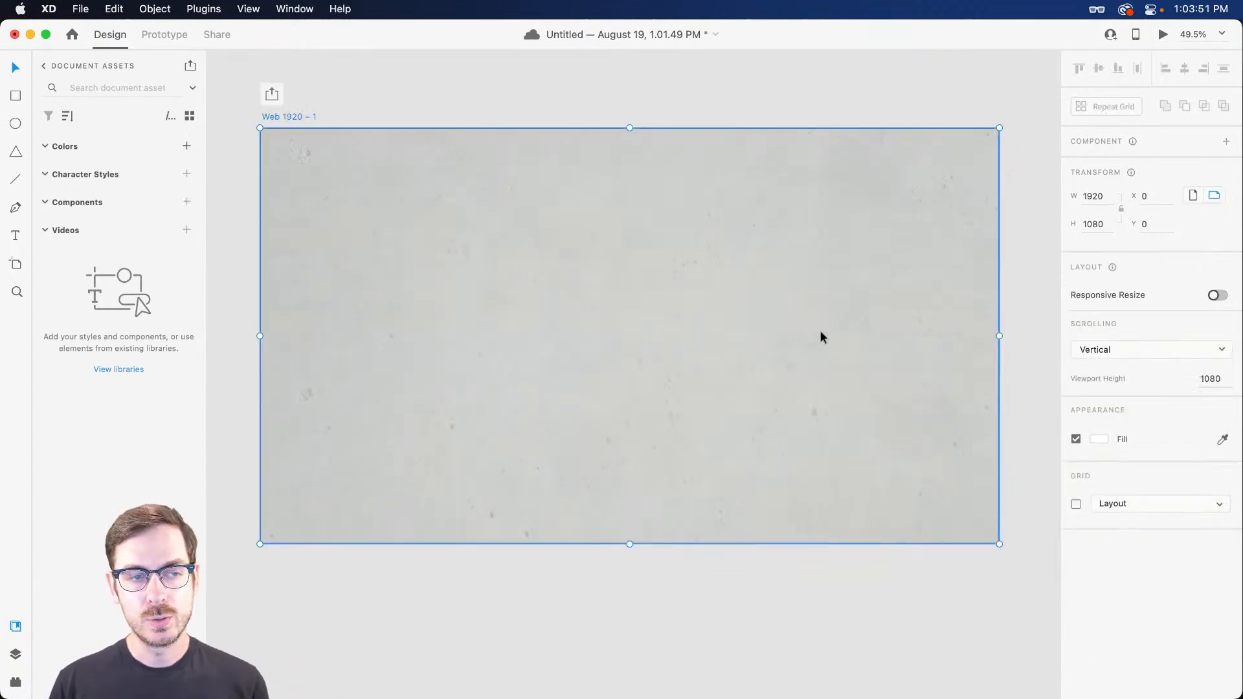
left_click(1101, 445)
left_click(920, 346)
left_click(928, 361)
left_click_drag(627, 128, 262, 130)
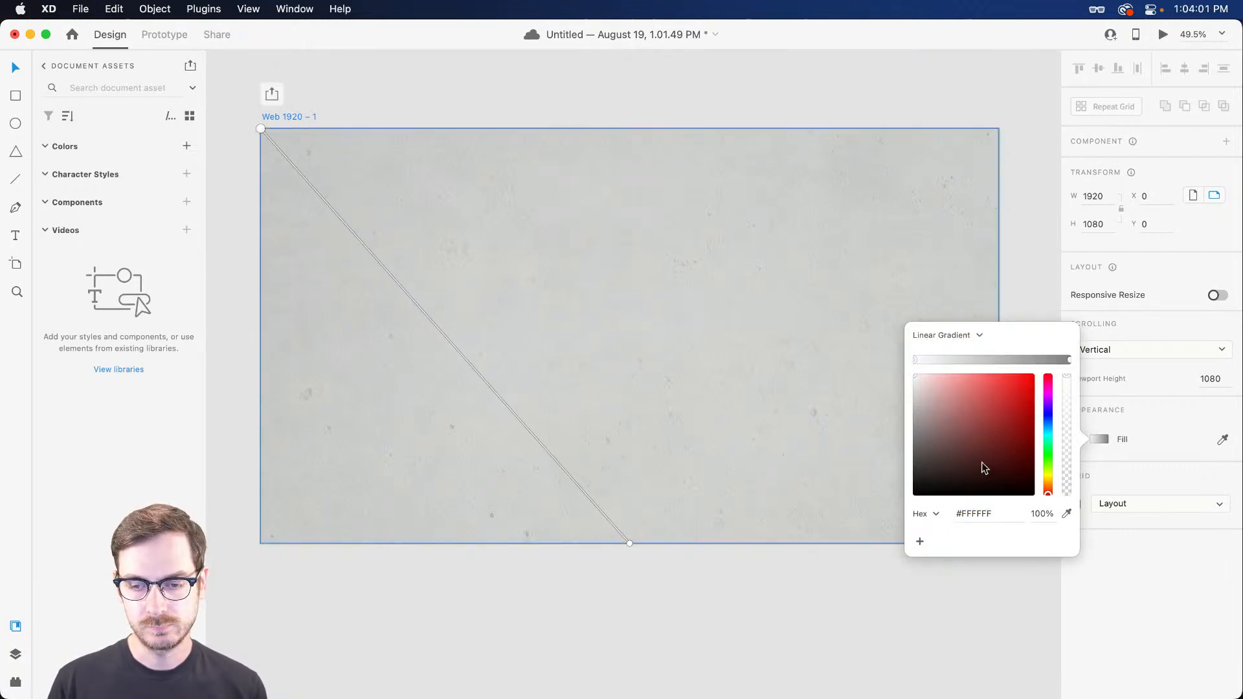
mouse_move(913, 421)
left_mouse_down()
mouse_move(877, 472)
mouse_move(891, 463)
mouse_move(868, 424)
mouse_move(864, 465)
left_mouse_up()
left_click(770, 368)
Try a linear gradient fill on the grey rectangle beneath the concrete texture, and undo it.
left_click(554, 249)
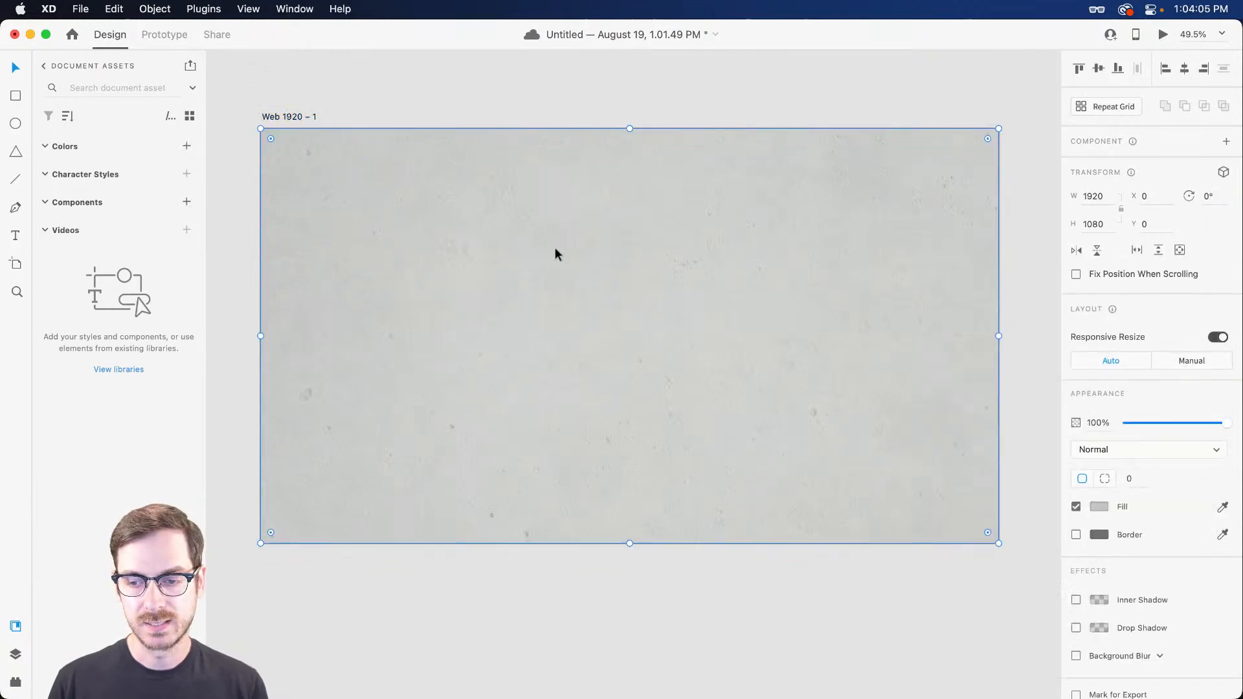
left_click(1100, 506)
left_click(935, 406)
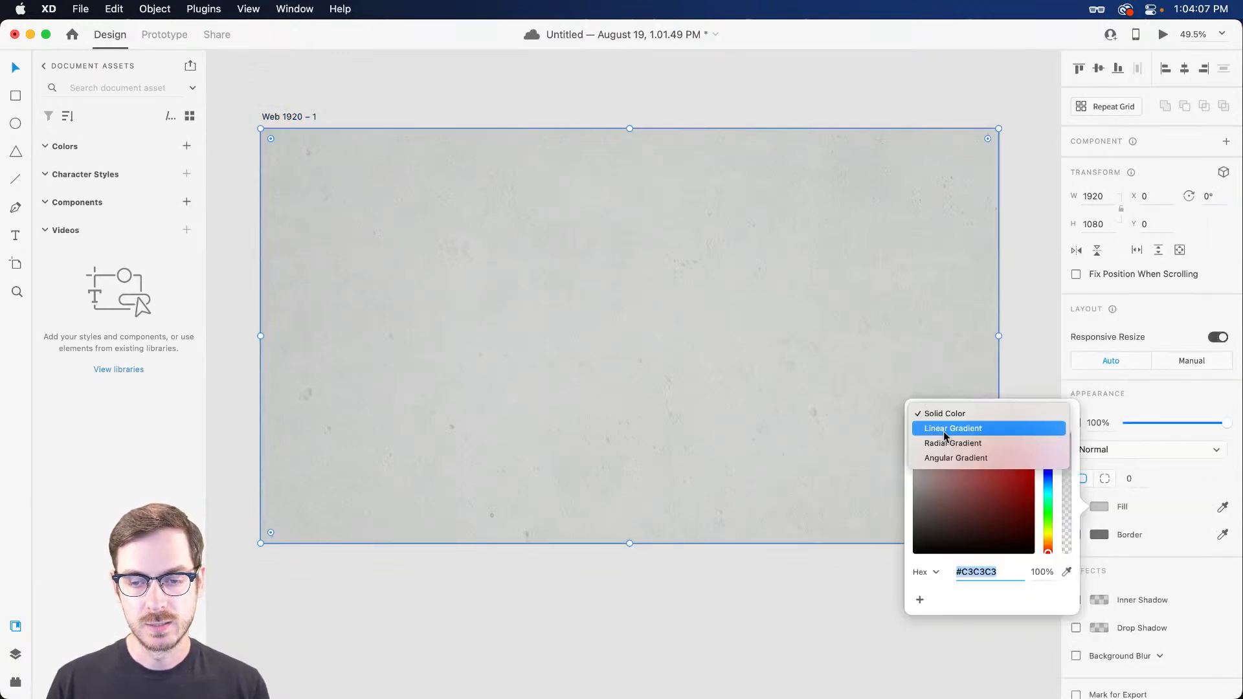
left_click(943, 431)
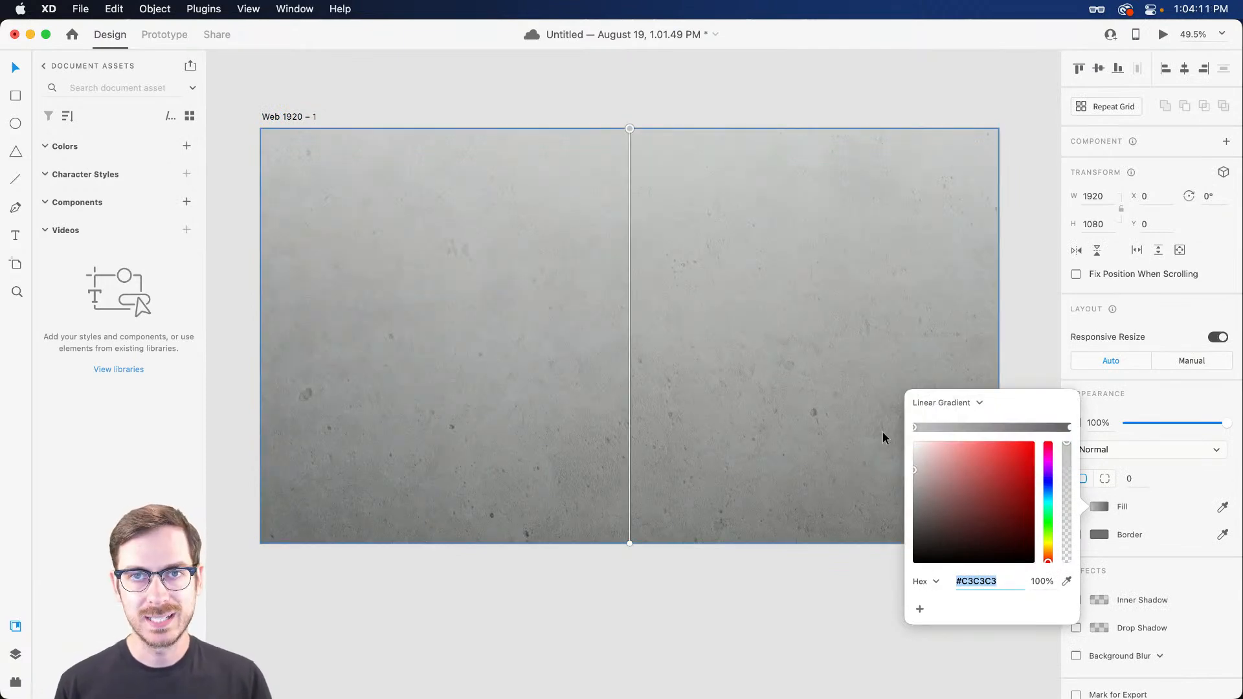
left_click(1188, 415)
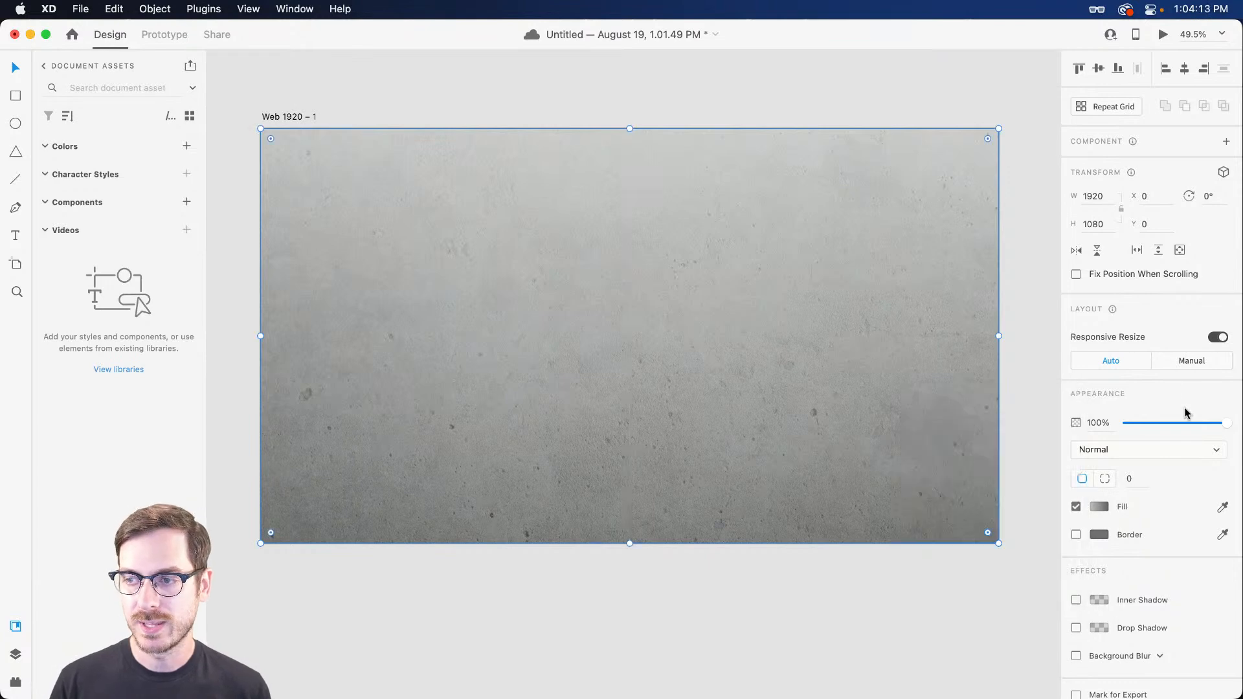
key("super+z")
Darken the solid grey fill of the rectangle beneath the concrete texture.
left_click(1100, 508)
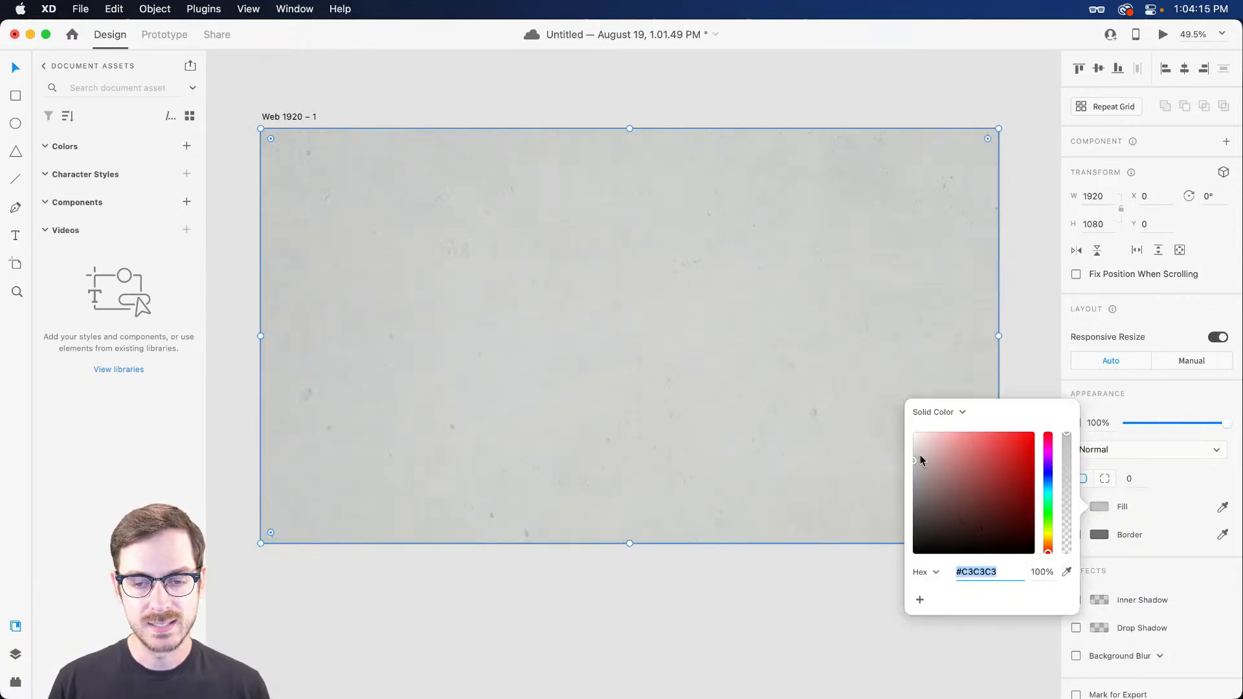
left_click(1178, 409)
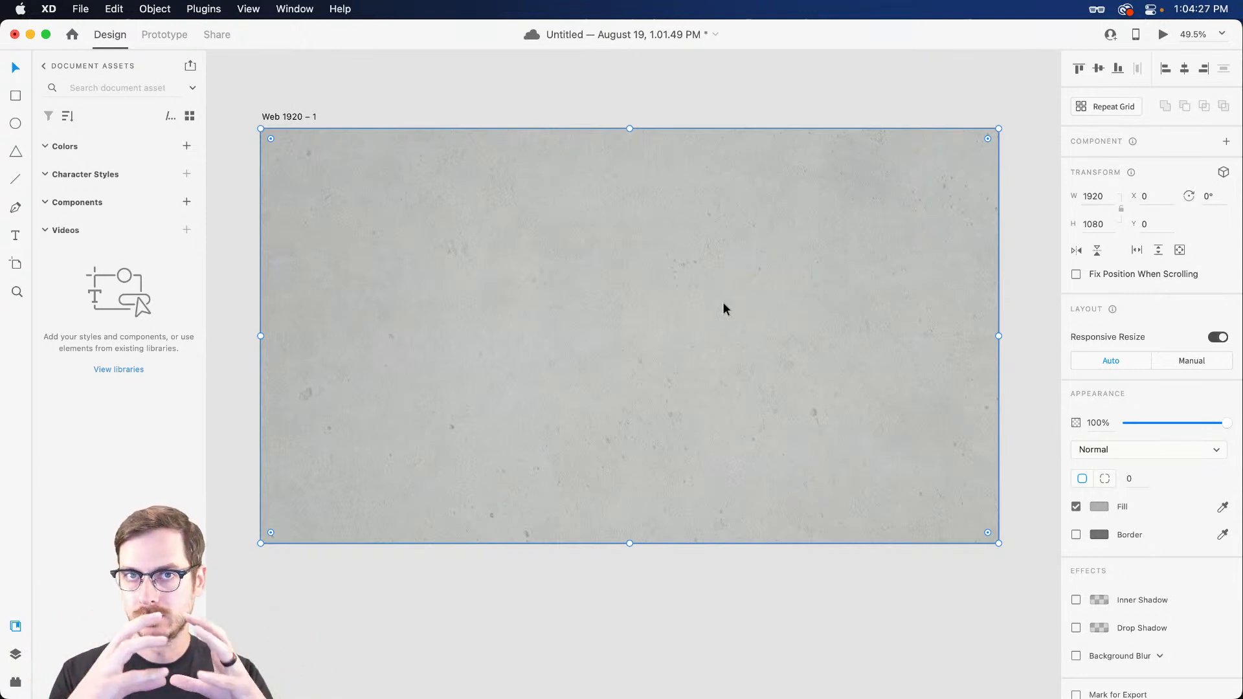
Draw a rectangle about 1235 x 657 px and centre it on the concrete background.
key("e")
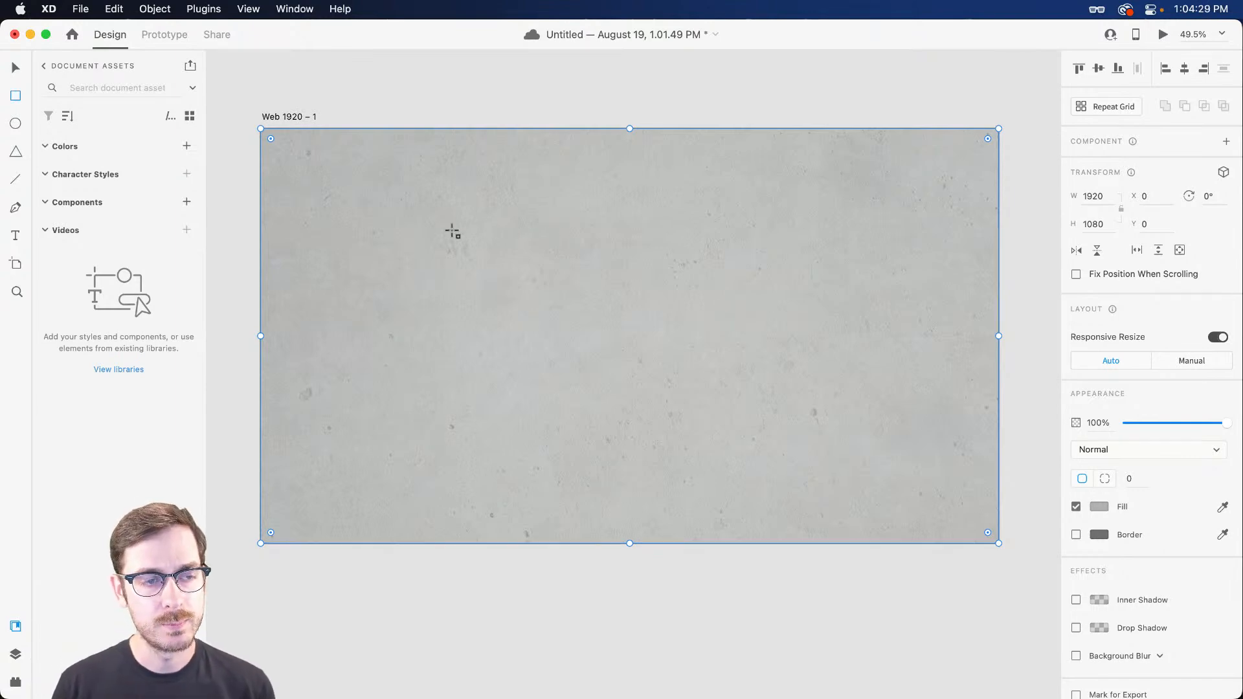
left_click_drag(394, 218, 869, 470)
key("v")
mouse_move(746, 367)
left_mouse_down()
mouse_move(739, 354)
mouse_move(747, 362)
left_mouse_up()
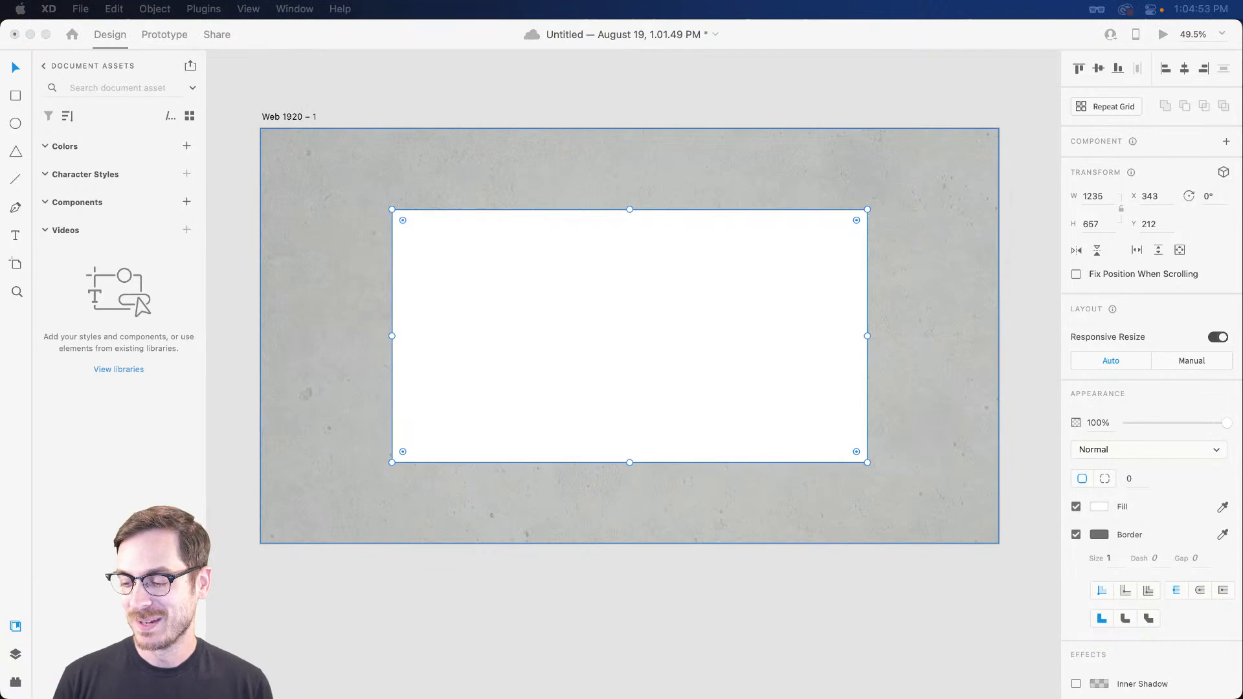
left_click(685, 333)
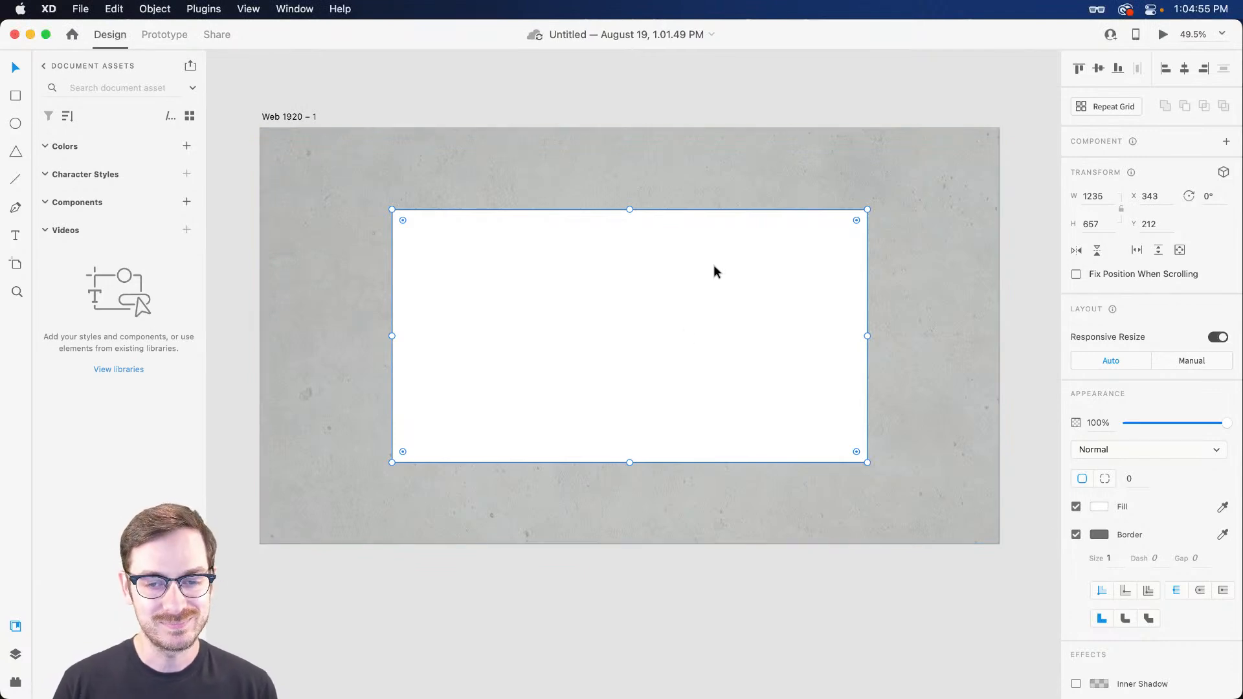
Round all corners of the white rectangle on the concrete background to a radius of 24.
scroll(674, 279, "up", 2)
scroll(675, 283, "up", 2)
scroll(744, 259, "down", 1)
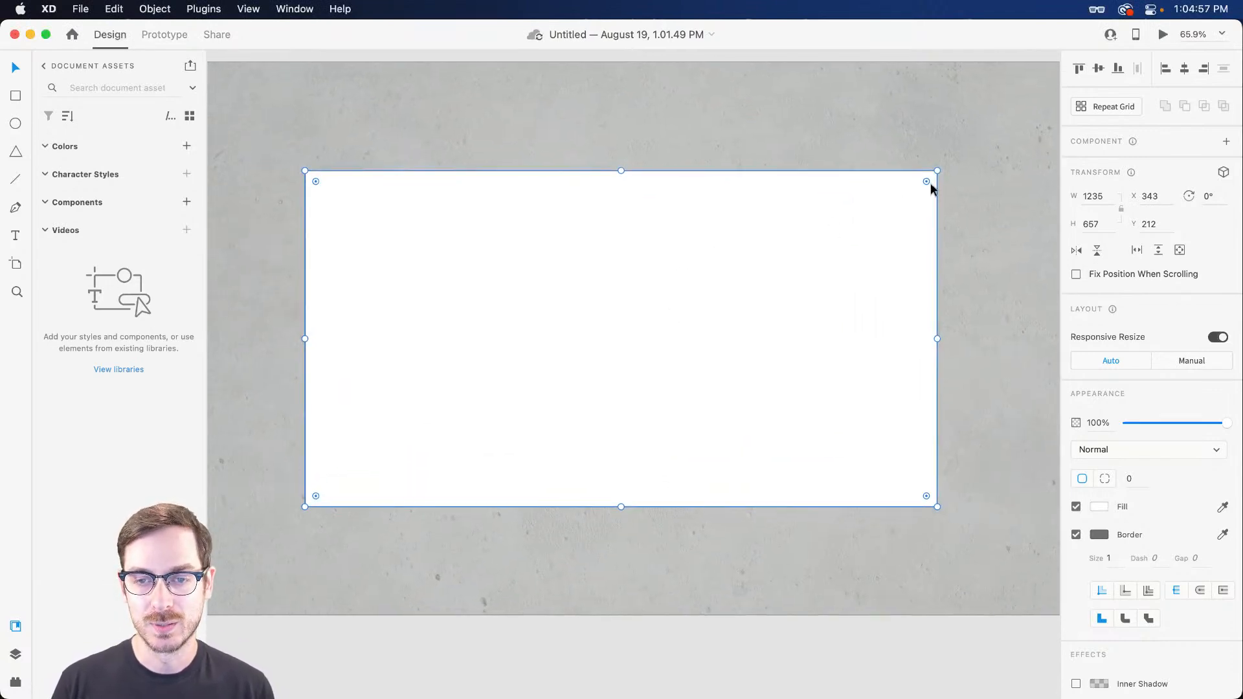
left_click_drag(926, 180, 927, 185)
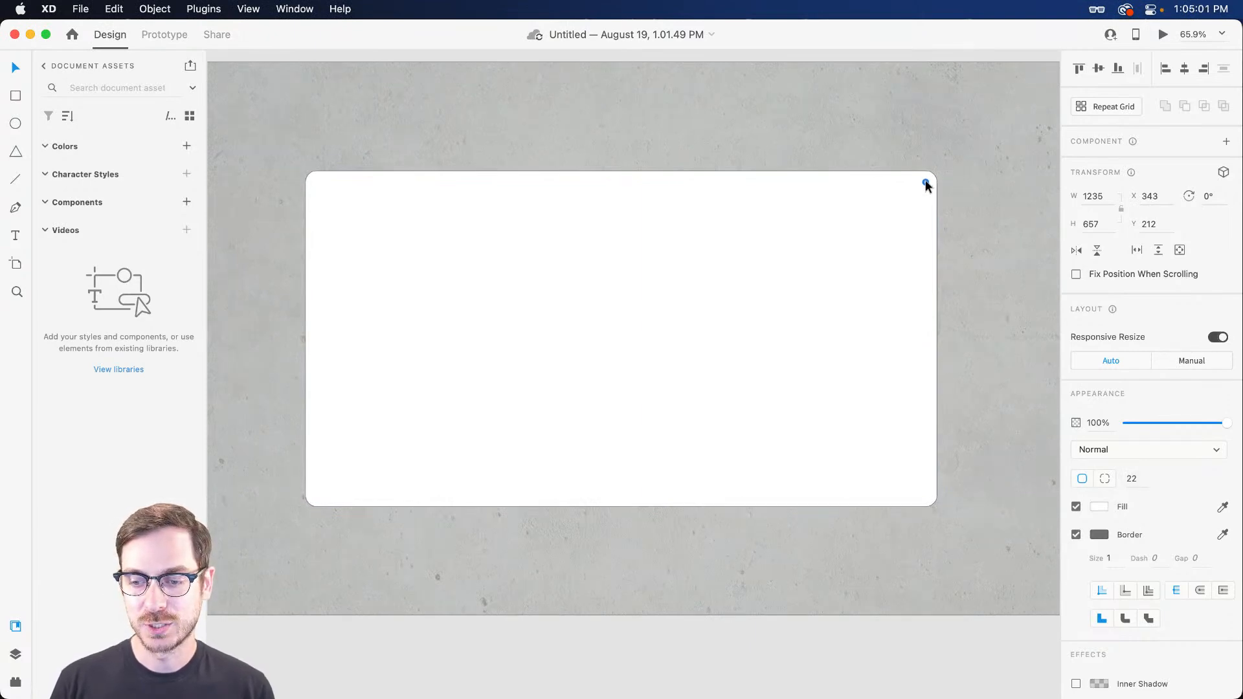
left_click_drag(926, 187, 927, 187)
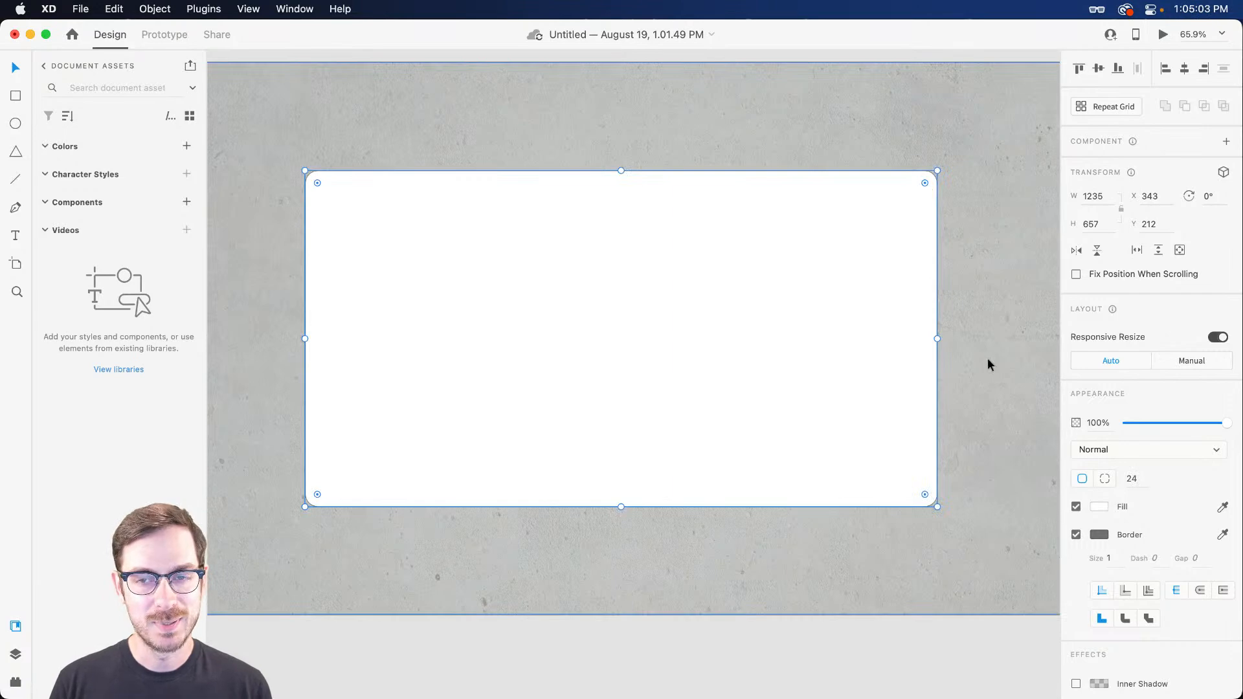
Turn off the rounded rectangle's border and change its solid fill to a very dark grey.
left_click(1079, 536)
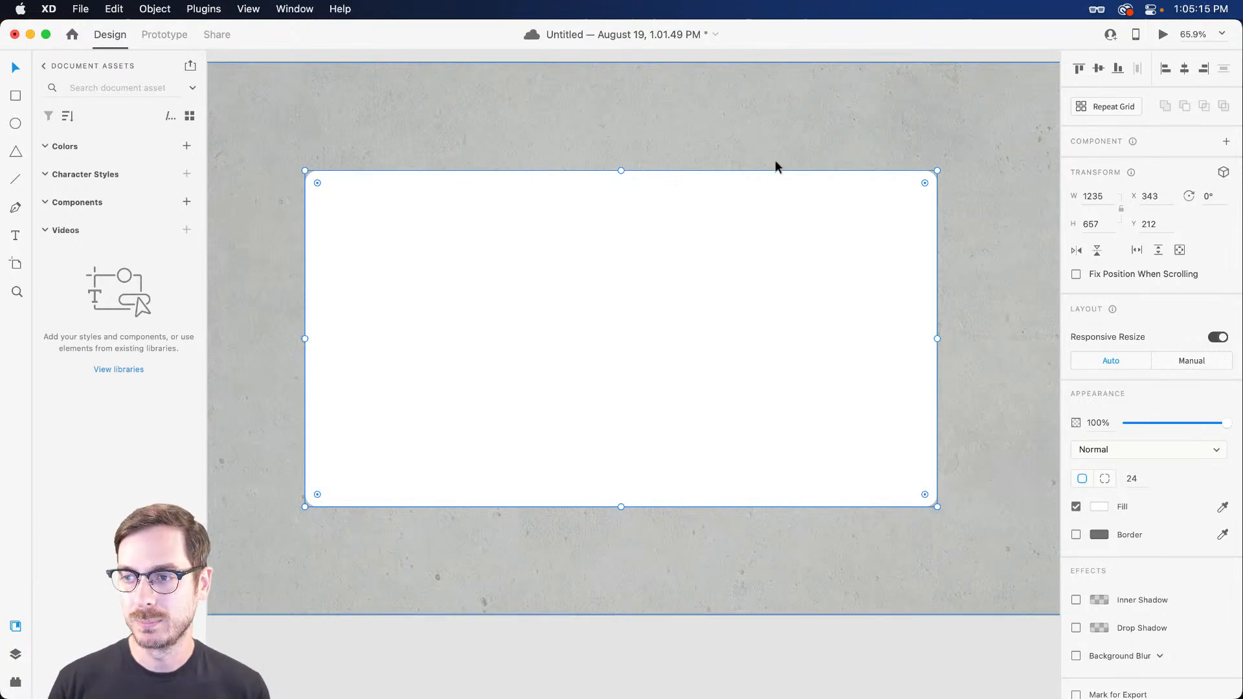
left_click(1100, 507)
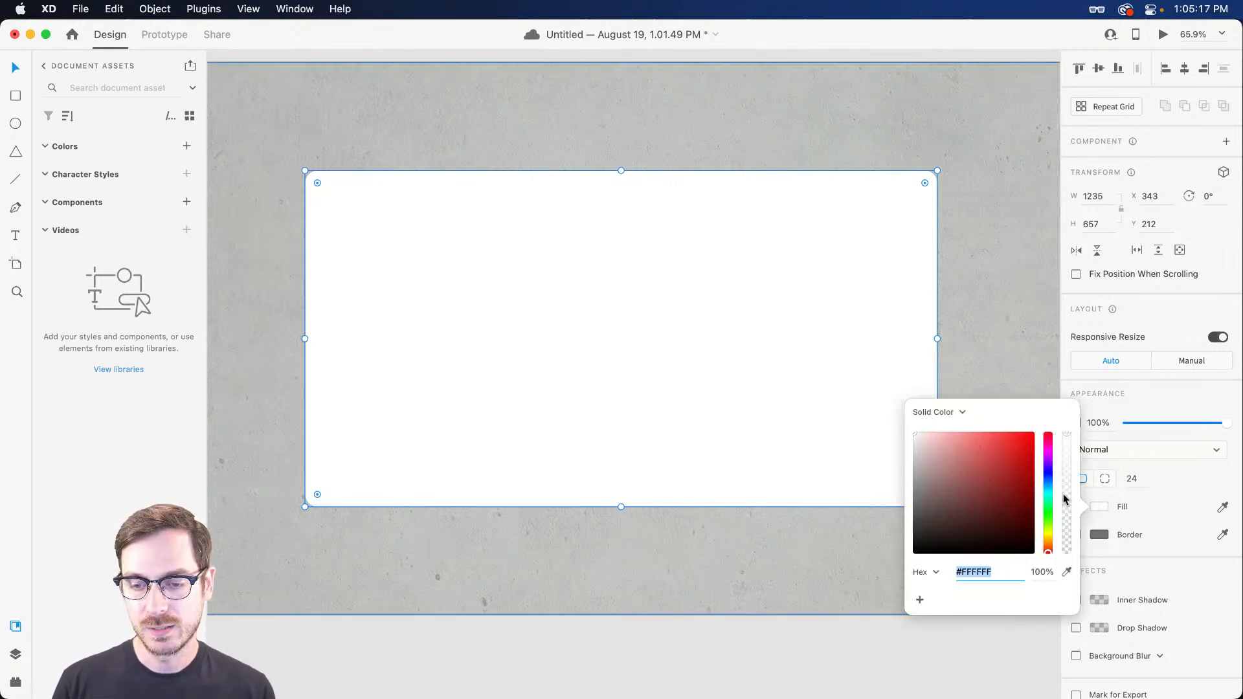
left_click_drag(931, 523, 885, 536)
left_click(1121, 304)
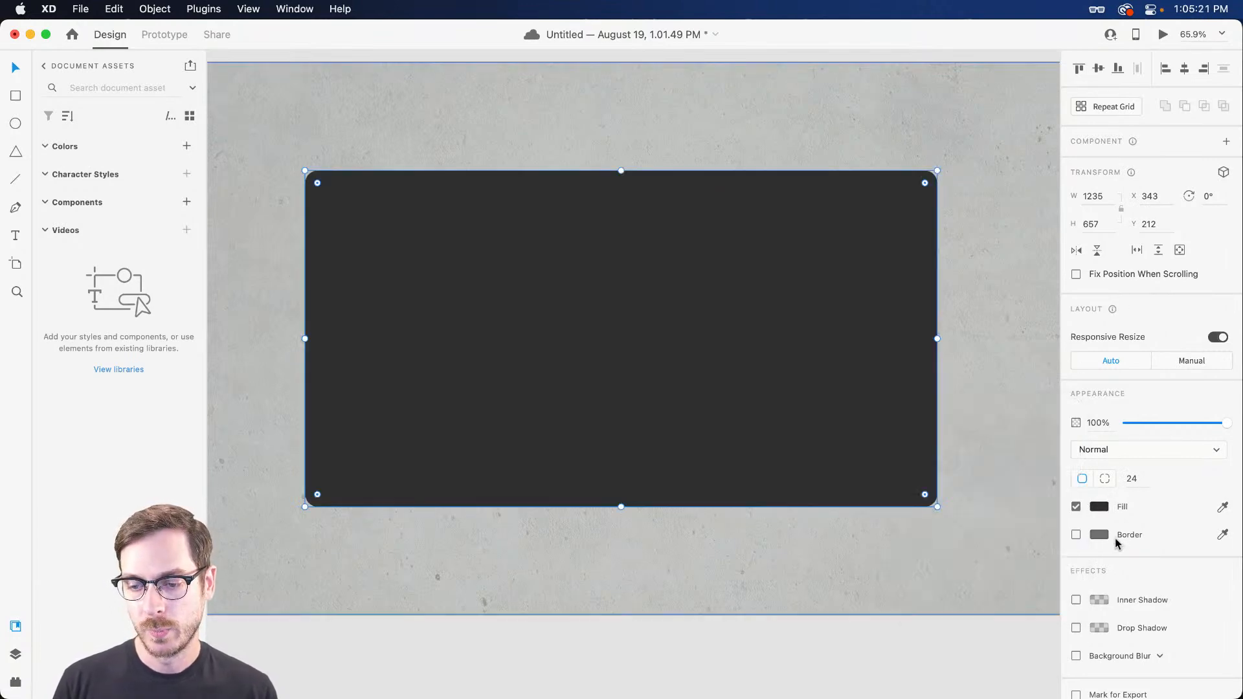
Turn the dark rectangle's border back on in black (#000000) with a size of 4.
left_click(1077, 535)
left_click(1107, 537)
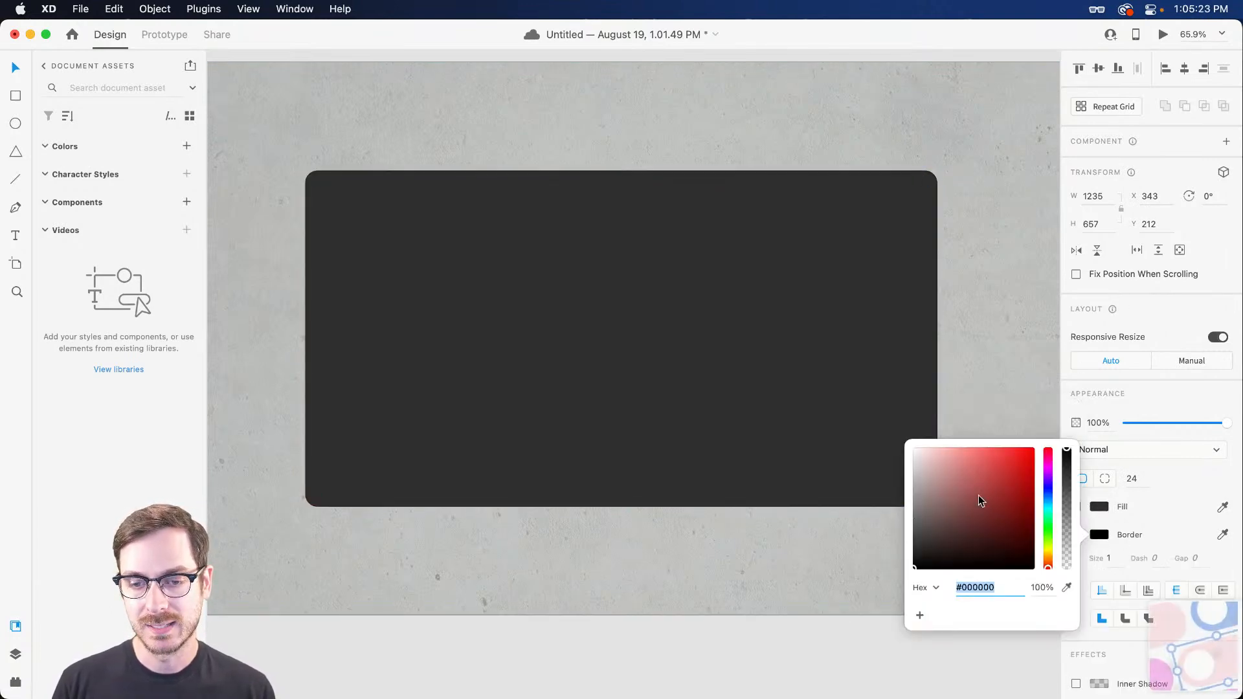
left_click(1112, 562)
type("3")
key("Return")
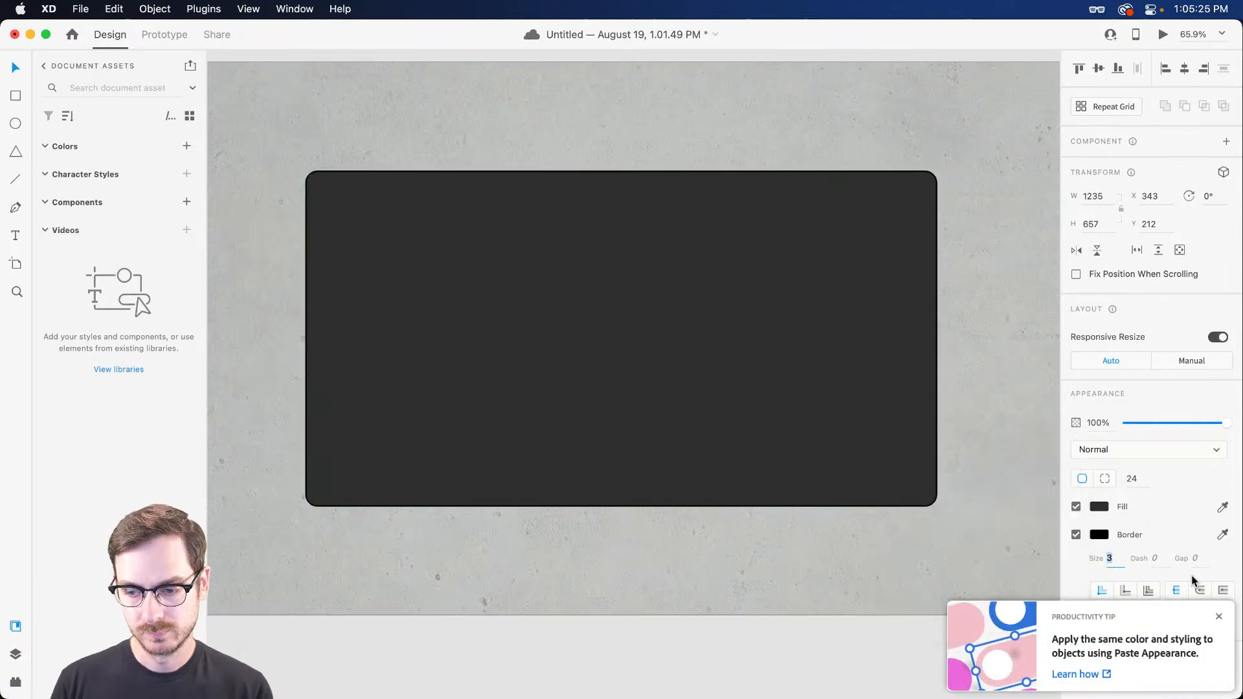
left_click(1220, 619)
left_click(1110, 562)
type("4")
key("Return")
Lower the opacity of the rectangle's black border colour to about 29%.
left_click(1099, 535)
left_click_drag(1065, 456, 1065, 539)
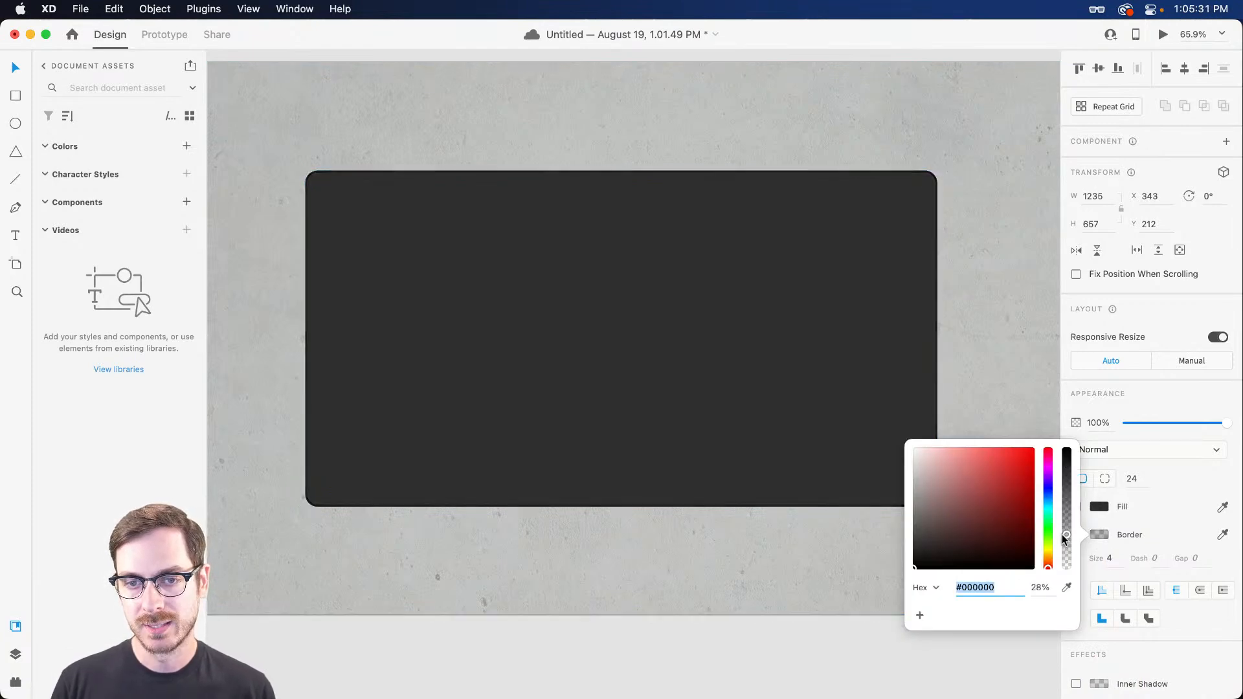
scroll(963, 189, "up", 5)
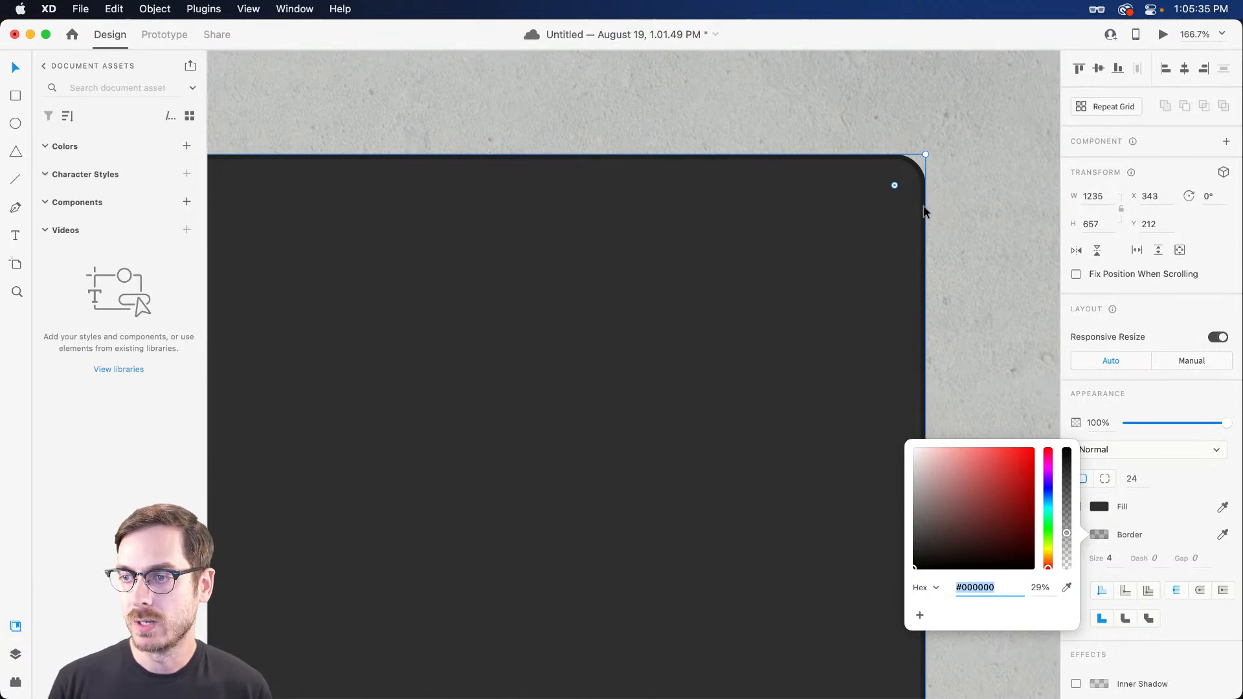
scroll(926, 203, "down", 4)
scroll(923, 206, "down", 2)
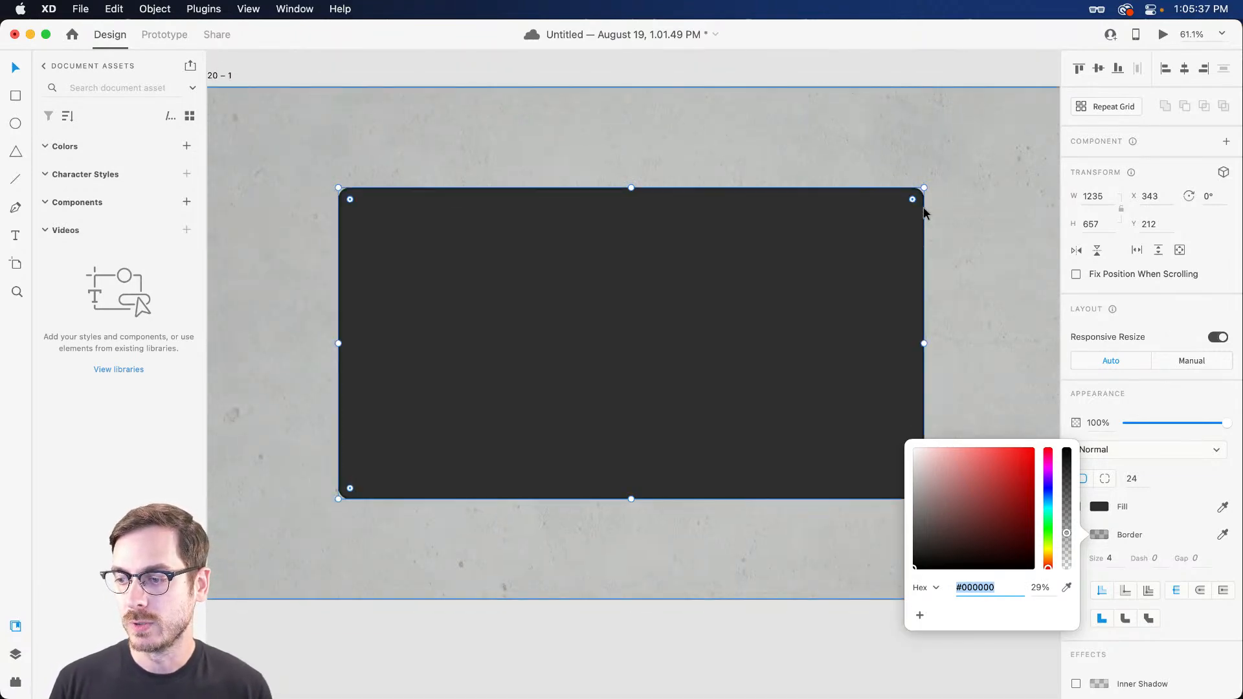
scroll(713, 251, "up", 1)
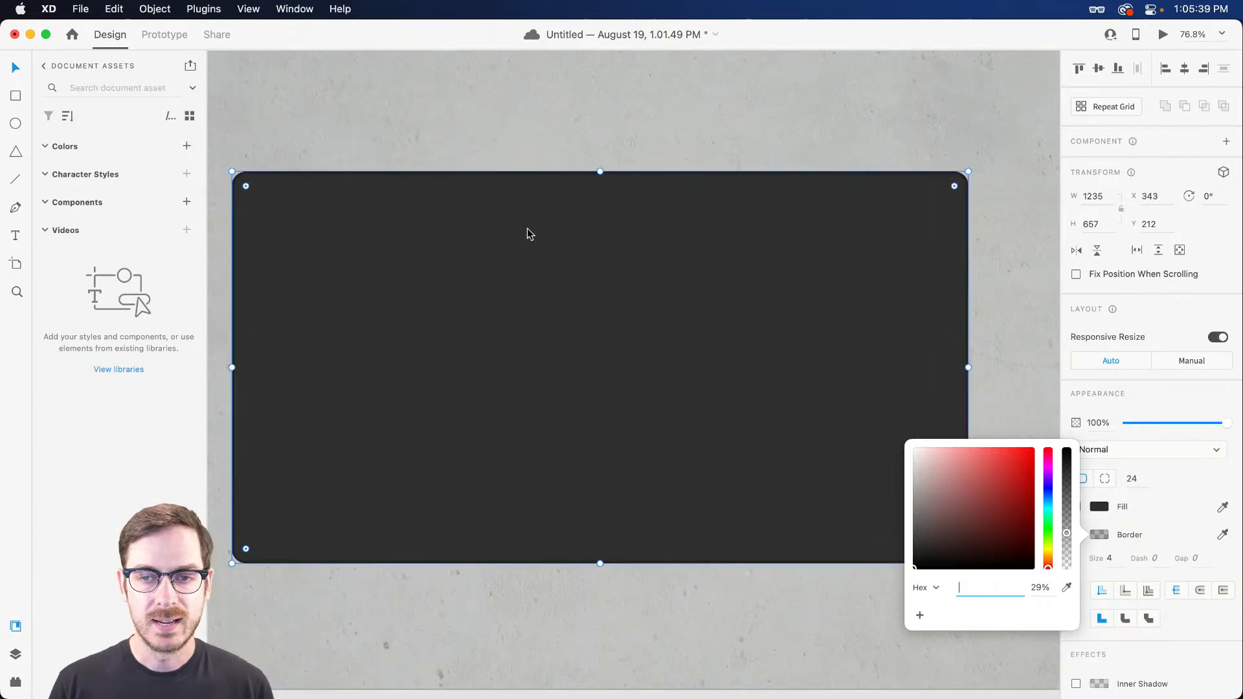
Move the dark rectangle on the concrete wall to about X 436, Y 175, and keep it selected.
left_click_drag(526, 228, 597, 200)
left_click(641, 138)
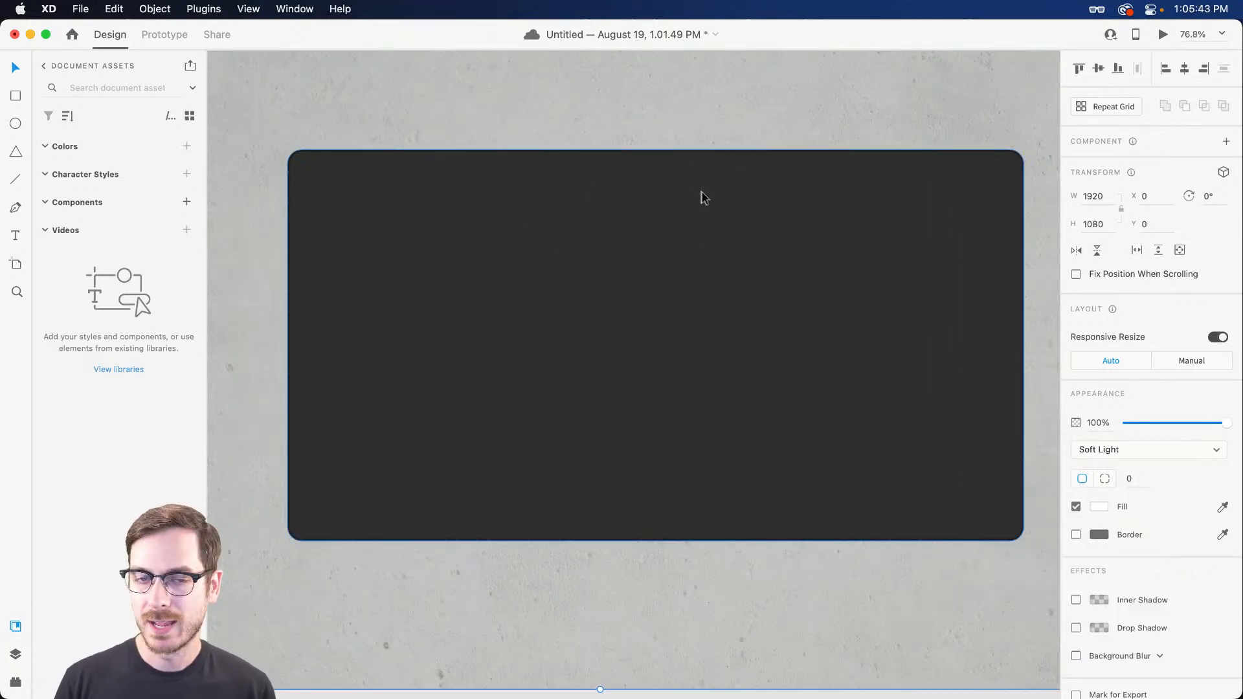
scroll(694, 185, "right", 2)
scroll(693, 186, "down", 1)
left_click(906, 313)
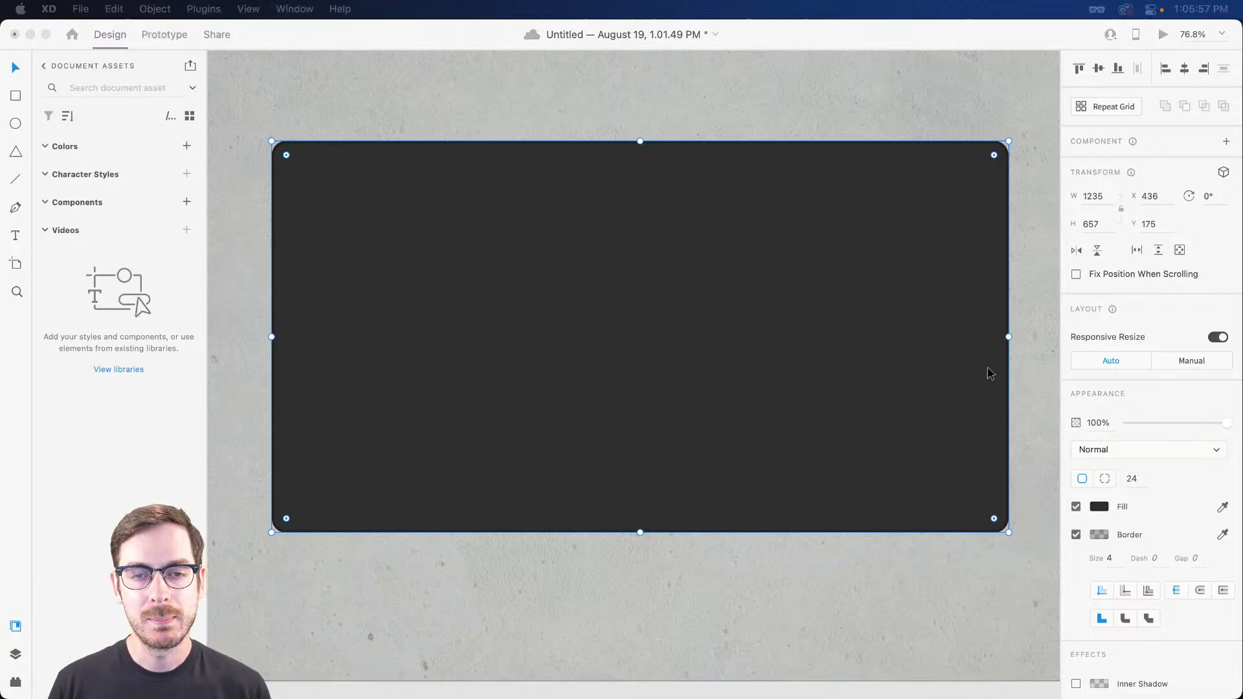
left_click(818, 297)
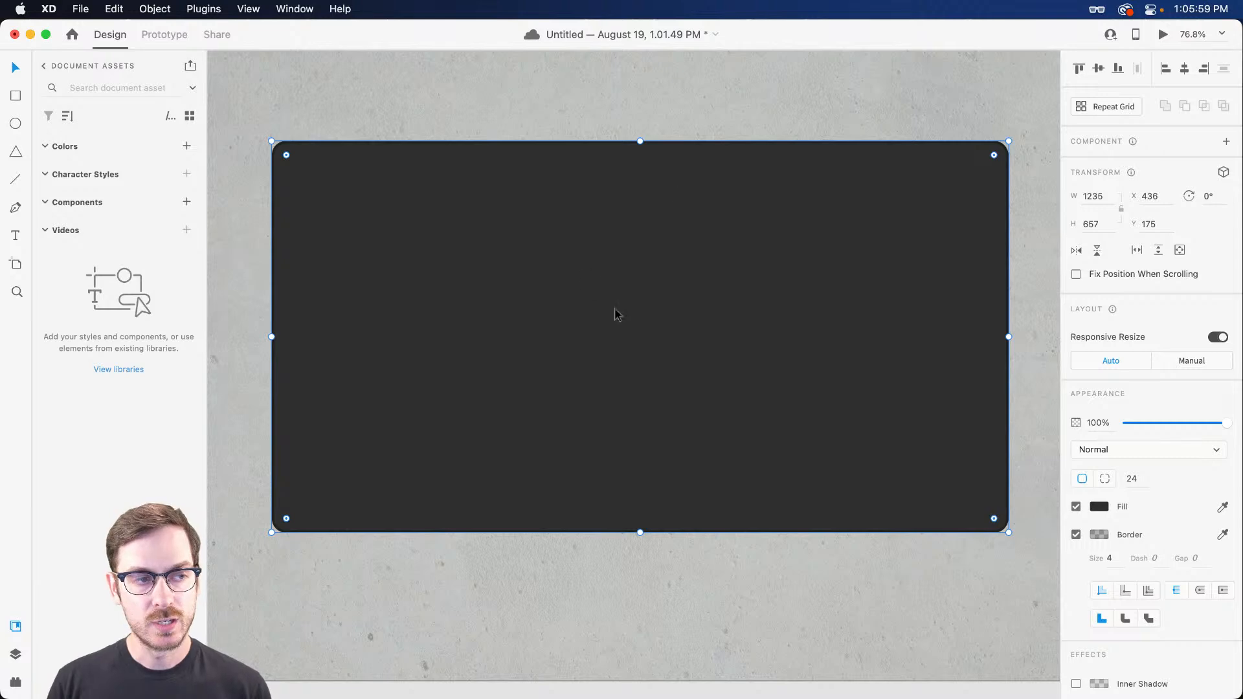
Open the Textures library and show its assets as a thumbnail grid.
left_click(47, 68)
scroll(116, 356, "down", 5)
scroll(112, 369, "down", 2)
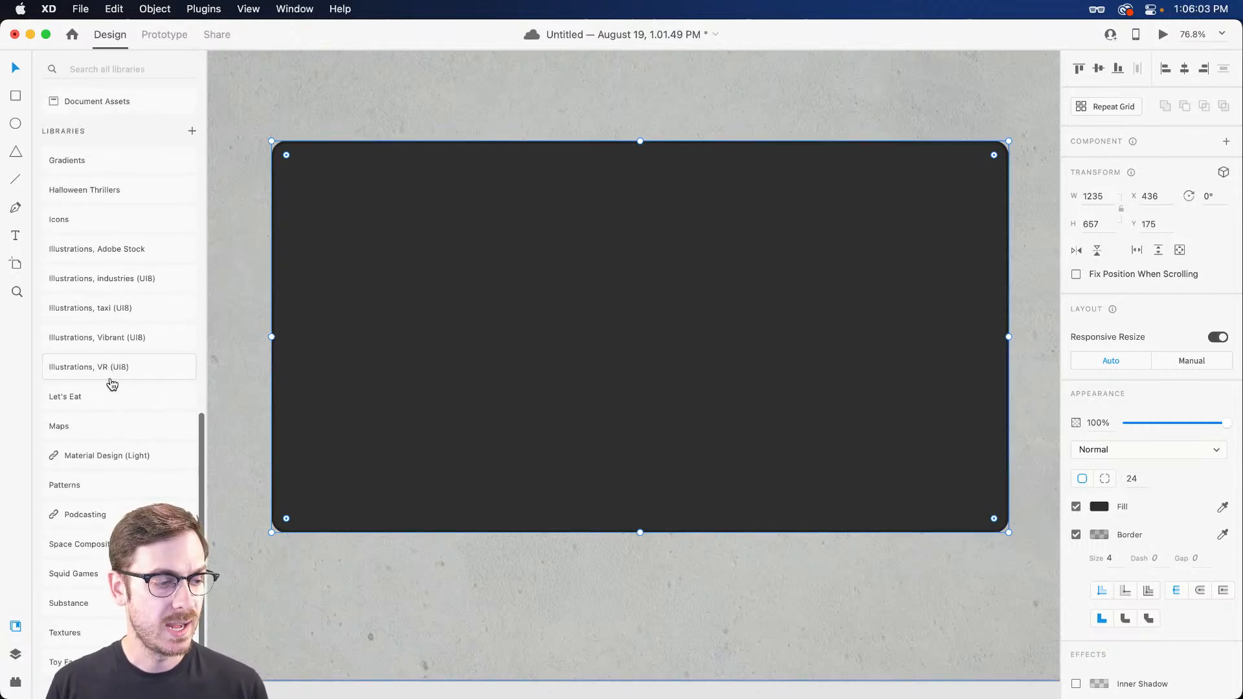
left_click(97, 643)
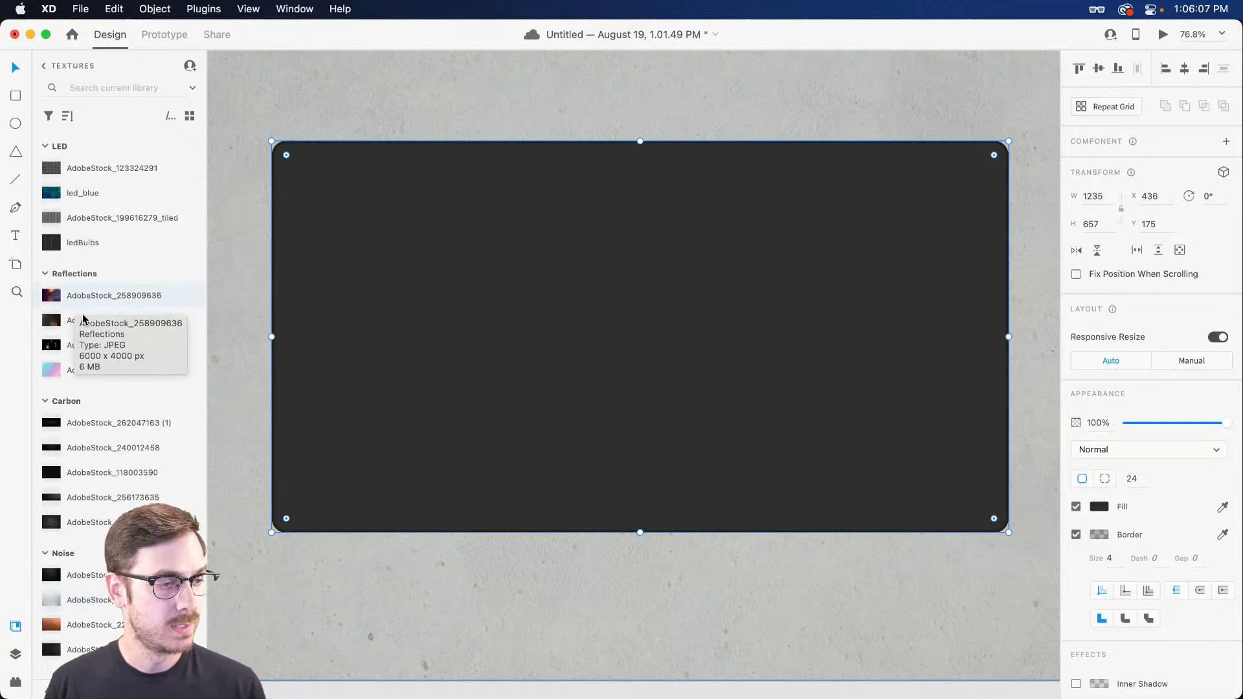
left_click(190, 116)
Fill a copy of the dark plate with the horizontally banded brushed-metal texture from the library's Metallic group.
scroll(113, 295, "down", 10)
scroll(113, 298, "down", 3)
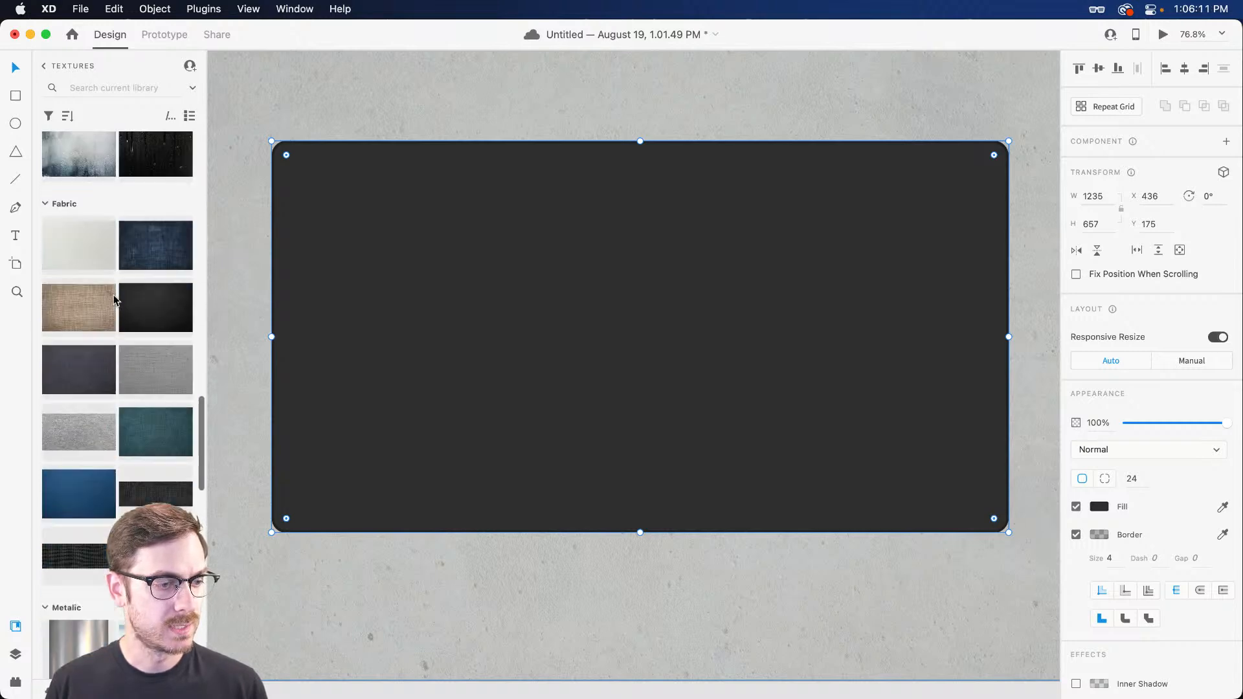
scroll(113, 297, "up", 5)
scroll(115, 298, "down", 10)
scroll(116, 301, "down", 2)
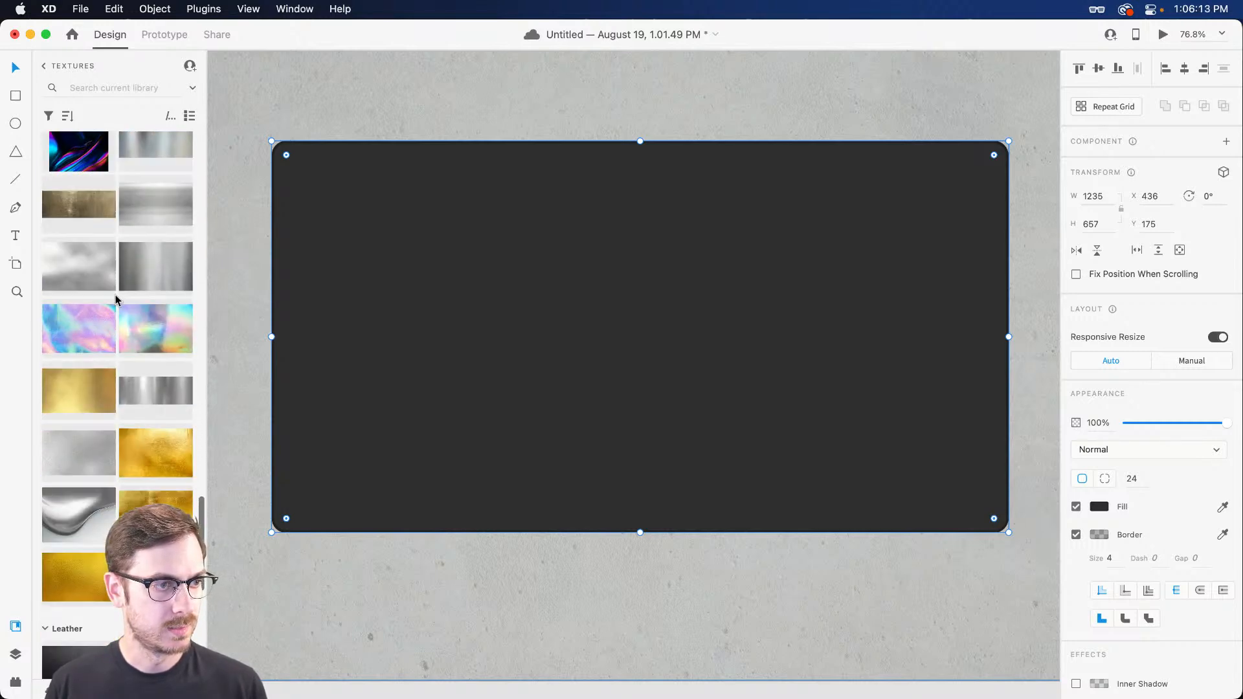
left_click_drag(142, 206, 780, 302)
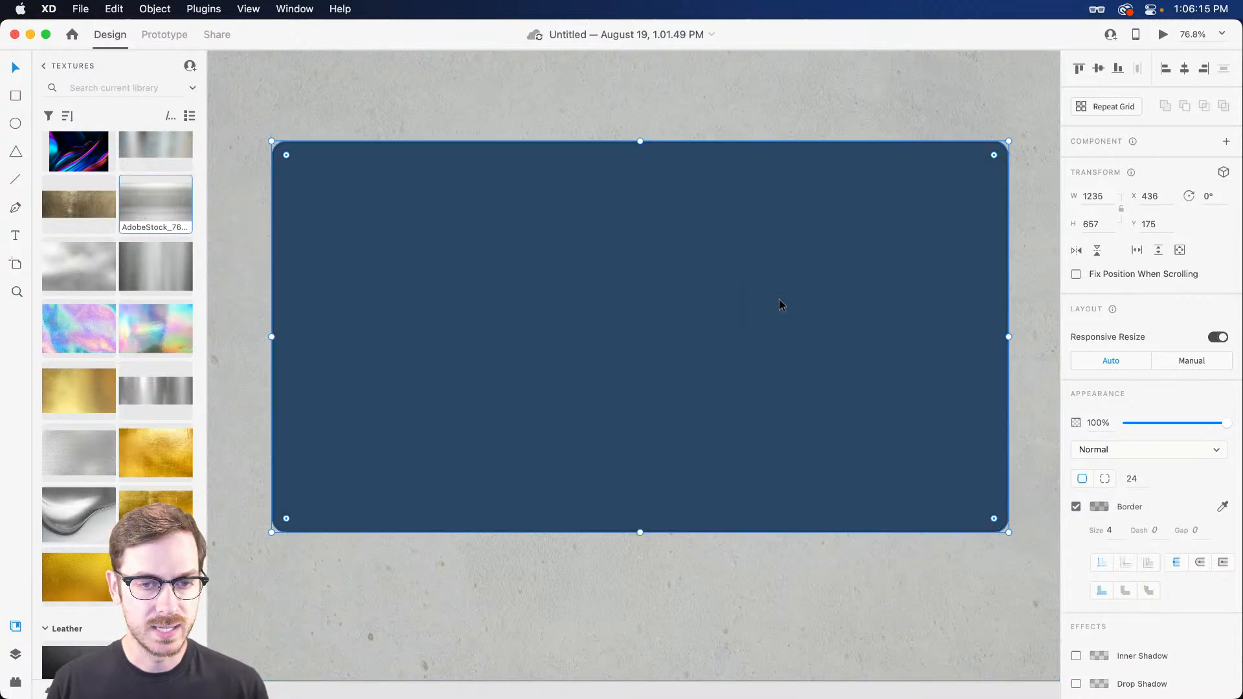
Set the brushed-metal layer's blend mode to Color Dodge and turn off its border.
left_click(1124, 448)
scroll(1114, 506, "down", 2)
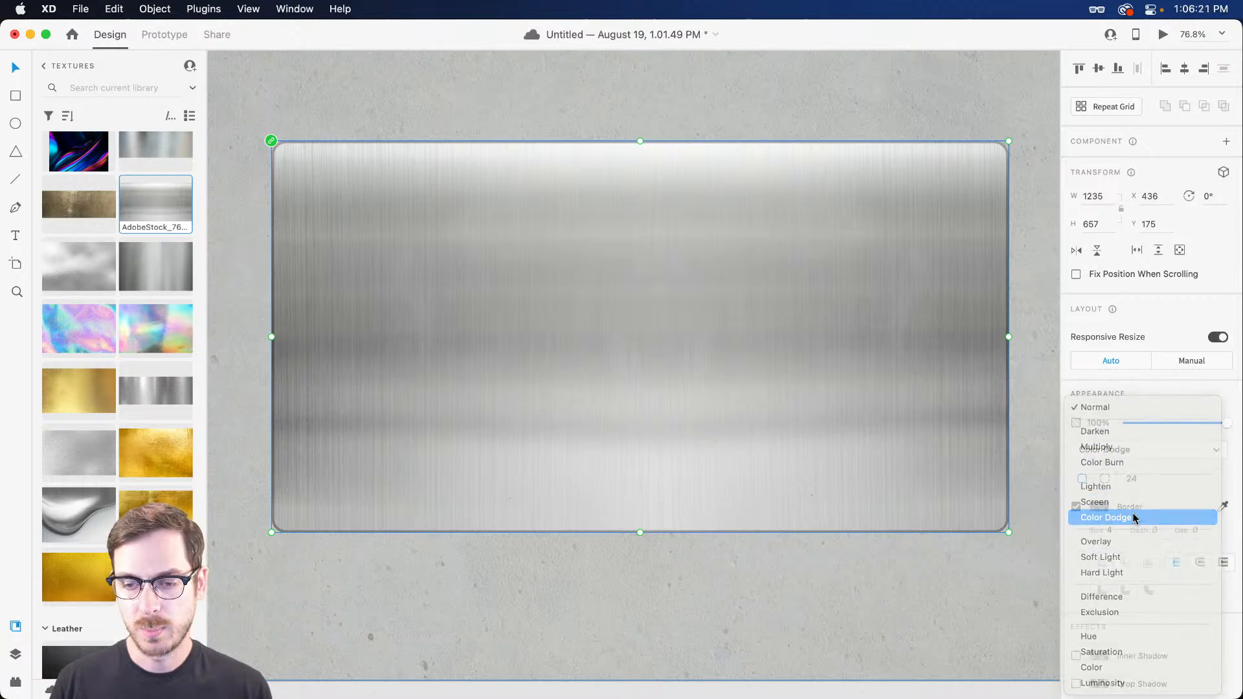
left_click(1135, 516)
left_click(1076, 507)
left_click(1077, 507)
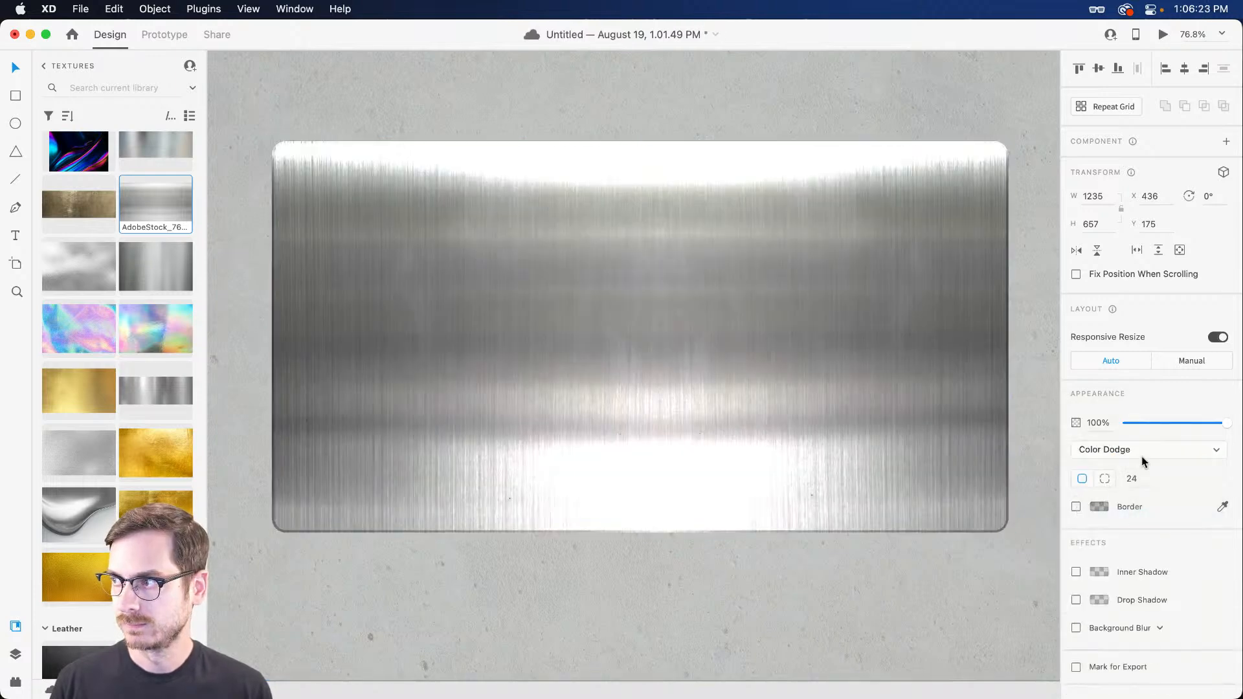
Replace the layer's image with the vertically banded silver metal texture and lower its opacity to 86%.
mouse_move(1226, 423)
left_mouse_down()
mouse_move(1140, 424)
mouse_move(1224, 424)
left_mouse_up()
mouse_move(162, 384)
left_mouse_down()
mouse_move(430, 323)
mouse_move(538, 281)
left_mouse_up()
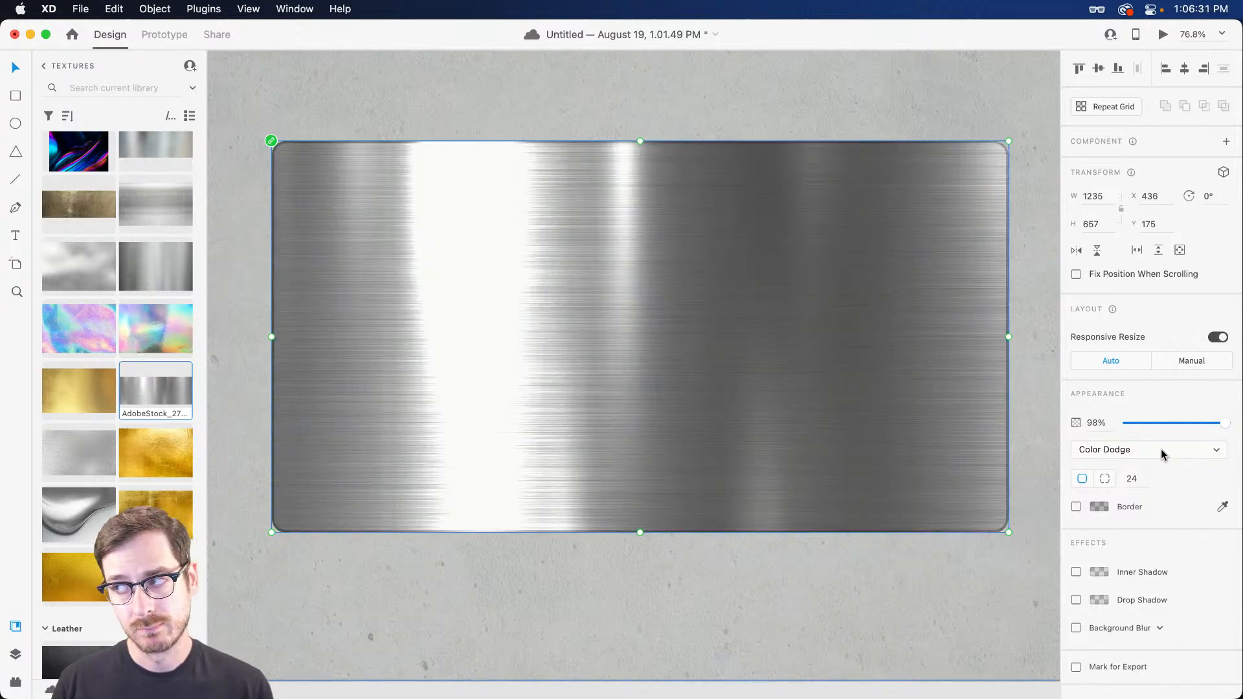
mouse_move(1197, 424)
left_mouse_down()
mouse_move(1135, 421)
mouse_move(1221, 425)
mouse_move(1211, 428)
left_mouse_up()
Change the metal layer's blend mode to Soft Light and raise its opacity to 100%.
left_click(1118, 454)
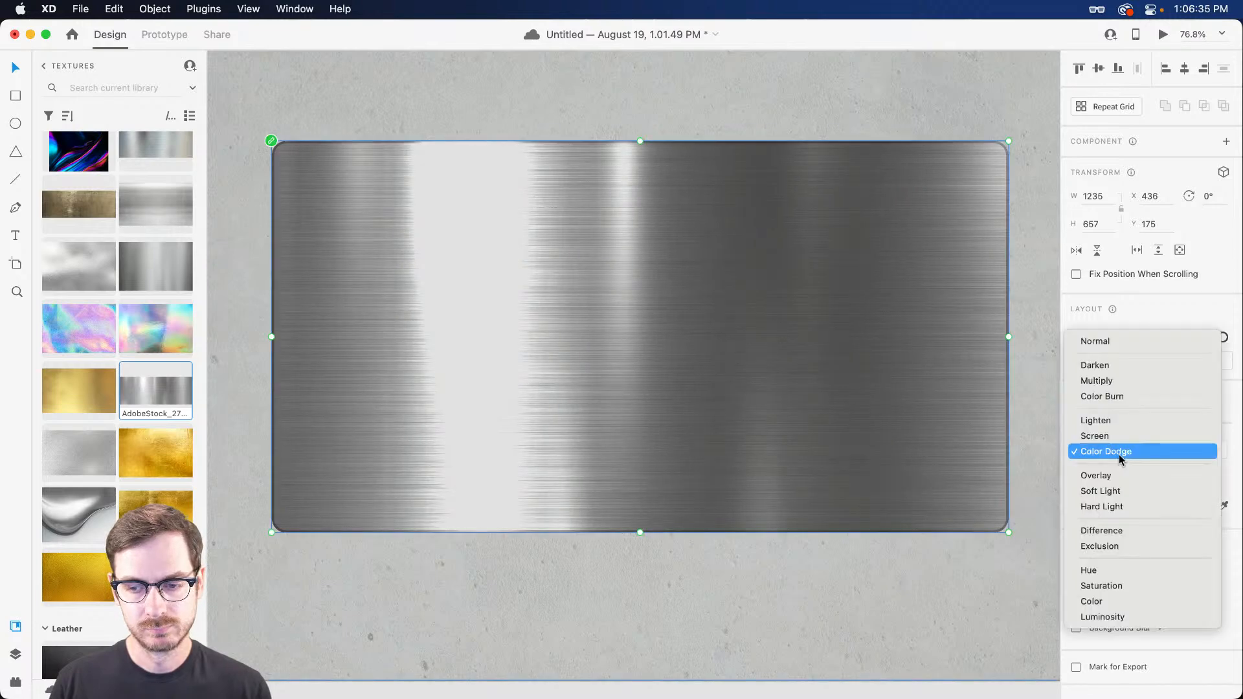
left_click(1115, 498)
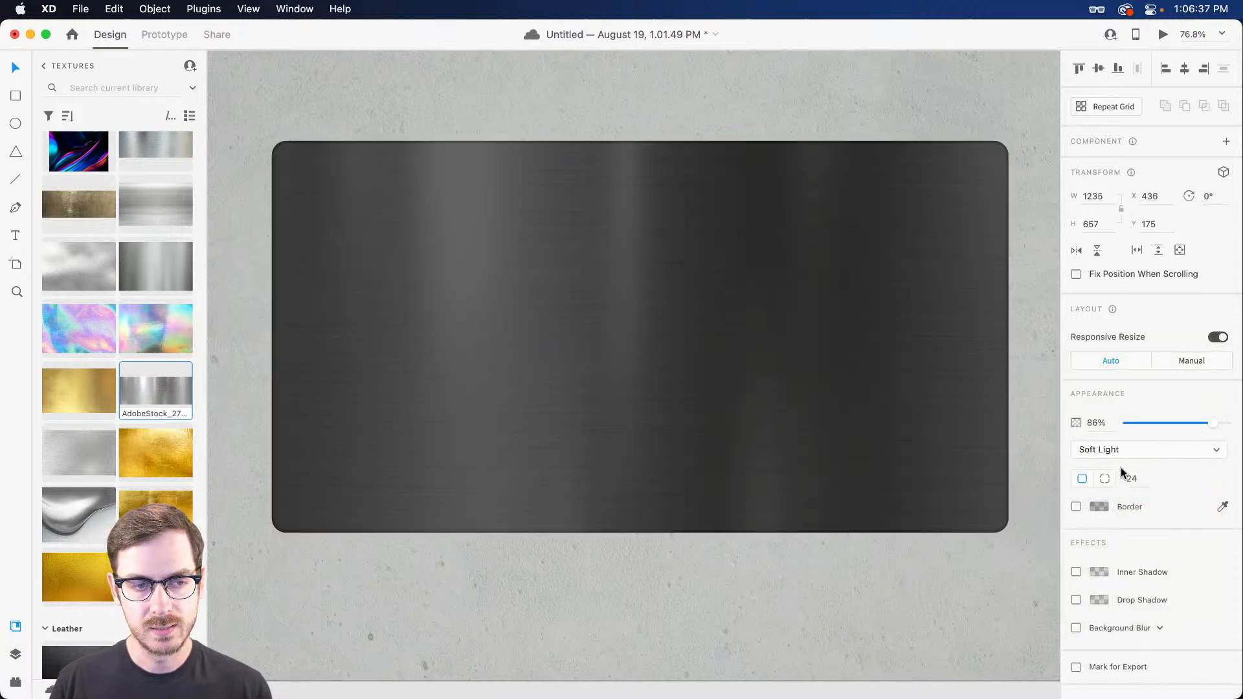
left_click_drag(1213, 422, 1230, 423)
Duplicate the metal layer and fill the copy with the dark AdobeStock_97... texture from the Scratches group.
key("super+z")
scroll(142, 419, "down", 3)
scroll(142, 419, "down", 10)
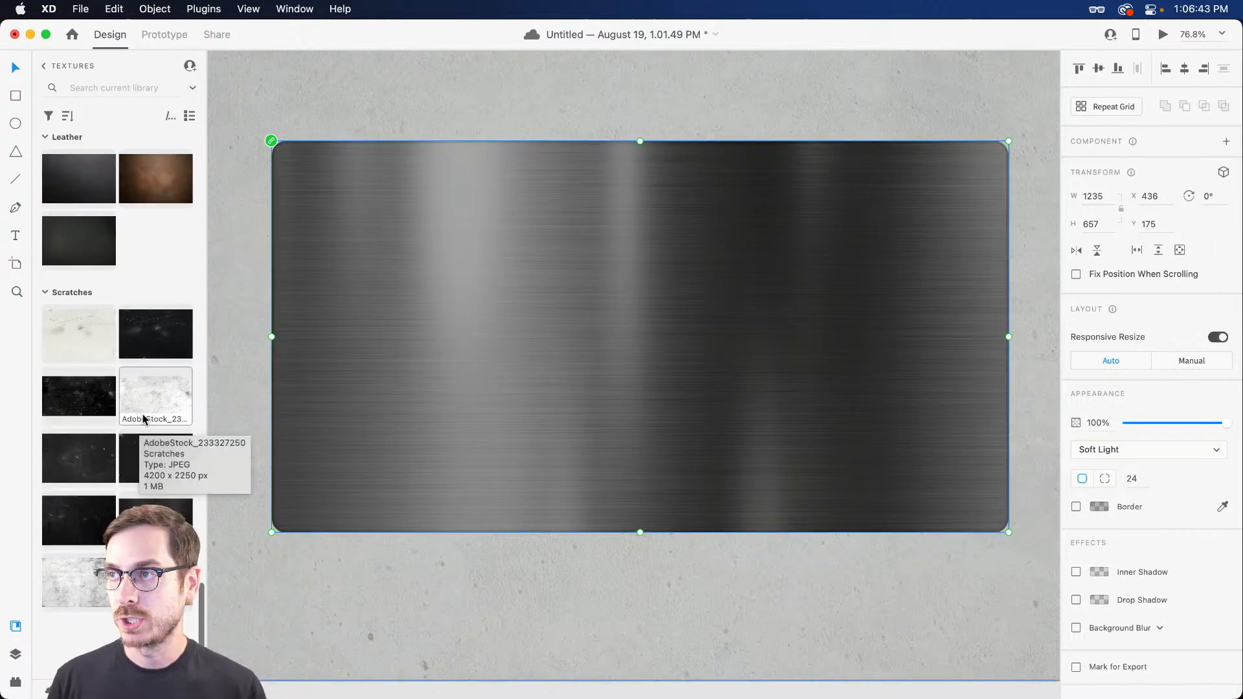
left_click_drag(154, 343, 682, 257)
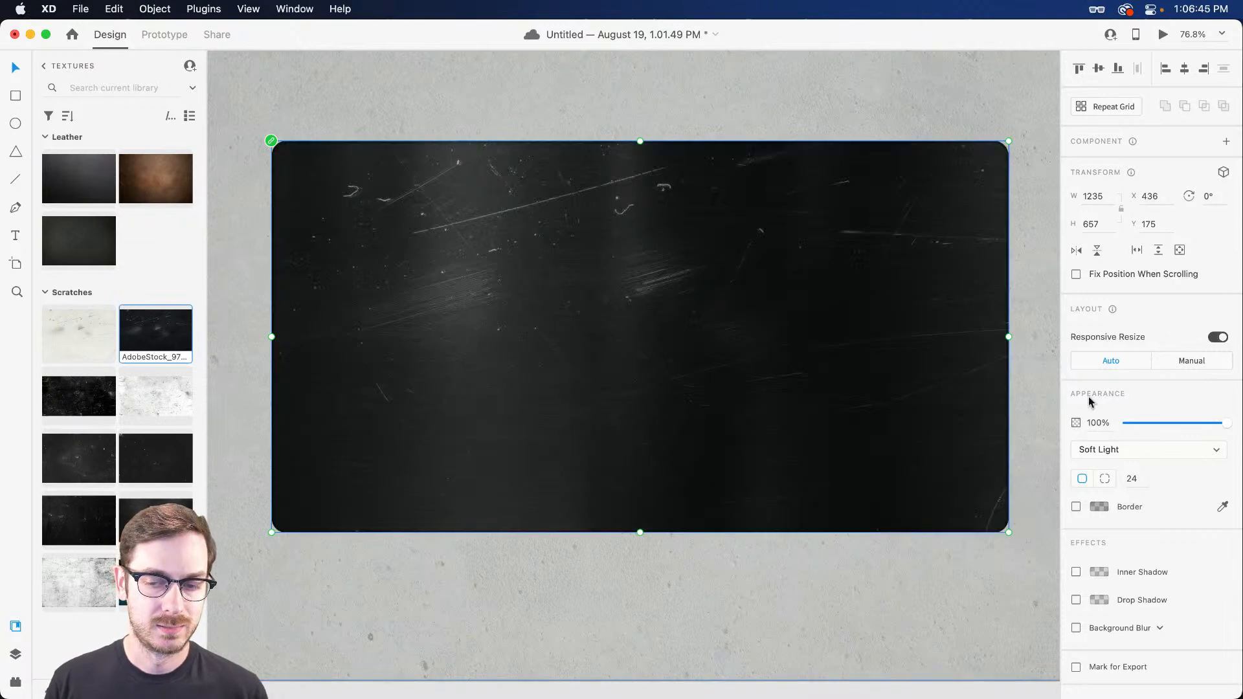
Set the scratches layer's blend mode to Screen and its opacity to 24%.
left_click(1167, 449)
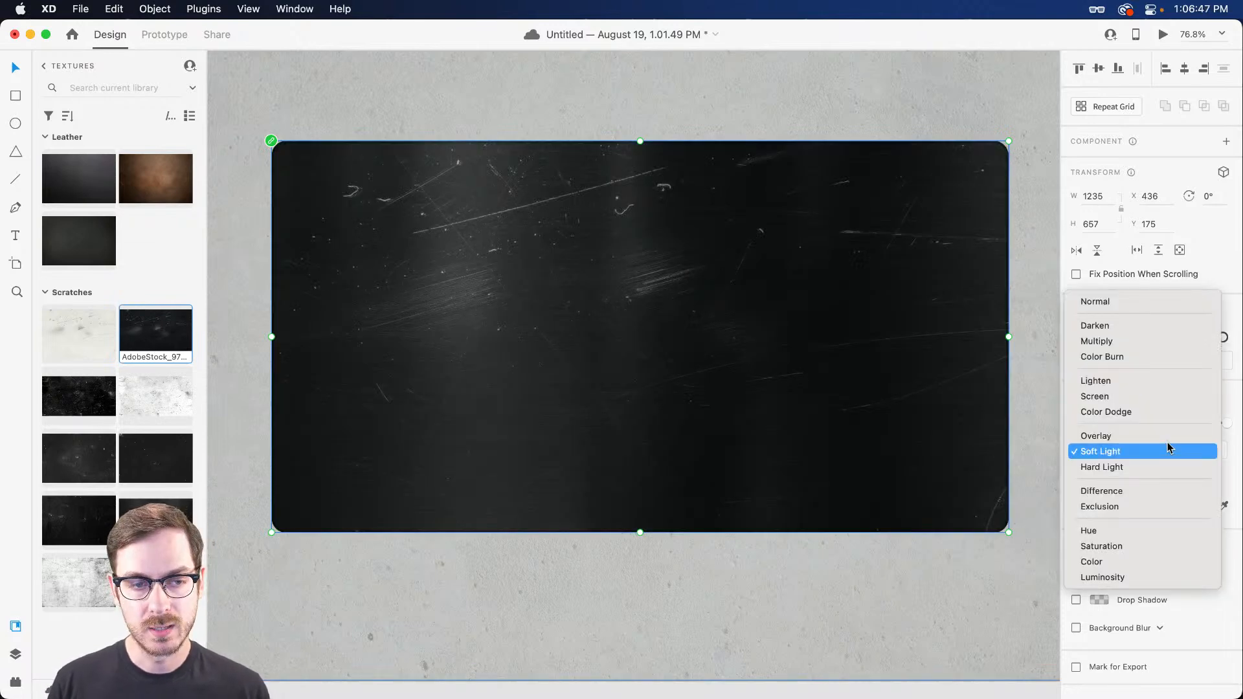
left_click(1167, 451)
mouse_move(1213, 419)
left_mouse_down()
mouse_move(1125, 418)
mouse_move(1216, 421)
left_mouse_up()
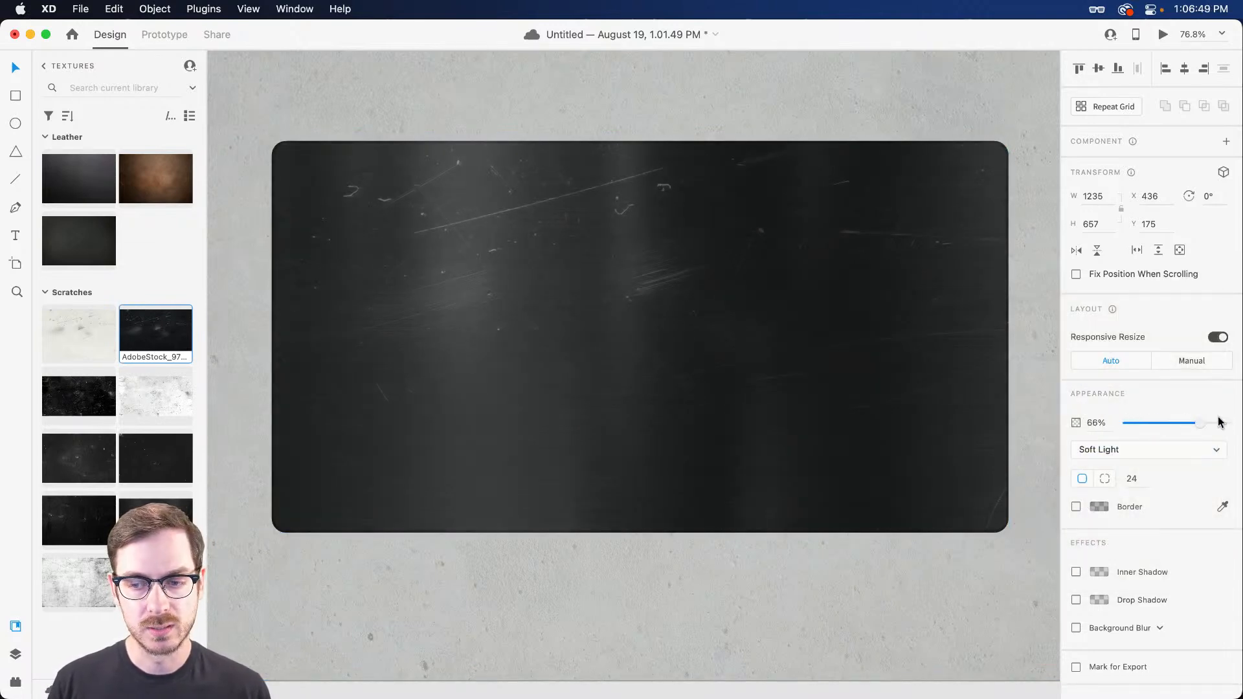
left_click(1161, 452)
left_click(1155, 402)
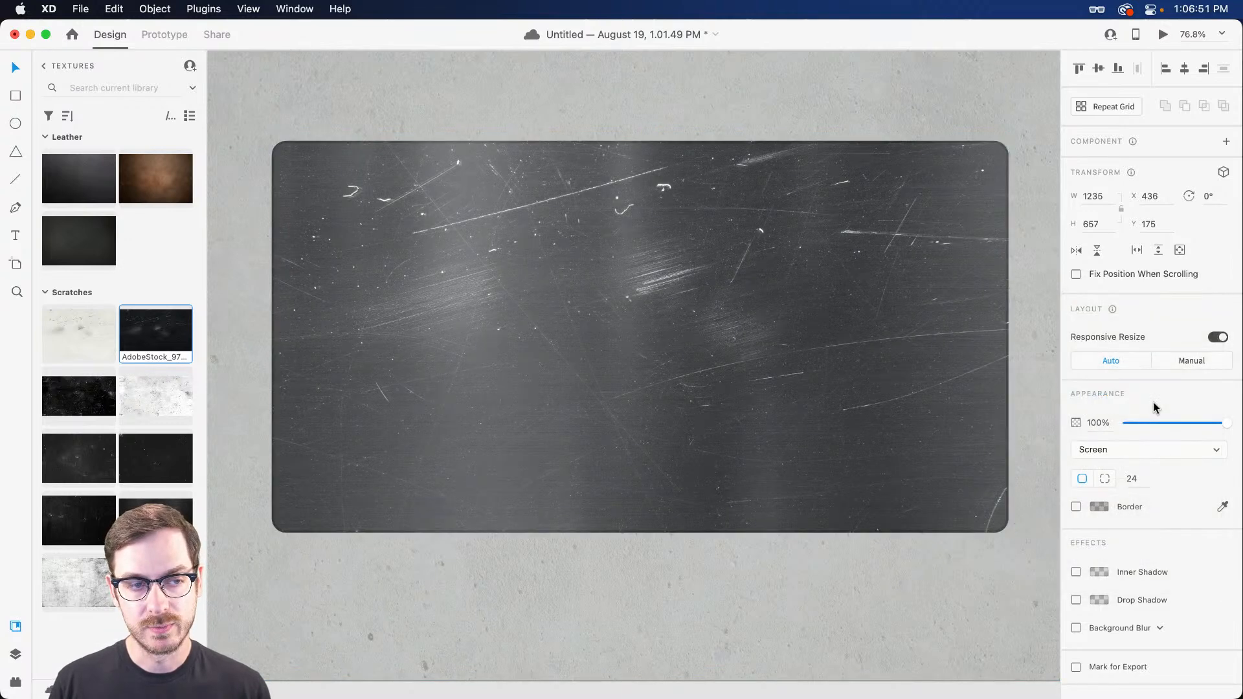
mouse_move(1157, 422)
left_mouse_down()
mouse_move(1129, 421)
mouse_move(1156, 424)
left_mouse_up()
Lock the scratches layer and darken the base plate's solid fill to #151515.
key("super+l")
left_click(914, 351)
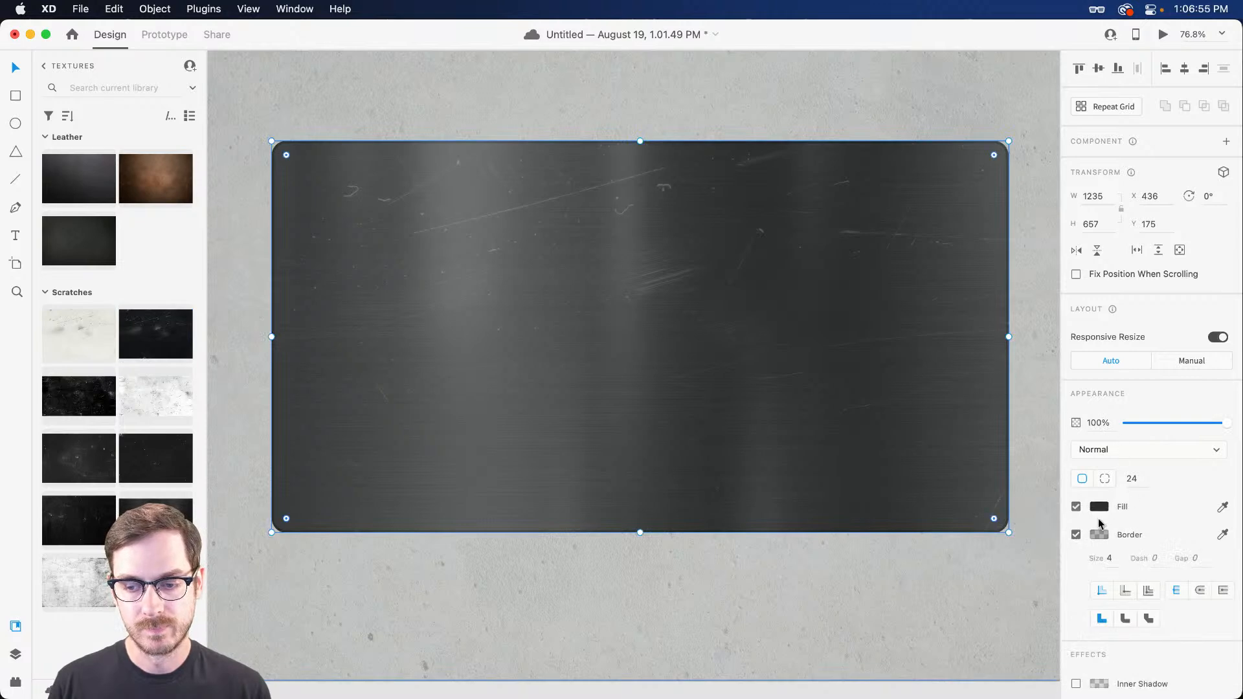
left_click(1094, 507)
mouse_move(920, 537)
left_mouse_down()
mouse_move(901, 552)
mouse_move(897, 543)
left_mouse_up()
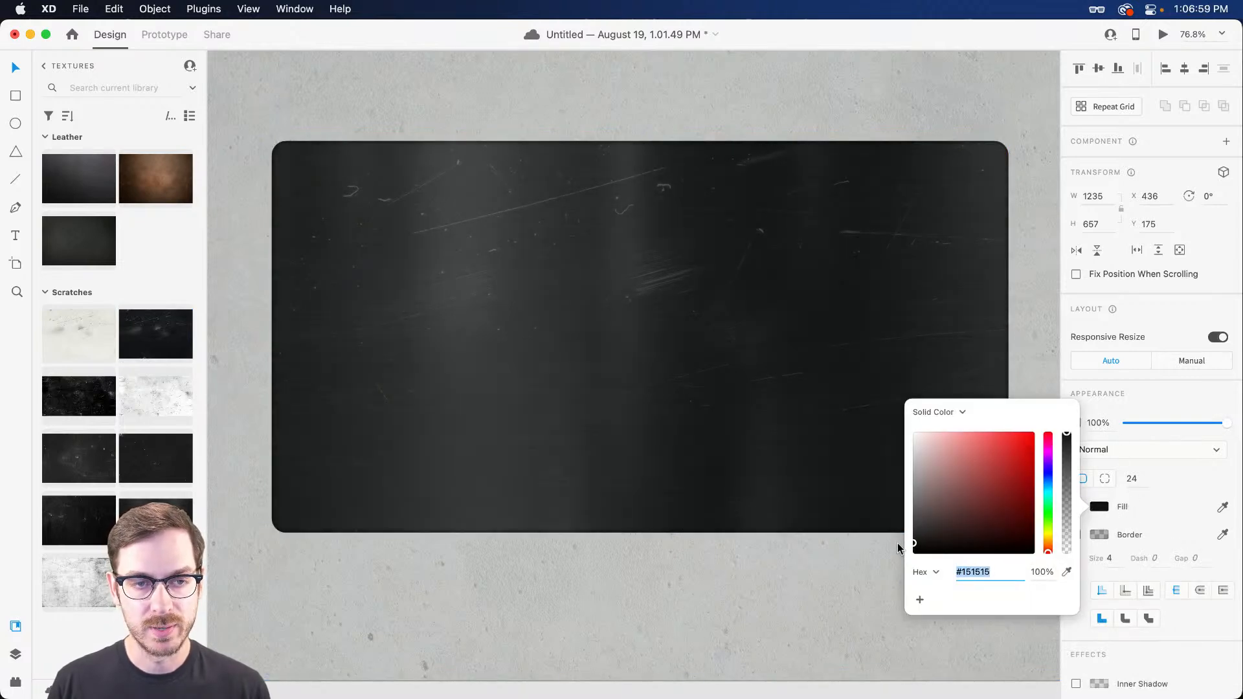
left_click(680, 301)
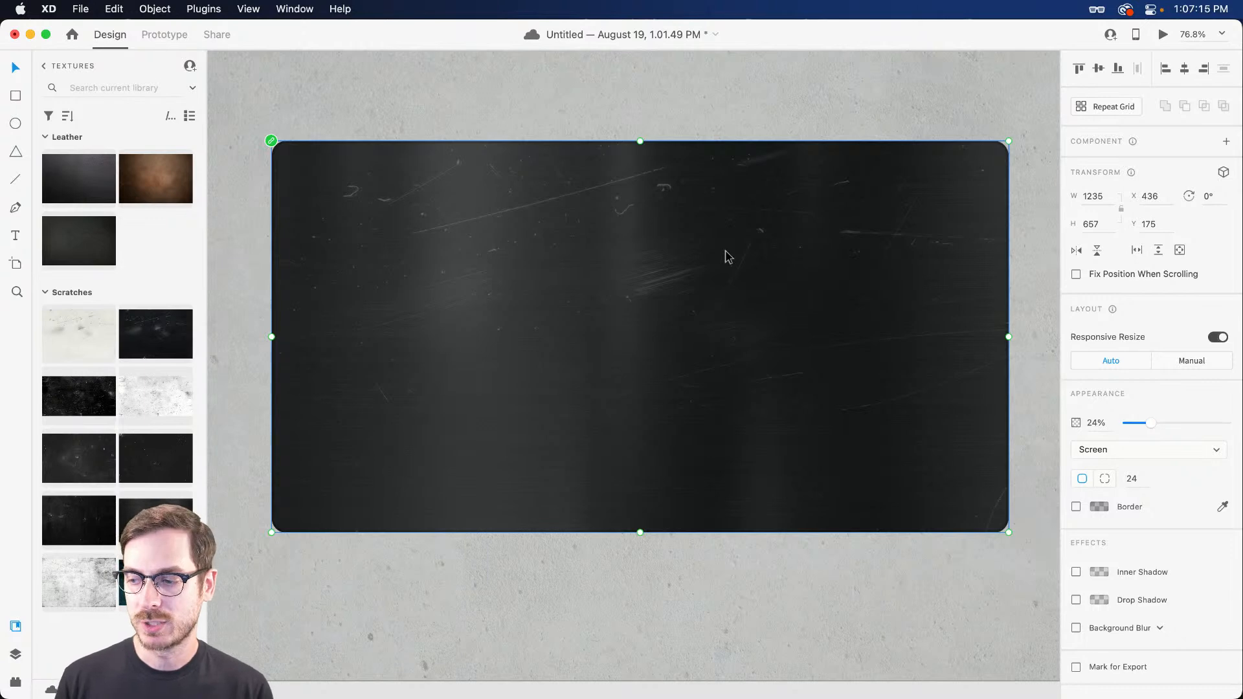
scroll(728, 257, "down", 1)
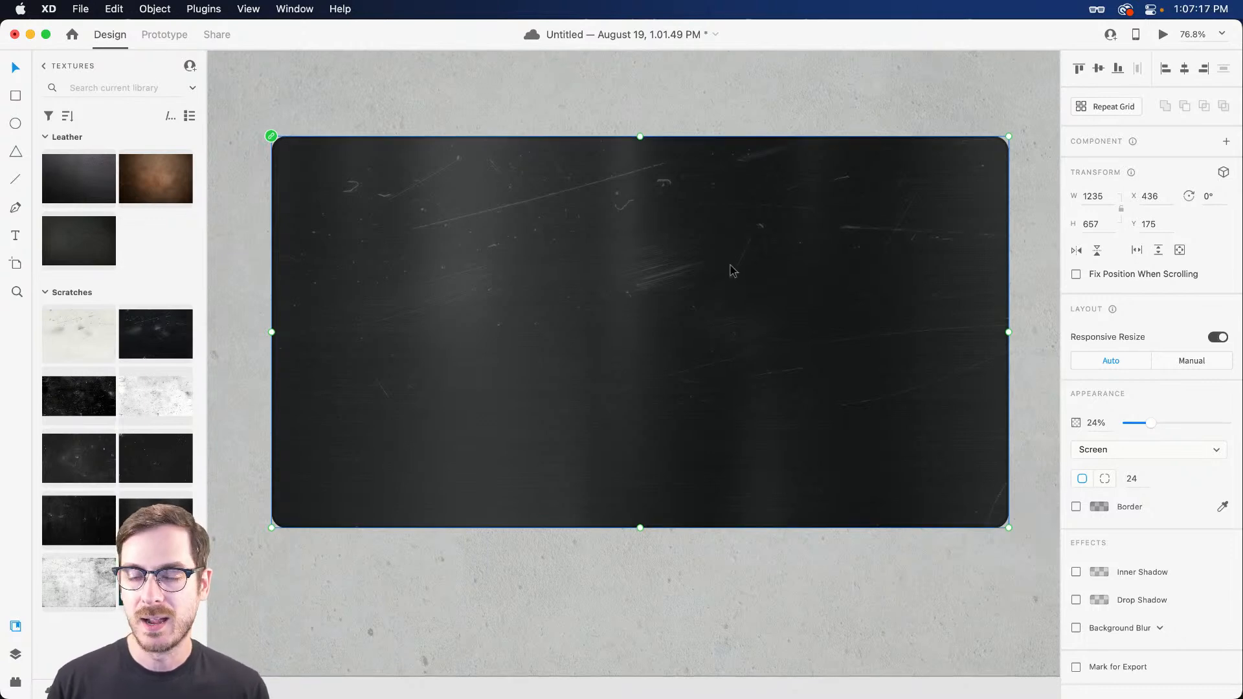
left_click(668, 117)
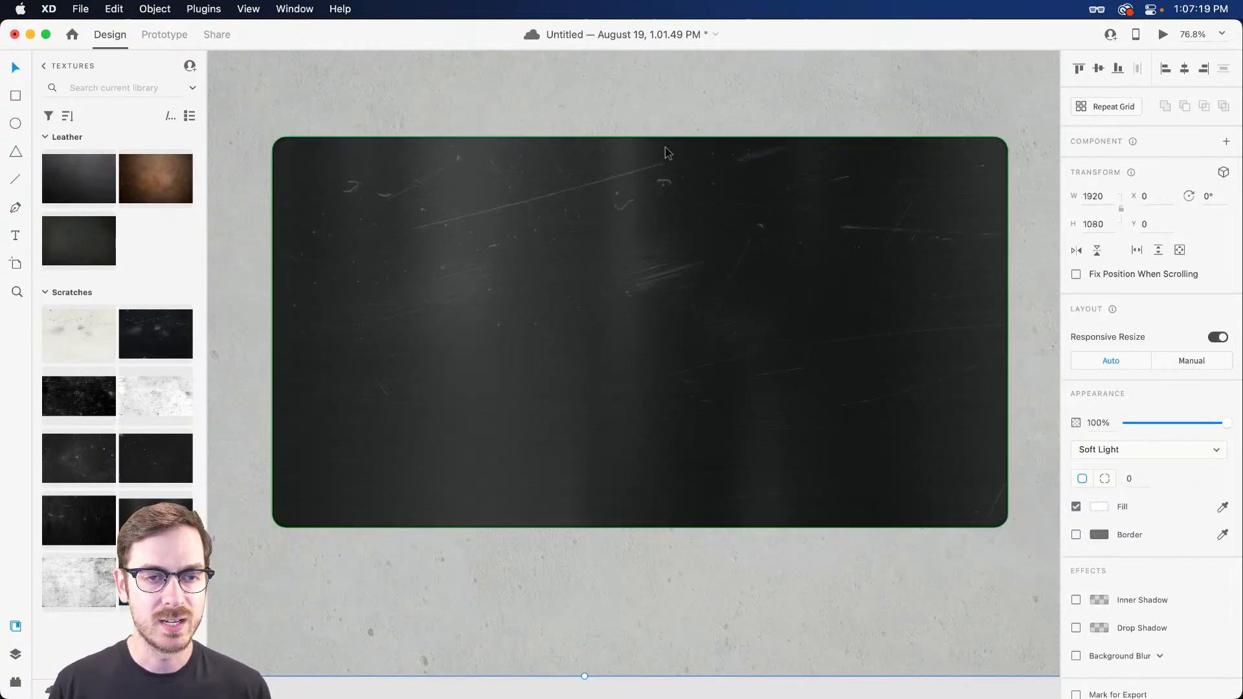
Stretch the plate and its two texture layers to a height of 726 and move them to about X 343, Y 177.
left_click(655, 245)
key("super+y")
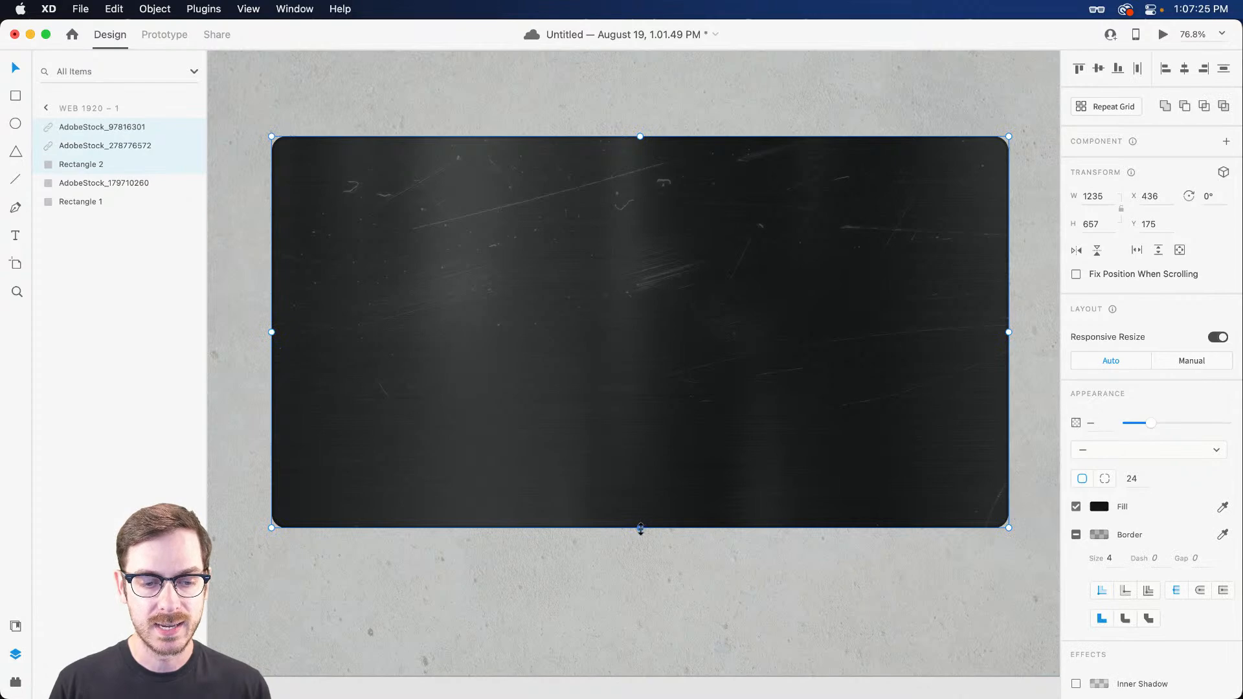
left_click_drag(639, 528, 638, 568)
scroll(703, 410, "down", 3)
left_click_drag(705, 405, 660, 411)
Group the plate rectangle together with its metal and scratches layers.
key("super+g")
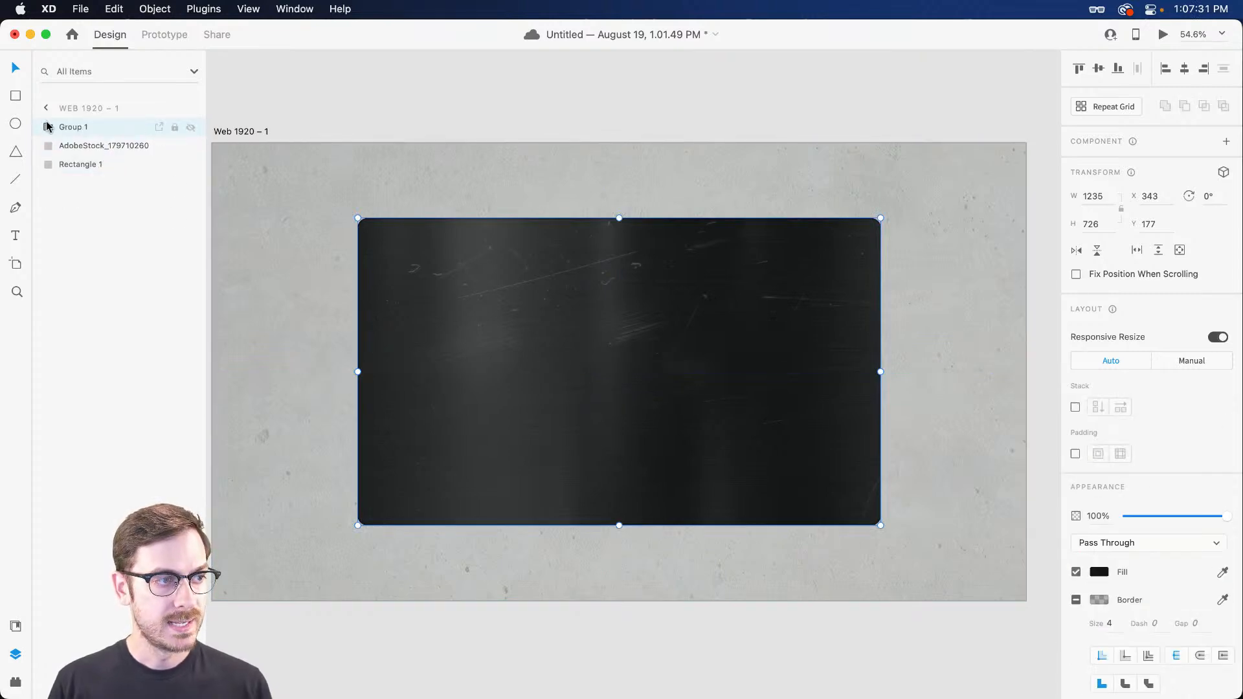
scroll(622, 366, "up", 2)
scroll(664, 359, "down", 1)
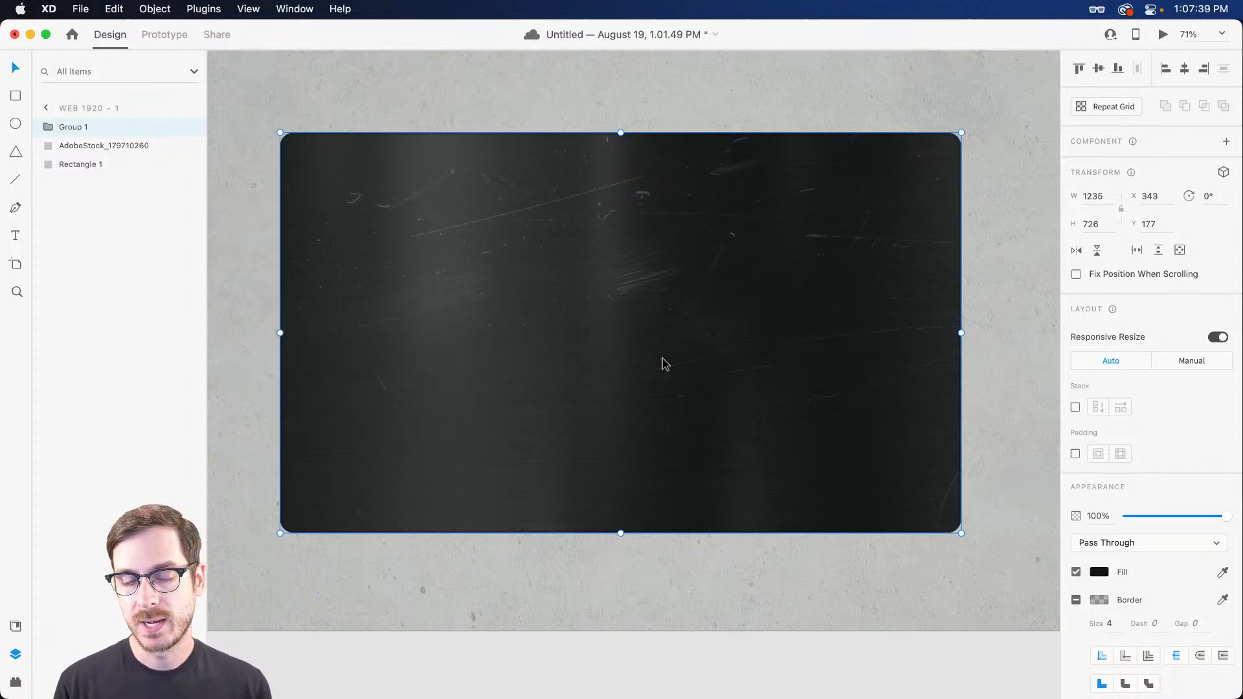
Draw a circle about 502 px in diameter from the centre of the plate and save the document.
key("e")
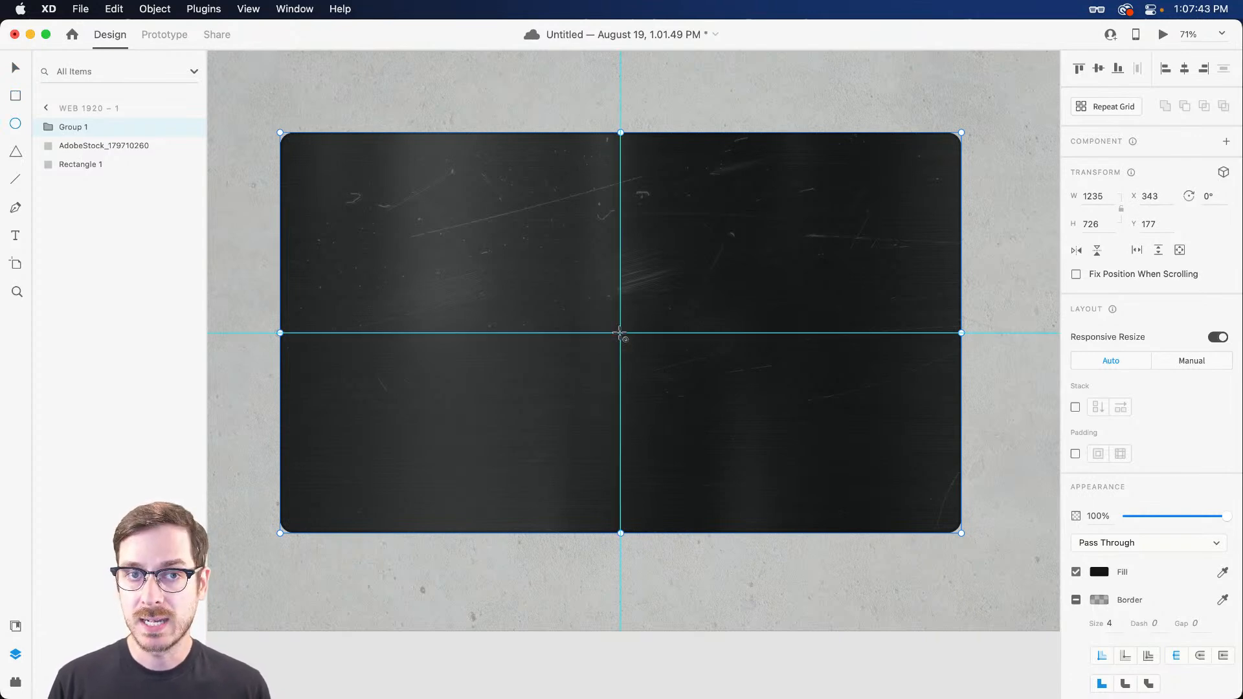
left_click_drag(620, 333, 485, 164)
key("v")
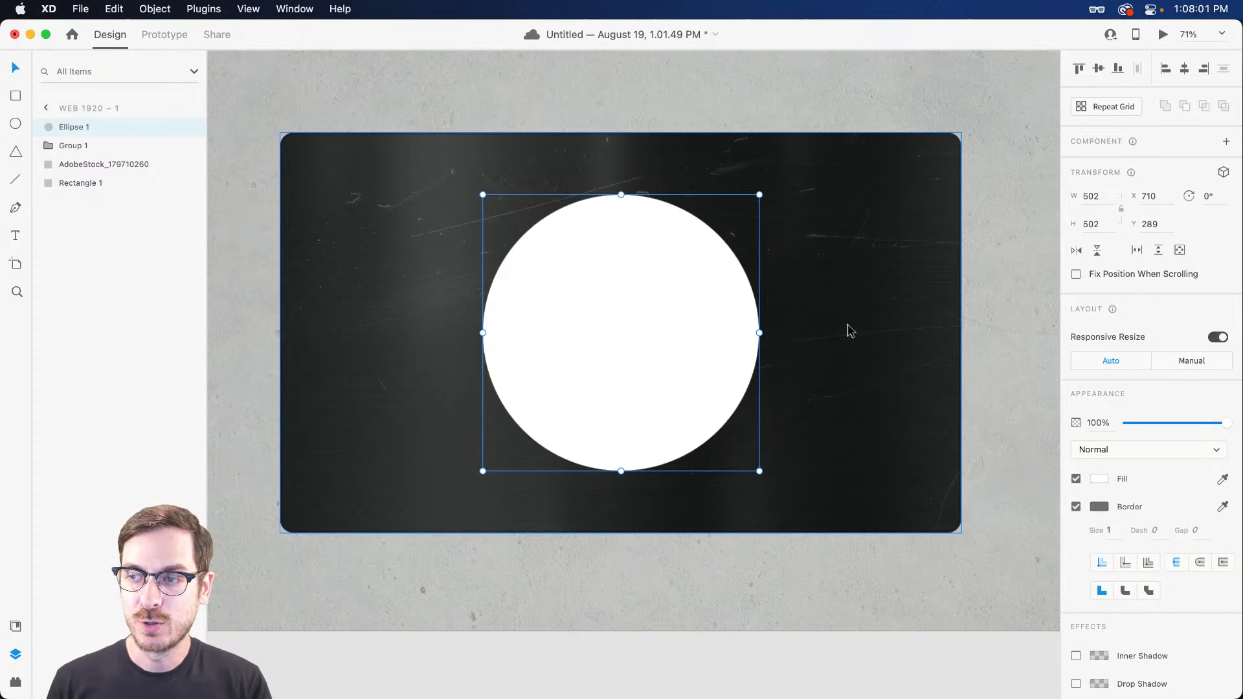
key("super+s")
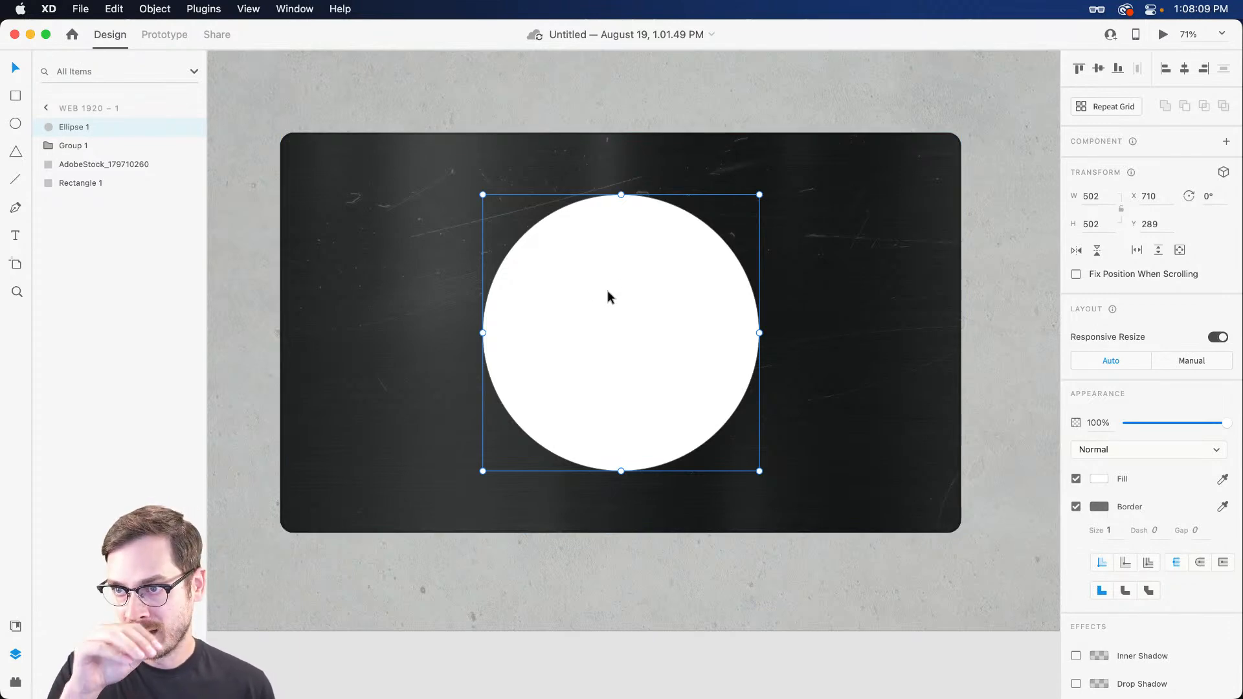
Remove the circle's border and change its fill from a solid colour to an angular gradient.
scroll(615, 330, "up", 3)
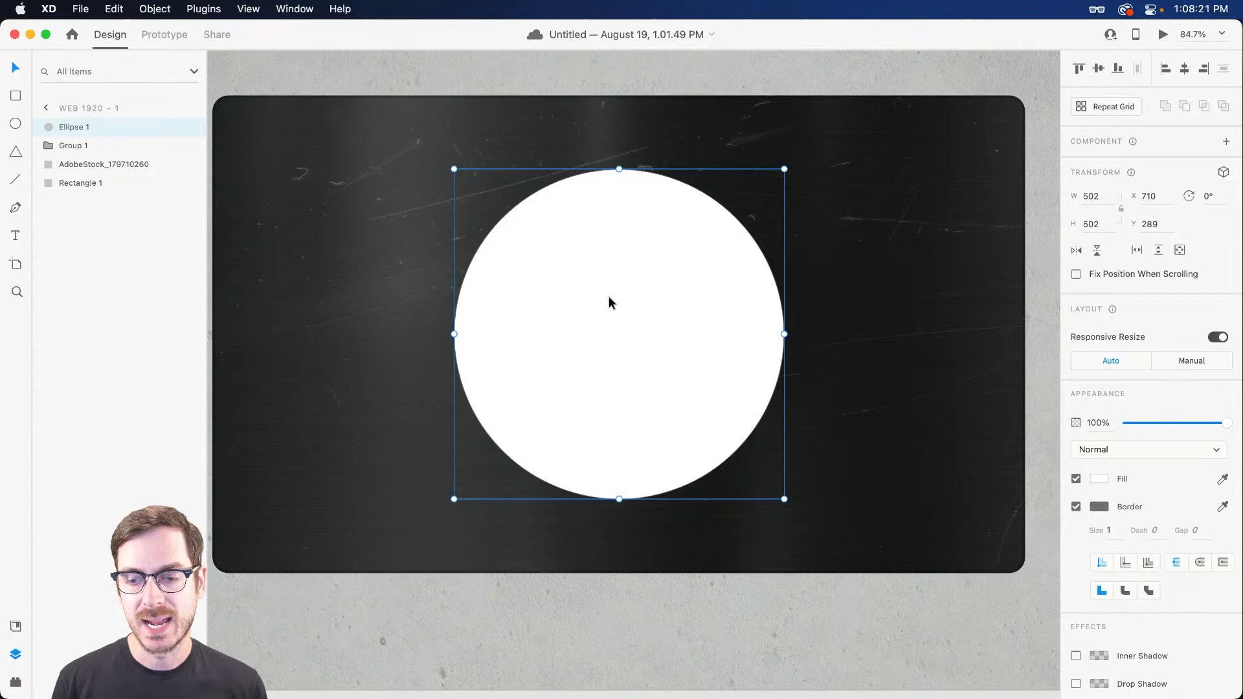
left_click(1077, 507)
left_click(1099, 482)
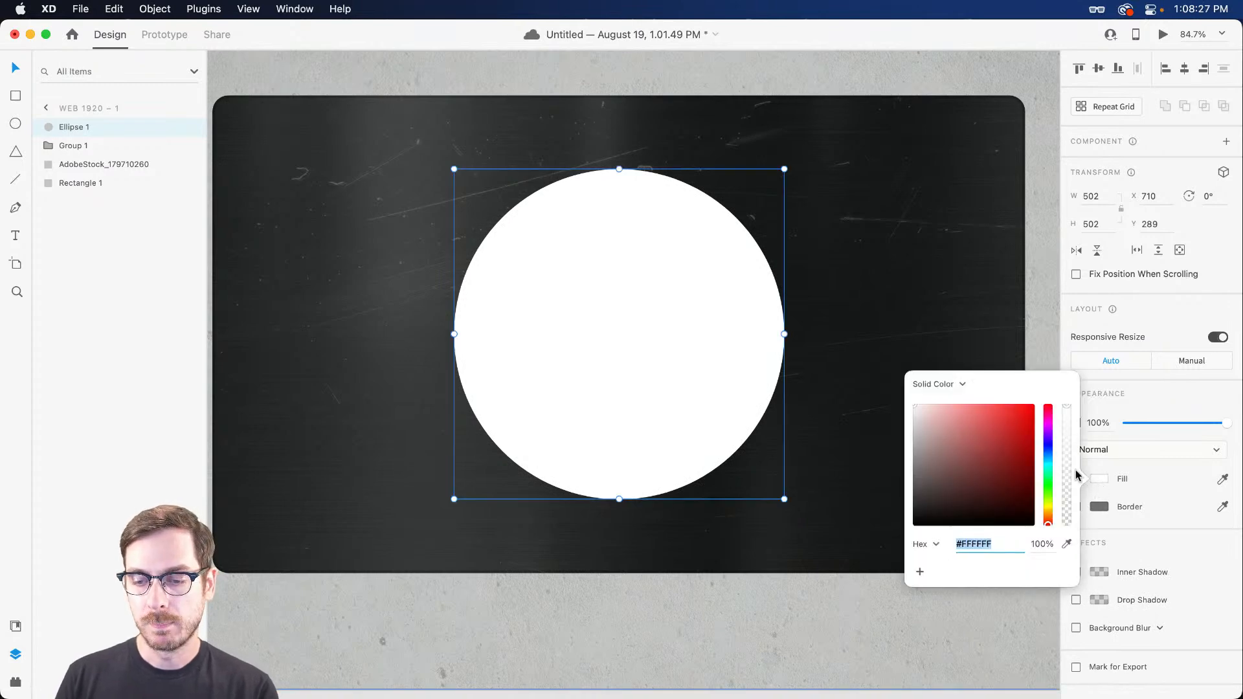
left_click(962, 385)
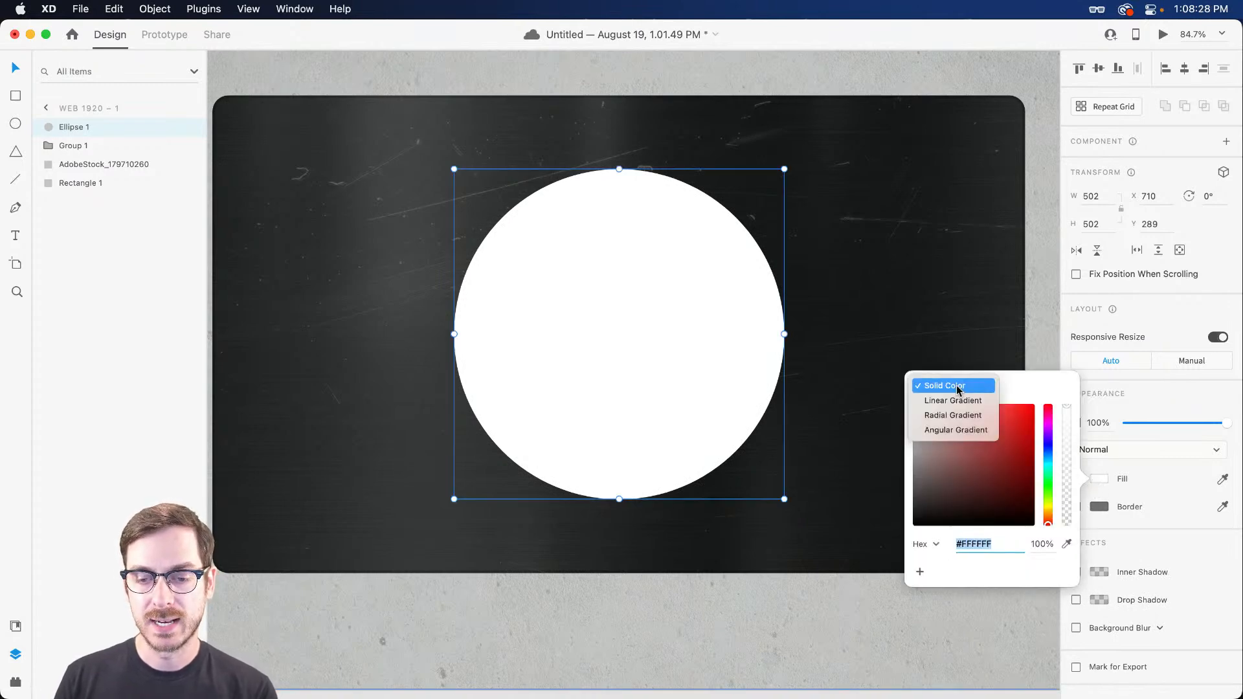
left_click(959, 430)
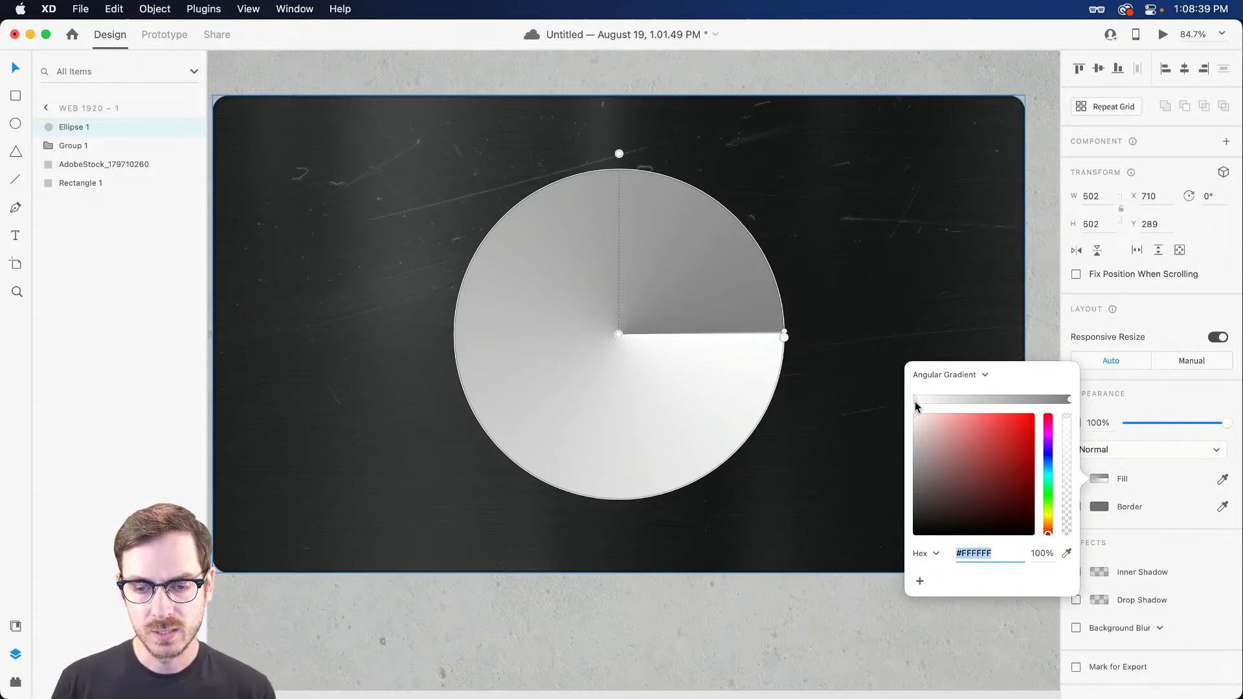
Add four roughly evenly spaced stops between the angular gradient's ends, darkening the first added one to mid grey.
left_click(951, 400)
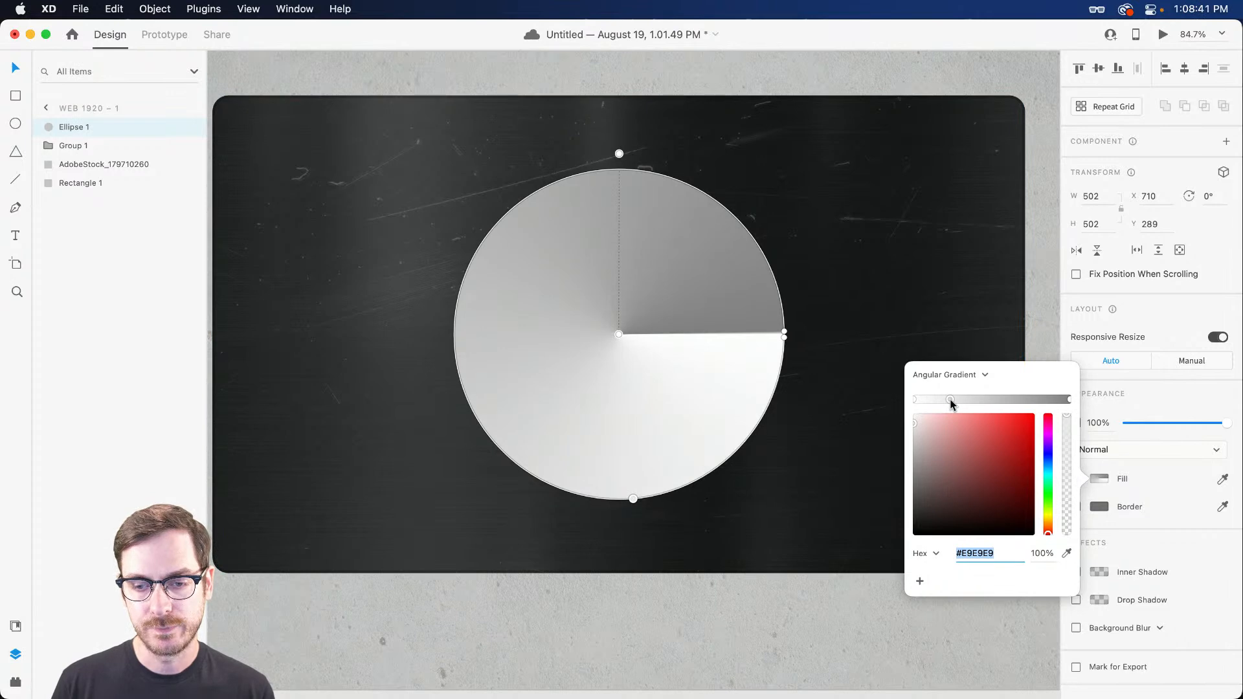
left_click_drag(926, 452, 901, 466)
left_click(985, 400)
left_click(1019, 399)
left_click(1048, 400)
left_click_drag(1049, 402, 1052, 402)
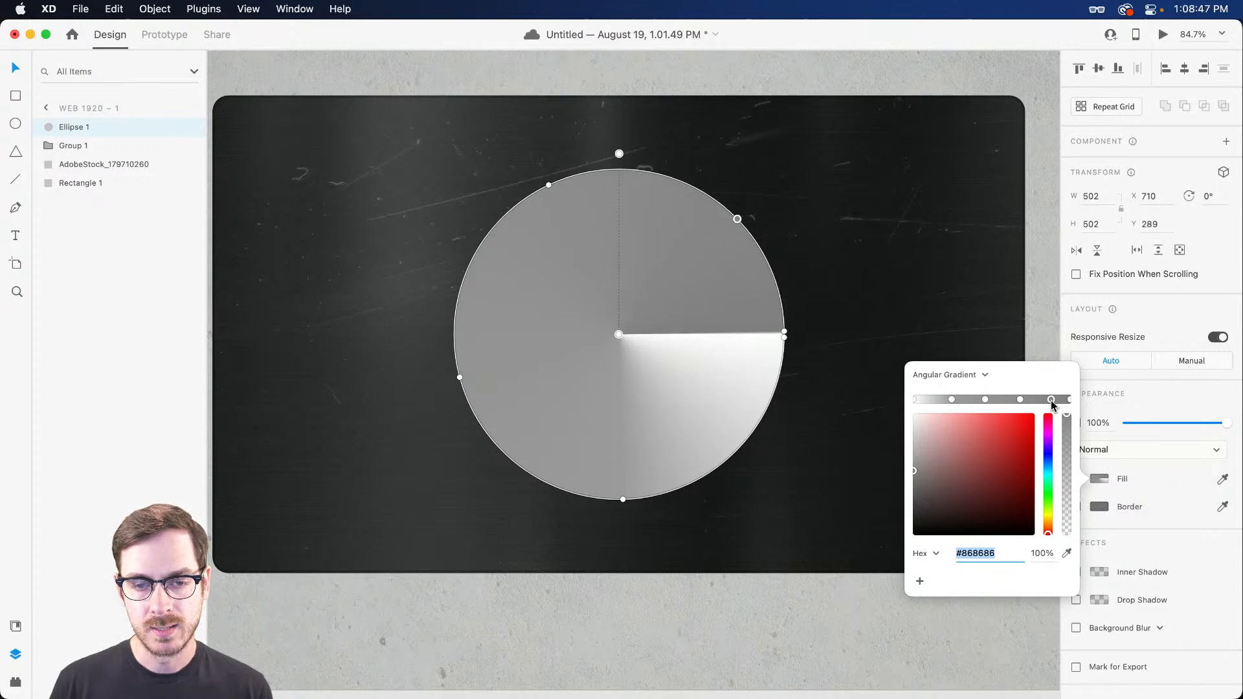
key("alt+super+8")
key("alt+super+8")
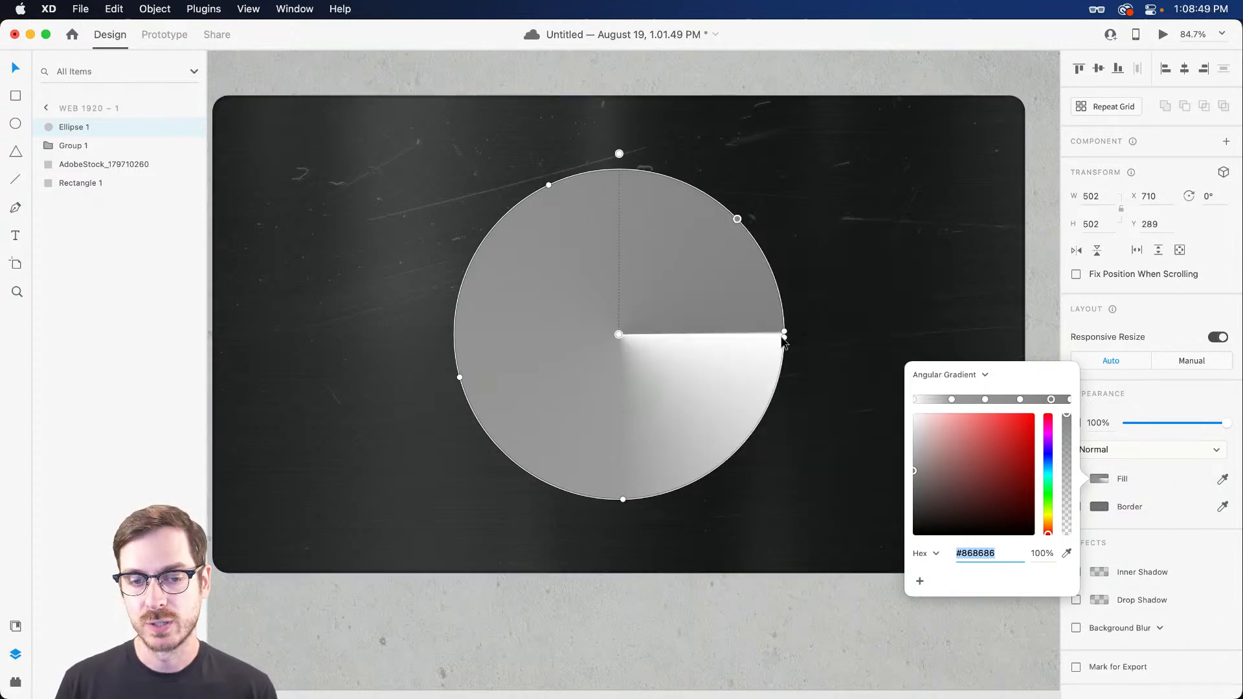
Copy the gradient's end-stop colour #808080 to its start stop so the seam blends.
left_click(1070, 400)
key("super+c")
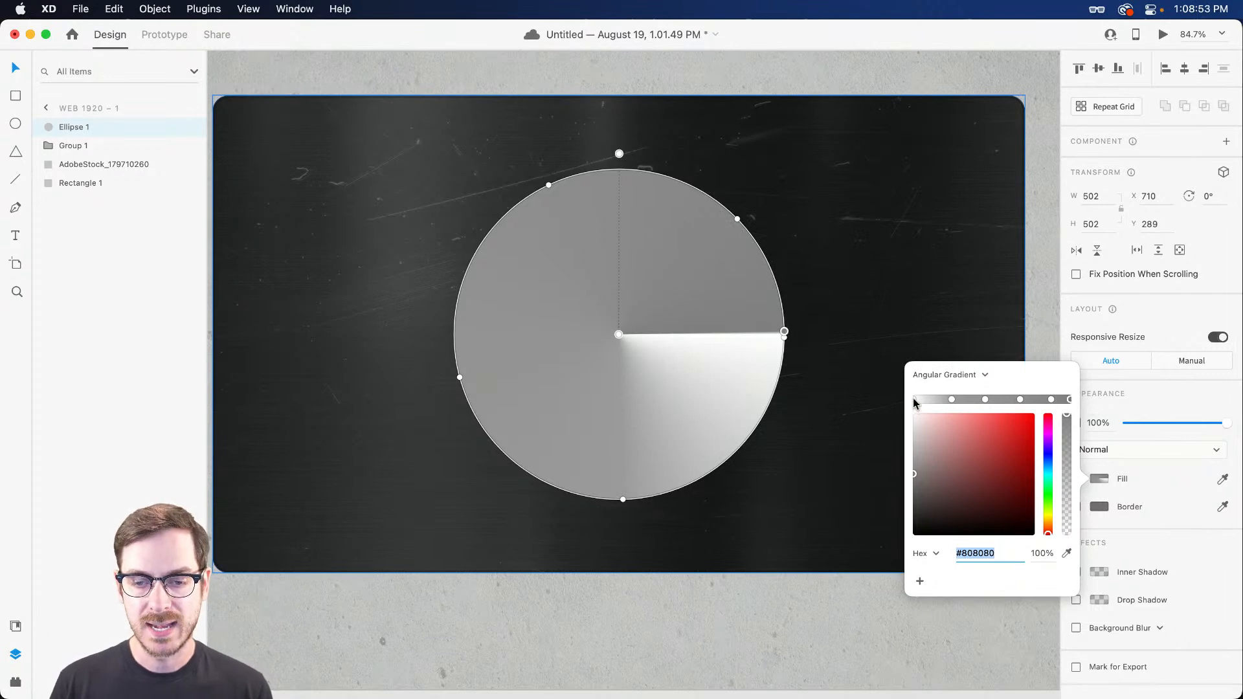
left_click(916, 400)
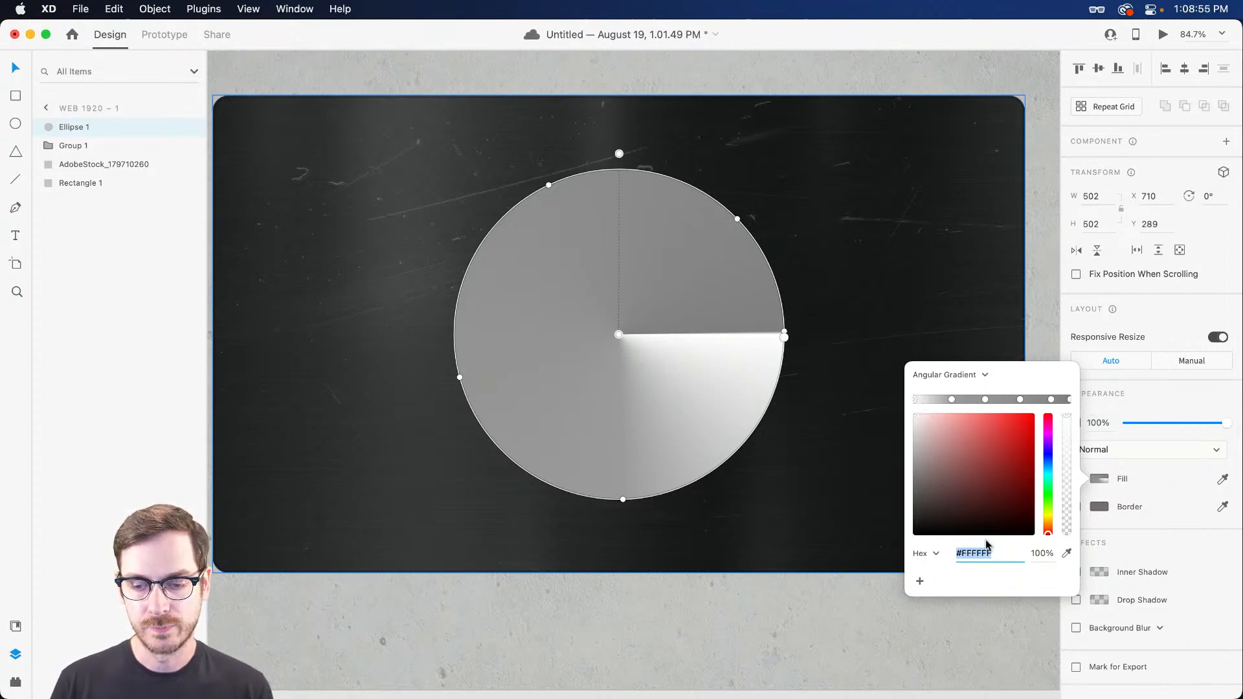
key("super+v")
key("Tab")
Recolour the gradient's second stop, near the circle's lower edge, to the dark blue-grey #666A71.
left_click(949, 400)
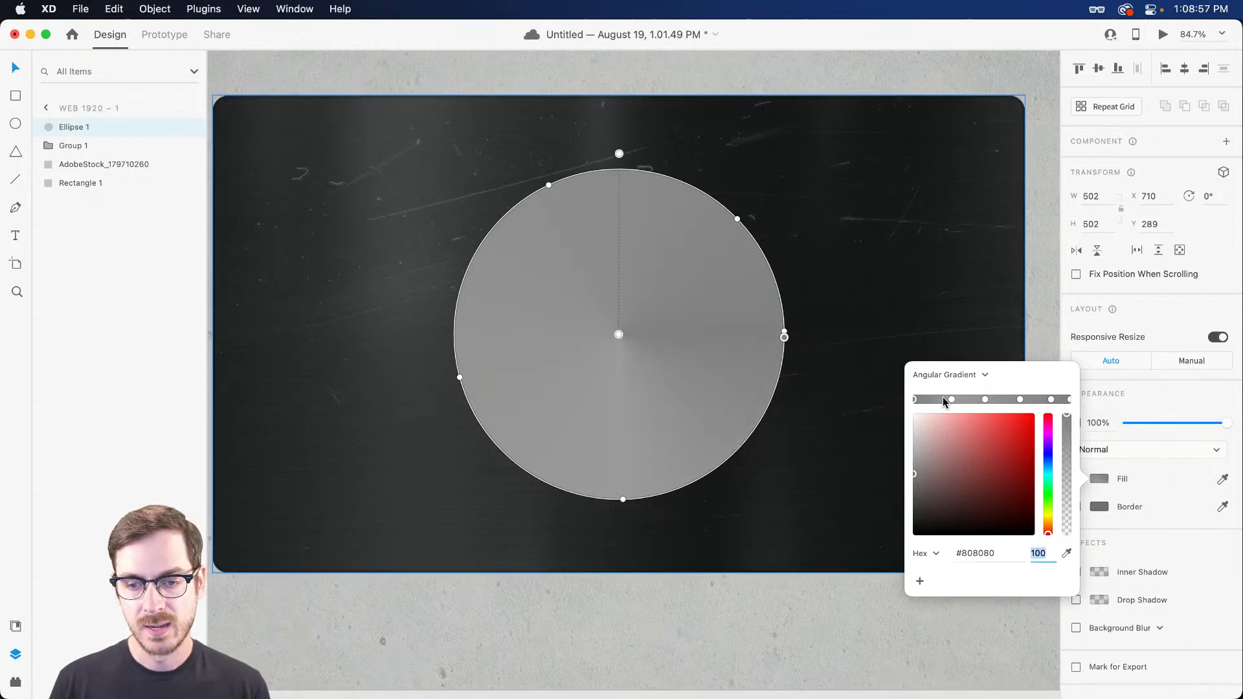
left_click(913, 455)
left_click_drag(912, 457, 905, 481)
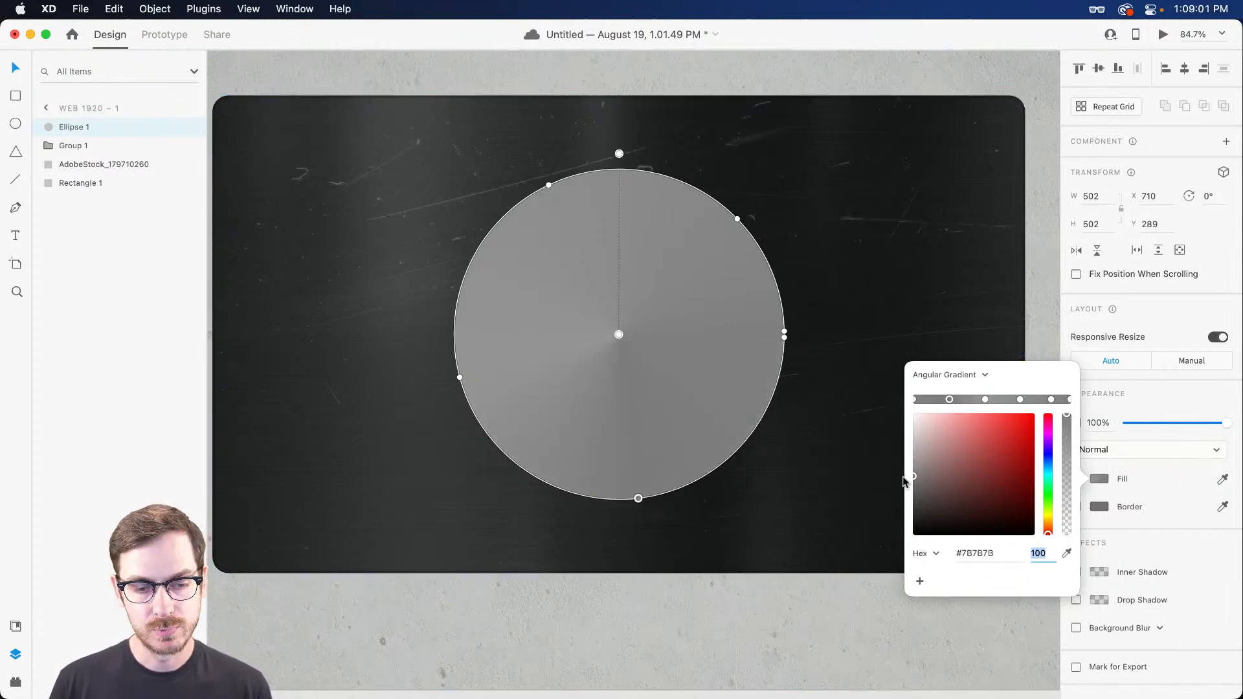
left_click(1048, 462)
left_click(928, 476)
left_click_drag(928, 480, 951, 424)
Change the gradient's third stop to a lighter blue-grey and its fourth stop to the light grey #D9D9D9.
left_click(985, 399)
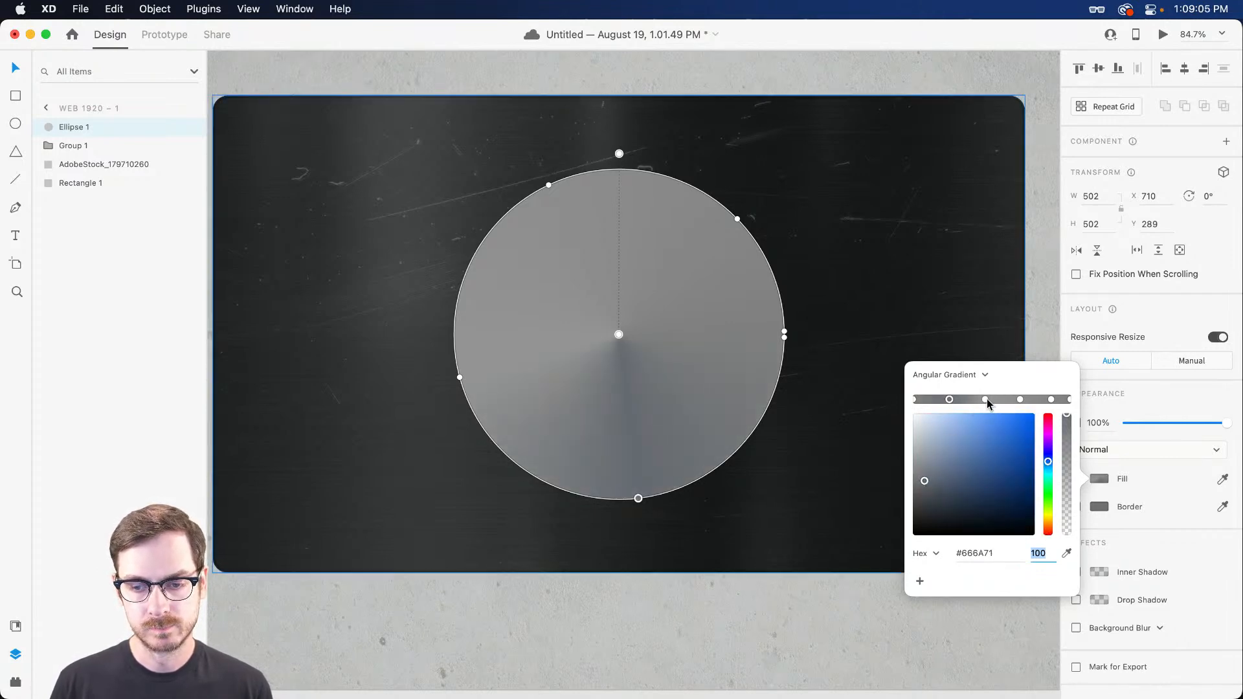
mouse_move(911, 460)
left_mouse_down()
mouse_move(905, 443)
mouse_move(905, 454)
left_mouse_up()
left_click_drag(1050, 476, 1049, 460)
left_click_drag(914, 452, 925, 448)
left_click(1022, 399)
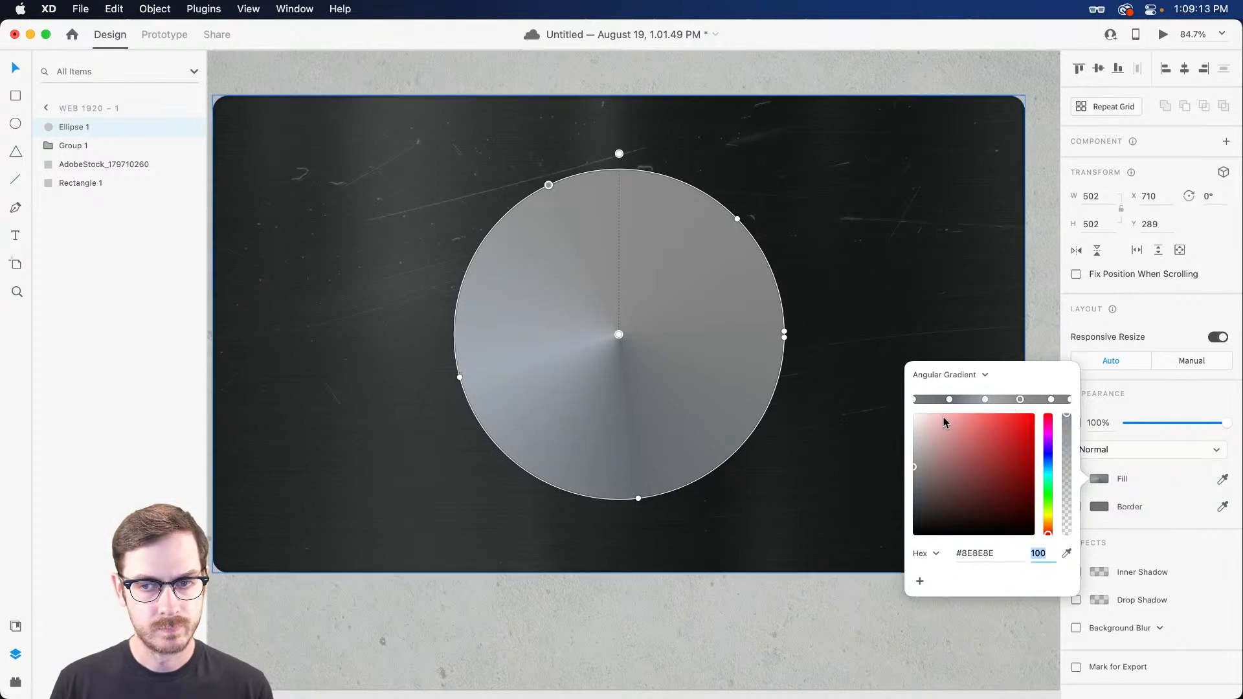
left_click_drag(922, 470, 905, 435)
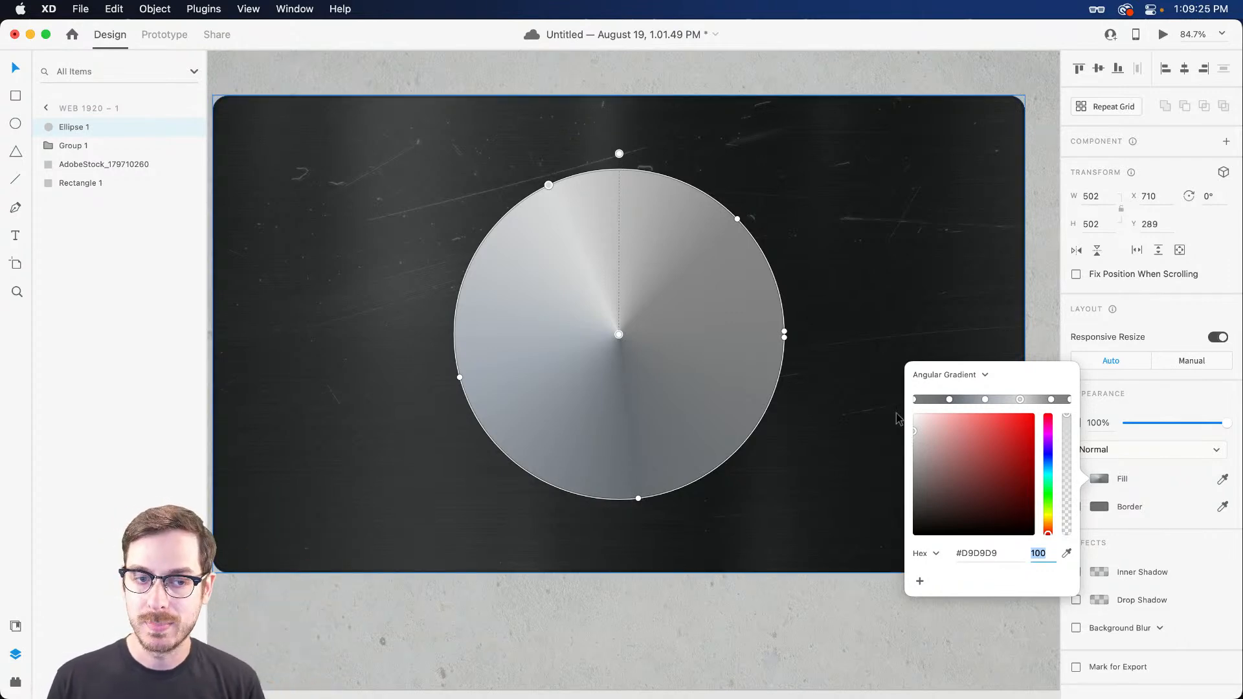
Tint the gradient stop on the circle's upper-right edge to the cool dark grey #6E7377.
left_click(738, 219)
left_click_drag(932, 496, 902, 482)
left_click_drag(1047, 475, 1049, 466)
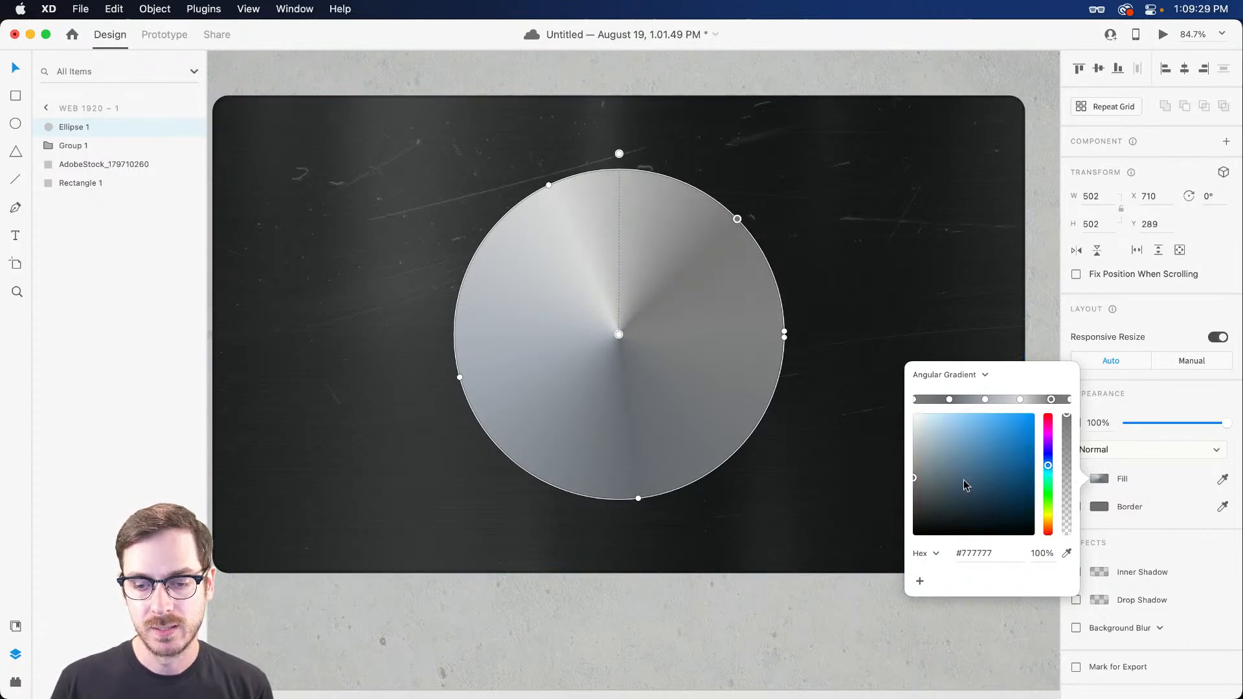
left_click_drag(920, 478, 922, 478)
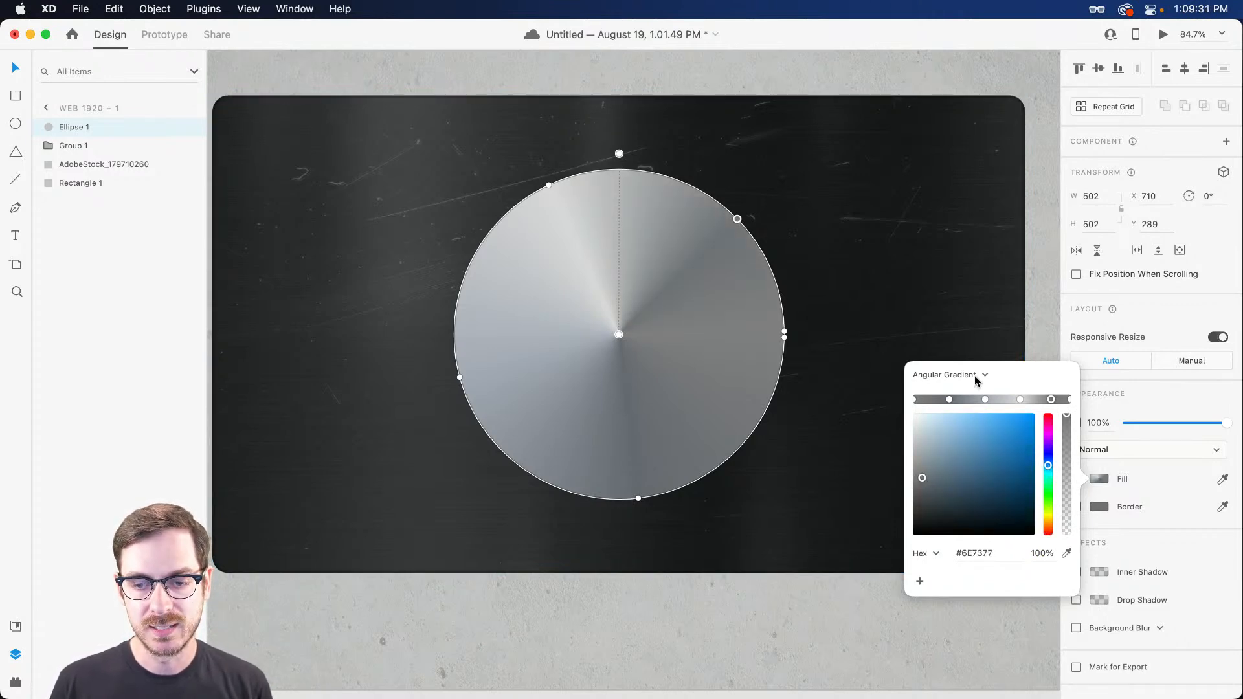
Add a darker stop on the circle's lower-right edge, and centre the bottom stop directly below the middle with colour #53565C.
left_click(748, 438)
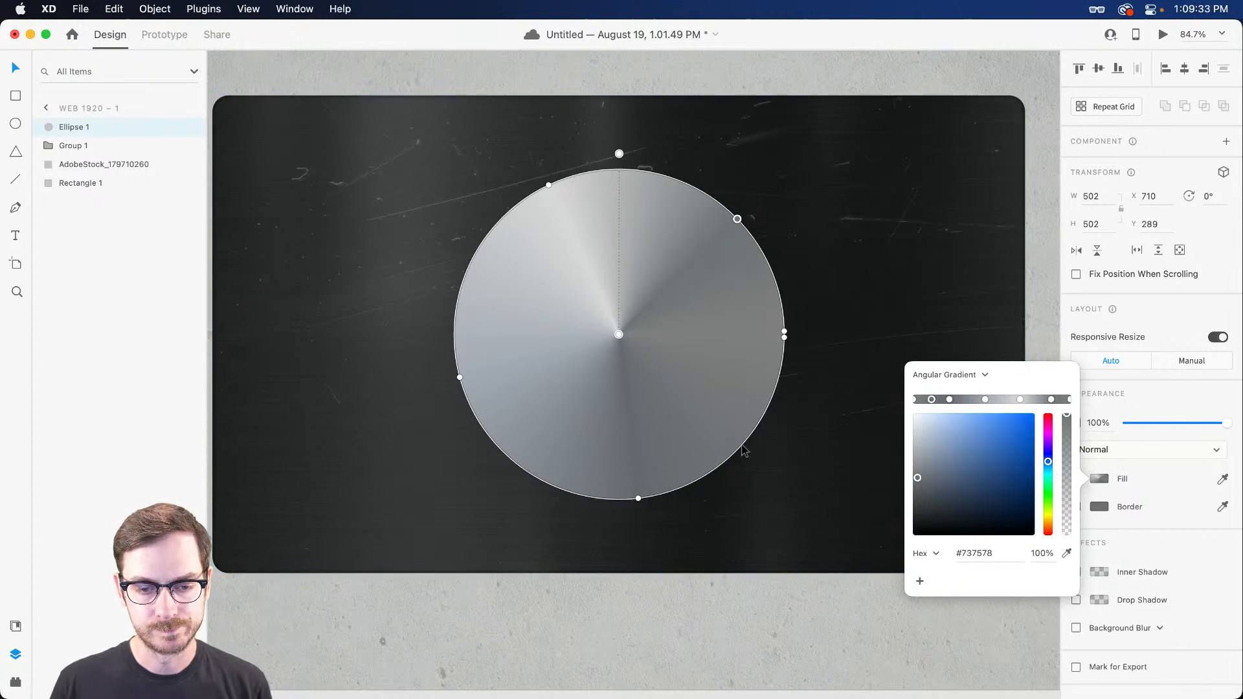
left_click_drag(931, 486, 928, 496)
left_click_drag(639, 498, 619, 499)
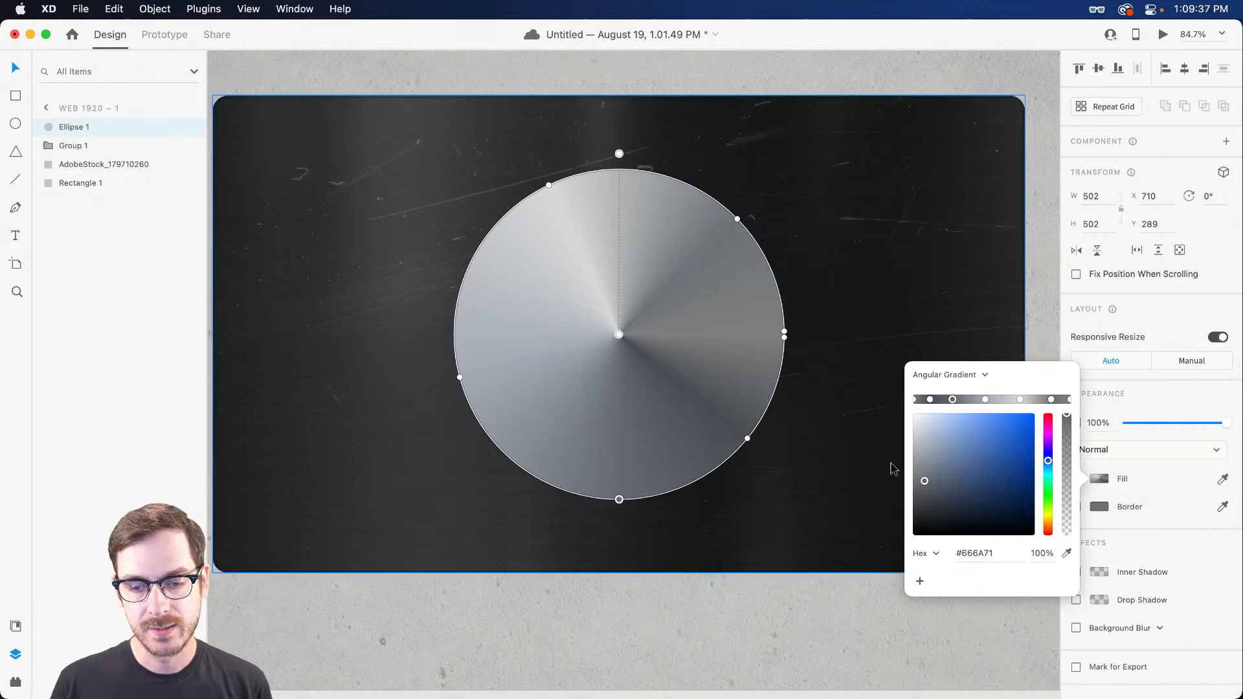
left_click_drag(927, 483, 930, 491)
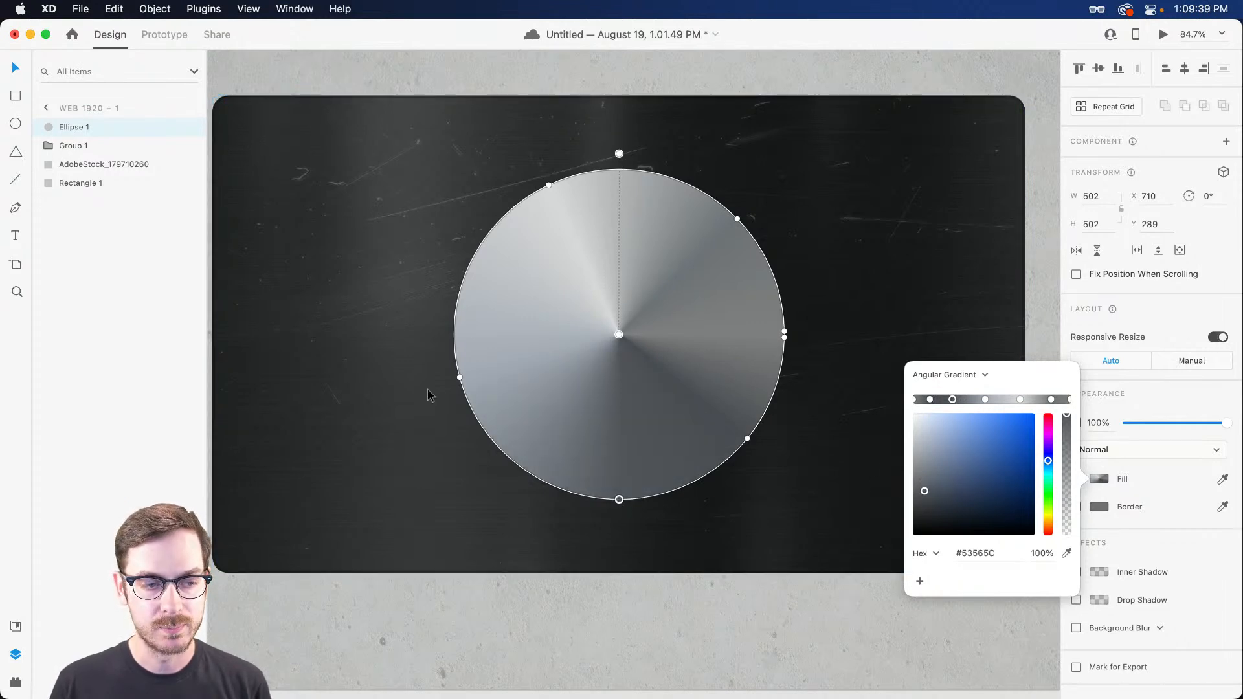
Add a gradient stop on the circle's upper-left edge and darken it to #757880.
left_click(468, 266)
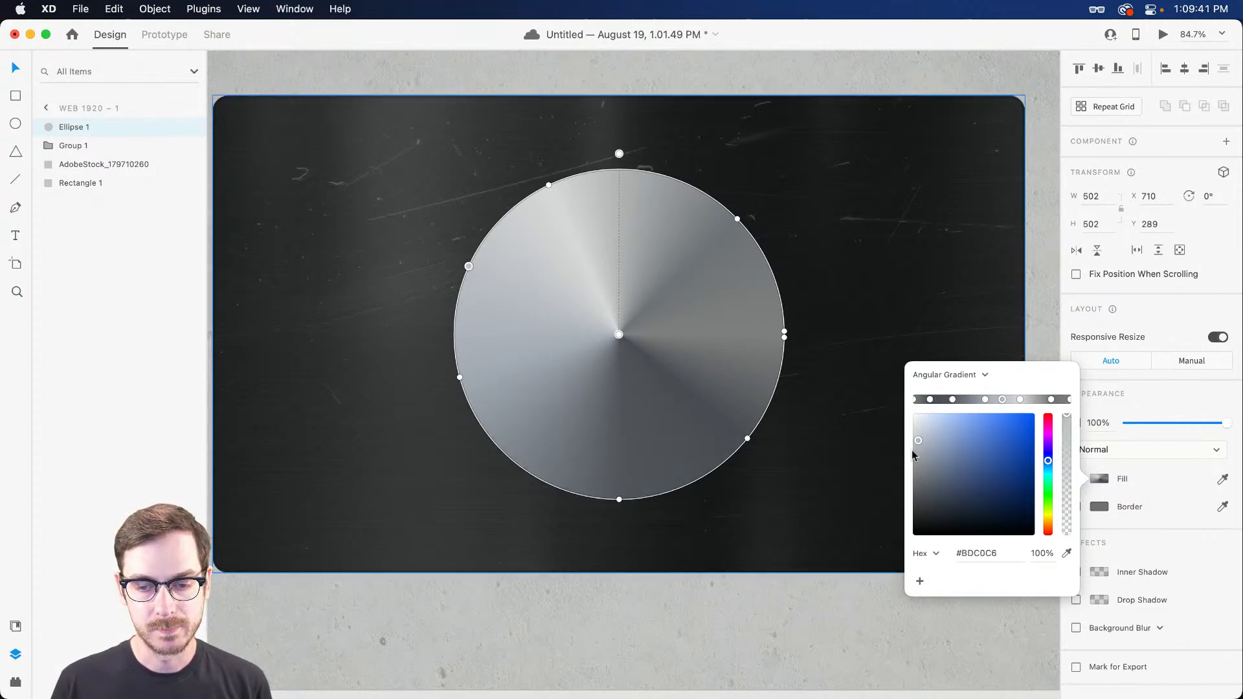
left_click_drag(927, 468, 924, 476)
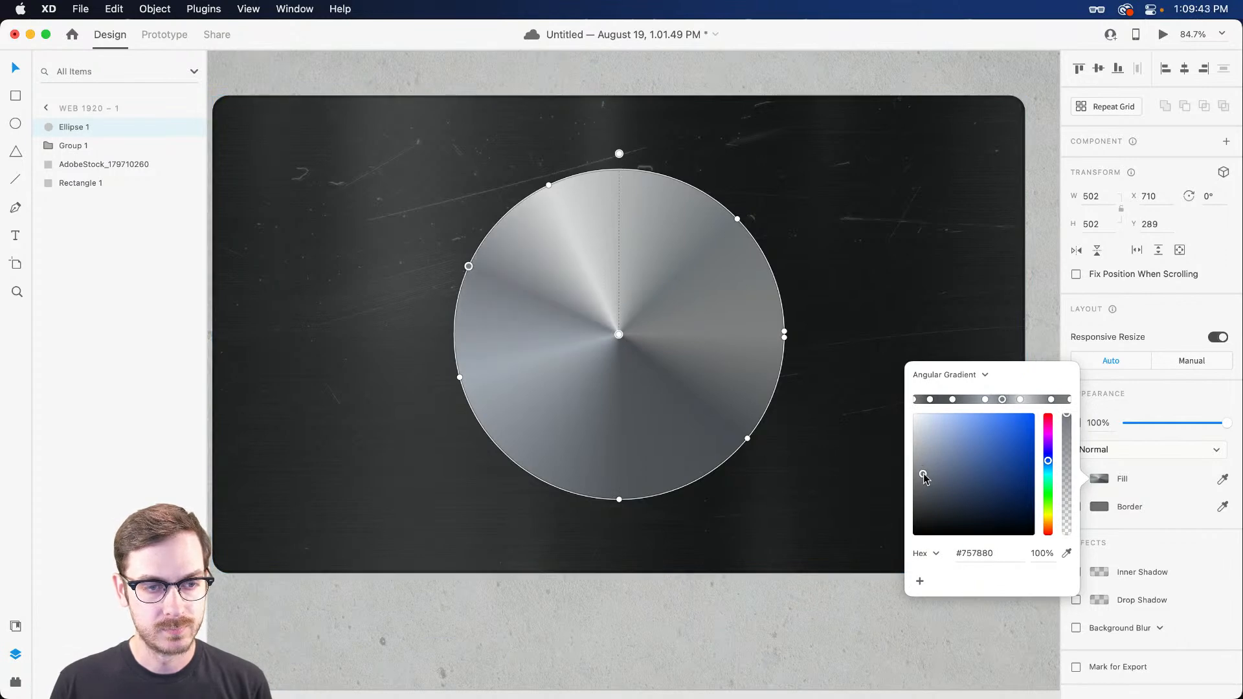
left_click(1156, 395)
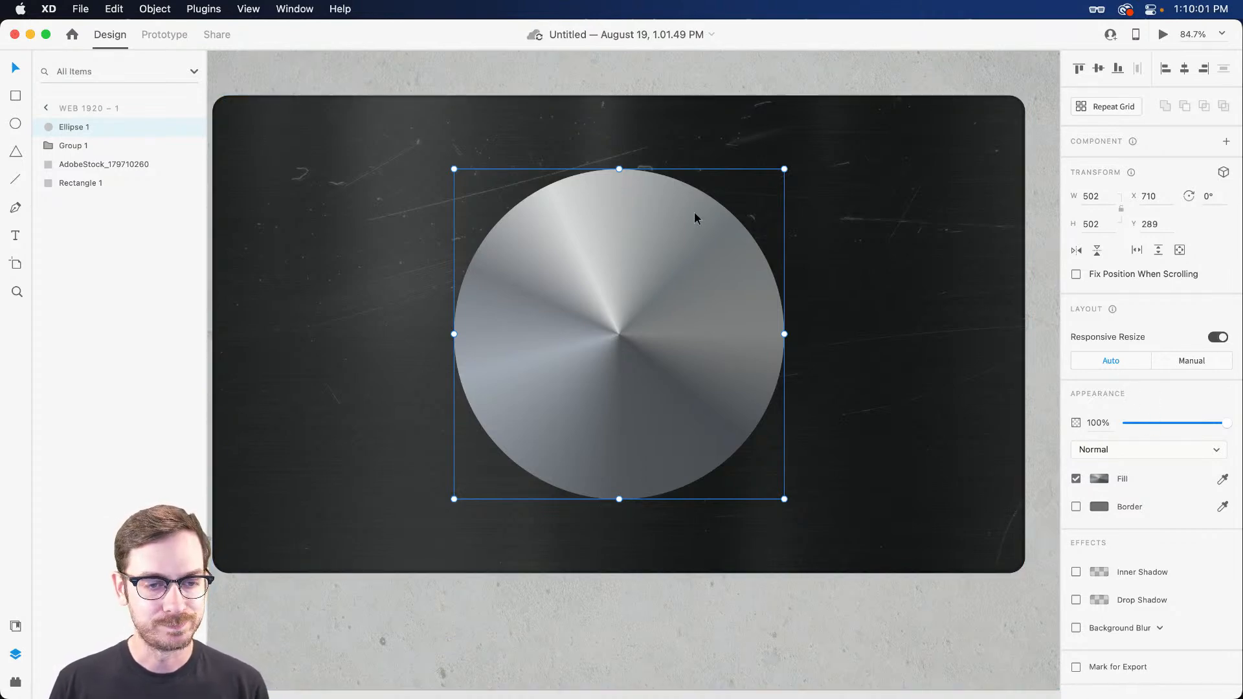
Add an inner shadow to the circle and set its colour to white, #FFFFFF.
left_click(1076, 572)
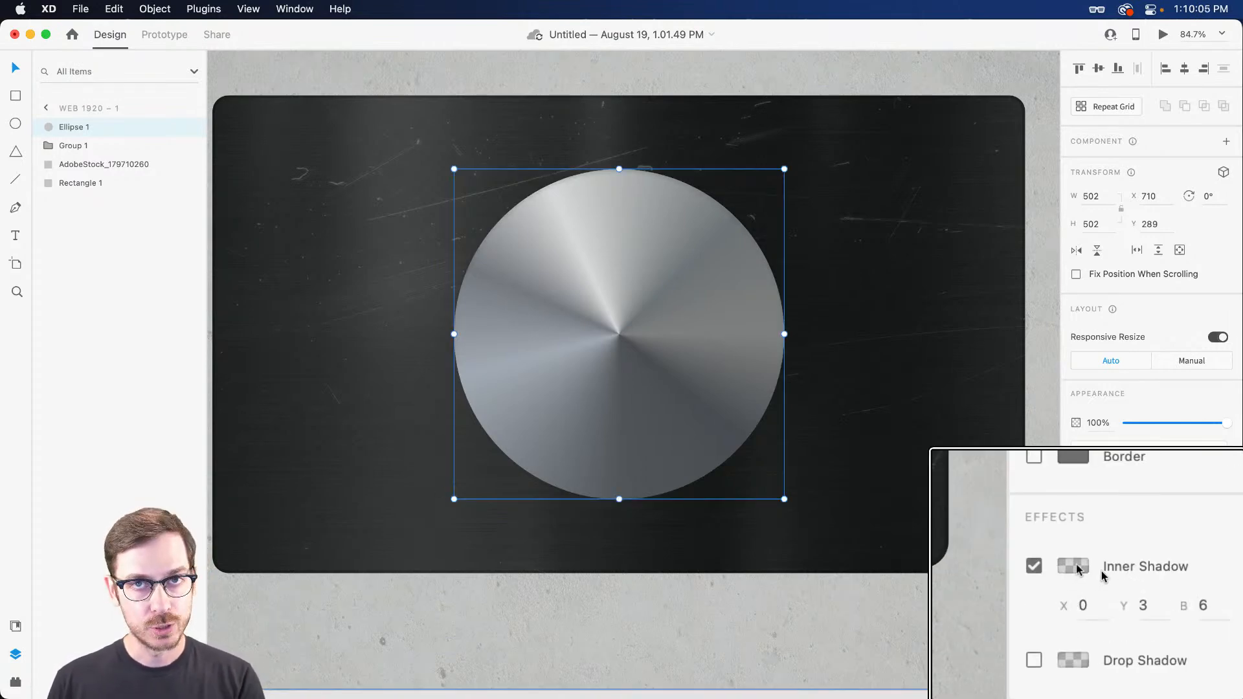
left_click(1099, 572)
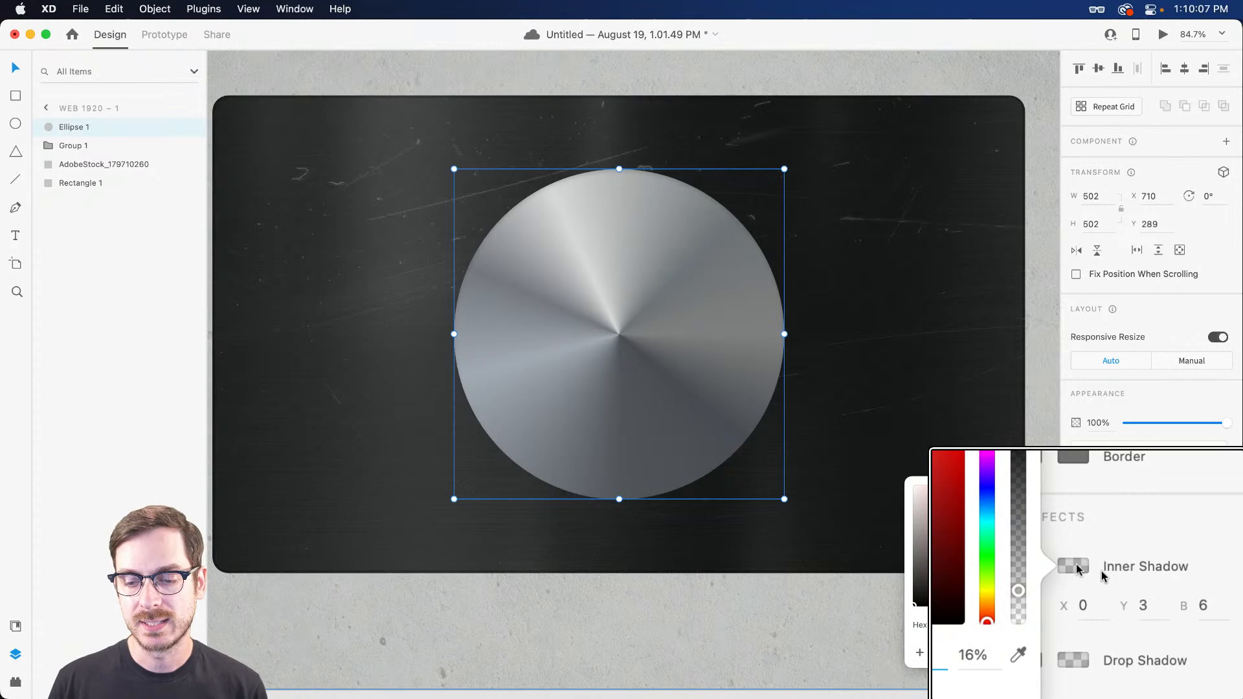
left_click_drag(954, 510, 889, 426)
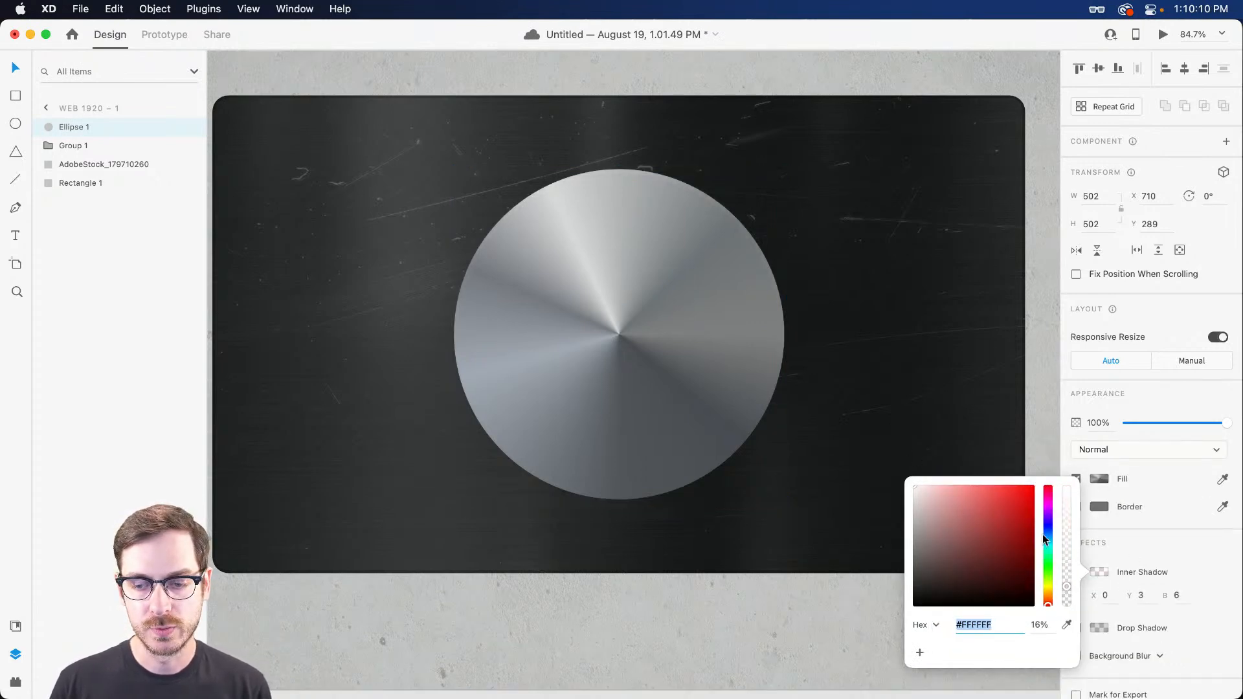
Set the inner shadow's blur to 1 and raise its colour opacity to 35%.
left_click(1140, 596)
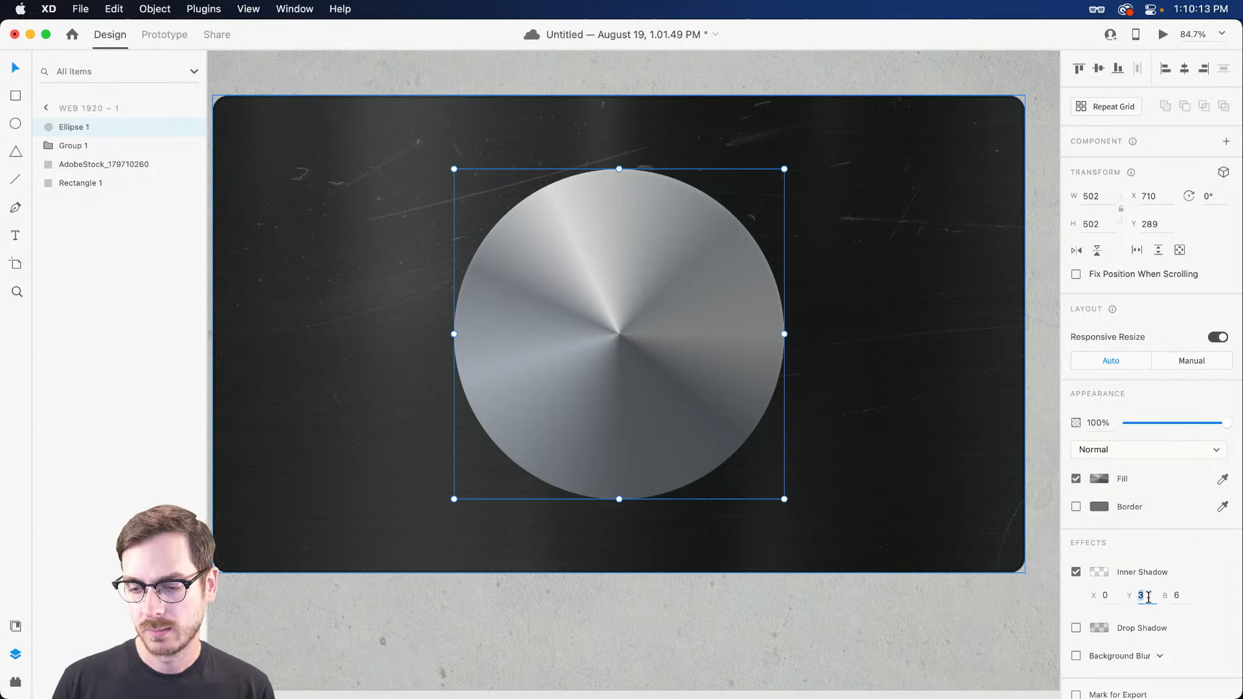
left_click(1184, 599)
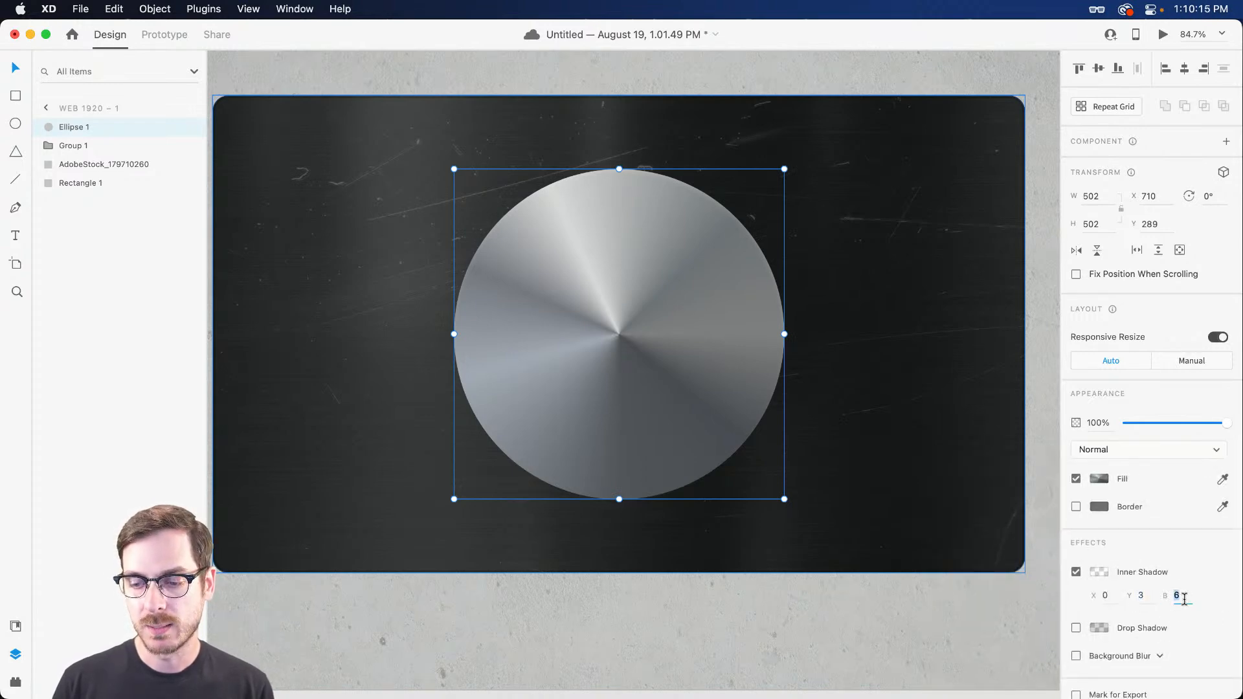
type("0")
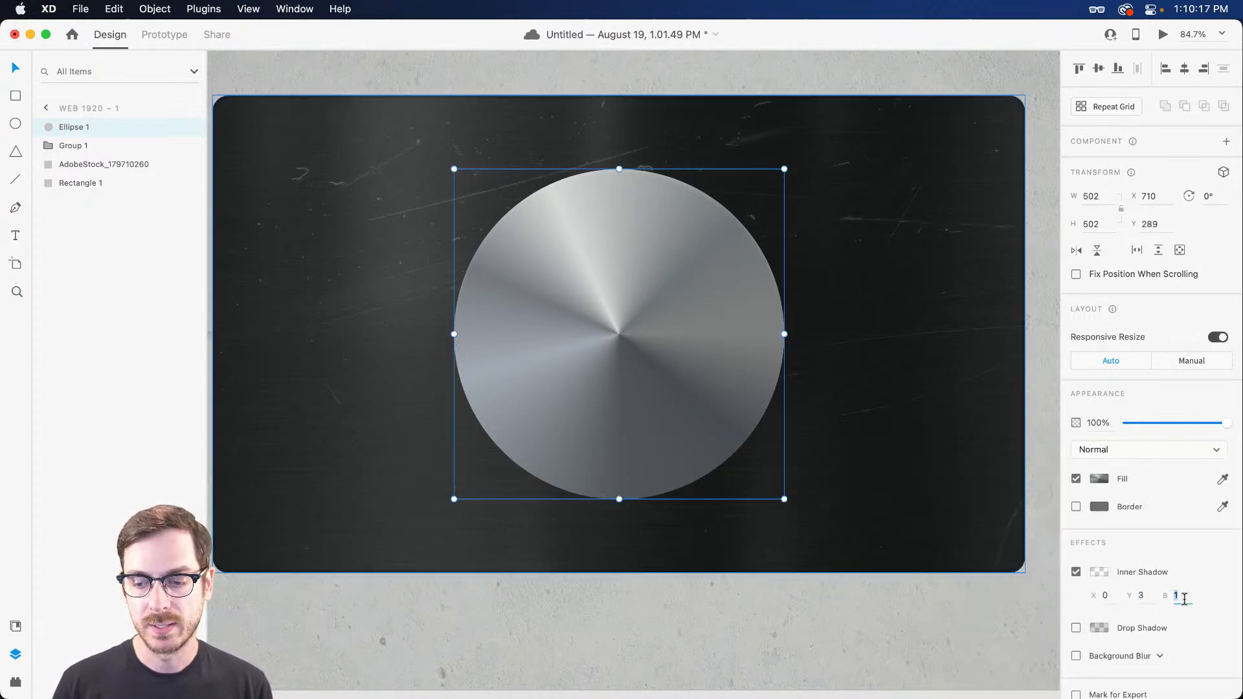
left_click(1099, 578)
left_click_drag(1068, 588, 1070, 568)
scroll(631, 184, "up", 5)
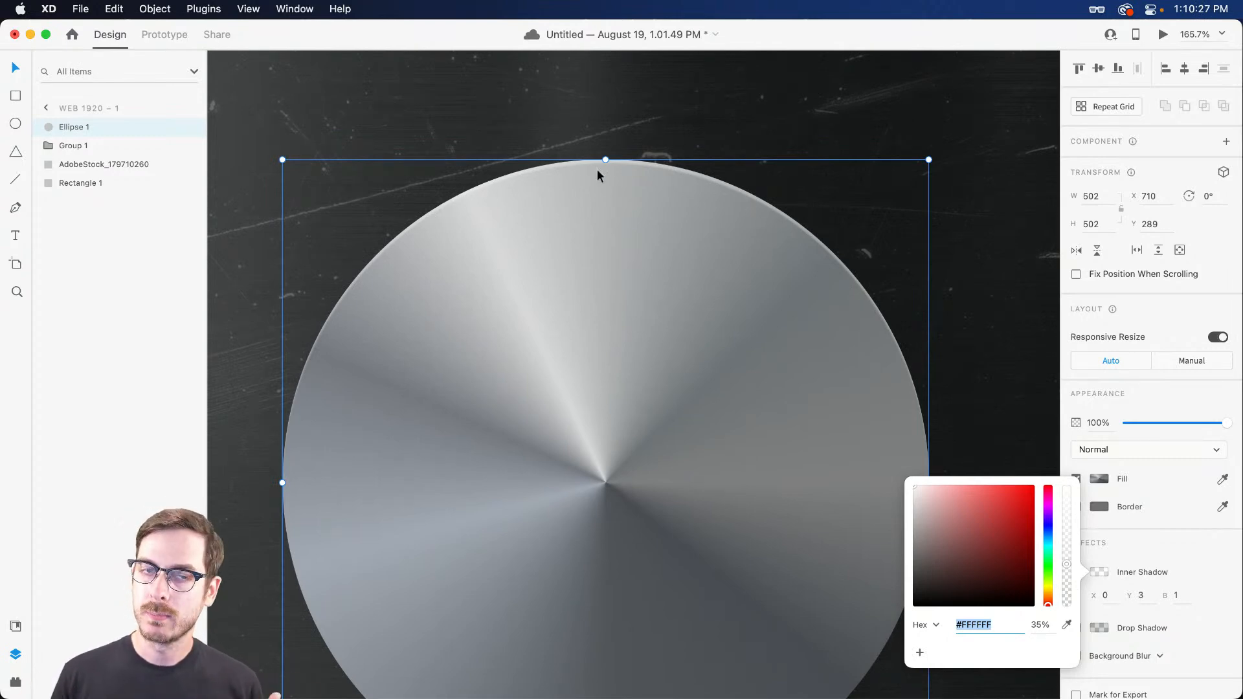
Rename the metal circle's layer to Color.
scroll(598, 170, "down", 3)
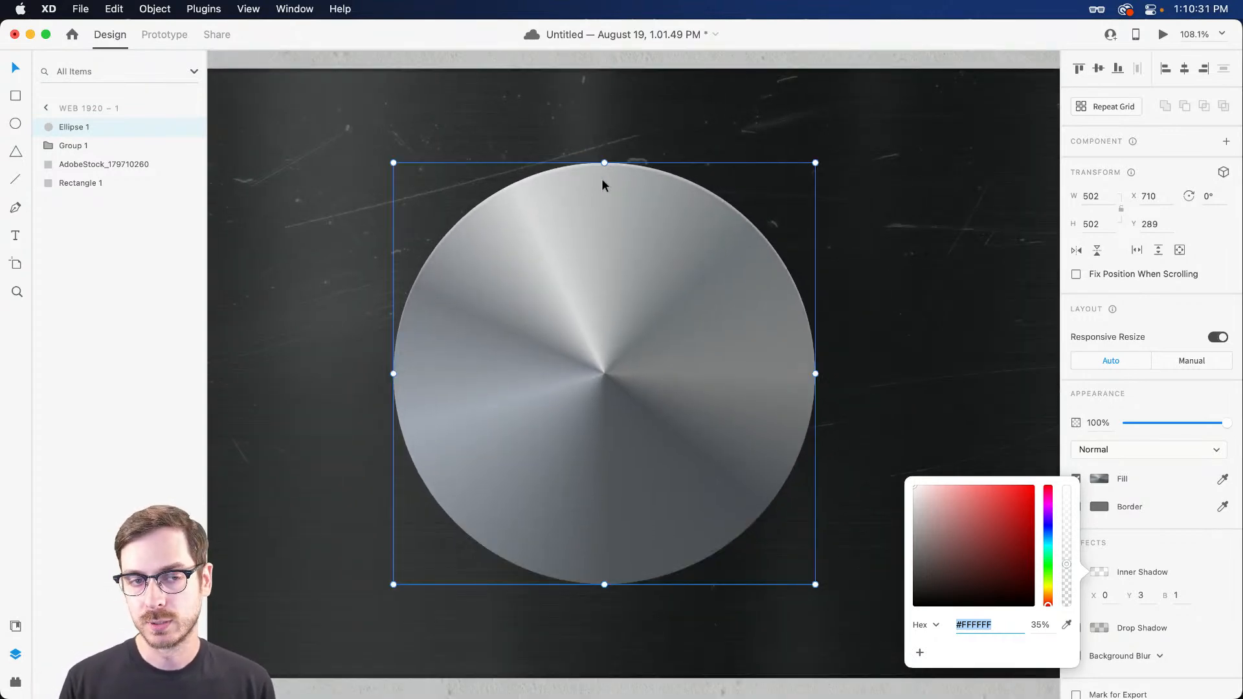
scroll(603, 181, "right", 2)
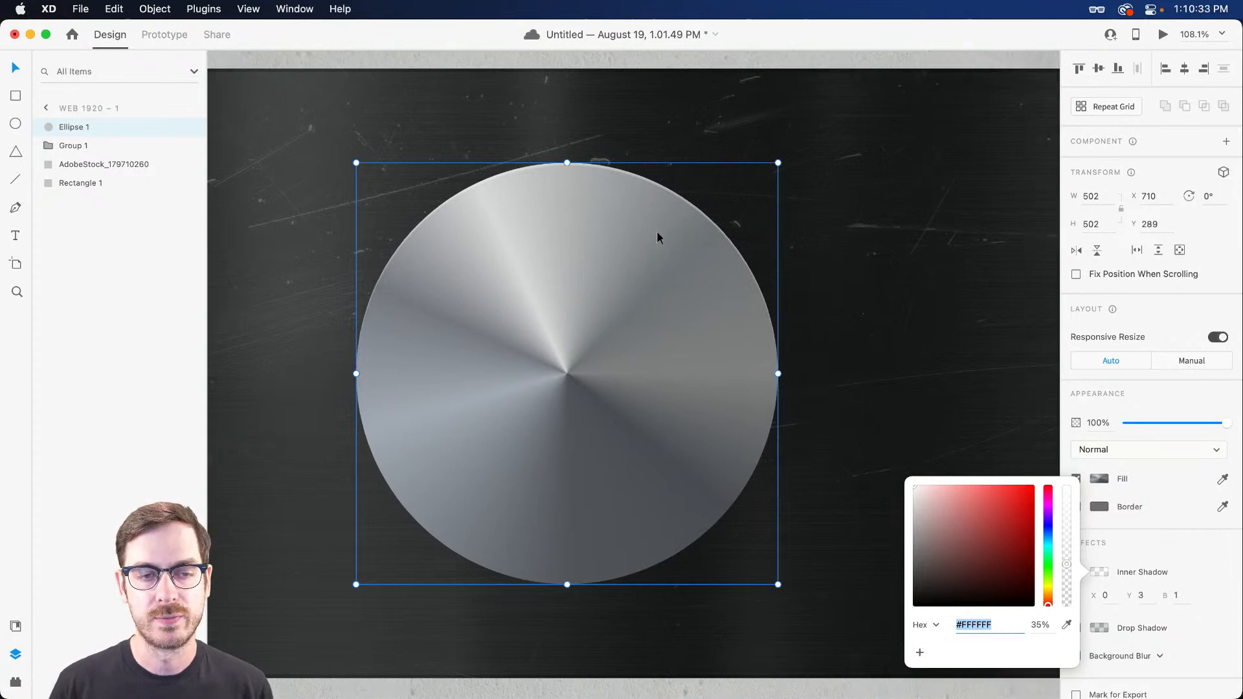
left_click(651, 267)
scroll(660, 274, "left", 3)
left_click_drag(677, 294, 689, 236)
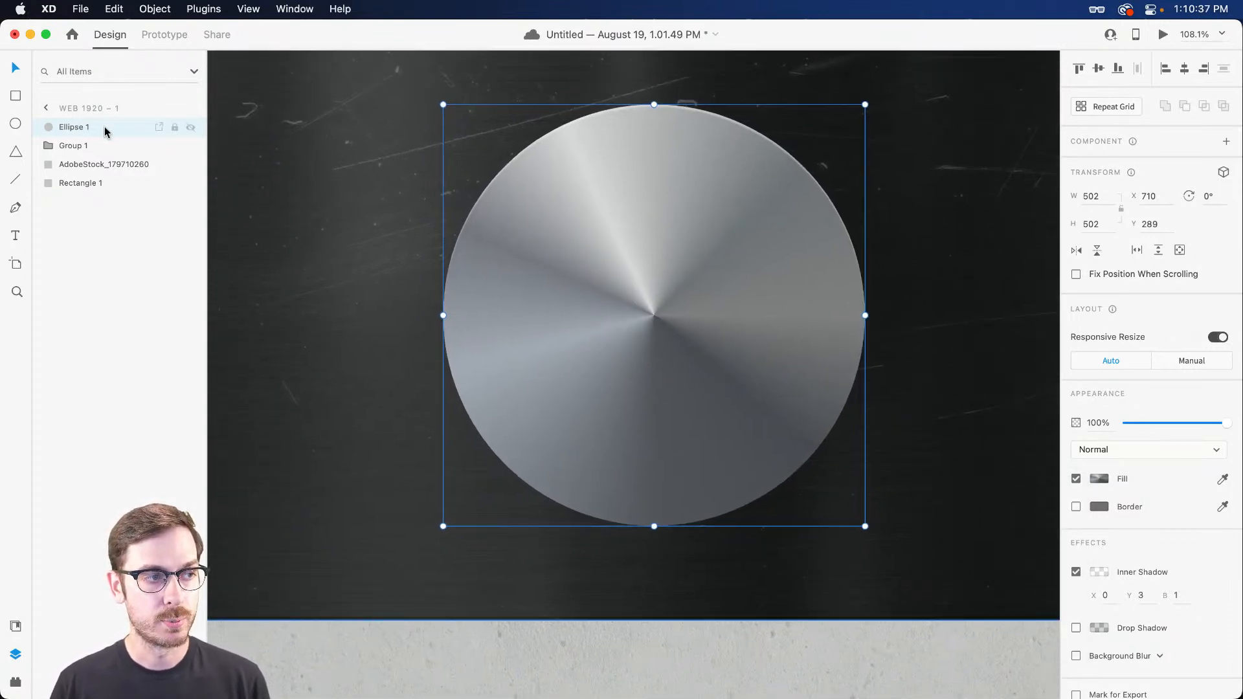
double_click(76, 129)
type("Color")
key("Return")
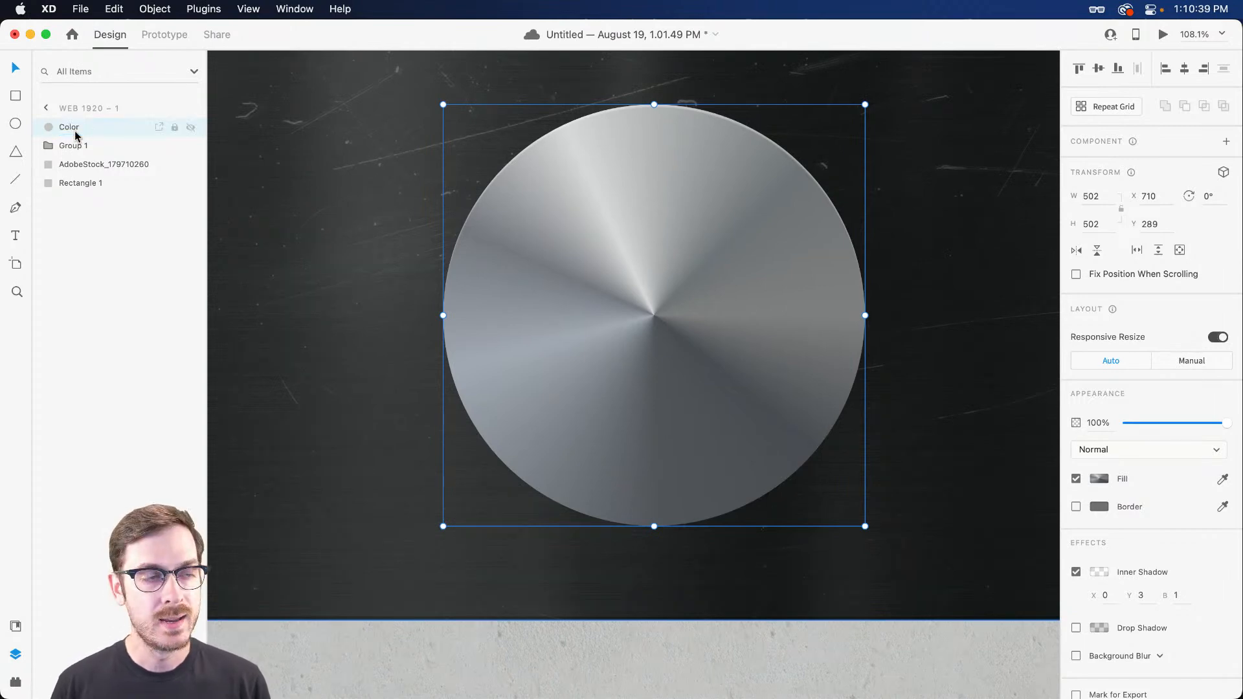
Duplicate the Color circle in place and rename the copy Texture.
key("cmd+d")
double_click(68, 126)
type("Texture")
key("Return")
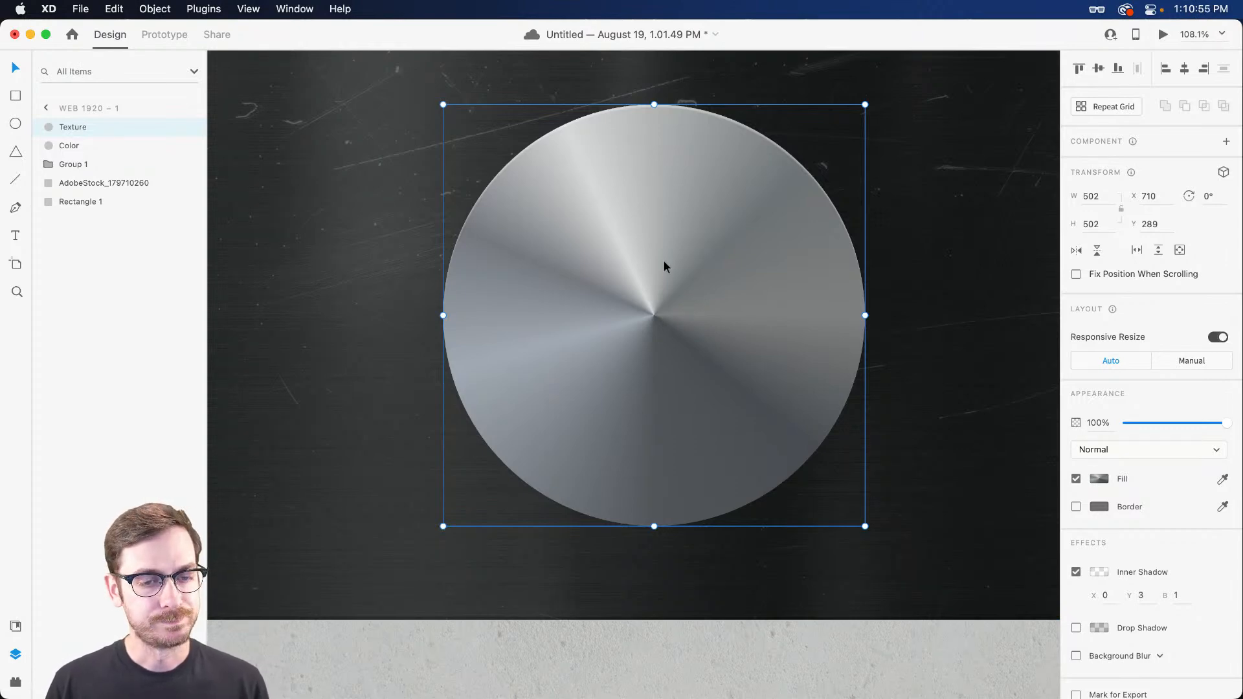
Open the Textures library and look through its texture categories for a metallic surface.
key("super+shift+y")
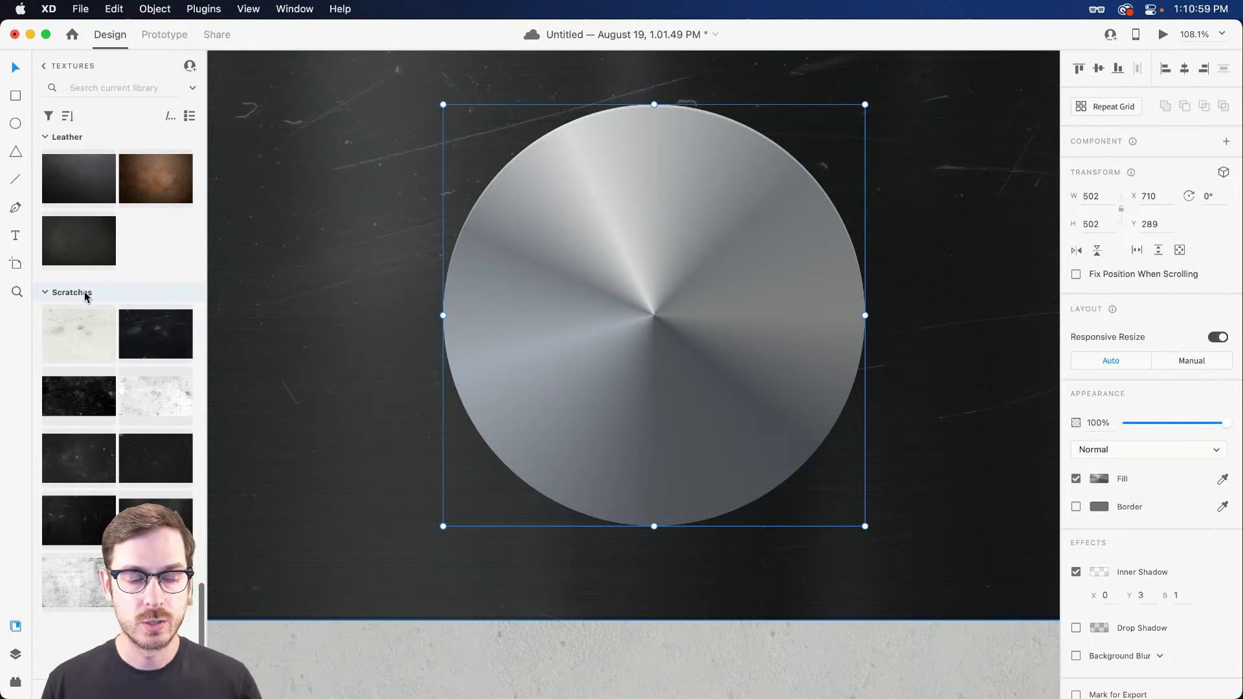
scroll(85, 296, "down", 15)
scroll(88, 299, "up", 5)
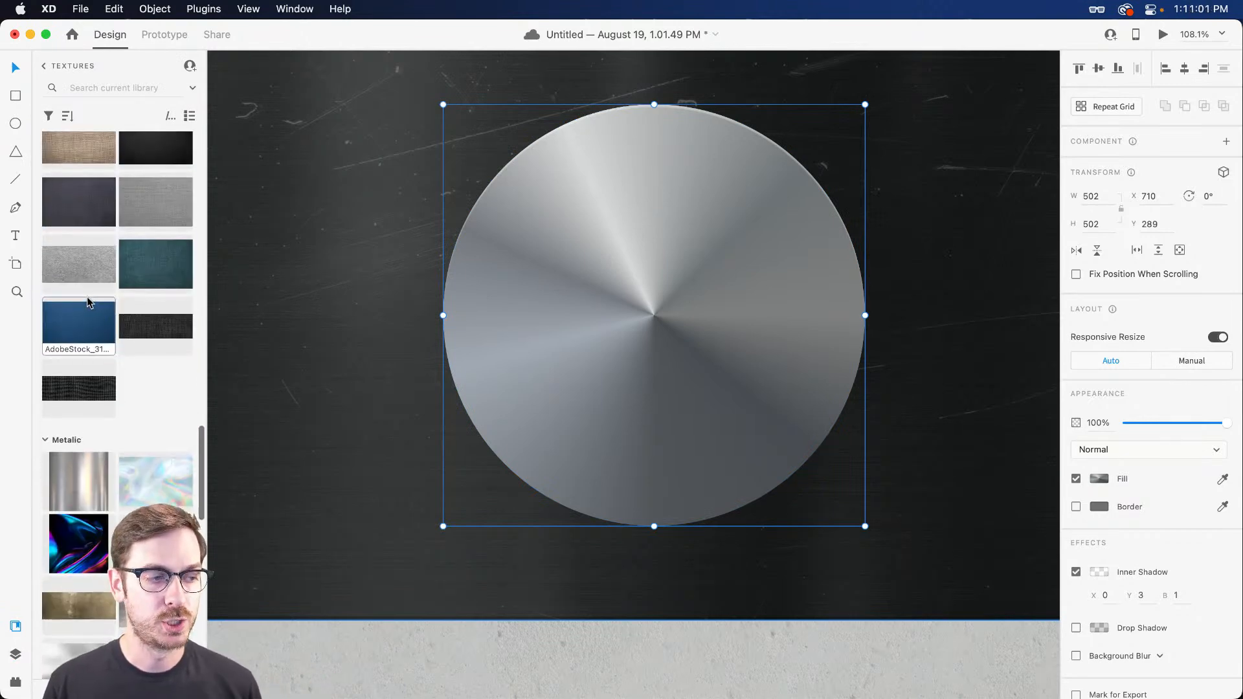
Switch to Safari, search Adobe Stock's free collection for Chrome, and look through the metal texture images.
key("super+Tab")
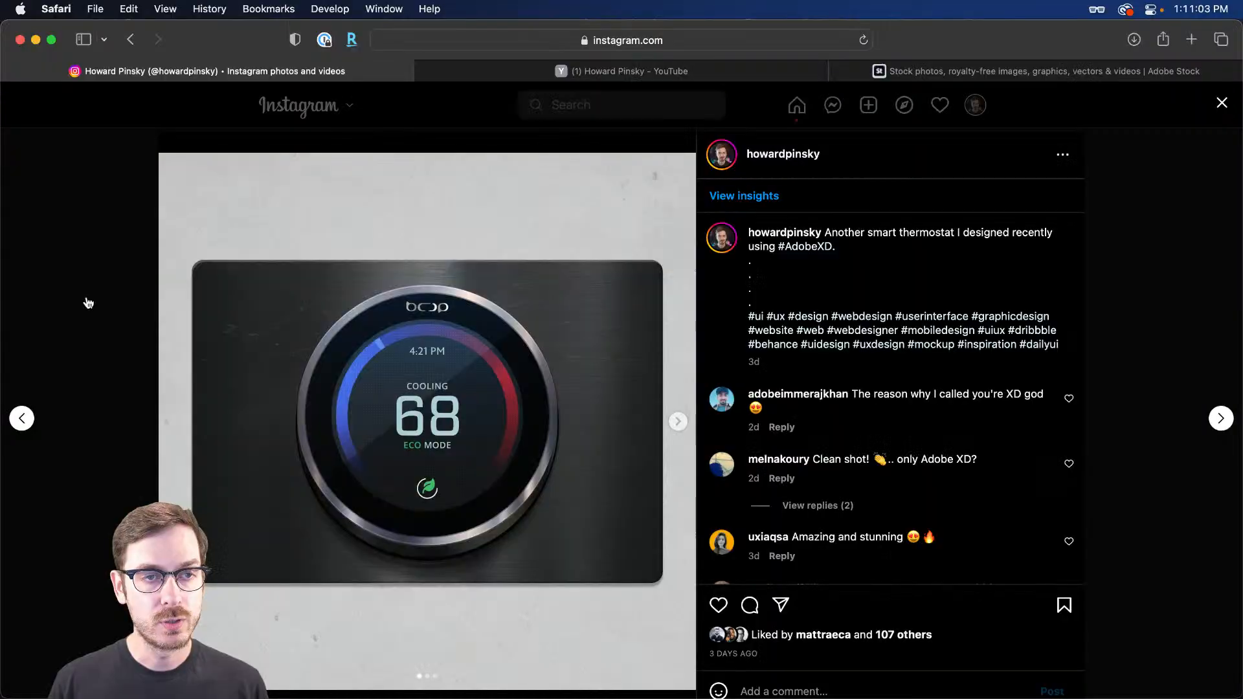
left_click(954, 76)
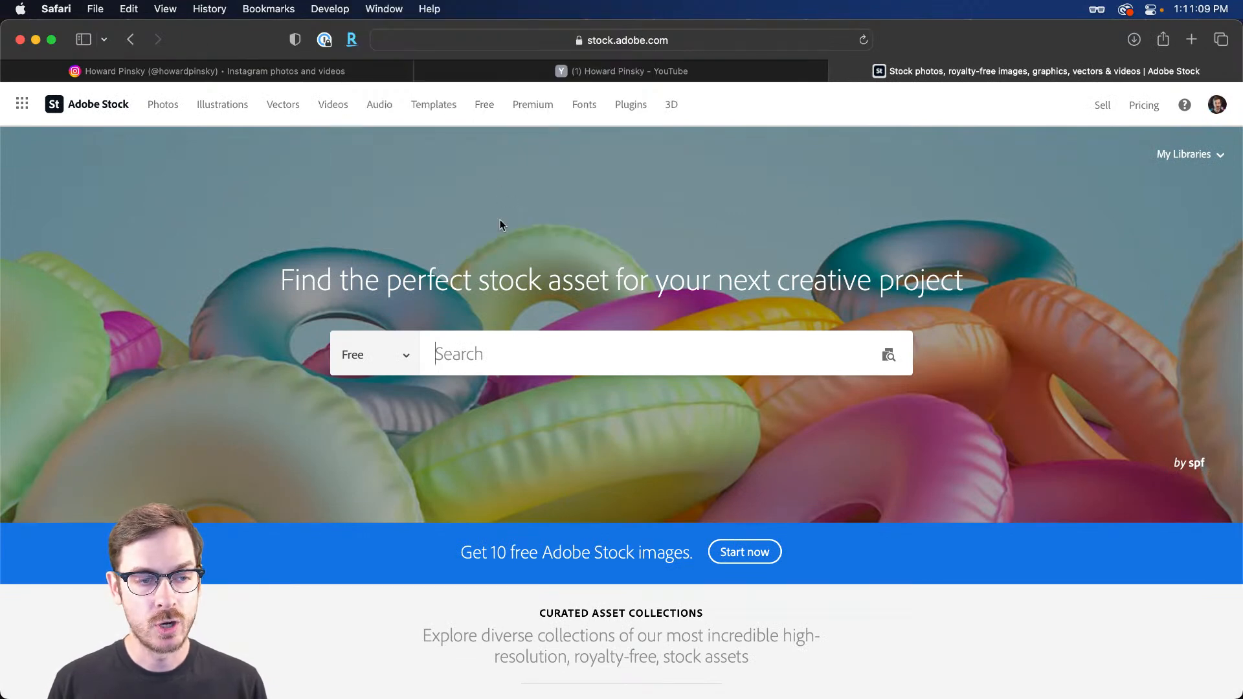
left_click(528, 339)
type("Chrome")
key("Return")
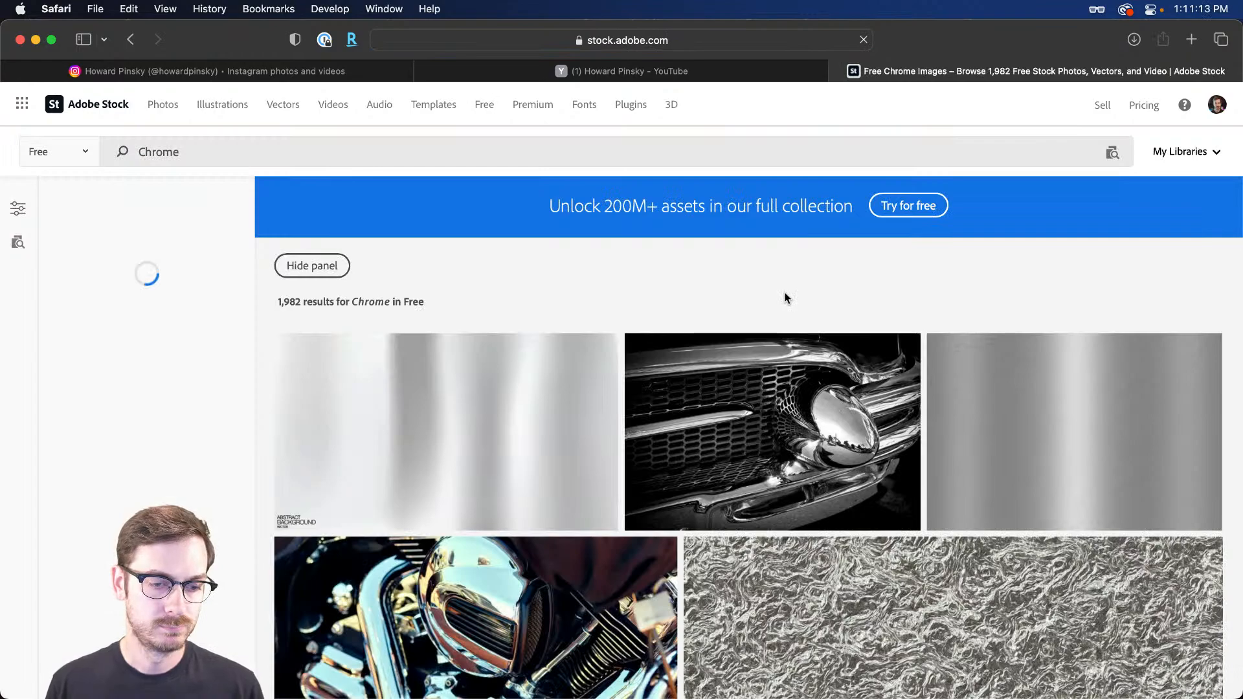
scroll(786, 299, "down", 15)
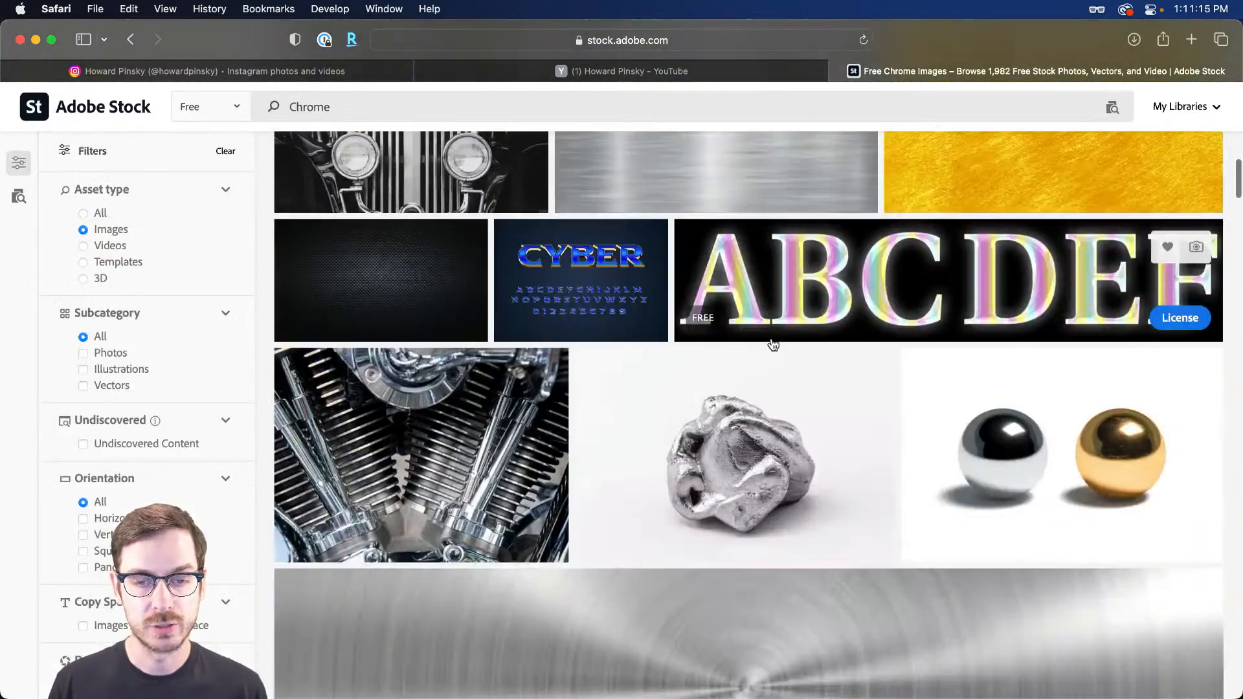
scroll(772, 343, "down", 10)
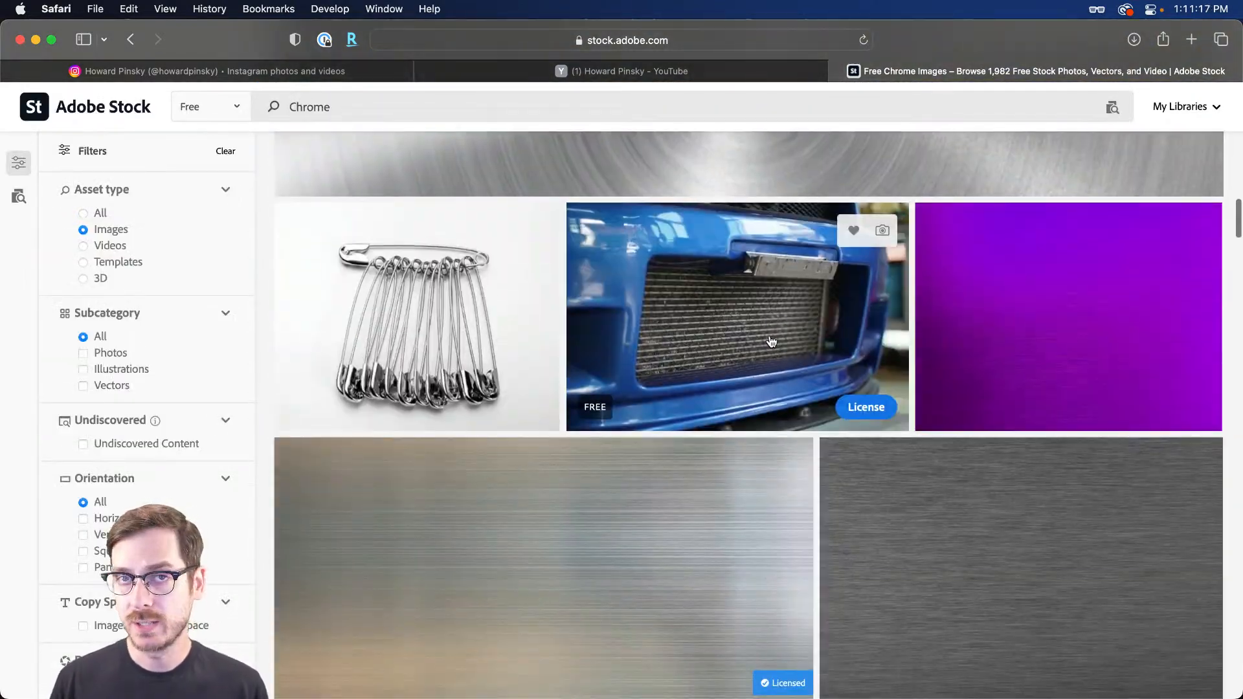
scroll(771, 342, "down", 15)
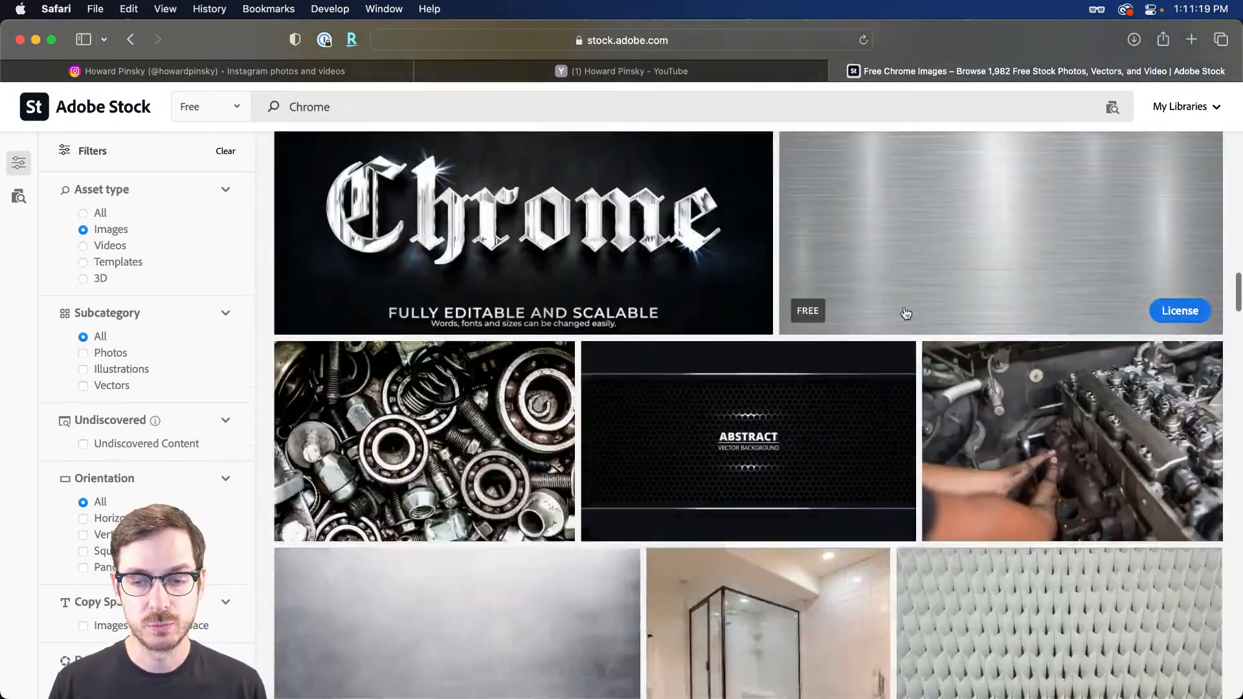
scroll(905, 312, "up", 20)
scroll(905, 313, "up", 20)
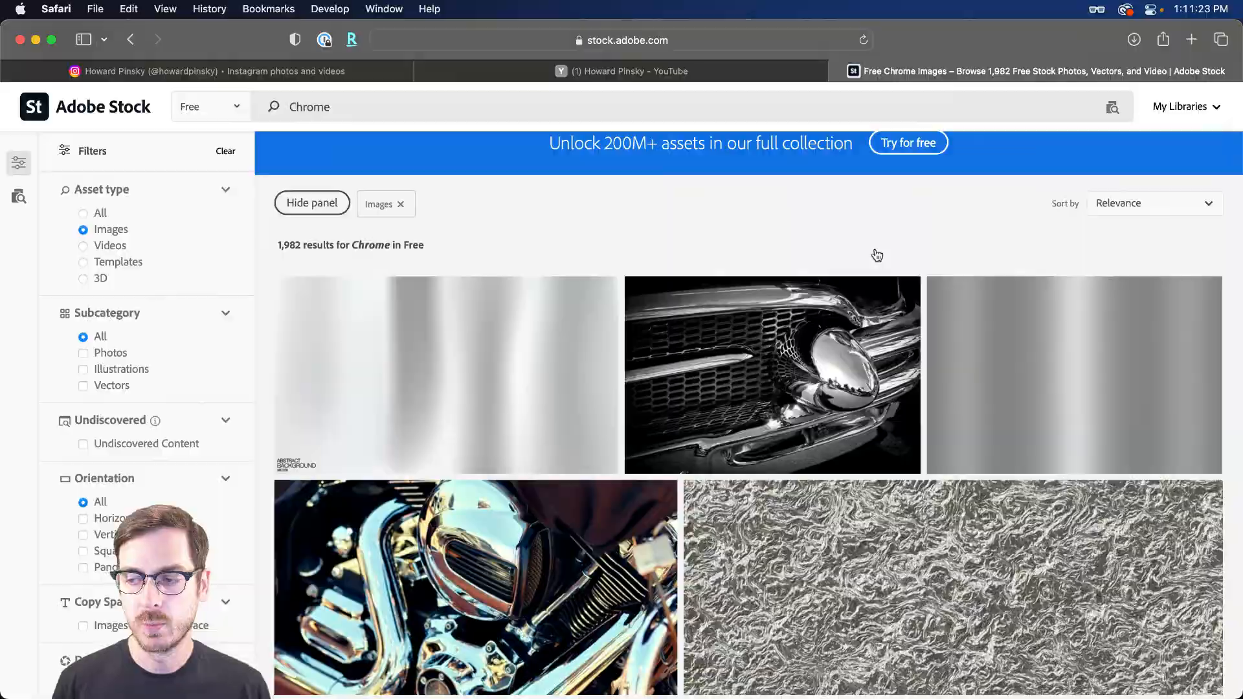
Return to Adobe XD and fill the Texture circle with the first Metalic library image, the vertically streaked chrome.
key("super+Tab")
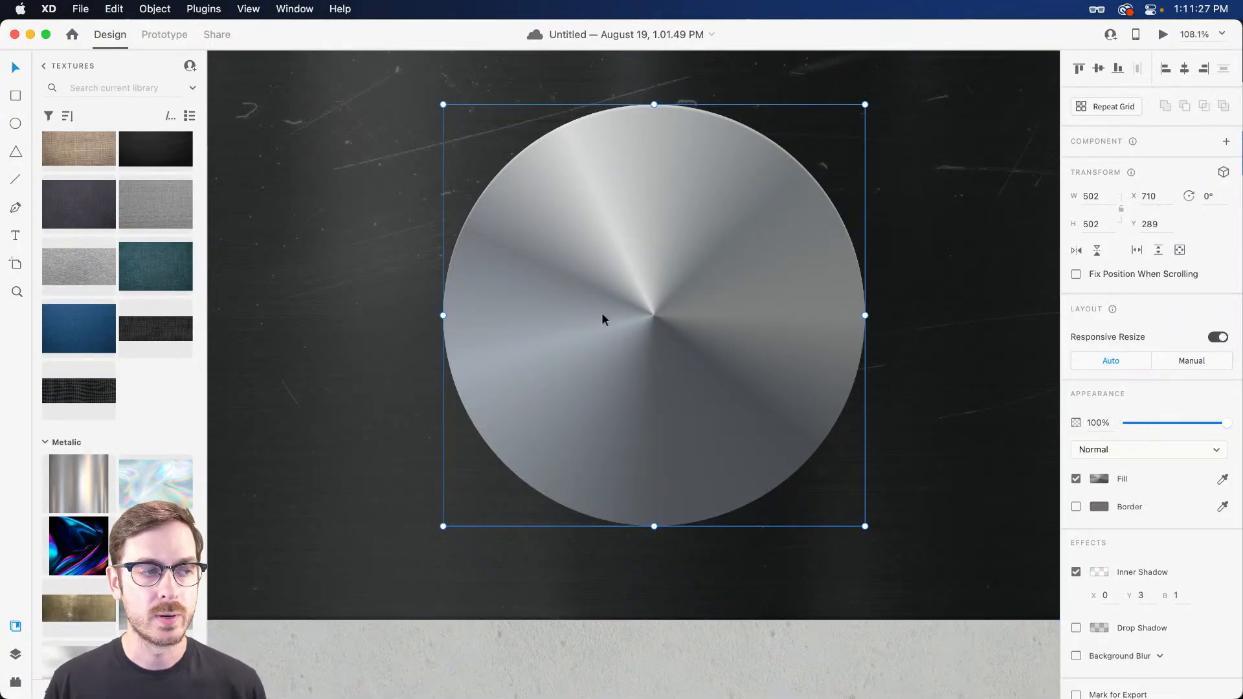
scroll(125, 410, "down", 5)
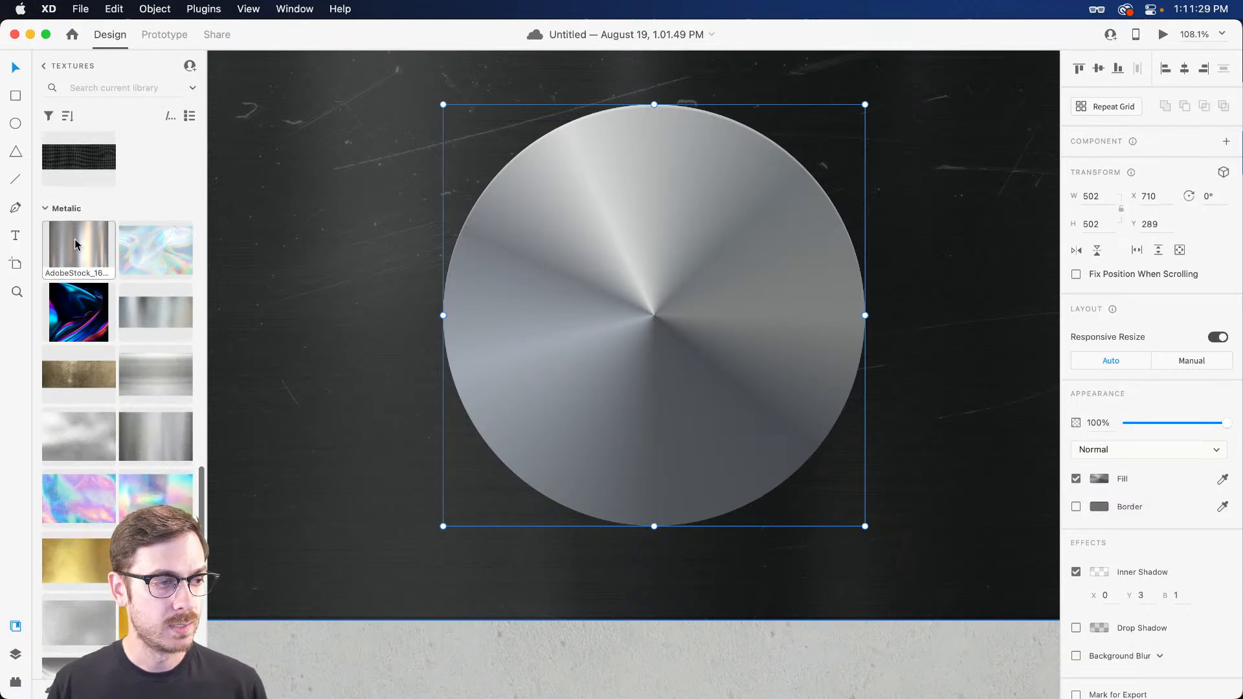
left_click_drag(89, 234, 724, 294)
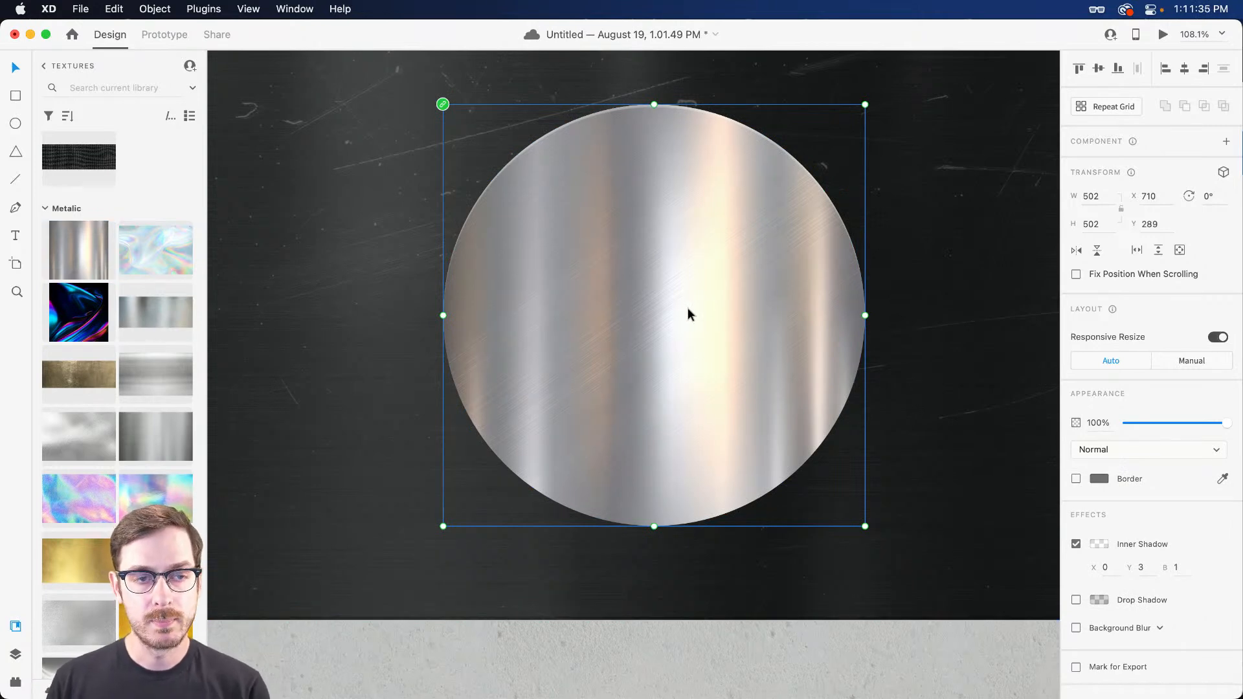
Set the Texture circle's blend mode to Hard Light.
scroll(146, 454, "down", 10)
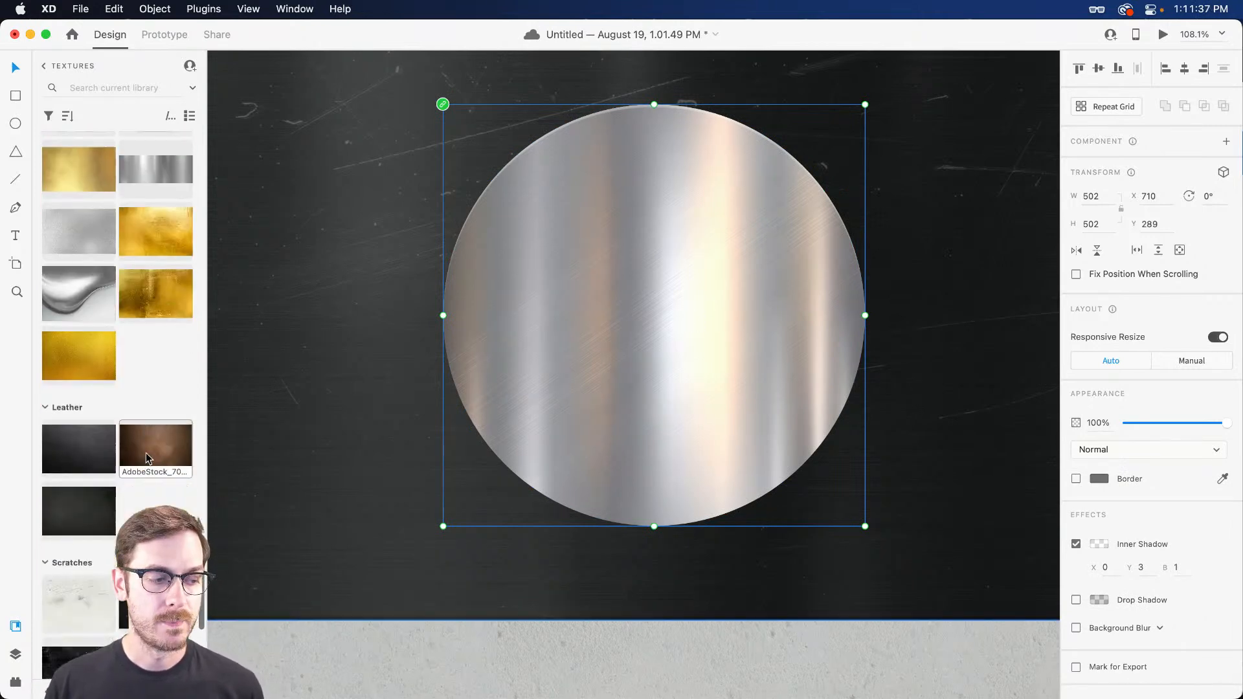
left_click(1125, 452)
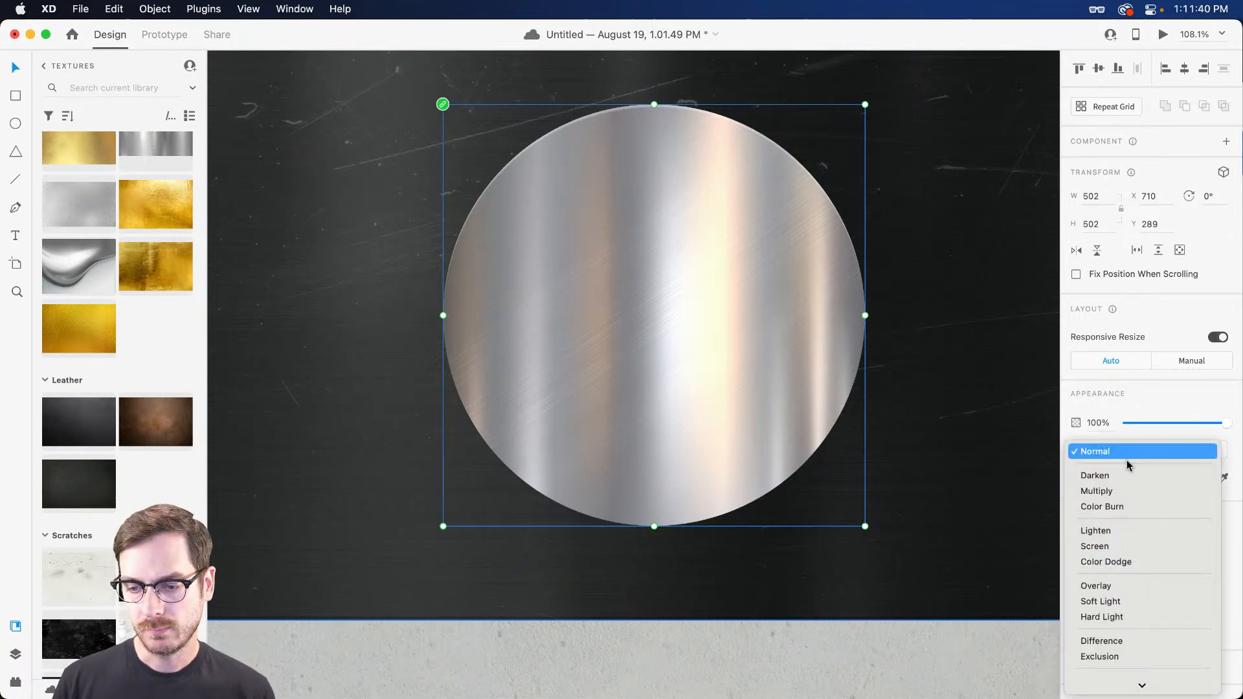
left_click(1144, 616)
left_click(730, 363)
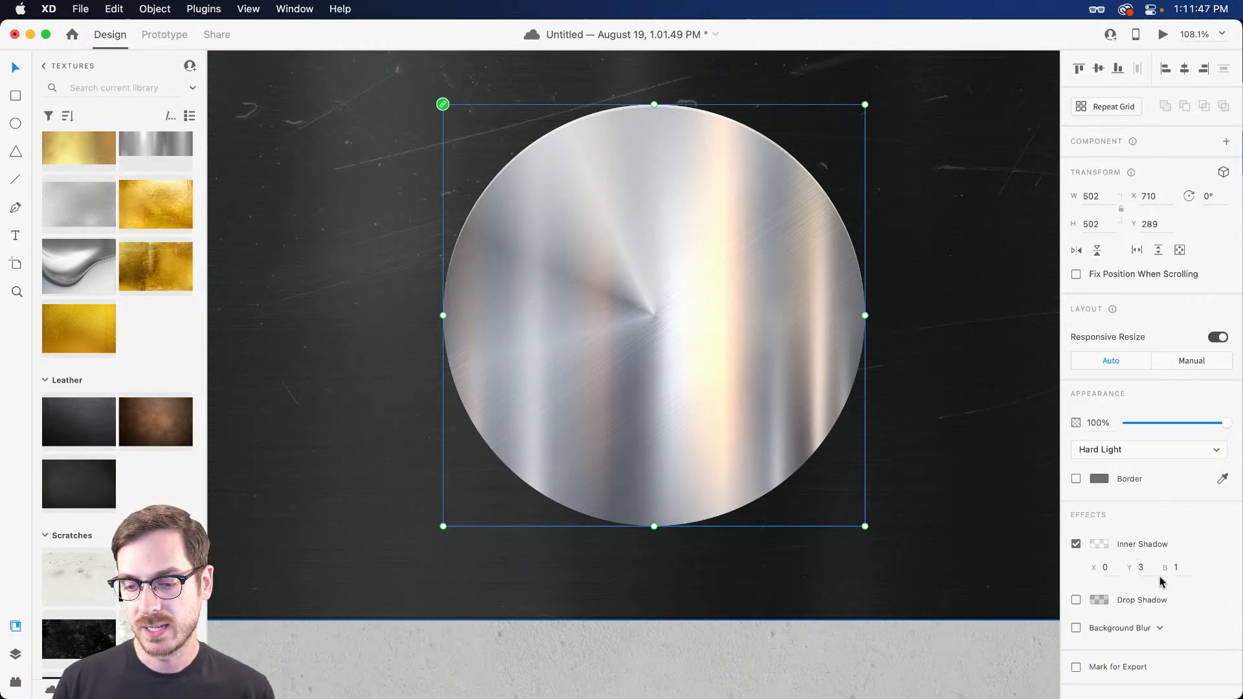
Set the Texture circle's inner shadow to a Y offset of -4 and a blur of 0.
left_click(1145, 568)
type("-4")
key("Return")
left_click(1177, 567)
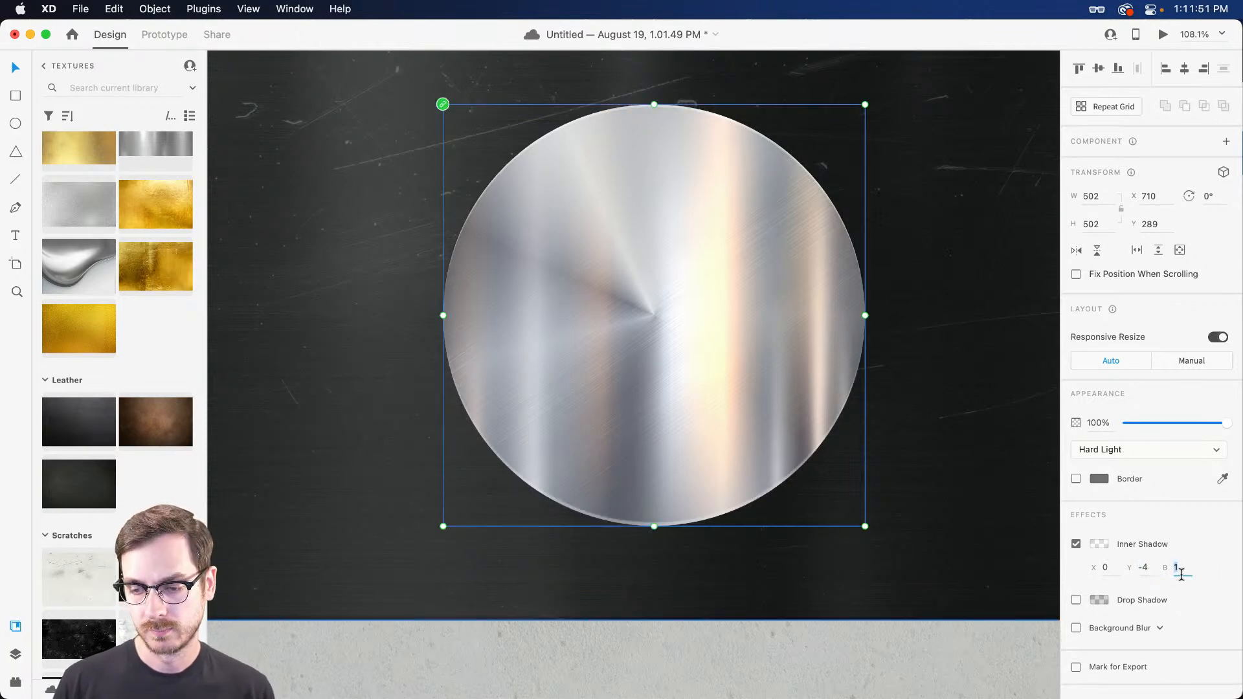
type("0")
key("Return")
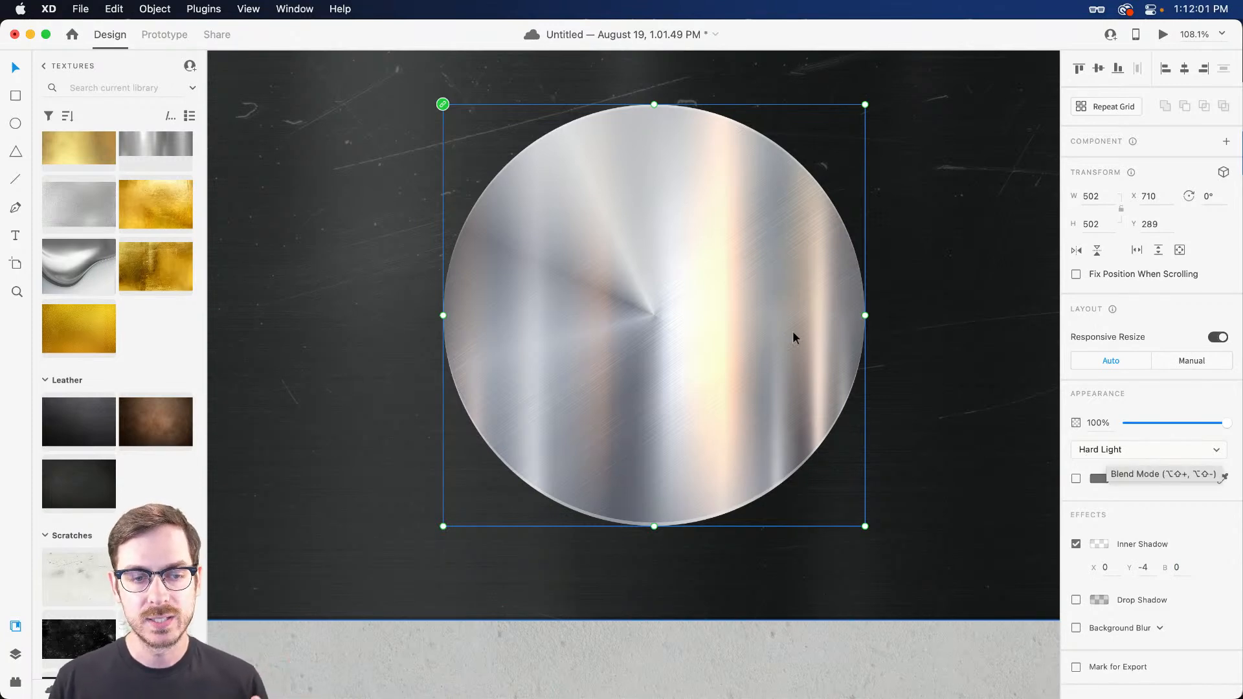
Try moving the Texture circle, undo the move, and compare its Normal and Hard Light blend modes.
left_click_drag(696, 301, 782, 522)
key("super+z")
left_click(1171, 449)
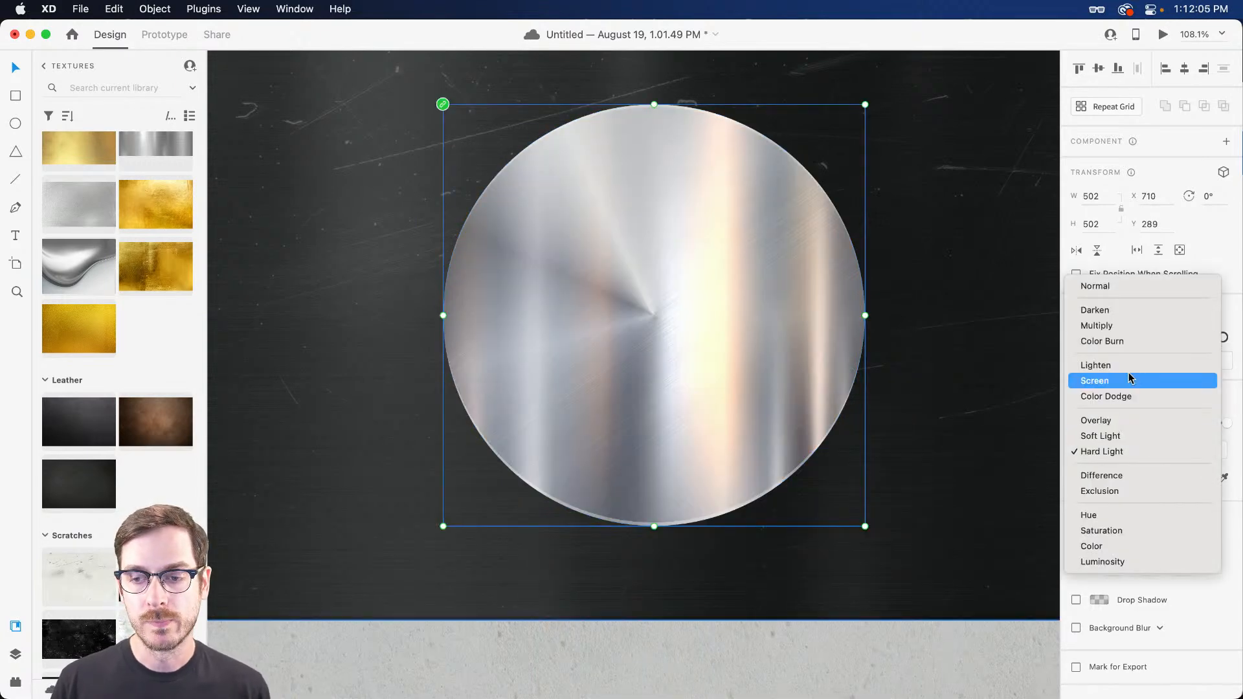
left_click(1125, 286)
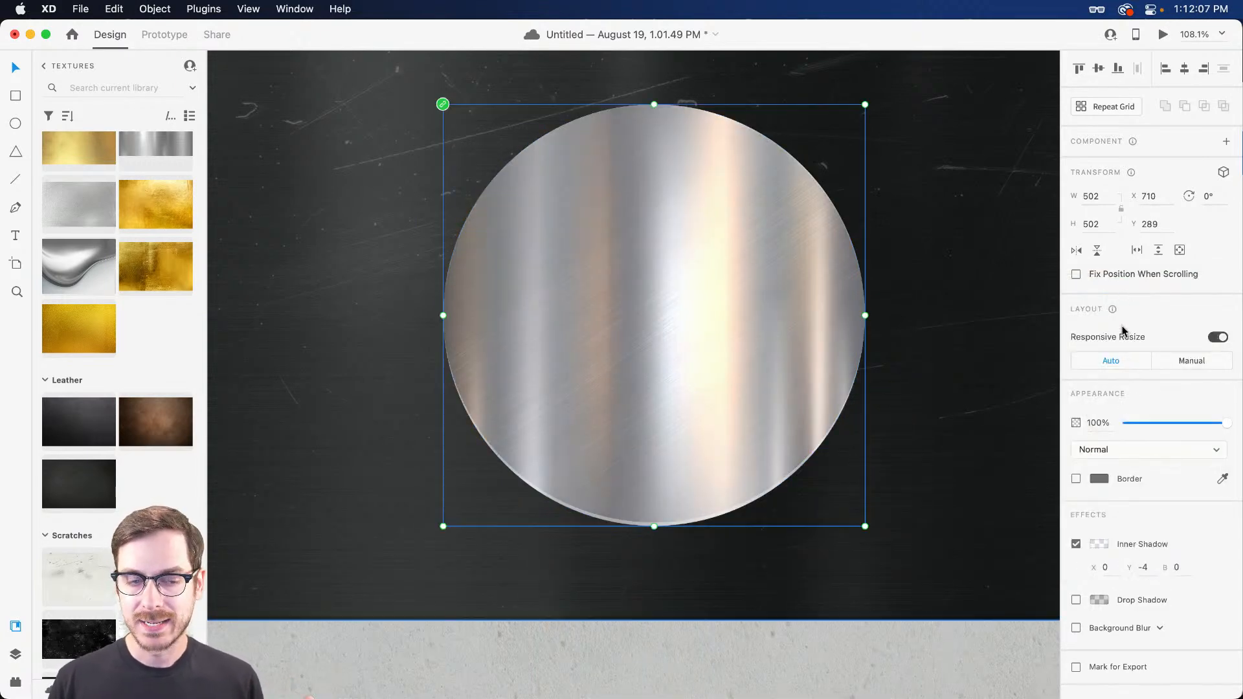
left_click(1120, 449)
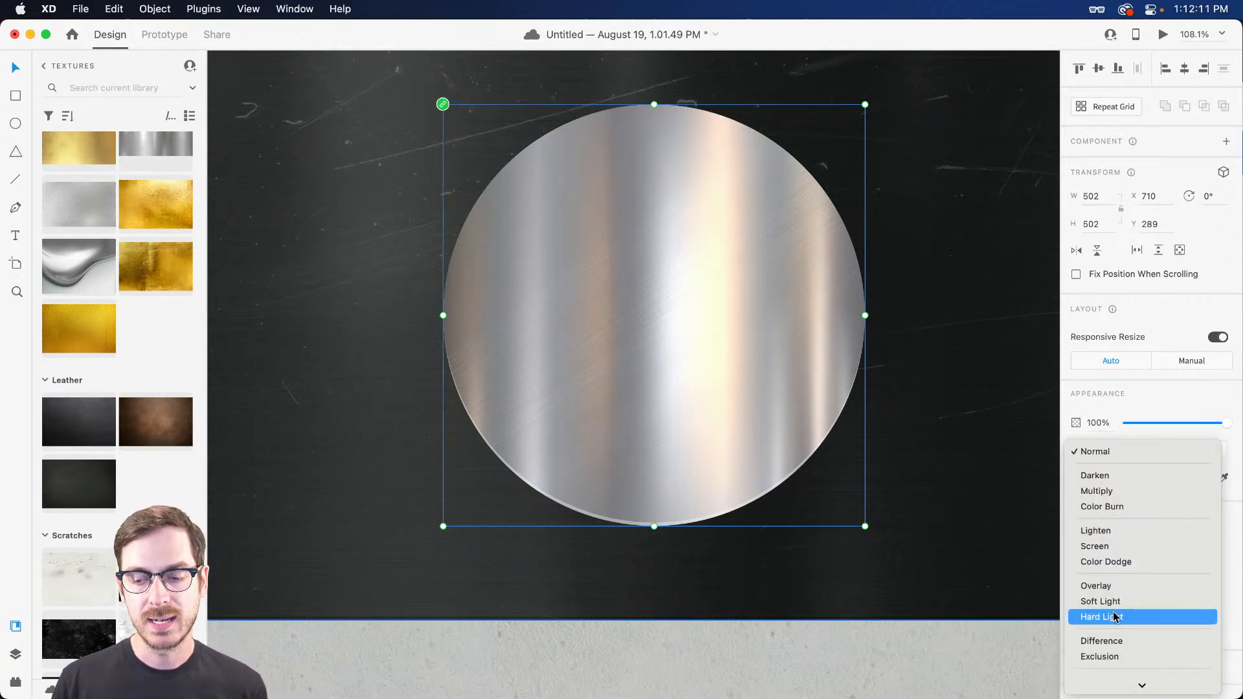
left_click(1114, 616)
Compare Soft Light, Overlay and Hard Light on the Texture circle and set its blend mode to Overlay.
left_click(1130, 450)
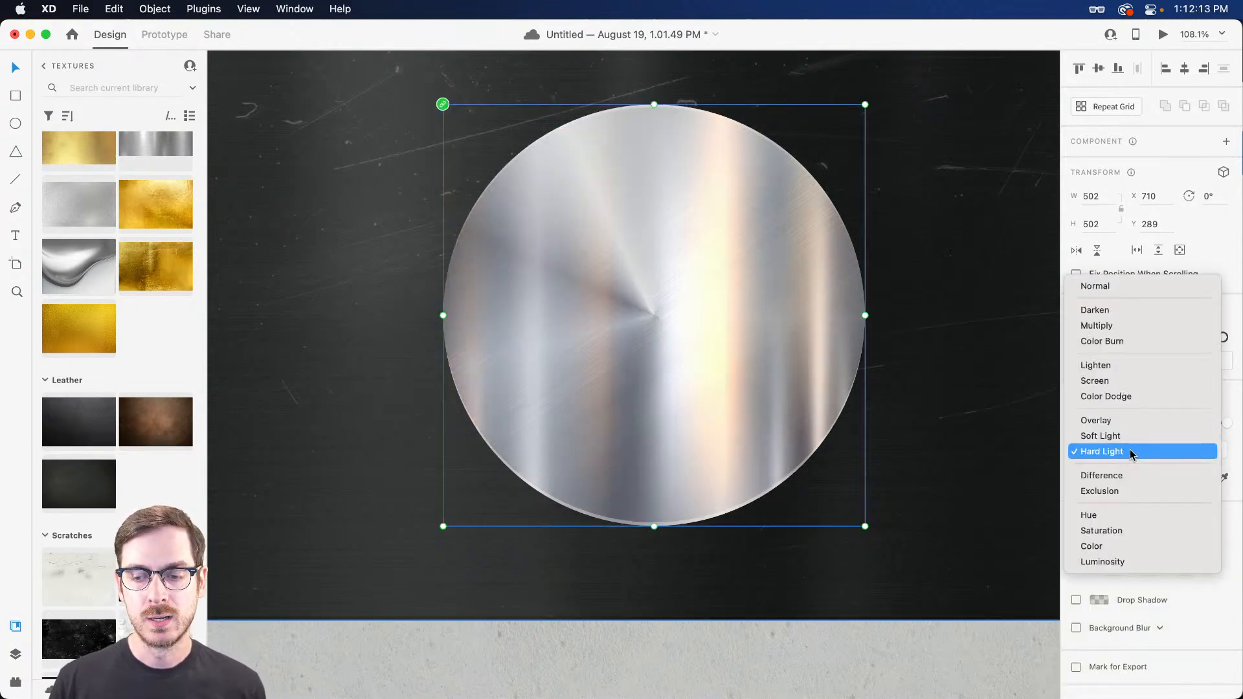
left_click(1134, 444)
left_click(1126, 450)
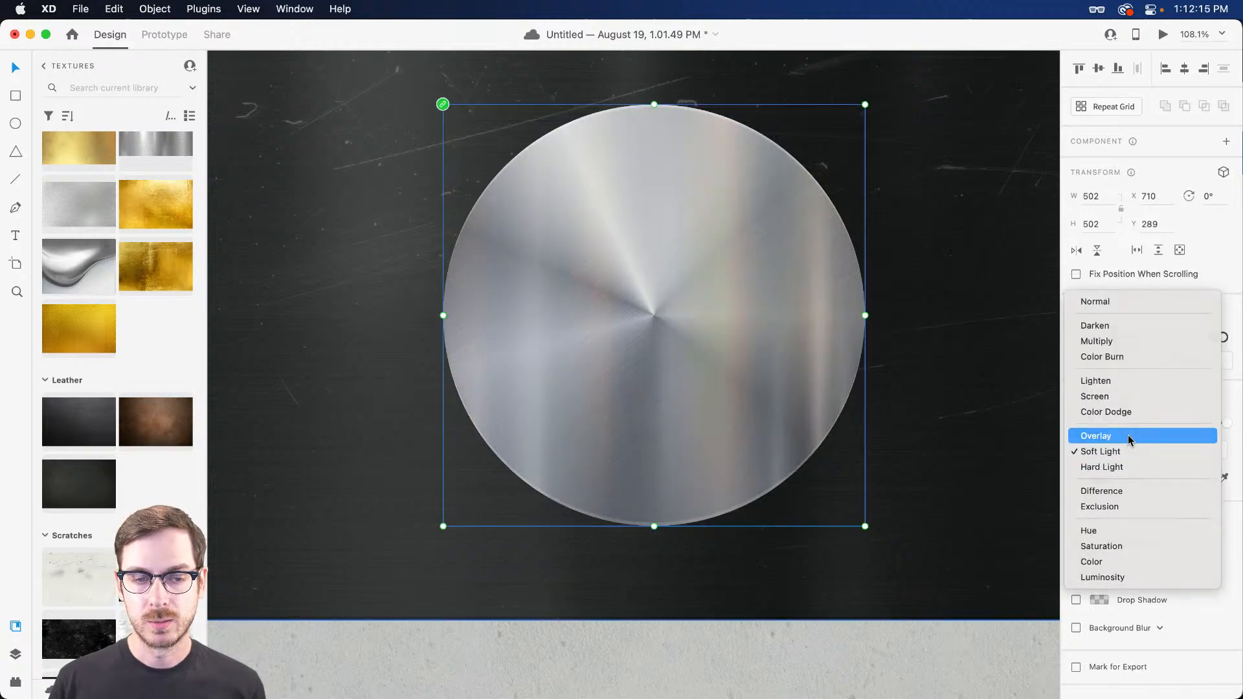
left_click(1127, 435)
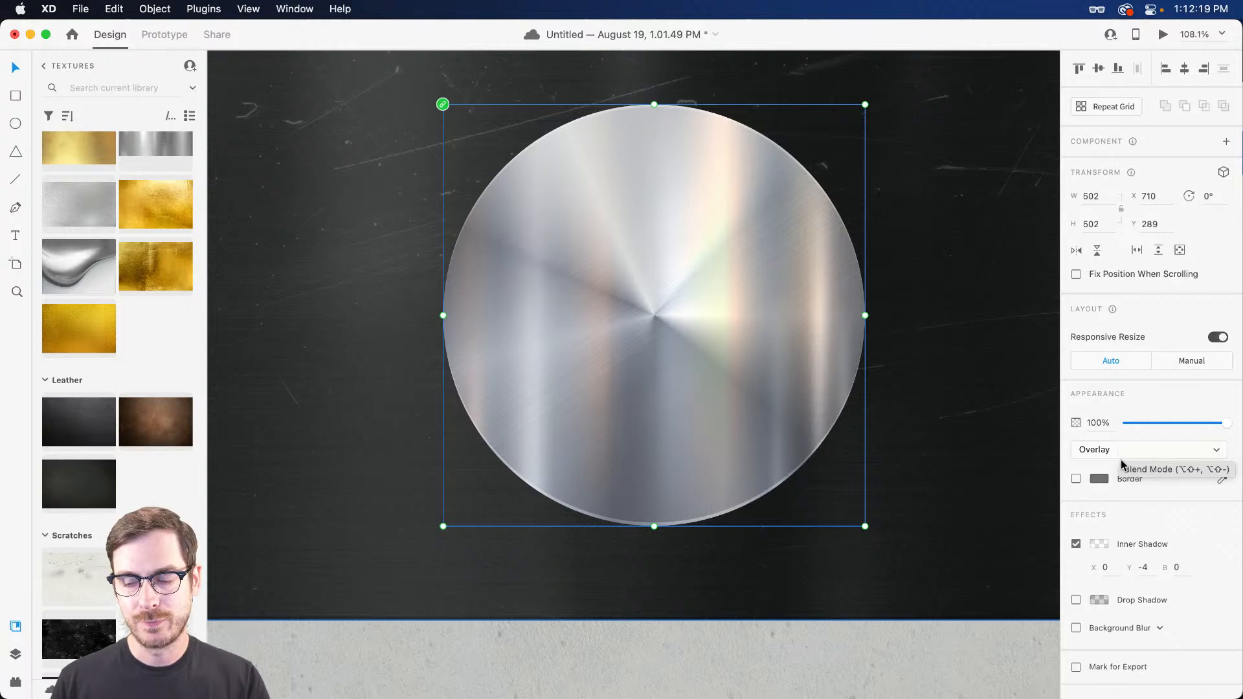
left_click(1122, 453)
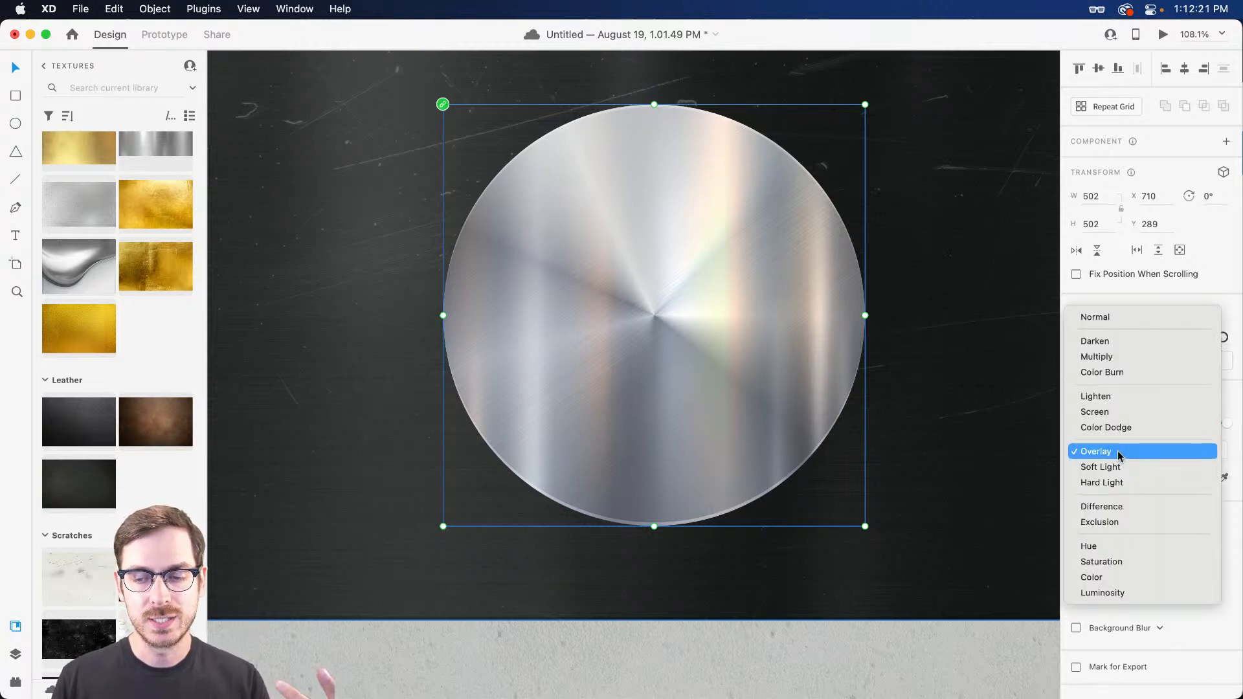
left_click(1123, 484)
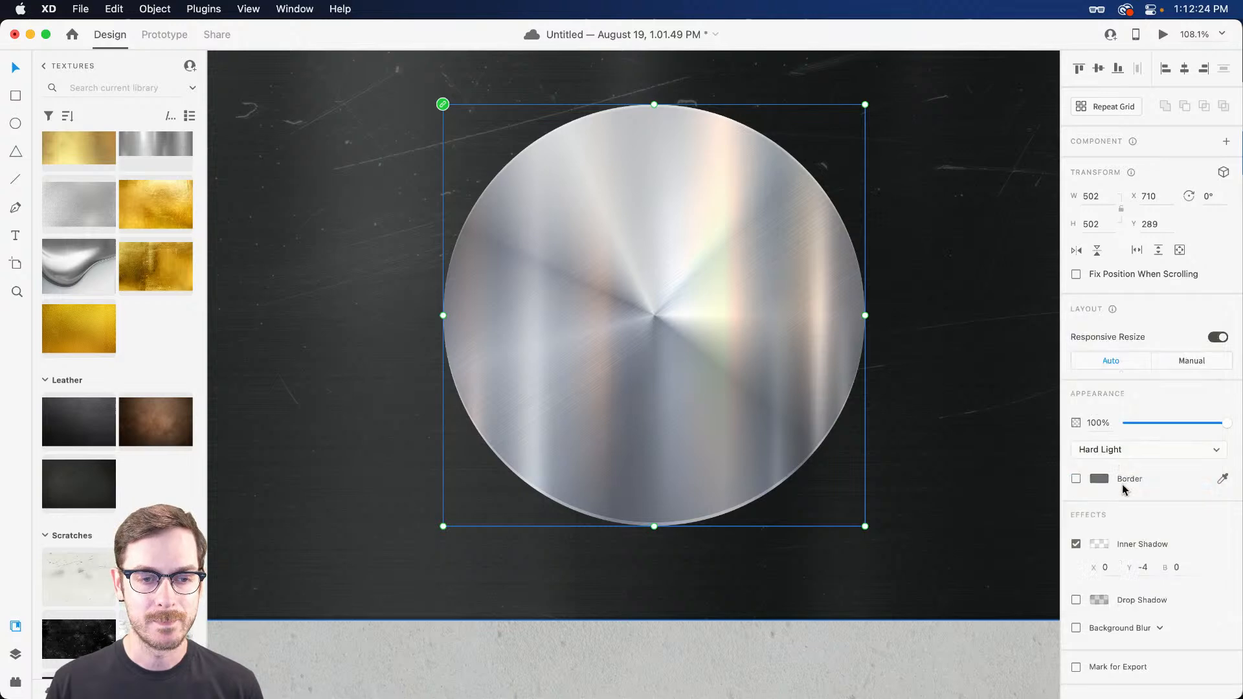
left_click(1122, 445)
left_click(1124, 422)
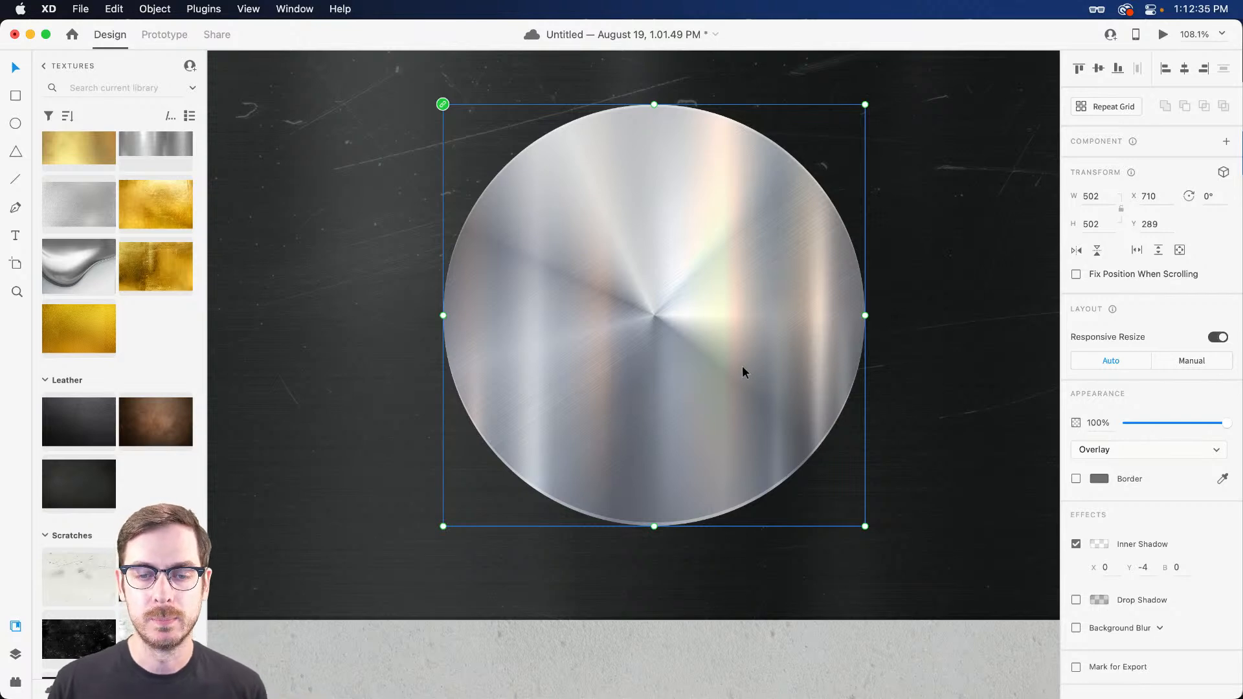
Darken the upper-left stop of the Color circle's angular gradient to #616369.
left_click(742, 369)
left_click(1099, 478)
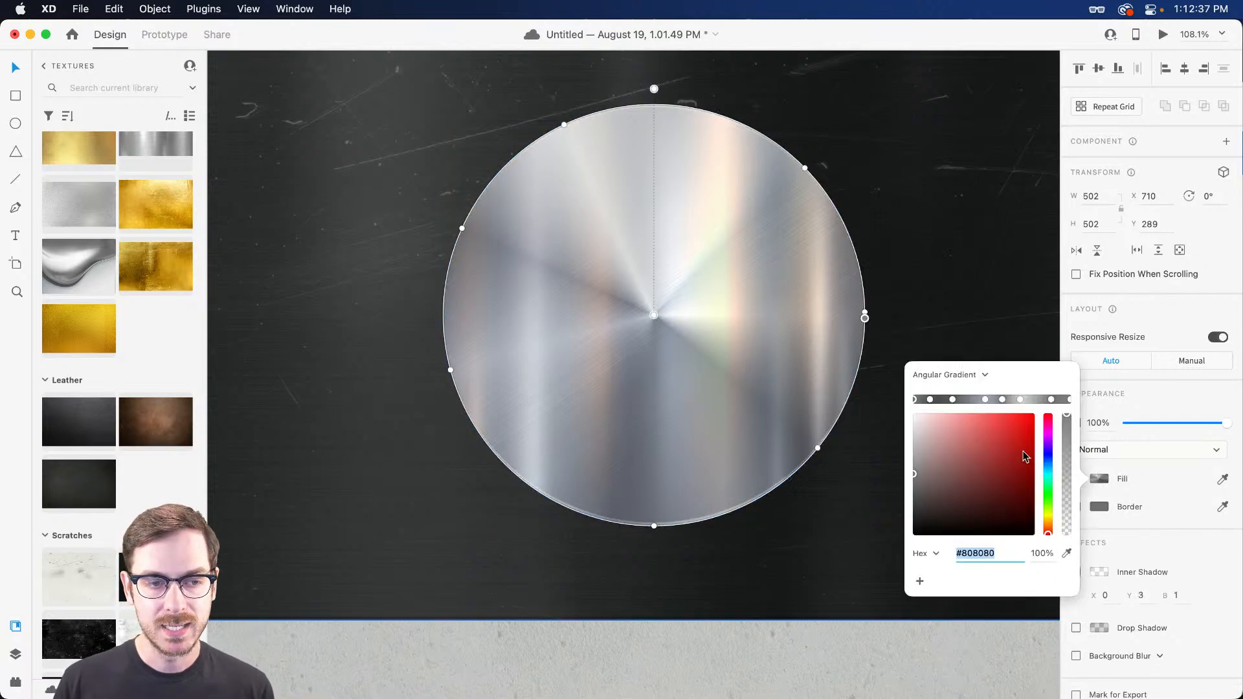
left_click(462, 228)
left_click_drag(923, 477, 923, 487)
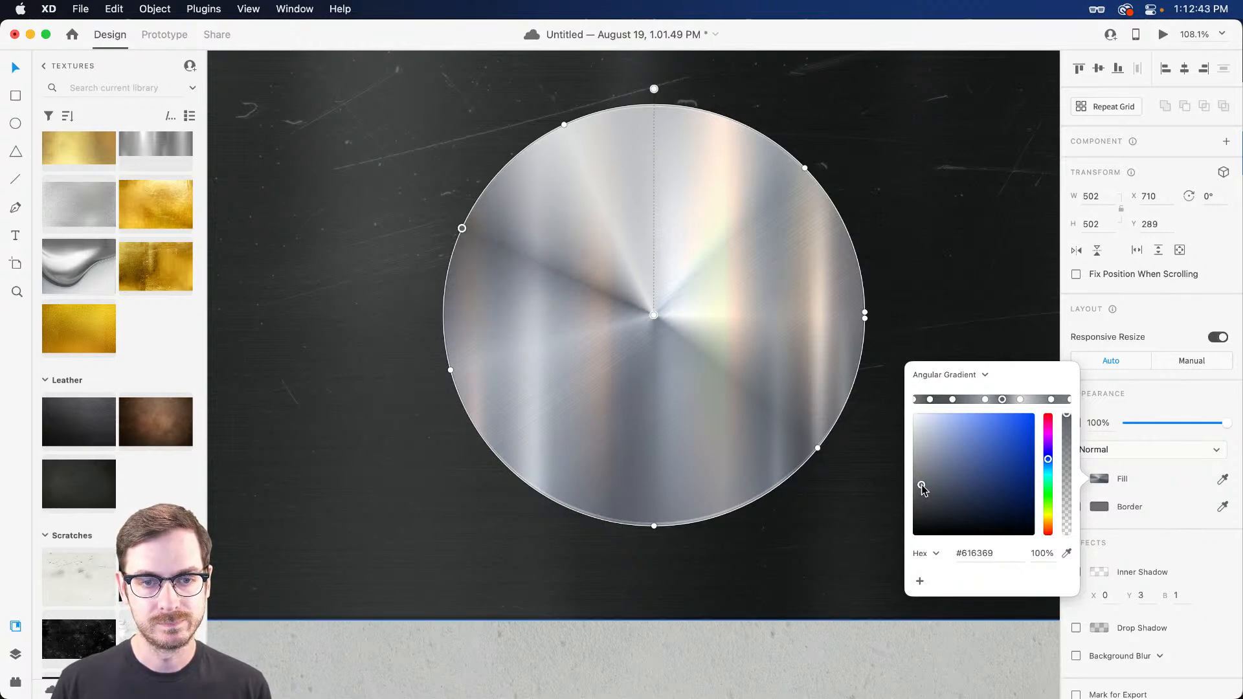
Group the Texture and Color circles together and rename the group Bezel.
left_click(678, 290)
key("super+y")
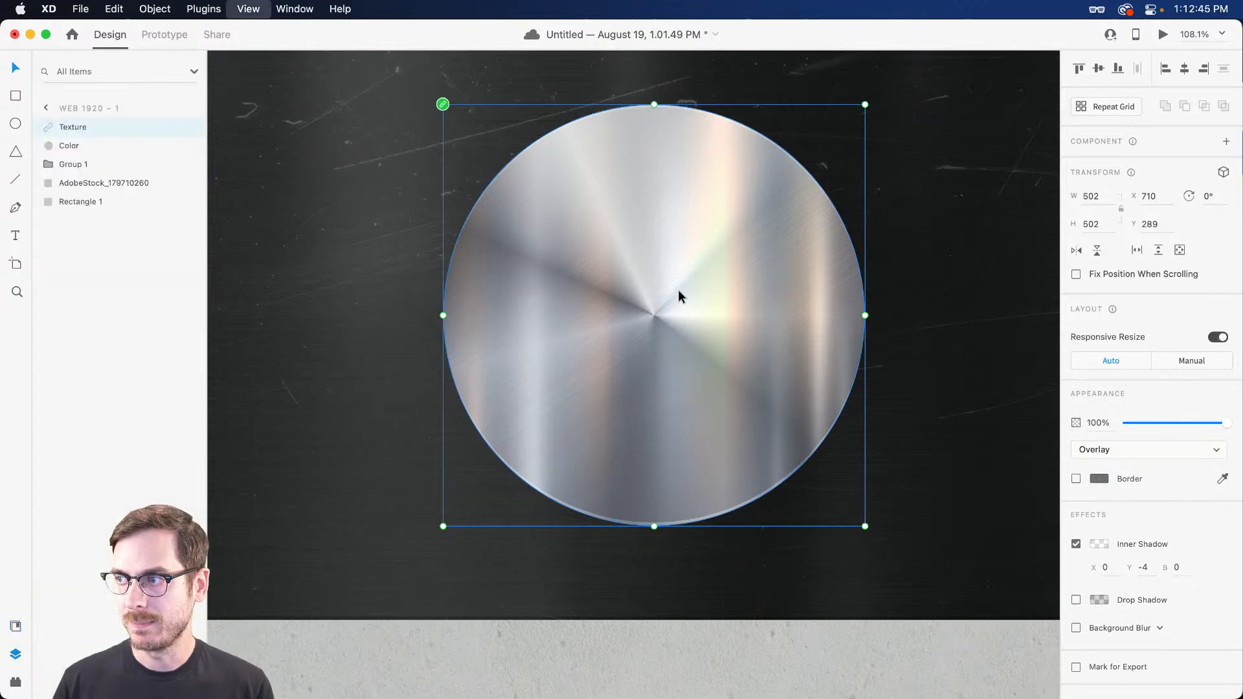
left_click(83, 148, "shift")
key("super+g")
double_click(76, 130)
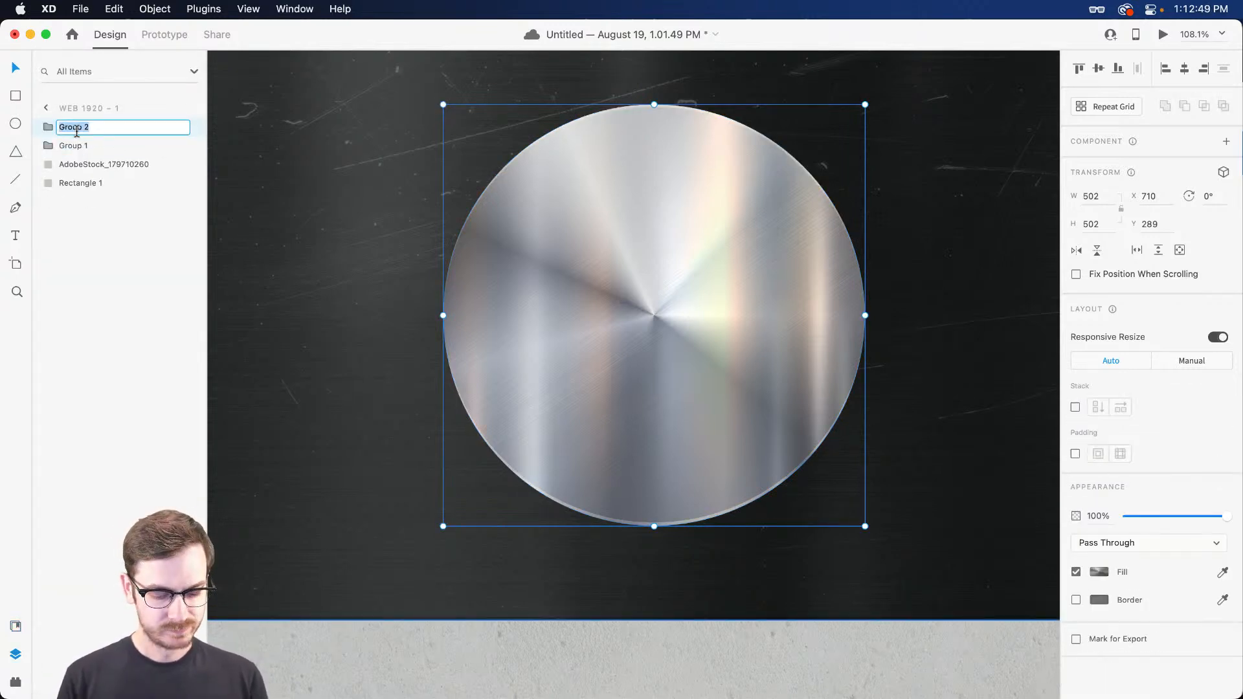
type("Bevel")
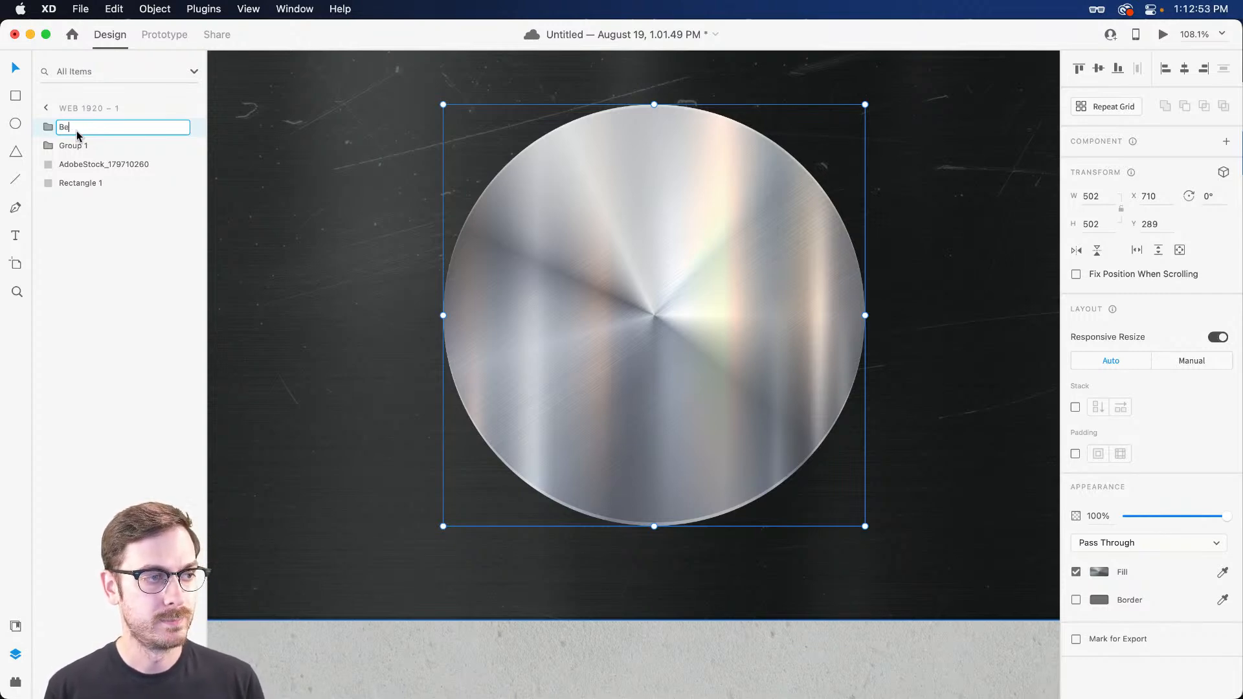
key("Return")
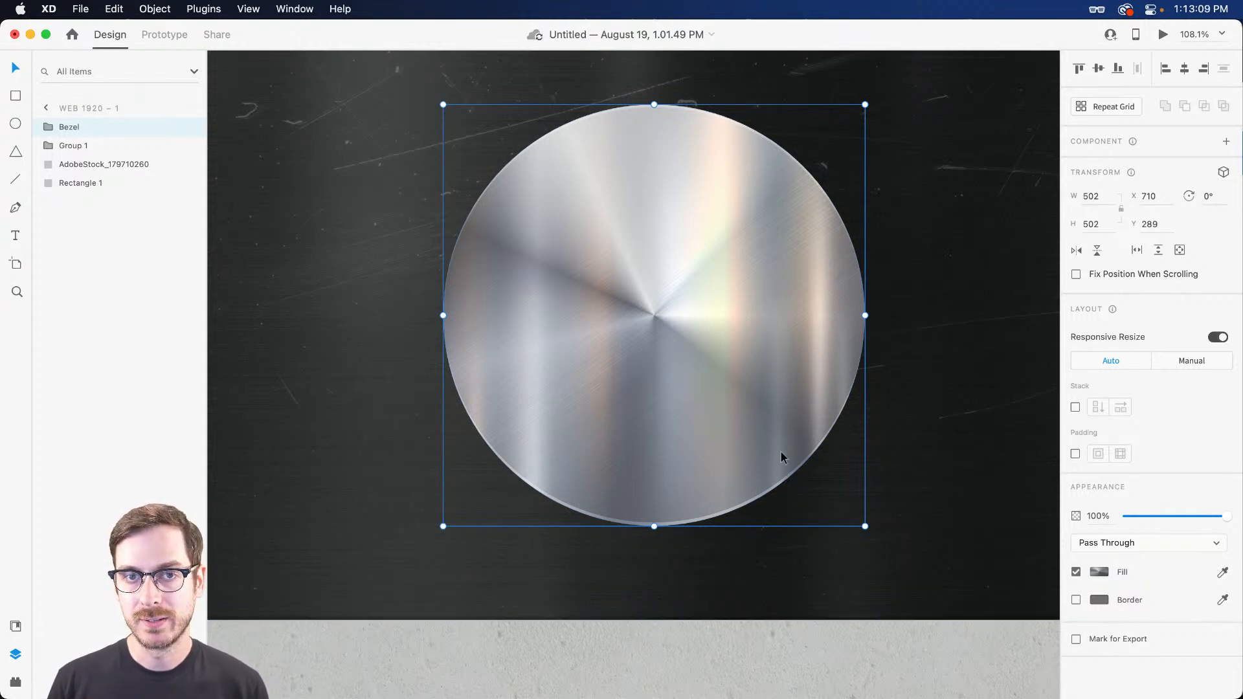
Duplicate the Bezel group and stretch the lower copy downward to a height of 515 at Y 300.
left_click(52, 127)
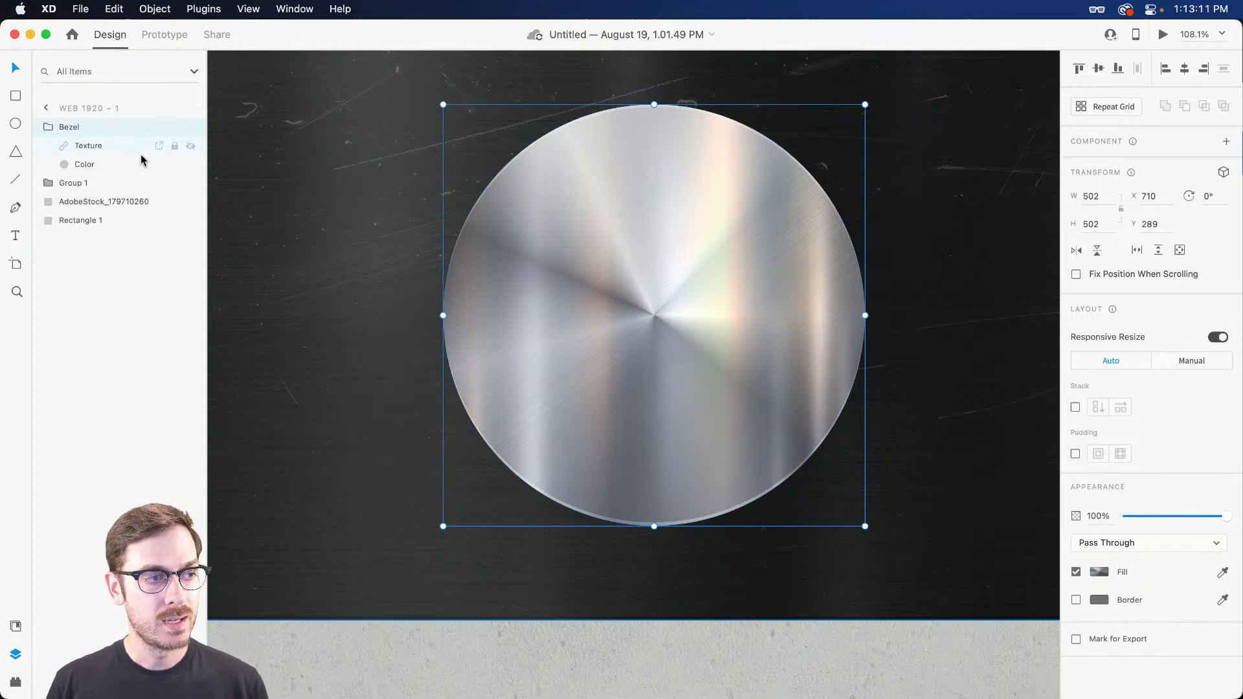
left_click(52, 128)
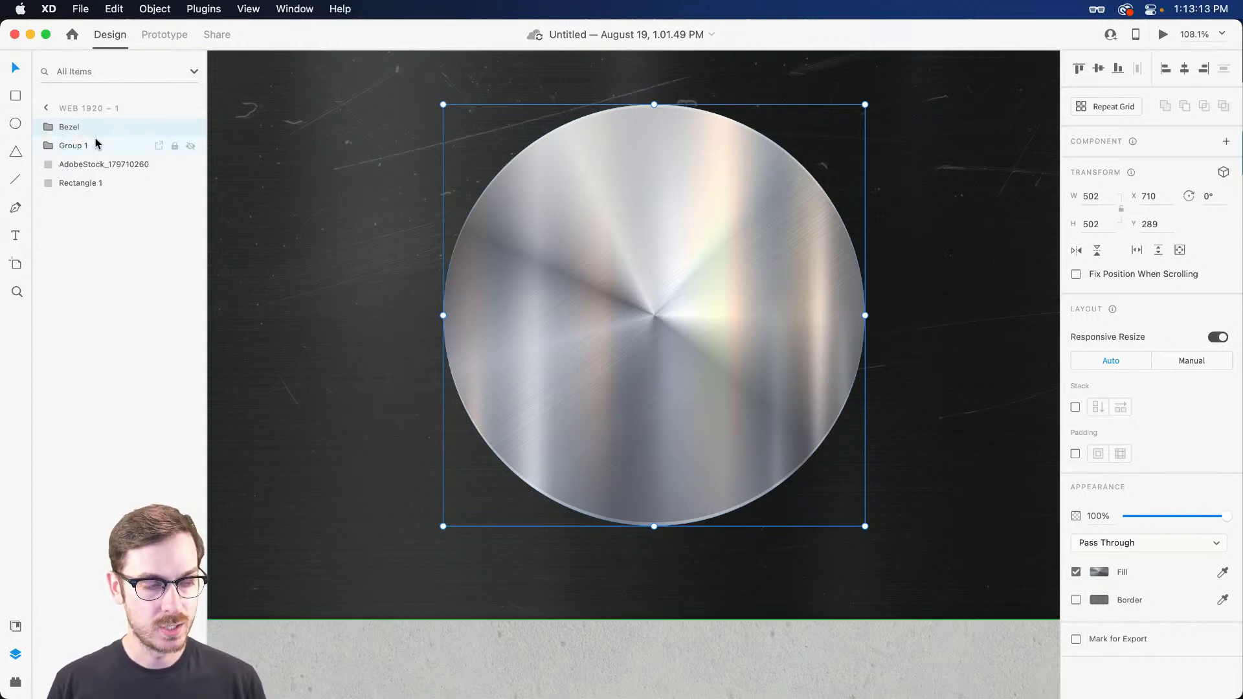
key("super+d")
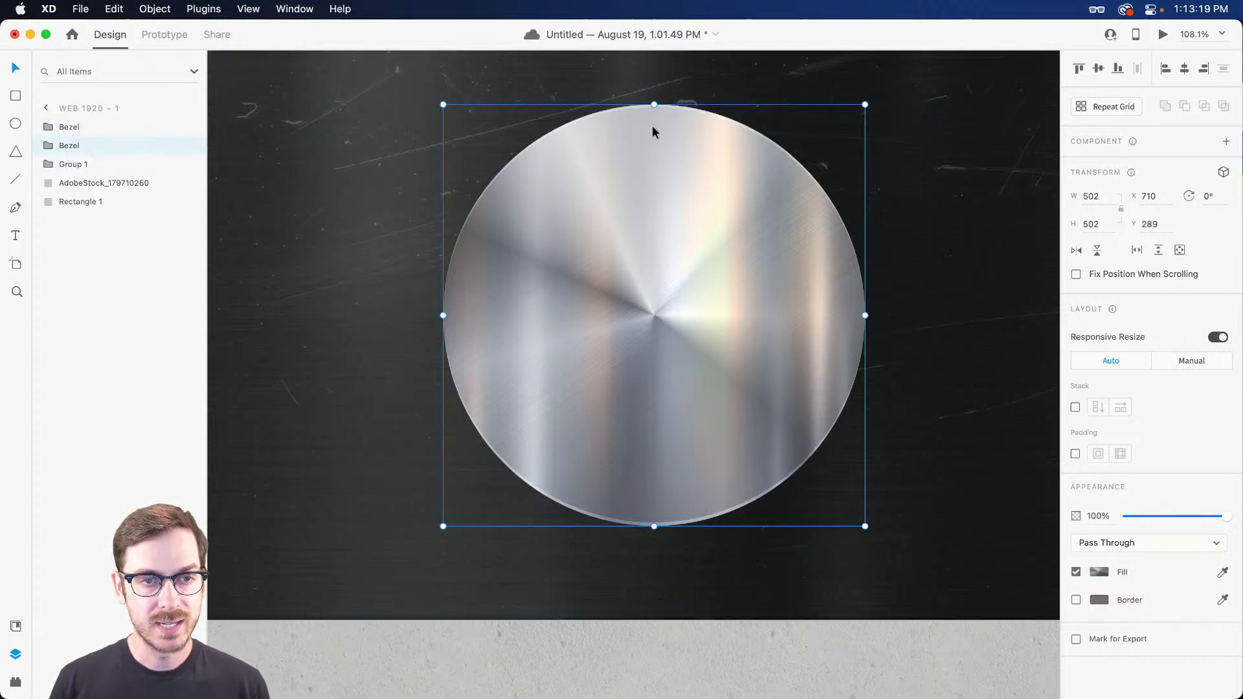
left_click_drag(656, 106, 655, 114)
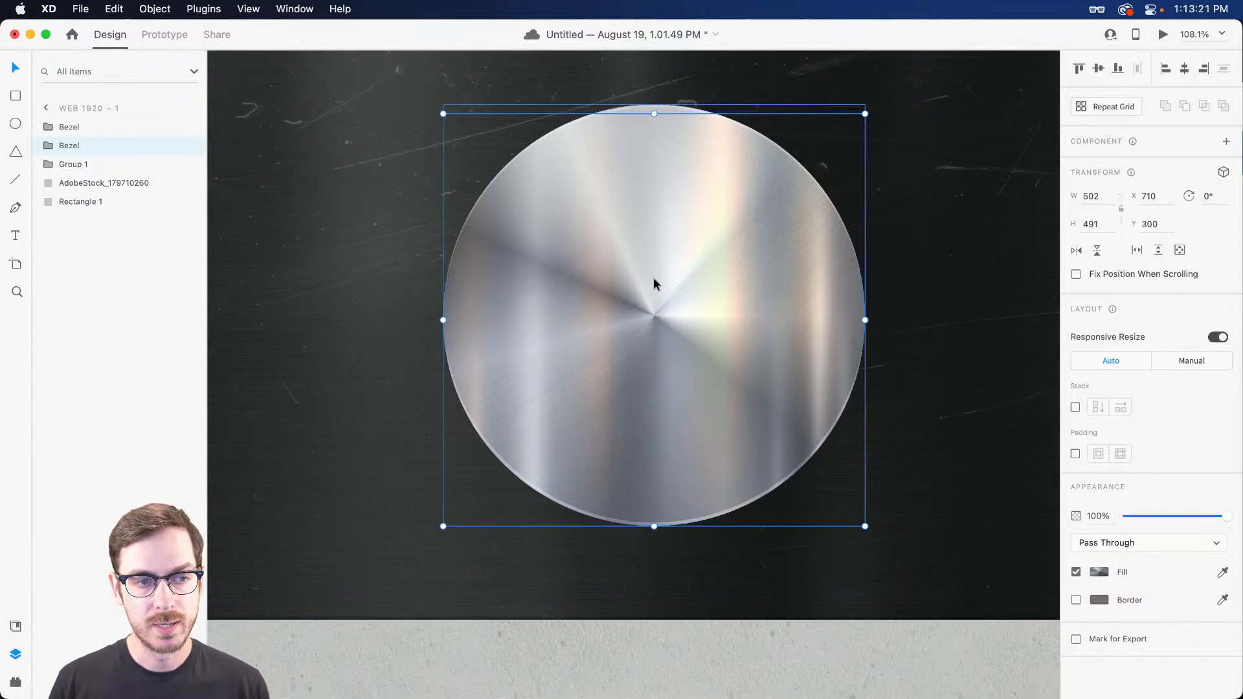
left_click_drag(654, 526, 657, 546)
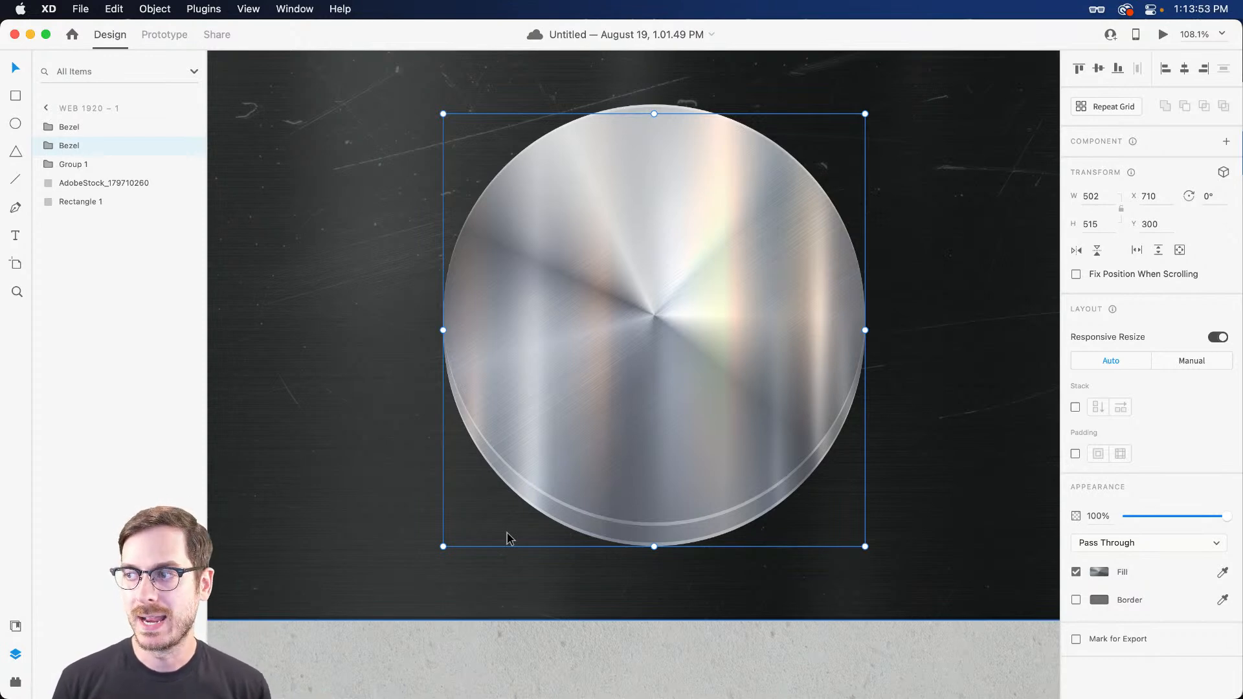
Rename the lower Bezel copy to Side and hide the Texture circle inside it.
double_click(65, 147)
type("Side")
key("Return")
left_click(51, 146)
left_click(87, 164)
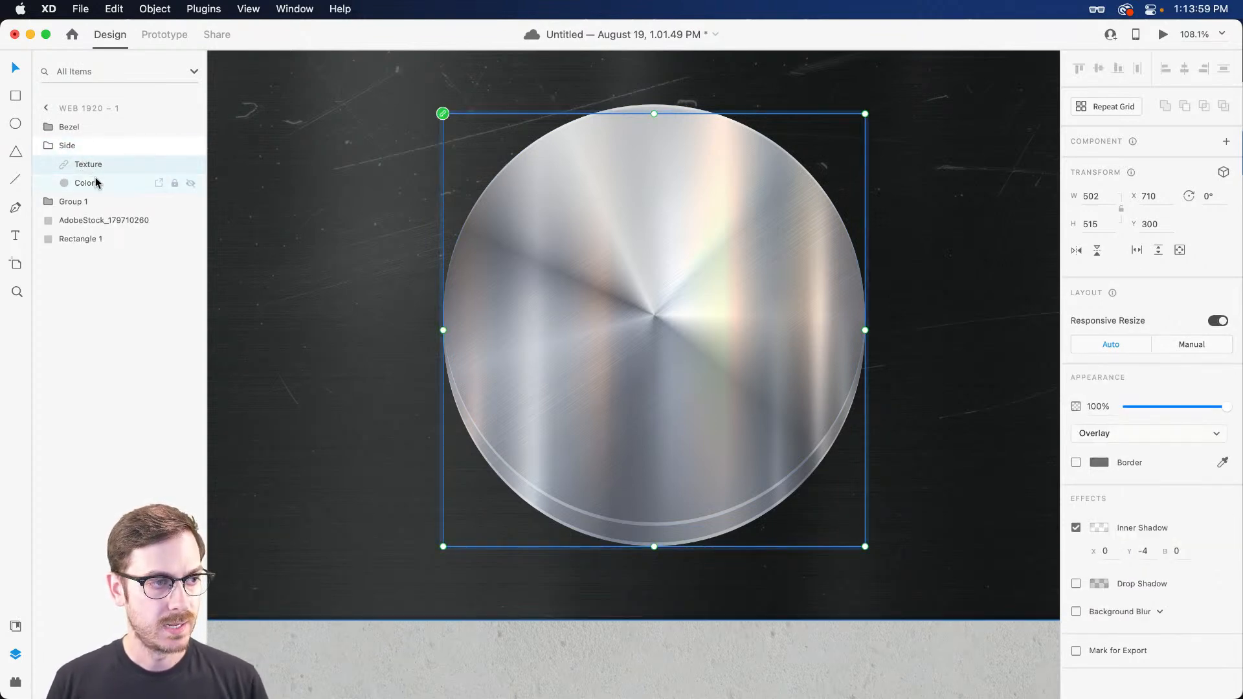
left_click(97, 184)
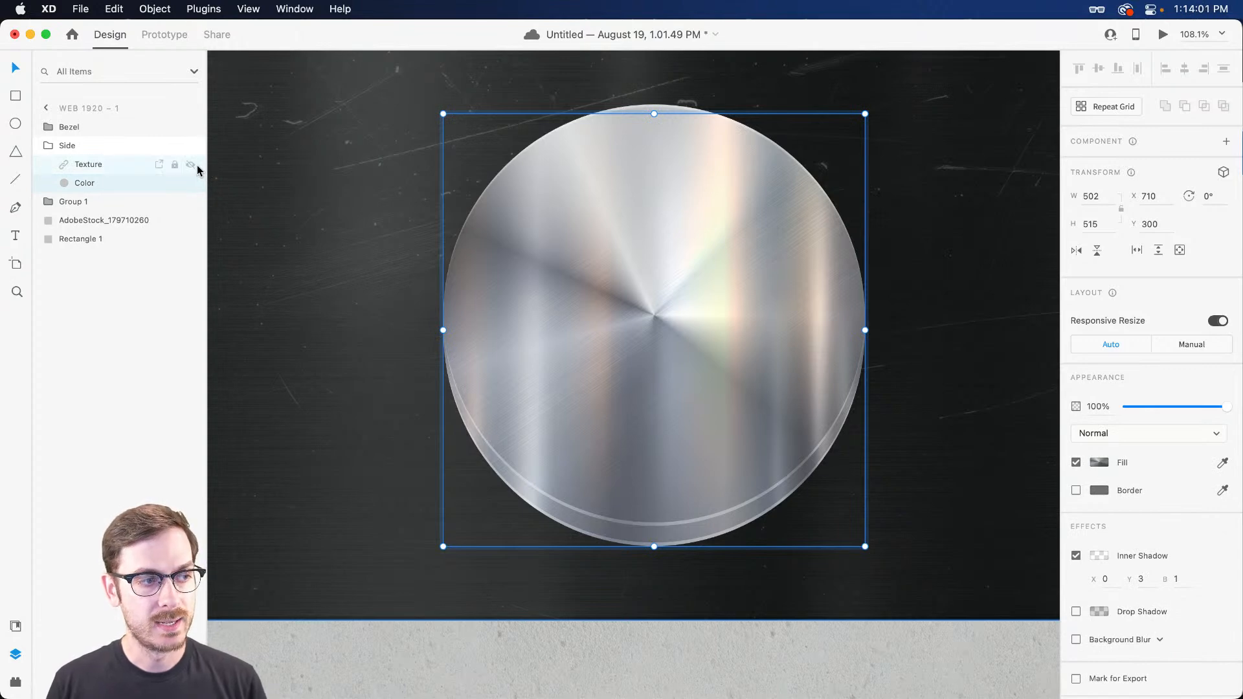
left_click(191, 165)
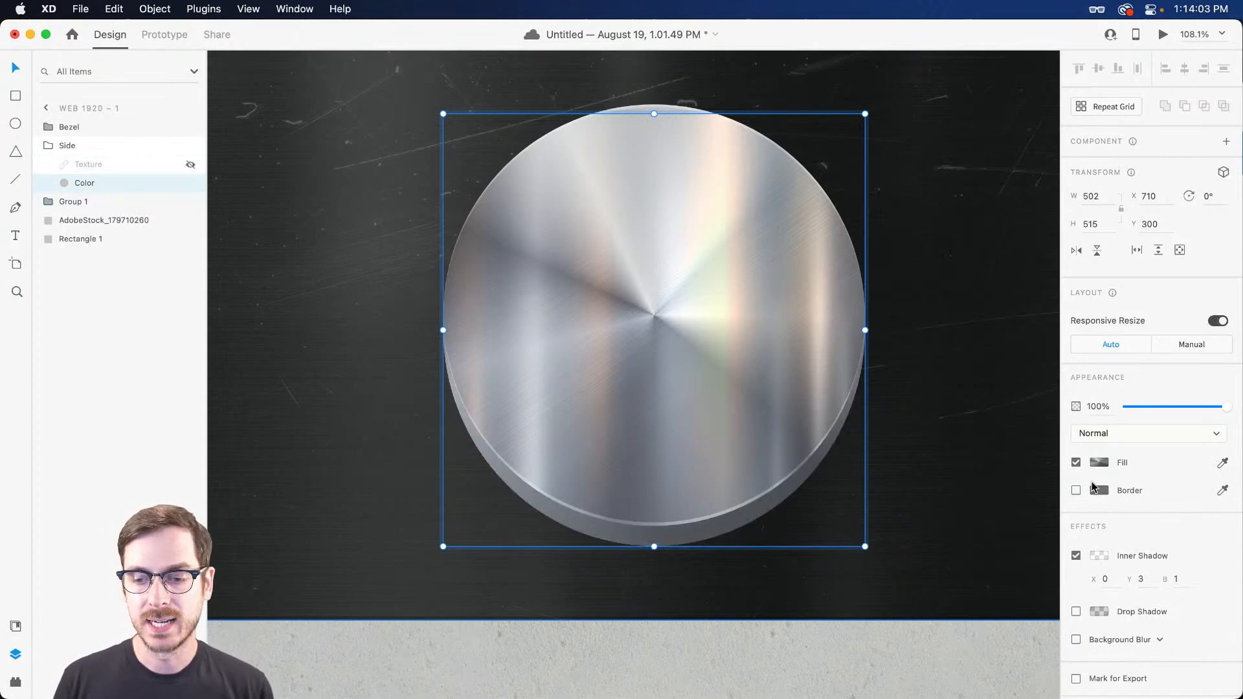
Replace the angular gradient on the Side group's Color circle with a radial gradient.
left_click(1100, 463)
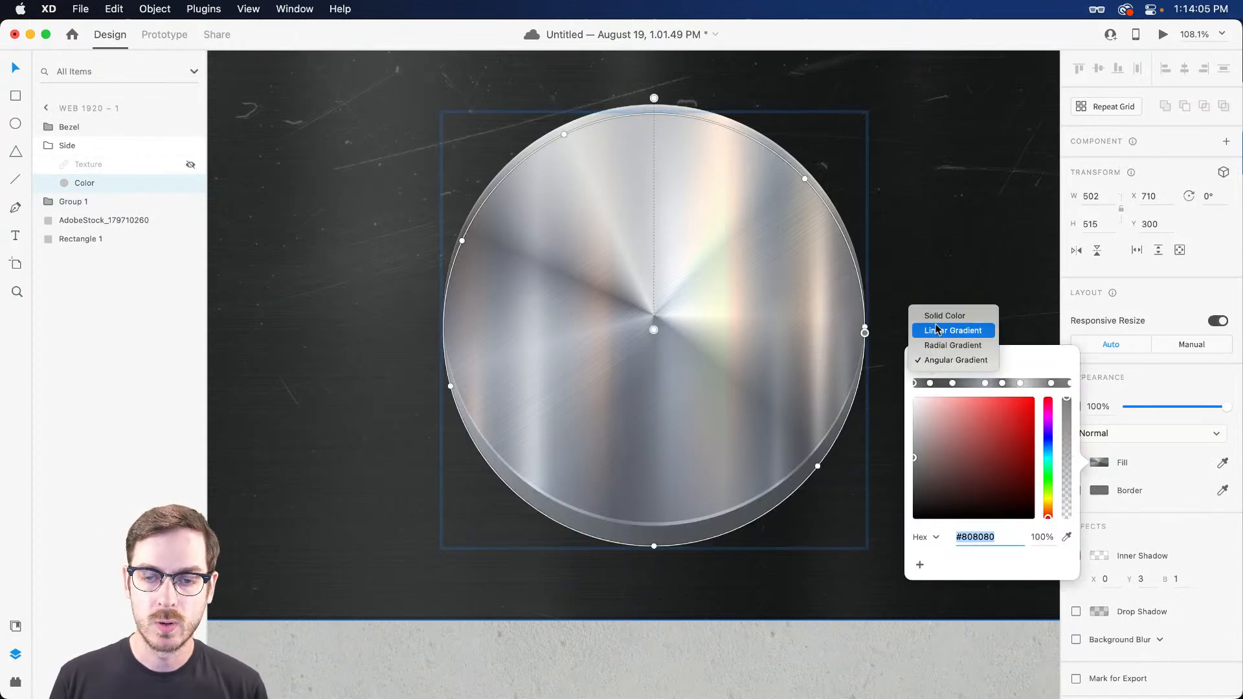
left_click(945, 316)
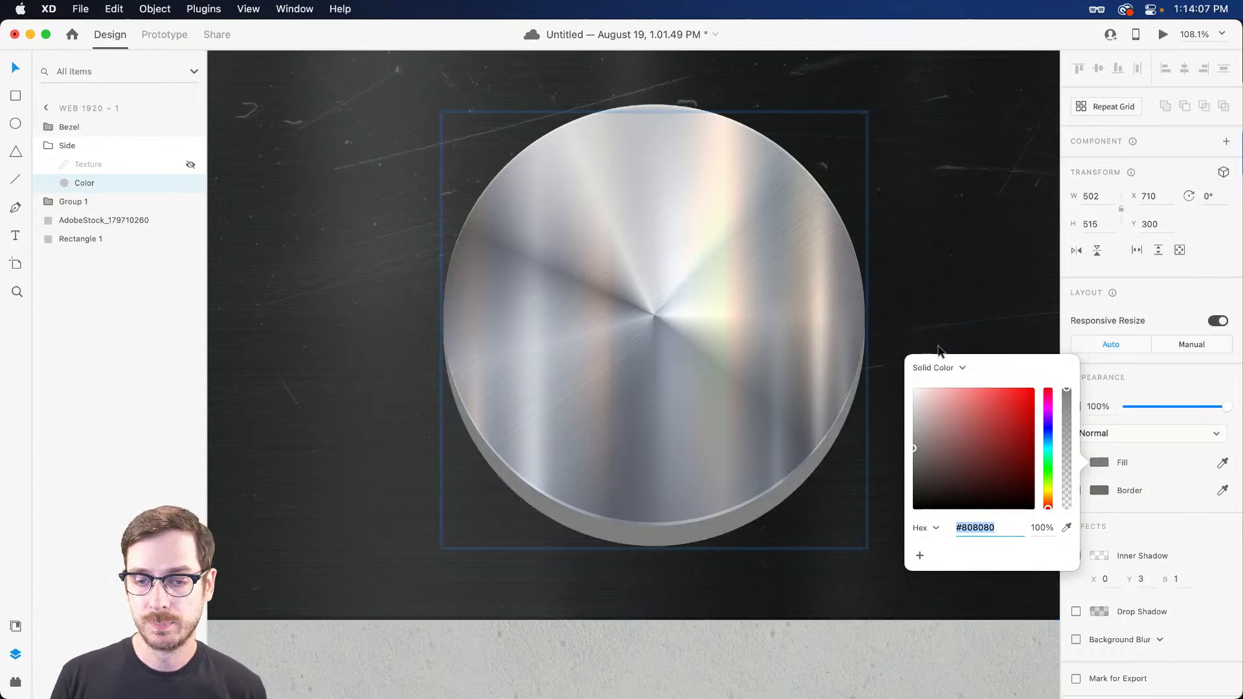
left_click(943, 369)
left_click(953, 399)
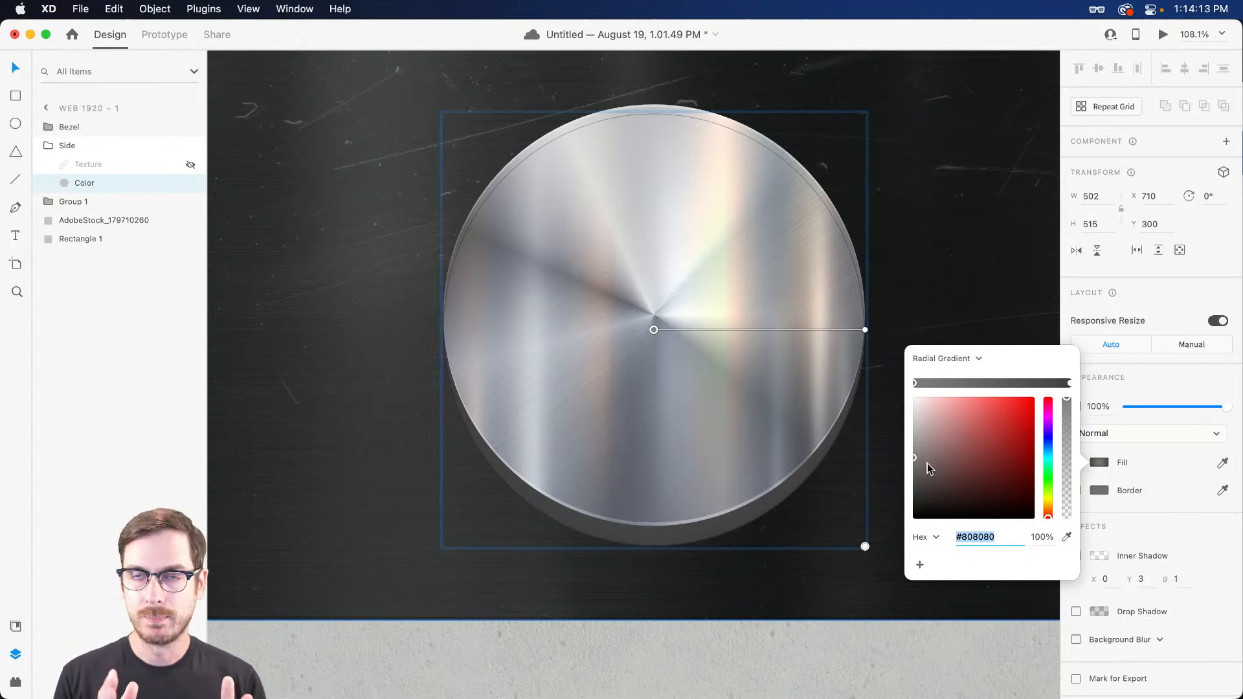
Move the radial gradient's centre down near the dial's lower edge and set its inner stop to #4D4D4D and outer stop to #212121.
left_click_drag(923, 482, 909, 476)
mouse_move(648, 329)
left_mouse_down()
mouse_move(644, 467)
mouse_move(654, 466)
left_mouse_up()
mouse_move(964, 497)
left_mouse_down()
mouse_move(911, 482)
mouse_move(897, 509)
left_mouse_up()
left_click(1070, 383)
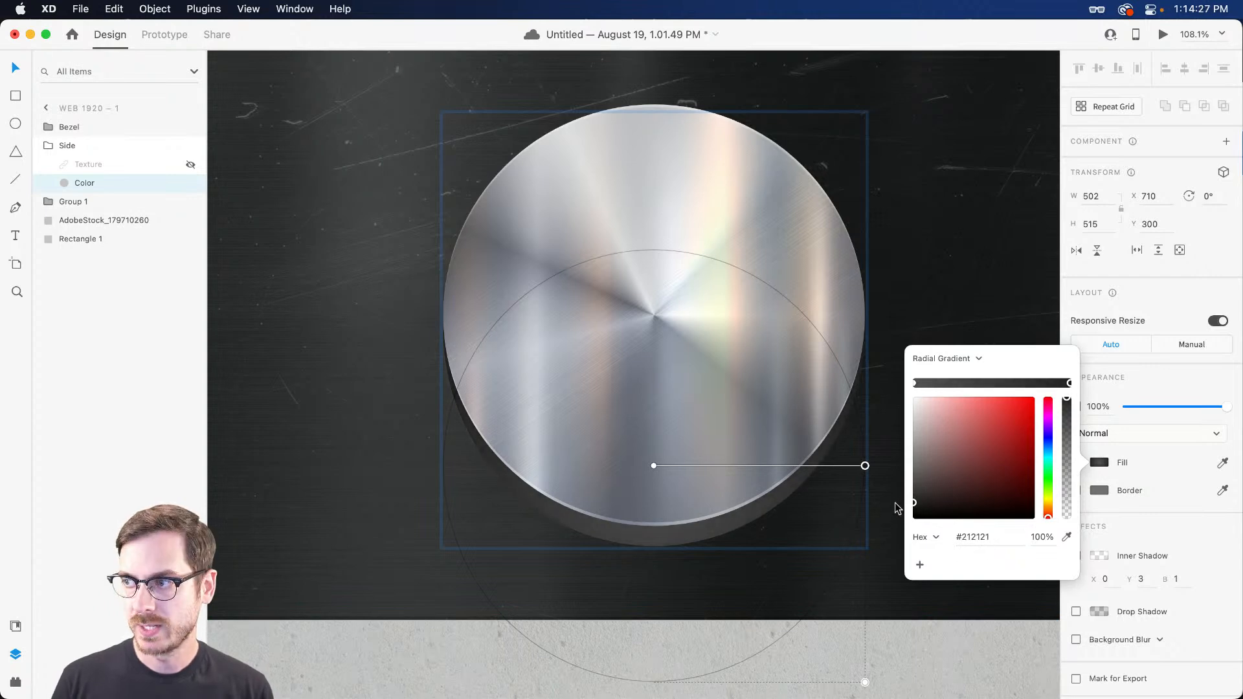
left_click(915, 383)
left_click_drag(915, 484, 909, 488)
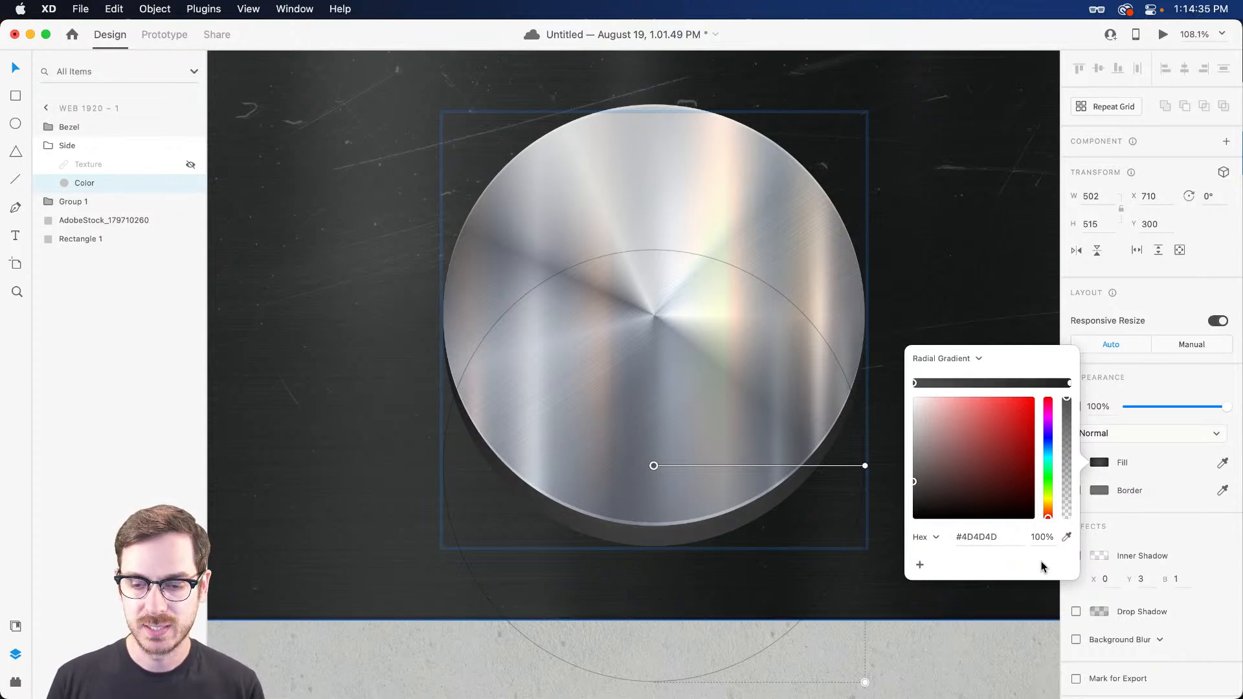
Change the Side Color circle's inner shadow to #000000 with a Y offset of -10.
left_click(1152, 534)
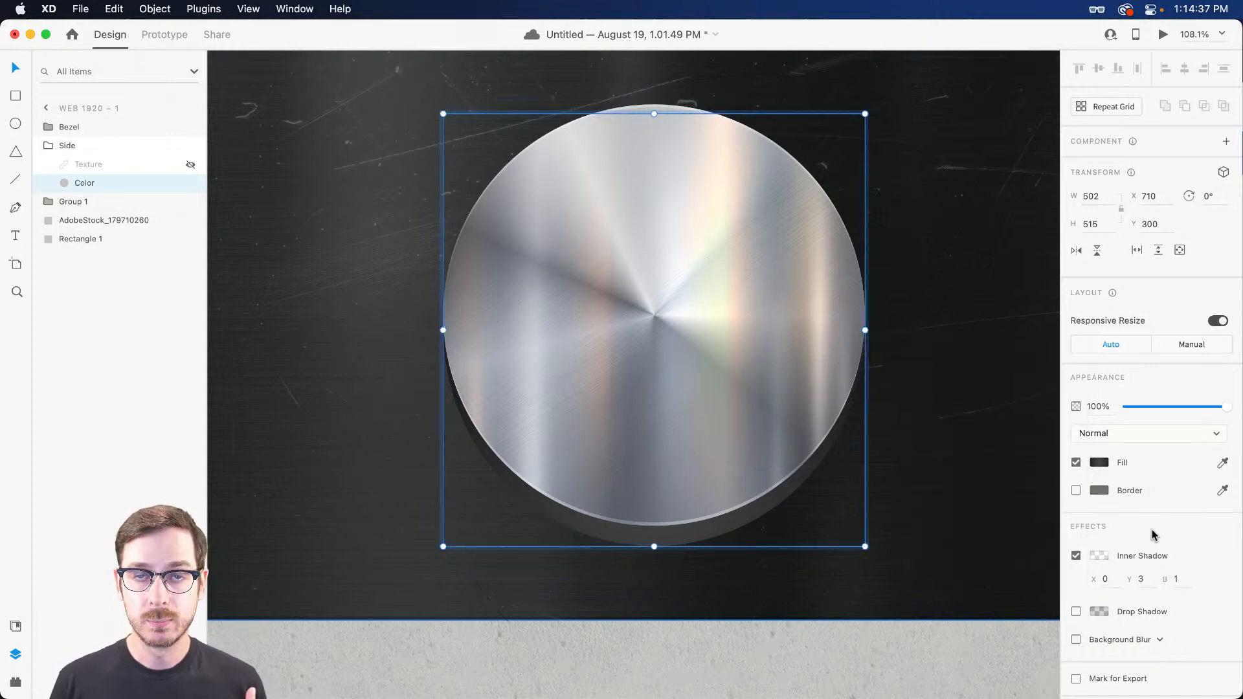
left_click(1099, 556)
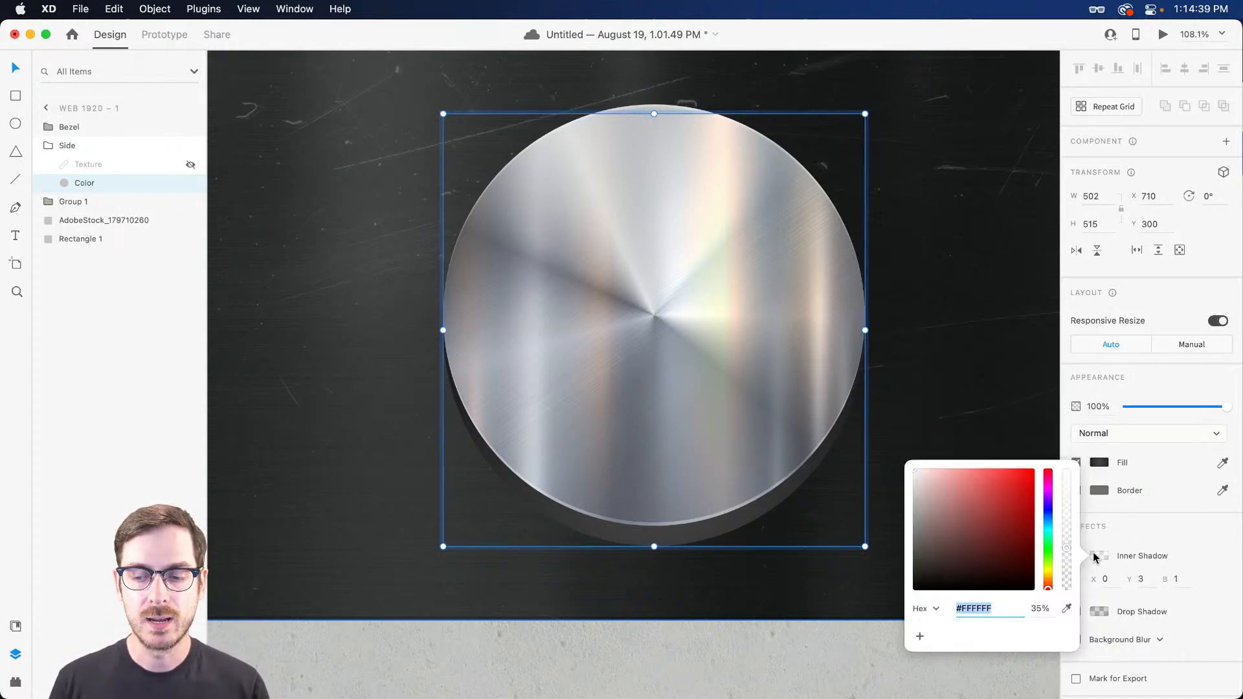
left_click_drag(991, 547, 872, 616)
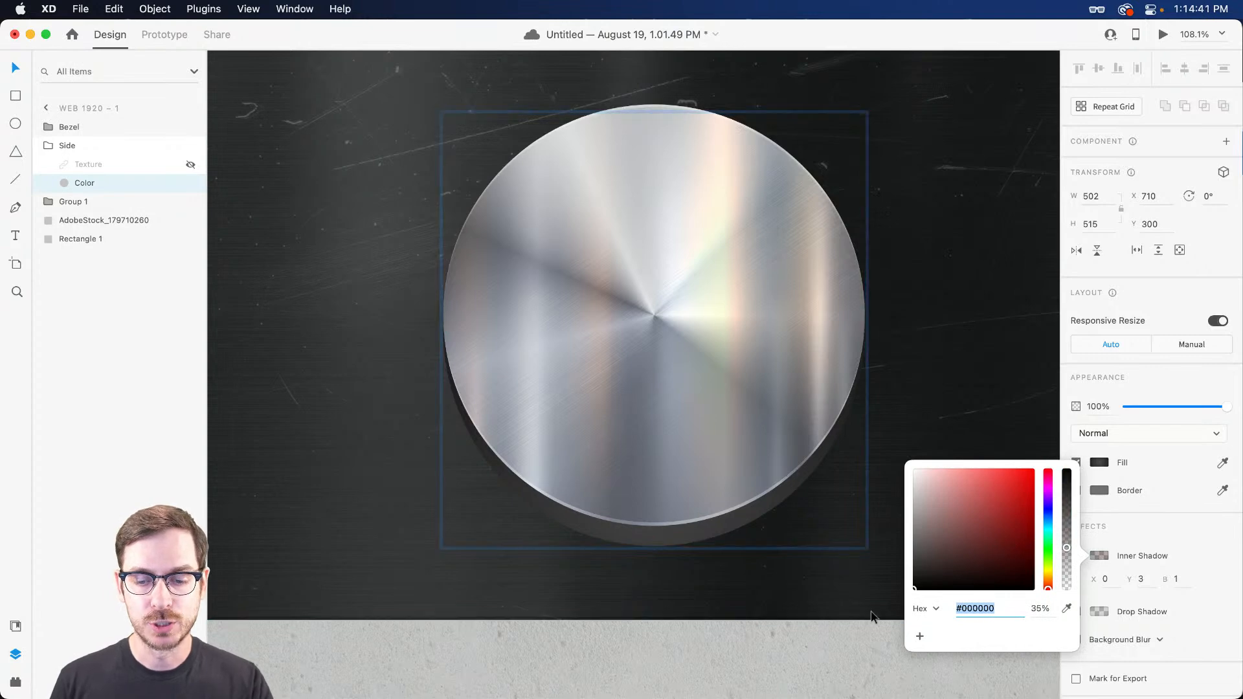
left_click(1190, 388)
left_click(1140, 579)
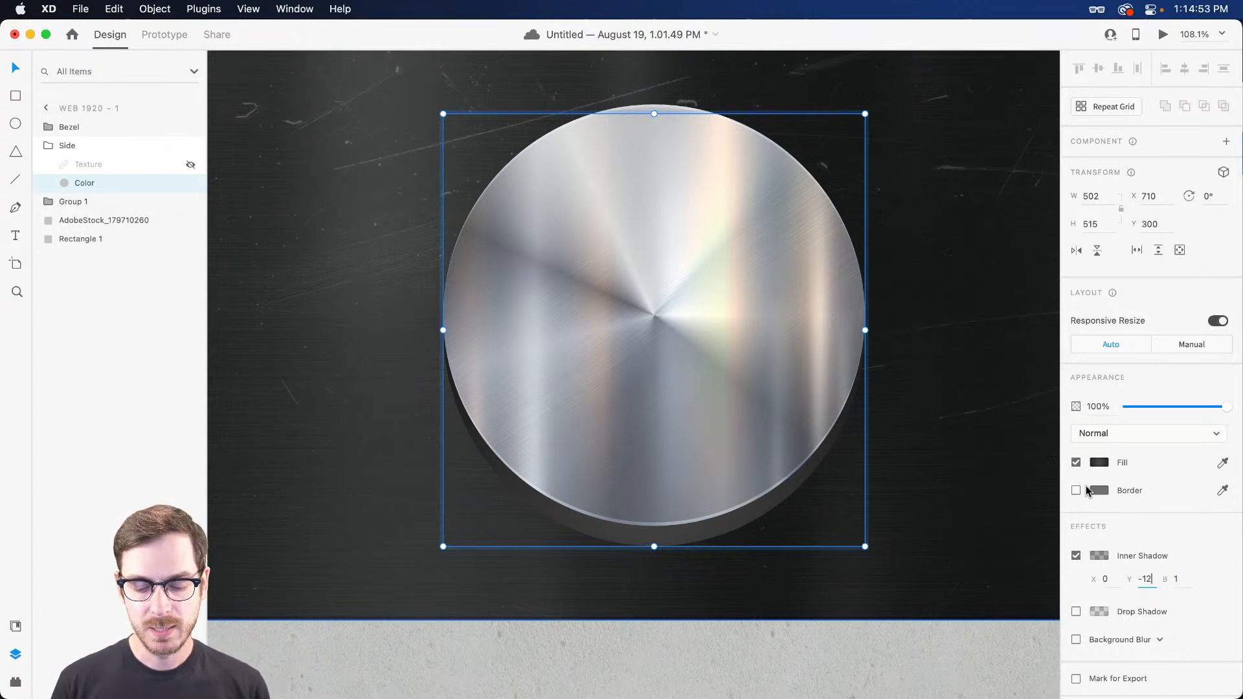
key("Return")
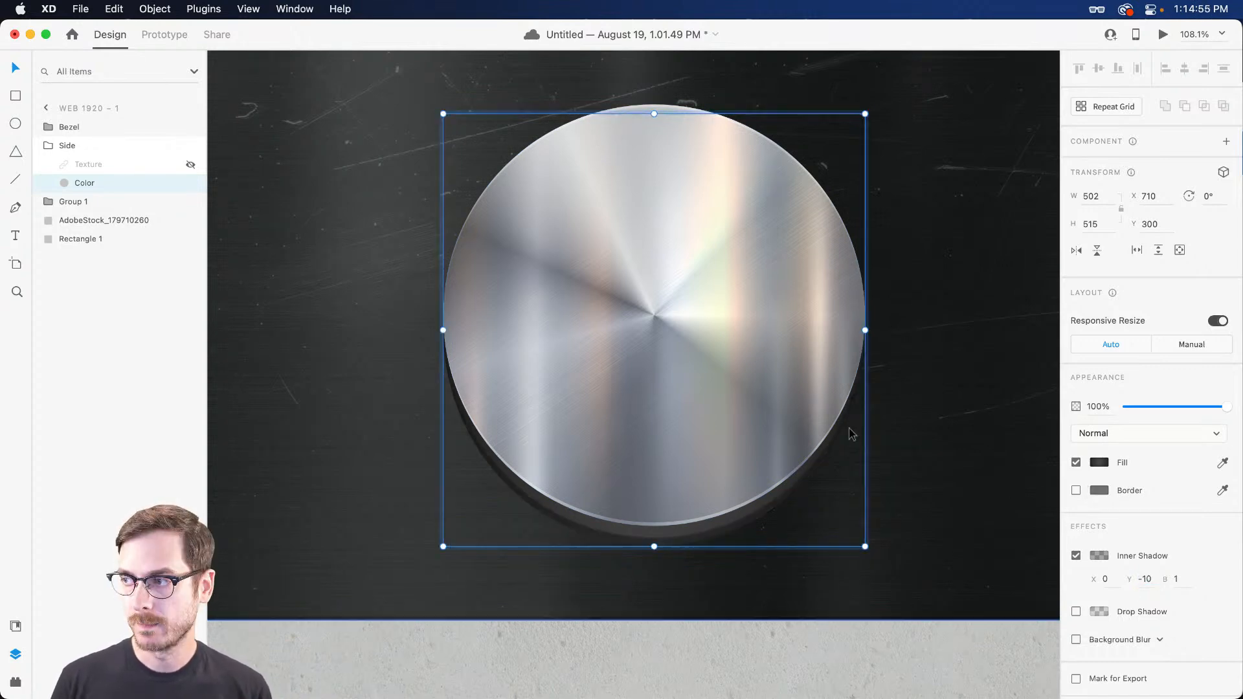
Inspect the dial's lower edge with and without the inner shadow, and set the shadow's blur to 10.
scroll(660, 553, "up", 3)
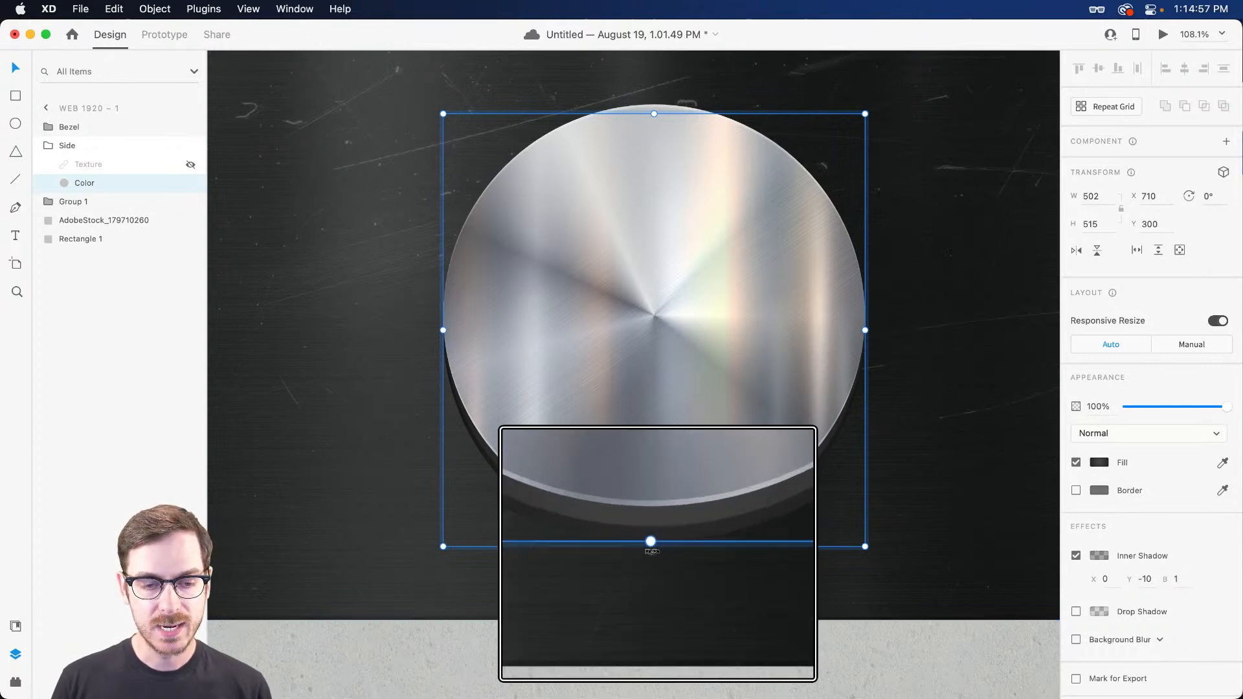
scroll(672, 547, "down", 2)
scroll(667, 537, "up", 5)
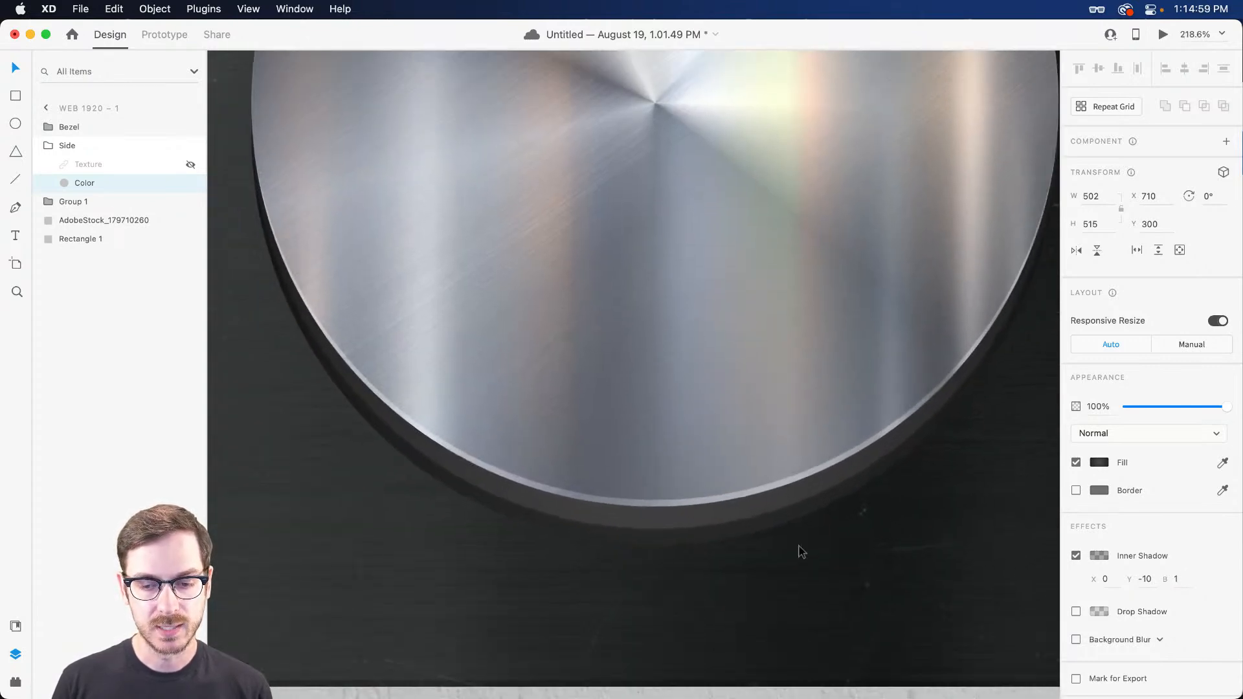
left_click(1077, 559)
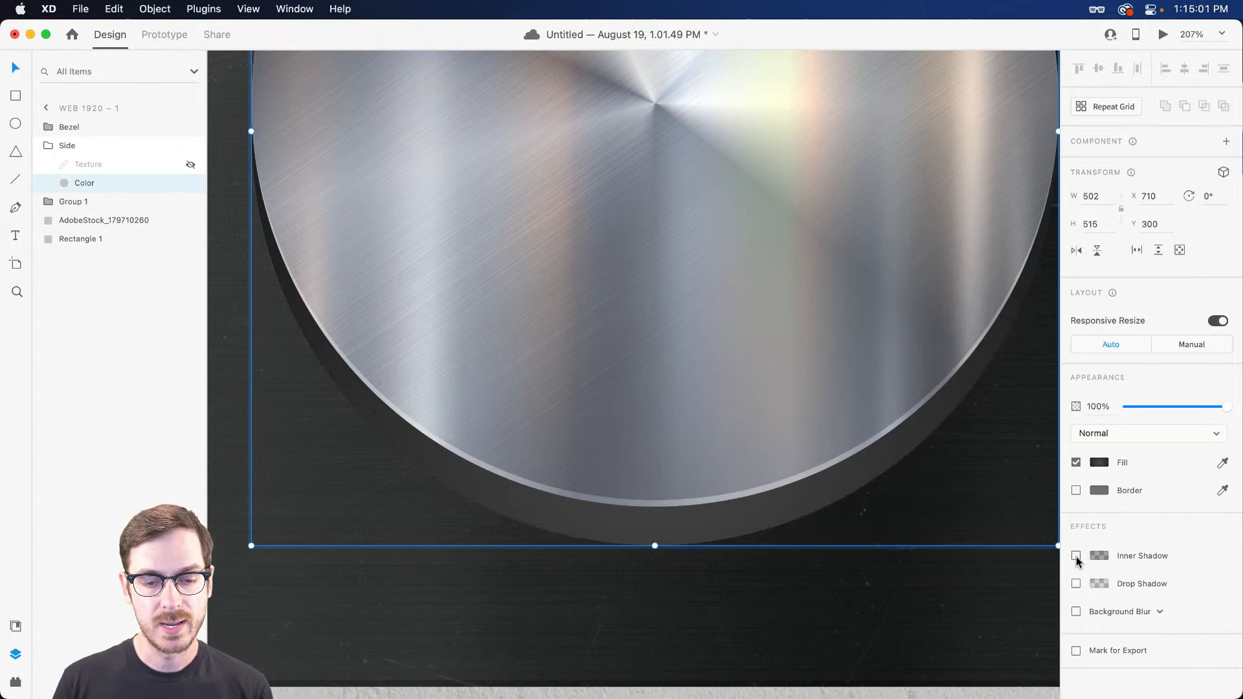
left_click(1077, 560)
left_click(1179, 579)
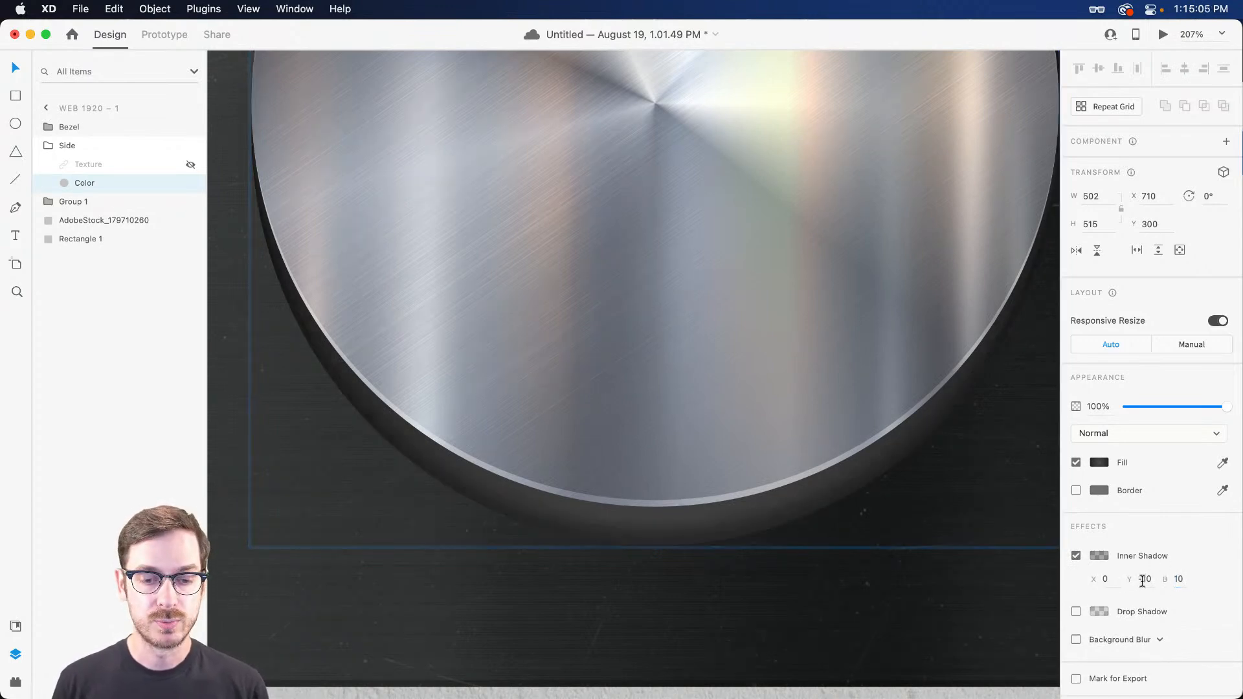
Compare the Side Color circle with its inner shadow switched off and on, leaving it on.
left_click(1077, 557)
left_click(1077, 557)
left_click(1077, 557)
left_click(1077, 557)
left_click(1077, 557)
left_click(1077, 557)
scroll(786, 472, "down", 5)
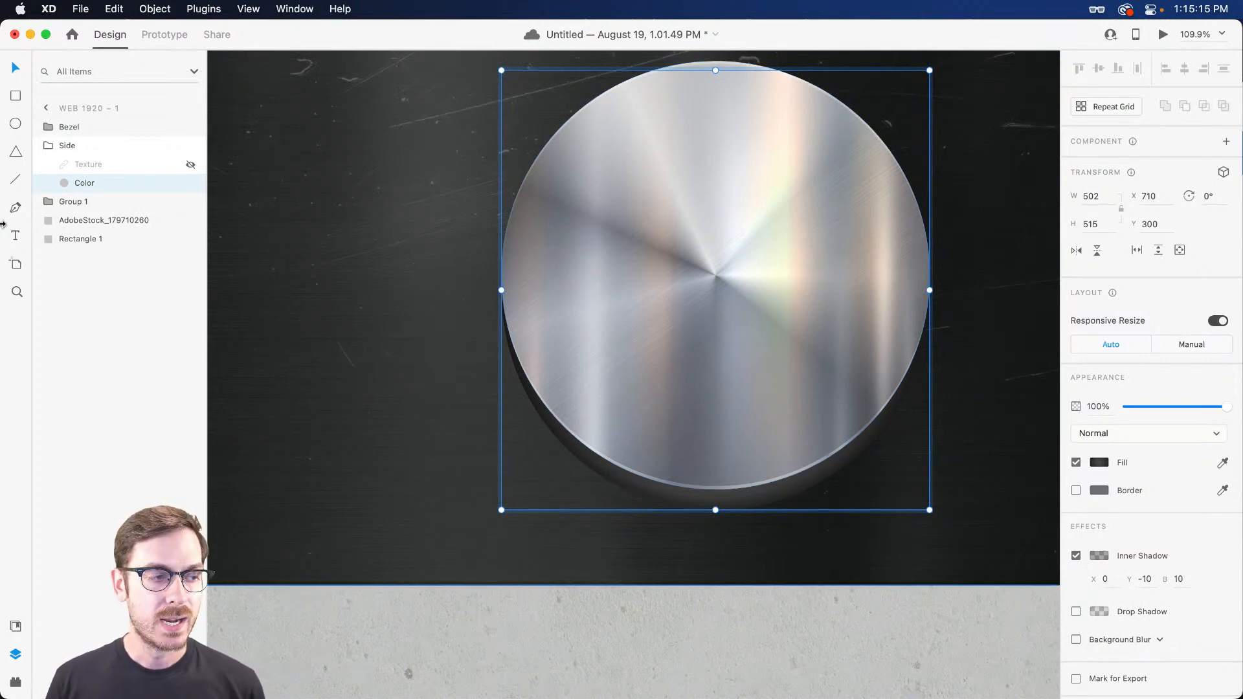
Show the Side group's Texture circle again and turn off its inner shadow.
left_click(124, 163)
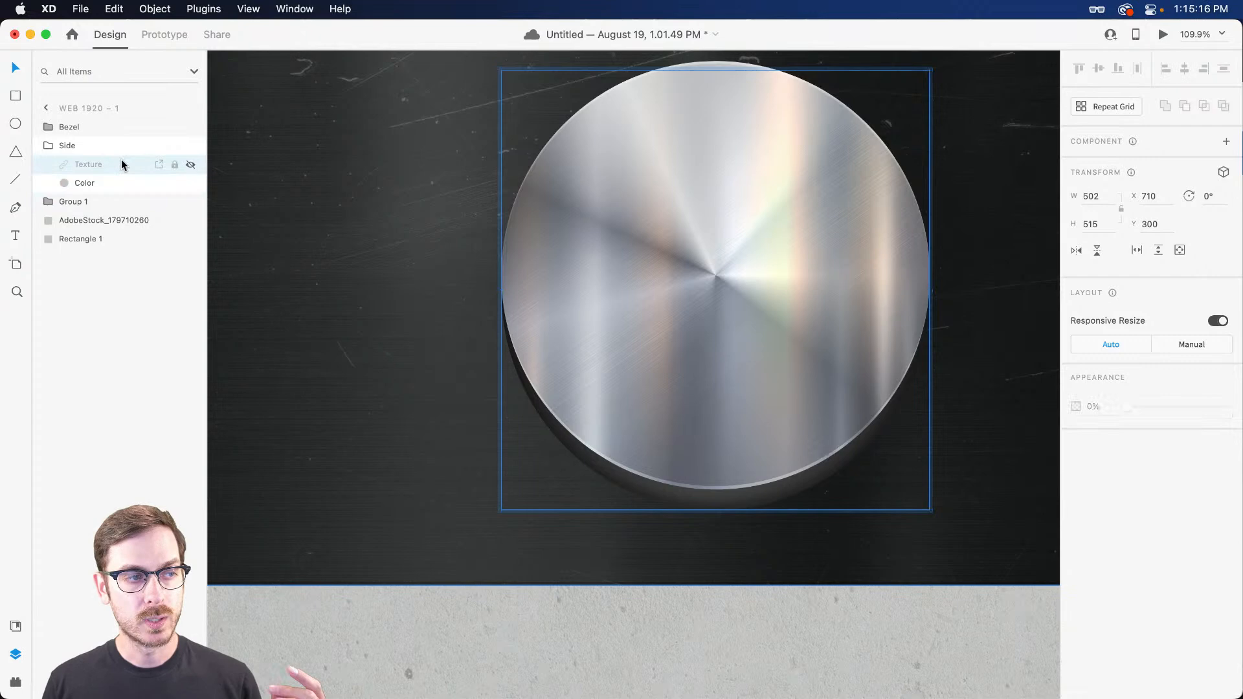
left_click(190, 165)
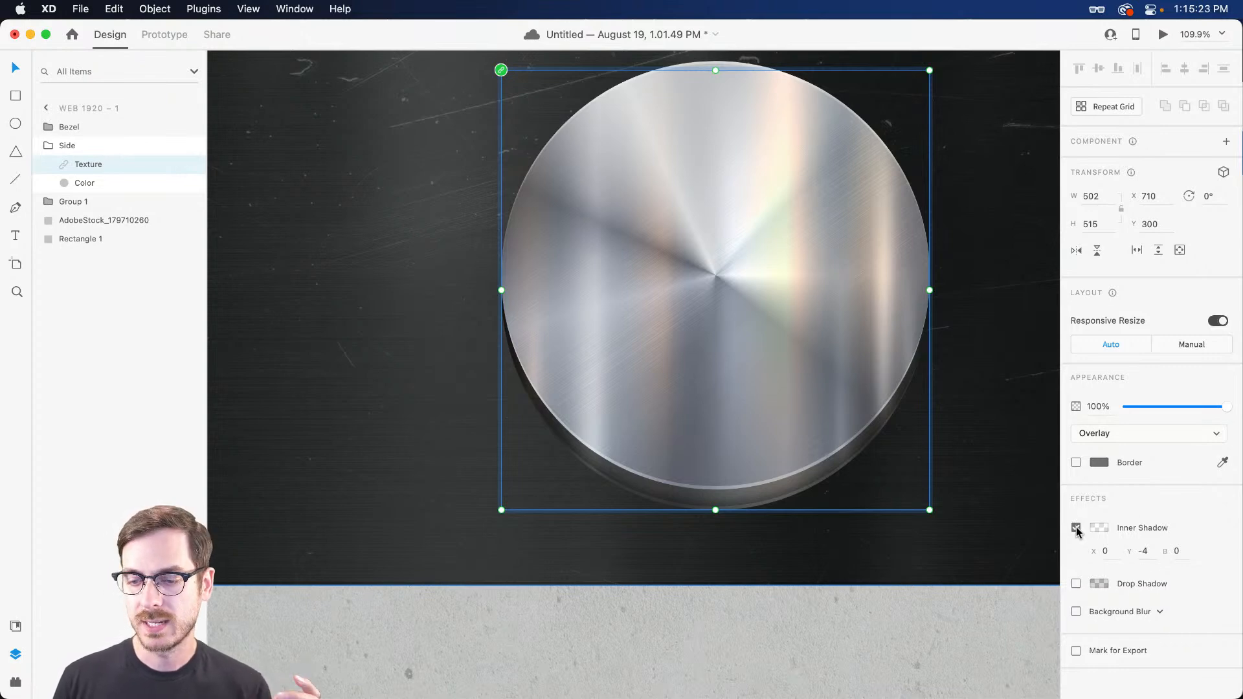
left_click(1077, 529)
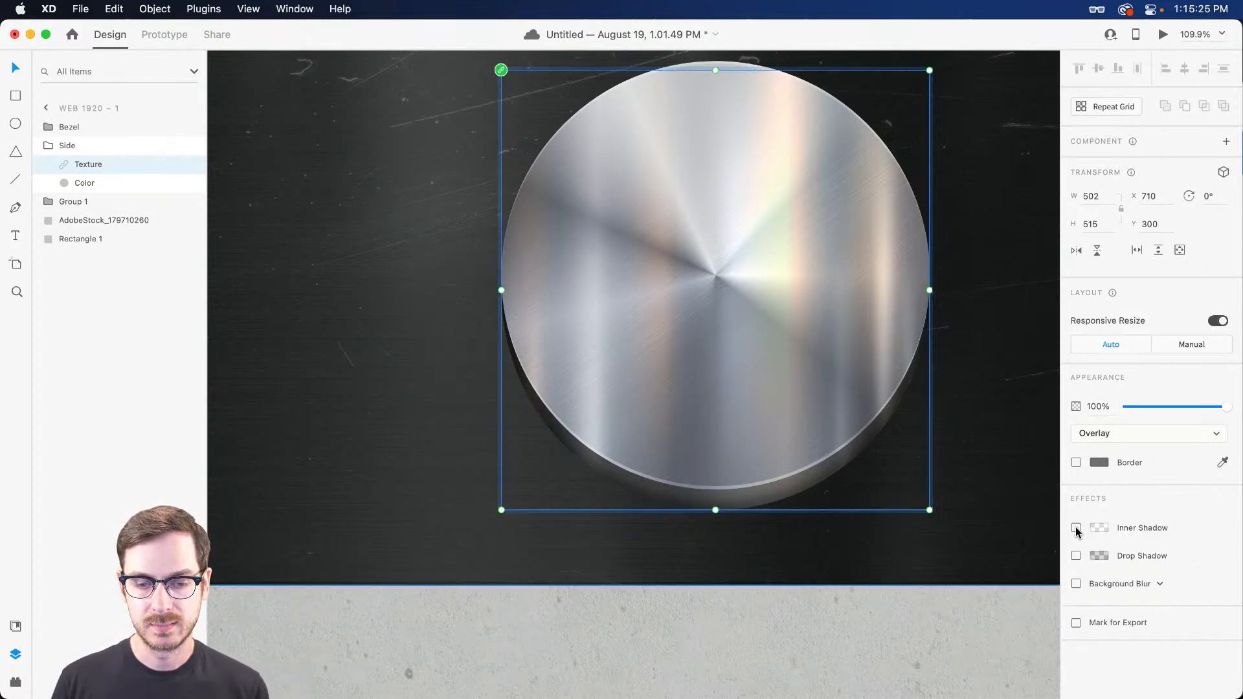
Set the Side Texture circle's blend mode to Hard Light and its opacity to 50%.
left_click(1124, 432)
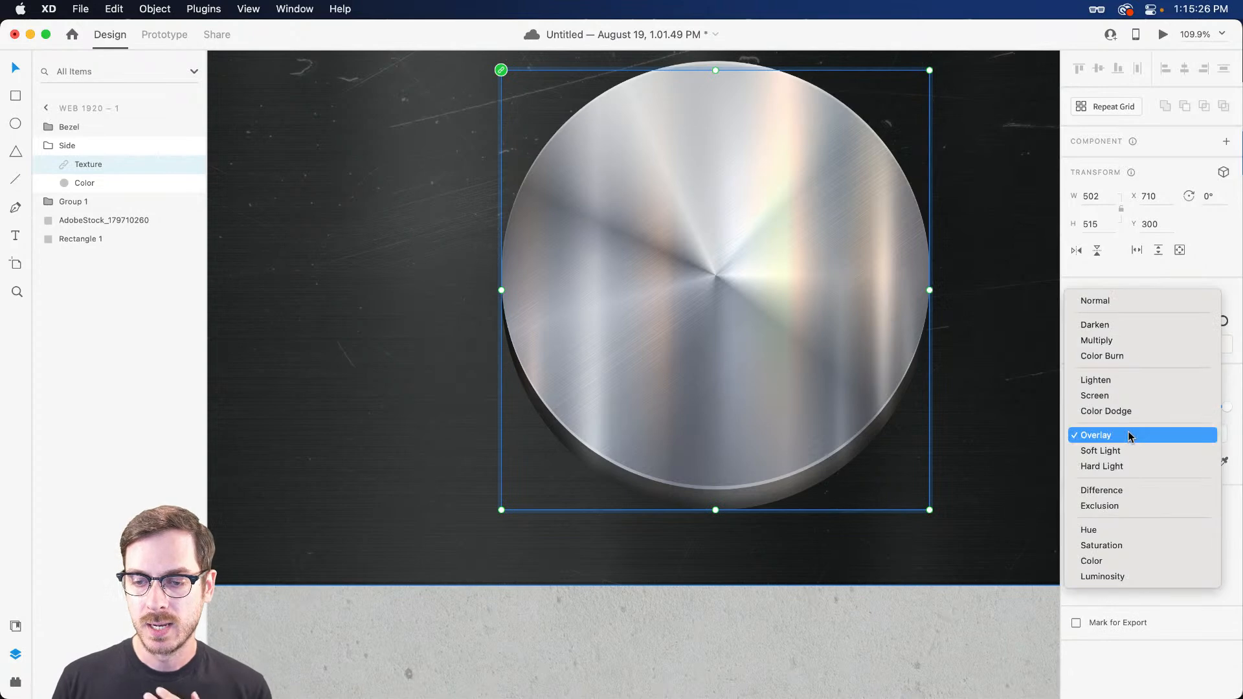
left_click(1123, 464)
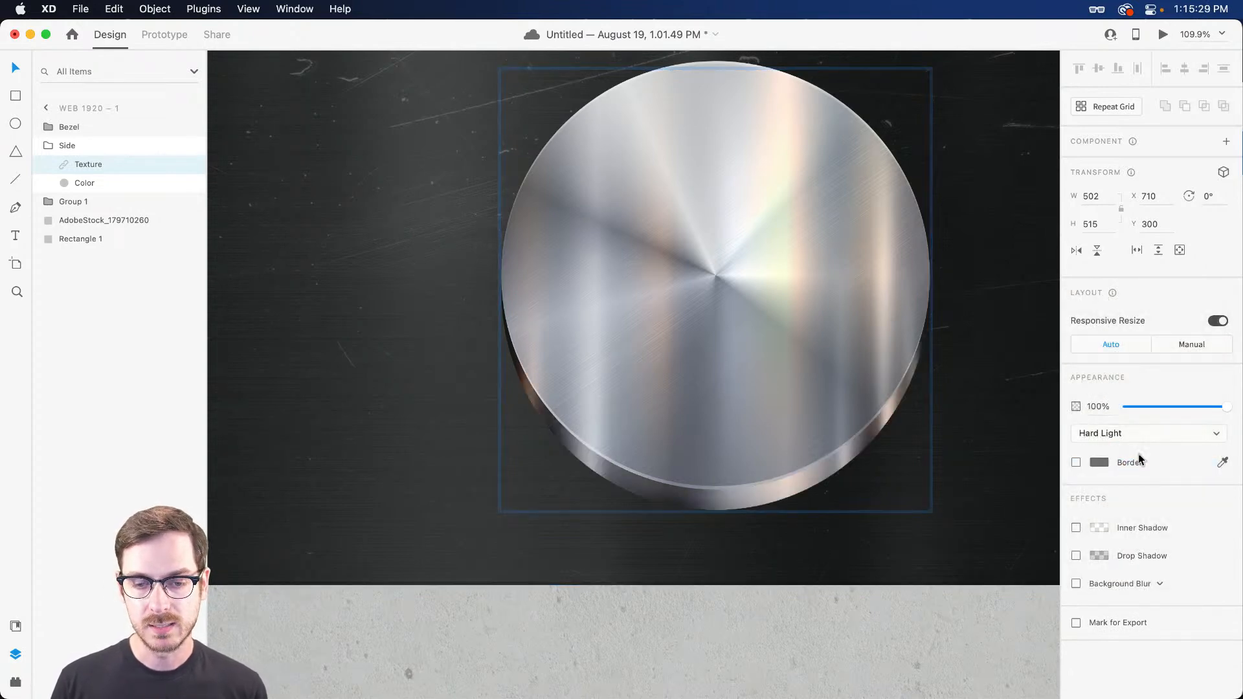
left_click_drag(1226, 408, 1178, 410)
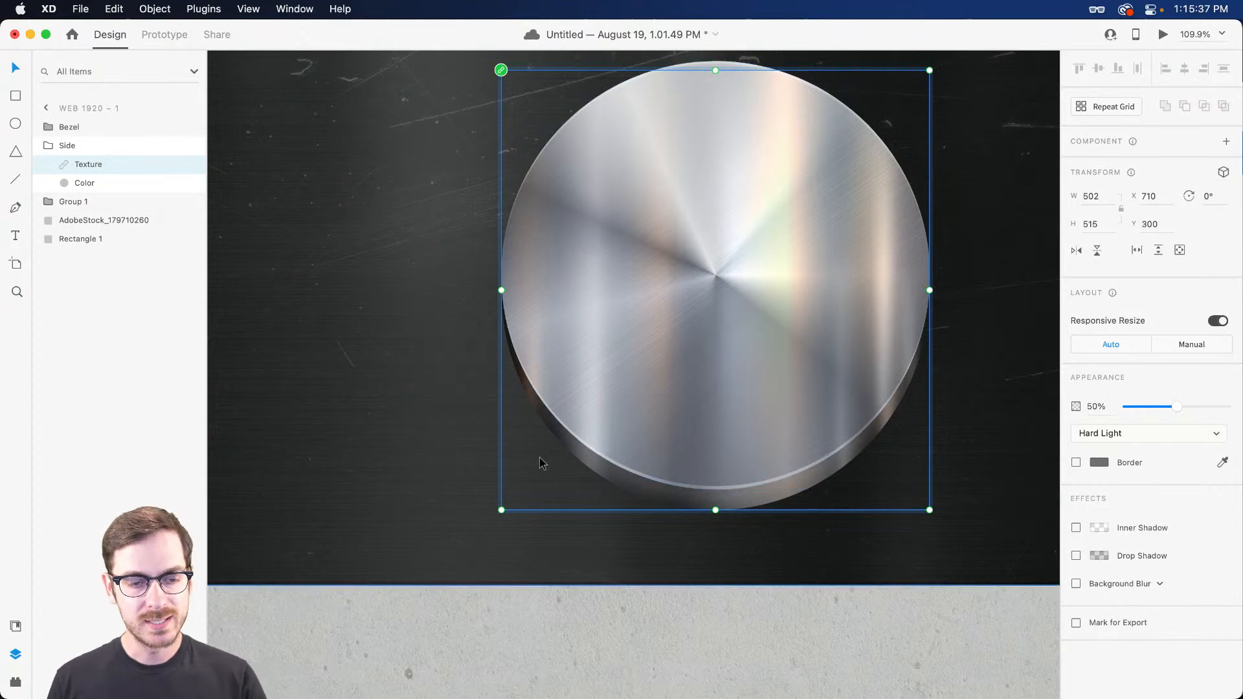
Darken the outer stop of the Side group's Color circle radial gradient to #121212.
left_click(90, 184)
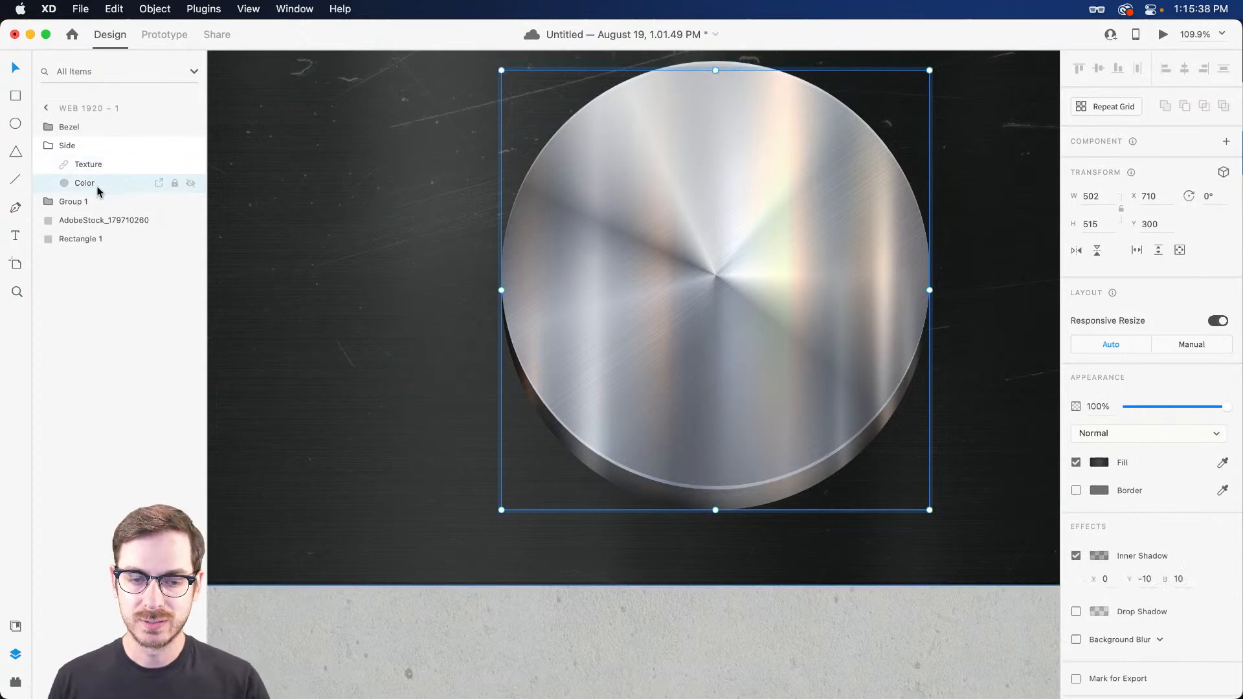
left_click(1099, 463)
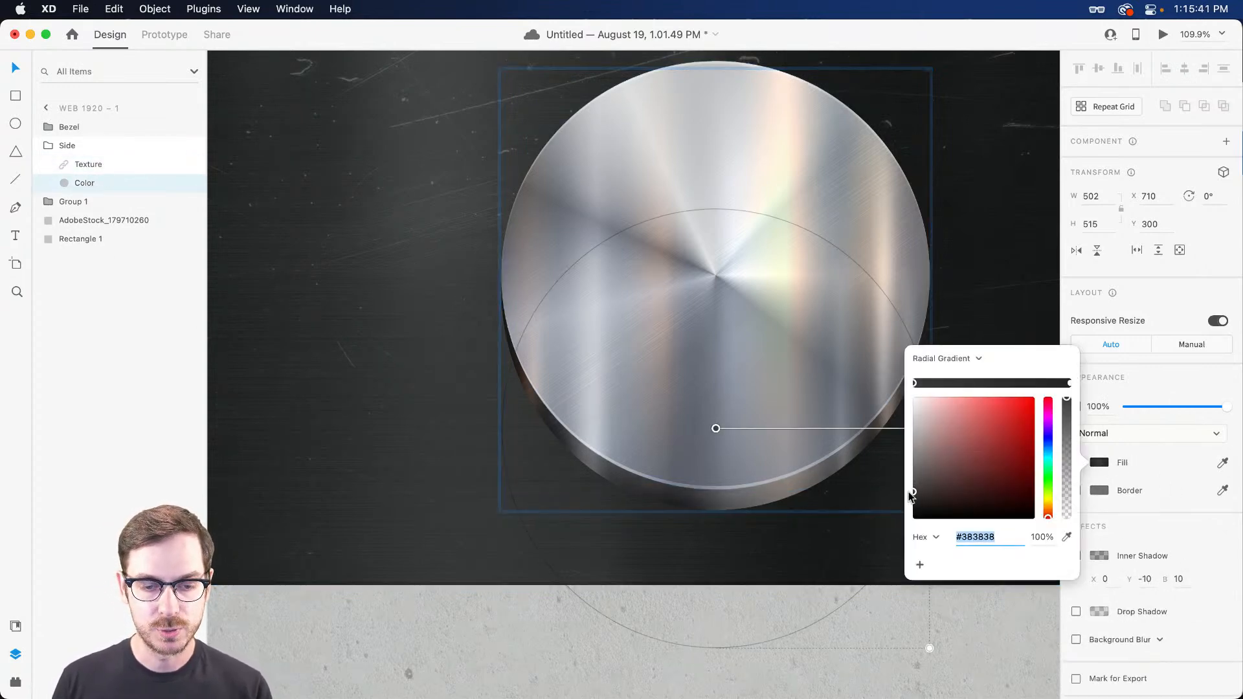
left_click(1069, 383)
left_click_drag(924, 510, 900, 516)
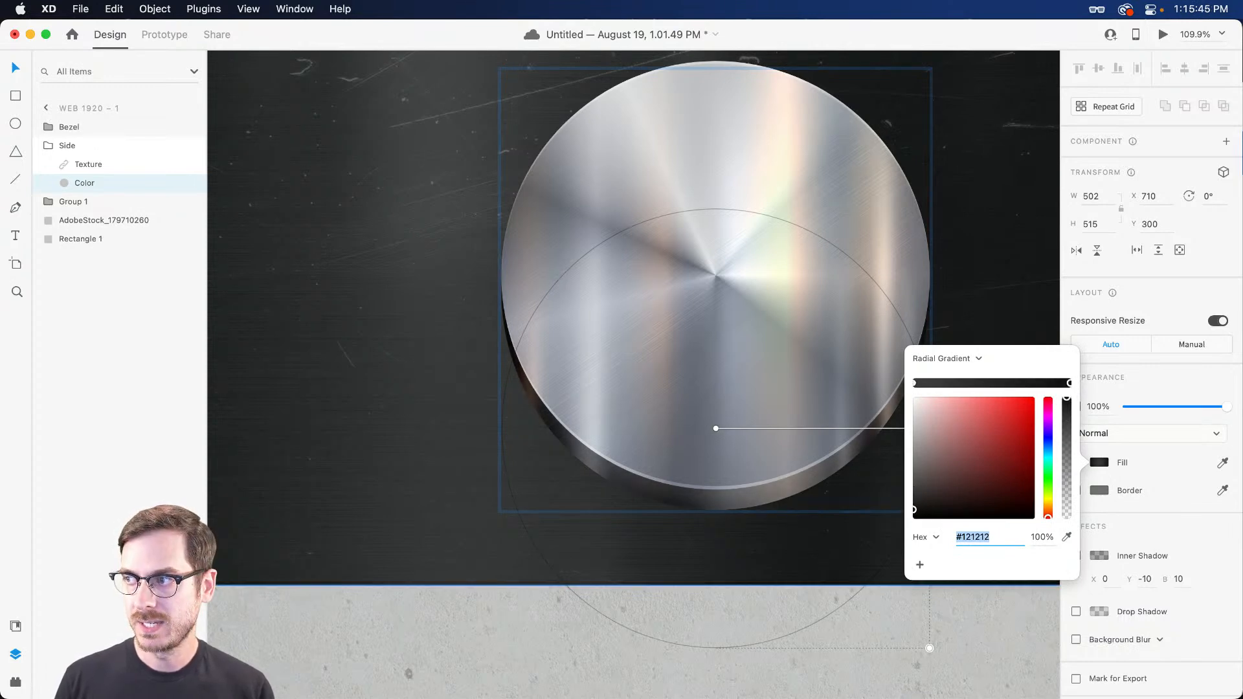
left_click(1216, 384)
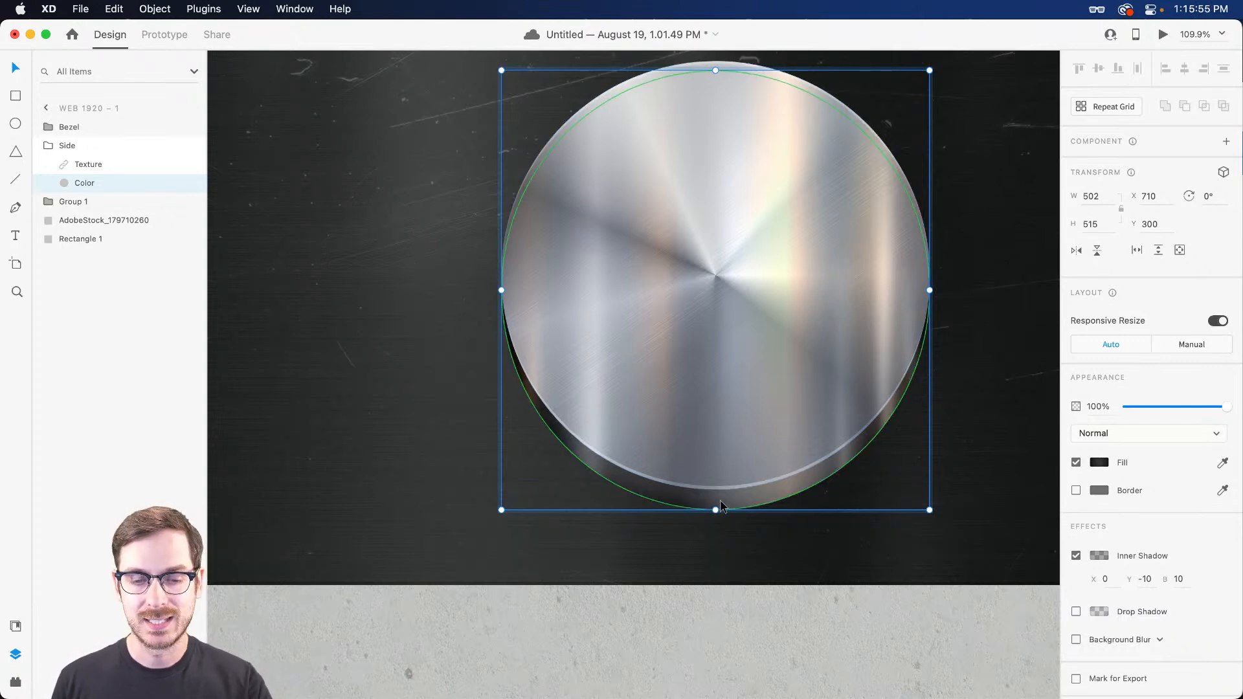
Collapse the Side group, duplicate the Bezel group and rename the lower copy Shadows.
left_click(84, 148)
left_click(48, 145)
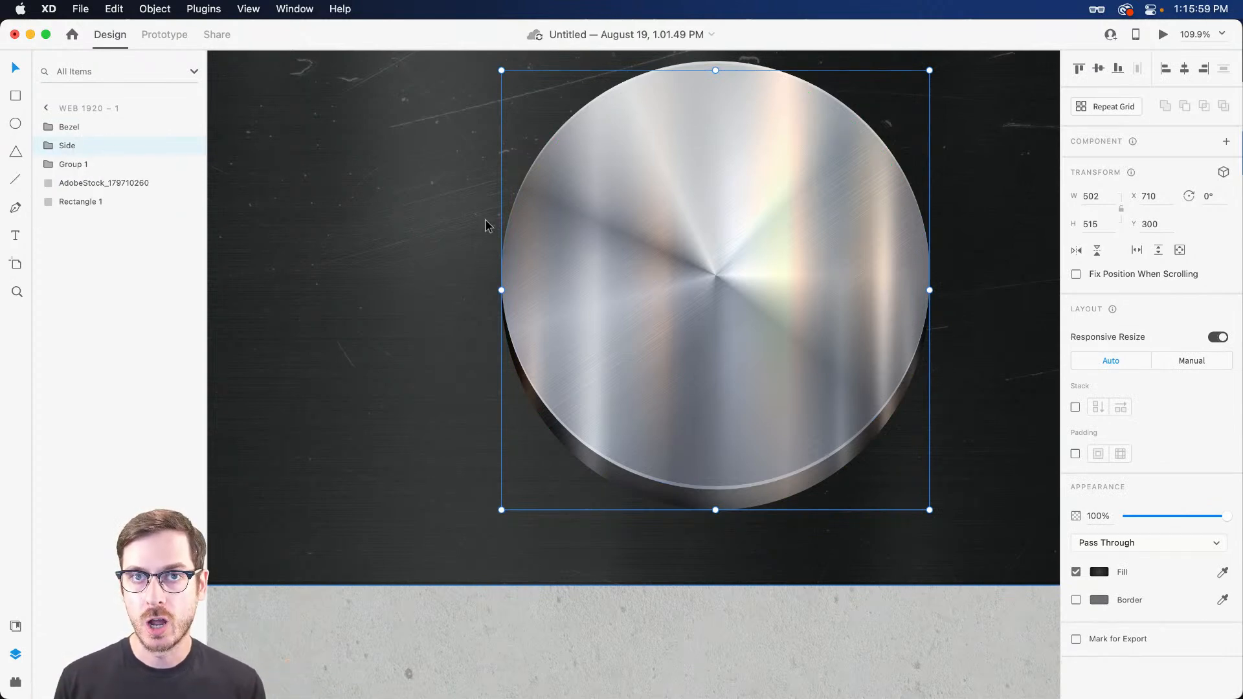
left_click(730, 425)
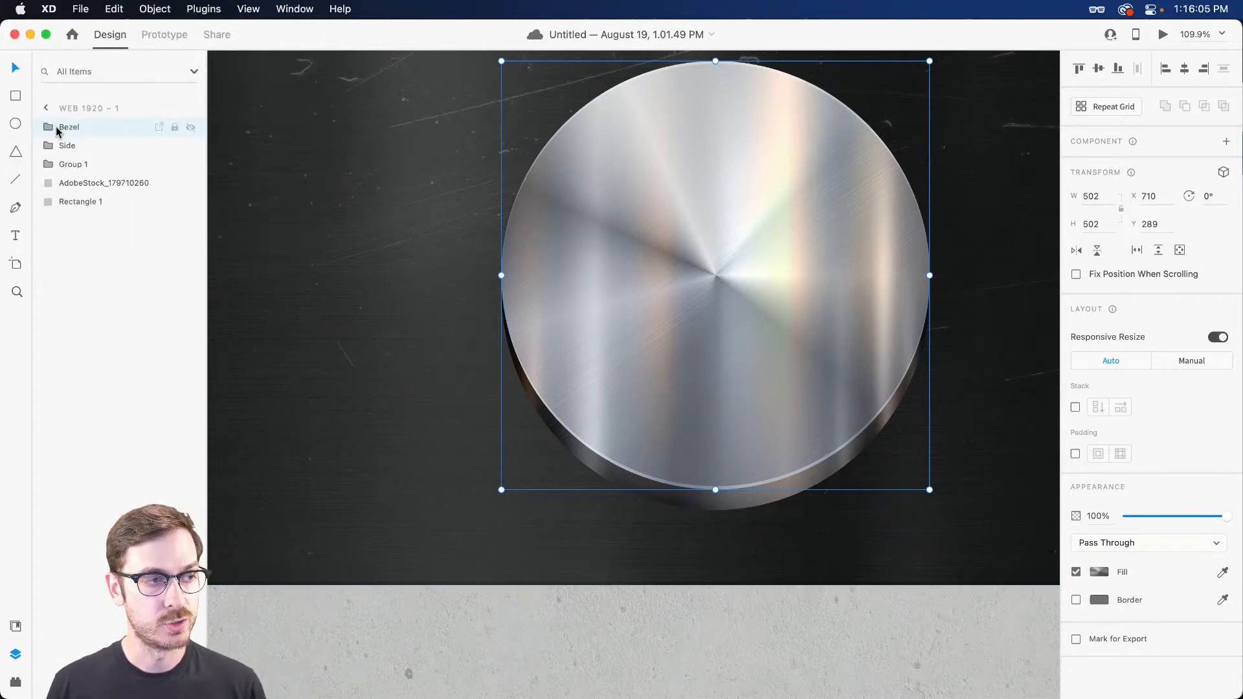
key("super+d")
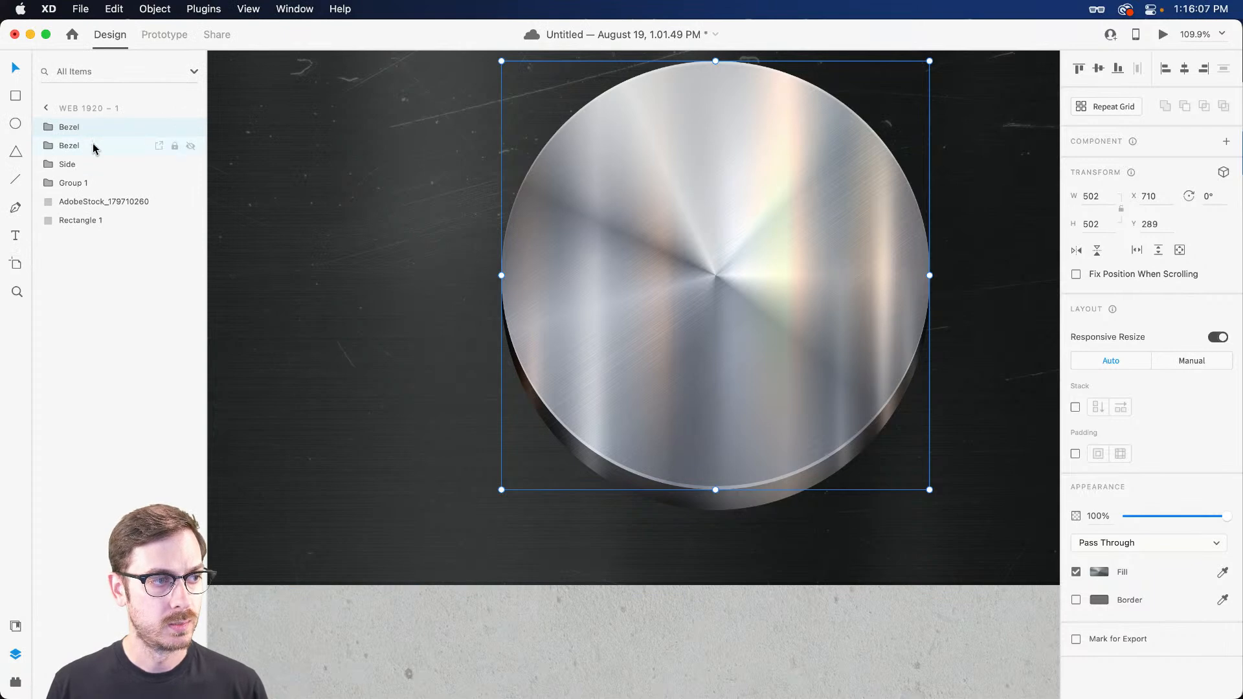
double_click(75, 146)
type("Shado")
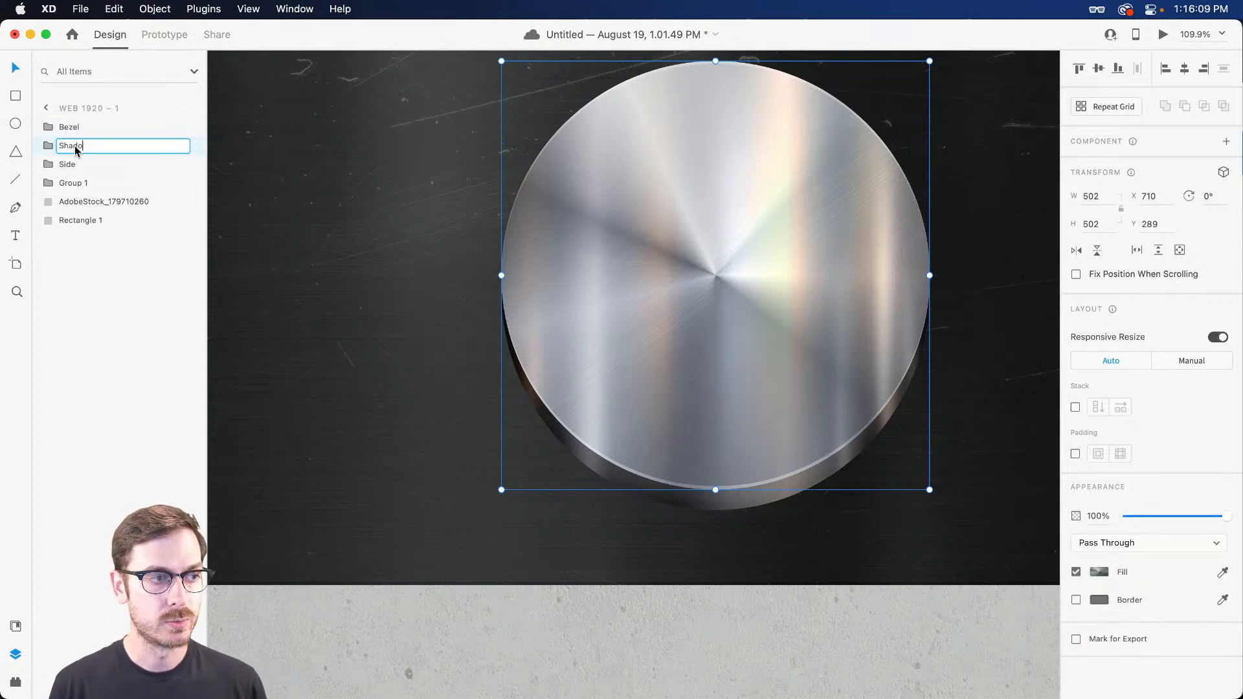
type("ws")
key("Return")
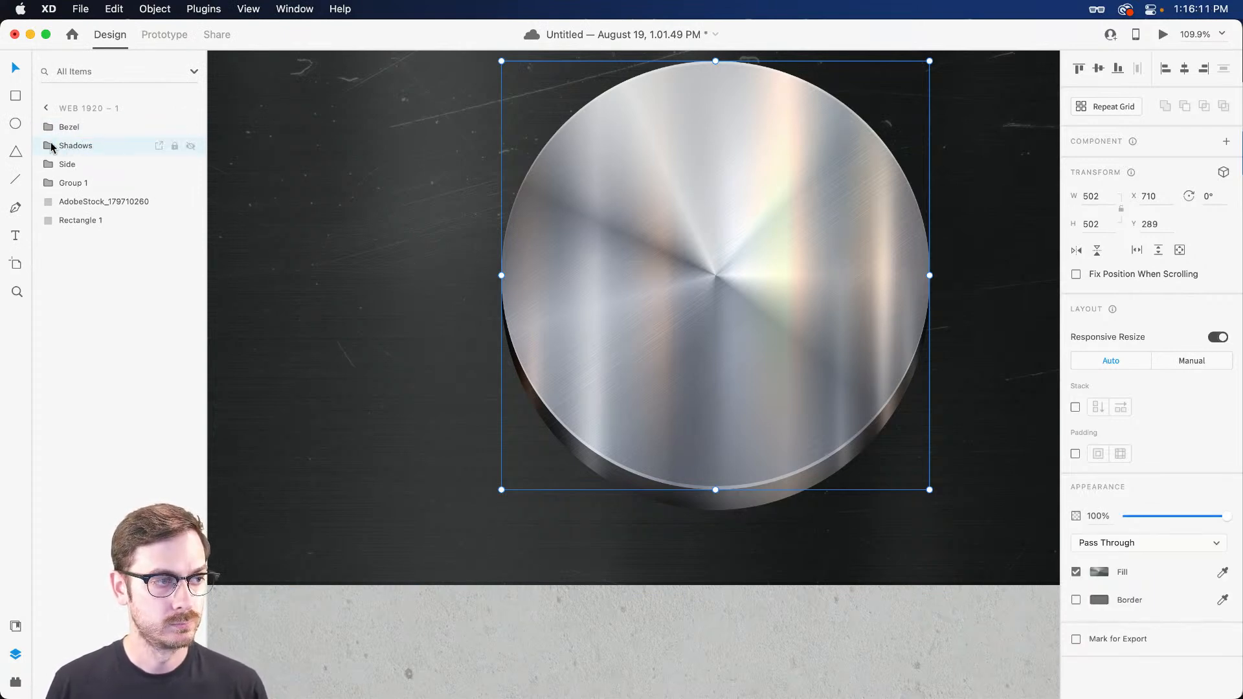
Stretch the Shadows group's Texture circle downward to a height of 512 and fill it with solid black (#000000).
left_click(48, 145)
left_click(99, 168)
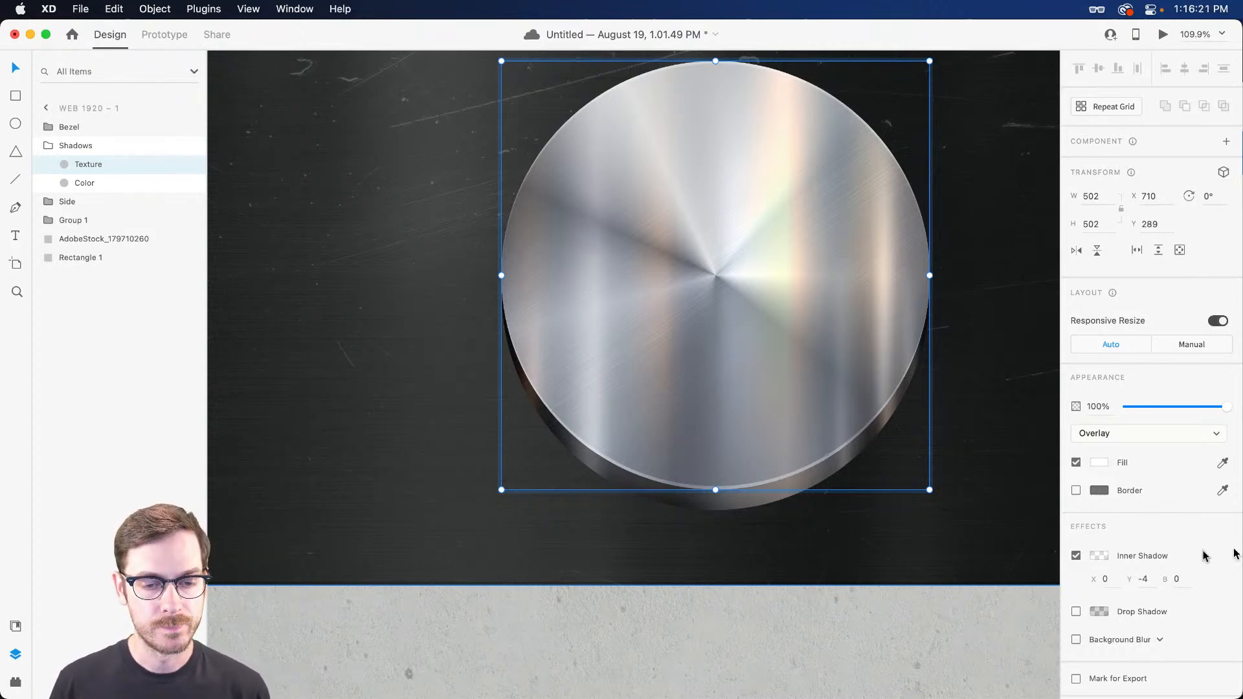
left_click_drag(715, 491, 714, 497)
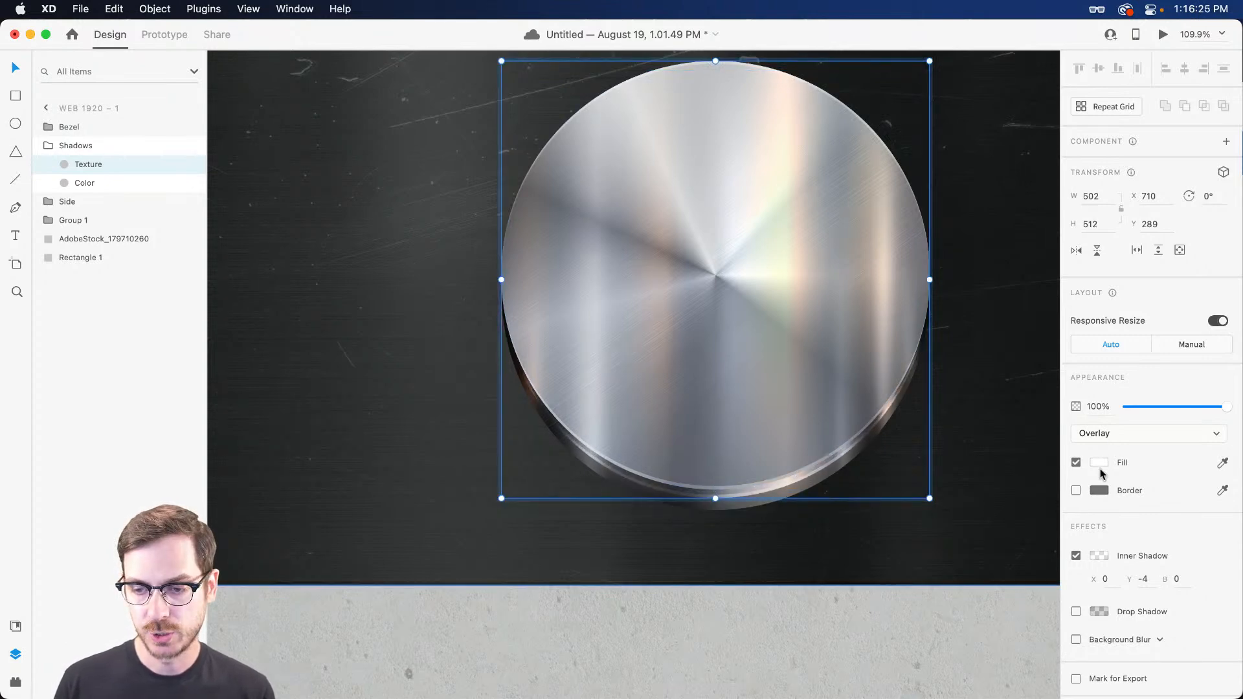
left_click(1100, 463)
left_click_drag(917, 500, 912, 511)
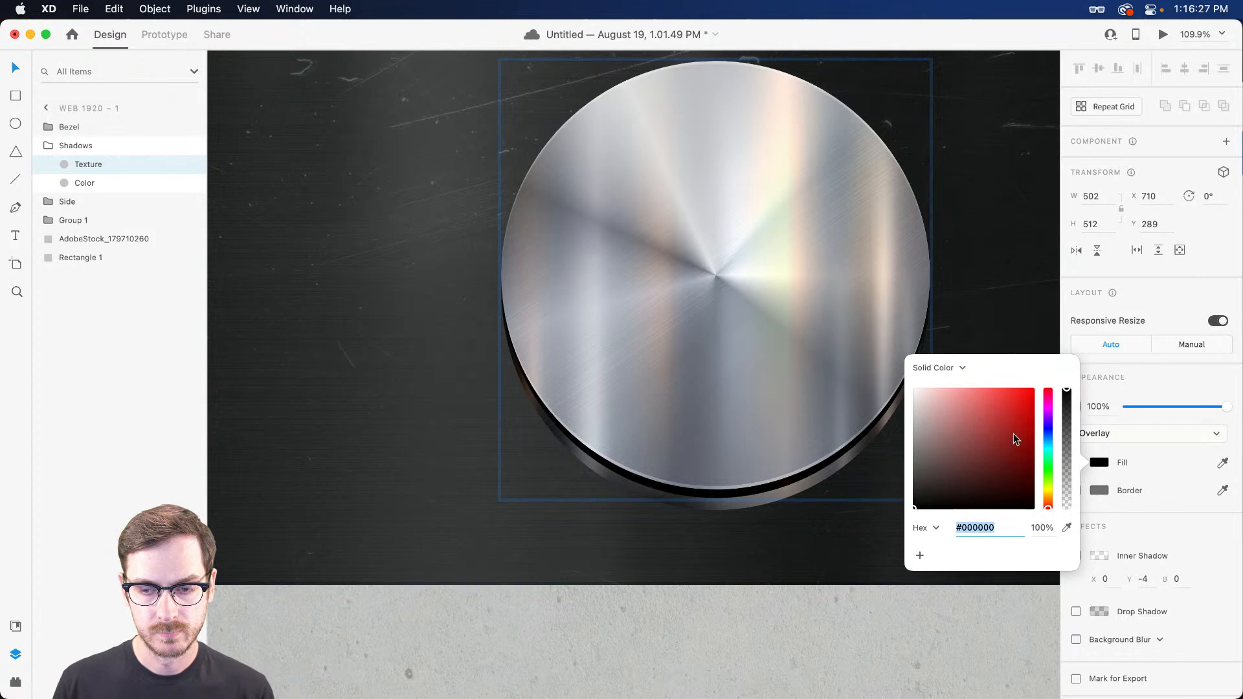
left_click(1181, 389)
Replace the Shadows Texture circle's inner shadow with an Object Blur of 2 and set its blend mode to Multiply.
left_click(1076, 556)
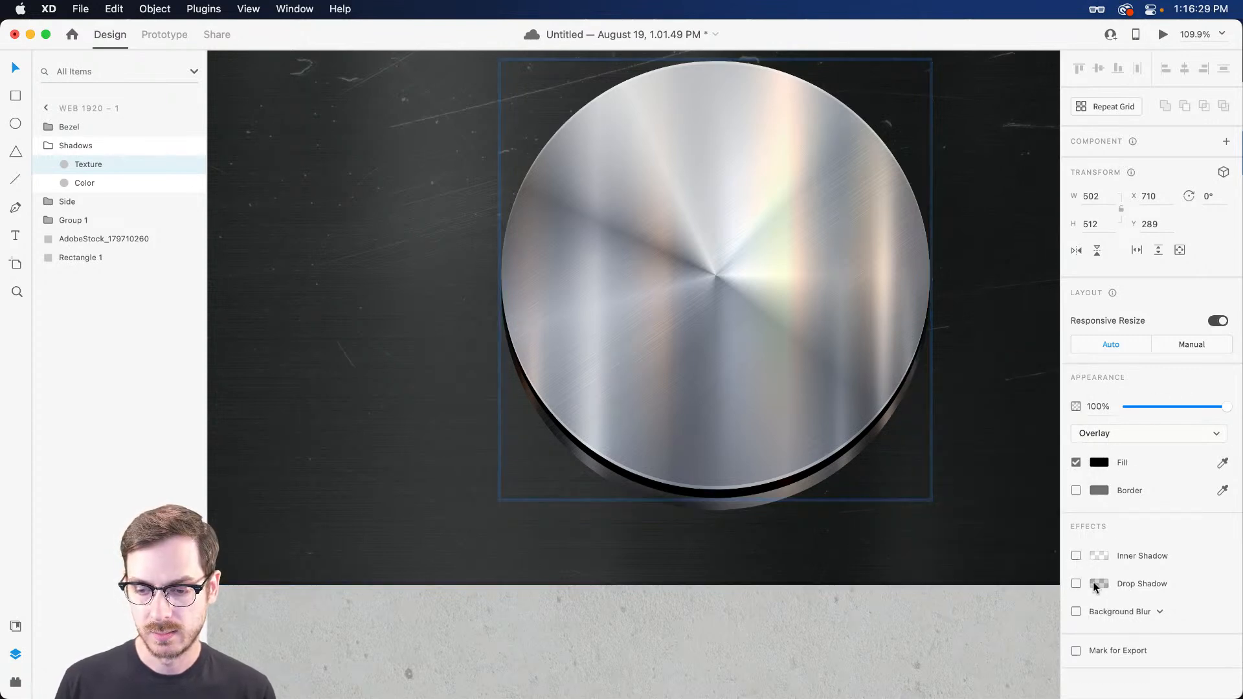
left_click(1160, 612)
left_click(1126, 625)
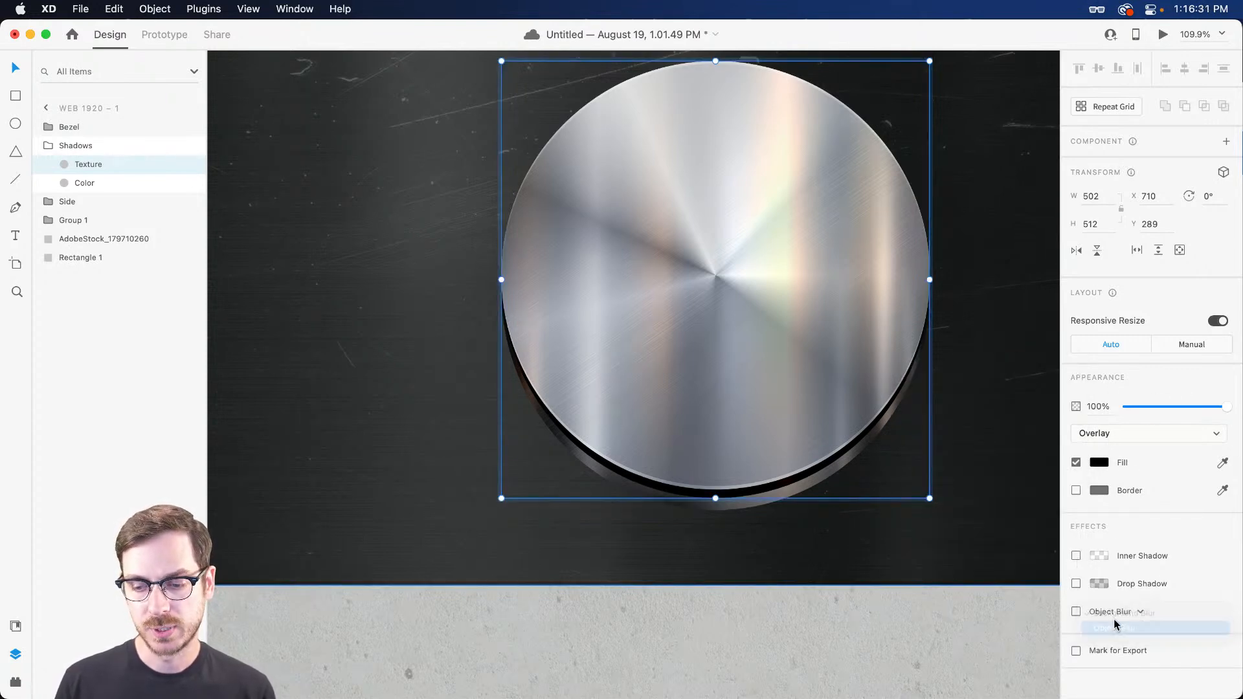
left_click_drag(1116, 635, 1080, 633)
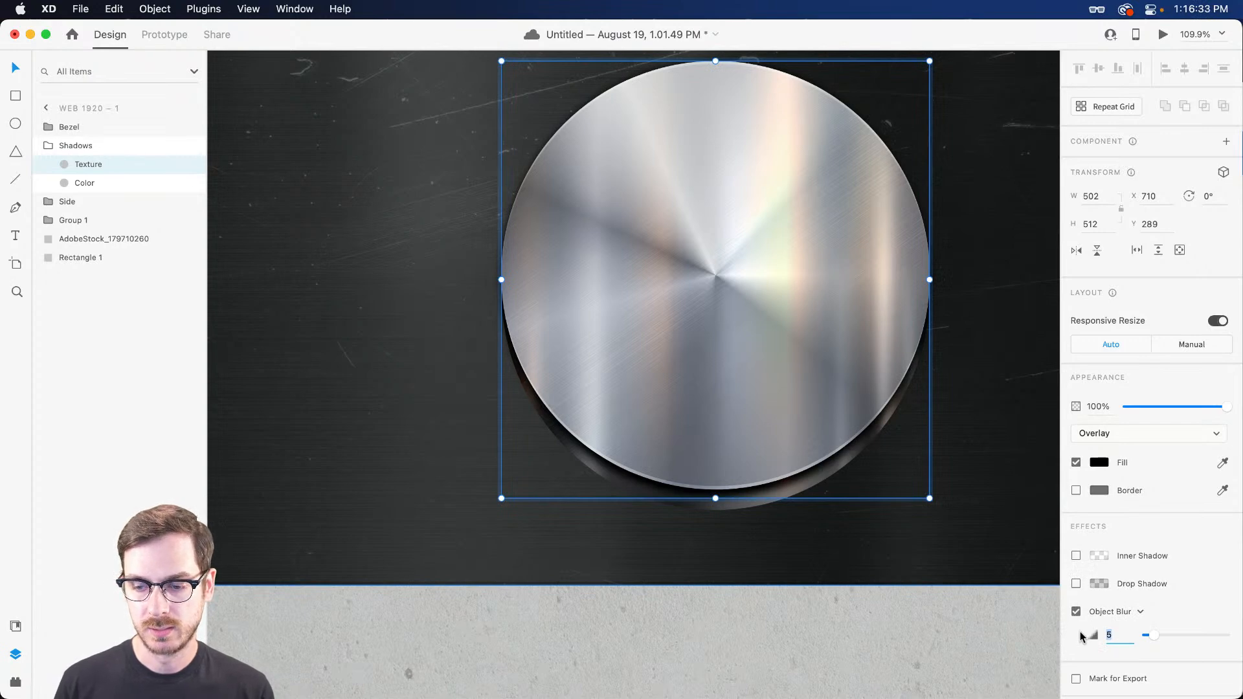
key("Return")
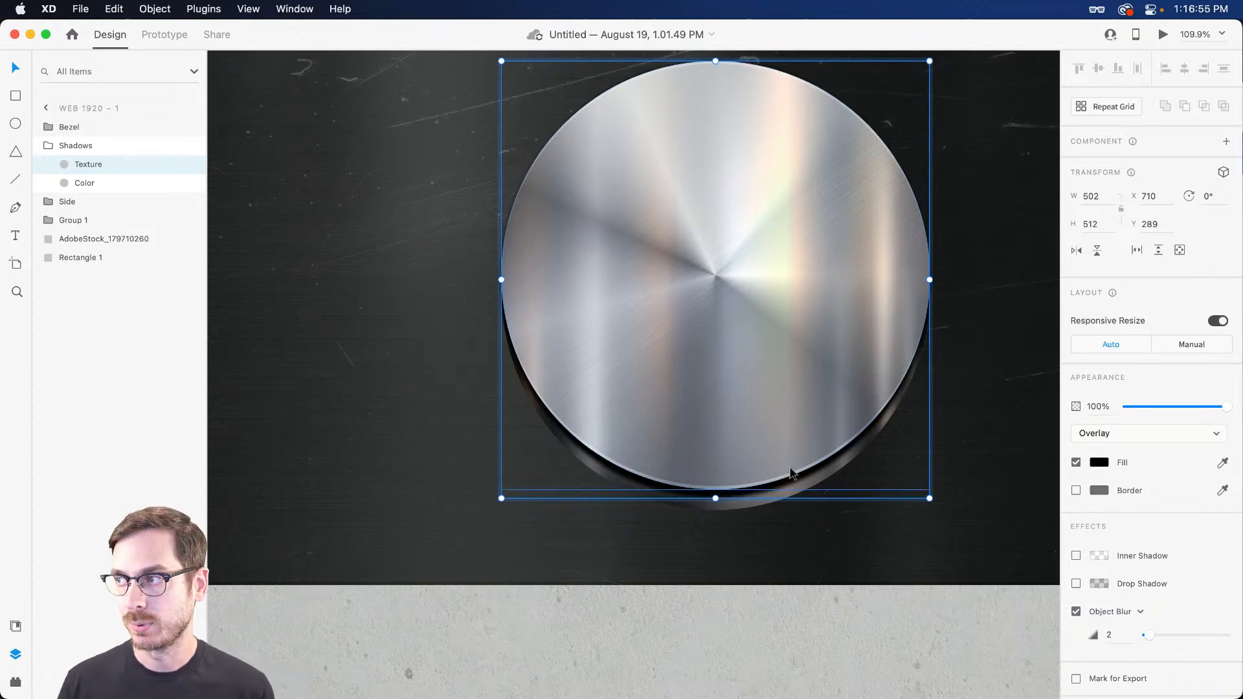
left_click(1154, 434)
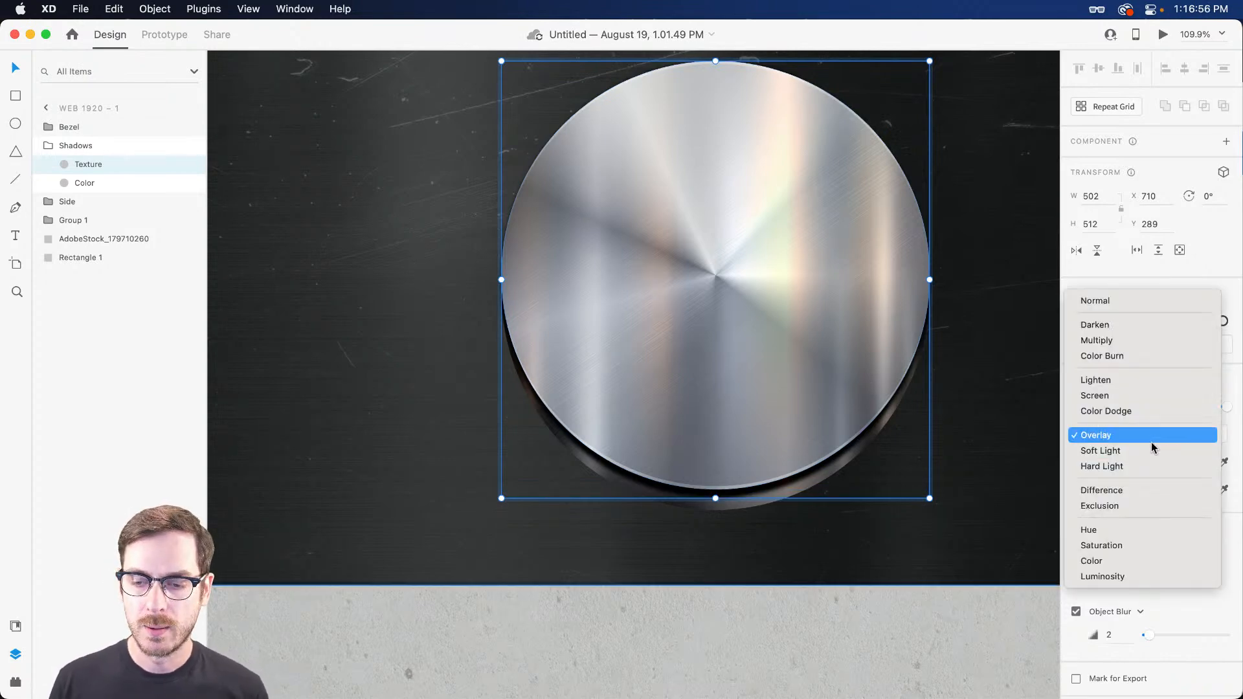
left_click(1114, 340)
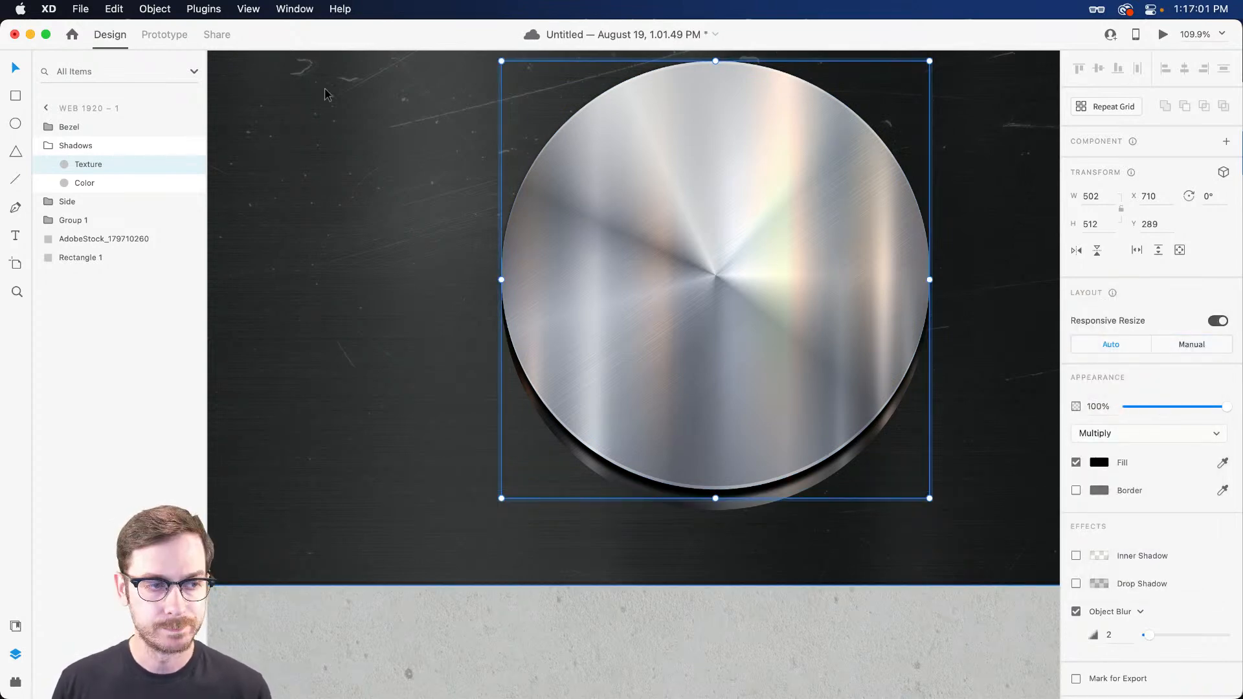
Stretch the Shadows group's Color circle downward to a height of 584 and set its blend mode to Multiply.
left_click(99, 183)
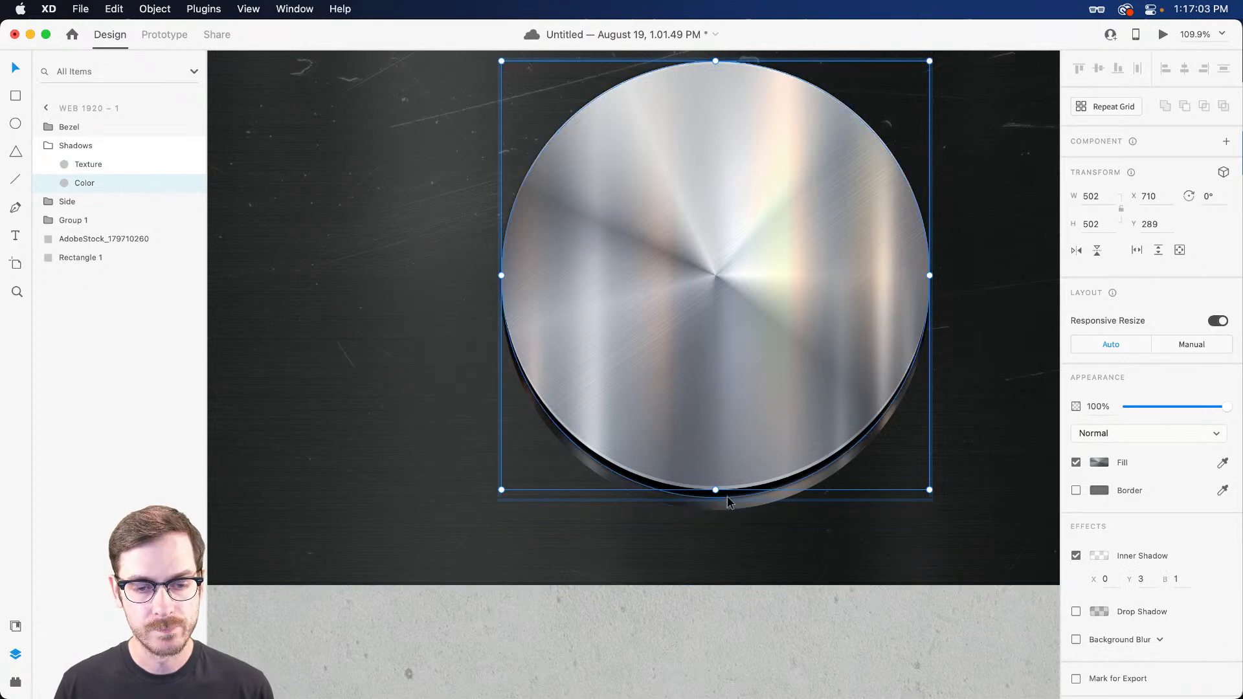
left_click_drag(716, 490, 724, 561)
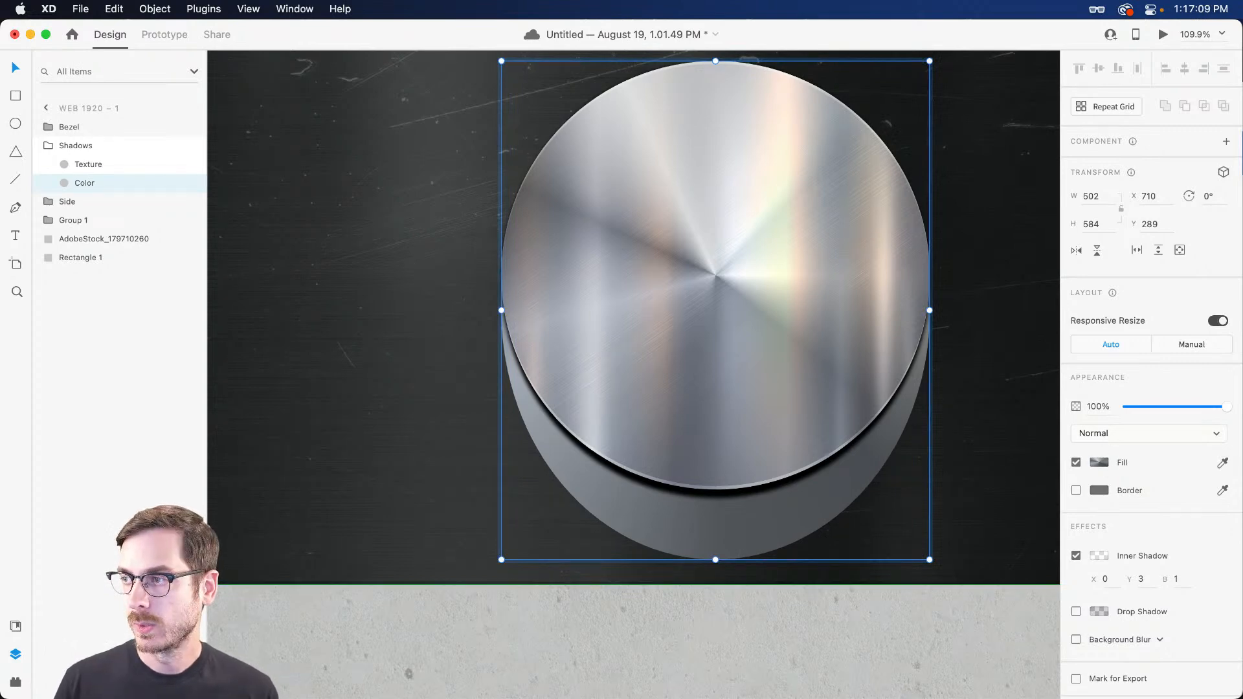
left_click(1113, 433)
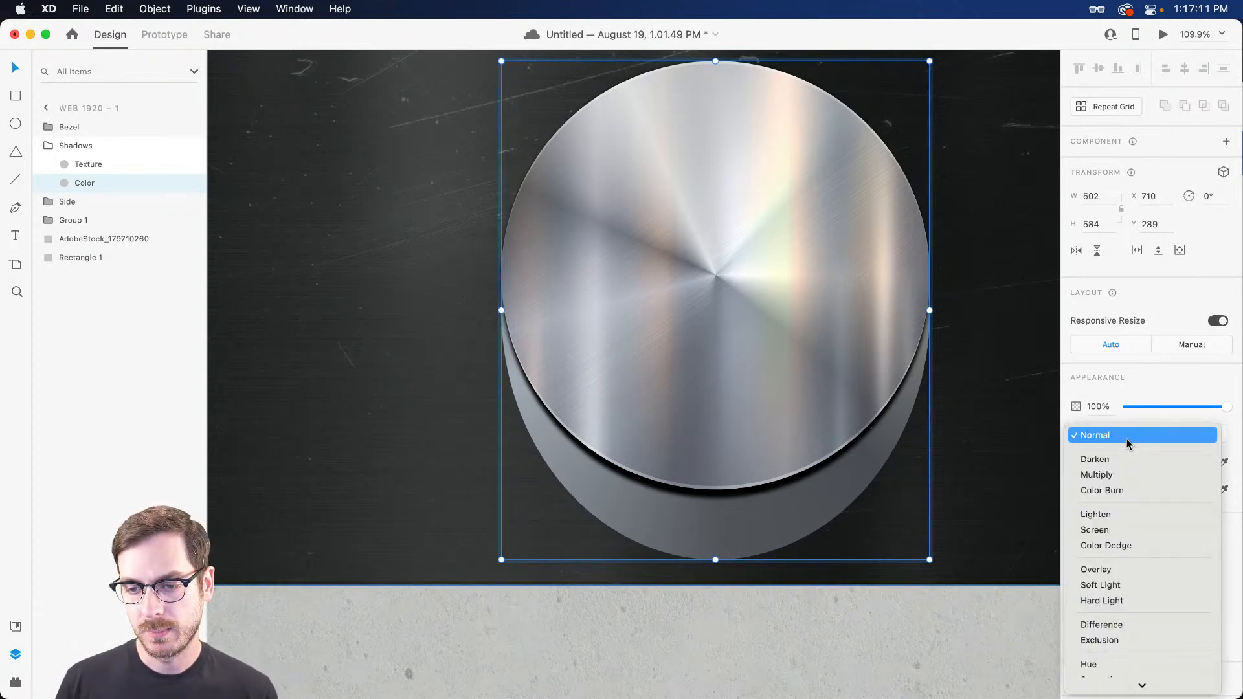
left_click(1128, 476)
Change the Shadows Color circle's fill from an angular gradient to a linear gradient.
left_click(1099, 462)
left_click(949, 358)
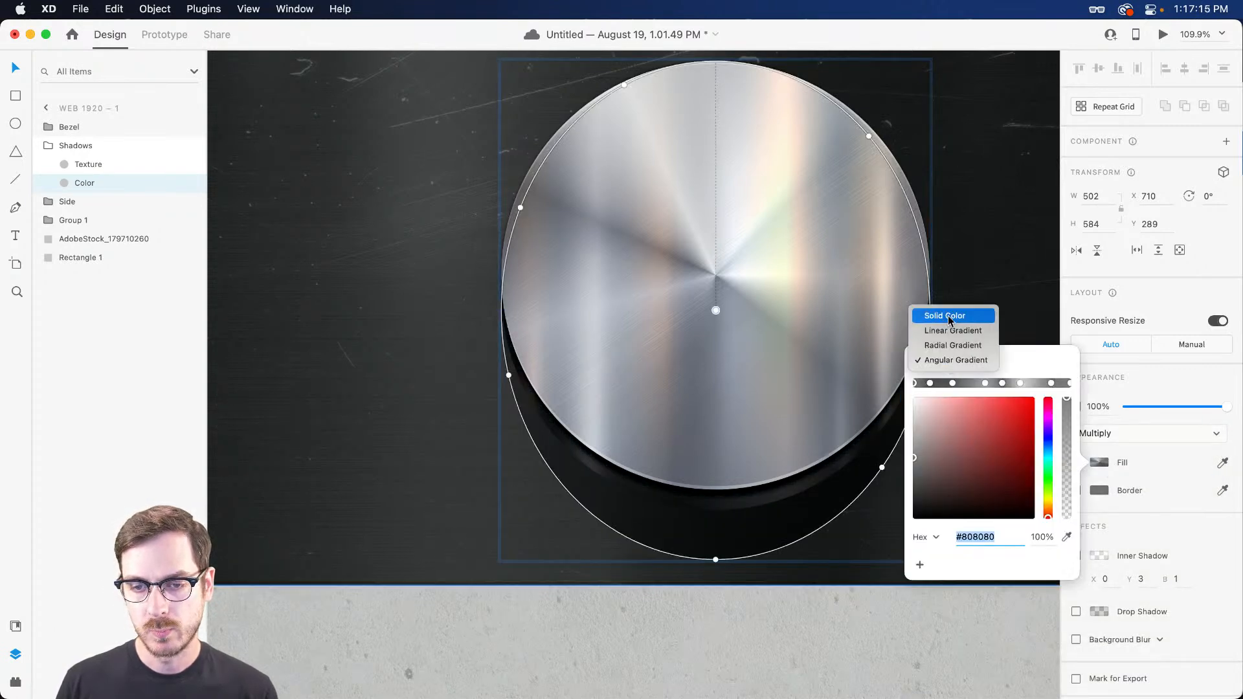
left_click(951, 318)
left_click(949, 366)
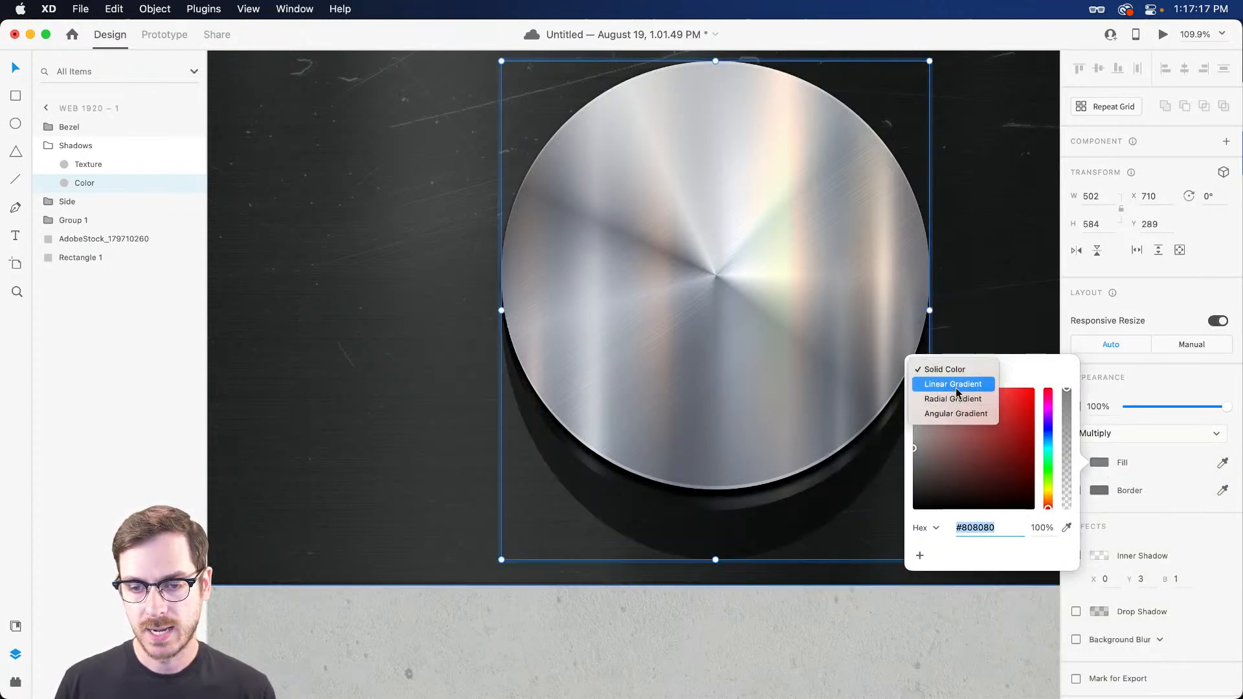
left_click(955, 391)
Add a stop about two-thirds down the Color circle's linear gradient and set the end stop to #151515 at 0% opacity.
scroll(733, 508, "down", 3)
scroll(734, 486, "down", 4)
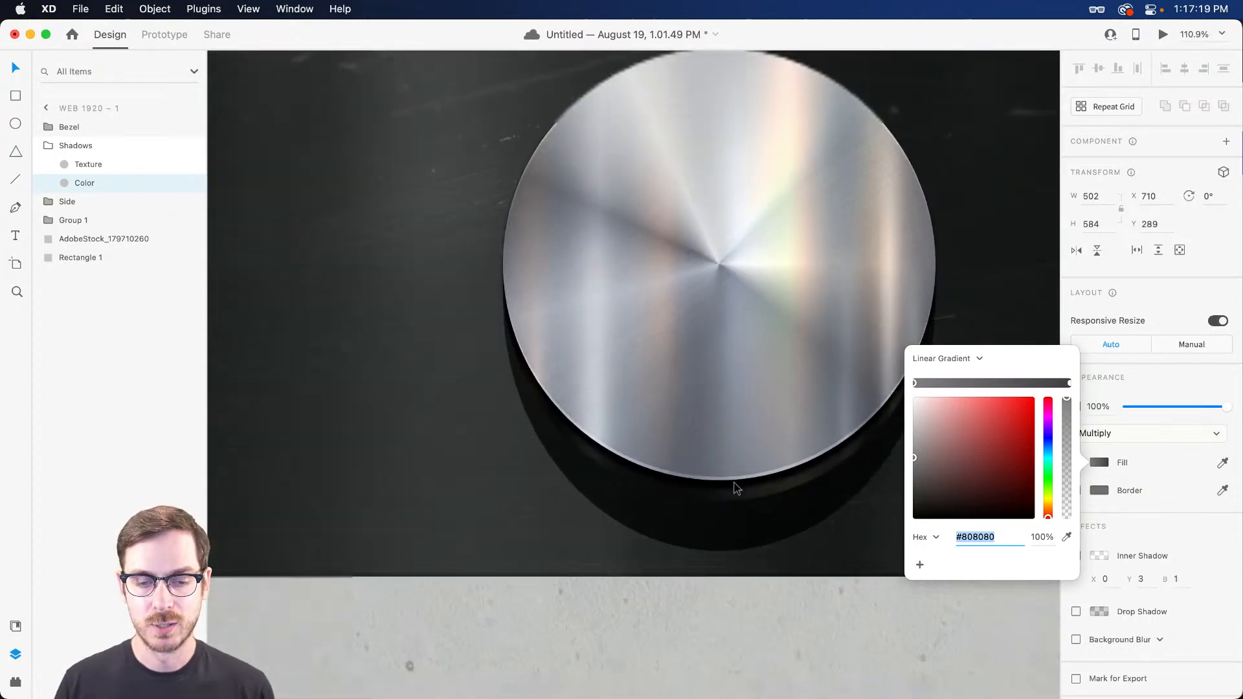
scroll(745, 487, "right", 1)
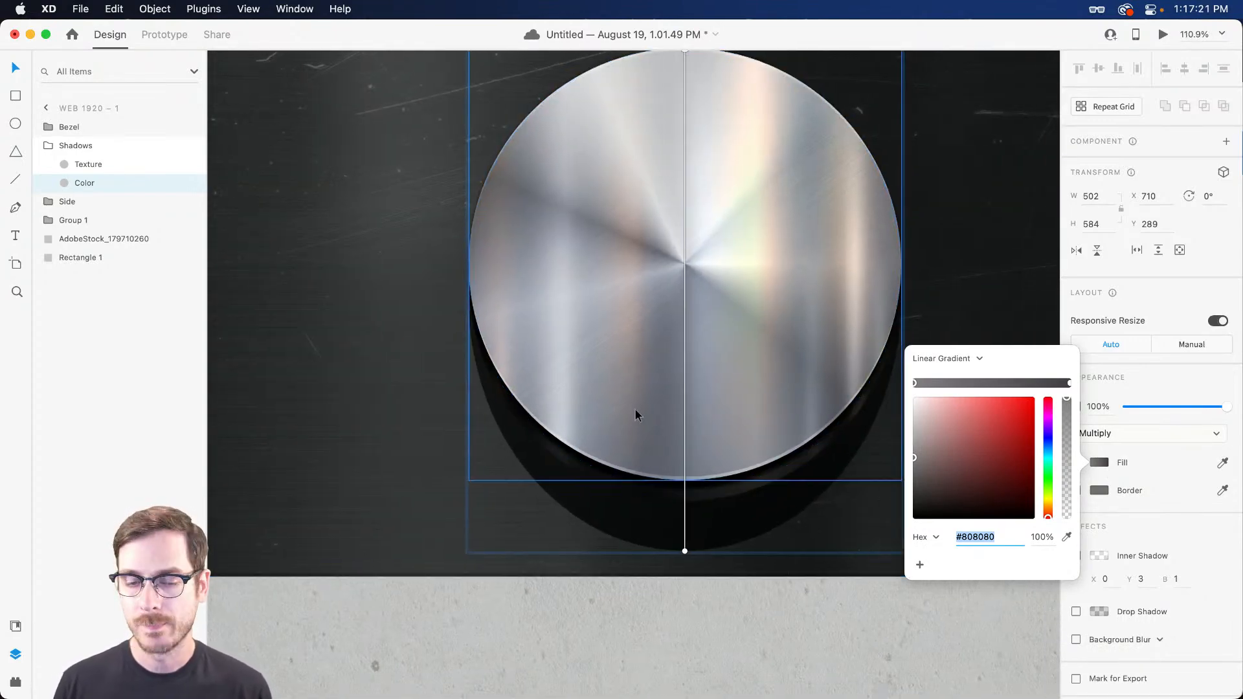
left_click(685, 382)
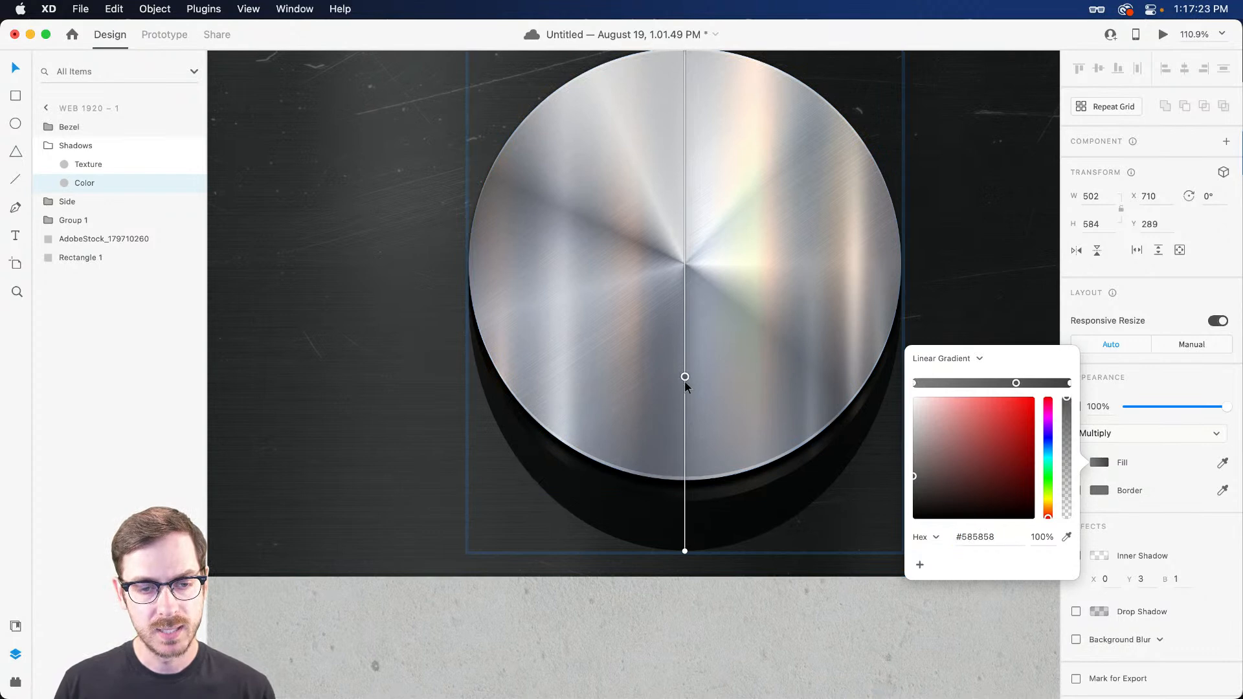
left_click_drag(927, 486, 910, 515)
left_click(1068, 384)
left_click(1067, 493)
left_click_drag(1067, 494, 1060, 539)
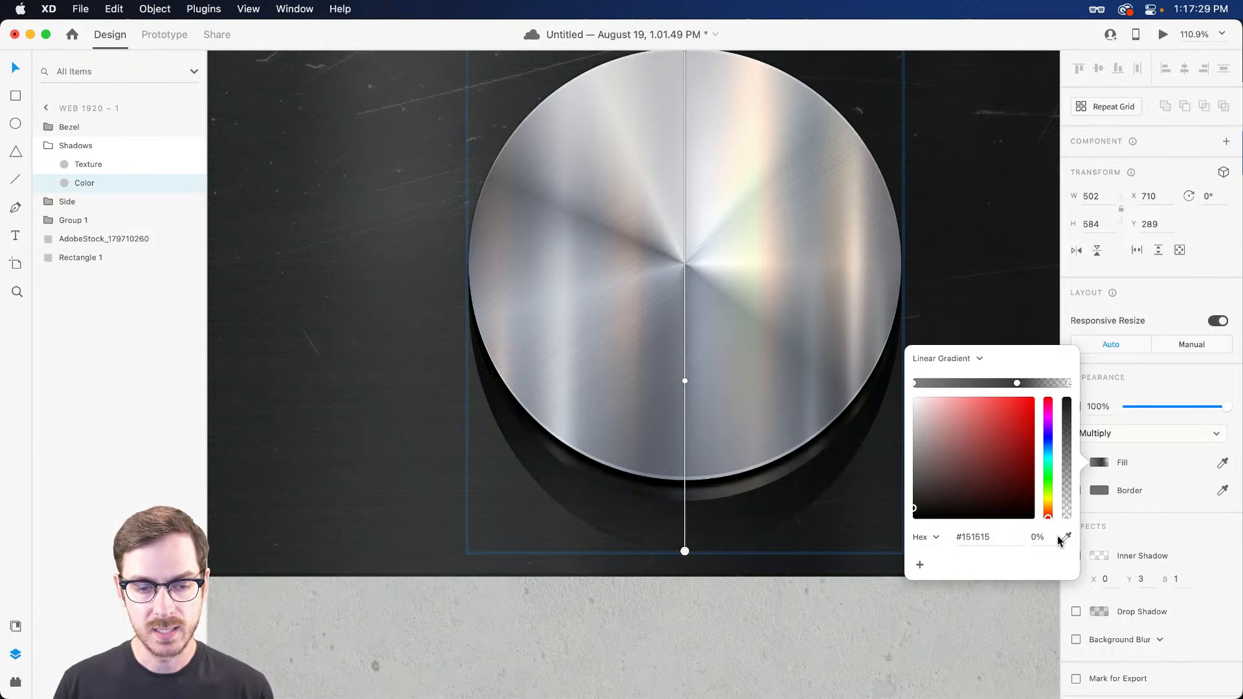
left_click(1157, 540)
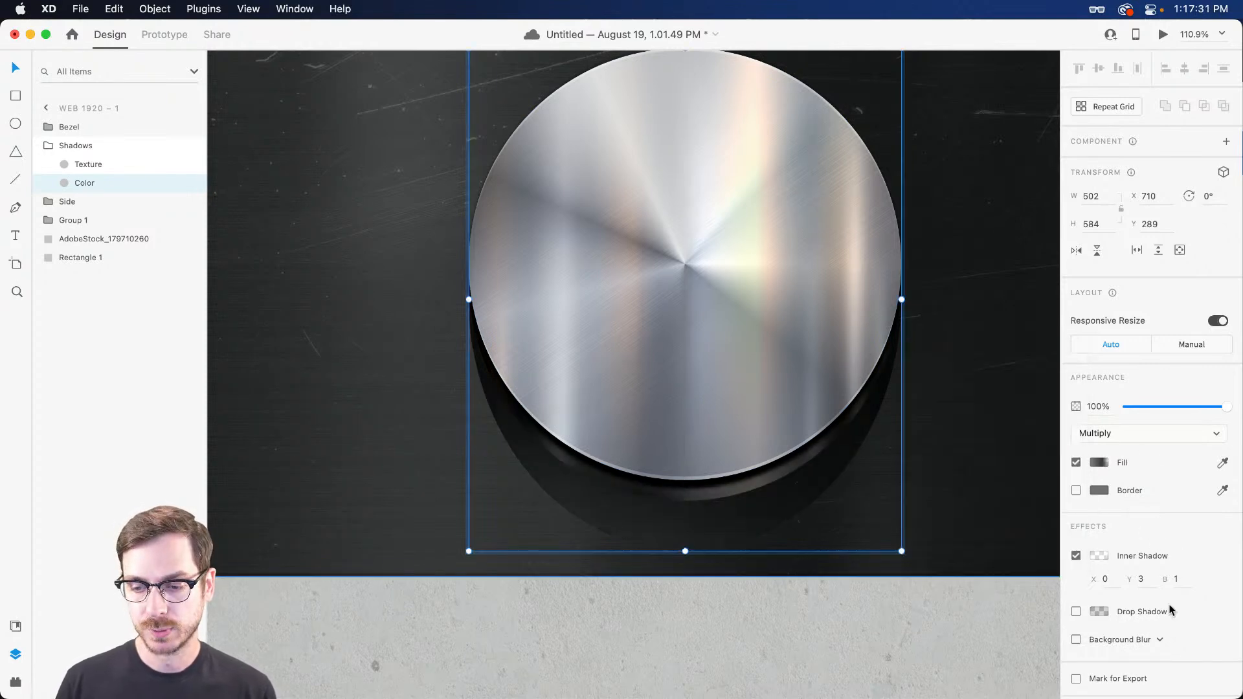
Replace the Shadows Color circle's inner shadow with an Object Blur of 8.
left_click(1076, 555)
left_click(1160, 612)
left_click(1104, 627)
left_click(1076, 611)
type("8")
key("Return")
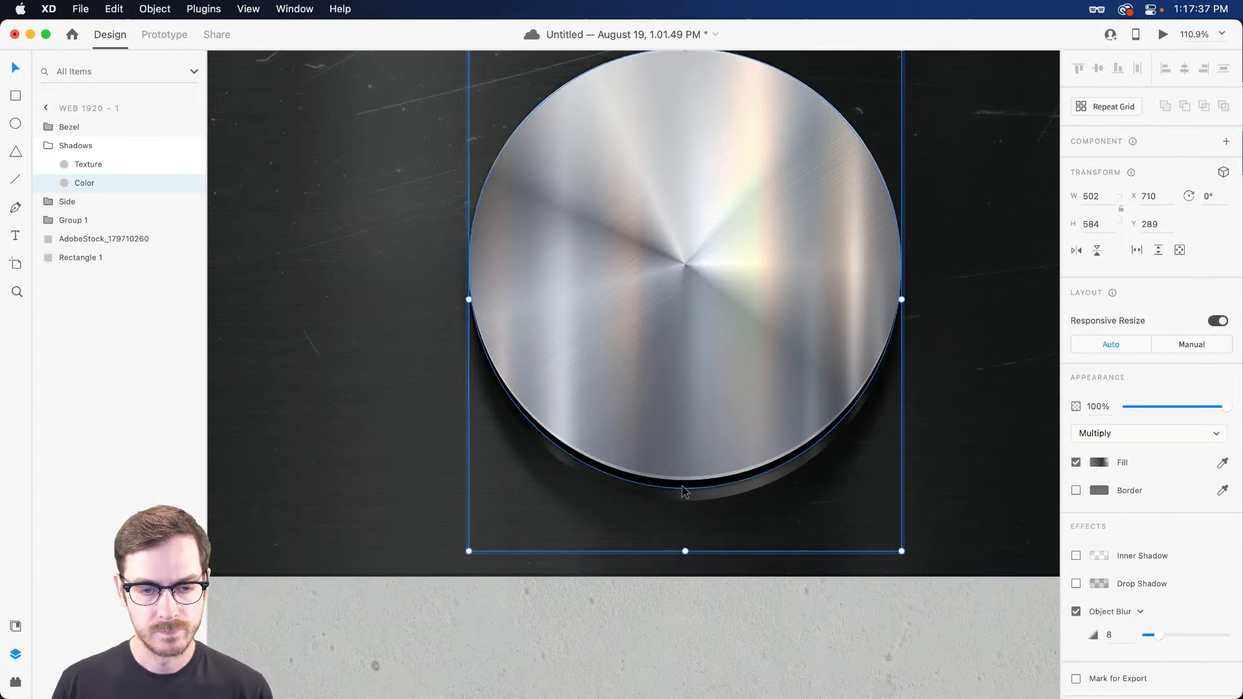
Change the Shadows Texture circle's fill to a linear gradient and add a stop about four-fifths of the way down.
left_click(684, 491)
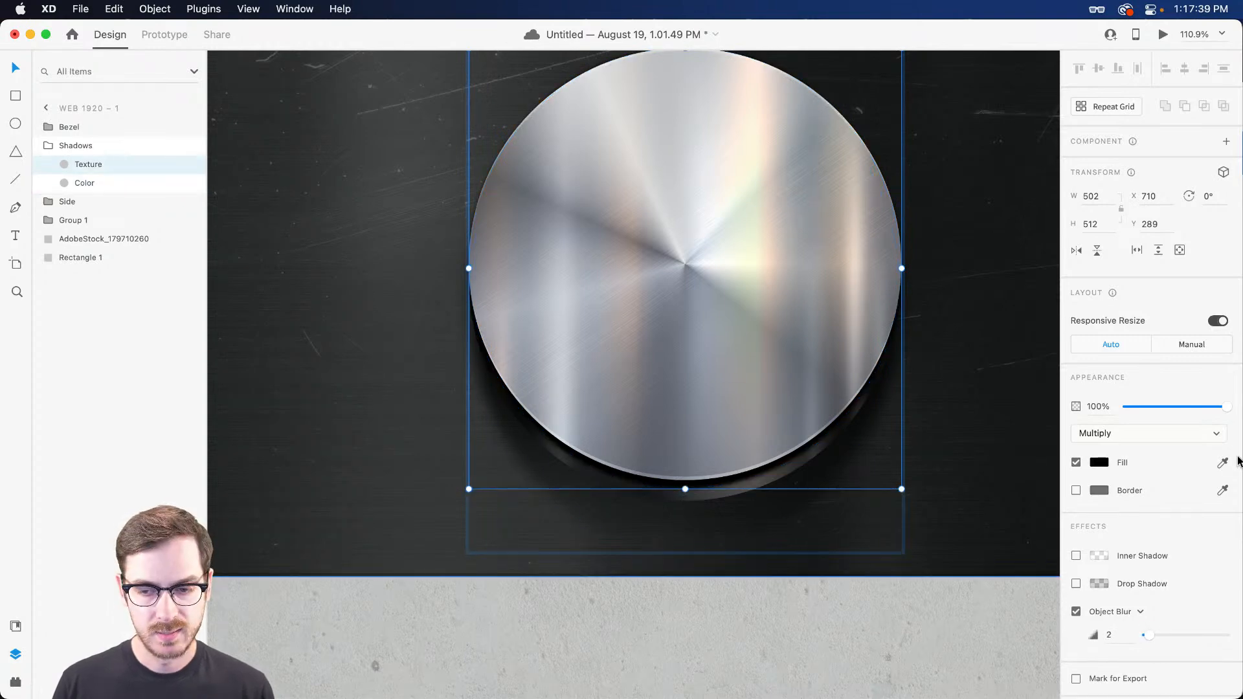
left_click(1099, 463)
left_click(944, 368)
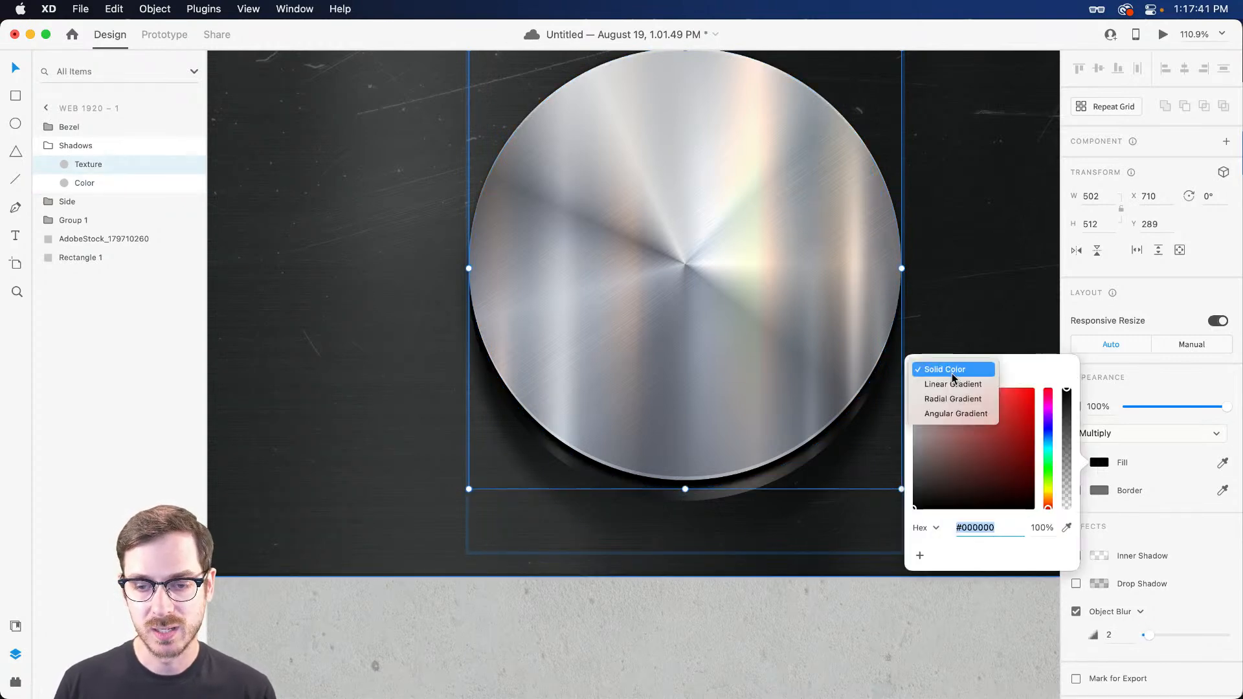
left_click(951, 382)
left_click(685, 371)
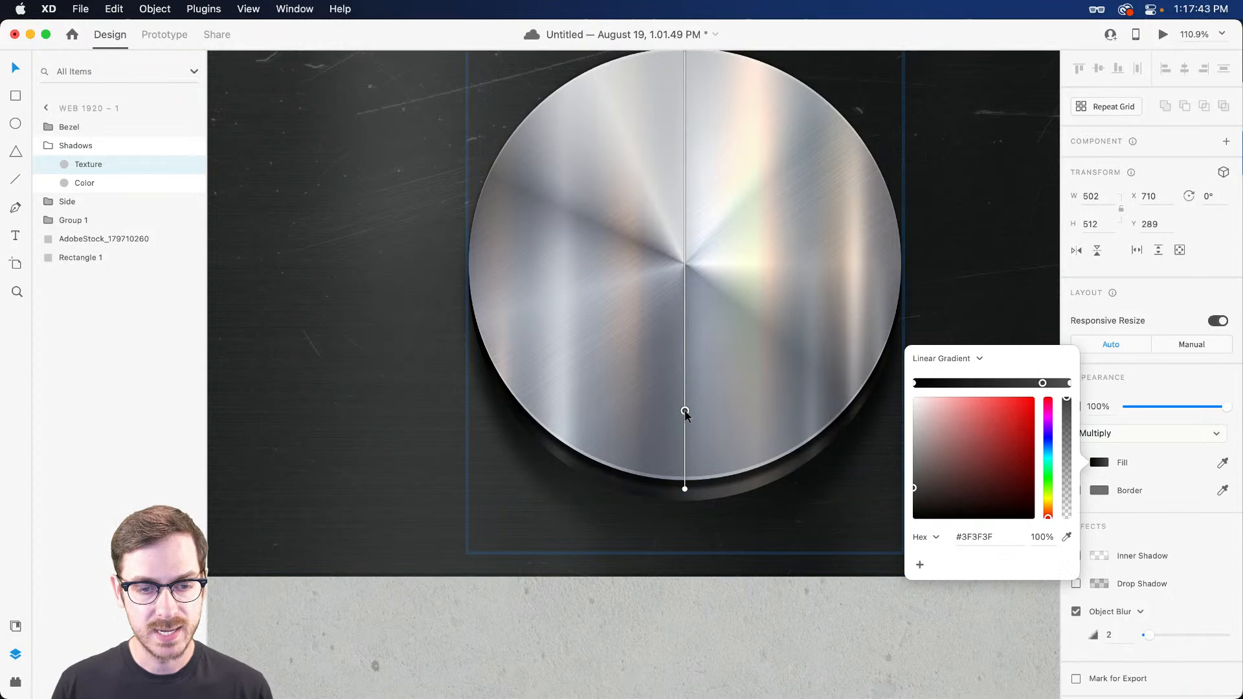
Set the end stop of the Texture circle's linear gradient to #141414 at 4% opacity.
left_click(685, 489)
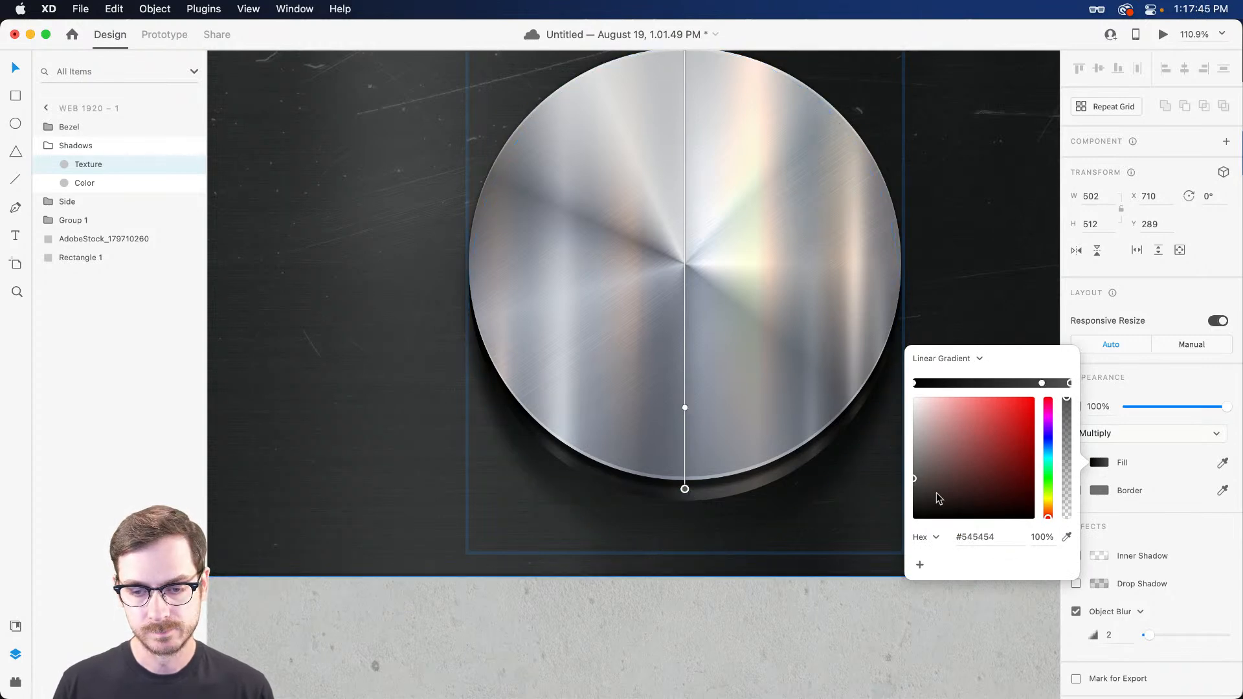
left_click_drag(939, 498, 909, 509)
left_click_drag(1064, 466, 1065, 517)
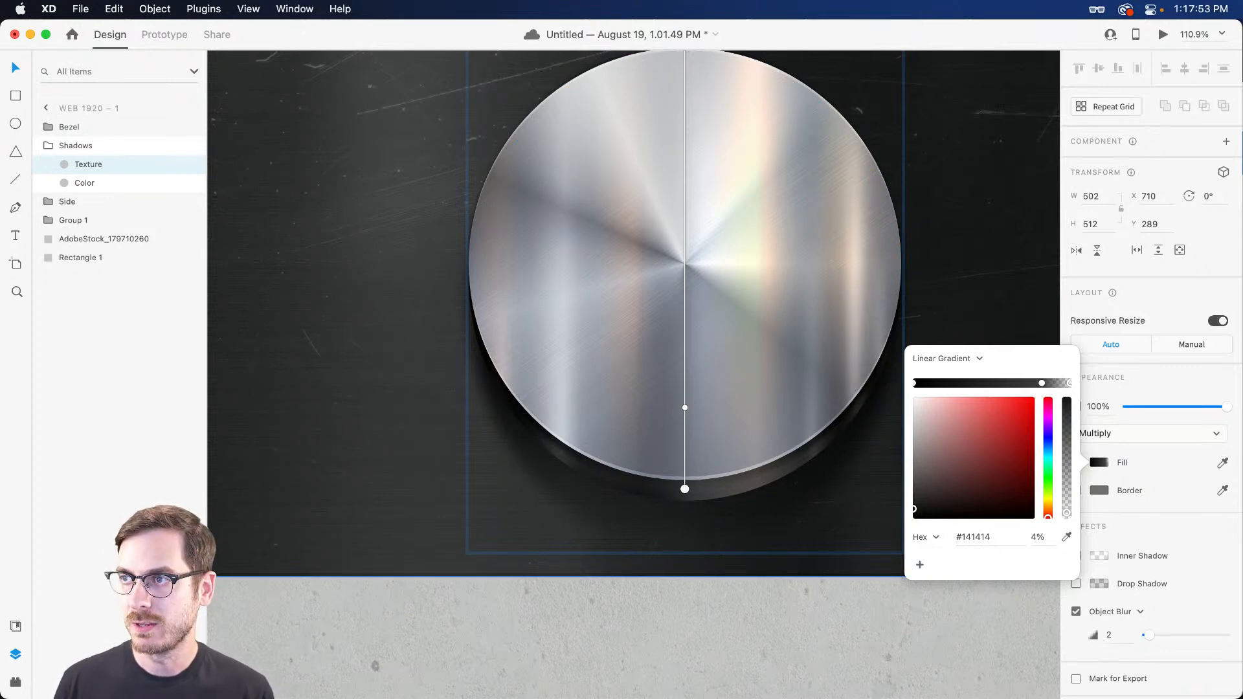
left_click(1164, 388)
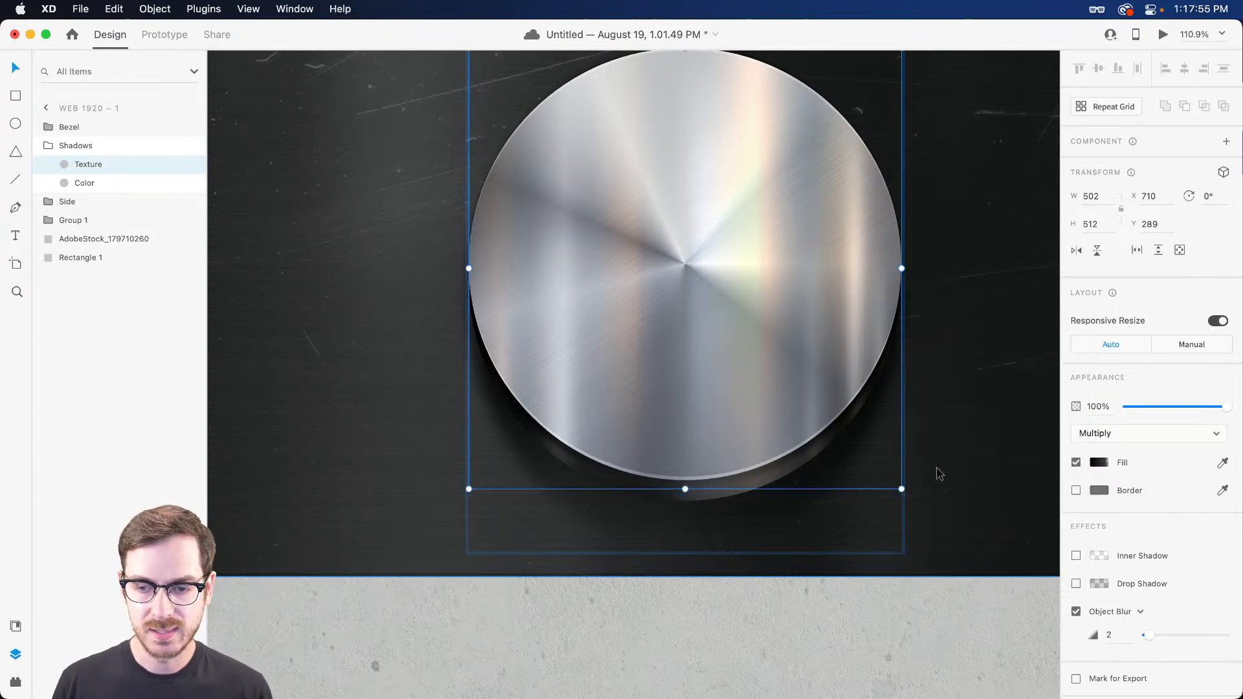
left_click(76, 145)
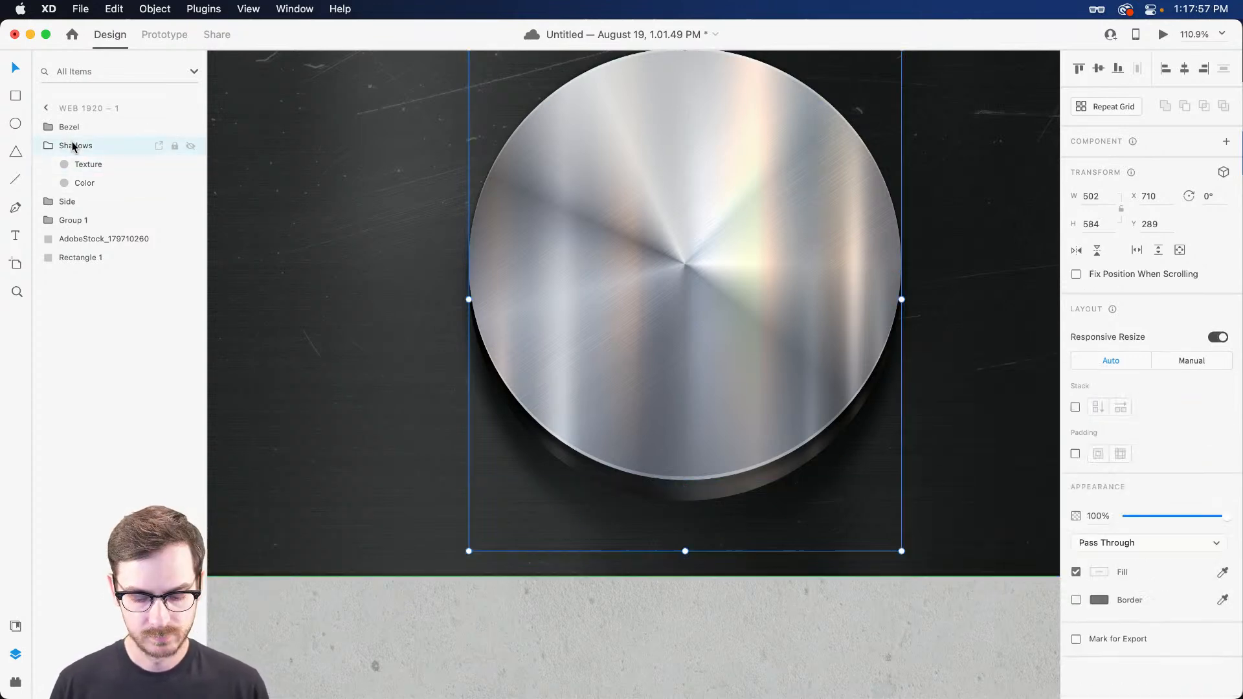
key("super+bracketleft")
key("super+bracketright")
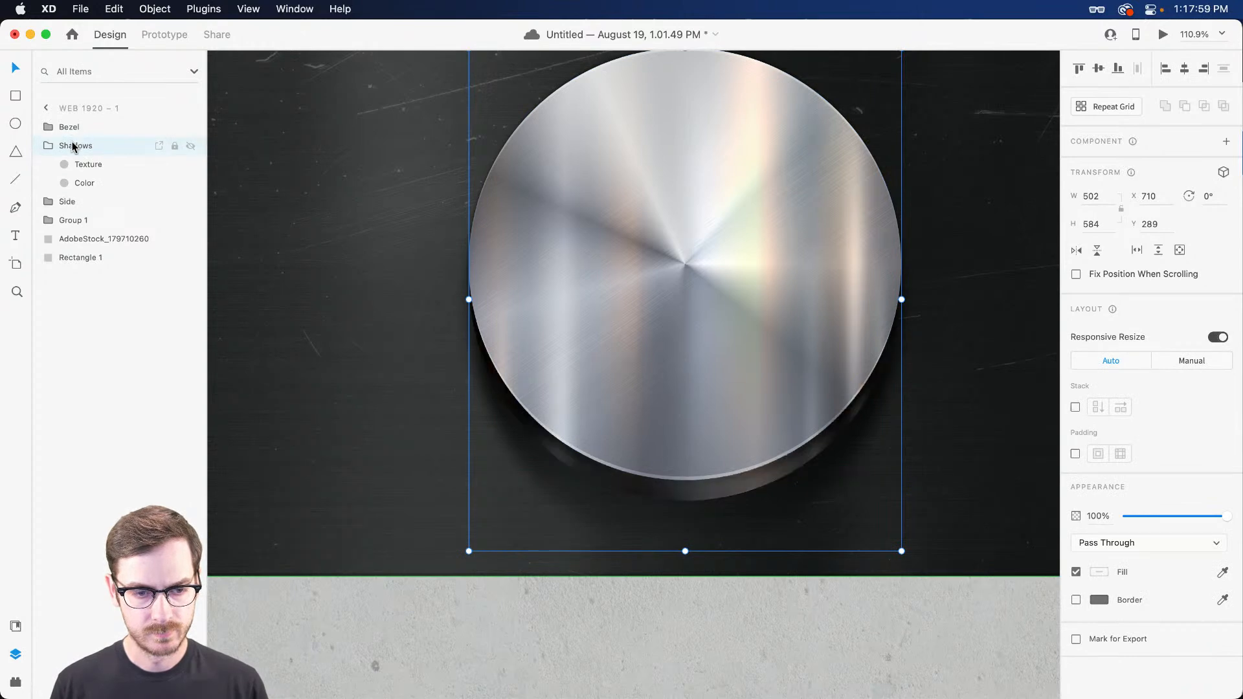
Set the start stop of the Shadows Color circle's linear gradient to #000000 at 0% opacity.
left_click(83, 184)
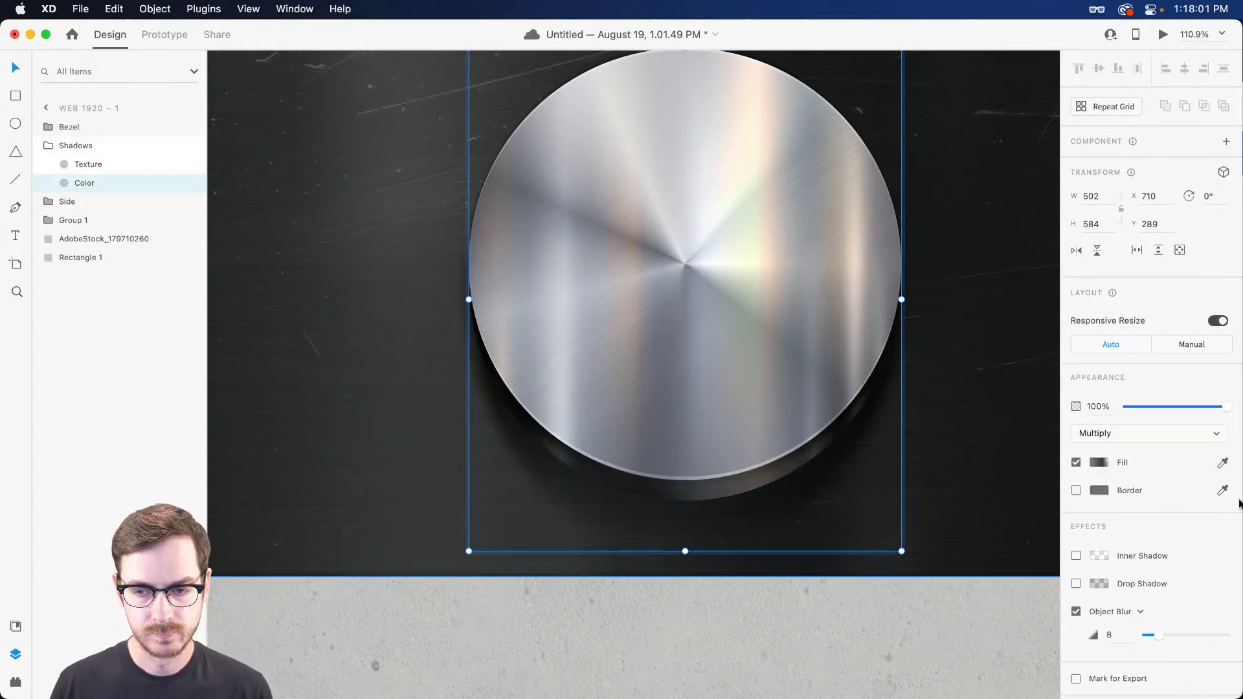
left_click(1099, 463)
left_click(912, 384)
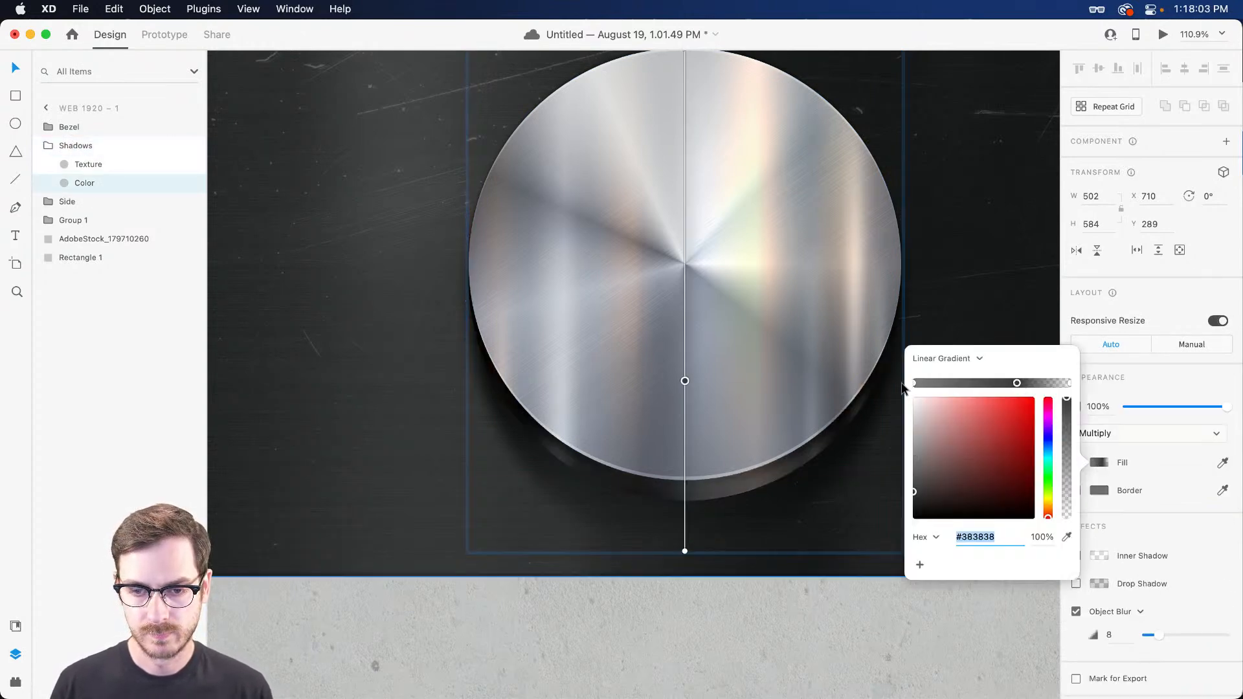
left_click_drag(946, 494, 914, 518)
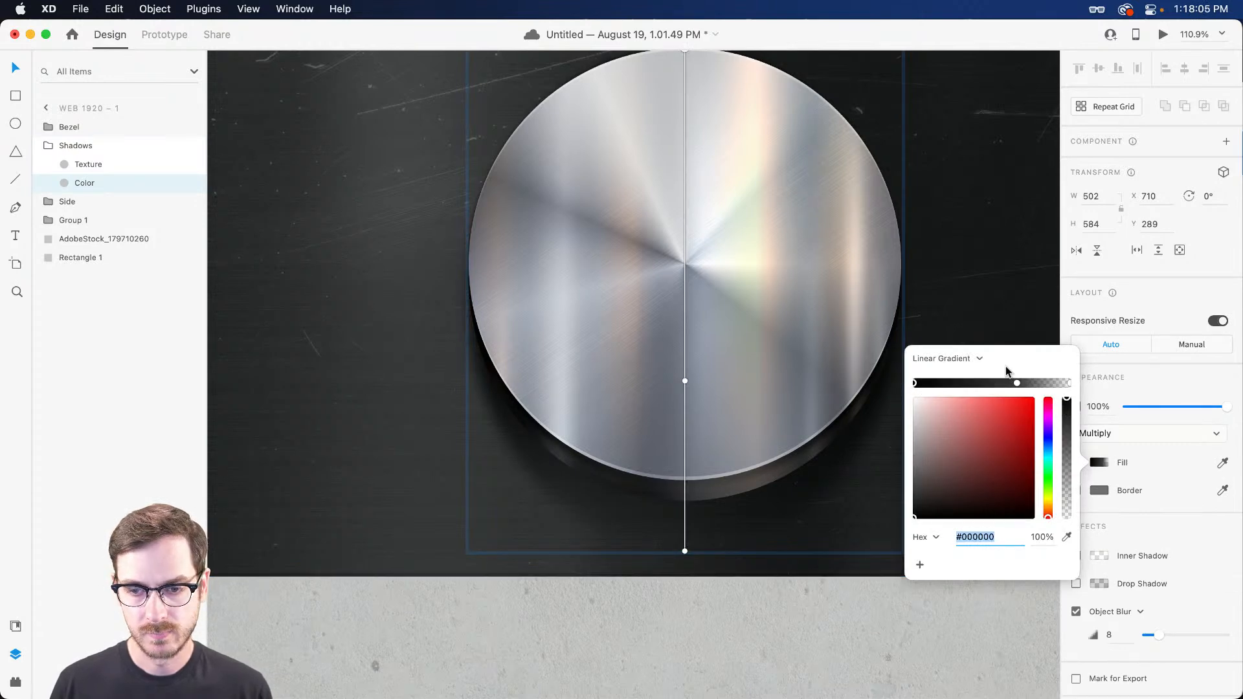
left_click_drag(1067, 451, 1068, 523)
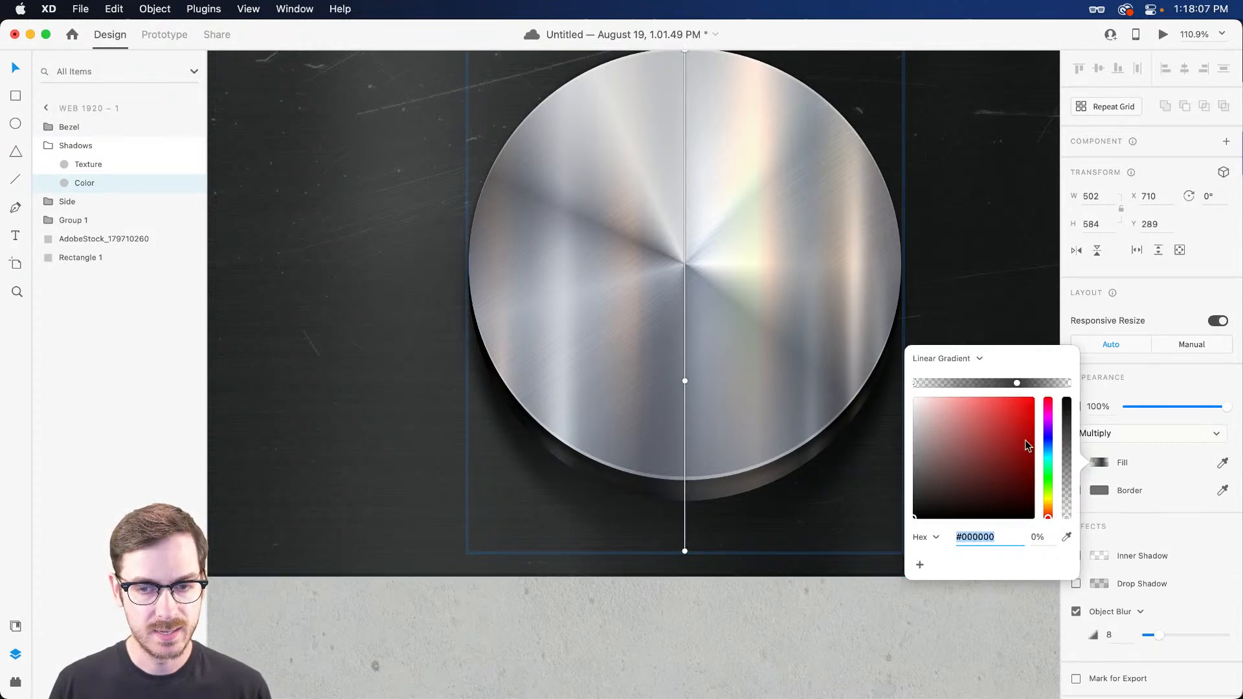
Set the middle stop of the Color circle's linear gradient to #1F1F1F at 46% opacity.
left_click(1017, 383)
left_click_drag(921, 495, 898, 508)
left_click_drag(1067, 402, 1060, 470)
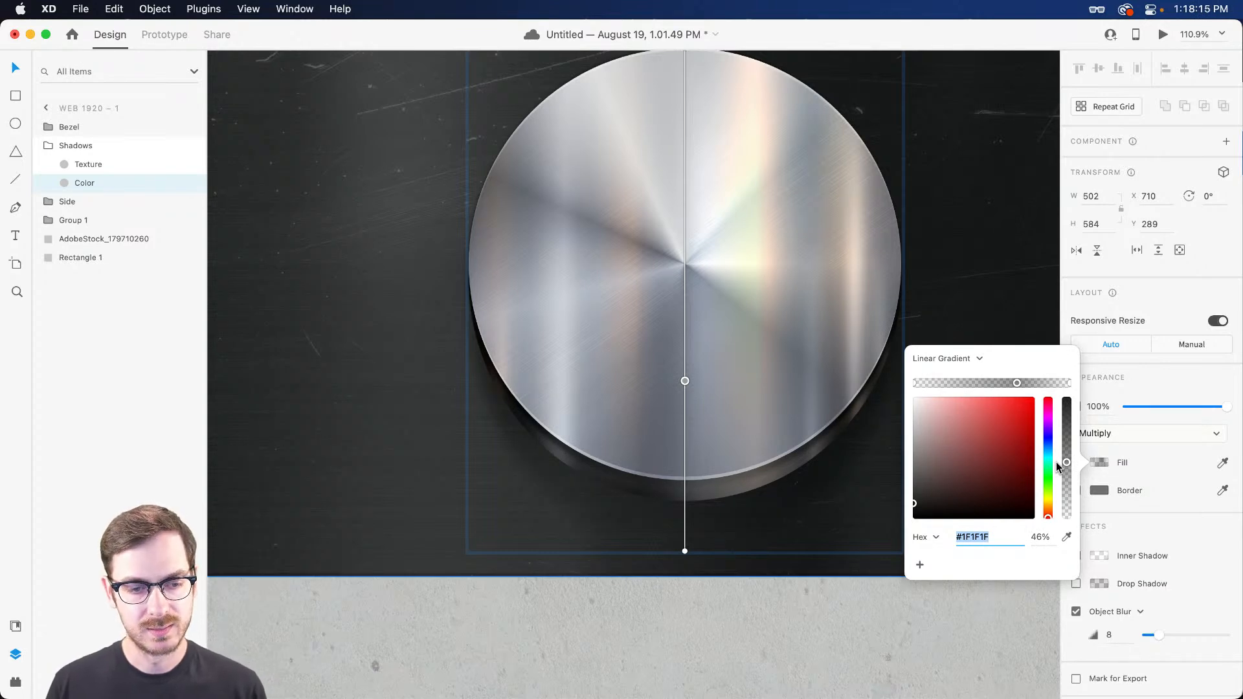
left_click(1173, 391)
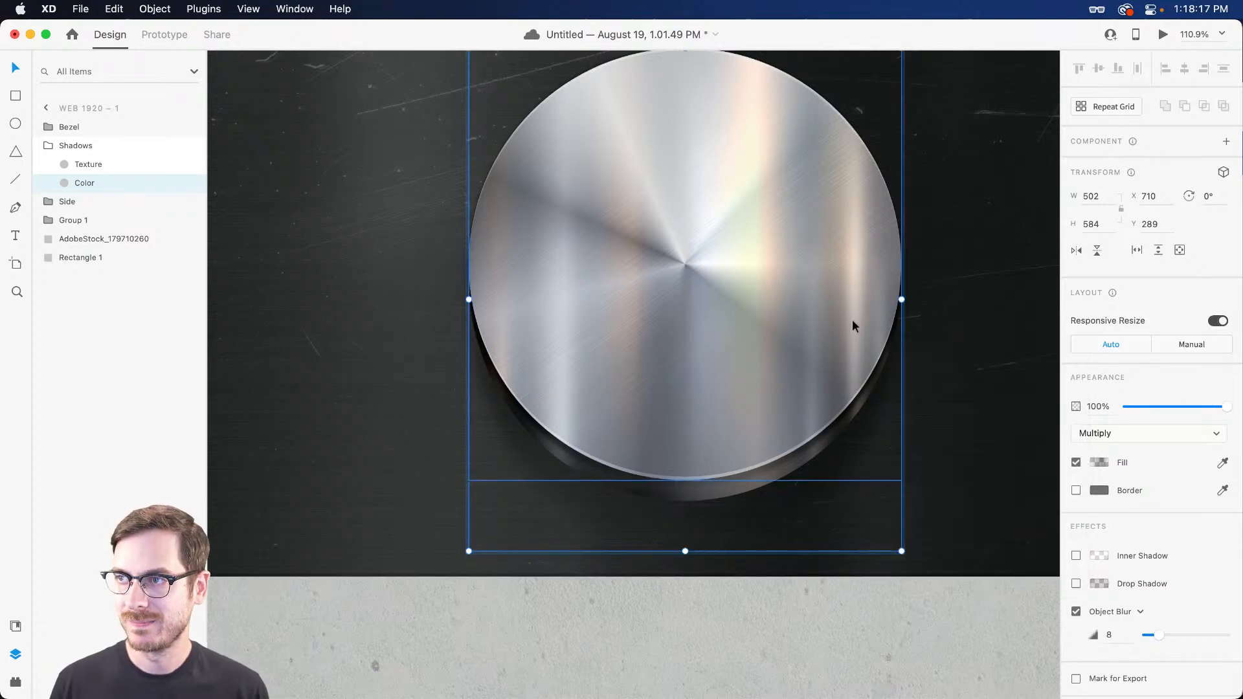
Hide the Shadows group.
left_click(97, 146)
left_click(191, 147)
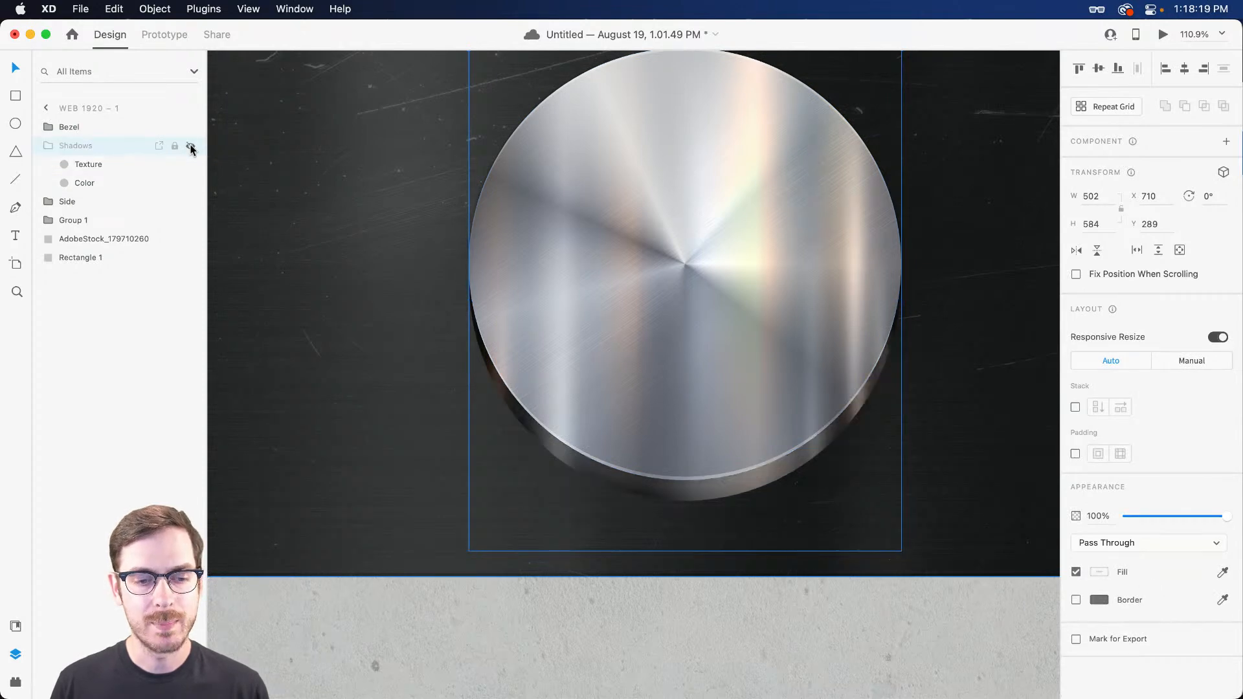
scroll(558, 259, "up", 2)
left_click(1009, 278)
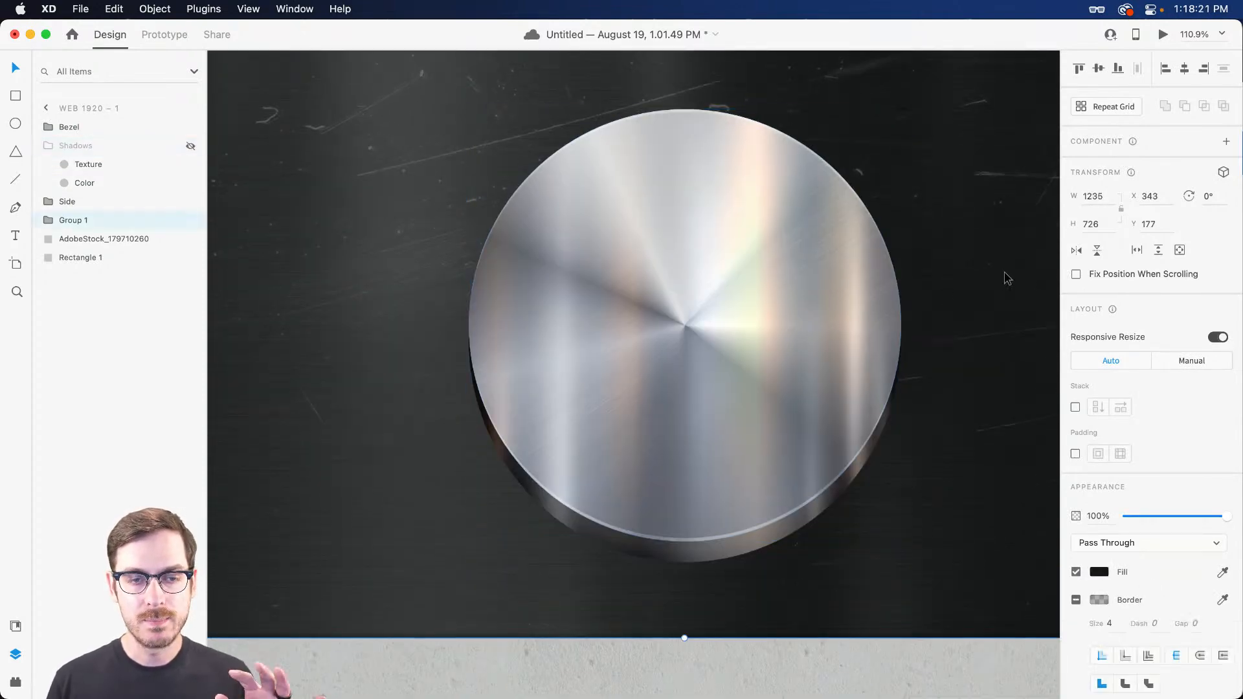
Draw a circle about 466 px wide from the centre of the Bezel, leaving an even metal ring around it.
left_click(665, 263)
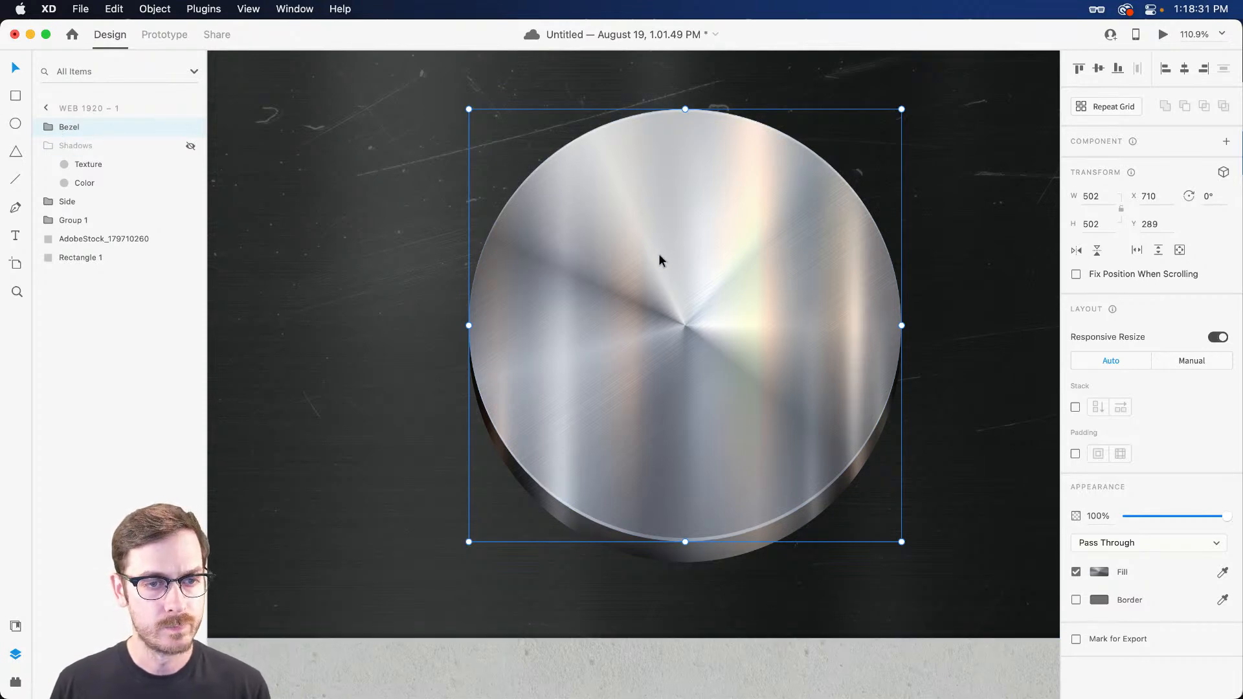
key("e")
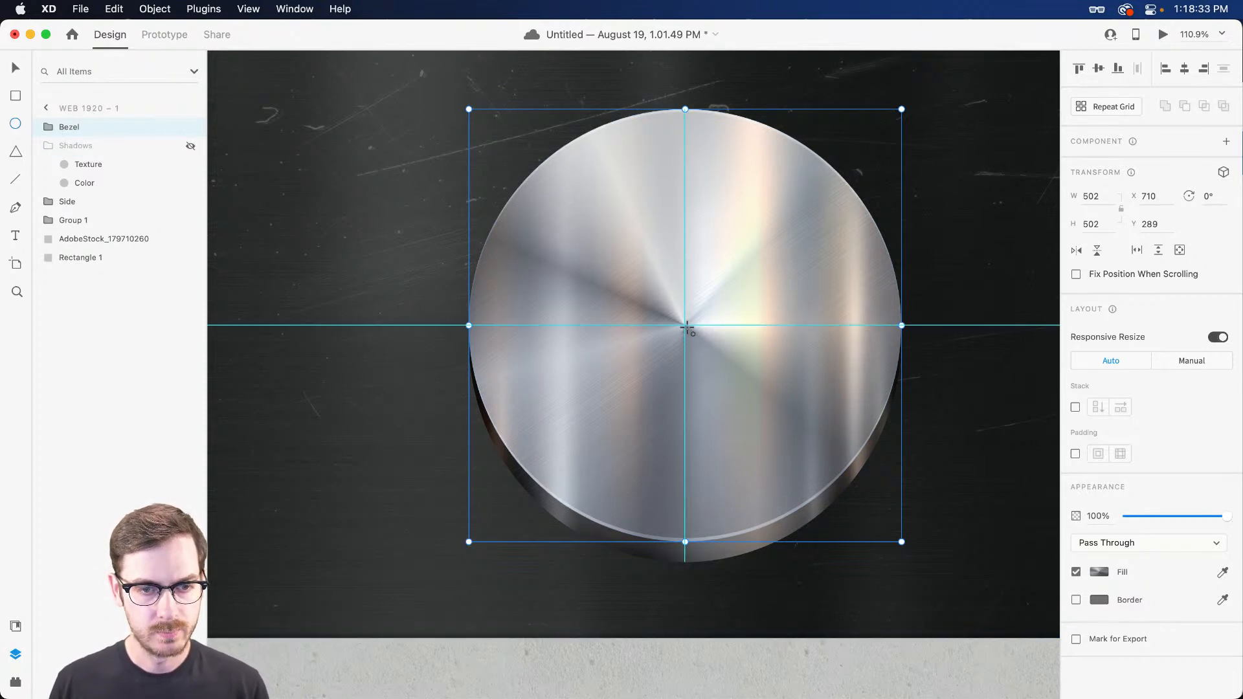
left_click_drag(685, 325, 933, 125)
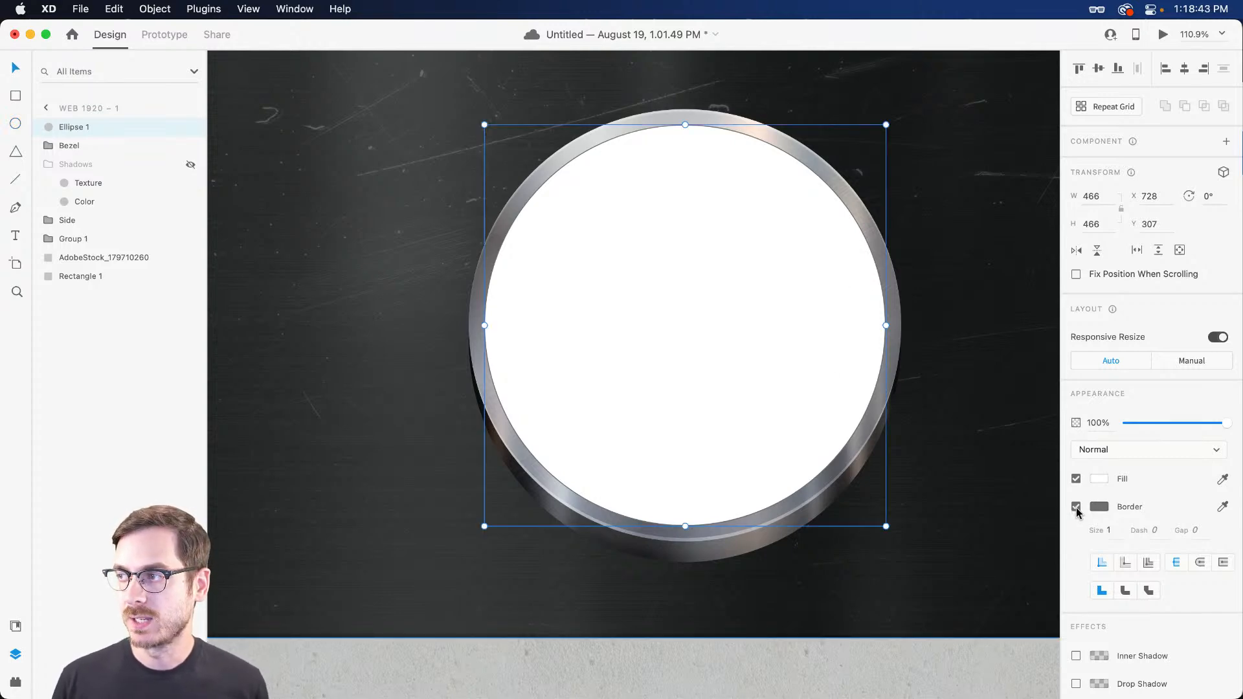
Fill the new circle with a solid near-black that has a slight cool tint.
left_click(1100, 480)
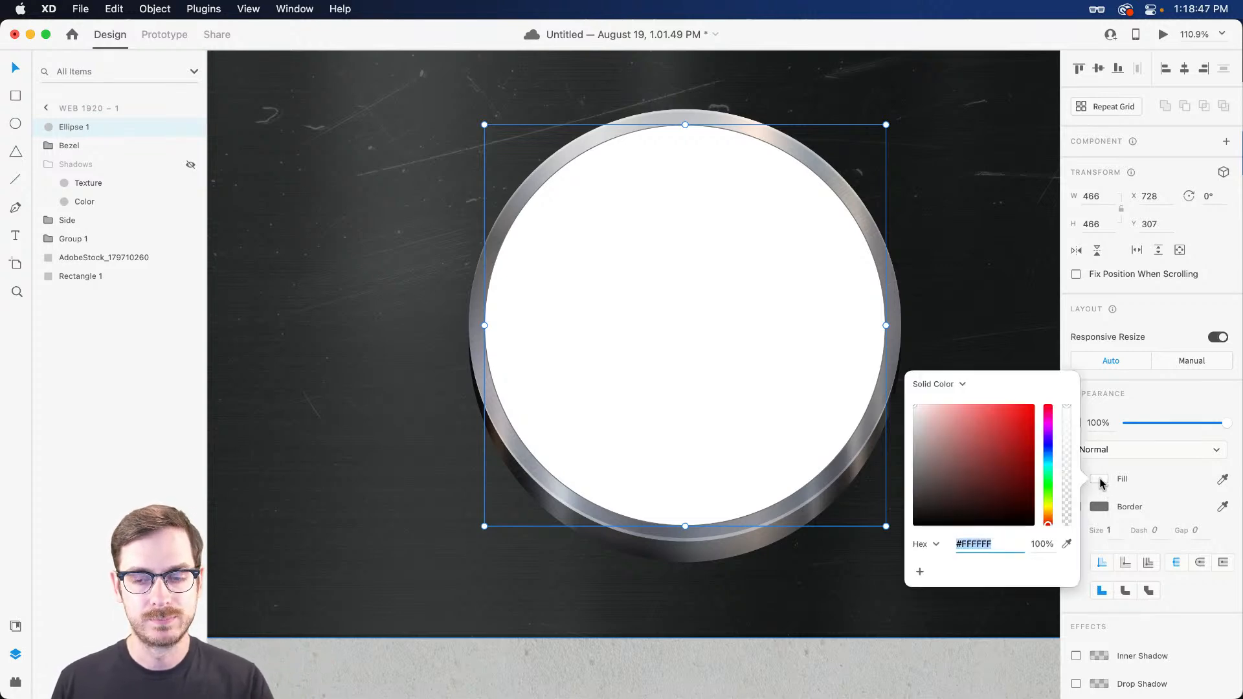
left_click_drag(967, 497, 930, 507)
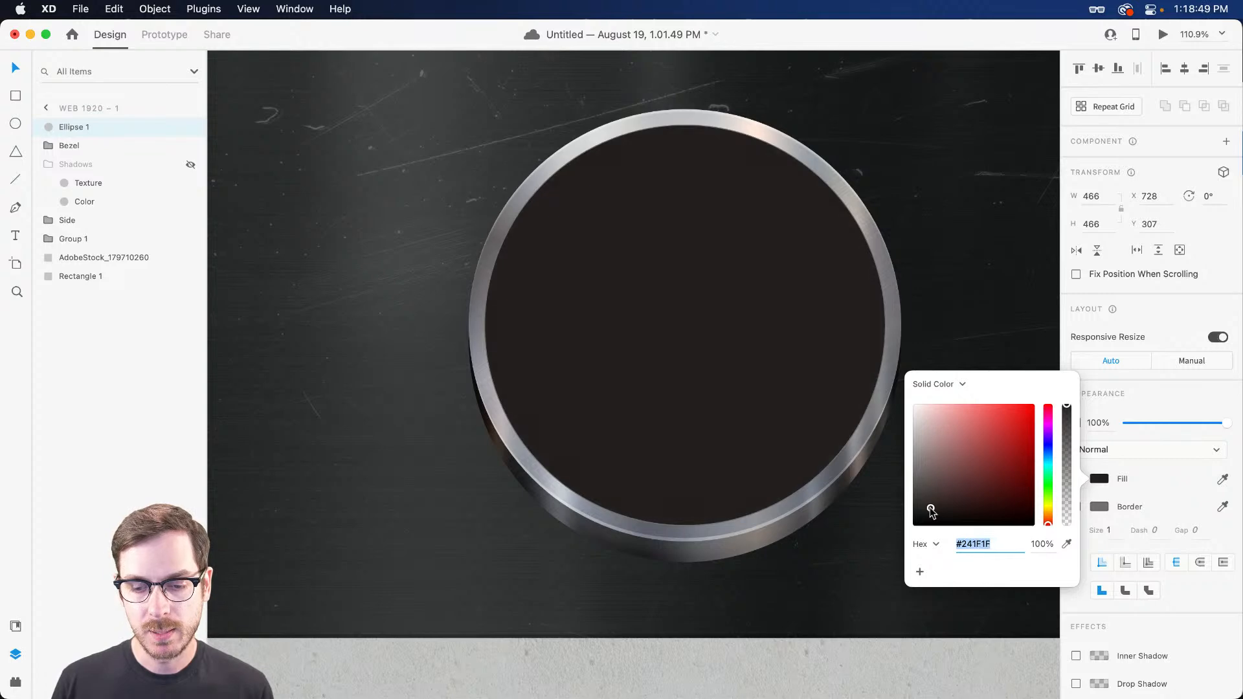
left_click(1048, 457)
left_click_drag(934, 513, 926, 513)
left_click(1172, 410)
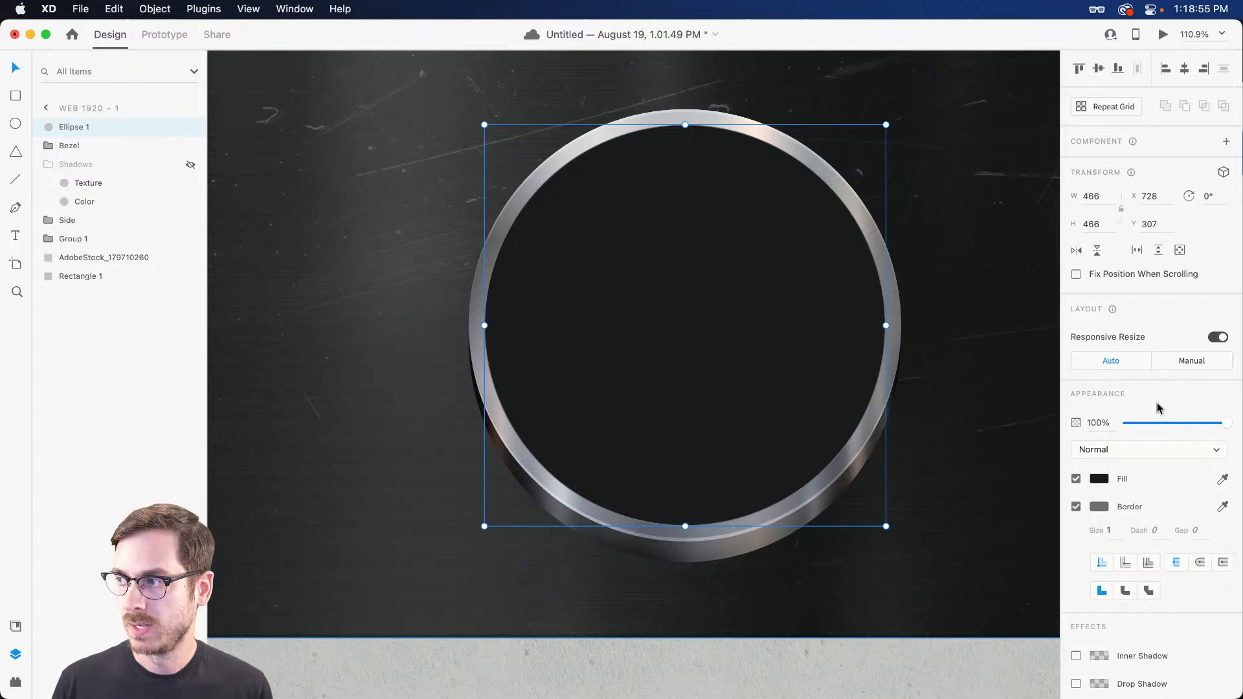
Give the dark circle an outer border of size 3 in #000000 at 25% opacity.
left_click(1099, 509)
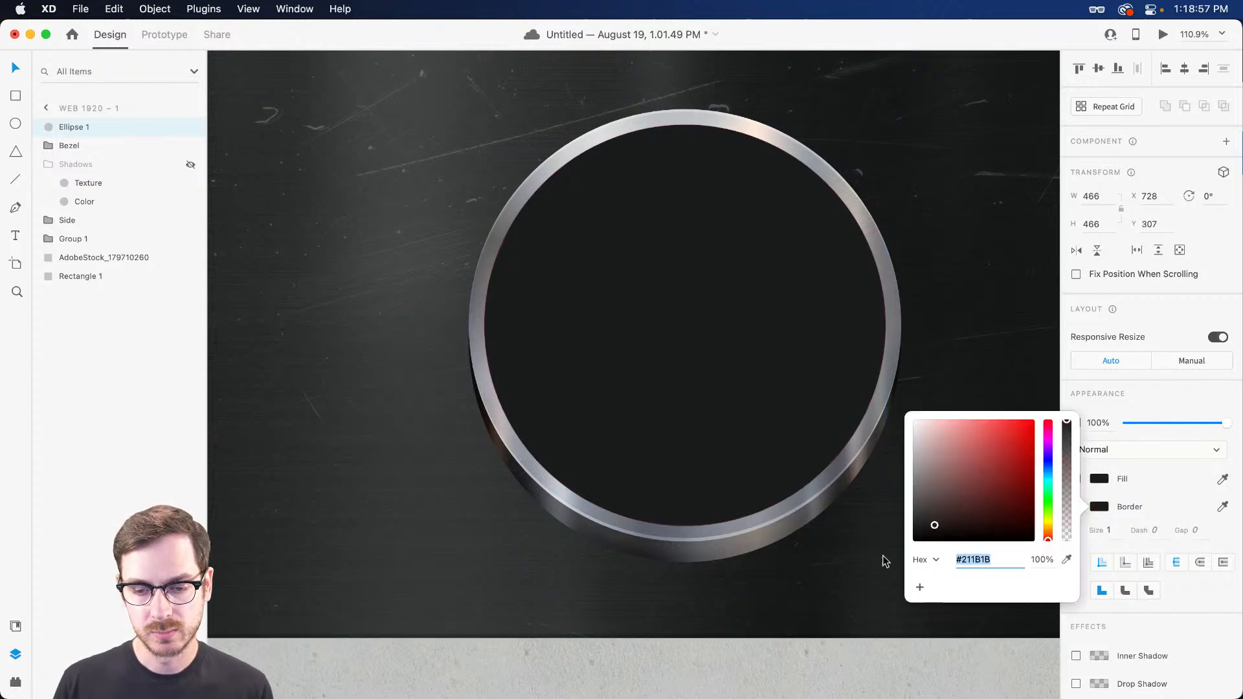
left_click(1125, 565)
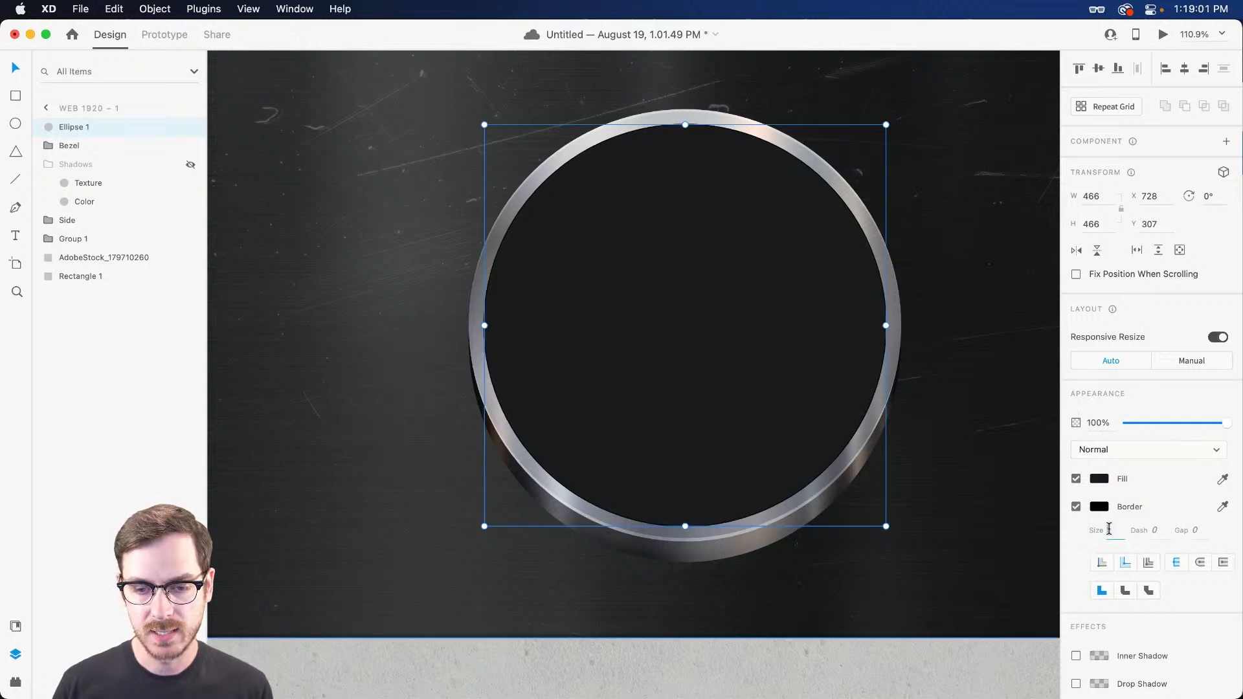
key("Up")
key("Up")
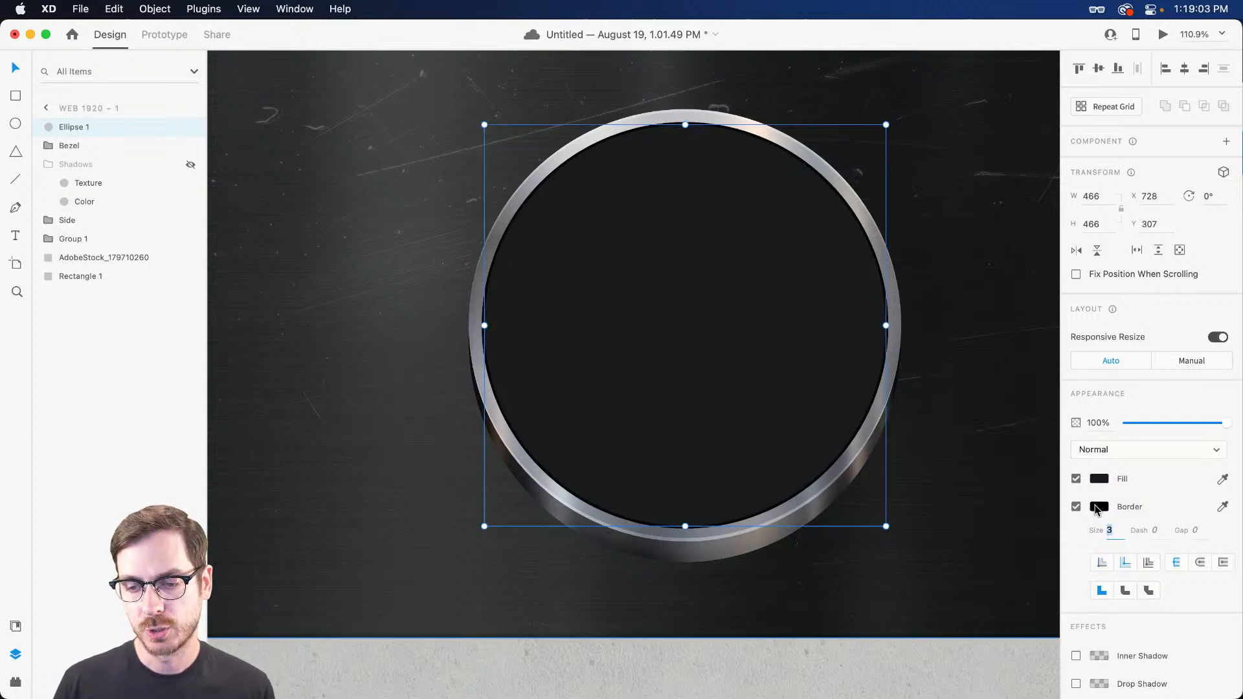
left_click(1099, 507)
left_click_drag(1069, 427, 1065, 516)
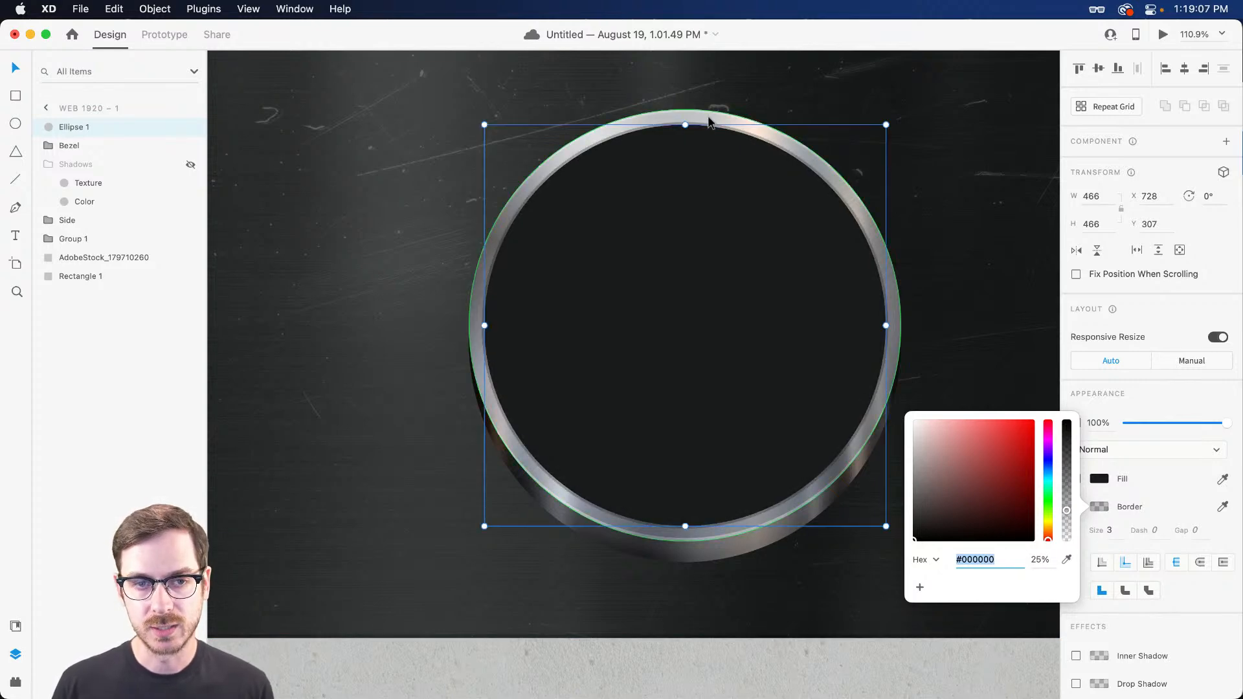
scroll(733, 110, "up", 10)
left_click(1174, 388)
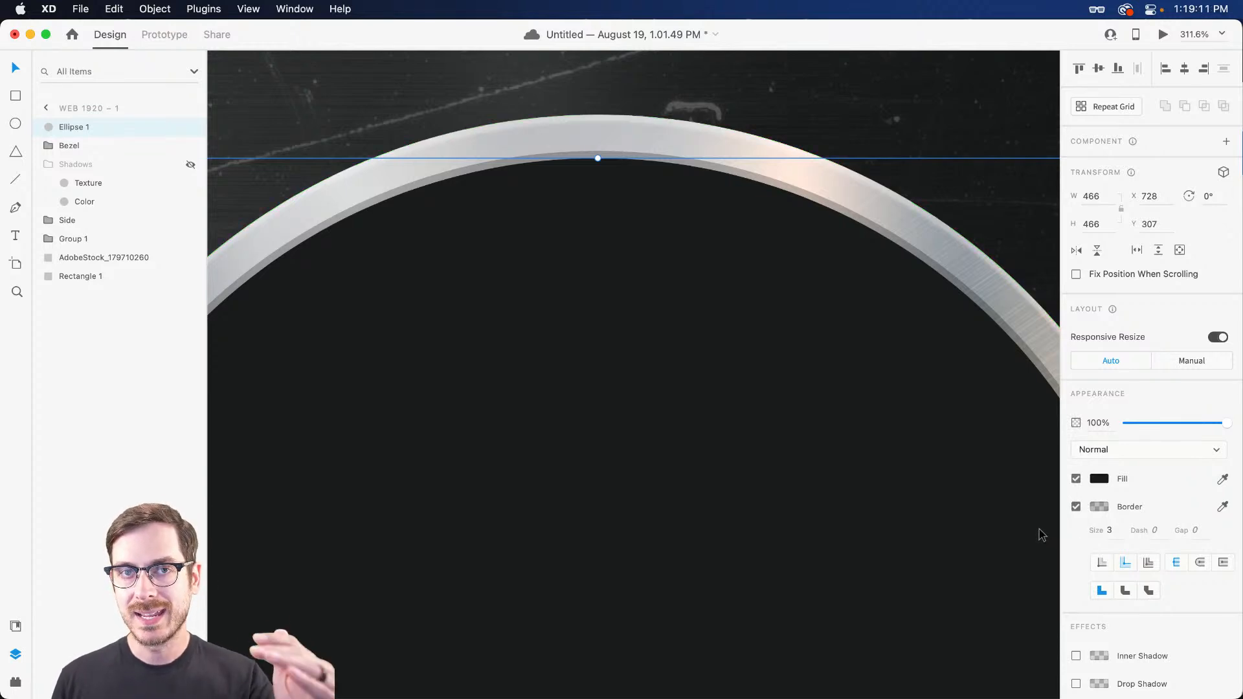
Compare the inner rim of the bezel with and without the dark circle's border.
left_click(1076, 508)
left_click(1076, 508)
left_click(1076, 508)
left_click(1077, 509)
left_click(1077, 509)
left_click(1077, 509)
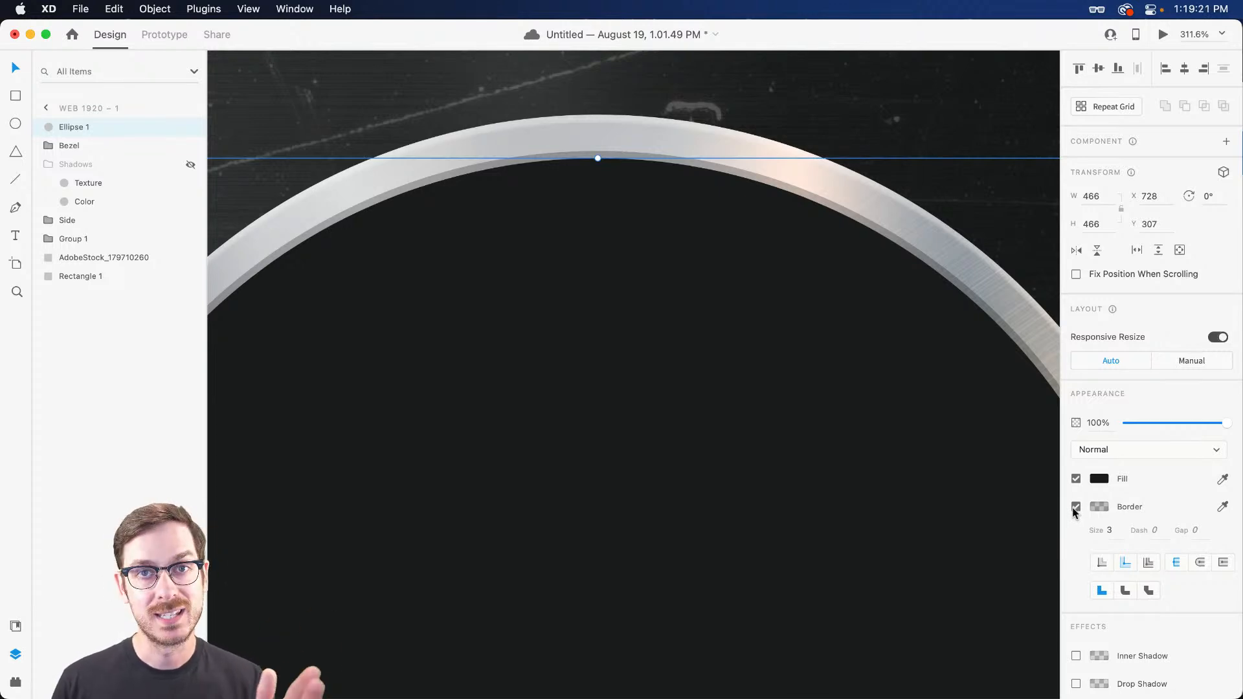
Try a #FFFFFF drop shadow on the dark circle with a Y offset of 4 and a blur of 0.
scroll(676, 322, "down", 10)
scroll(676, 340, "down", 4)
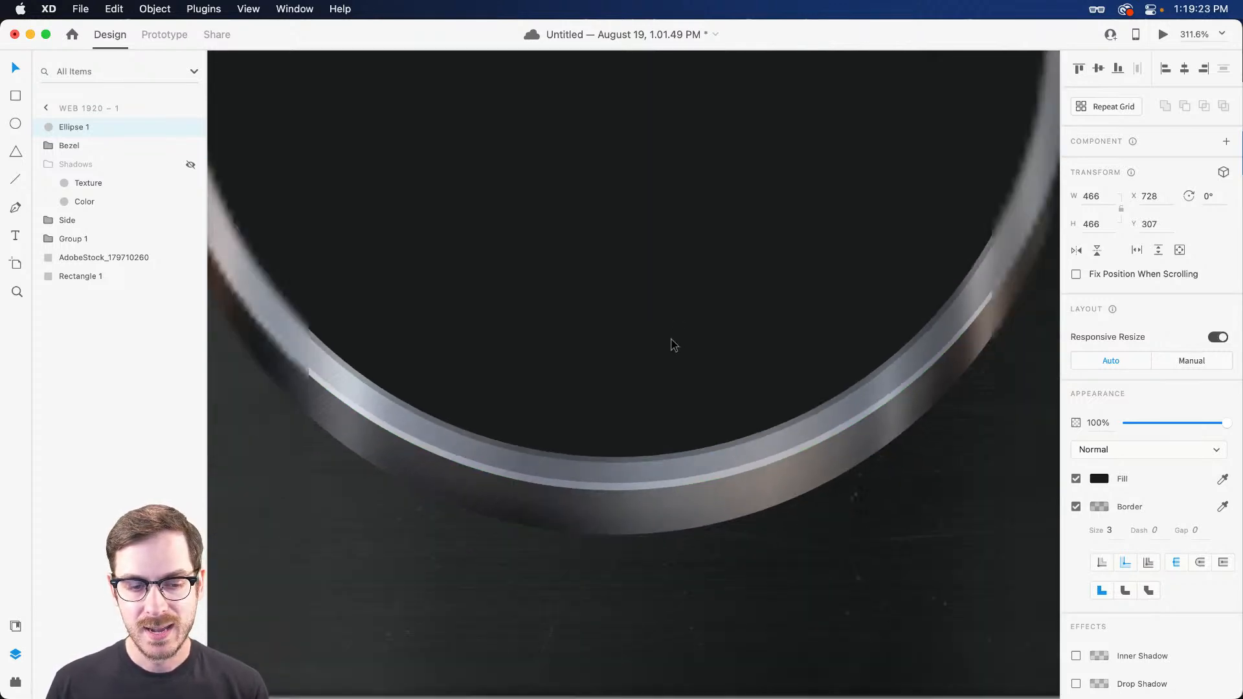
scroll(1072, 674, "down", 2)
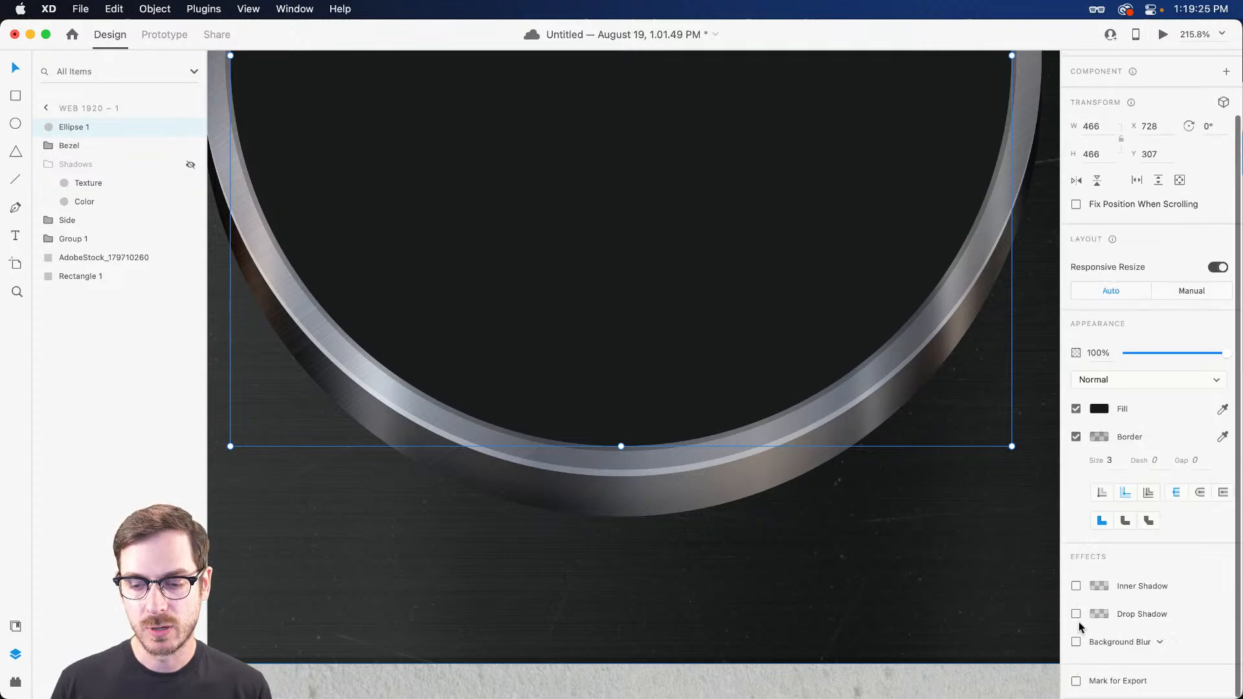
left_click(1076, 614)
left_click(1099, 614)
type("FFFFFF")
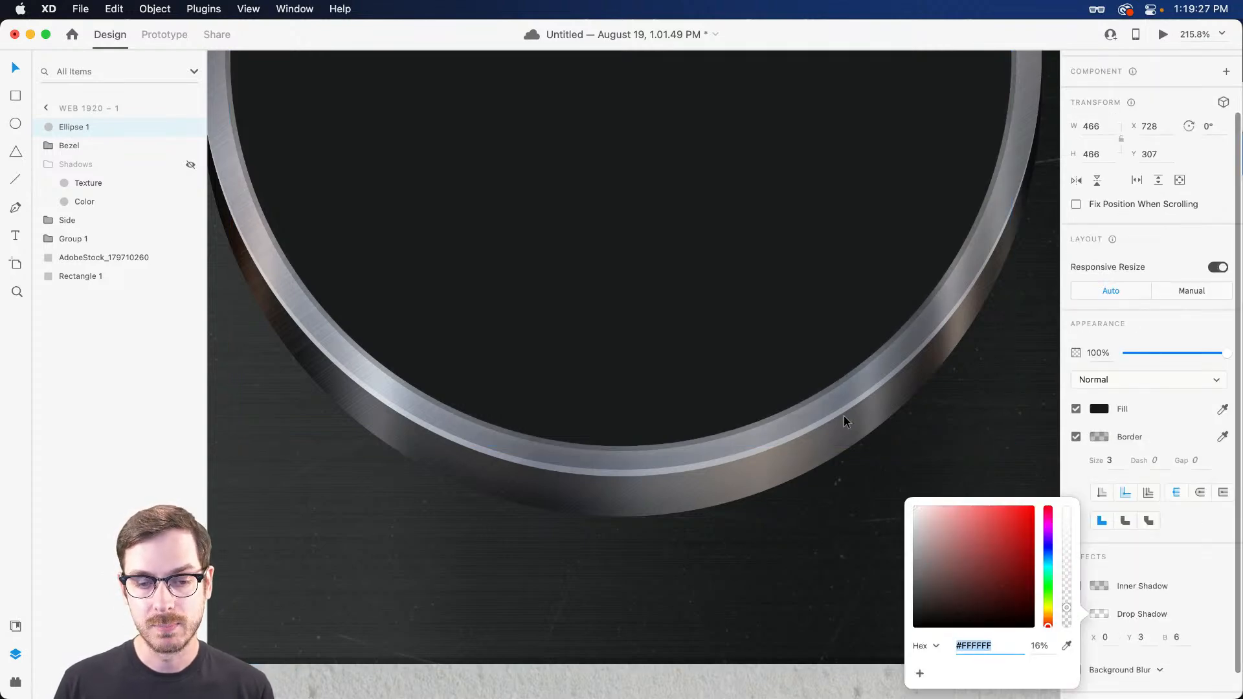
left_click(1194, 640)
type("4")
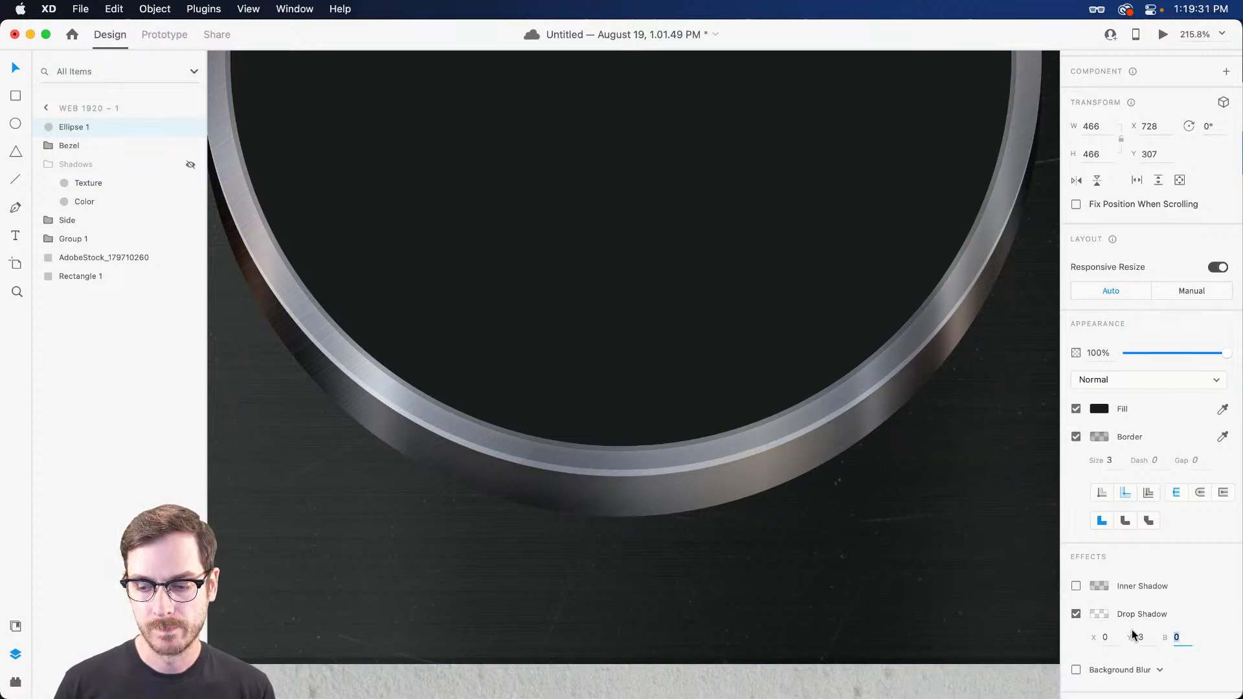
left_click(1145, 638)
type("4")
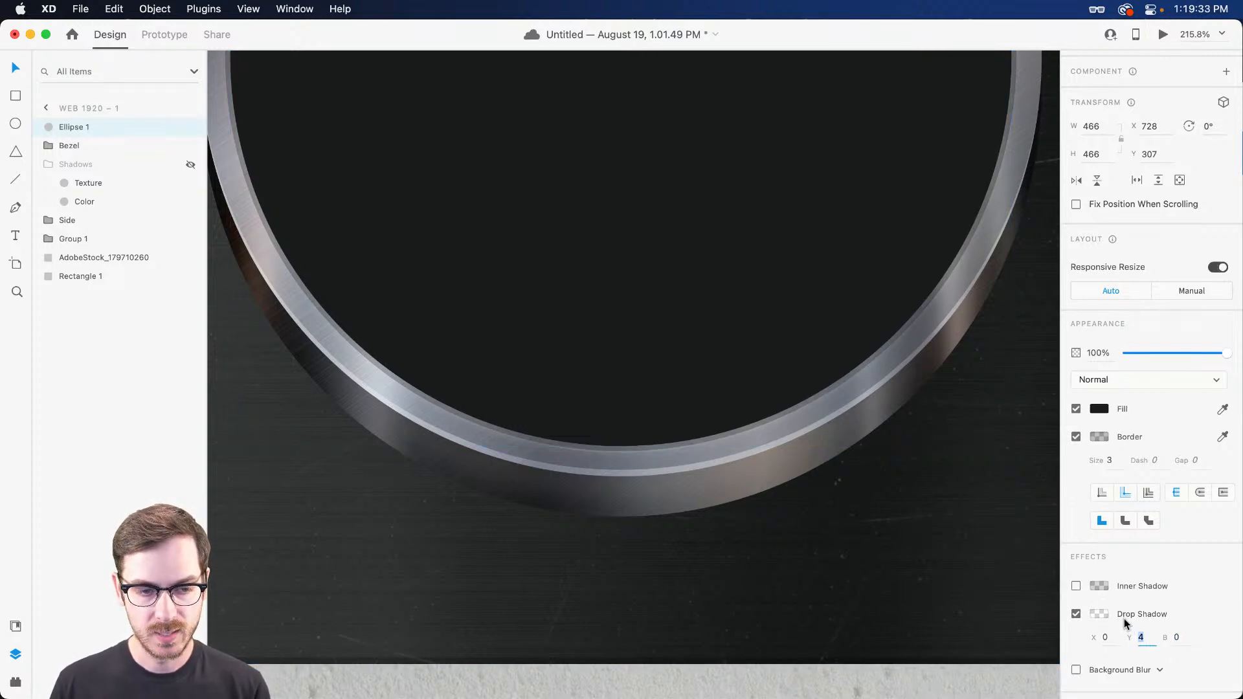
Raise the dark circle's drop shadow opacity to 59%.
left_click(1099, 614)
left_click_drag(1067, 612, 1058, 558)
scroll(602, 388, "down", 5)
scroll(602, 388, "down", 8)
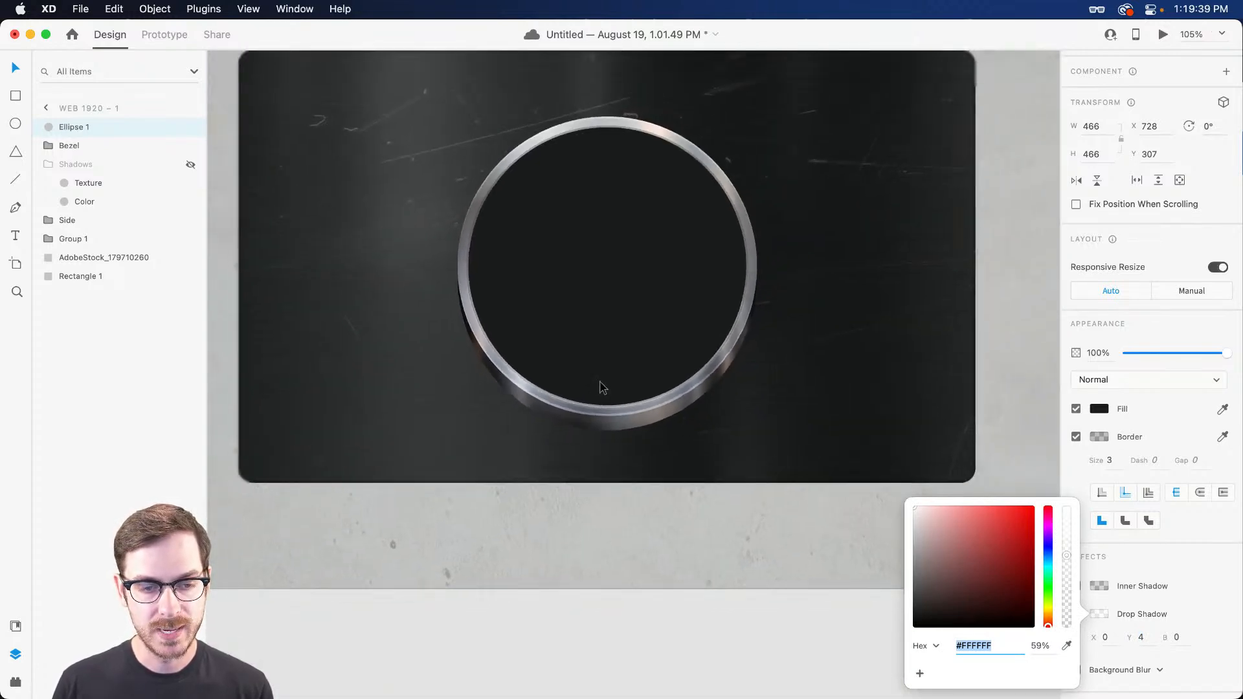
scroll(602, 389, "up", 1)
left_click(1209, 347)
Try a Y offset of 2 for the dark circle's drop shadow and turn the drop shadow off.
left_click(1150, 642)
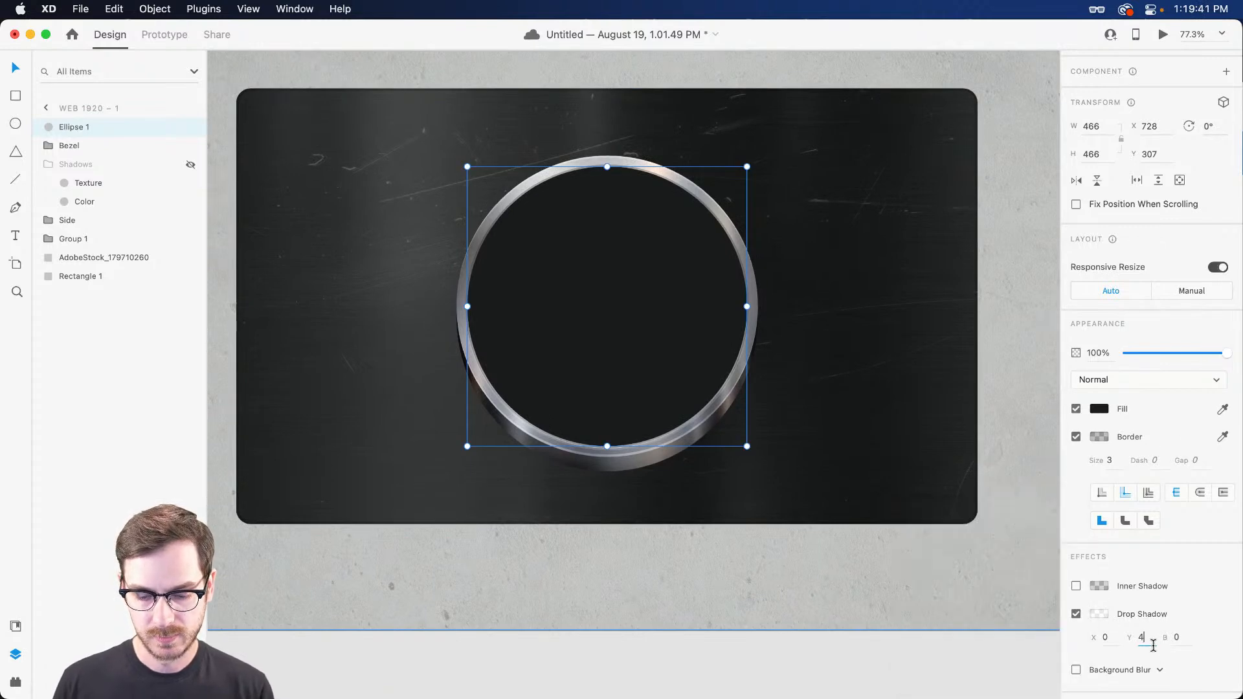
key("Down")
key("Down")
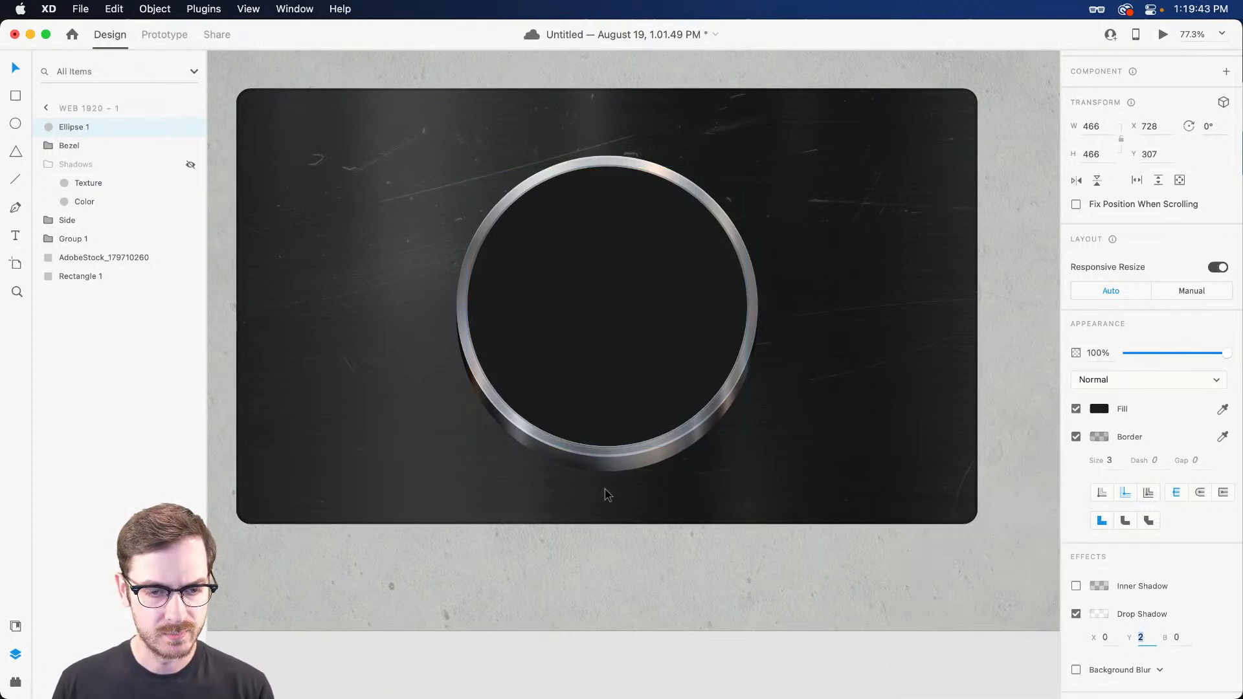
left_click(1077, 614)
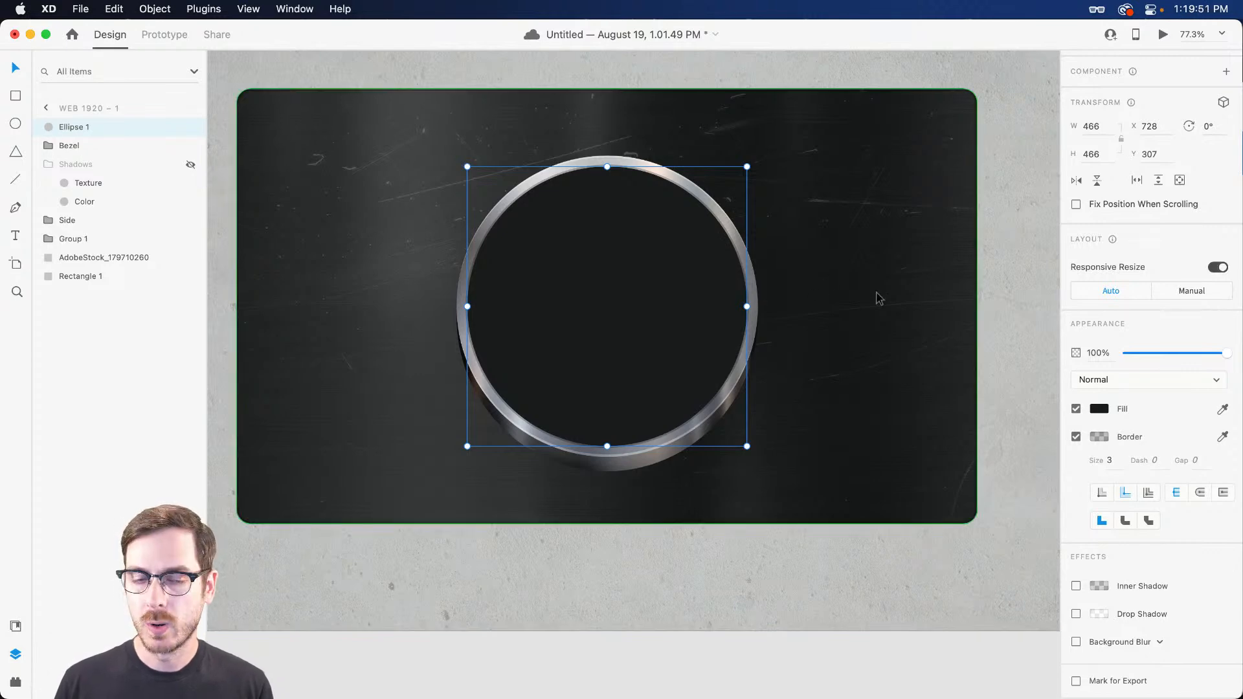
Duplicate the dark circle, scale the copy around its centre to about 342 × 342 px, and remove its border.
scroll(572, 285, "up", 5)
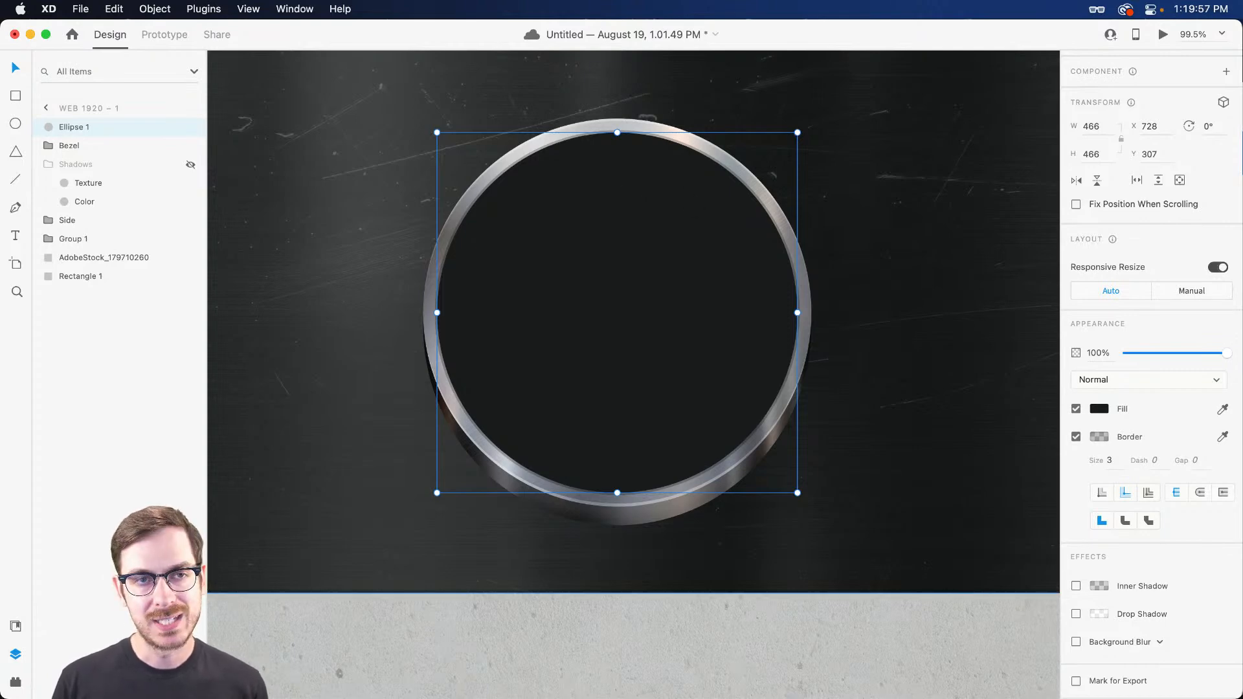
key("super+d")
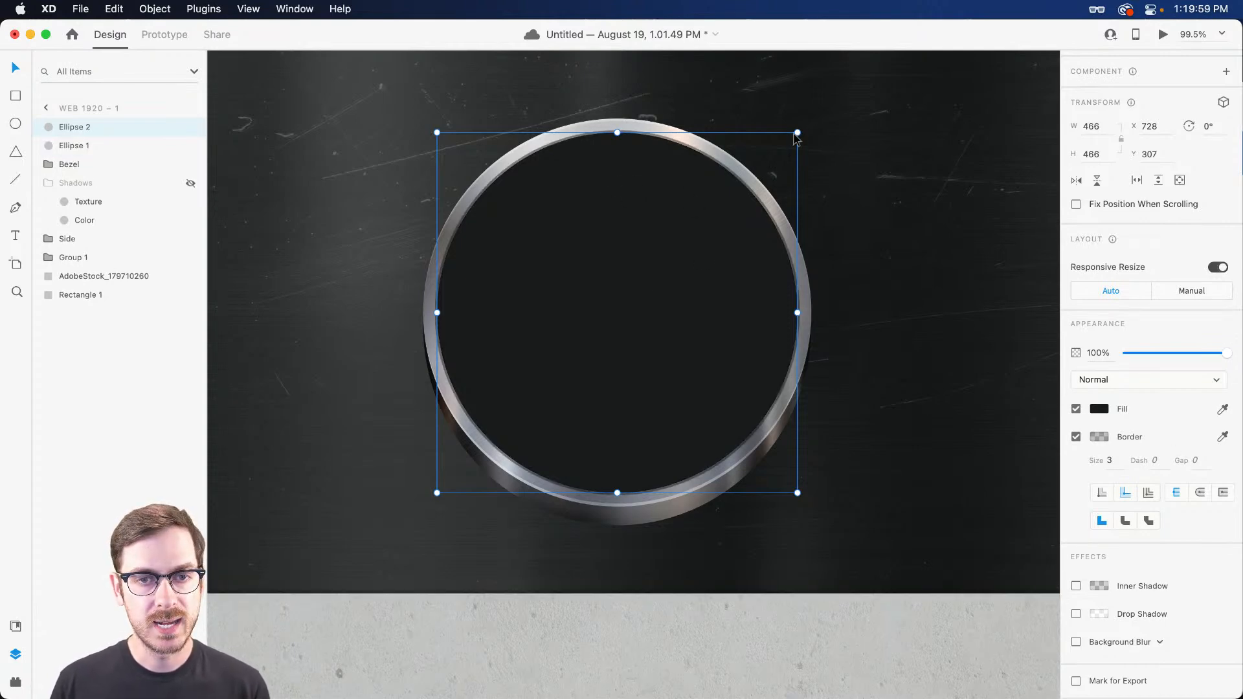
left_click_drag(798, 132, 750, 180)
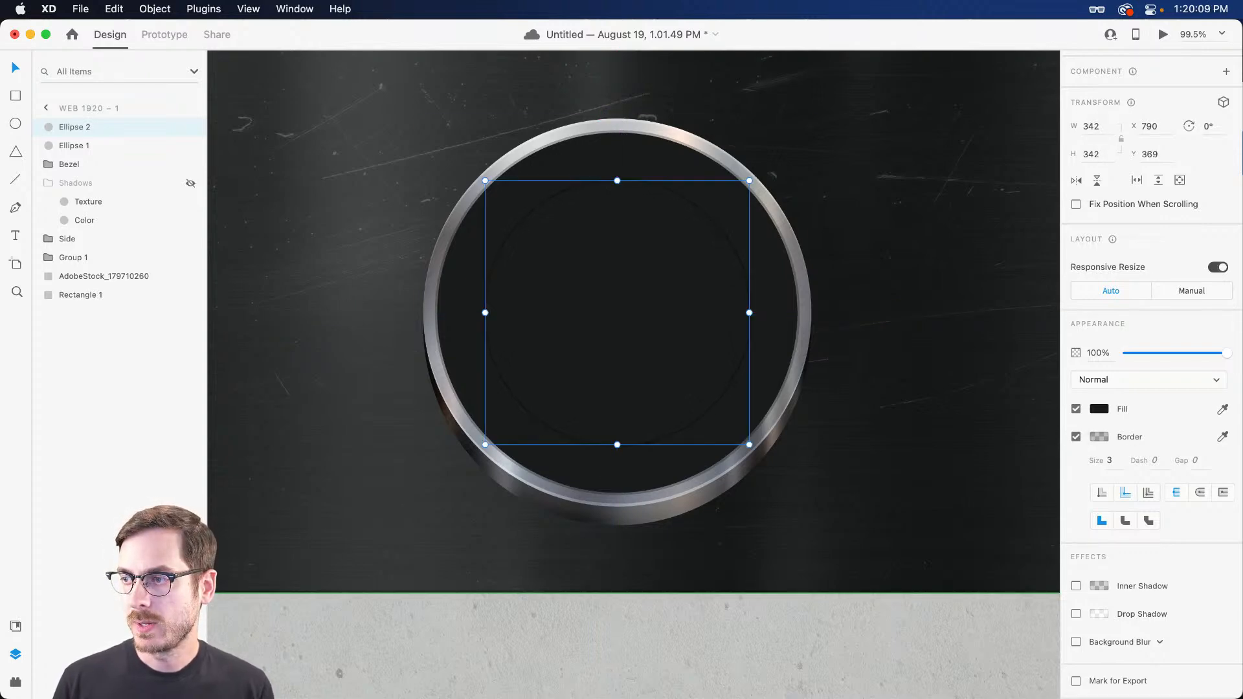
left_click(1076, 437)
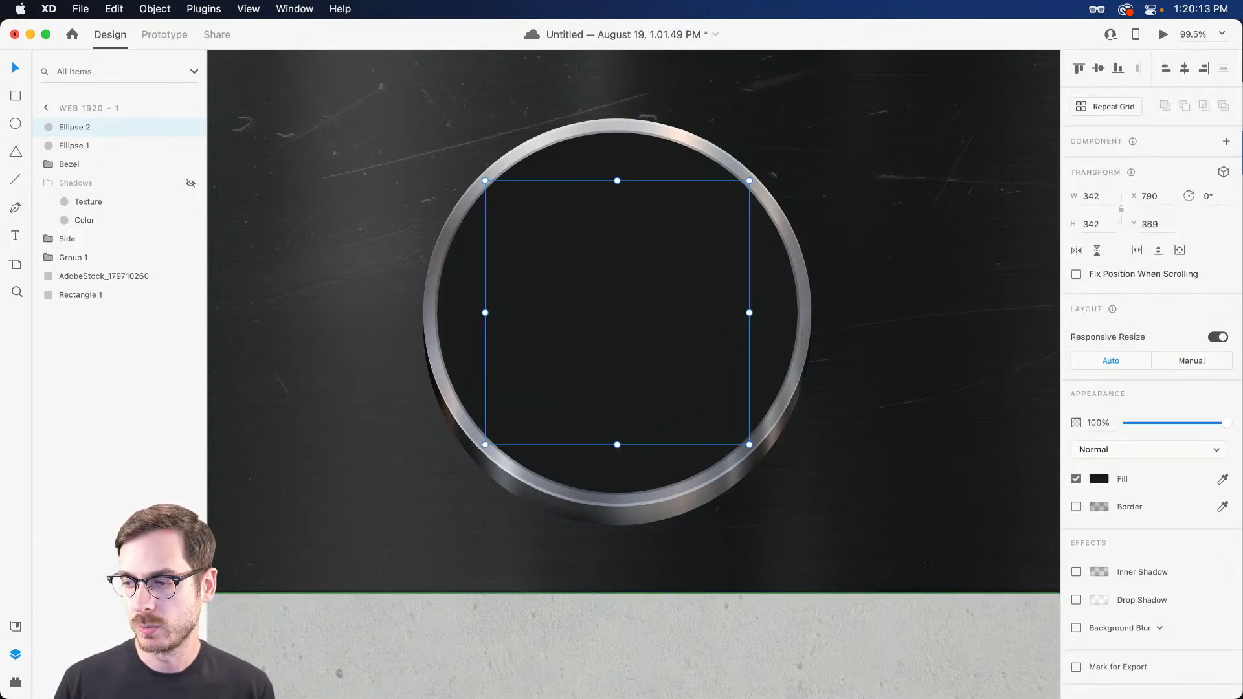
Switch to Finder, locate ledBulbs.jpg in the LED folder and place it as the image fill of the small inner circle.
key("super+Tab")
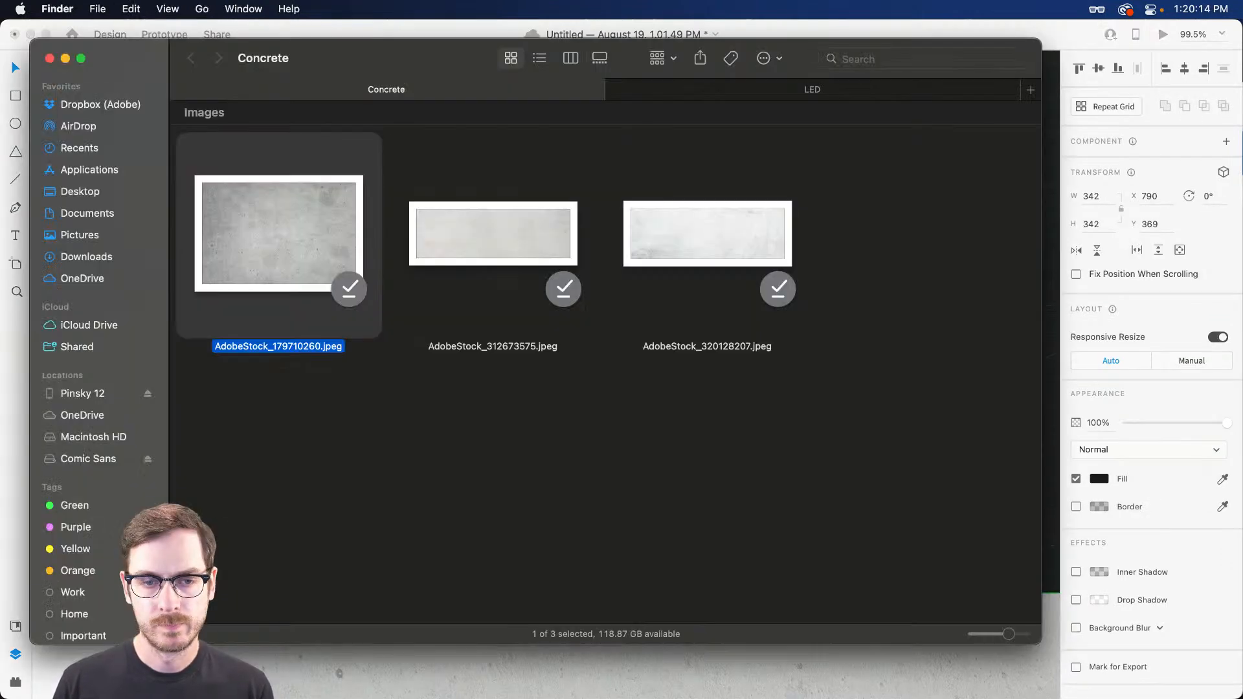
left_click(668, 84)
left_click(709, 540)
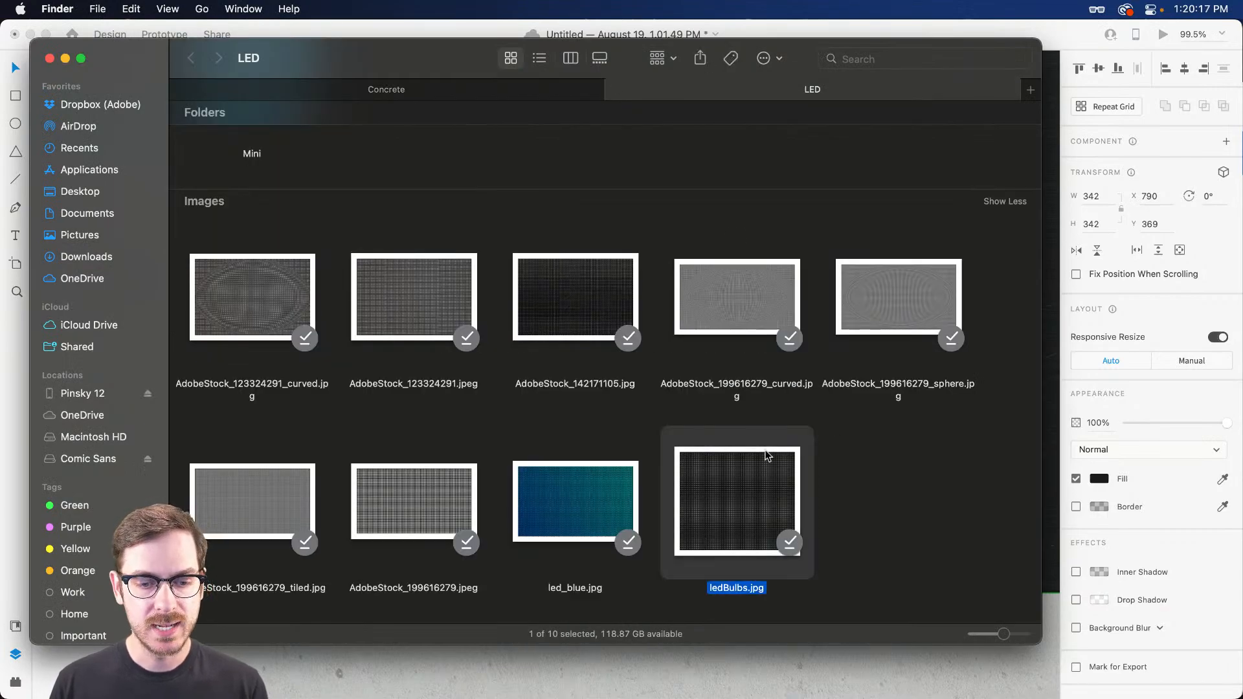
key("space")
key("space")
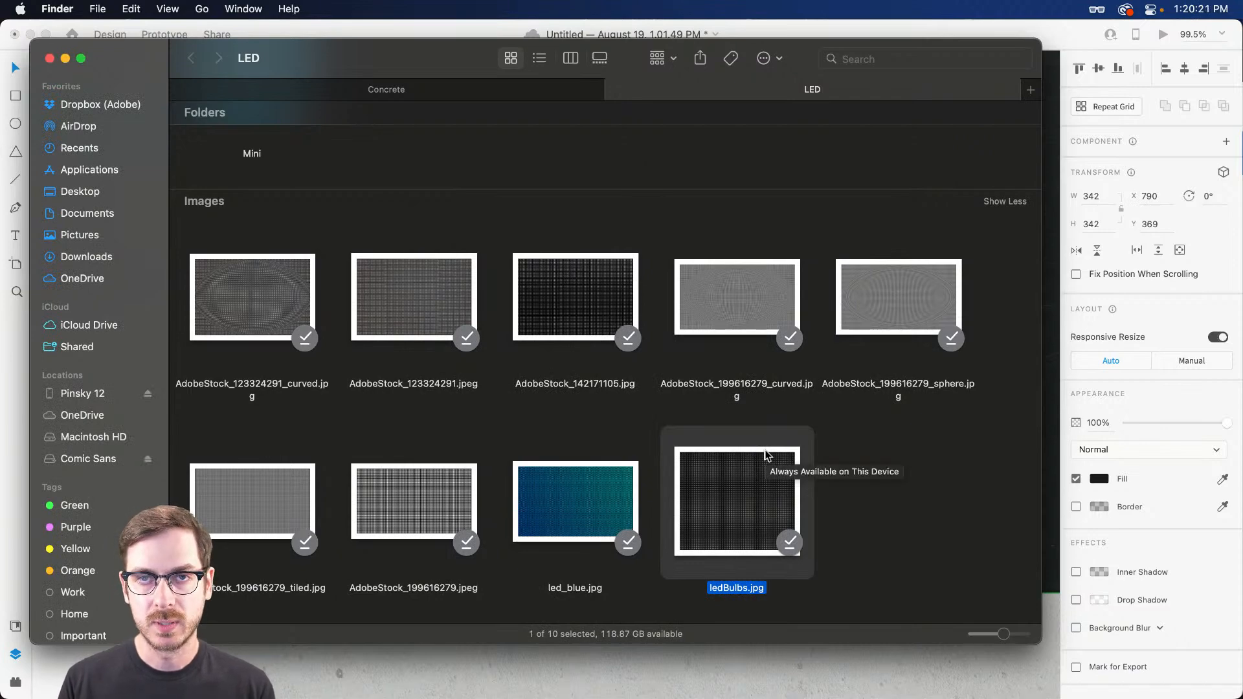
left_click(927, 516)
left_click_drag(771, 480, 682, 262)
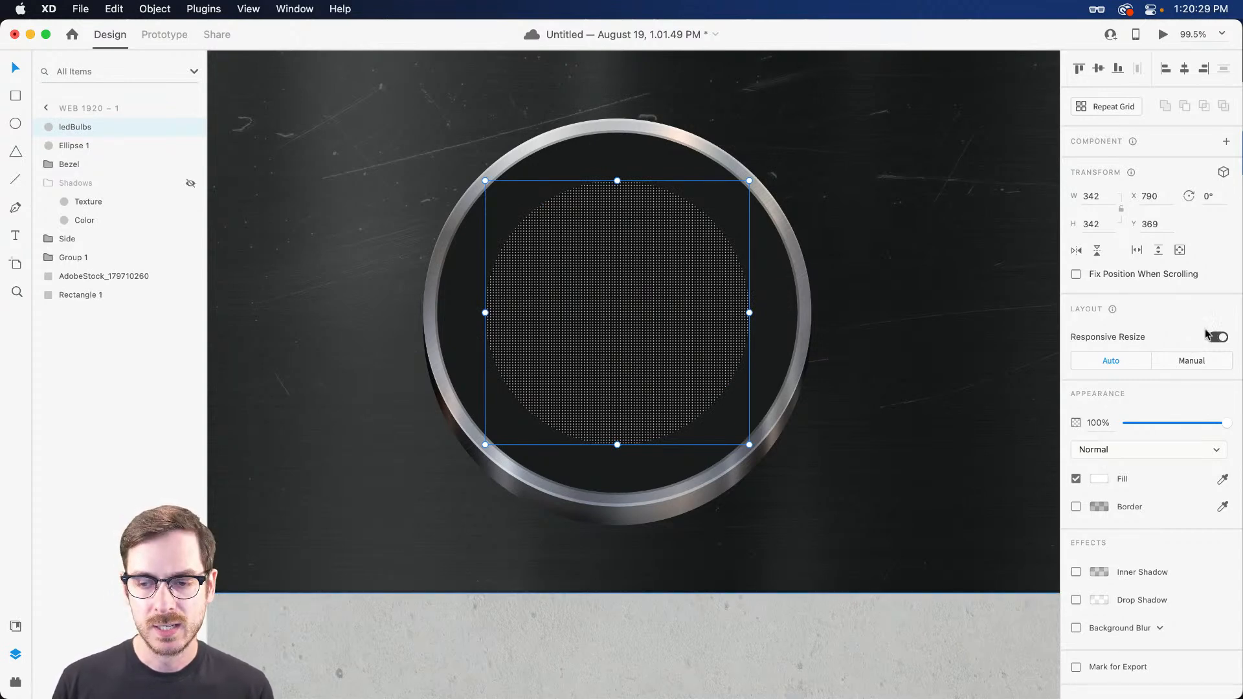
Set the LED-textured circle's blend mode to Soft Light, and try a slight enlargement of the circle before undoing it.
left_click(1134, 453)
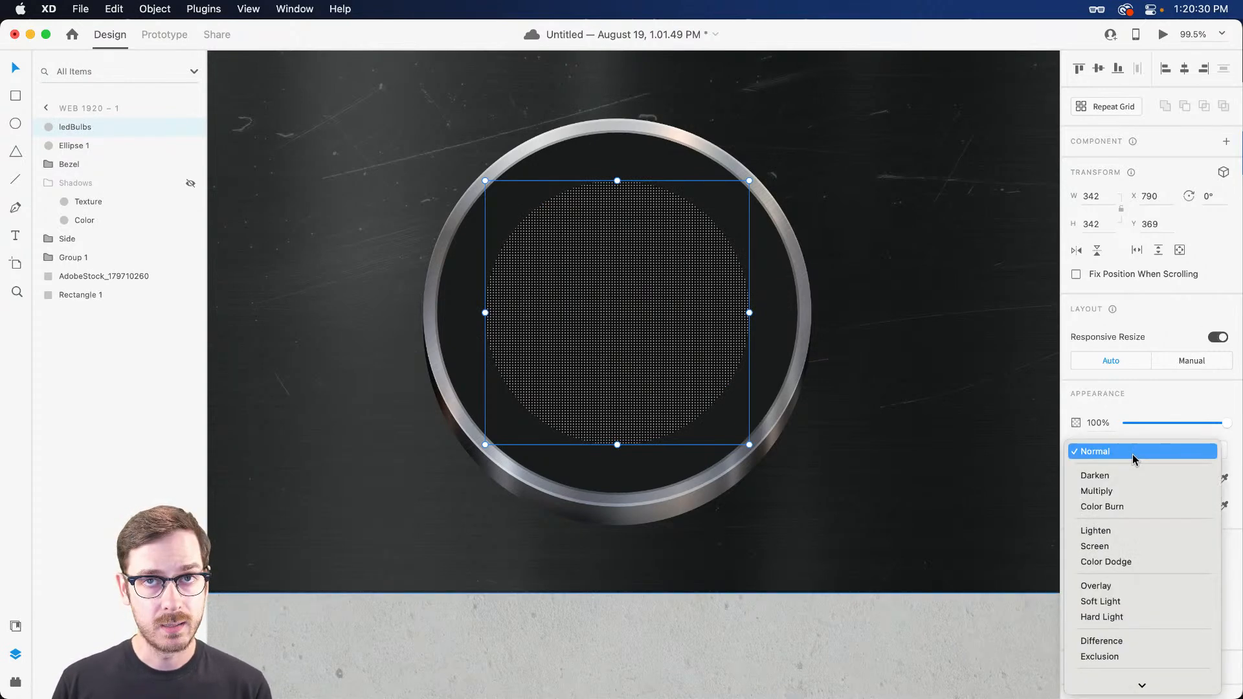
left_click(1109, 606)
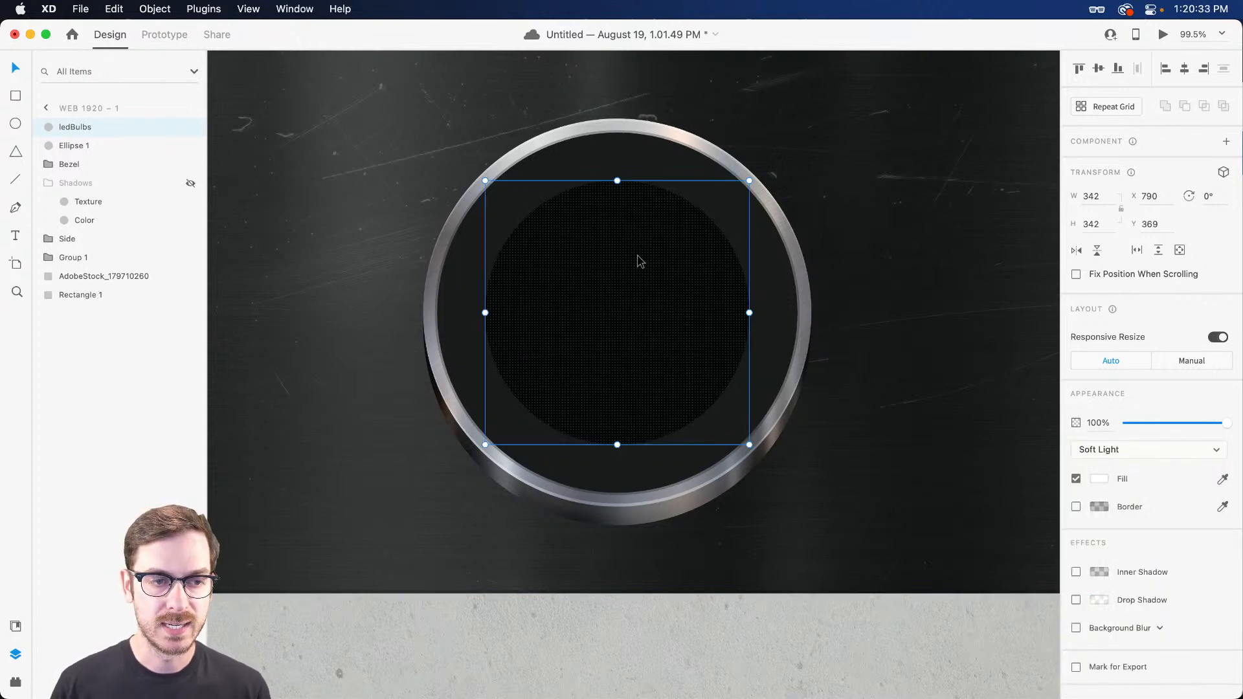
left_click_drag(771, 181, 805, 164)
key("super+z")
scroll(585, 274, "up", 3)
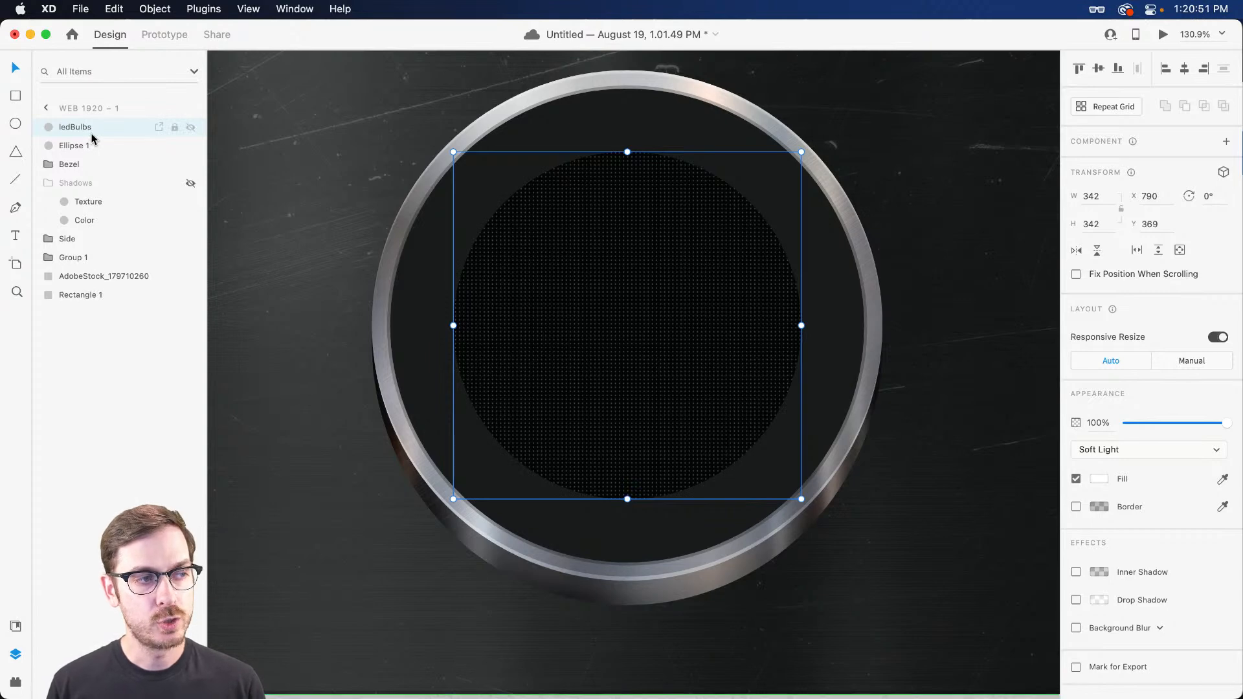
Duplicate the LED-textured circle, send the copy one level backward and set its blend mode to Normal.
key("super+d")
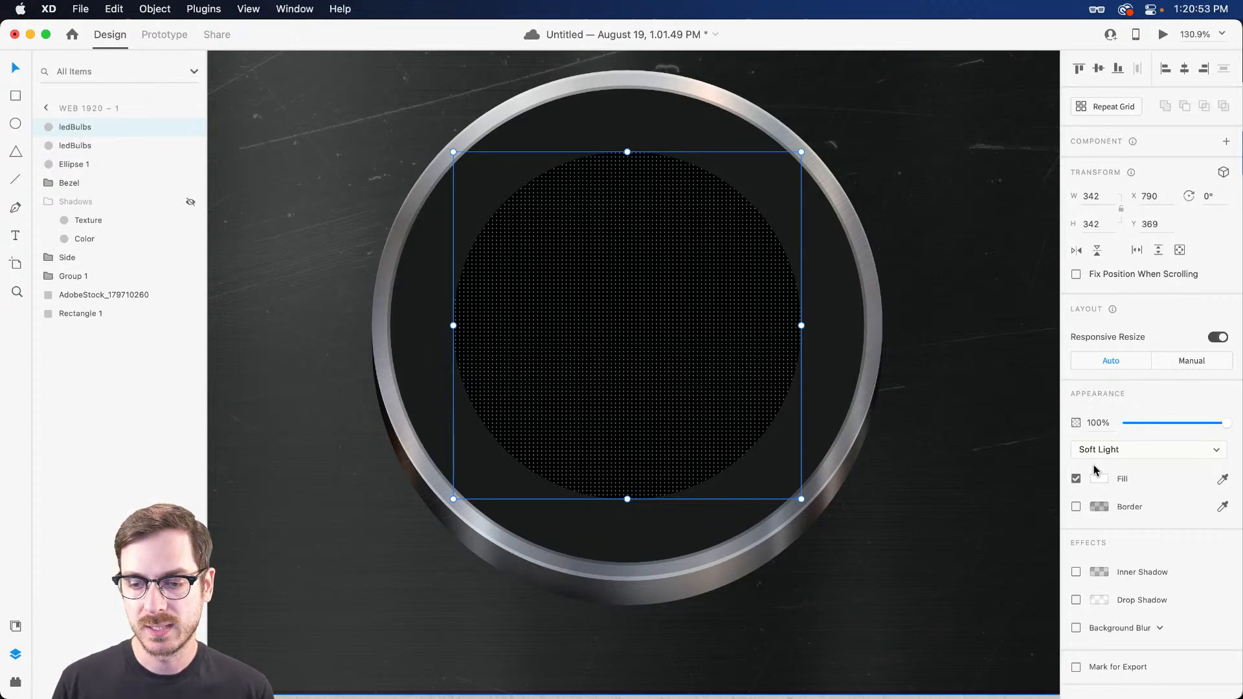
key("super+bracketleft")
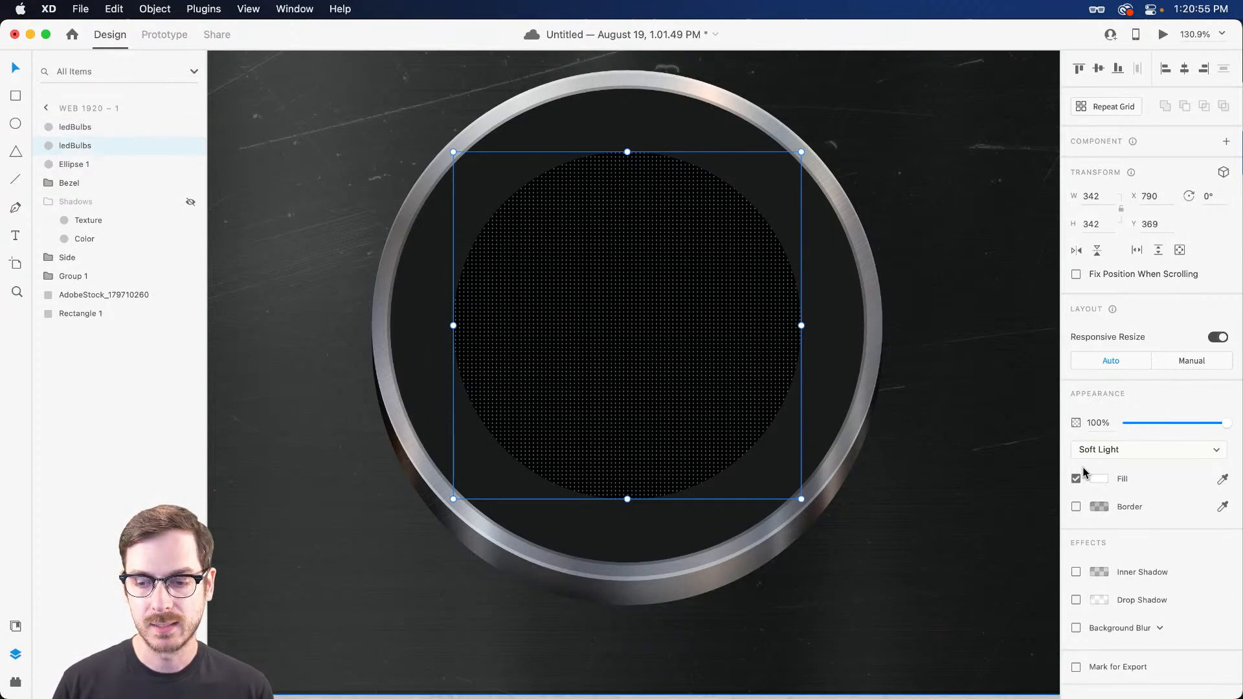
left_click(1098, 479)
left_click(1101, 449)
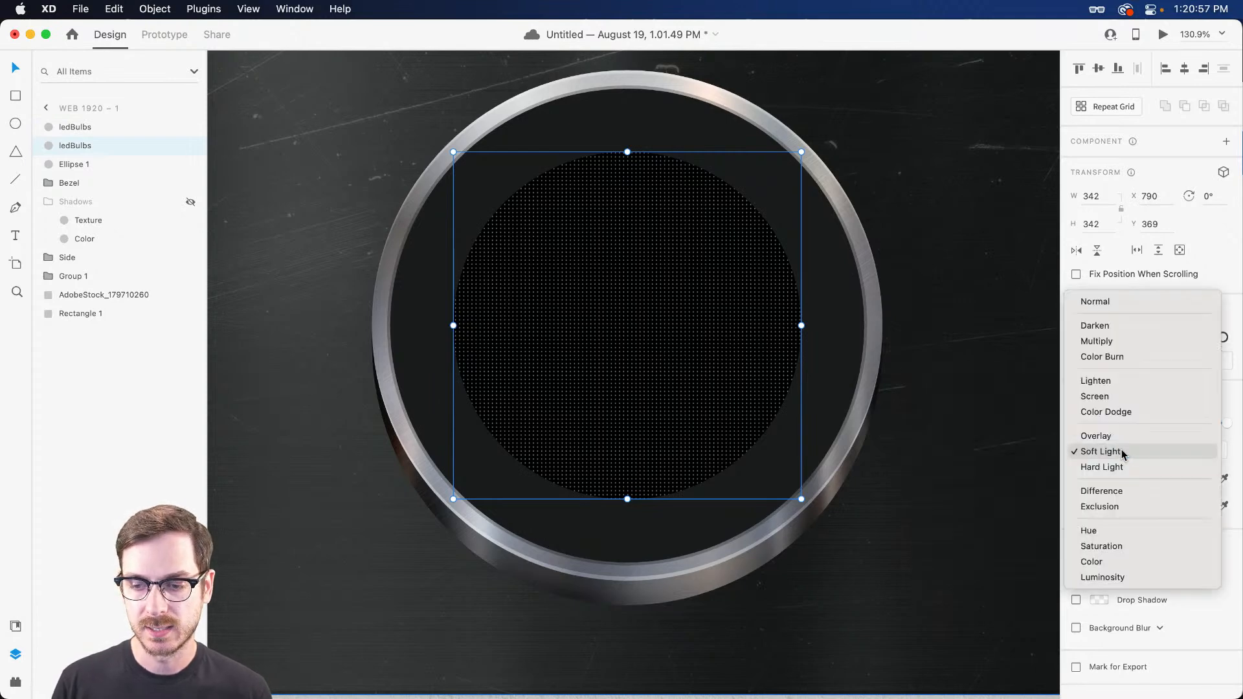
left_click(1098, 316)
Change the lower circle's fill to a linear gradient with a blue-grey #49515C start stop.
left_click(1098, 479)
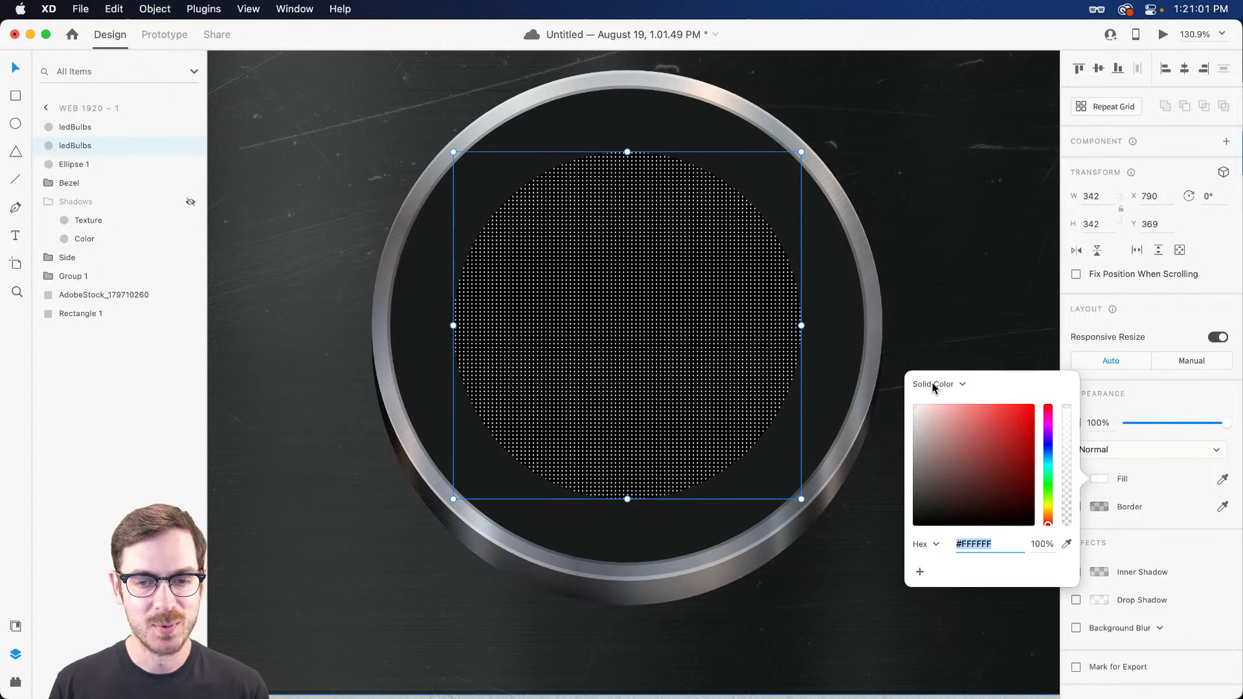
left_click(933, 385)
left_click(944, 399)
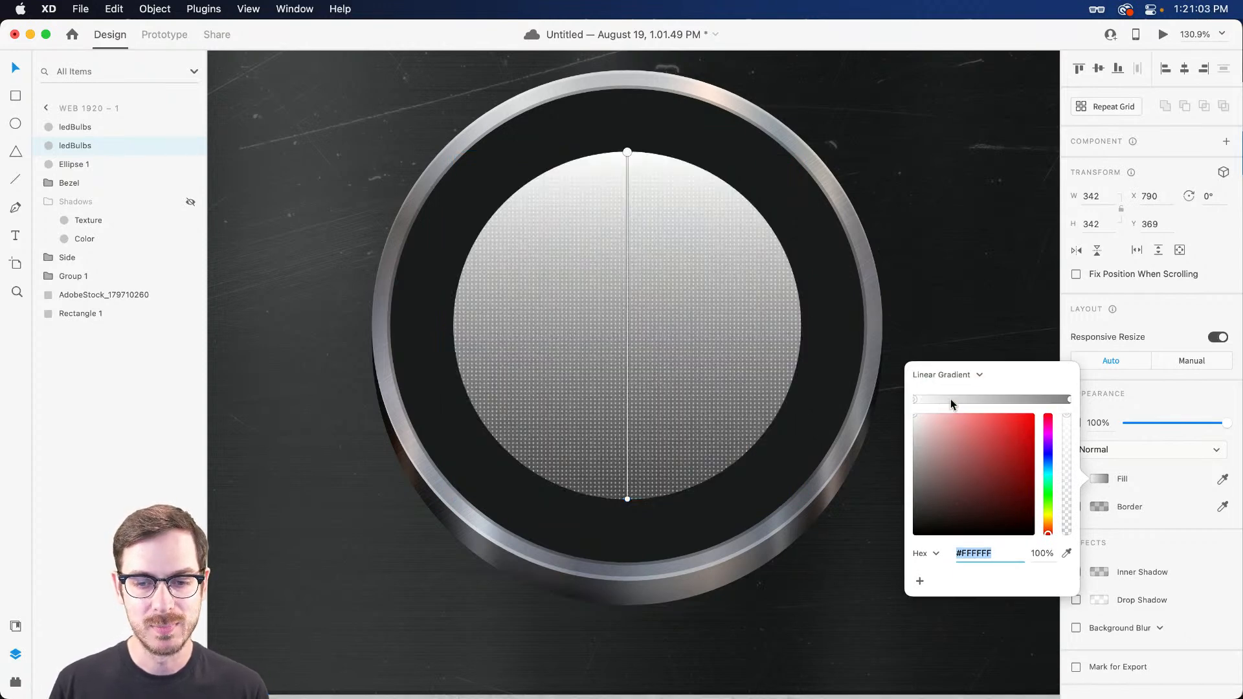
left_click(934, 499)
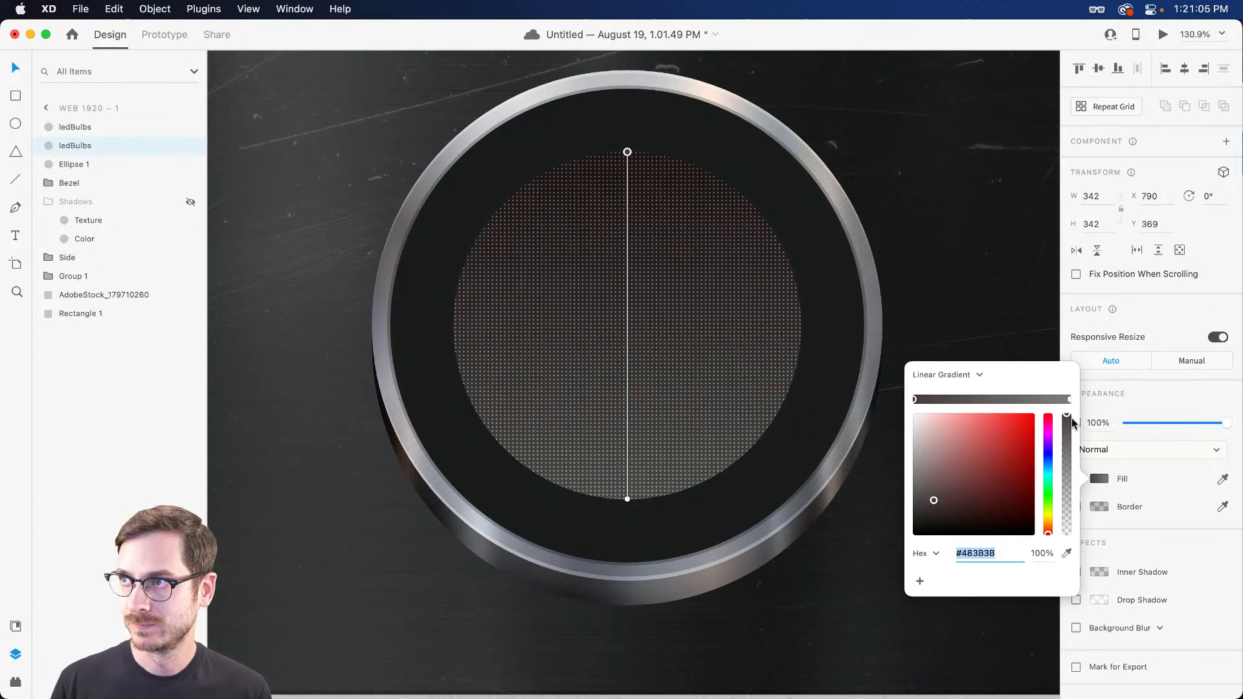
left_click_drag(1050, 459, 1048, 462)
left_click_drag(937, 500, 936, 491)
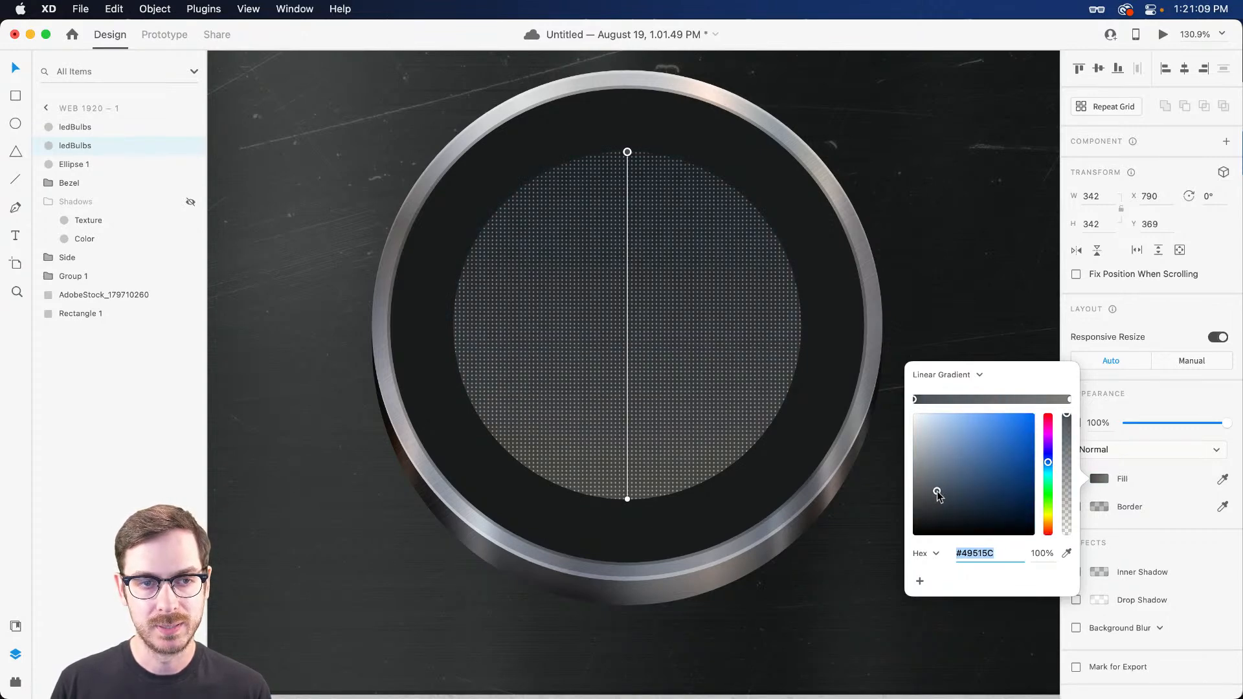
Set the end stop of the lower circle's gradient to near-black #1D1F21.
left_click(1069, 400)
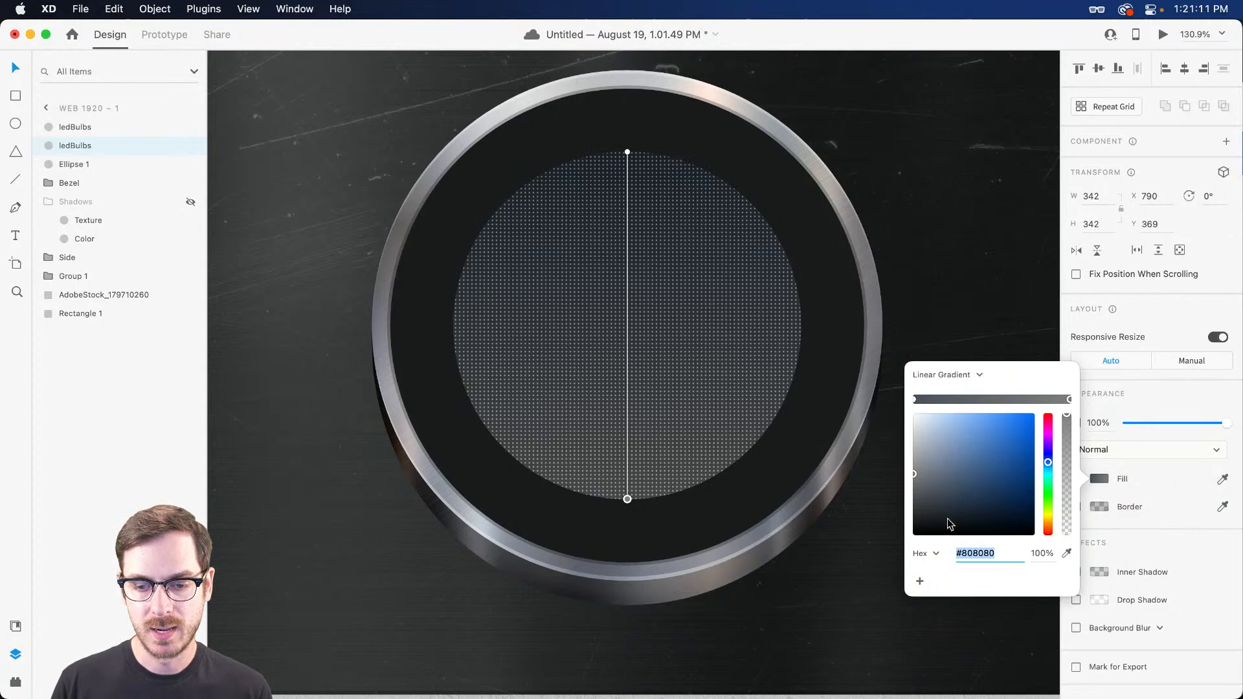
left_click(926, 525)
left_click_drag(926, 525, 926, 522)
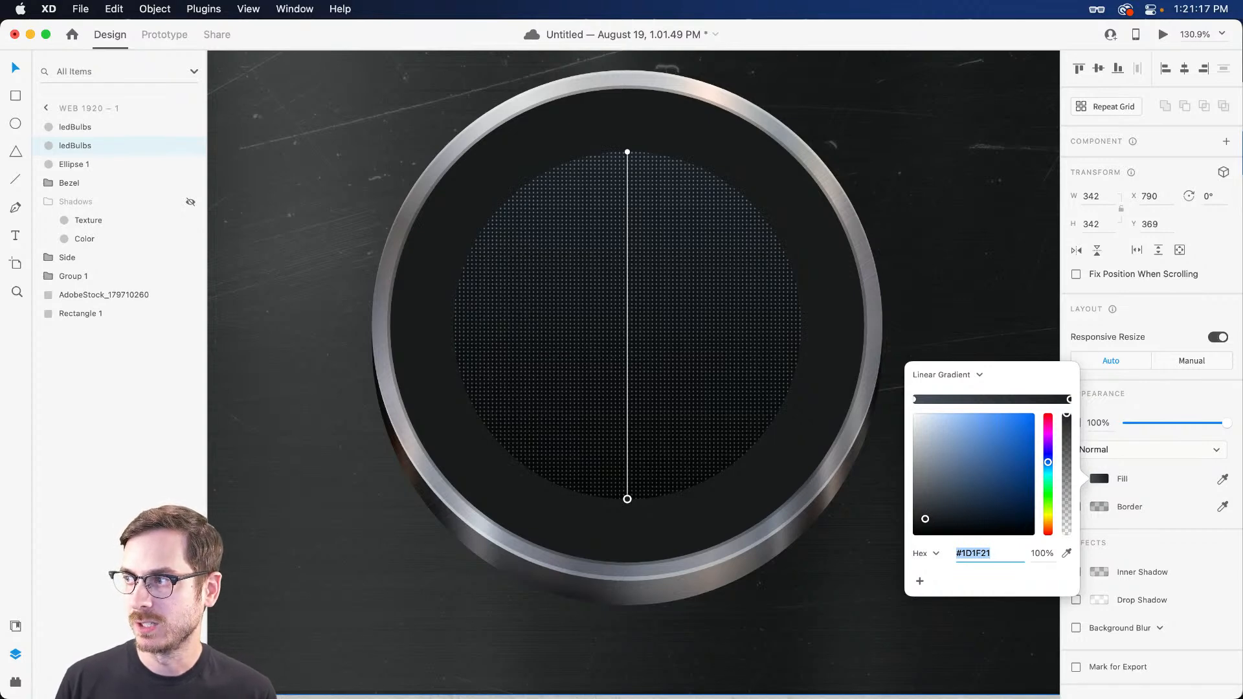
key("Escape")
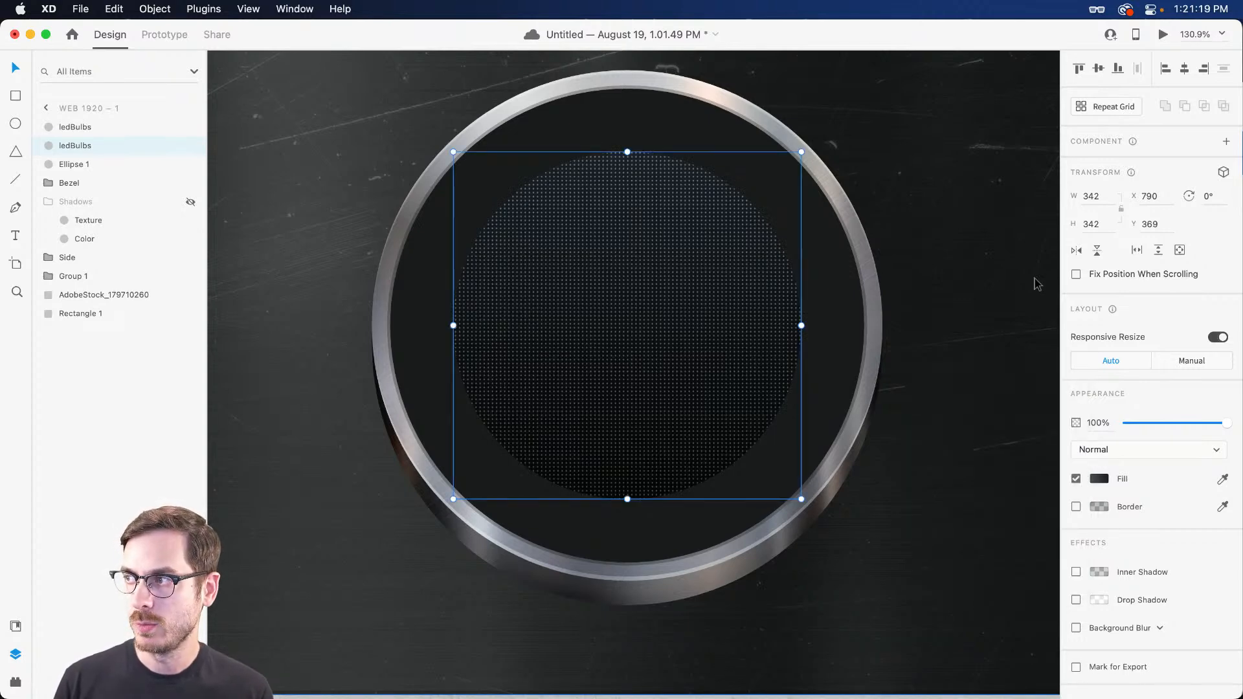
Lower the upper LED circle's opacity to 16% and darken the start stop of the lower circle's gradient.
left_click(641, 310)
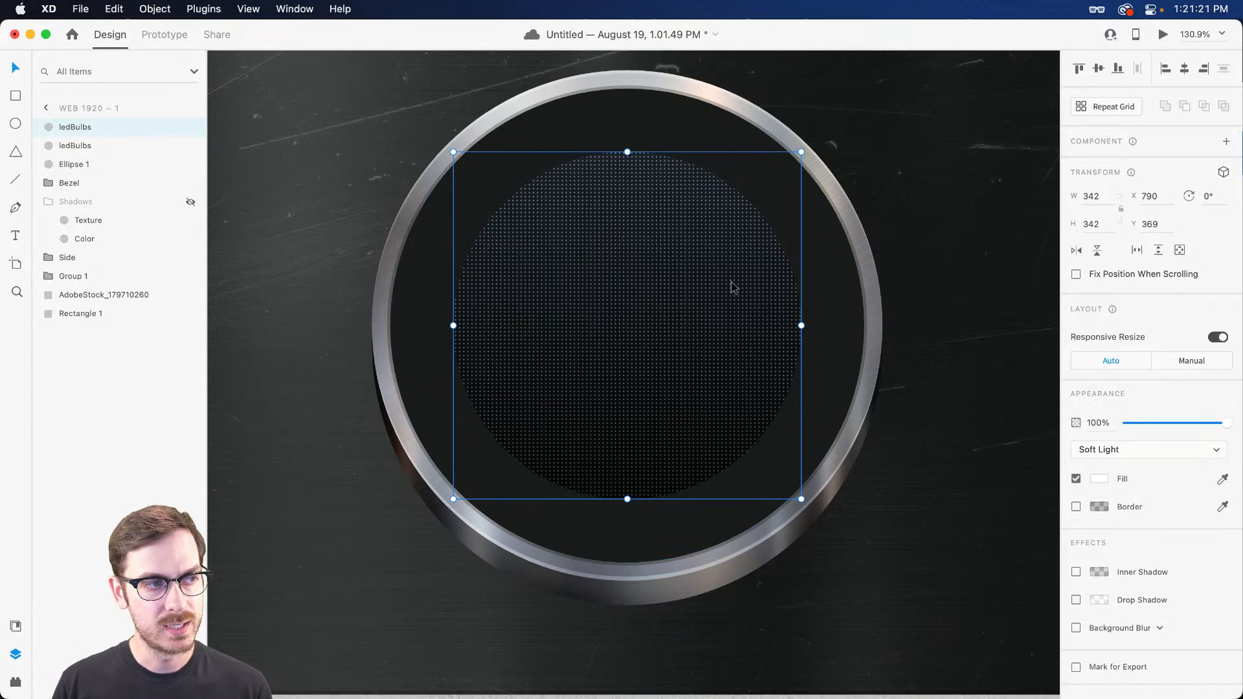
left_click_drag(1227, 423, 1144, 422)
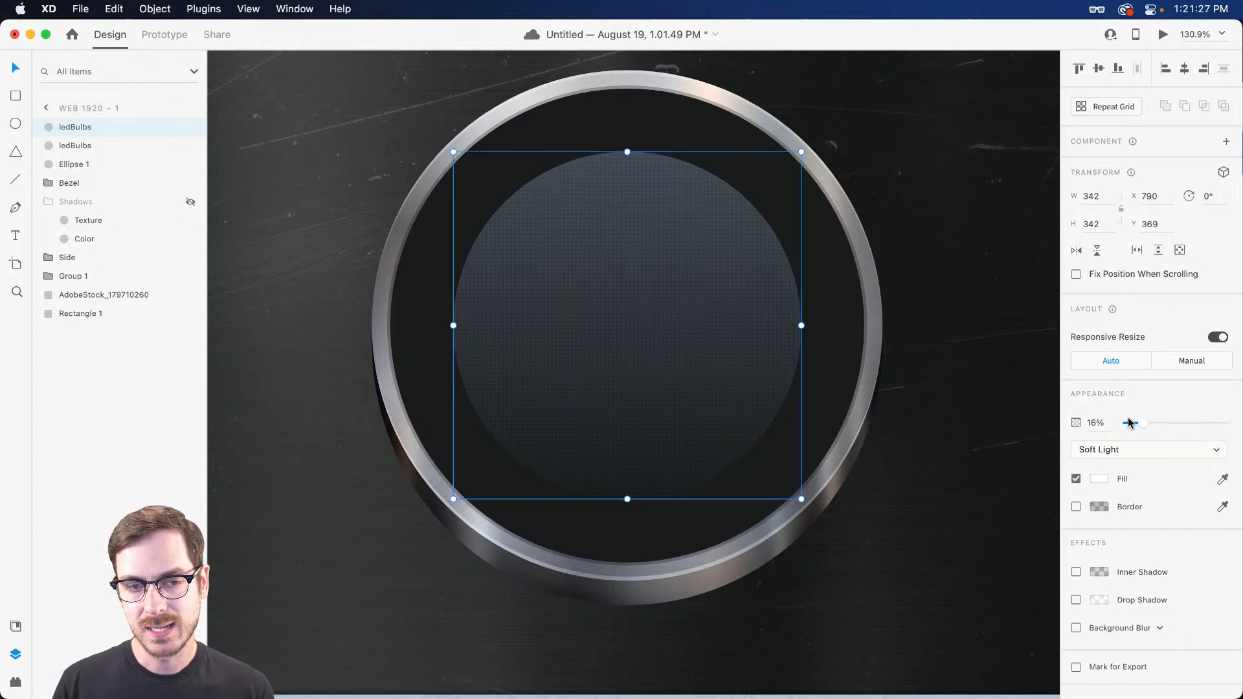
left_click(93, 145)
left_click(1100, 479)
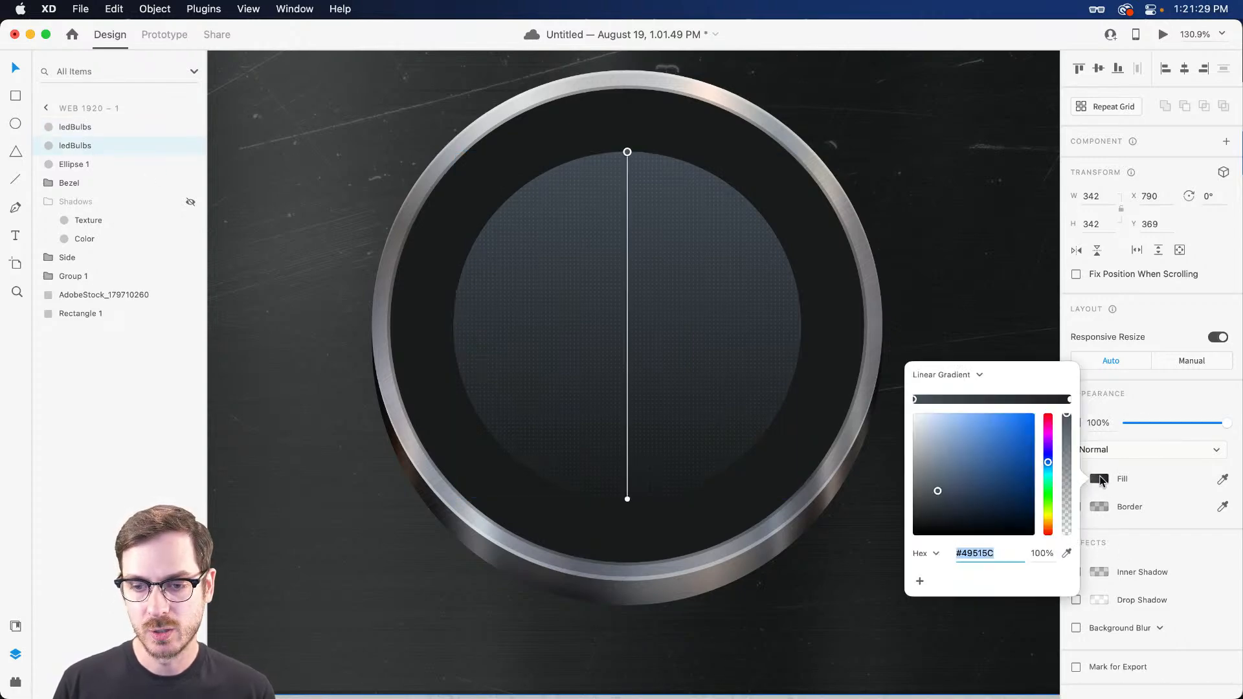
left_click_drag(943, 508, 928, 522)
Set the end stop of the lower circle's gradient to #1A1C1D and check the whole device.
left_click(1069, 398)
left_click(927, 522)
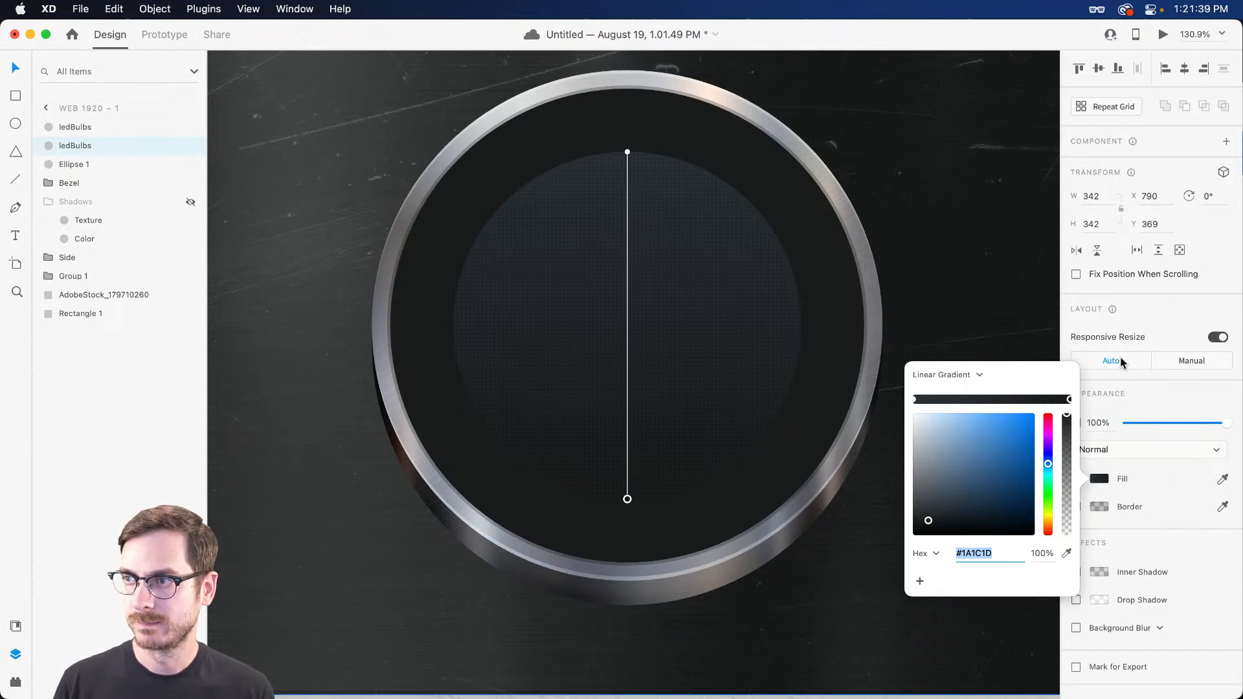
left_click_drag(927, 526, 929, 524)
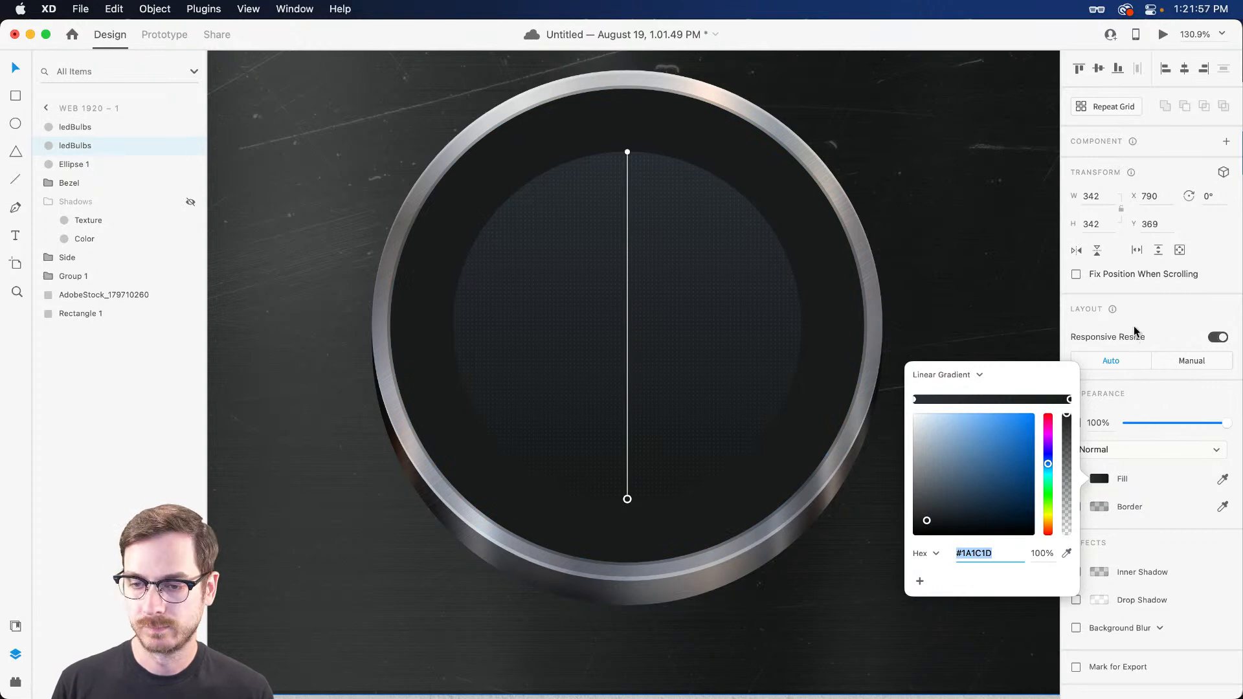
left_click(1152, 411)
left_click(912, 326)
scroll(912, 325, "down", 5)
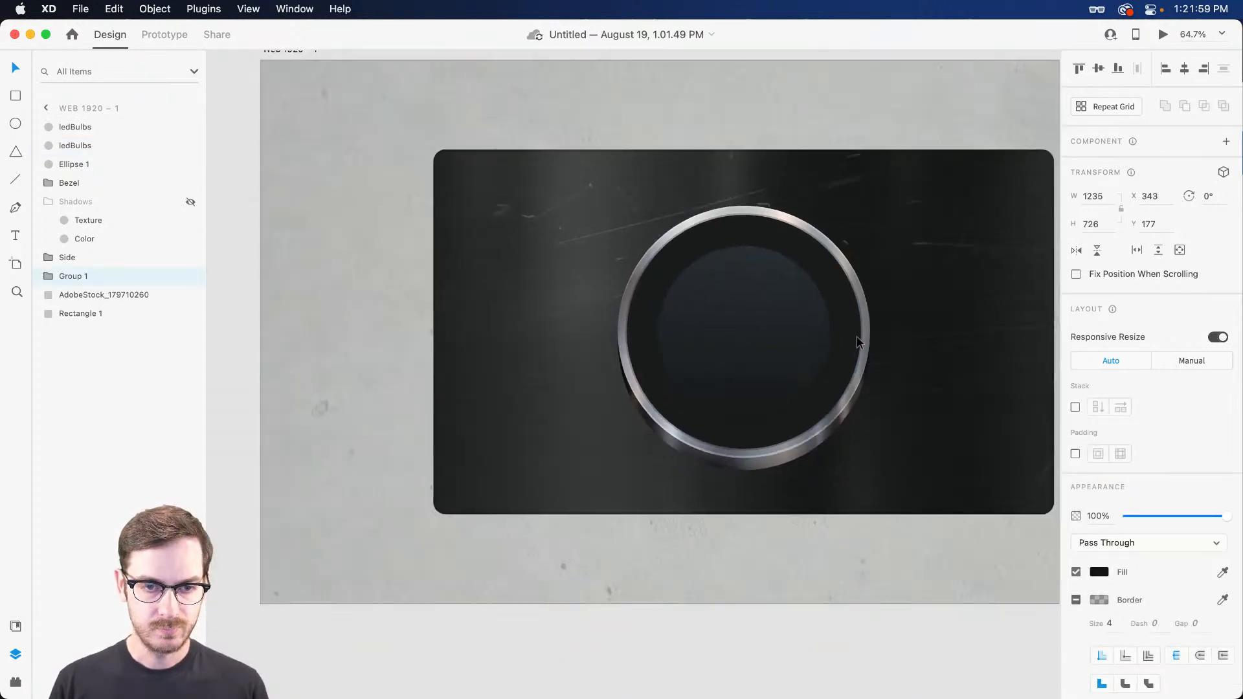
Lighten the end stop of the lower circle's gradient to #212426.
scroll(853, 336, "up", 5)
left_click(715, 304)
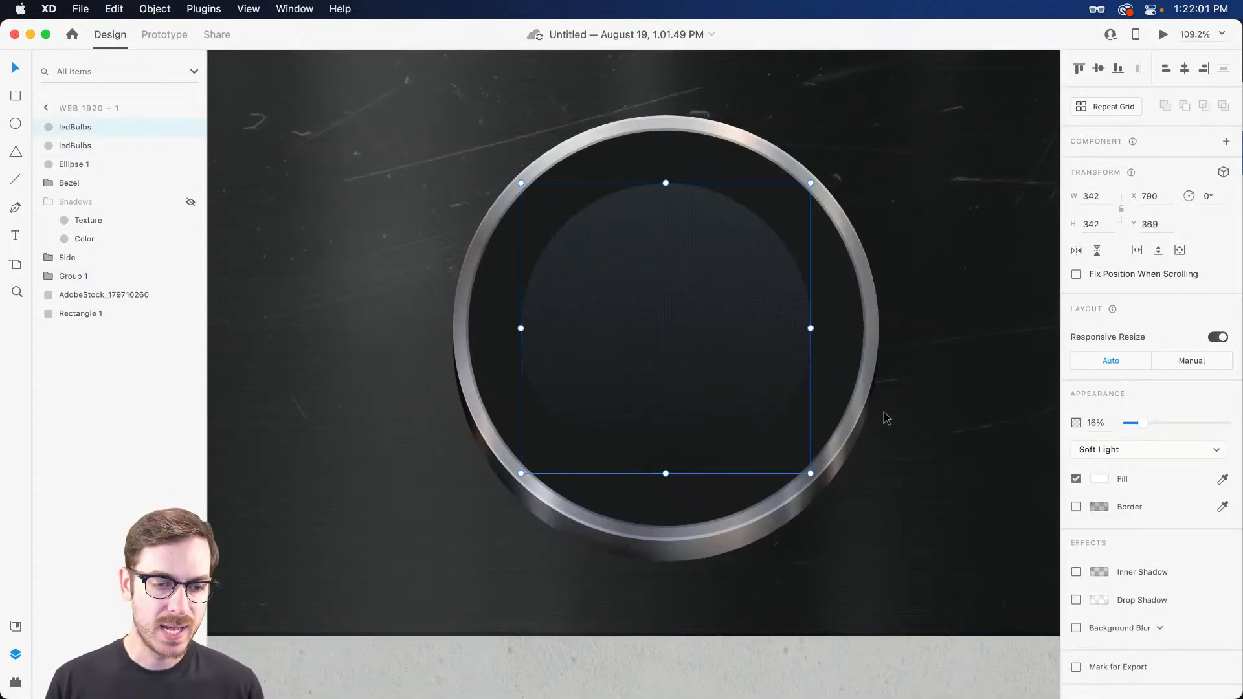
left_click(713, 336)
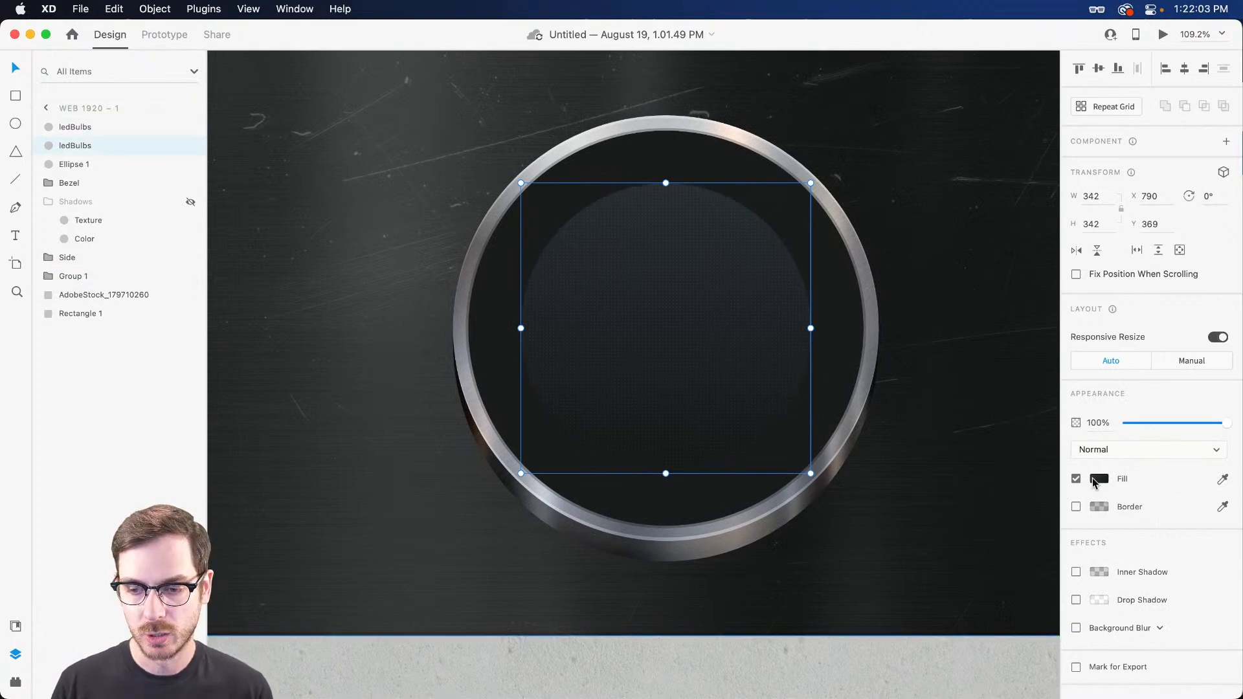
left_click(1098, 479)
left_click(1070, 400)
left_click_drag(921, 508, 931, 520)
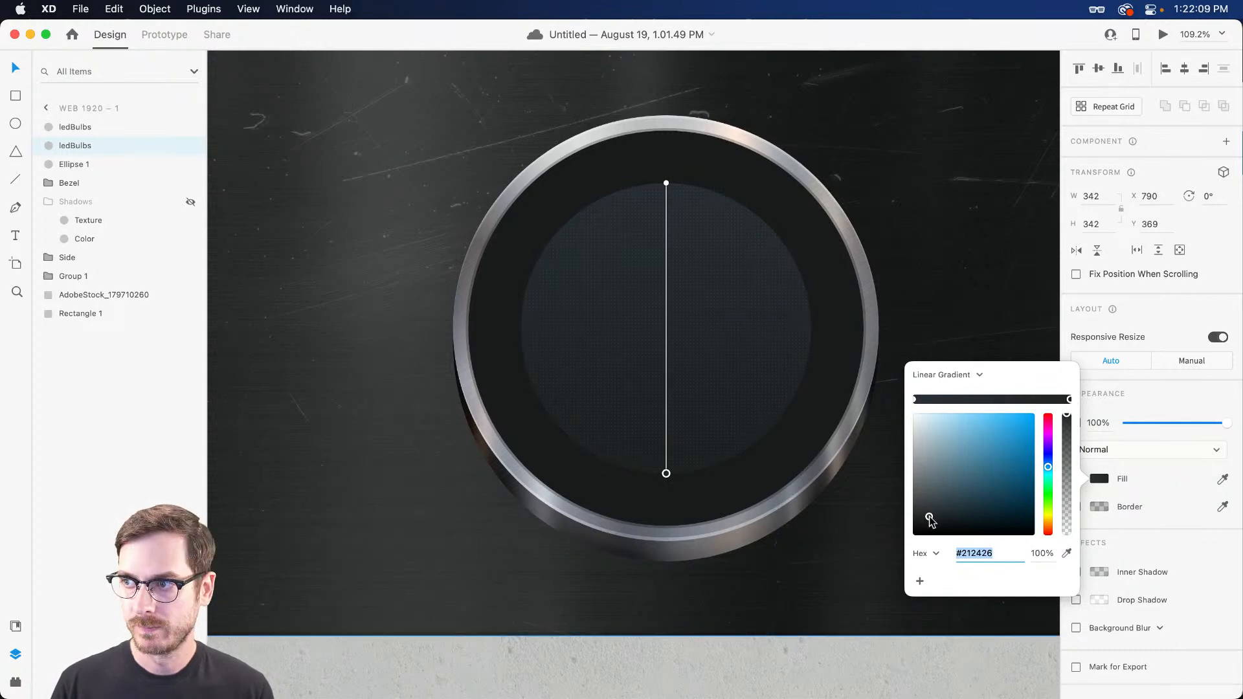
left_click(915, 277)
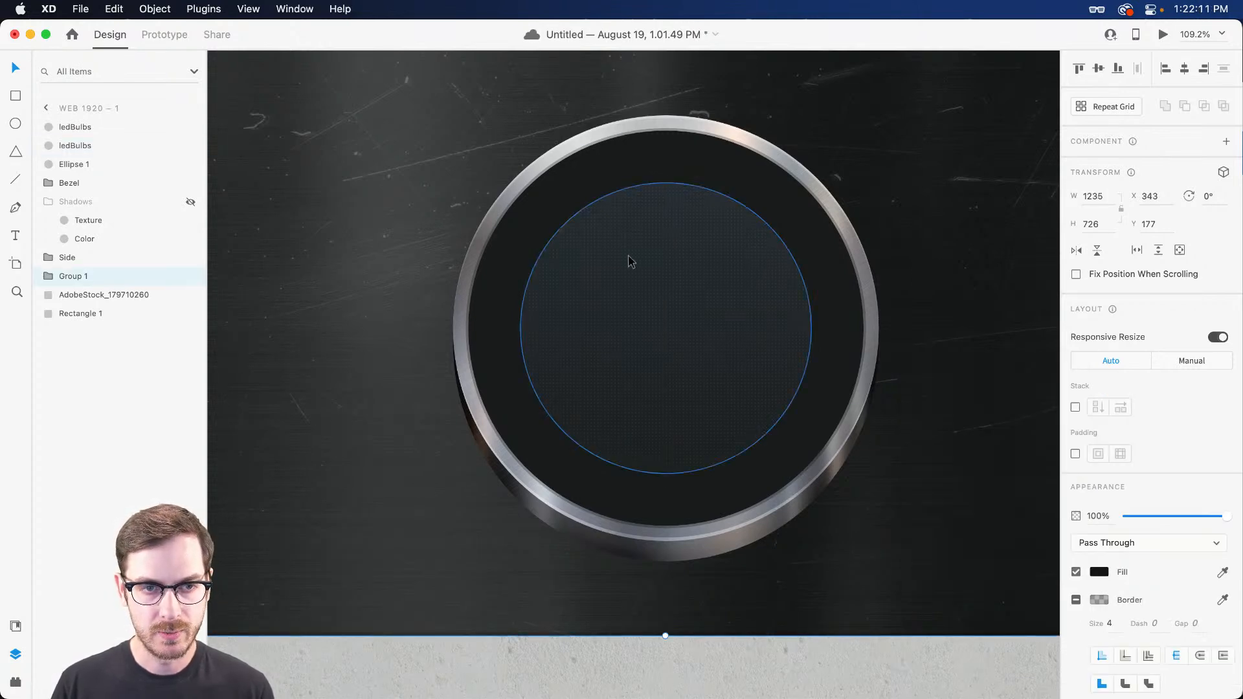
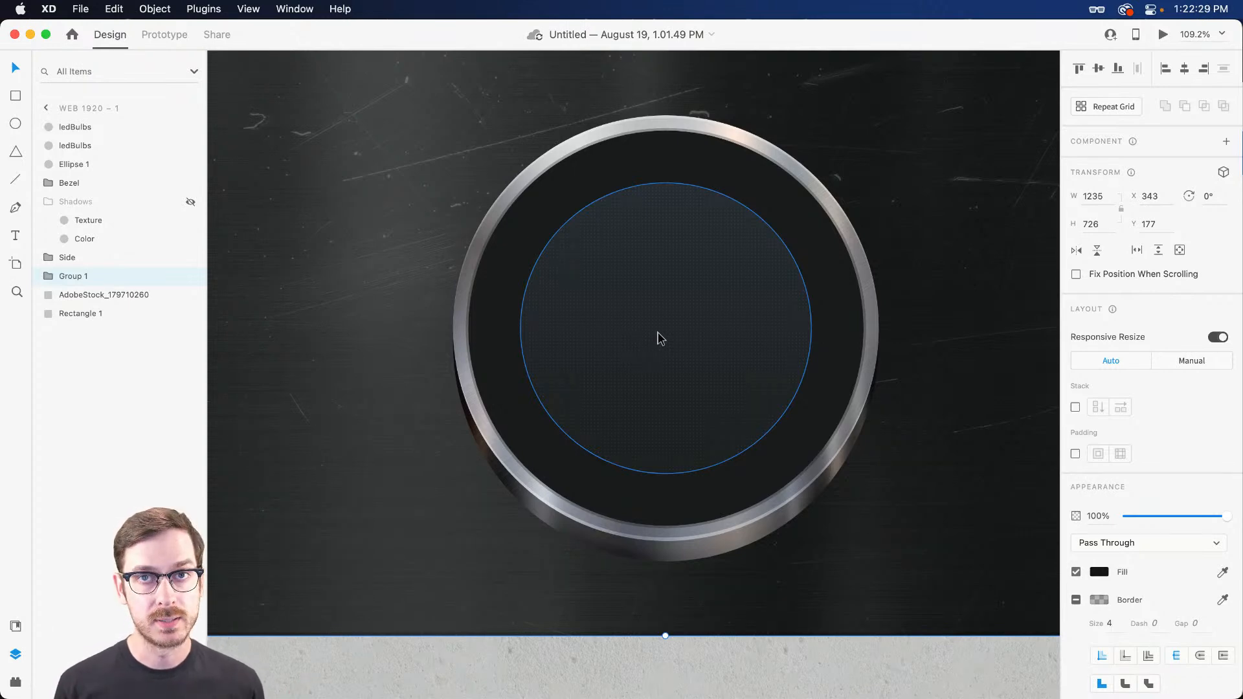
Add the text "62" near the centre of the dial screen.
key("t")
left_click(657, 332)
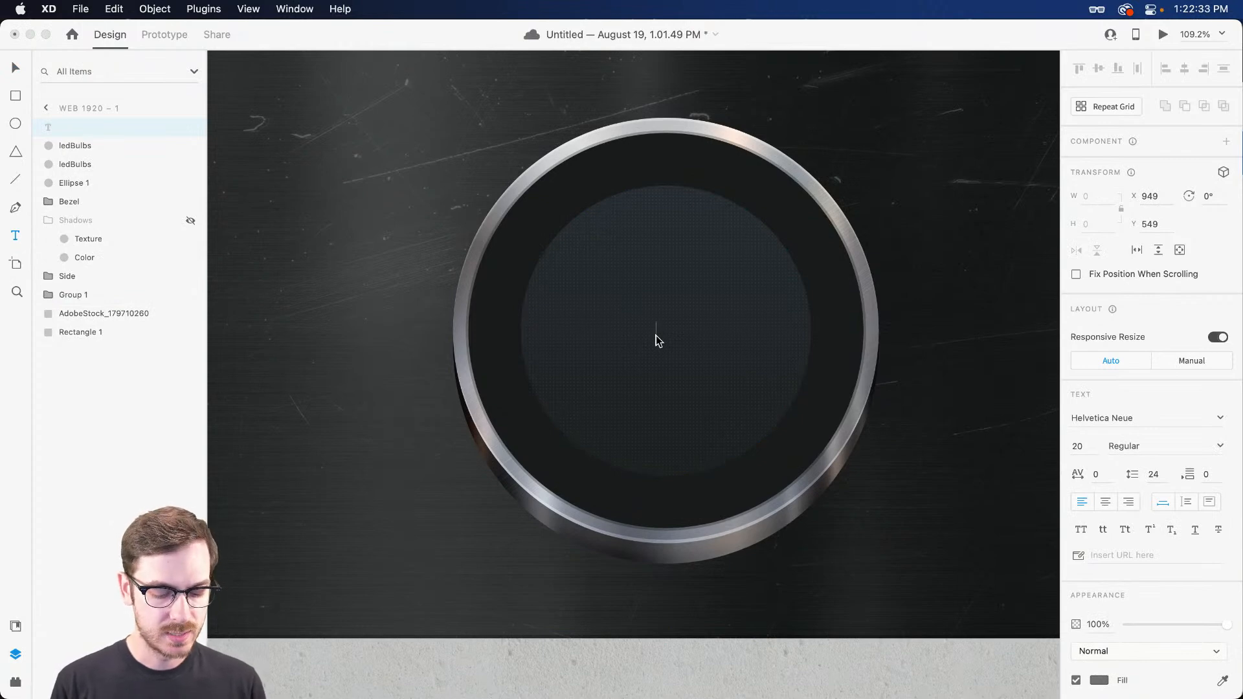
type("62")
key("Escape")
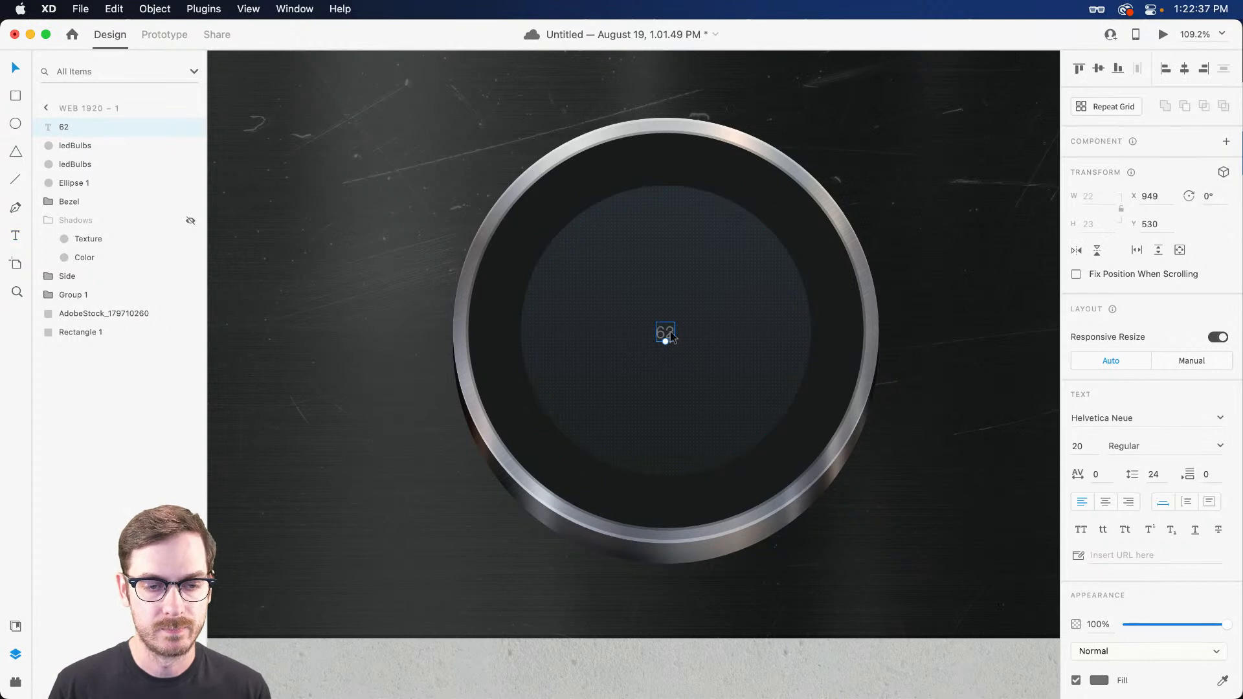
Enlarge the "62" text to a font size of about 109 and centre it on the dial screen.
left_click_drag(666, 342, 663, 444)
left_click_drag(679, 382, 667, 337)
left_click_drag(666, 392, 666, 376)
left_click_drag(667, 329, 667, 336)
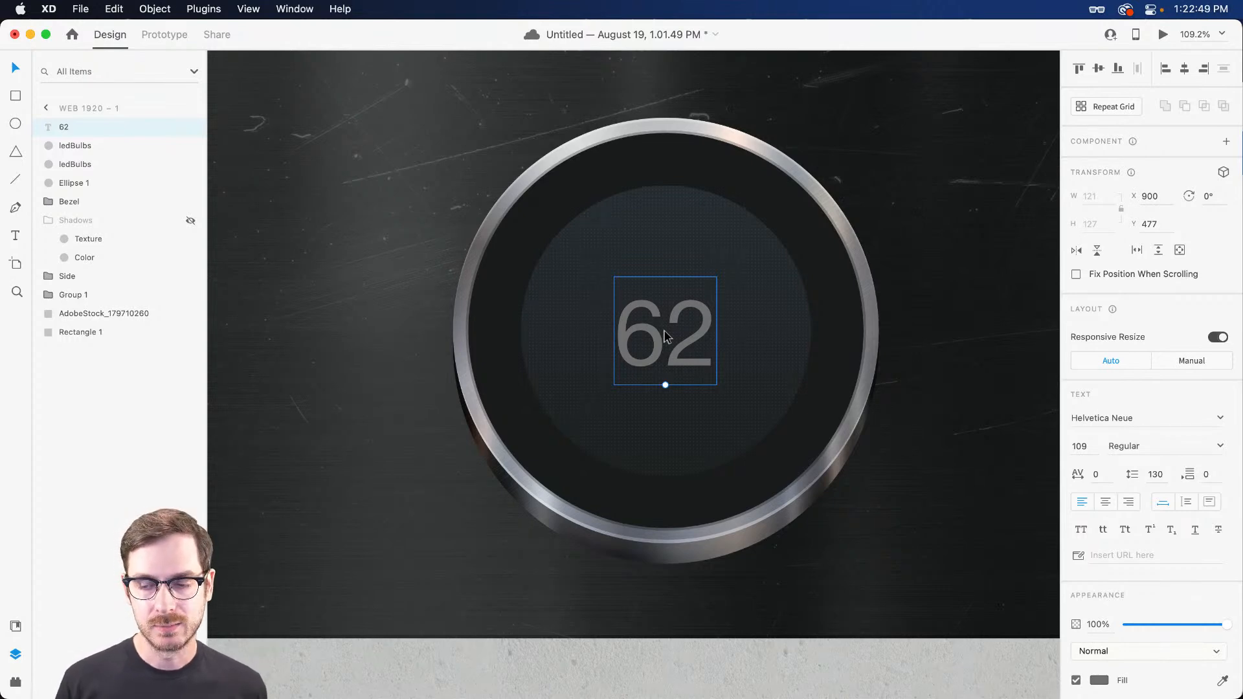
Change the font of the "62" text to Blenny.
left_click(1141, 424)
type("Bl")
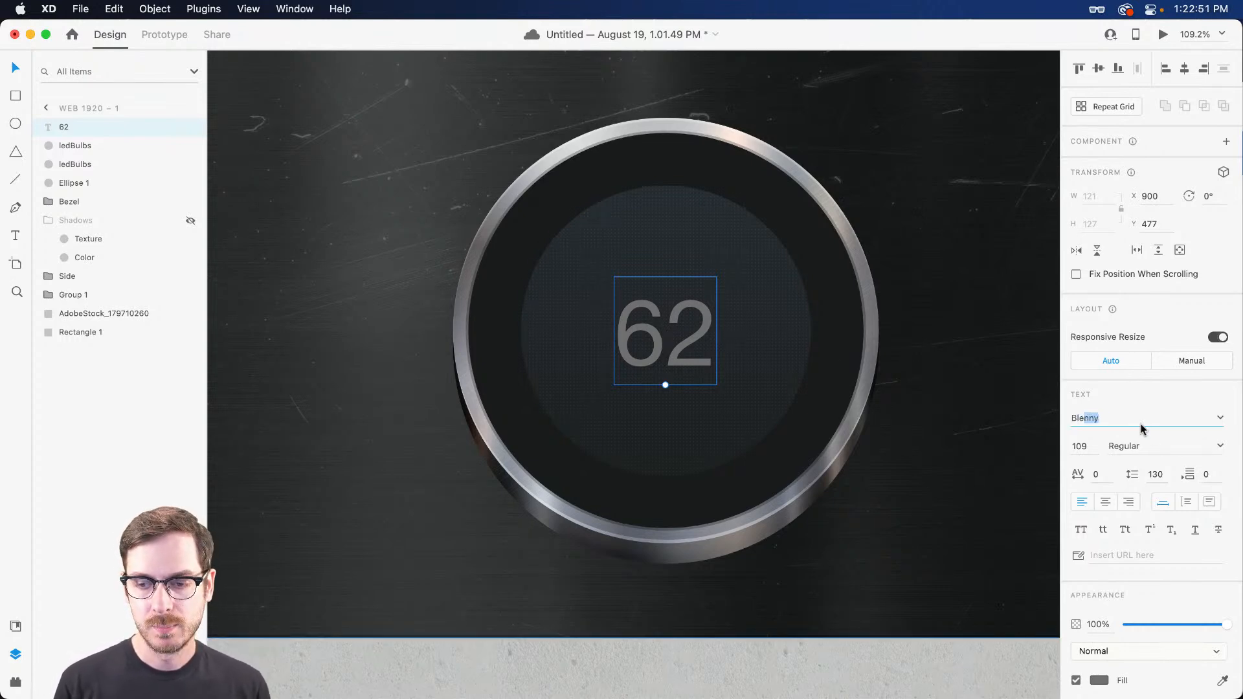
type("en")
key("Return")
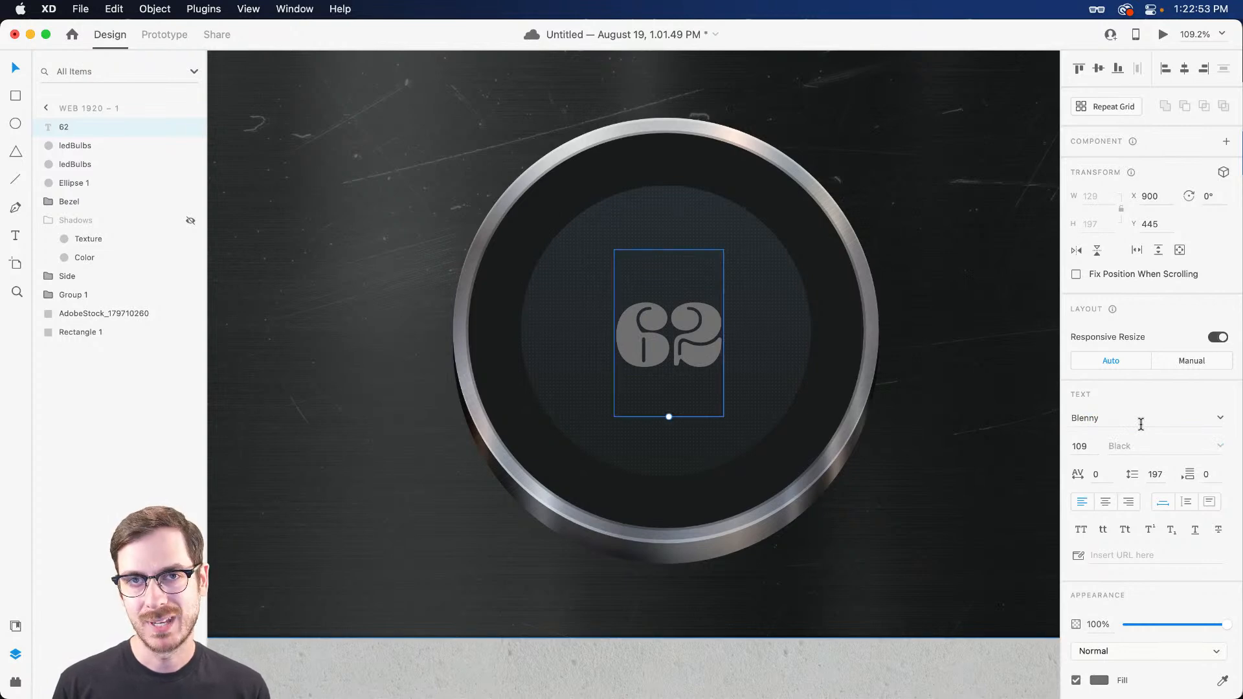
Set the fill of the "62" text to white (fff).
left_click(1103, 680)
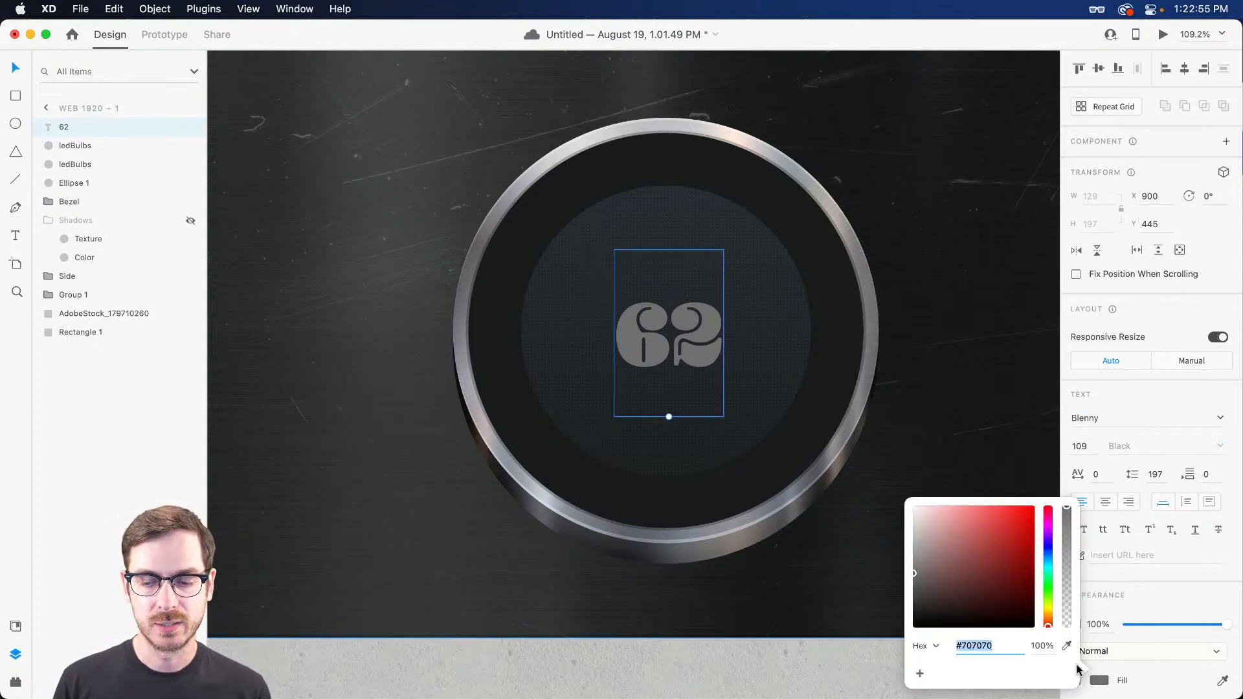
type("fff")
key("Return")
left_click(1192, 329)
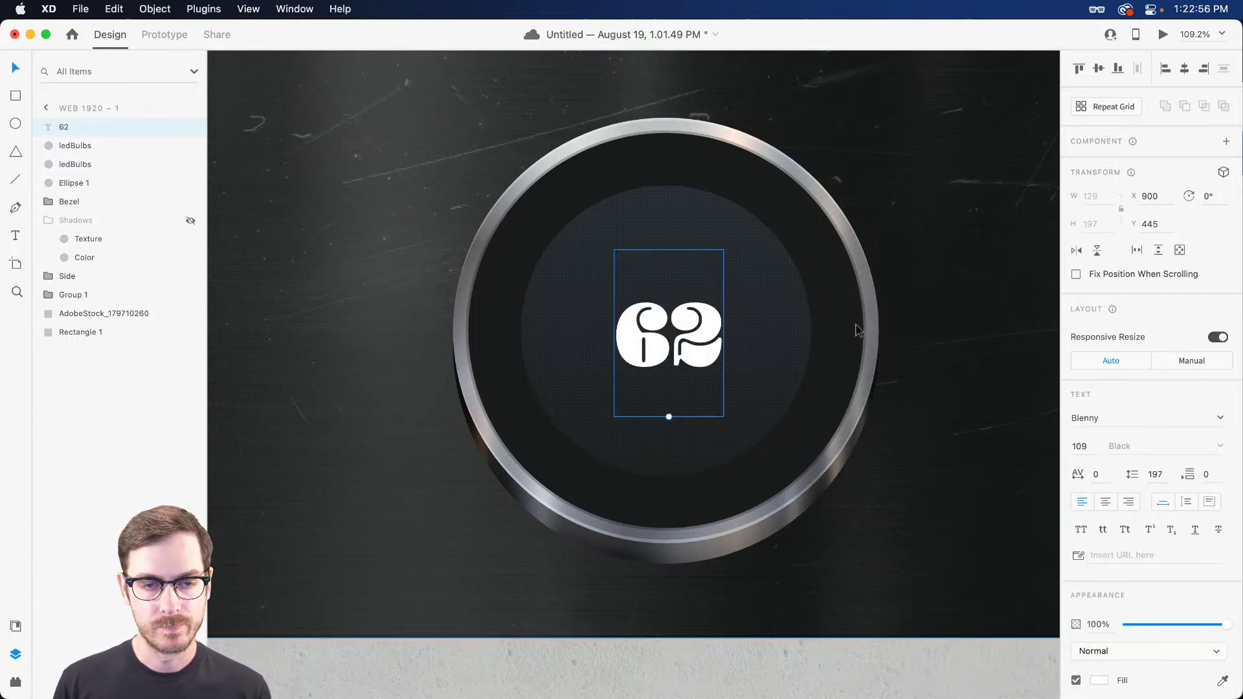
Centre-align the "62" text and nudge it to the middle of the dial screen.
left_click(1106, 502)
left_click_drag(643, 348, 641, 347)
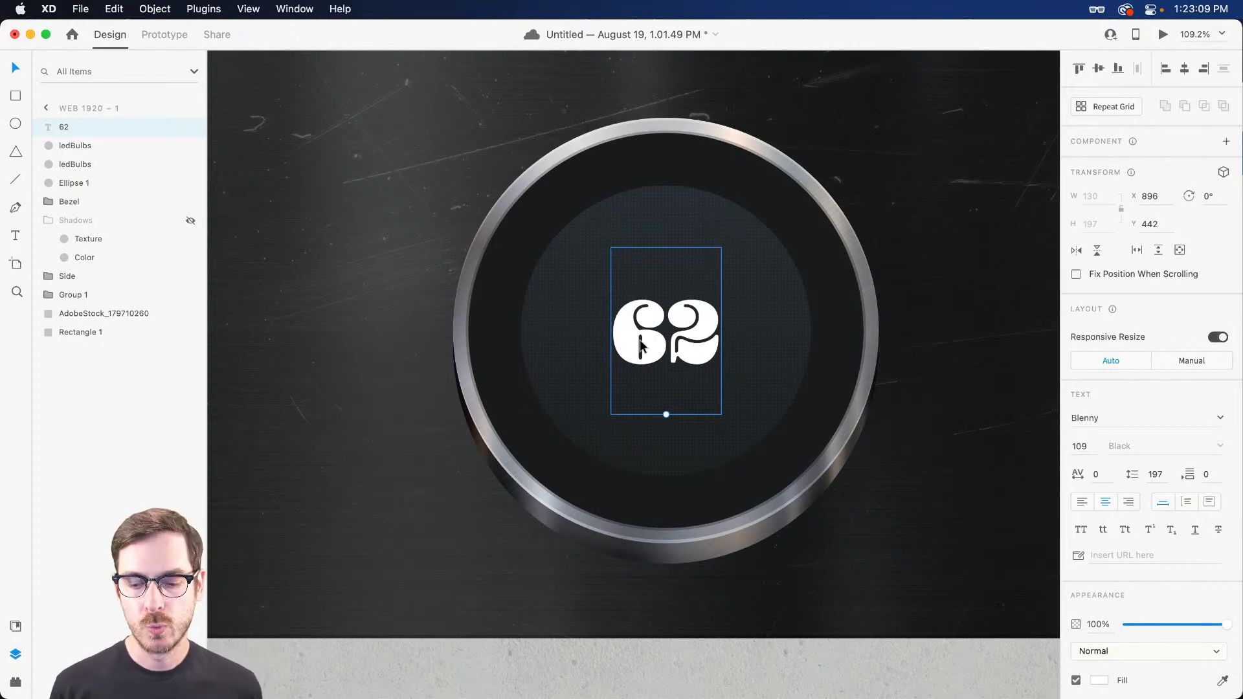
Try the numbers 59 and 71 in place of "62" on the dial screen, and undo the change.
double_click(640, 345)
type("59")
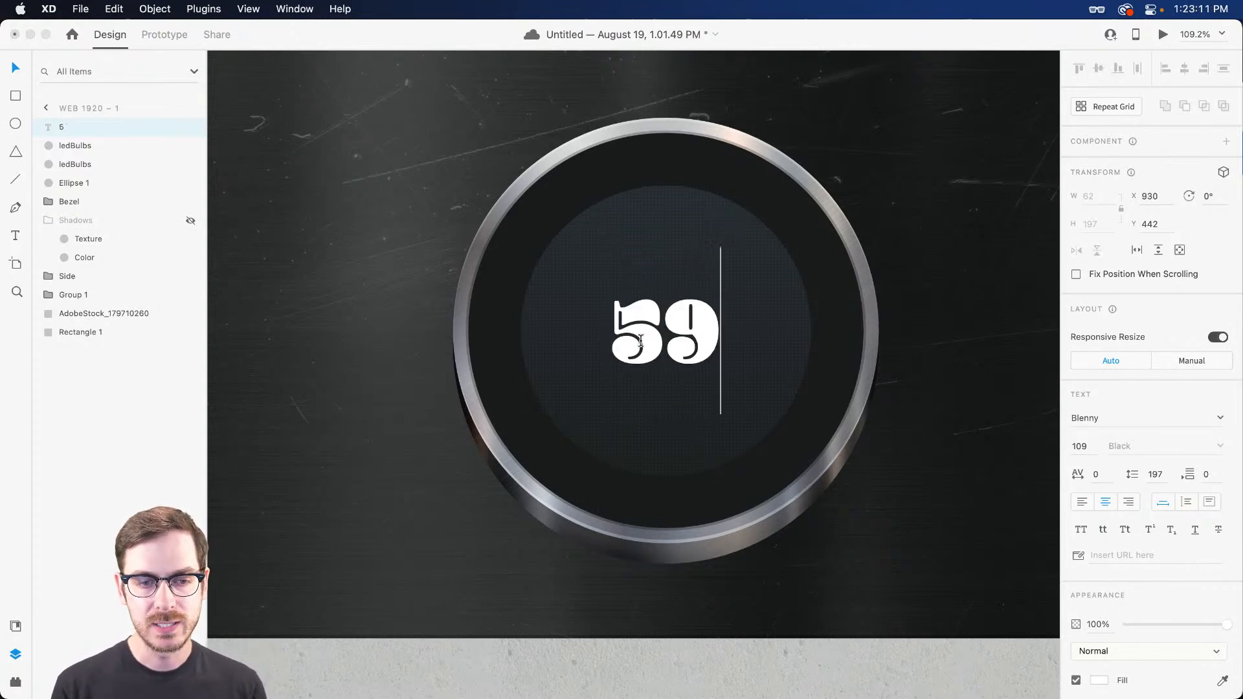
key("BackSpace")
key("BackSpace")
type("71")
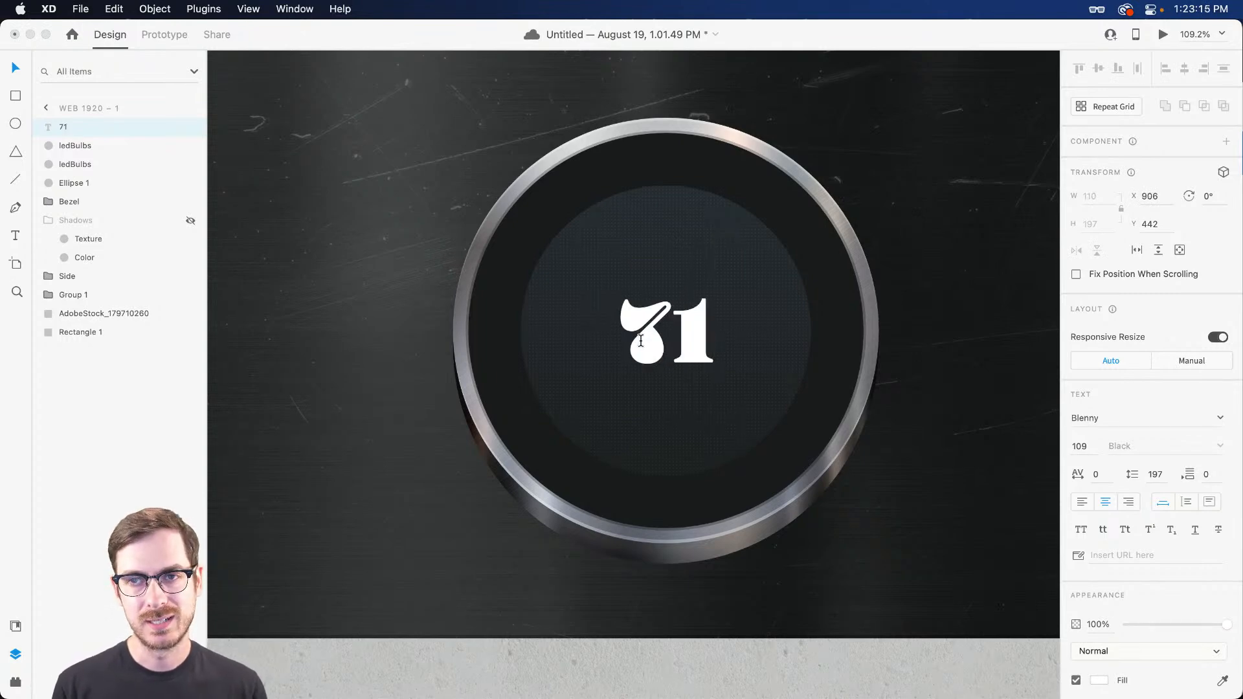
key("Escape")
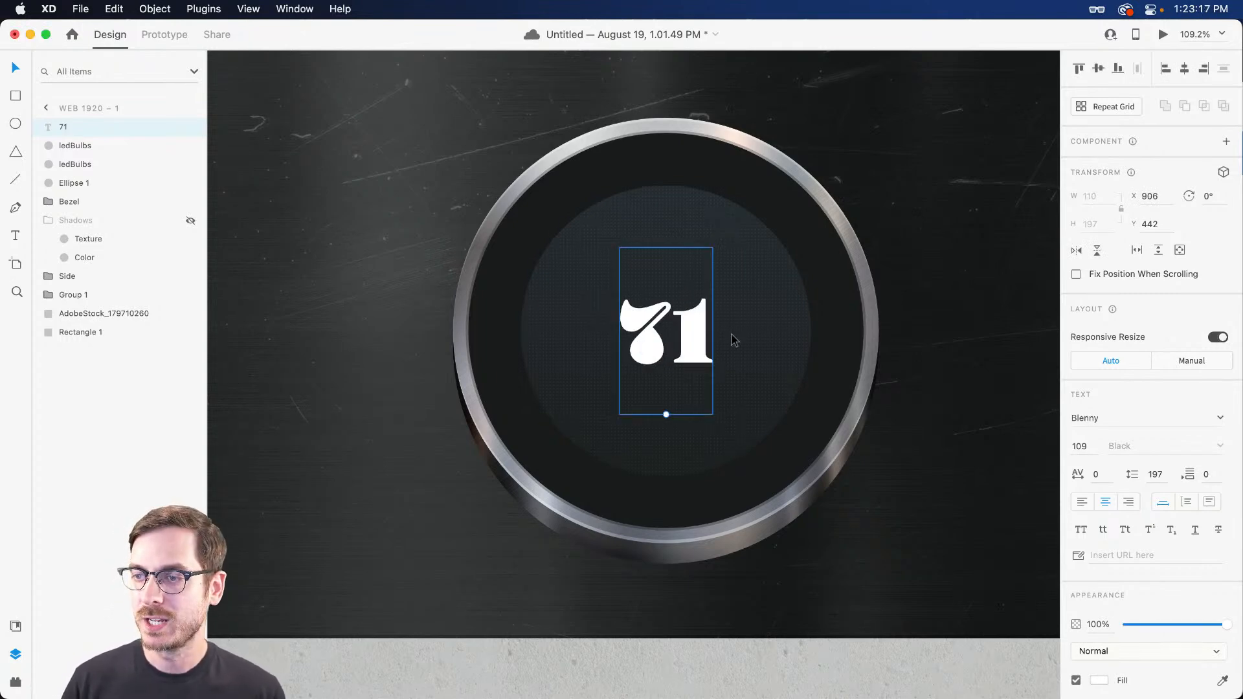
key("super+z")
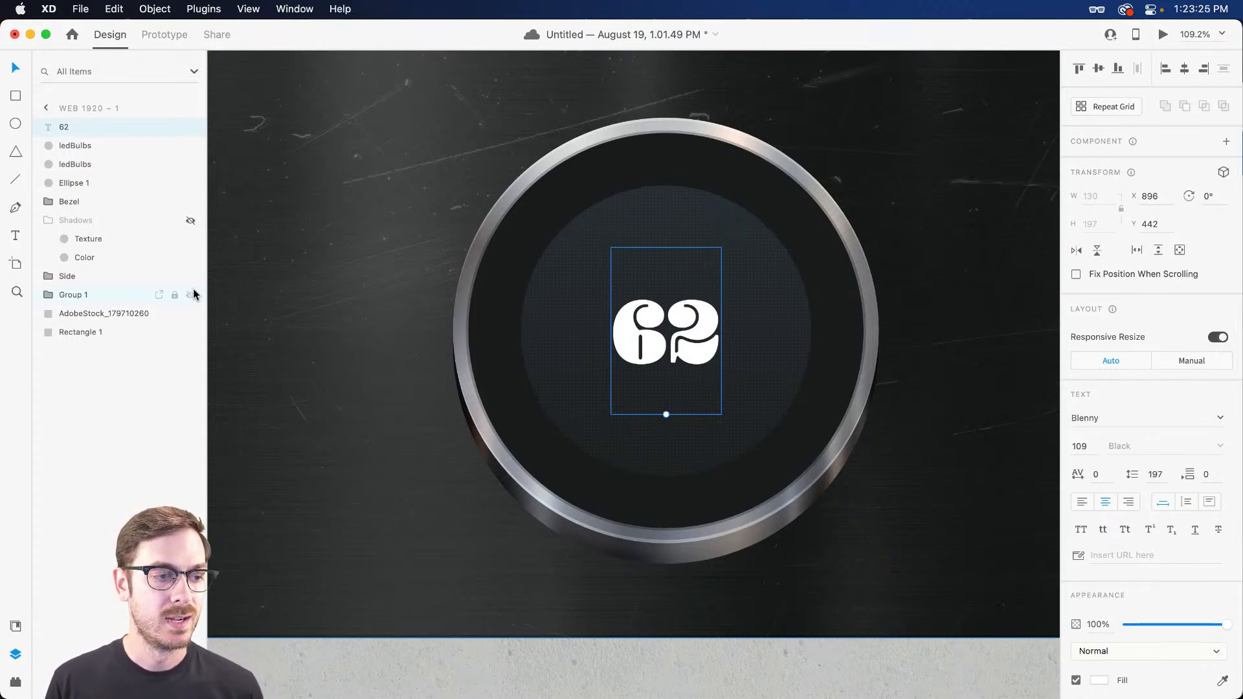
Change the font of the "62" text to Factoria with the Medium weight.
mouse_move(208, 286)
left_mouse_down()
mouse_move(233, 269)
mouse_move(164, 266)
mouse_move(206, 261)
left_mouse_up()
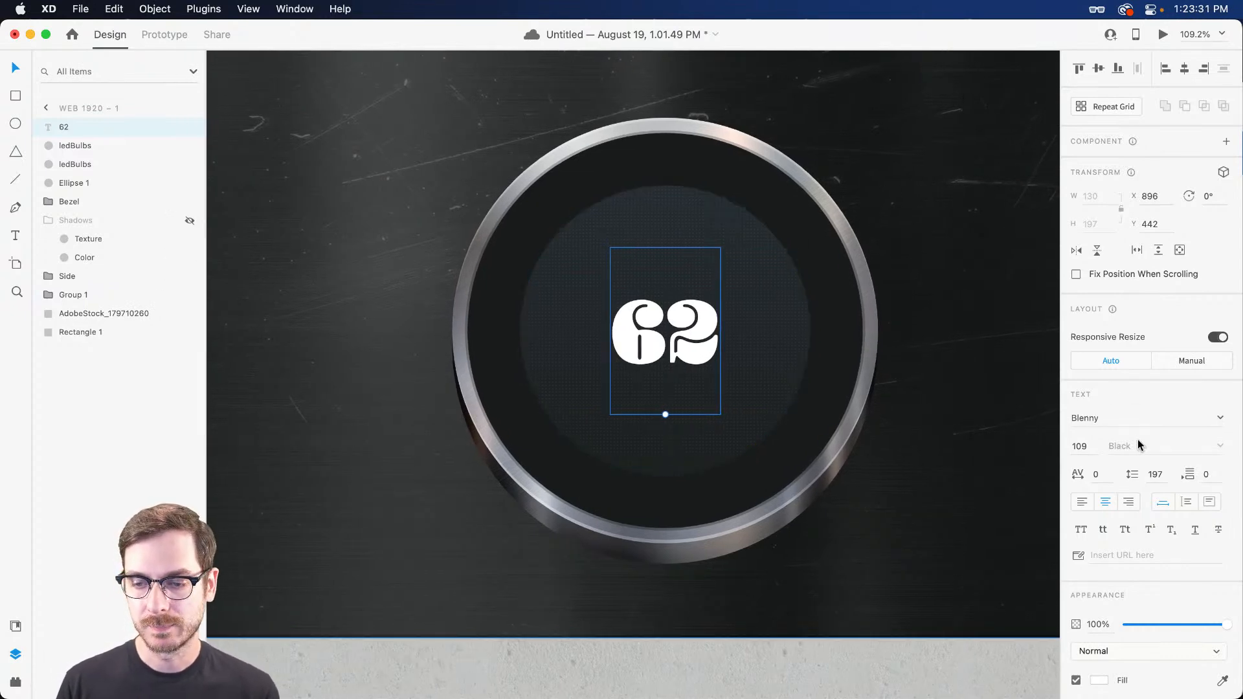
left_click(1125, 417)
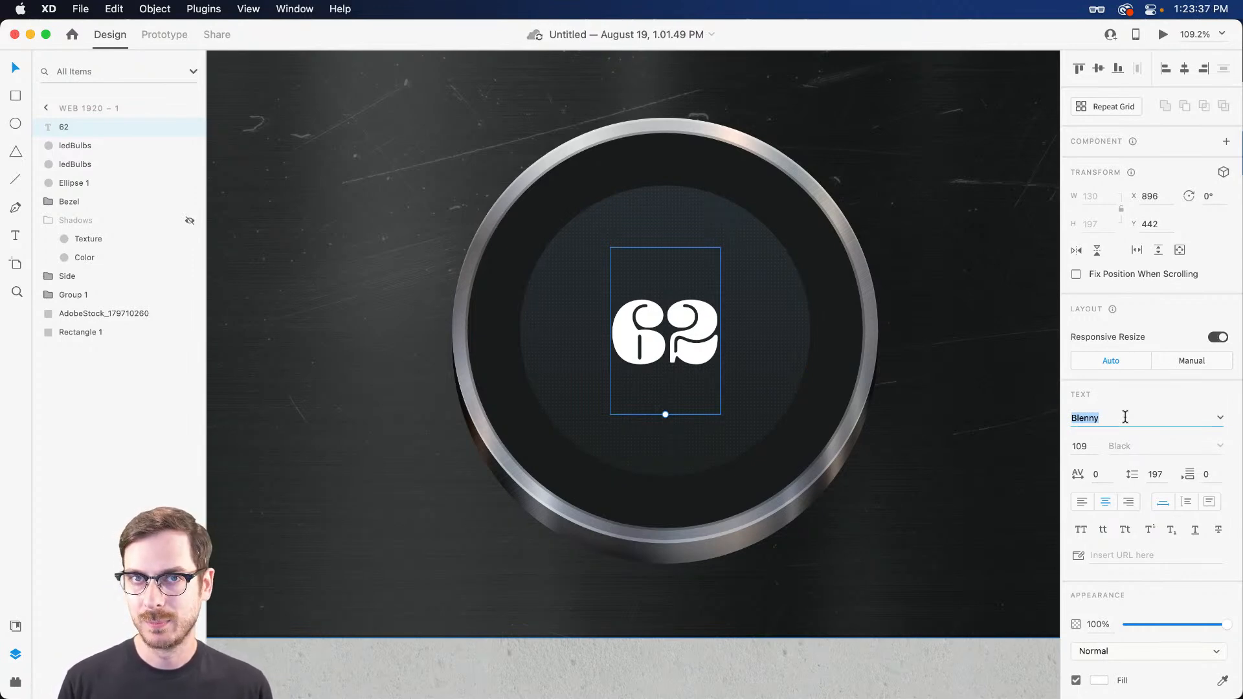
type("Fa")
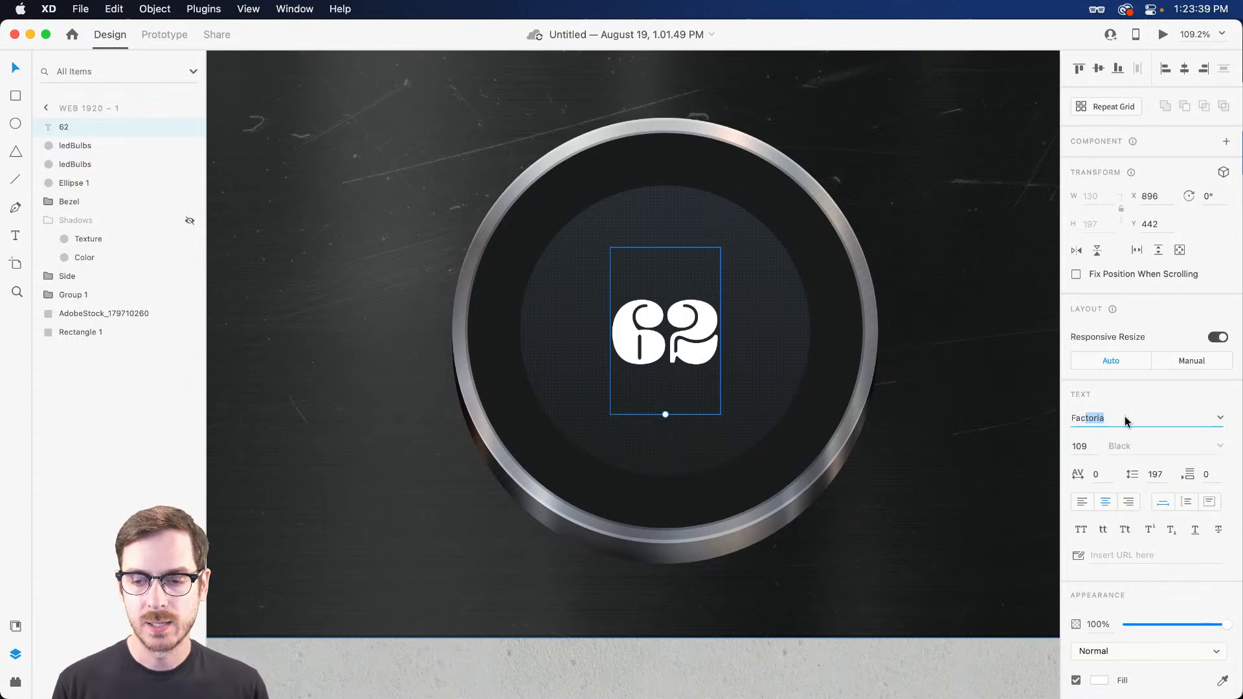
type("c")
key("Return")
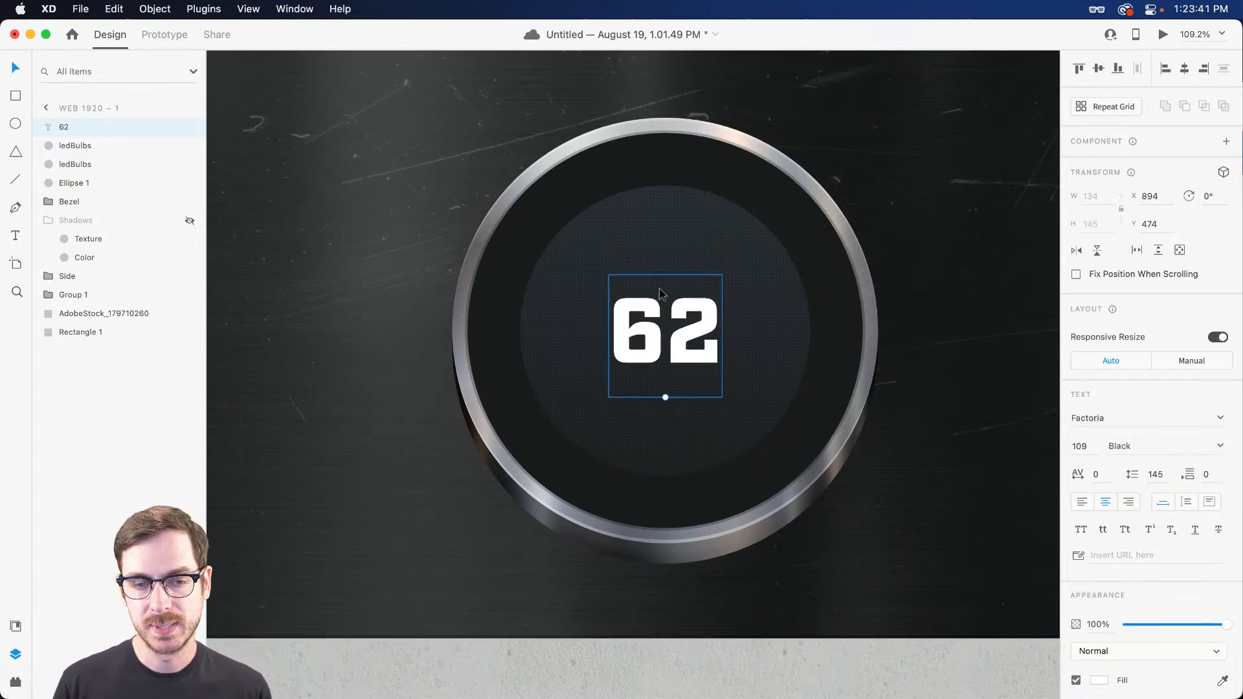
left_click(1221, 446)
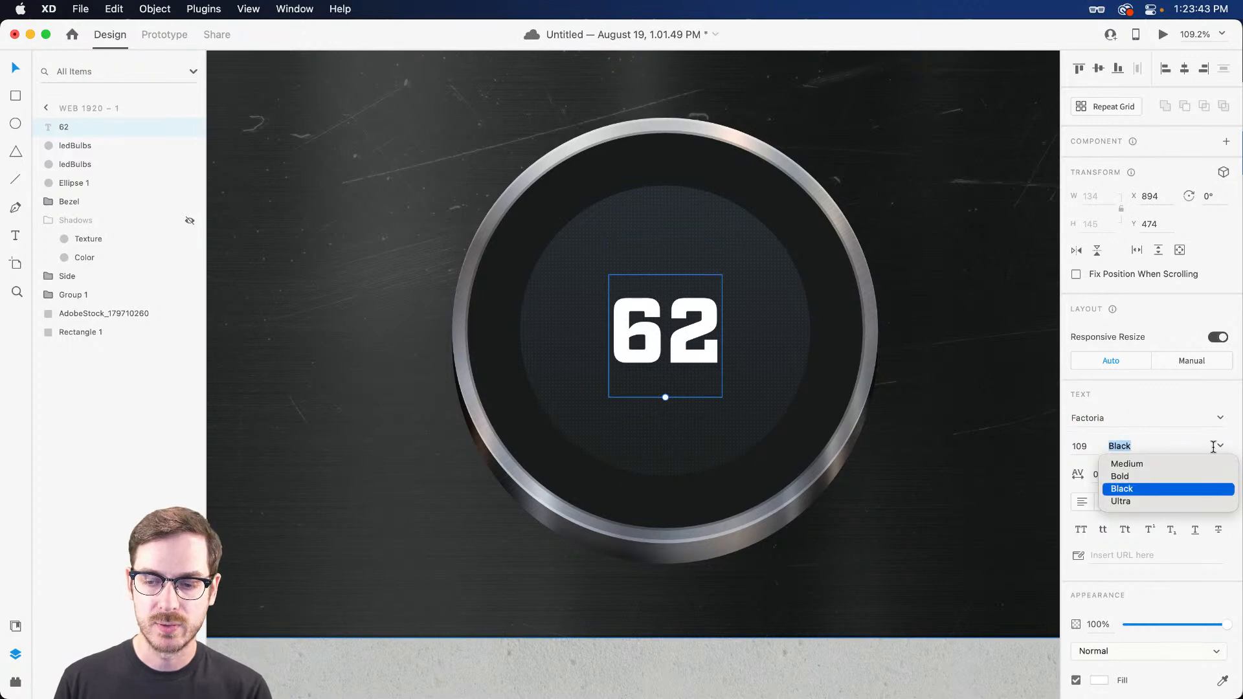
left_click(1132, 465)
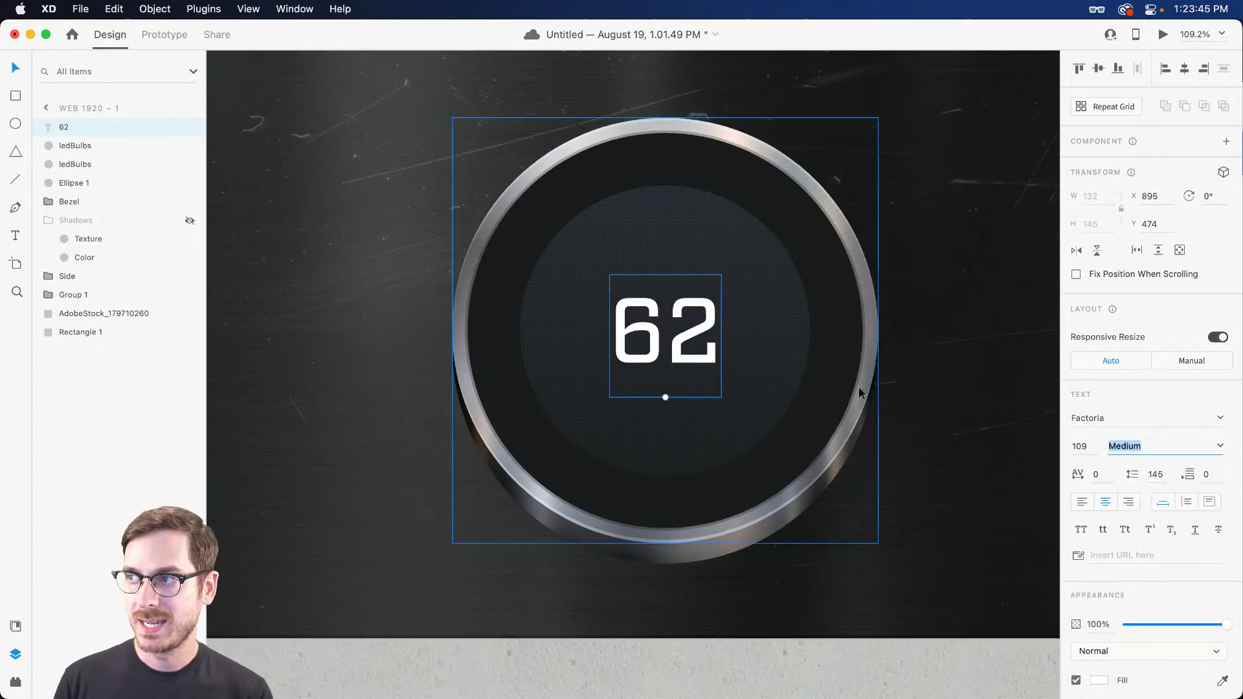
Try several numbers in the dial text, settle on "68", and nudge it into the centre of the screen.
double_click(654, 354)
left_click(664, 350)
key("Right")
key("BackSpace")
key("BackSpace")
type("63")
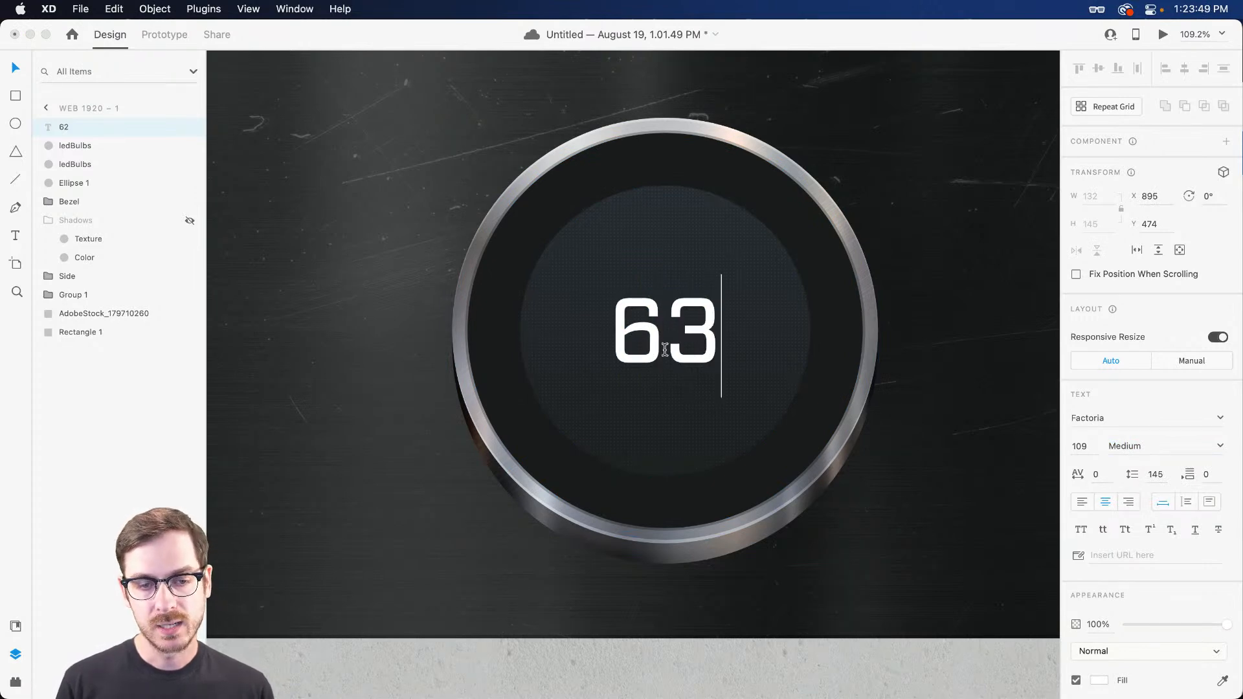
key("BackSpace")
type("4")
key("BackSpace")
type("5")
key("BackSpace")
type("6")
key("BackSpace")
key("BackSpace")
type("4")
key("BackSpace")
type("4")
key("super+z")
key("Right")
key("BackSpace")
type("8")
key("Escape")
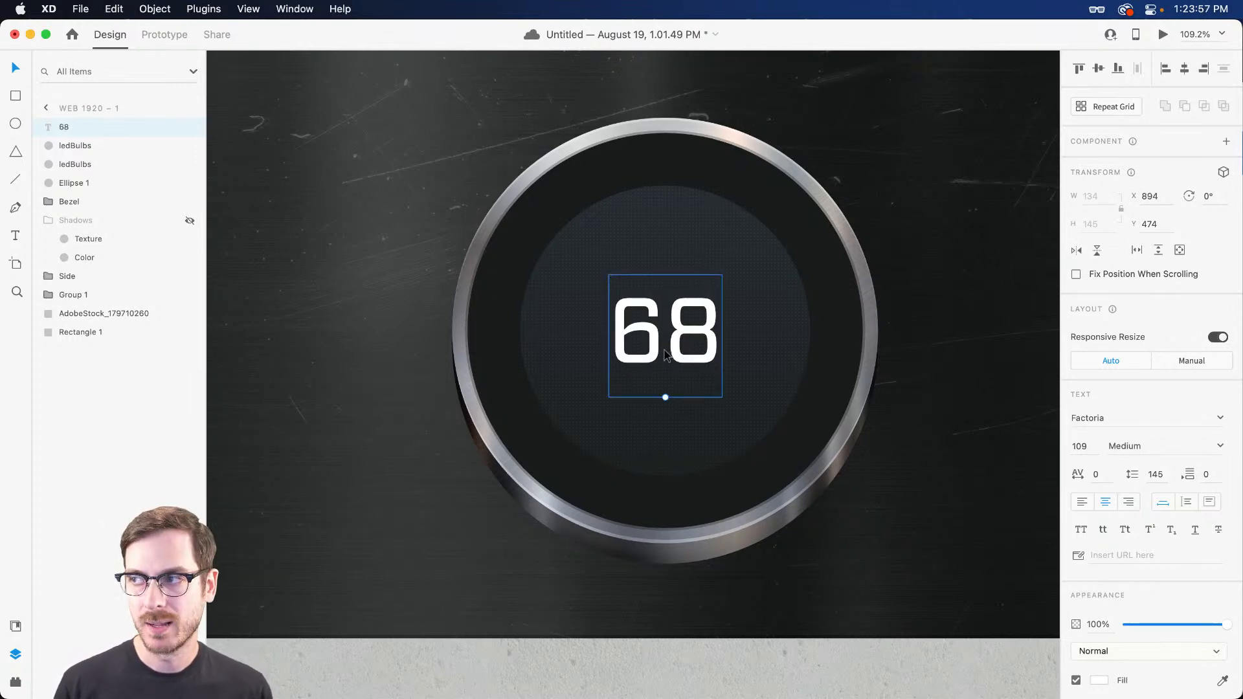
left_click_drag(645, 338, 645, 338)
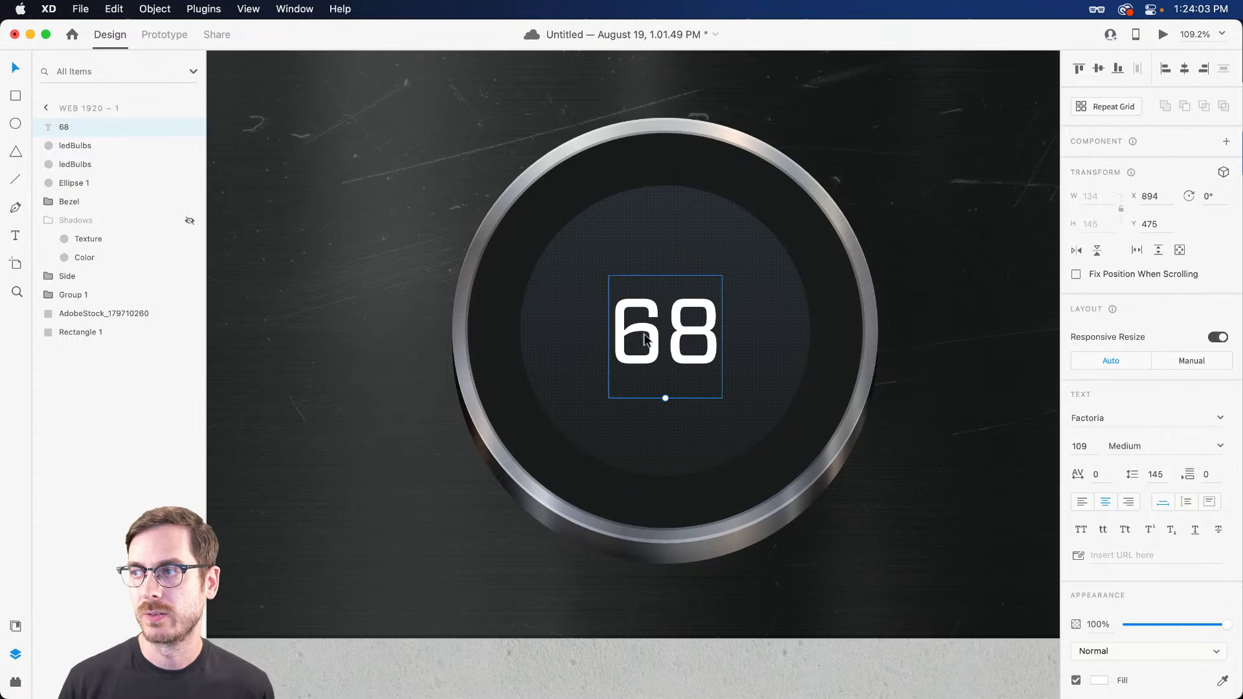
Duplicate the "68" text directly above the original and set the copy's font to Open Sans.
scroll(645, 337, "right", 1)
scroll(657, 349, "up", 3)
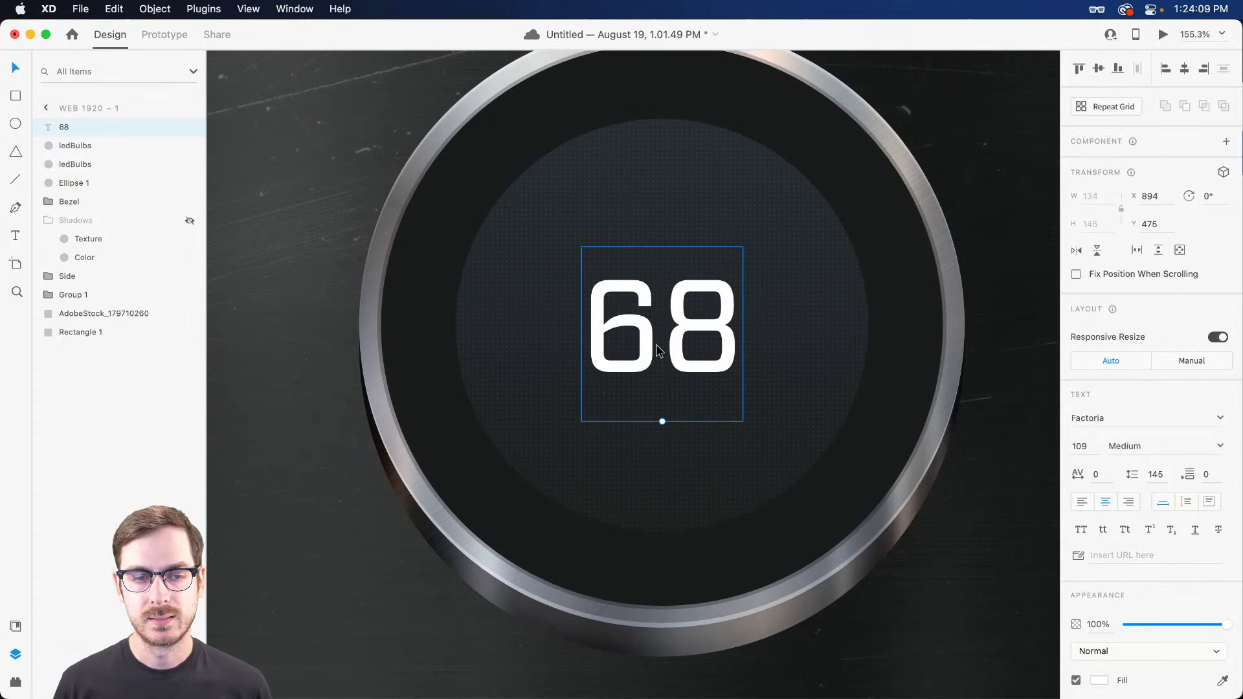
key("alt")
left_click_drag(657, 350, 657, 255)
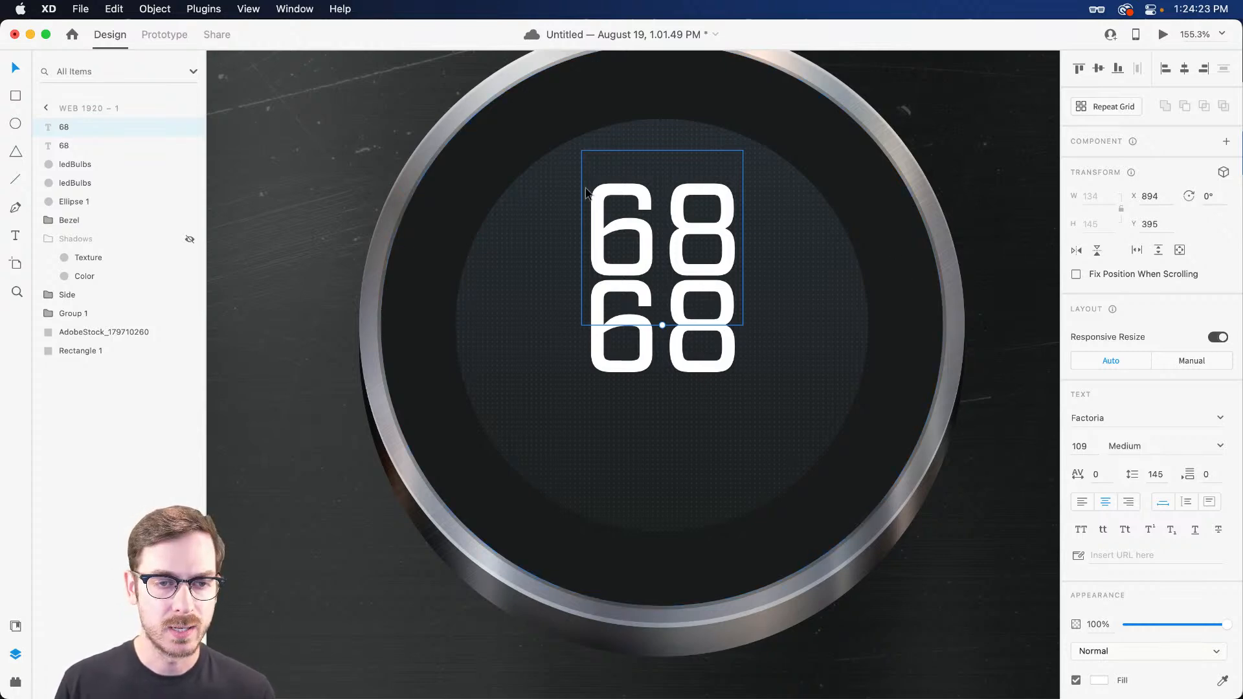
left_click(1109, 418)
type("Open")
key("Return")
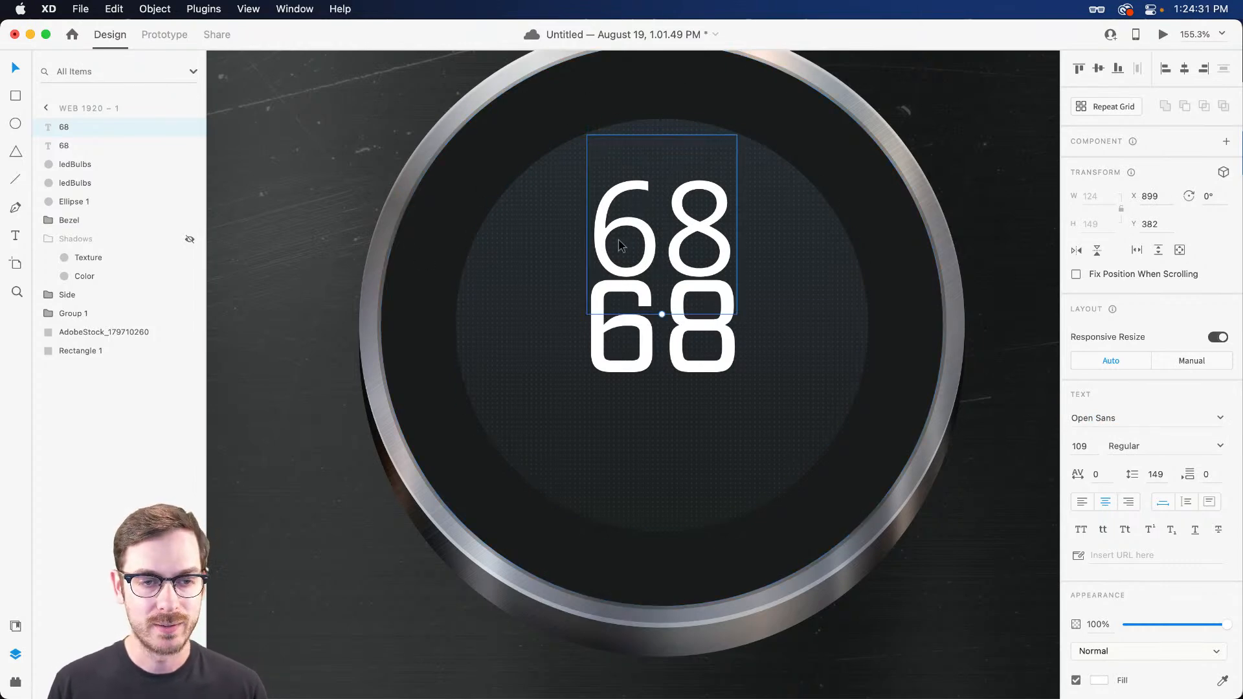
Reduce the upper "68" copy to a font size of about 35 and replace its text with "Cooling".
left_click(1080, 446)
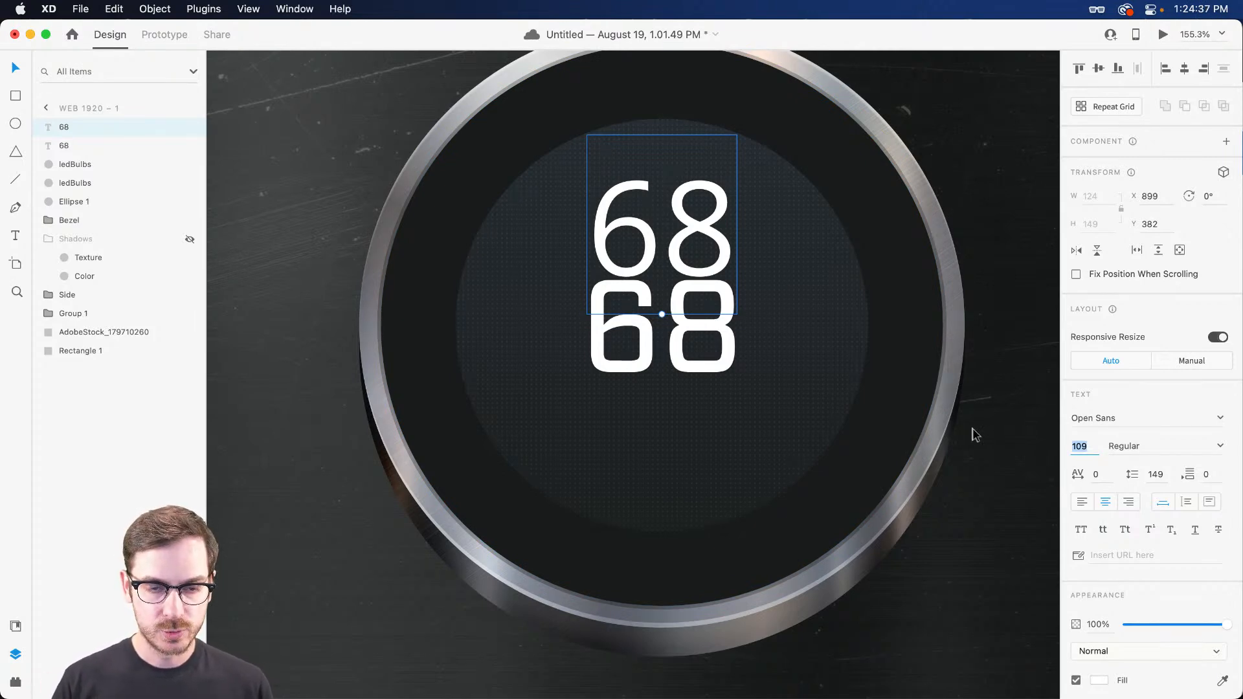
left_click(660, 314)
left_click_drag(660, 314, 667, 262)
double_click(666, 262)
type("Coo")
key("BackSpace")
key("BackSpace")
key("BackSpace")
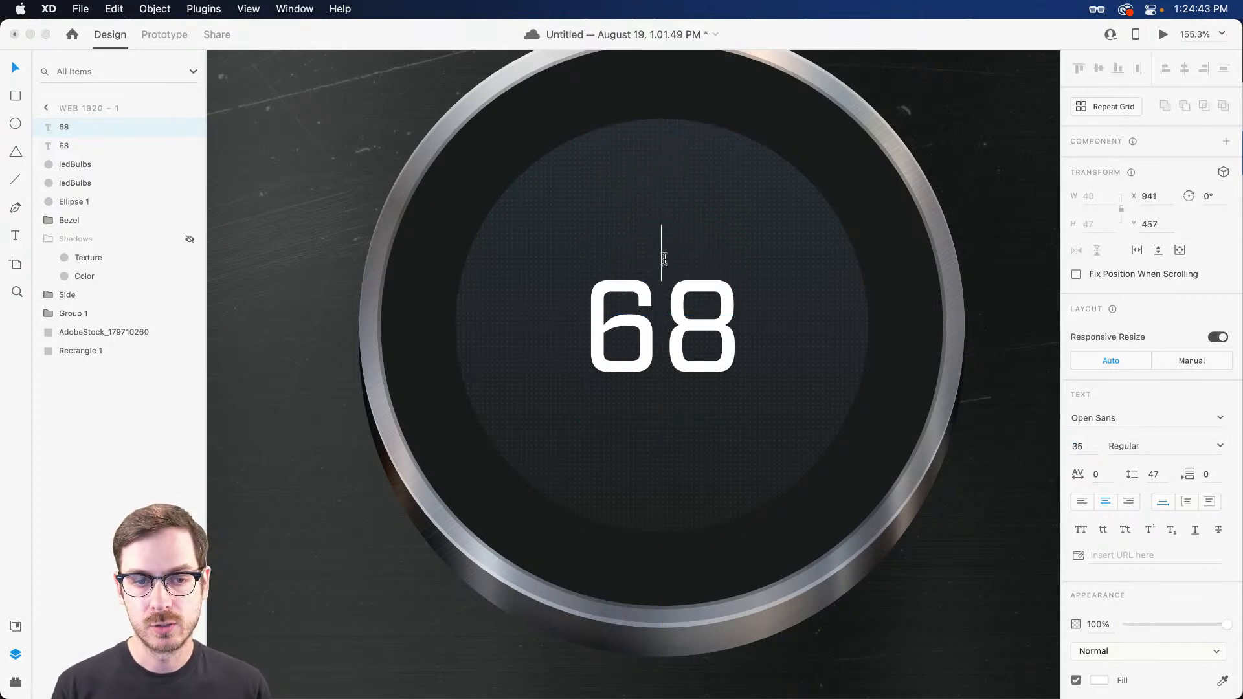
type("Cooling")
key("Escape")
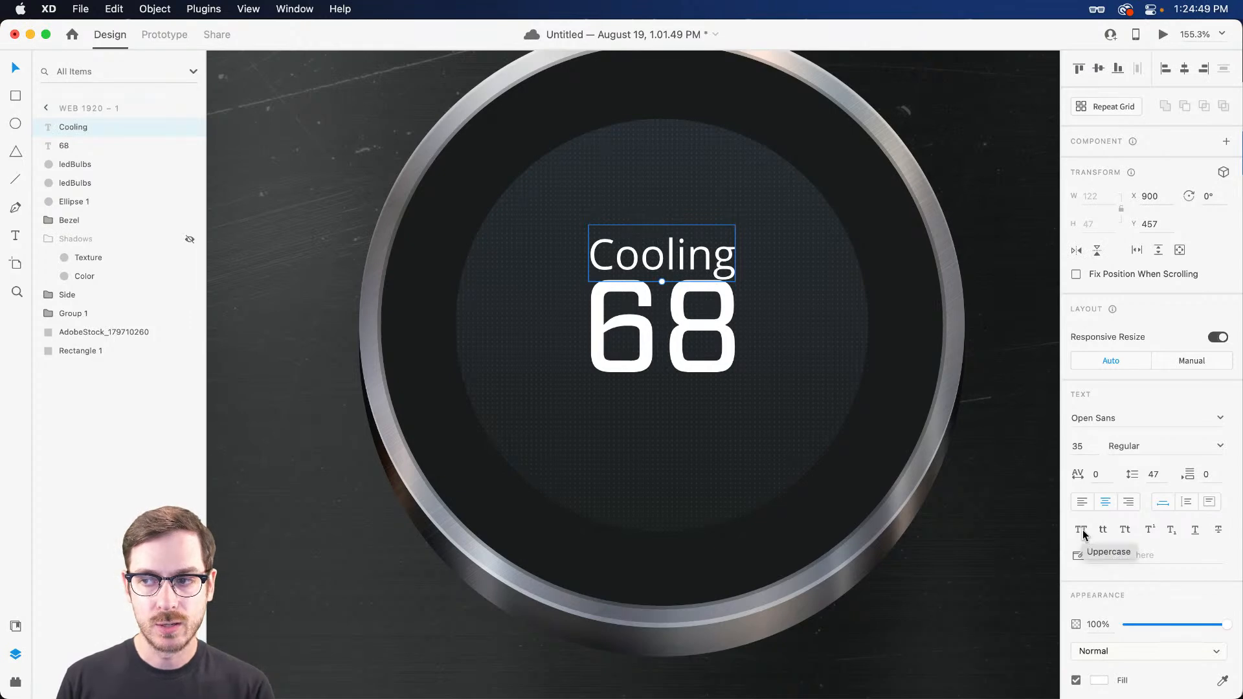
Style the "Cooling" label as uppercase Semibold text and shrink it to a font size of about 18.
left_click(1084, 533)
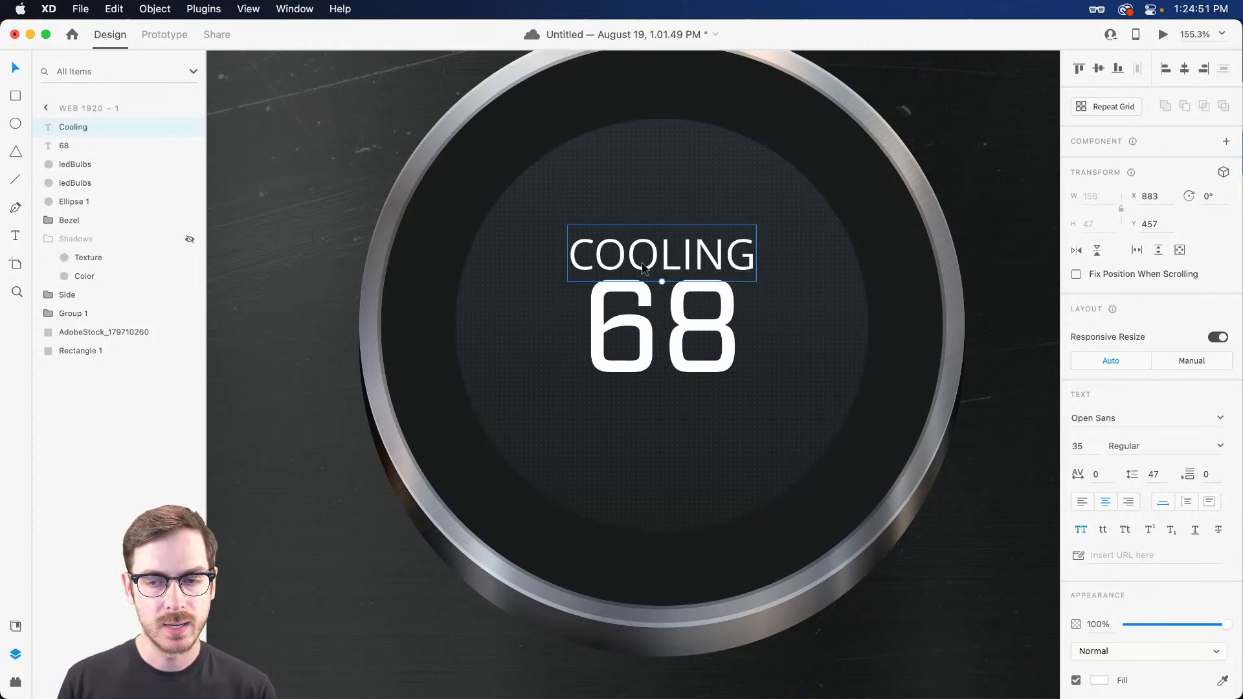
left_click_drag(662, 282, 669, 264)
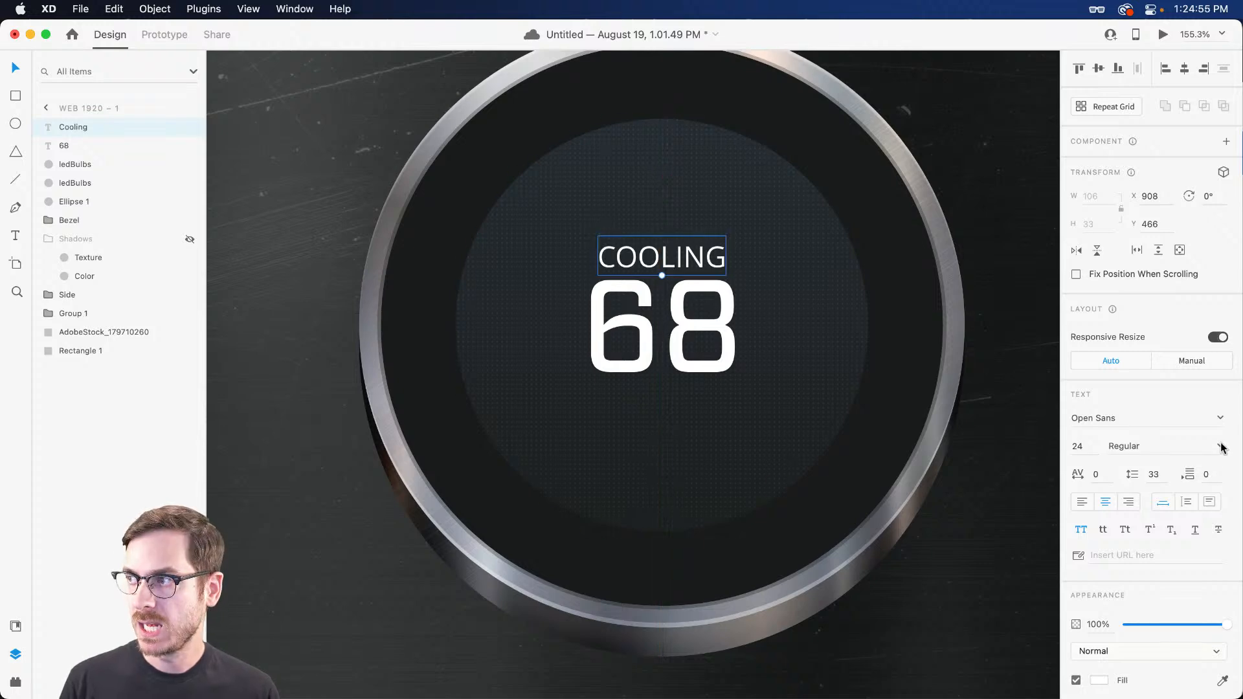
left_click(1220, 446)
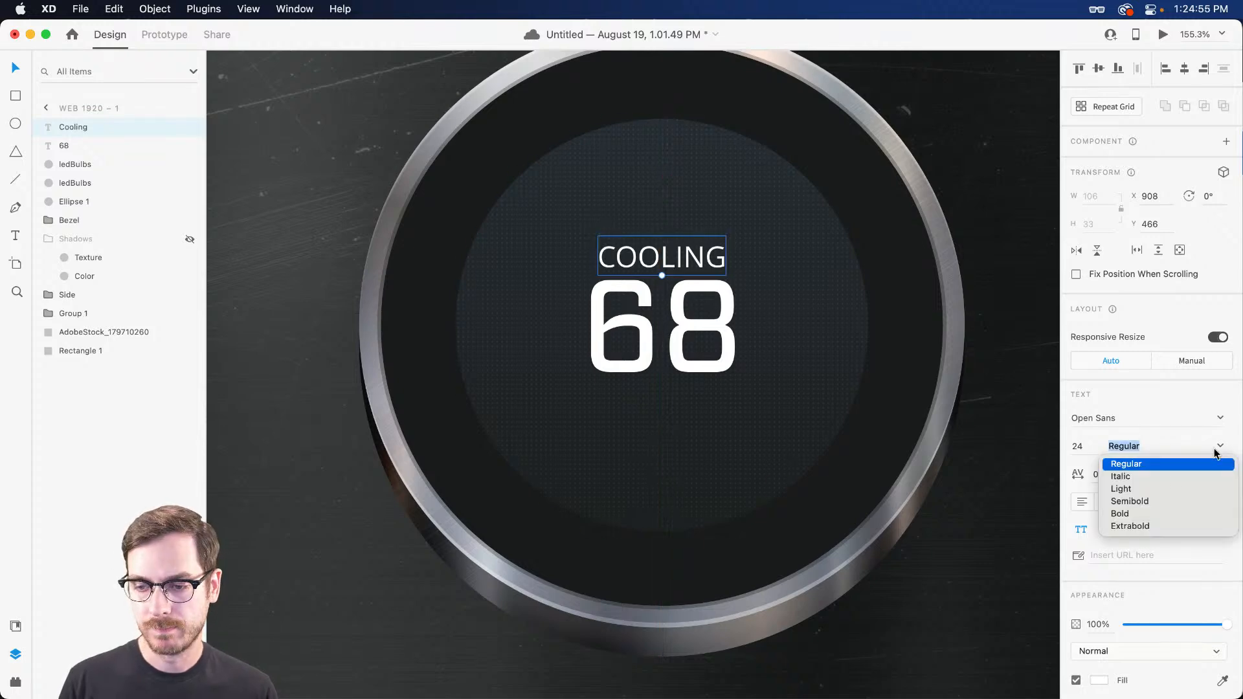
left_click(1130, 502)
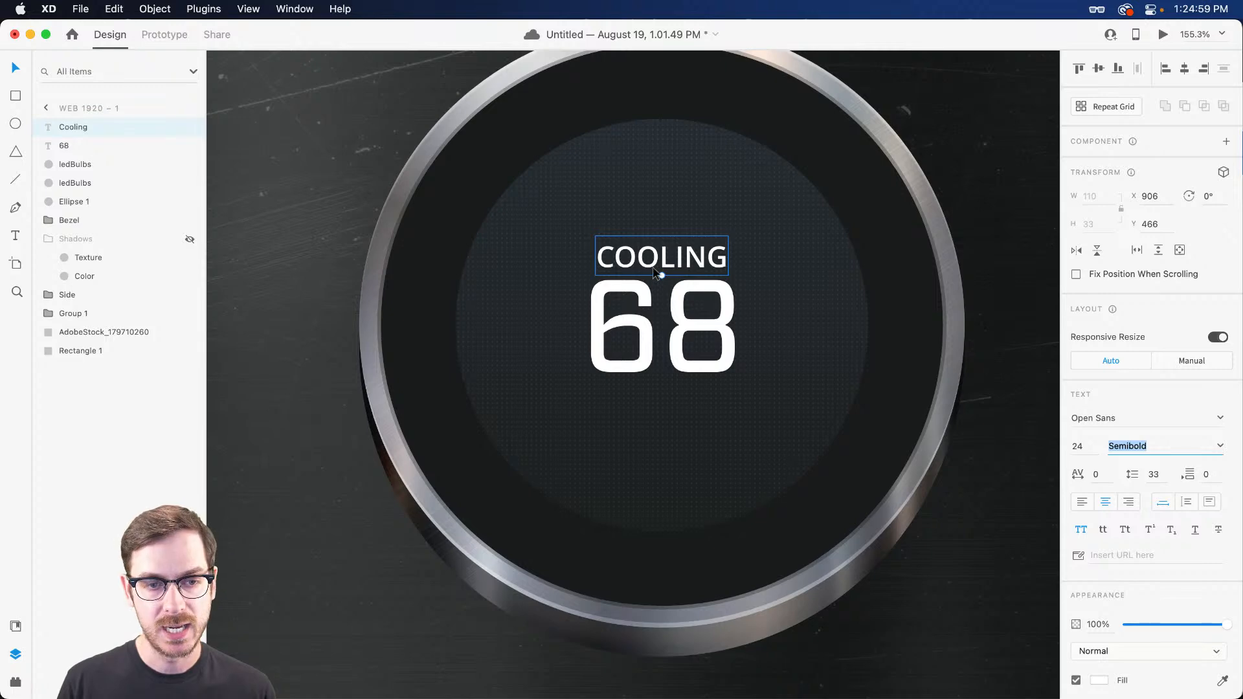
left_click_drag(662, 275, 664, 266)
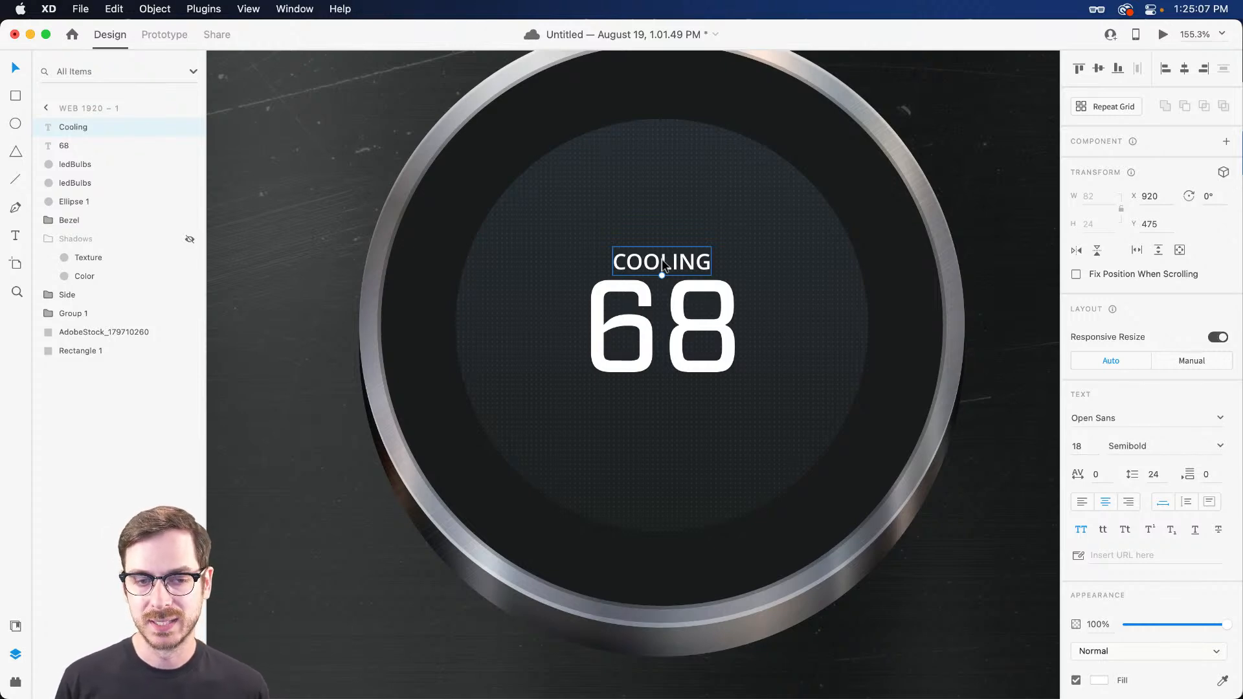
Try the Factoria font on the "Cooling" label, and undo the font change.
left_click(1126, 420)
type("Factoria")
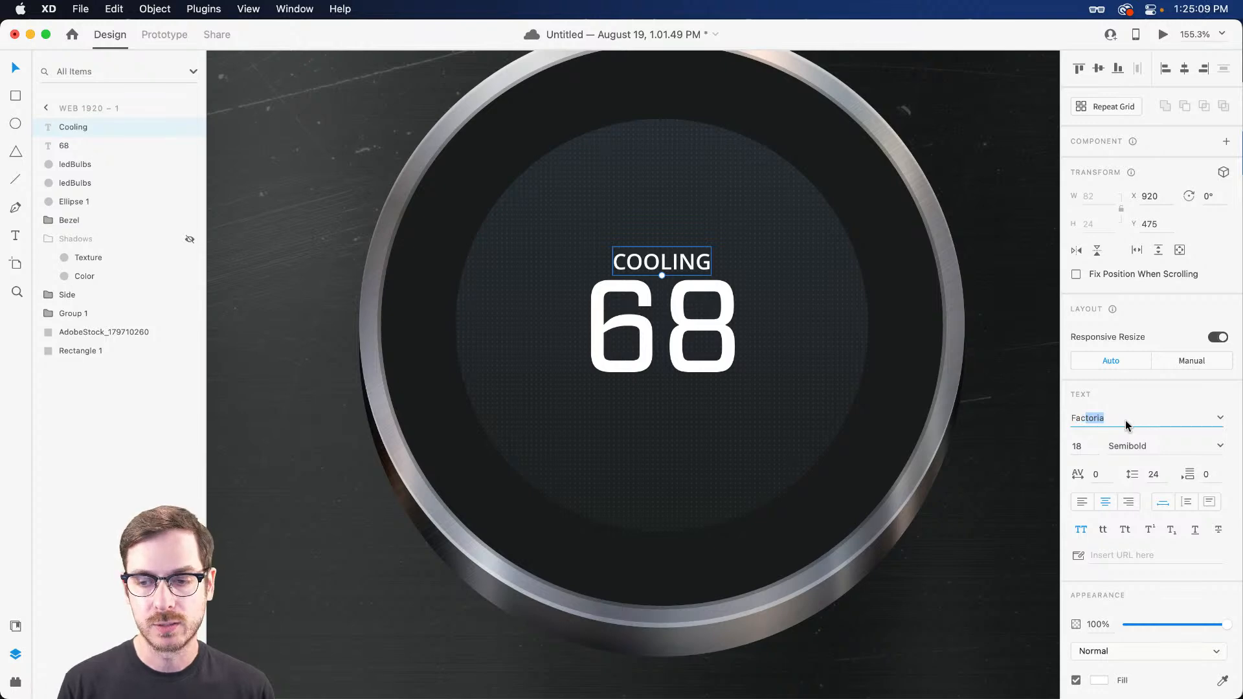
key("Return")
scroll(619, 300, "down", 5)
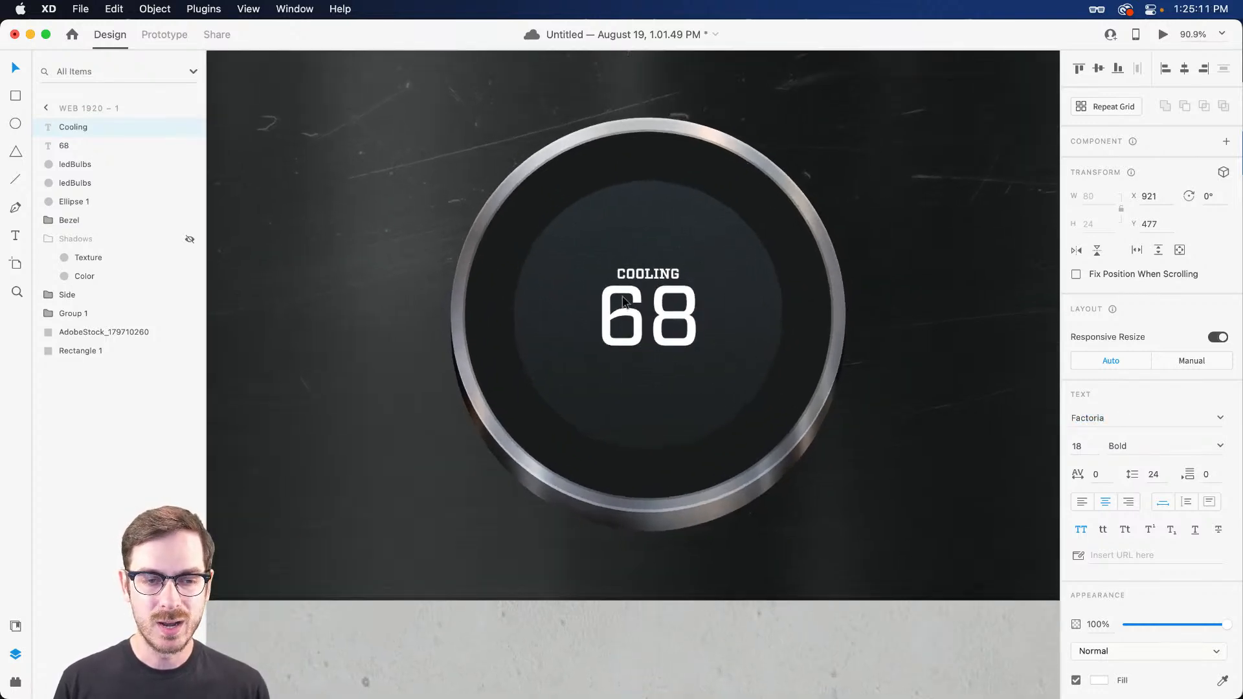
scroll(620, 300, "up", 5)
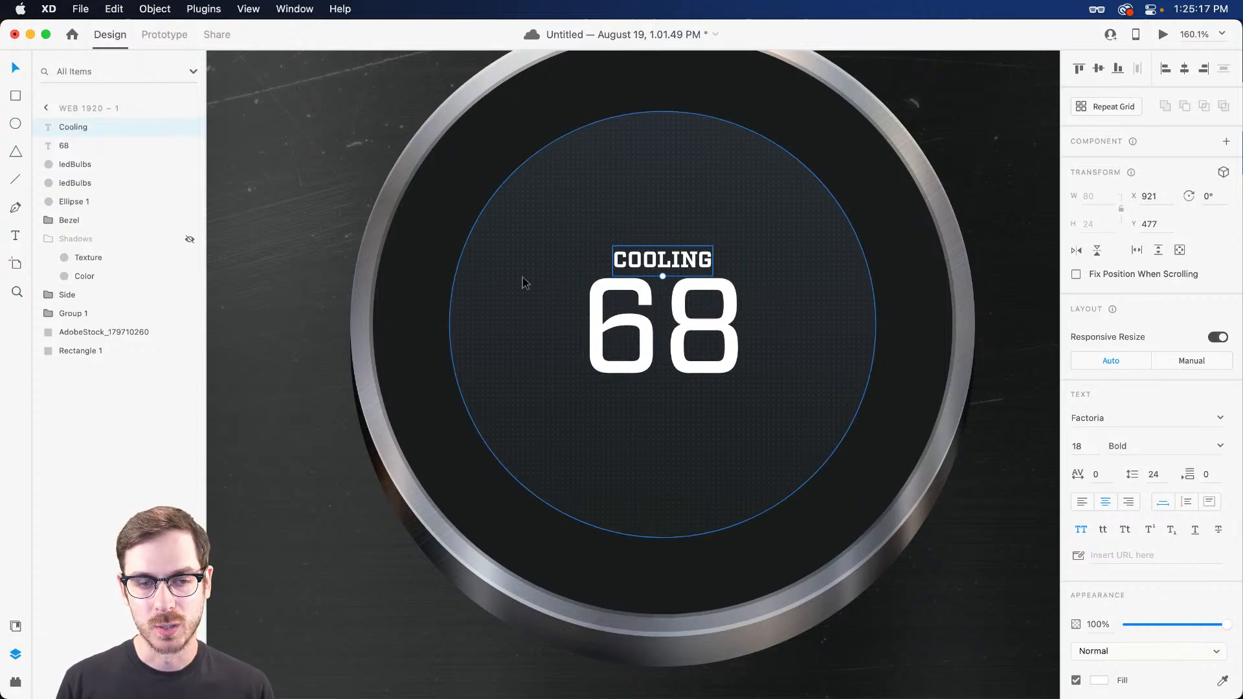
key("super+z")
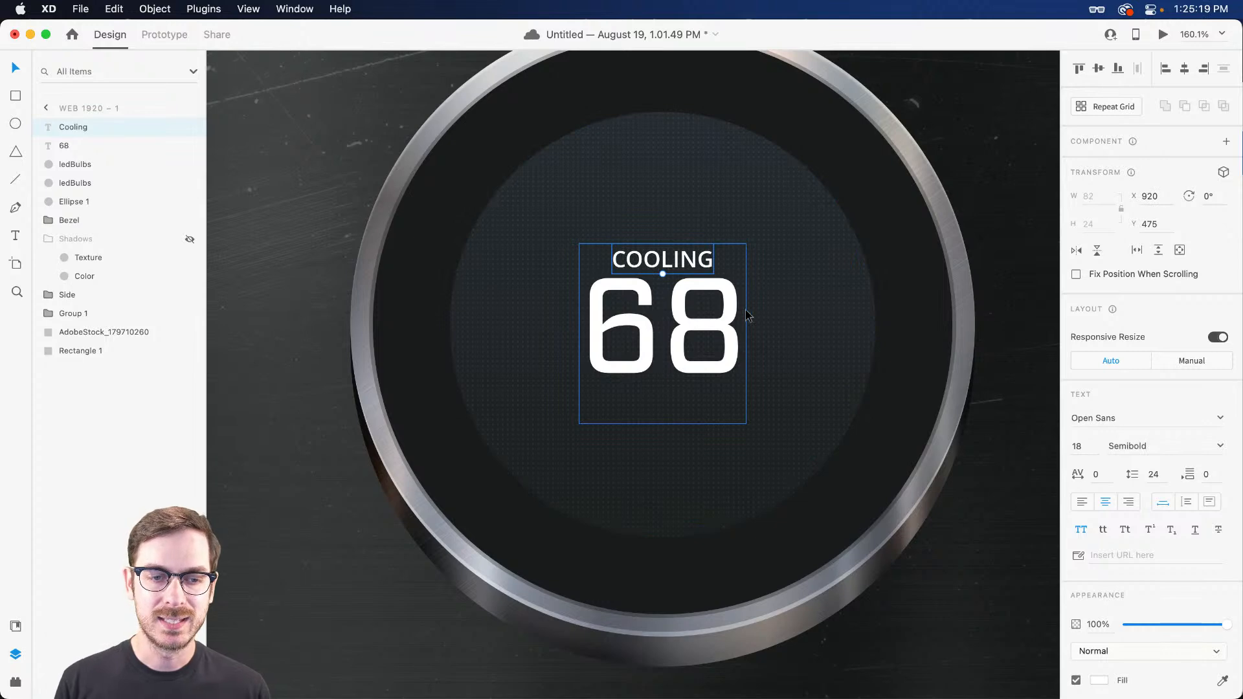
left_click(705, 338)
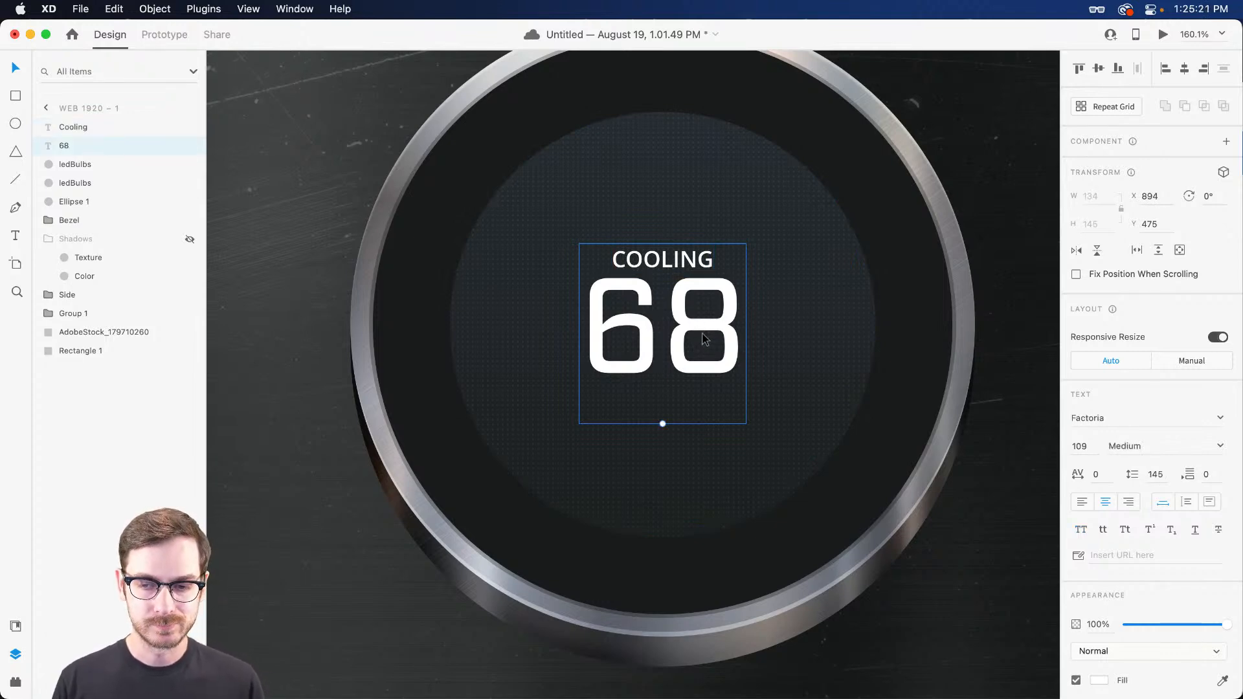
left_click_drag(699, 336, 659, 344)
key("super+z")
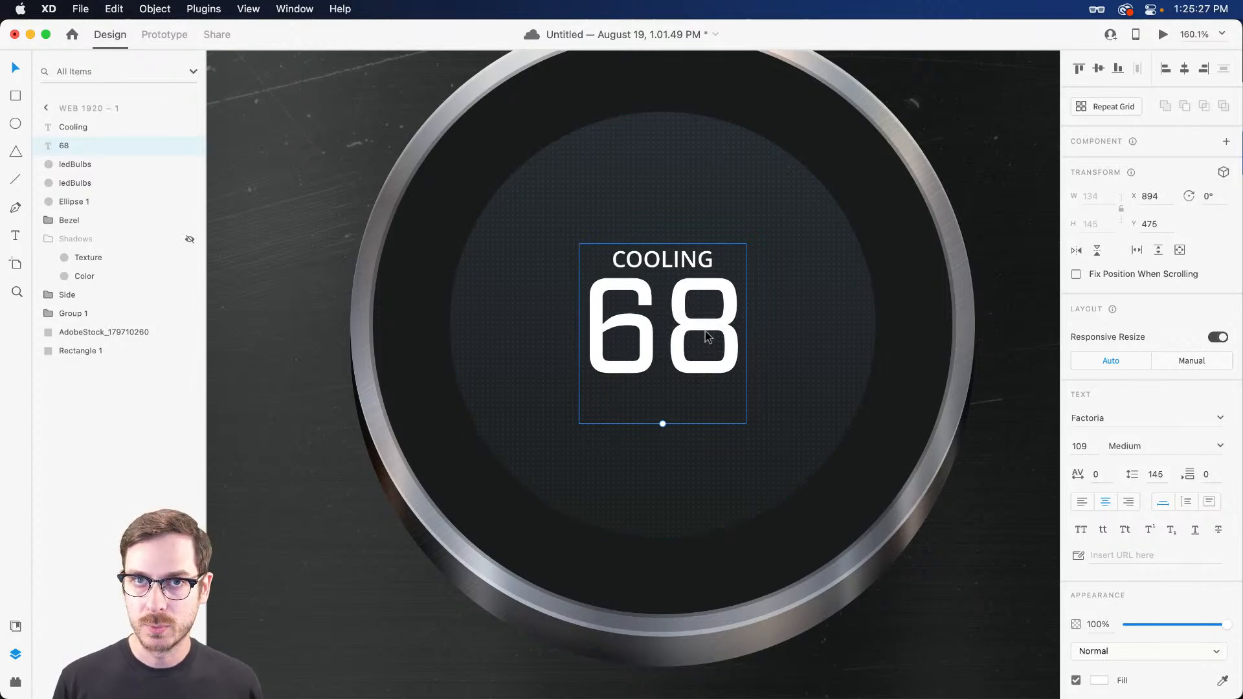
Duplicate the "Cooling" label just below the "68" and change the copy's text to "Eco mode".
left_click_drag(673, 265, 672, 396)
double_click(672, 397)
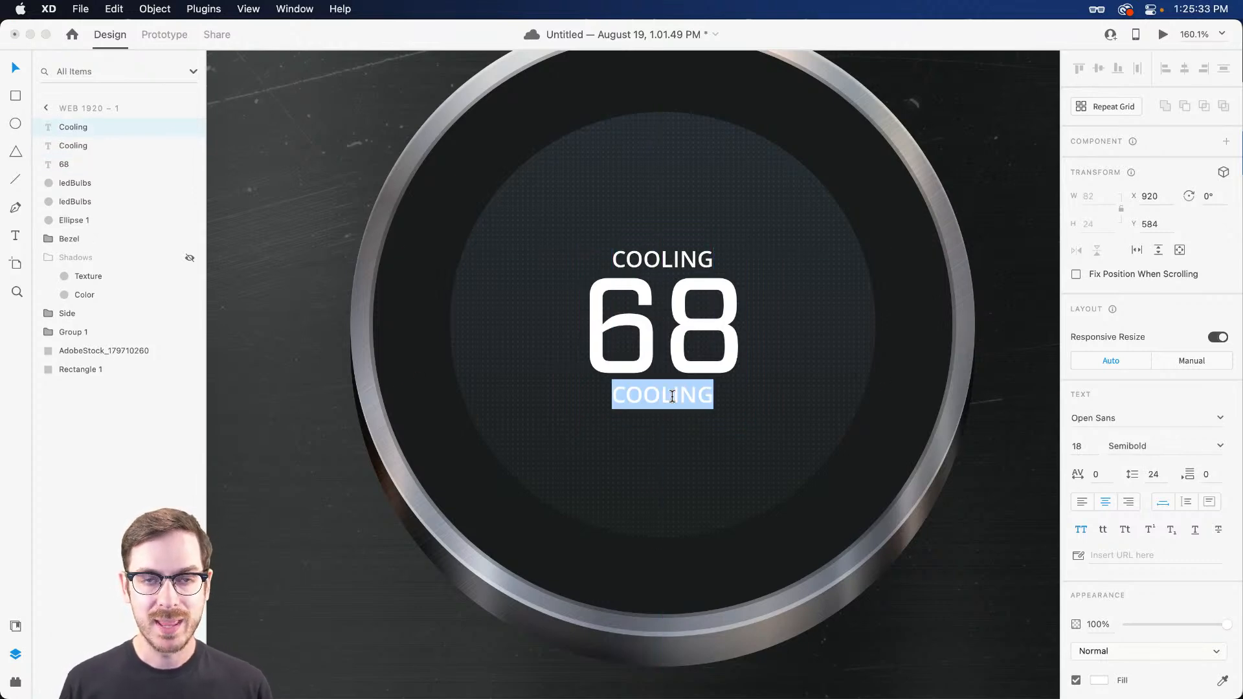
type("ECO")
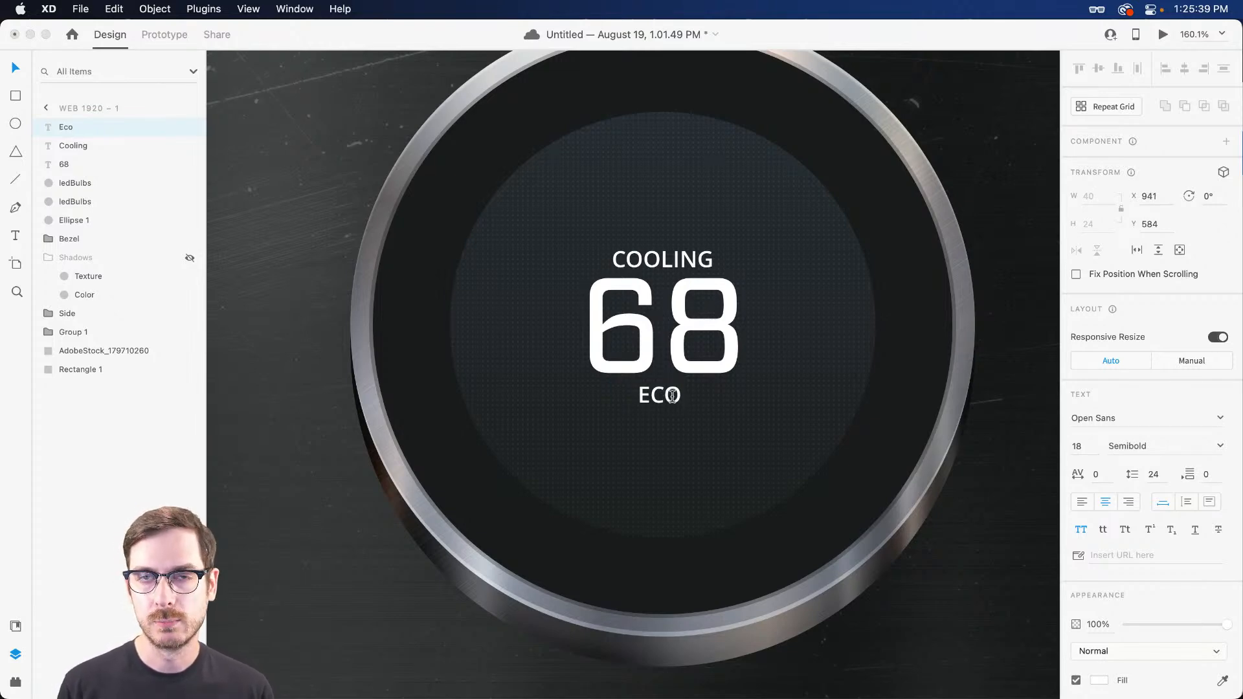
type("mode")
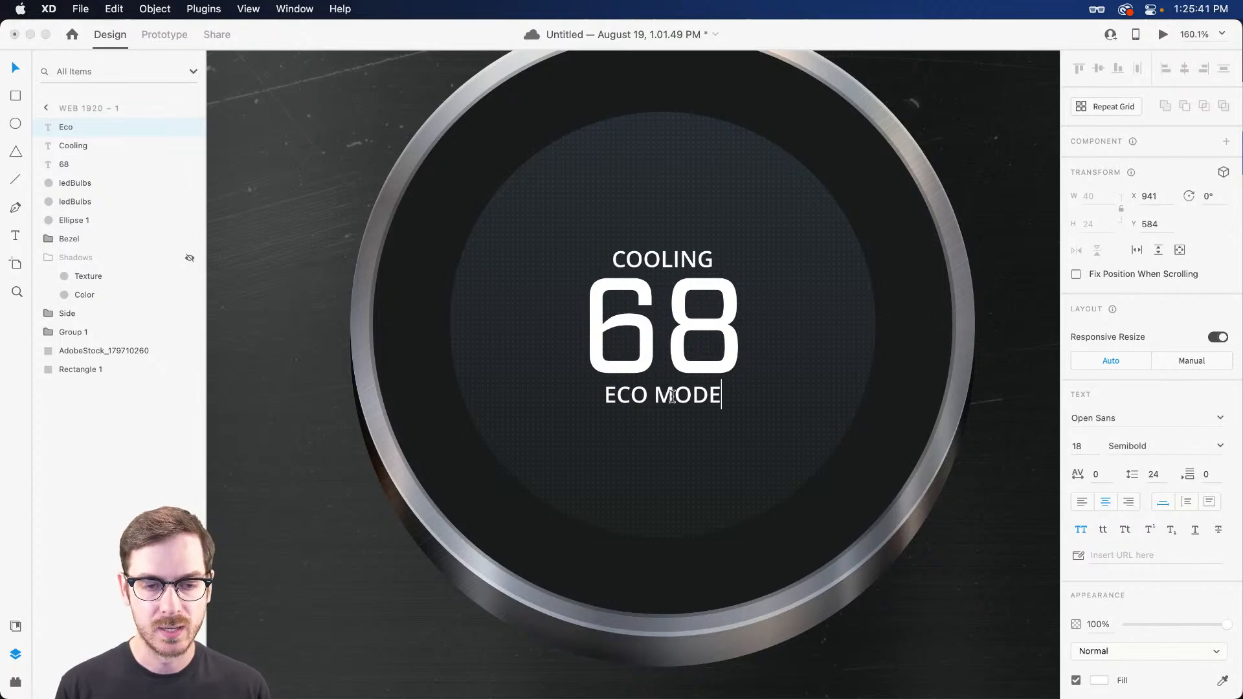
Colour only the word "Eco" in the "Eco mode" label green with a fill of #42D184.
double_click(630, 395)
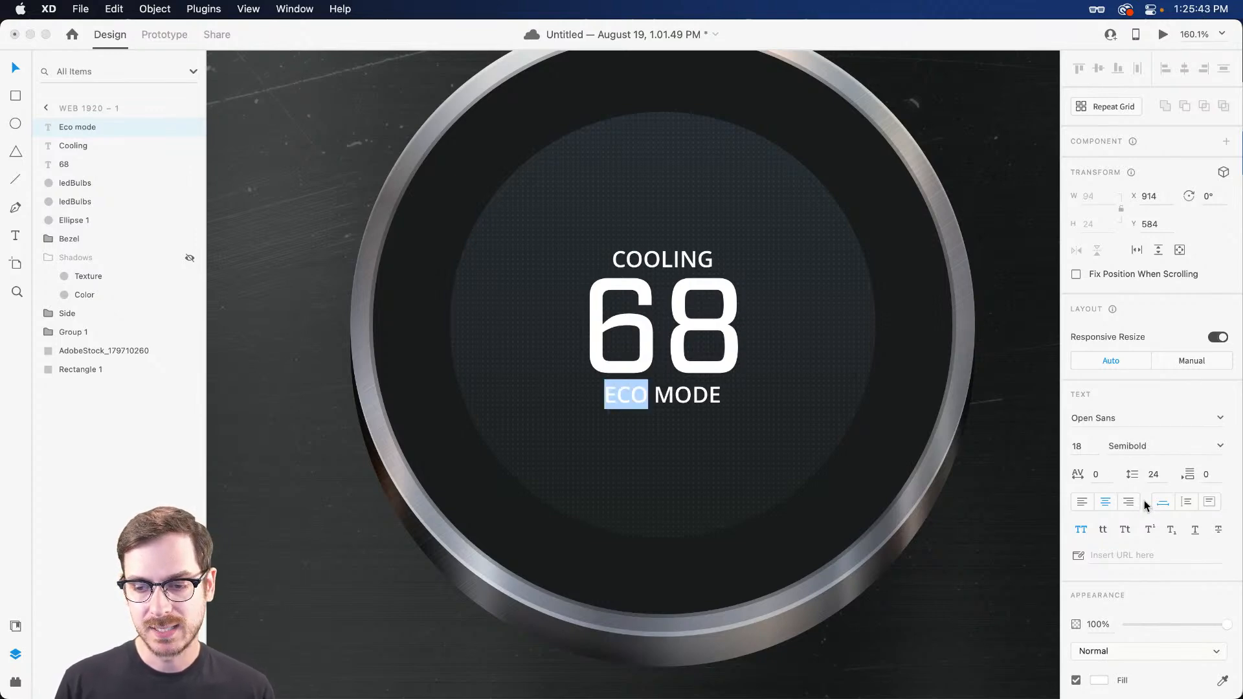
scroll(1091, 574, "down", 5)
left_click(1098, 493)
left_click(1049, 489)
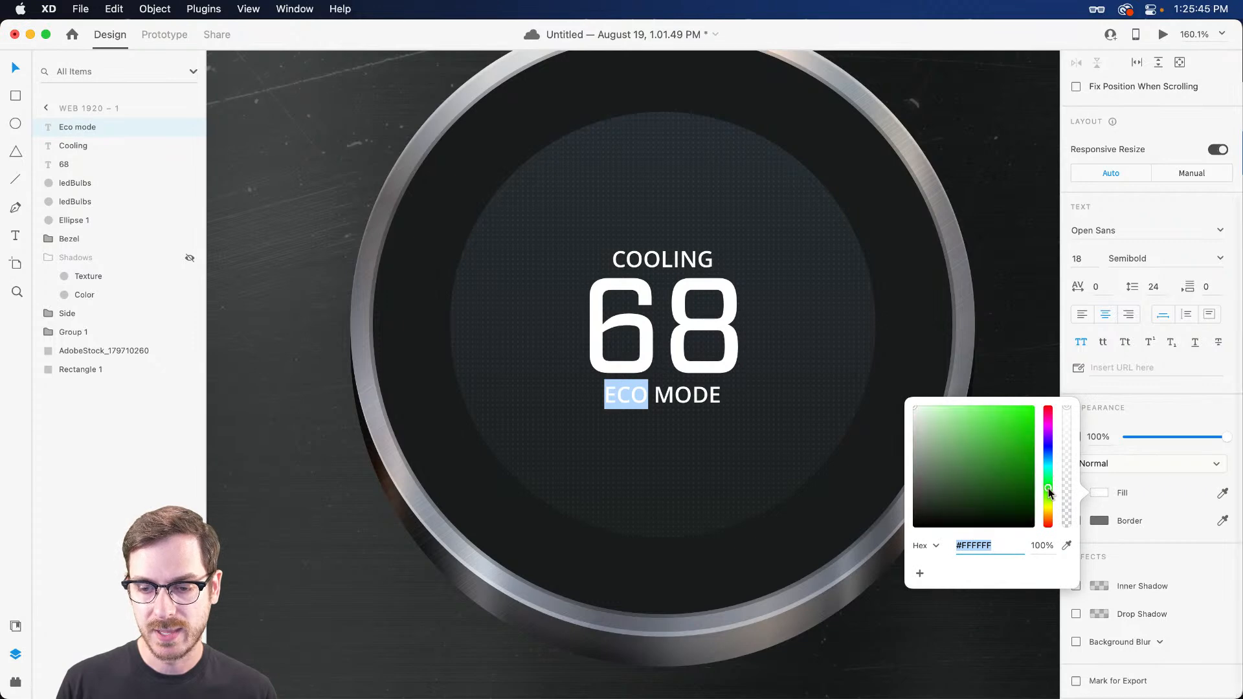
left_click_drag(1049, 491, 997, 431)
left_click_drag(1049, 487, 1048, 479)
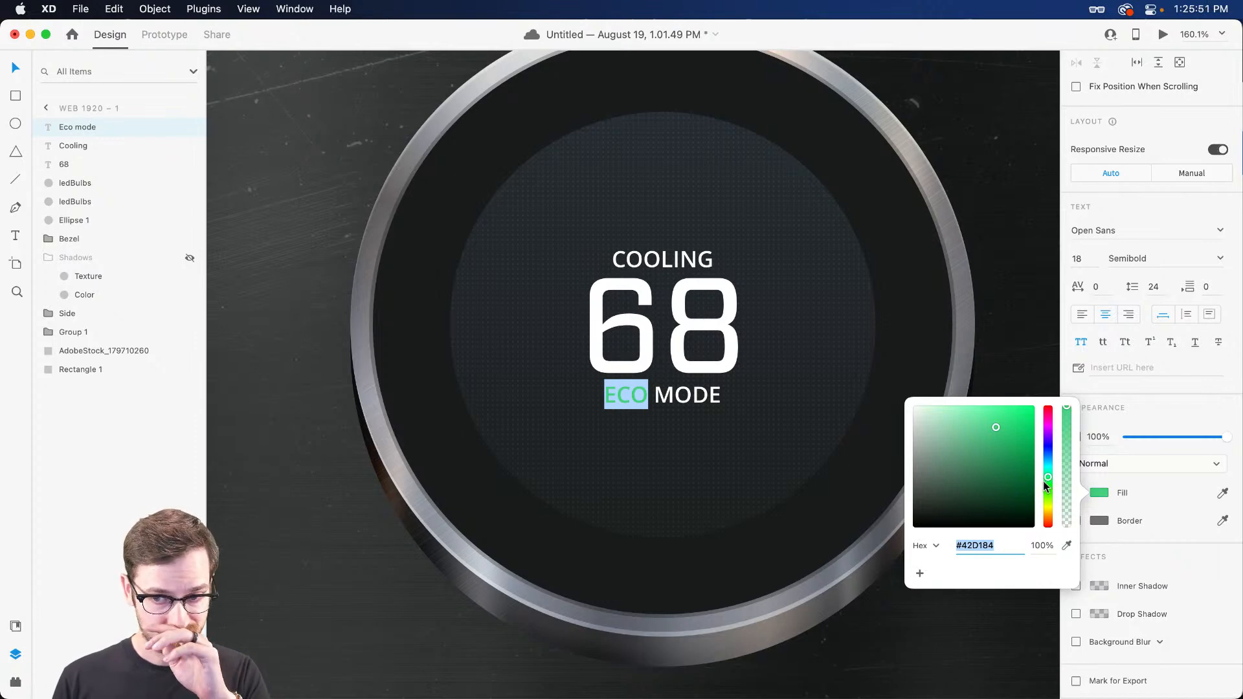
left_click(1172, 398)
key("Escape")
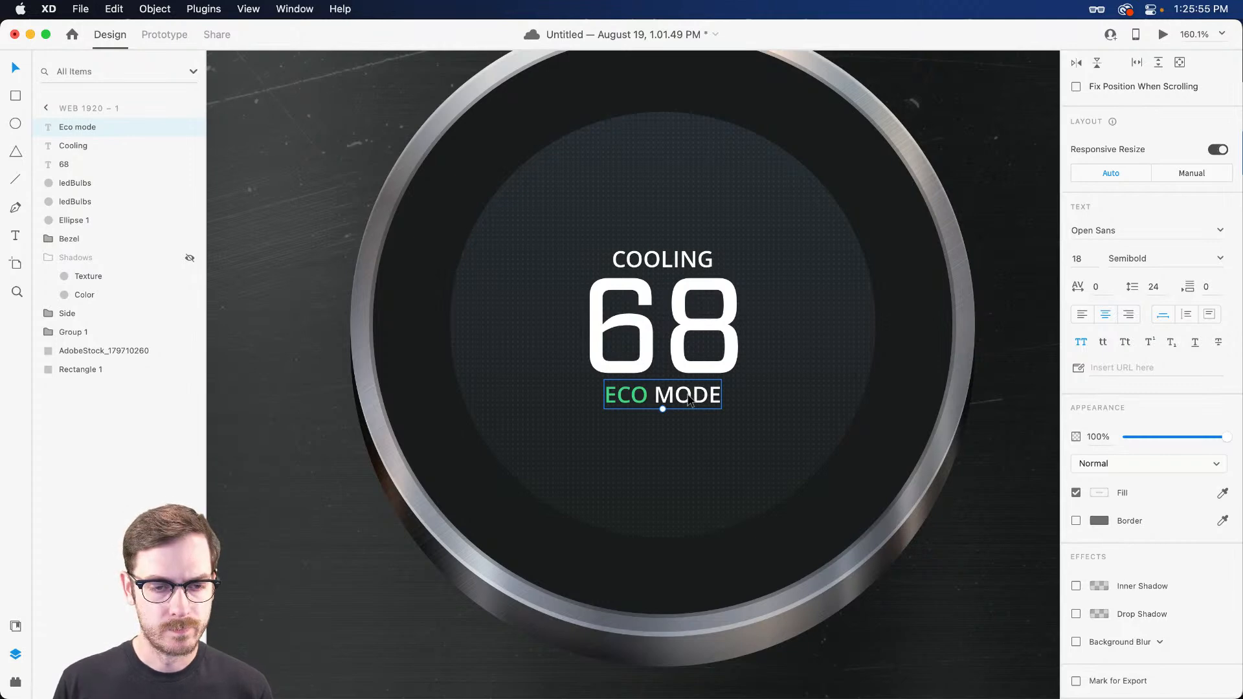
Save the "Eco mode" label's white and green as document colours, and shift that label and "Cooling" slightly away from the "68".
key("shift+super+y")
left_click(54, 73)
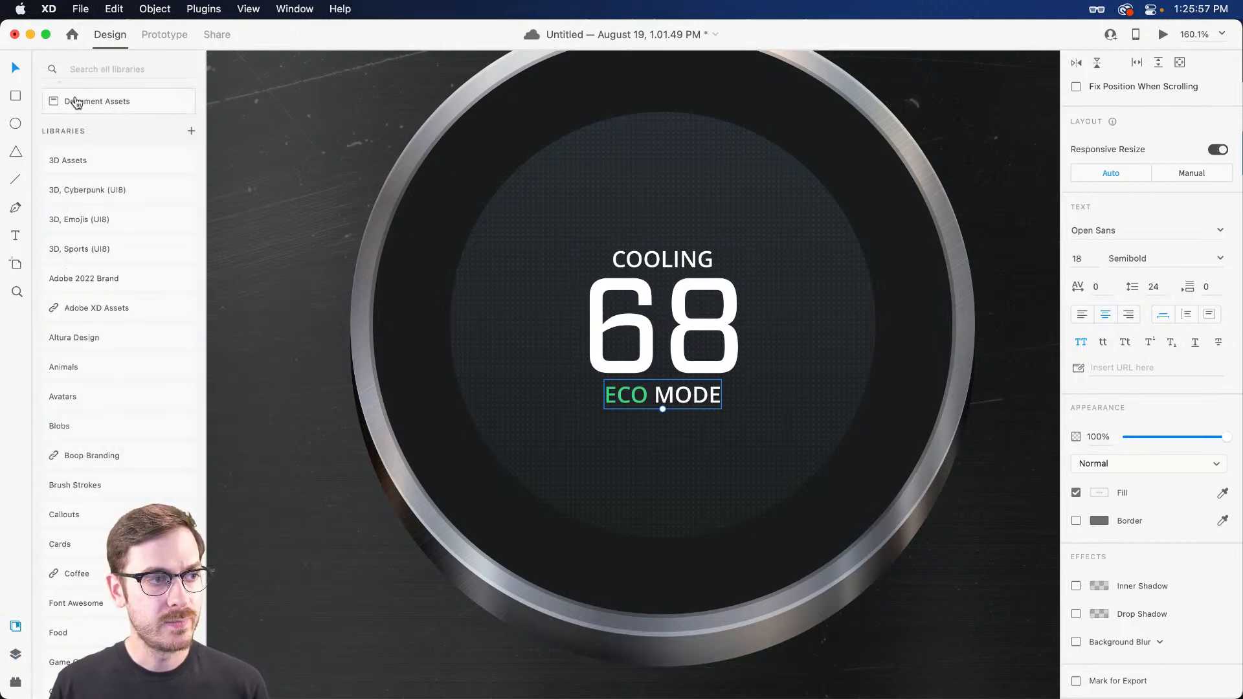
left_click(79, 104)
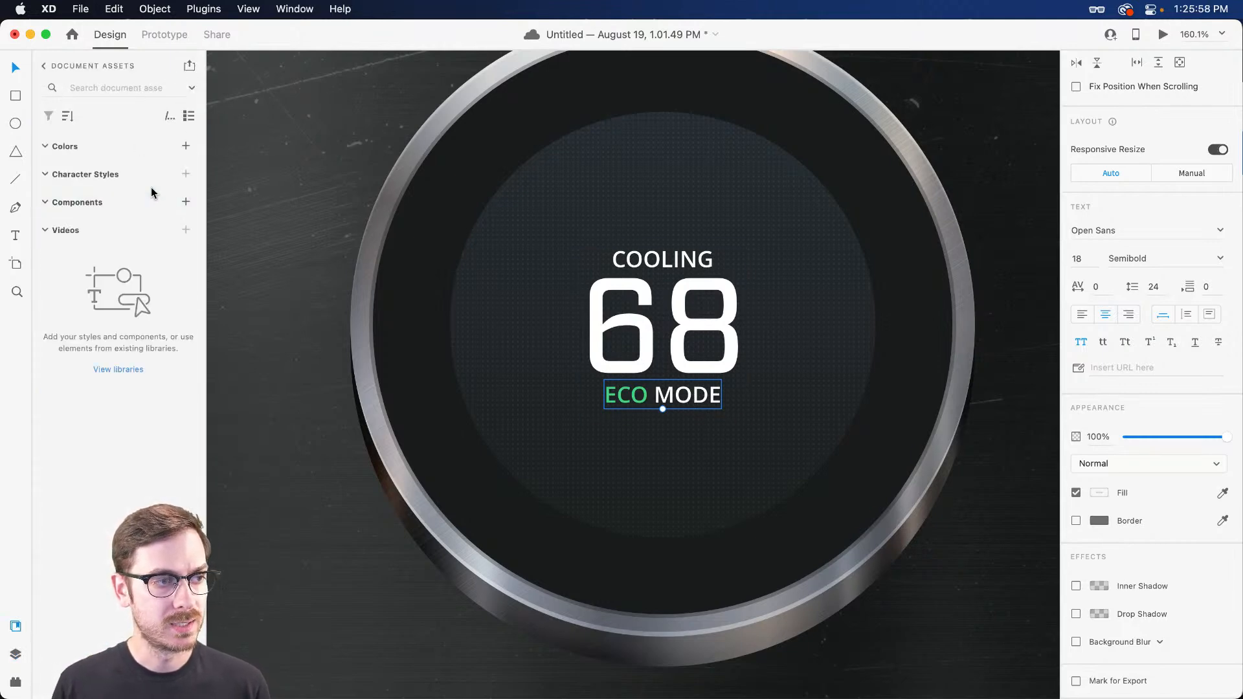
left_click(185, 146)
left_click_drag(660, 397, 660, 400)
left_click_drag(669, 258, 671, 255)
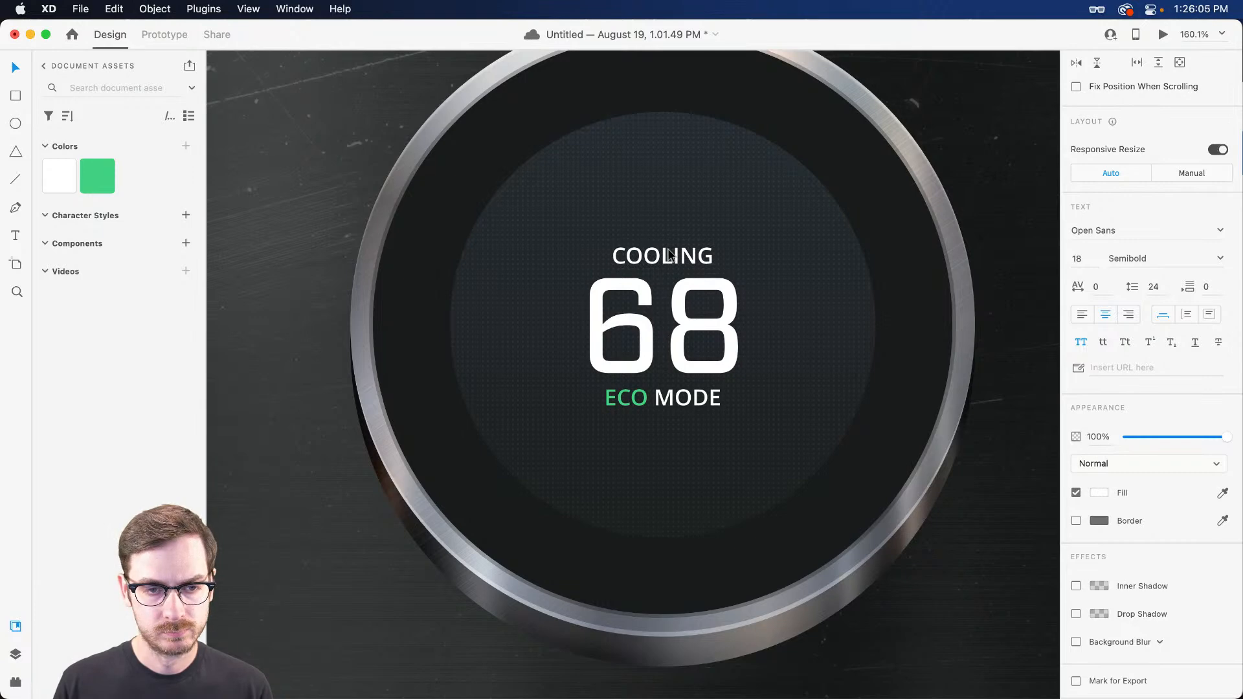
Duplicate the "Cooling" label near the upper edge of the thermostat screen and change the copy's text to "12:26 PM".
left_click_drag(680, 259, 681, 180, "alt")
double_click(680, 175)
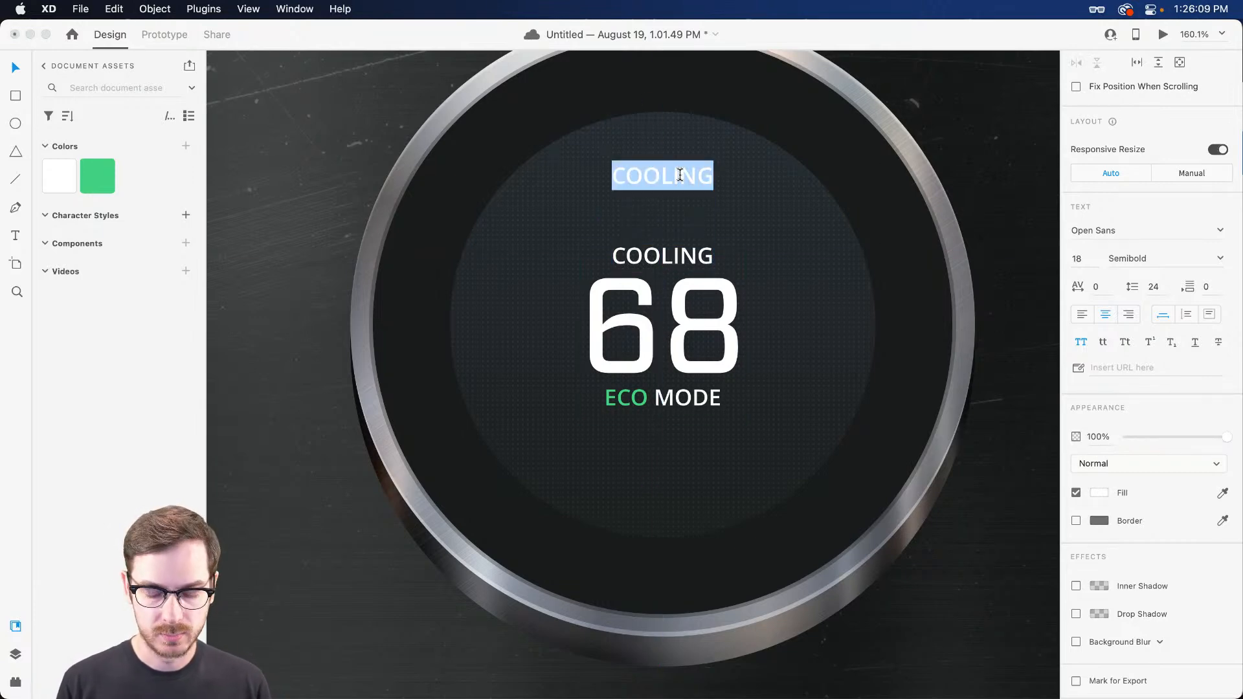
type("12:26 PM")
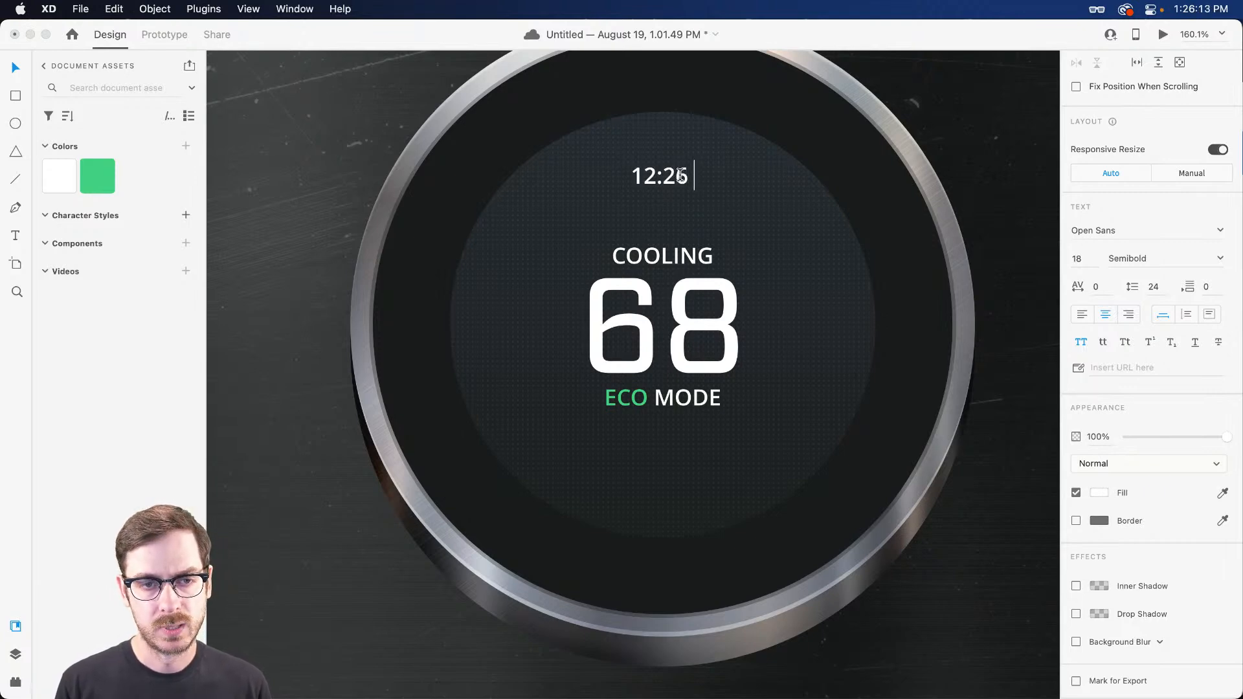
key("Escape")
left_click_drag(679, 183, 680, 180)
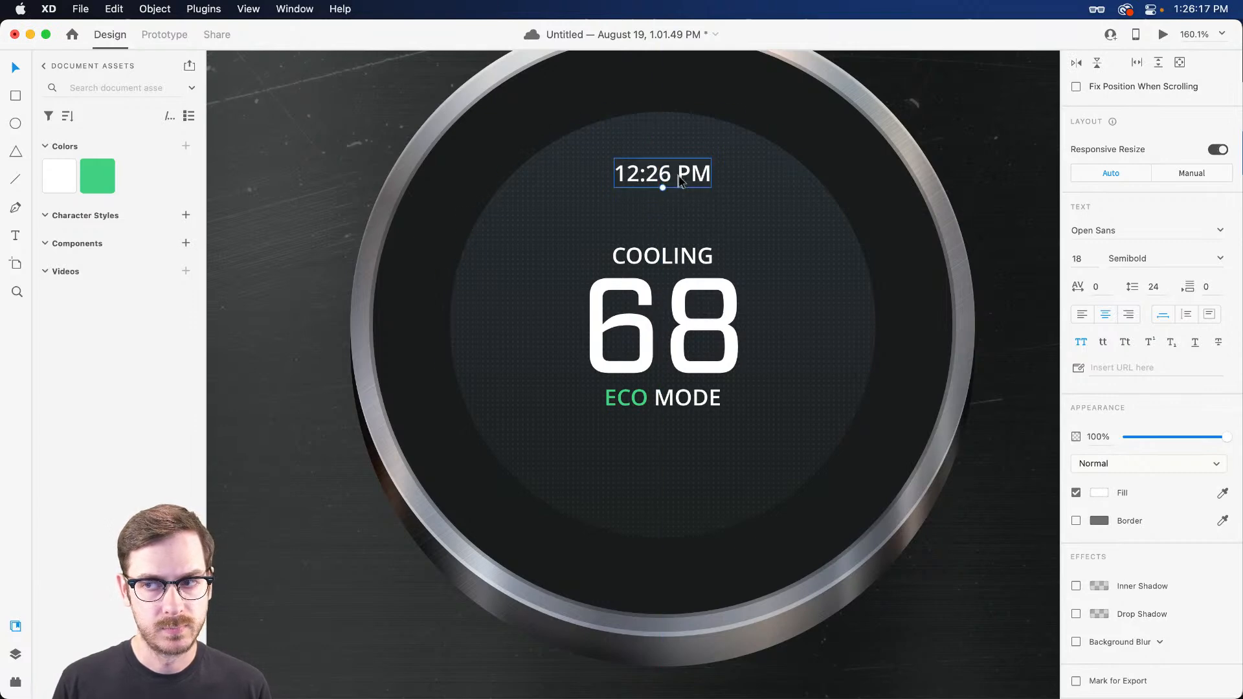
Insert the Awesome "leaf" icon with the Icons 4 Design plugin and place it centred below the "Eco mode" label.
scroll(706, 471, "up", 1)
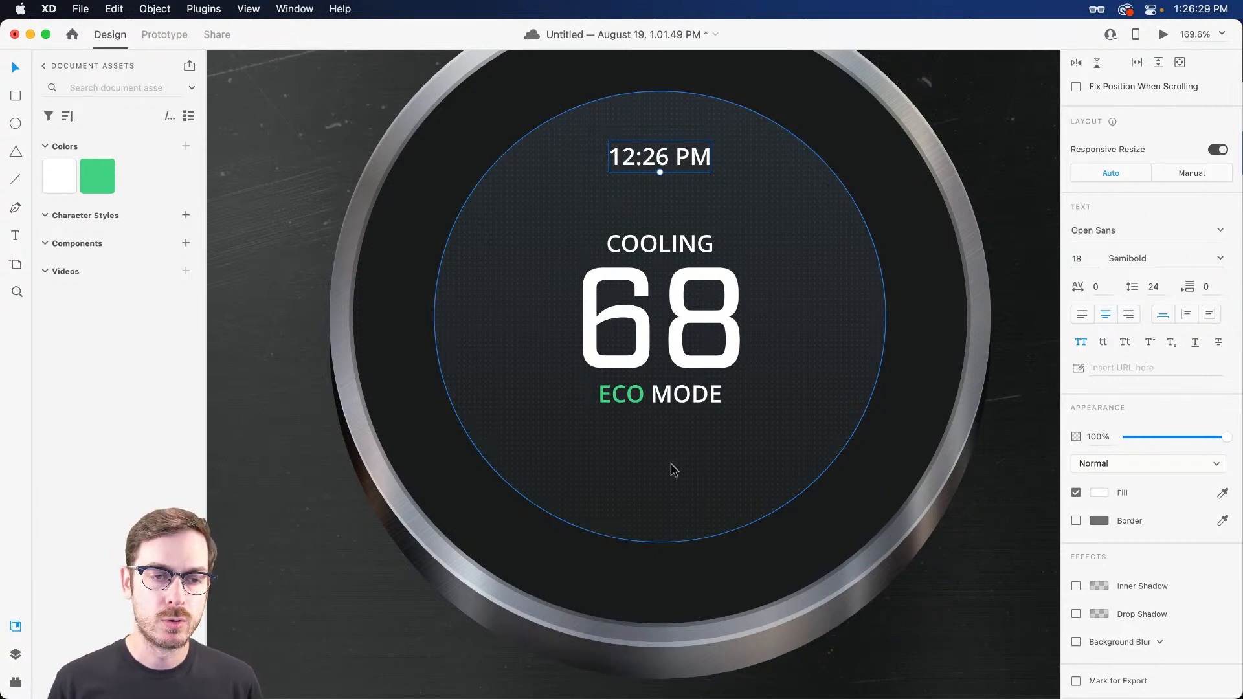
scroll(648, 472, "up", 5)
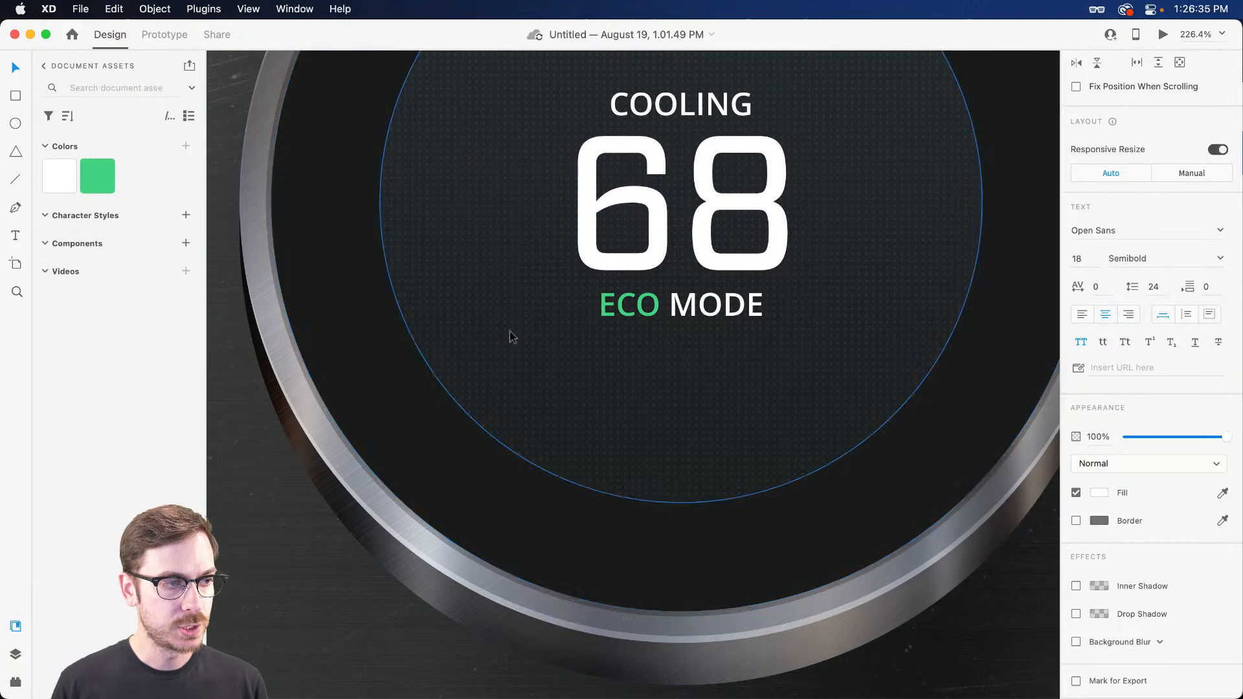
left_click(16, 680)
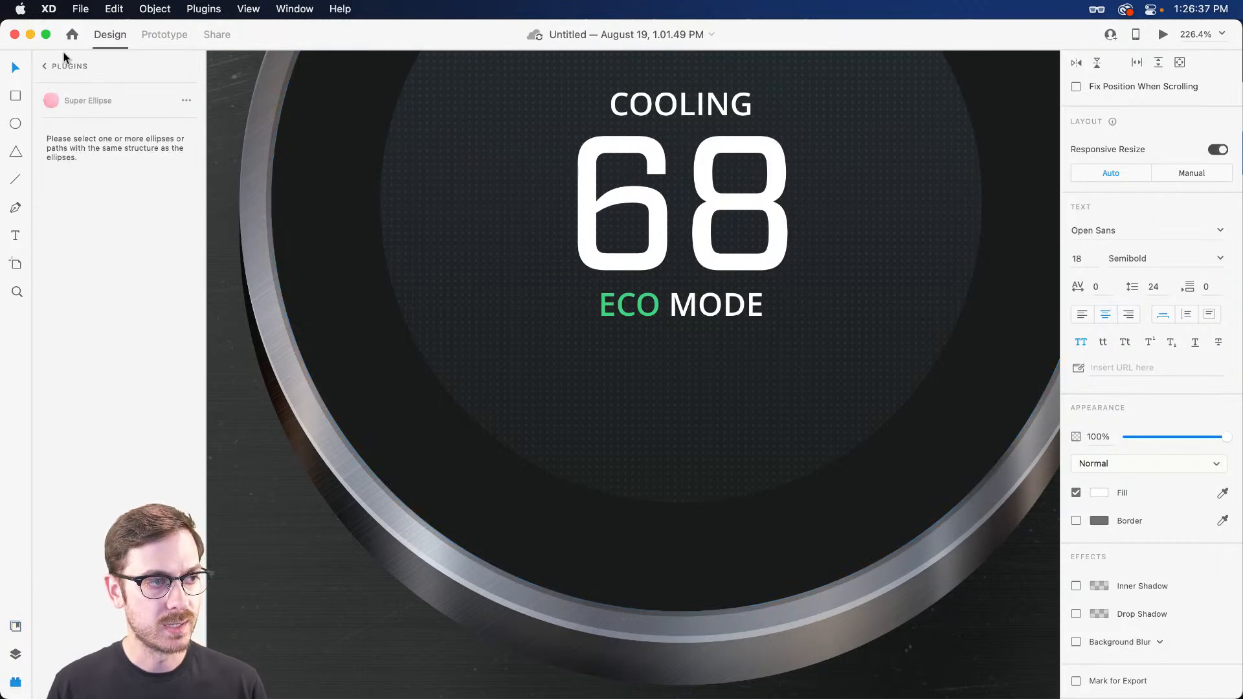
left_click(65, 66)
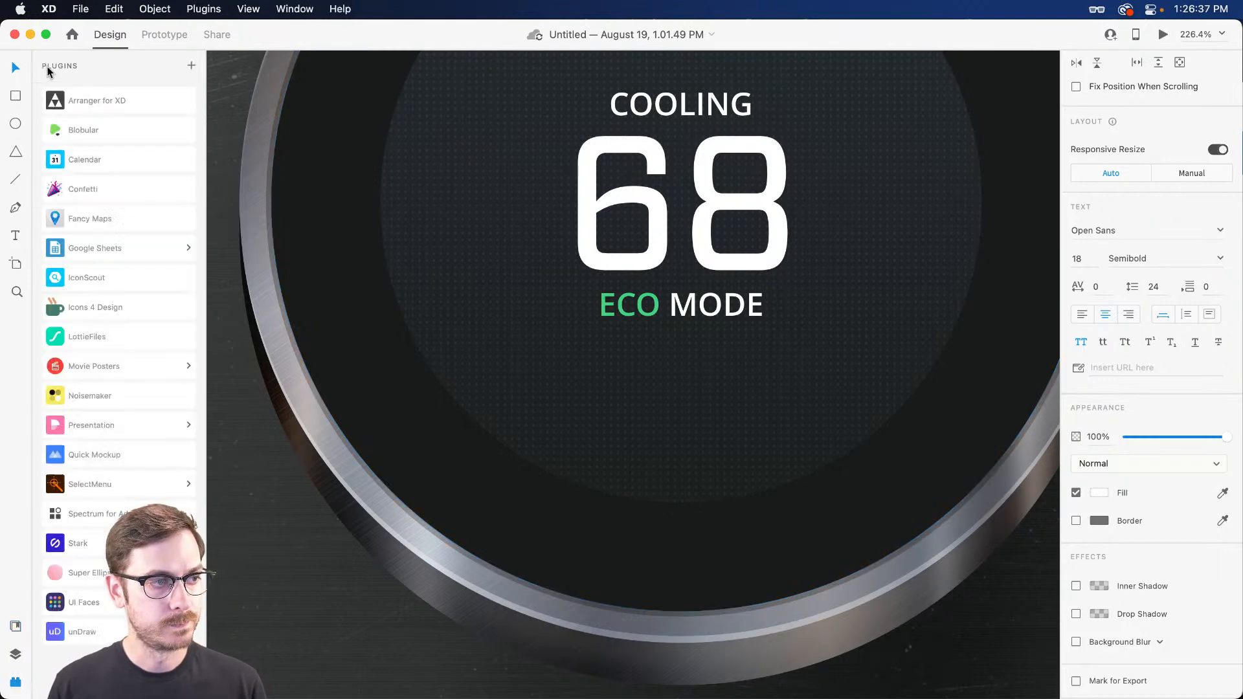
left_click(108, 308)
left_click(80, 145)
type("leaf")
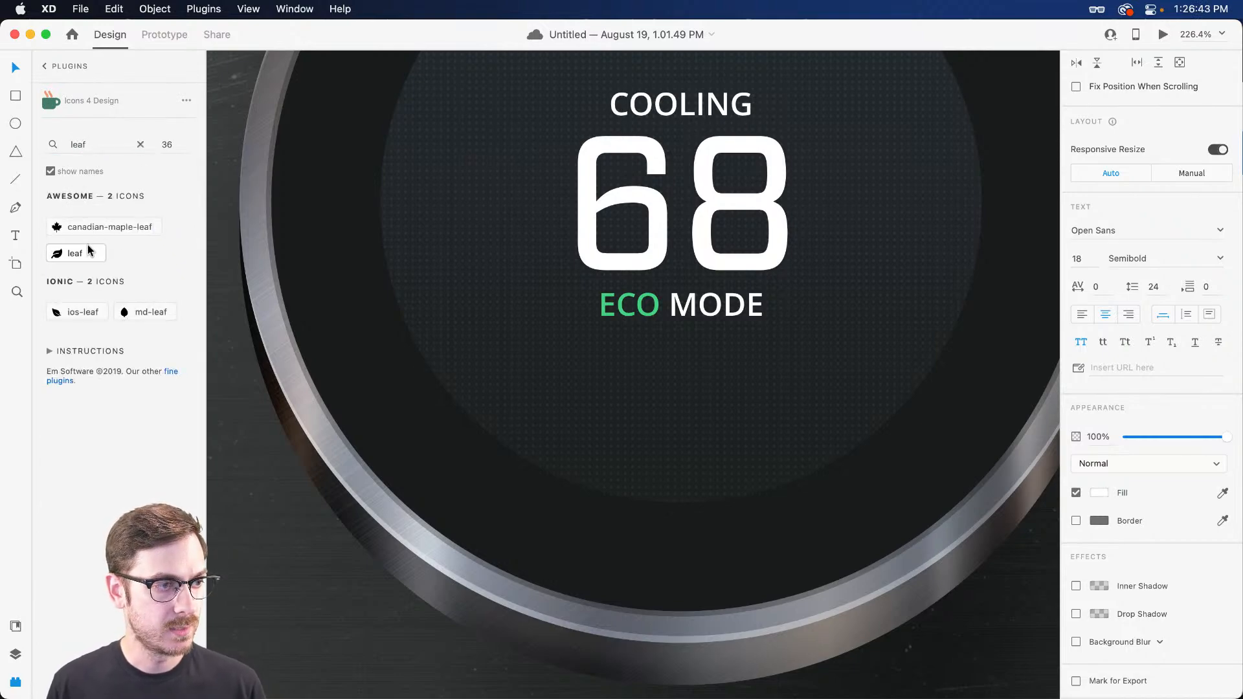
left_click(85, 254)
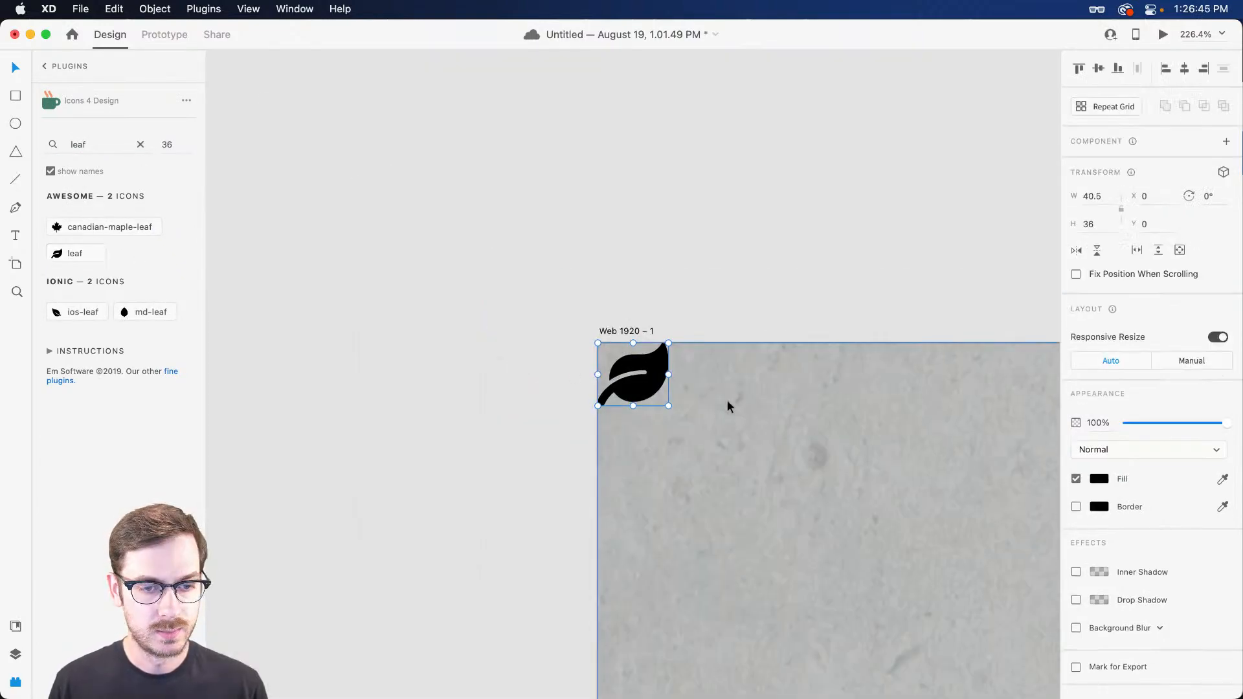
left_click_drag(637, 398, 643, 532)
left_click_drag(645, 530, 671, 389)
Fill the leaf icon with the saved green, shrink it to about 31 × 27, and rotate it to about -19°.
key("shift+super+y")
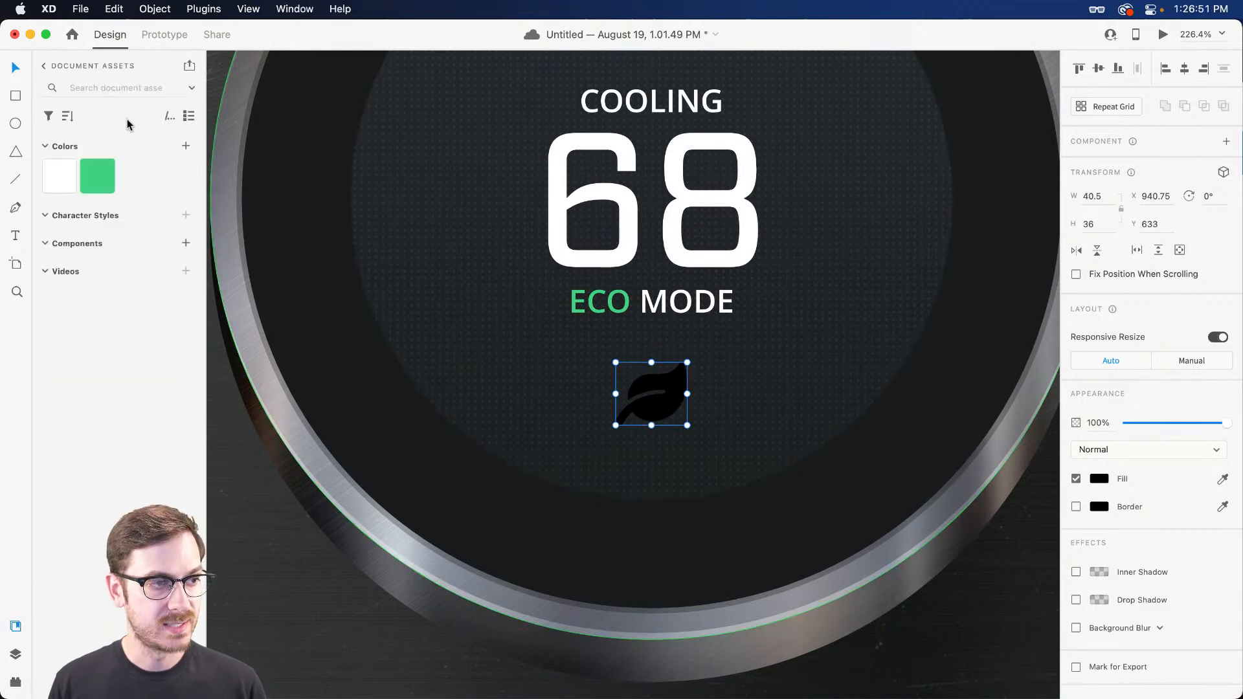
left_click(98, 171)
left_click_drag(686, 364, 665, 397)
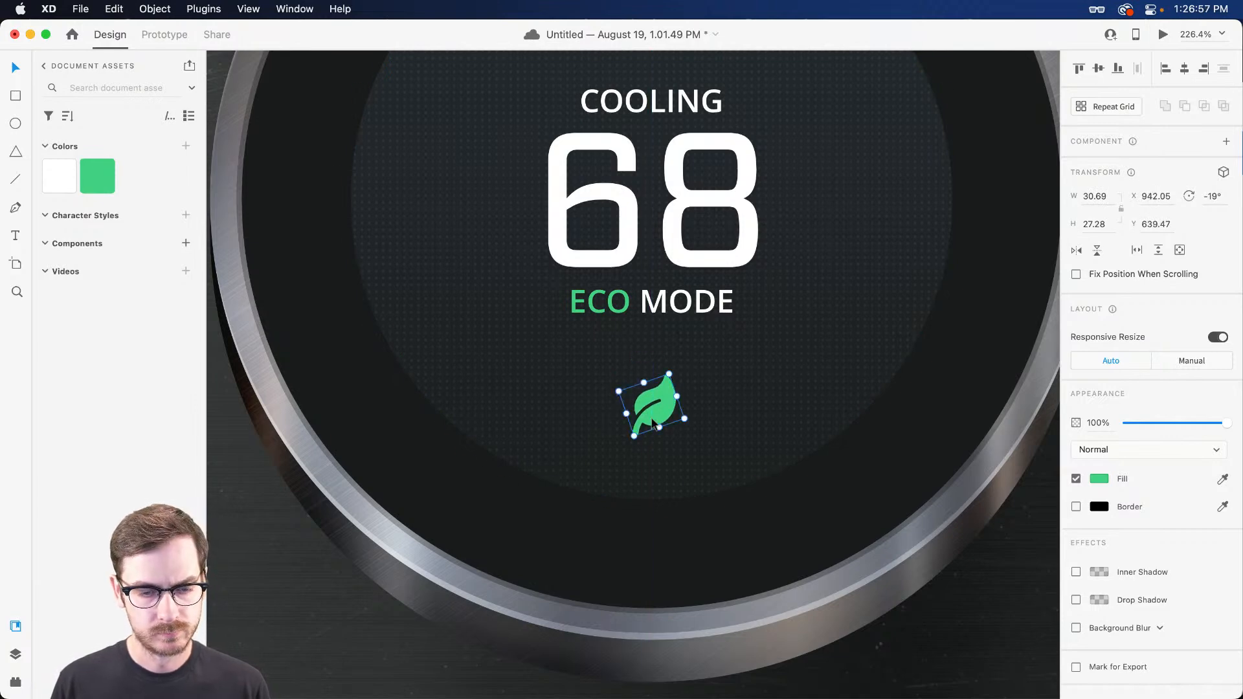
scroll(639, 403, "up", 3)
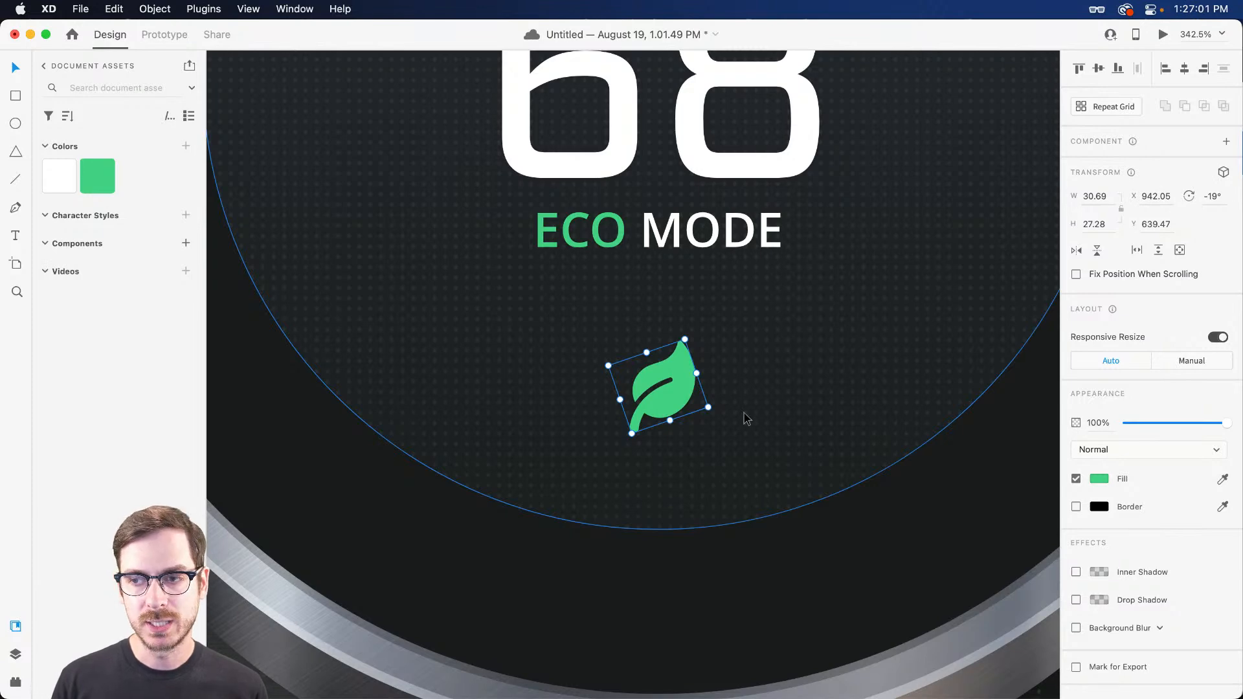
Draw a circle about 38 × 38 over the leaf icon.
key("e")
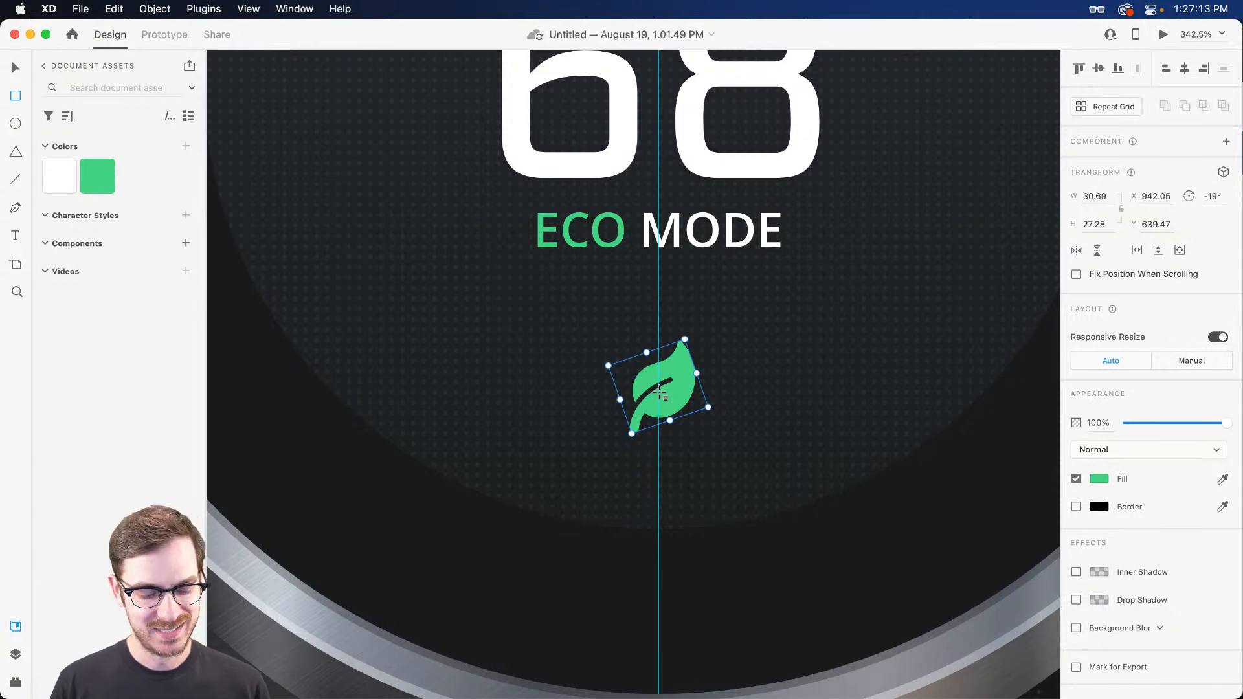
left_click_drag(661, 394, 707, 320)
left_click_drag(658, 402, 655, 411)
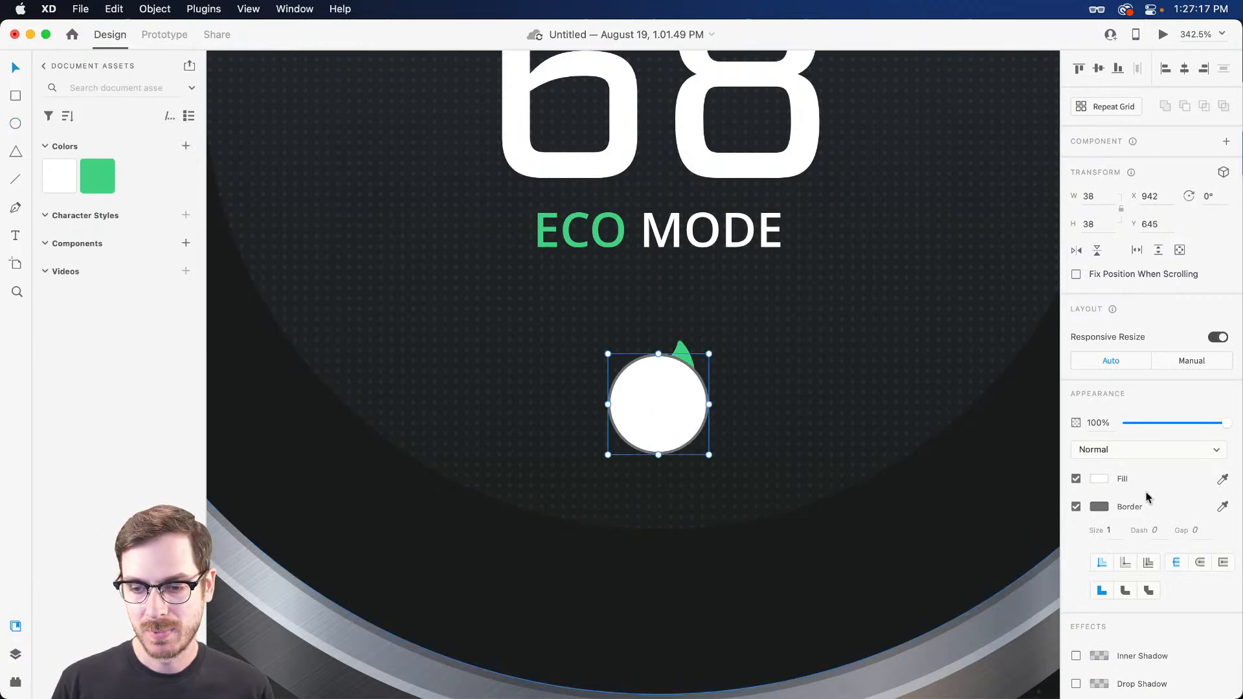
Give the circle a white border of size 2 with no fill, and shift it slightly left relative to the leaf.
left_click(1093, 509)
left_click_drag(979, 488, 910, 416)
left_click(1118, 438)
left_click(1076, 479)
left_click(1110, 530)
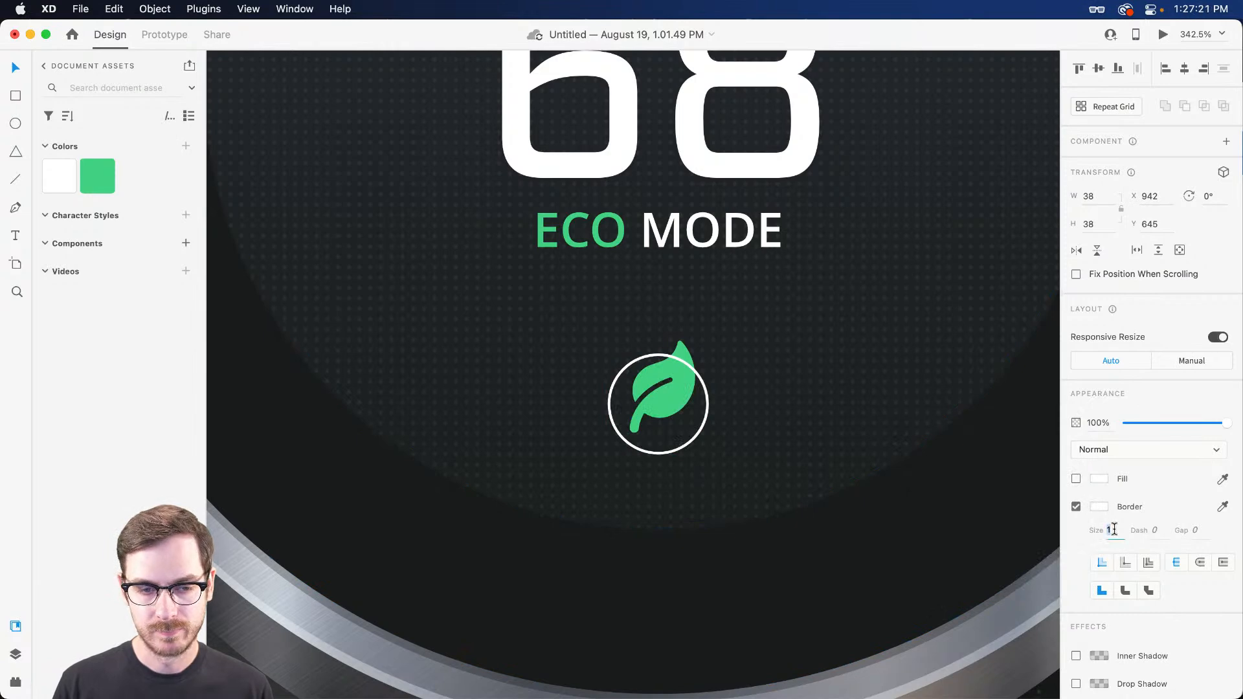
type("2")
left_click_drag(705, 399, 694, 398)
Turn the circle into an open arc with border dash 80, gap 2000 and round caps, and rotate it to about 96°.
scroll(651, 385, "up", 5)
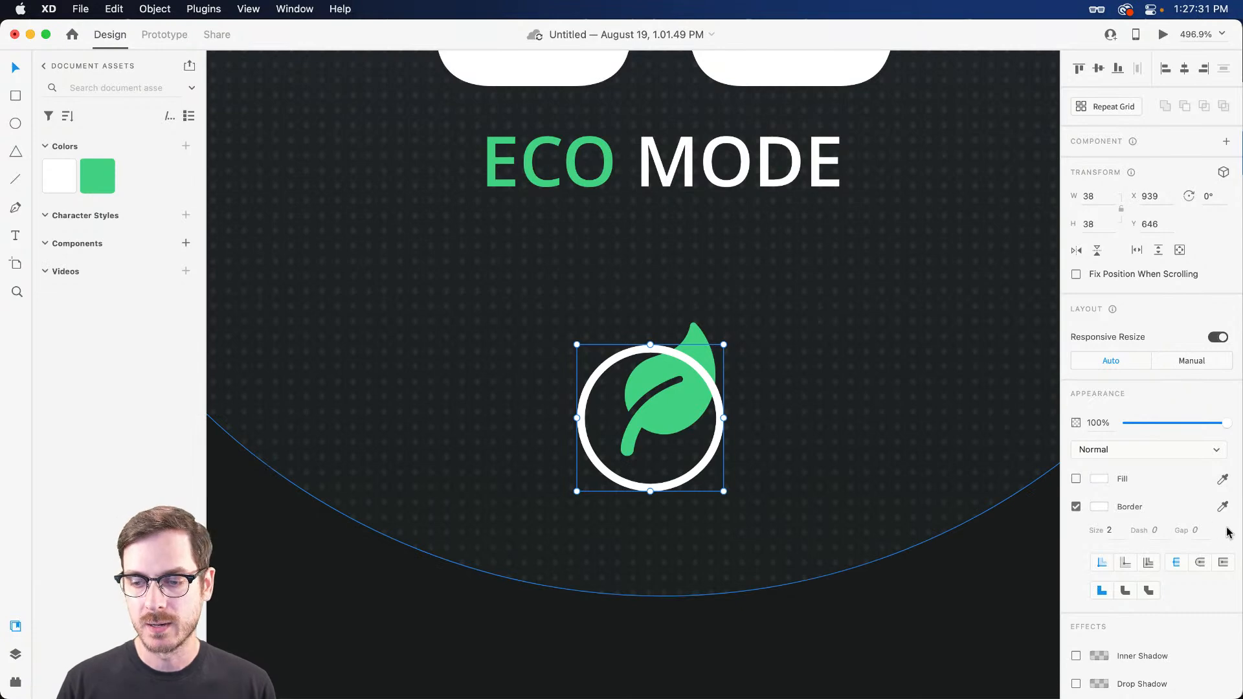
scroll(1208, 529, "up", 3)
scroll(1206, 529, "down", 2)
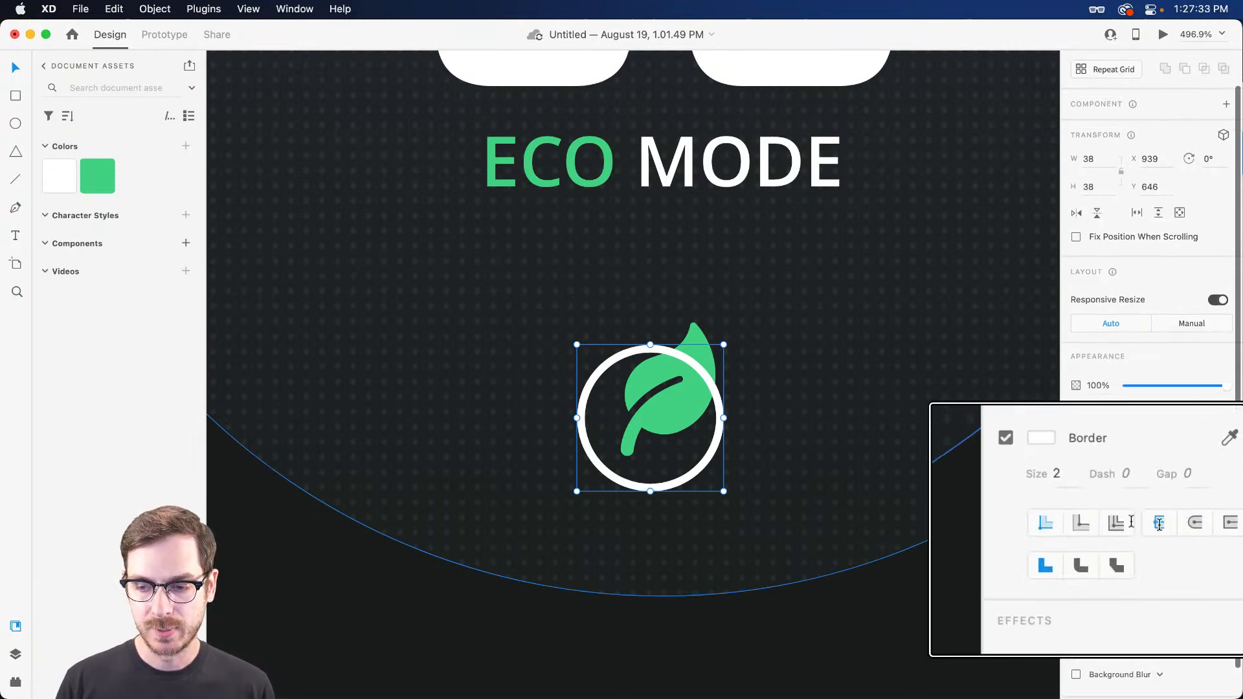
left_click(1196, 493)
type("2000")
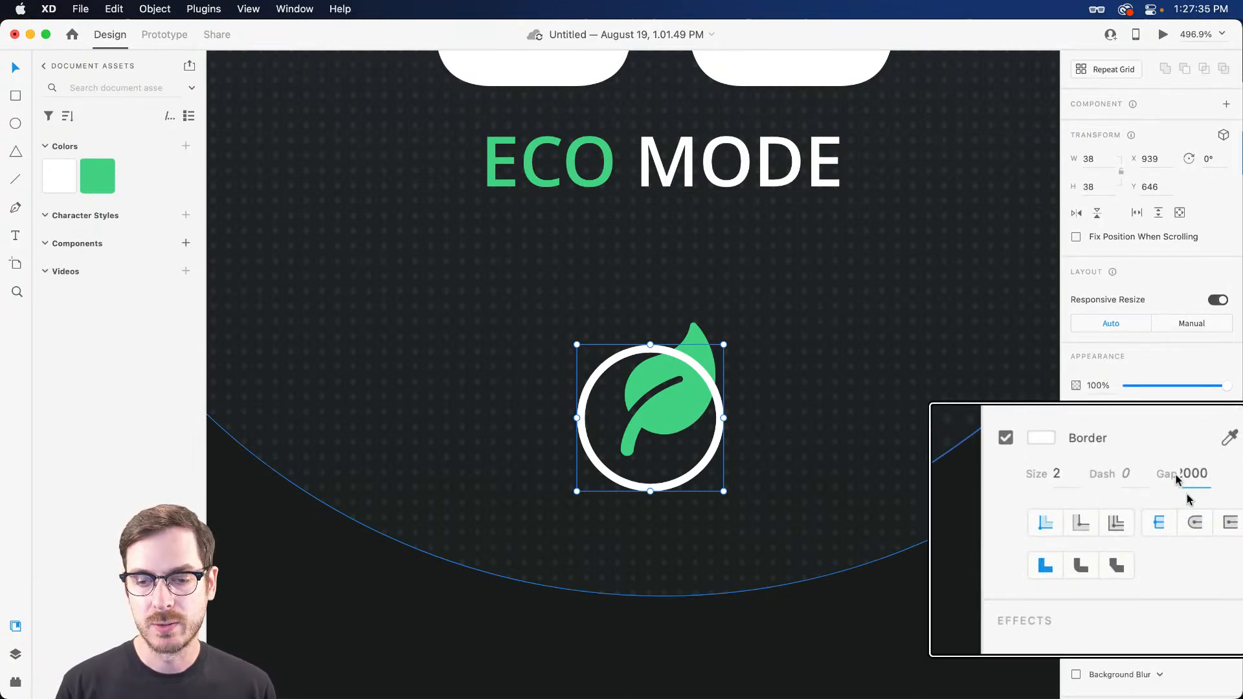
left_click(1160, 499)
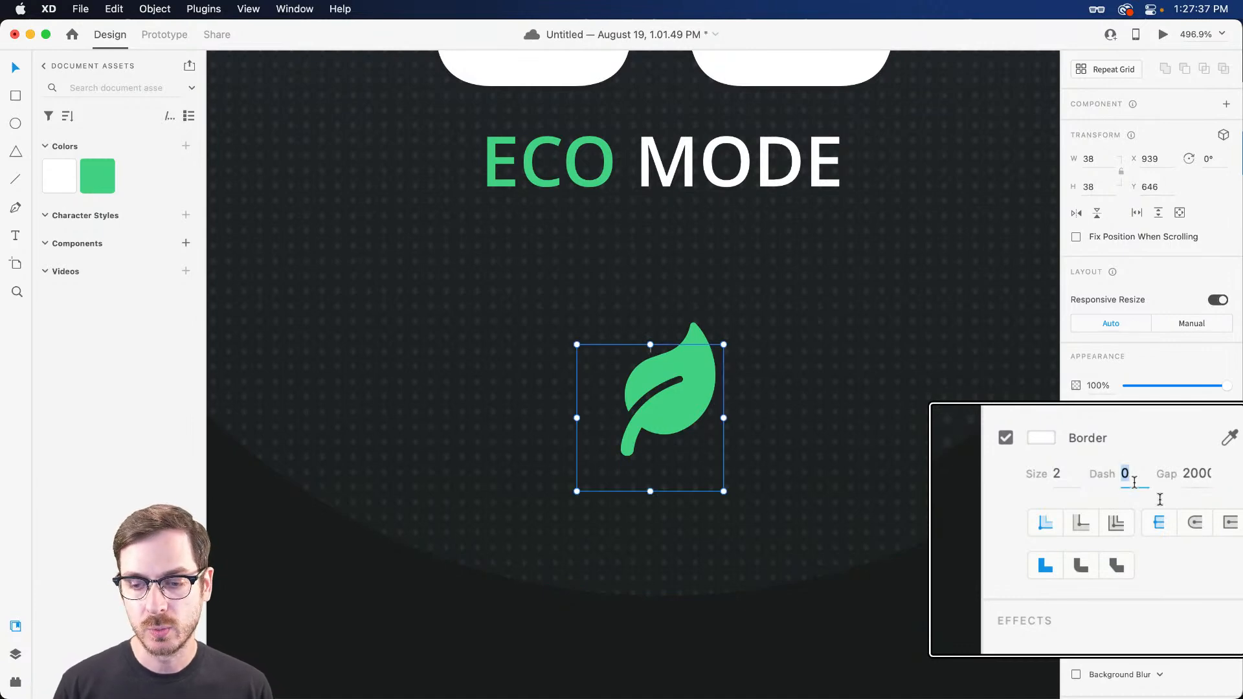
type("10")
key("shift+Up")
key("shift+Up")
key("shift+Up")
key("shift+Up")
key("shift+Up")
key("shift+Up")
key("shift+Up")
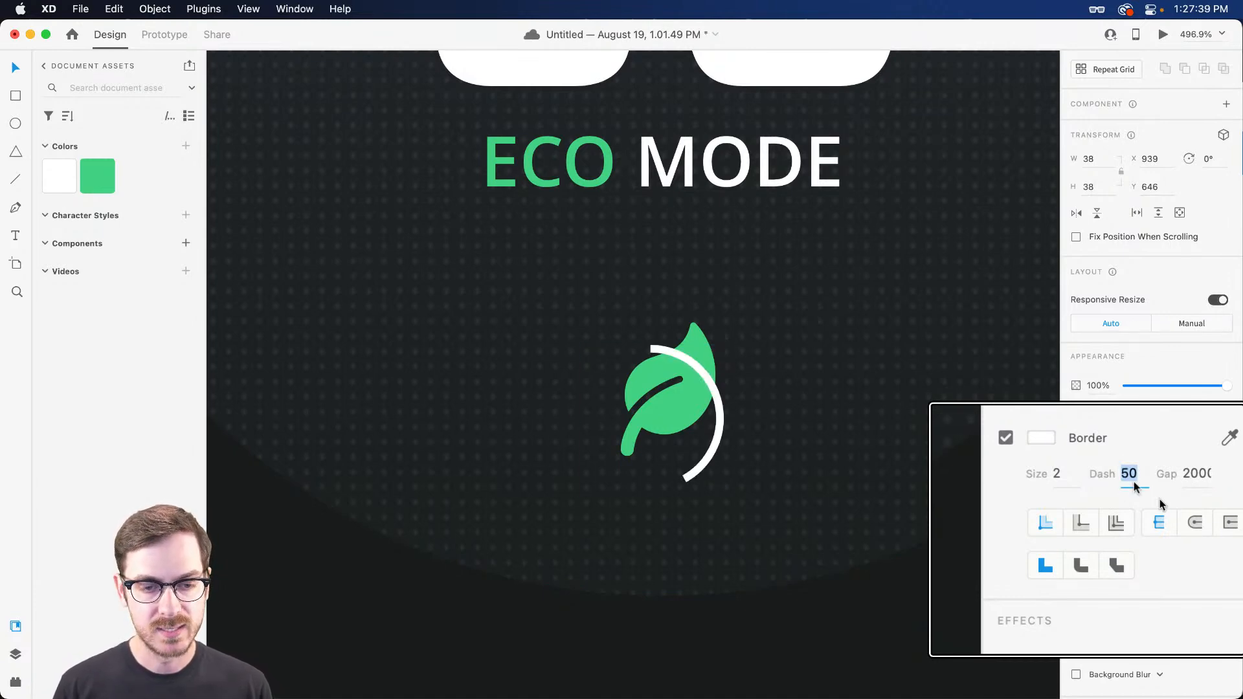
left_click(1197, 525)
scroll(607, 338, "down", 3)
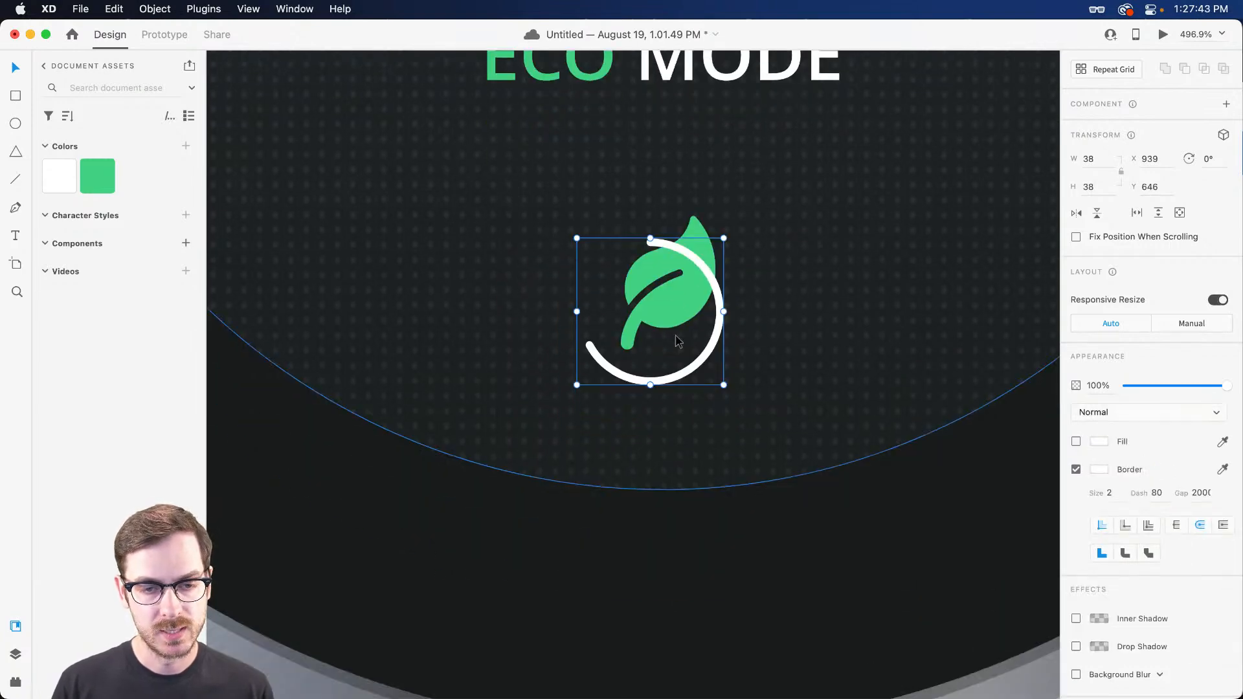
left_click_drag(728, 232, 744, 429)
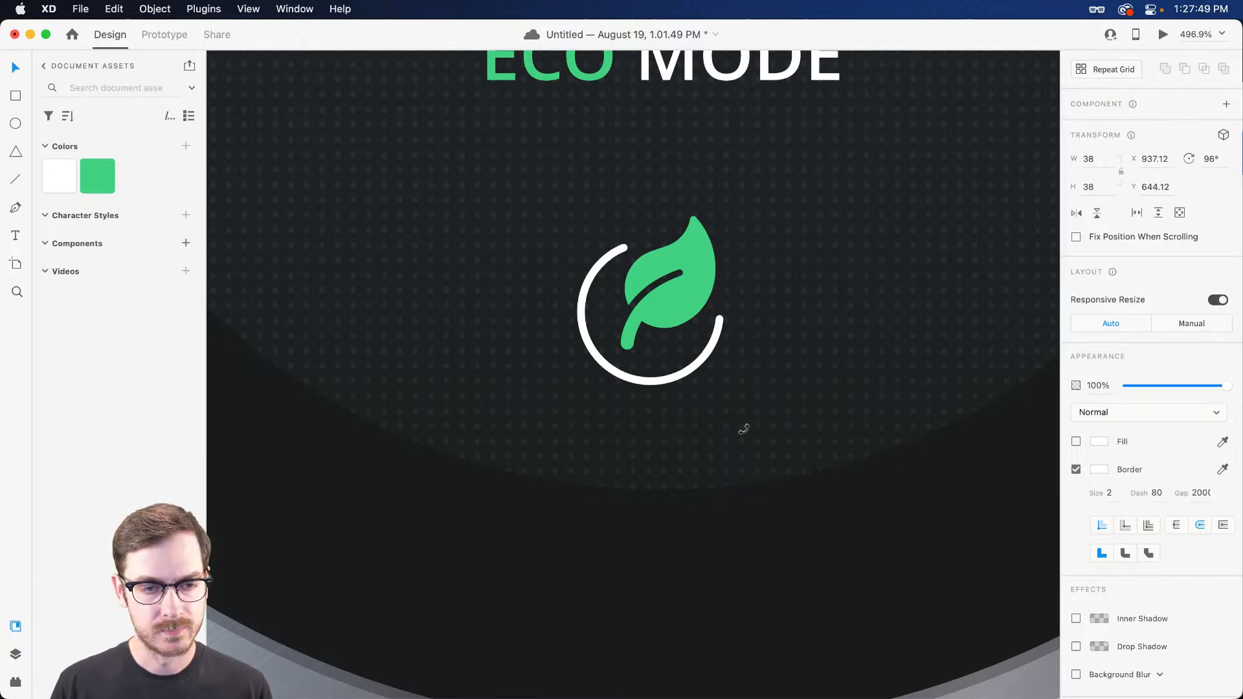
Group the arc with the leaf icon and name the group "Leaf".
left_click(686, 267, "shift")
key("super+g")
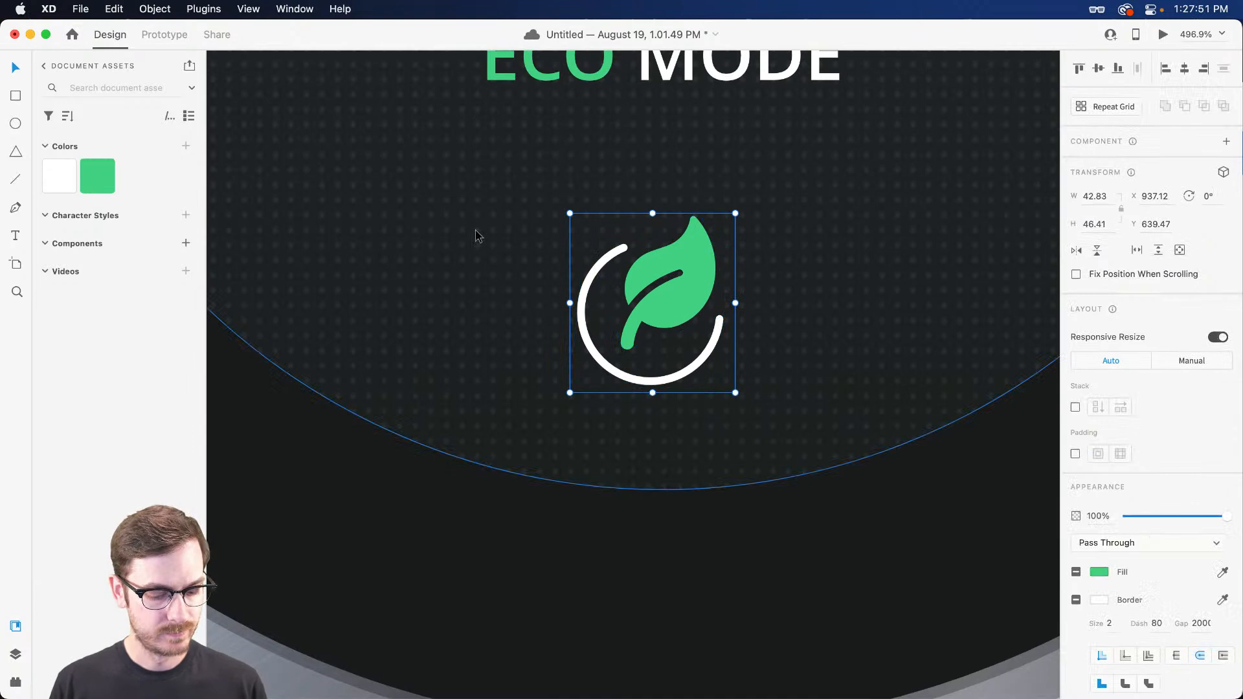
key("super+y")
double_click(68, 128)
type("Le")
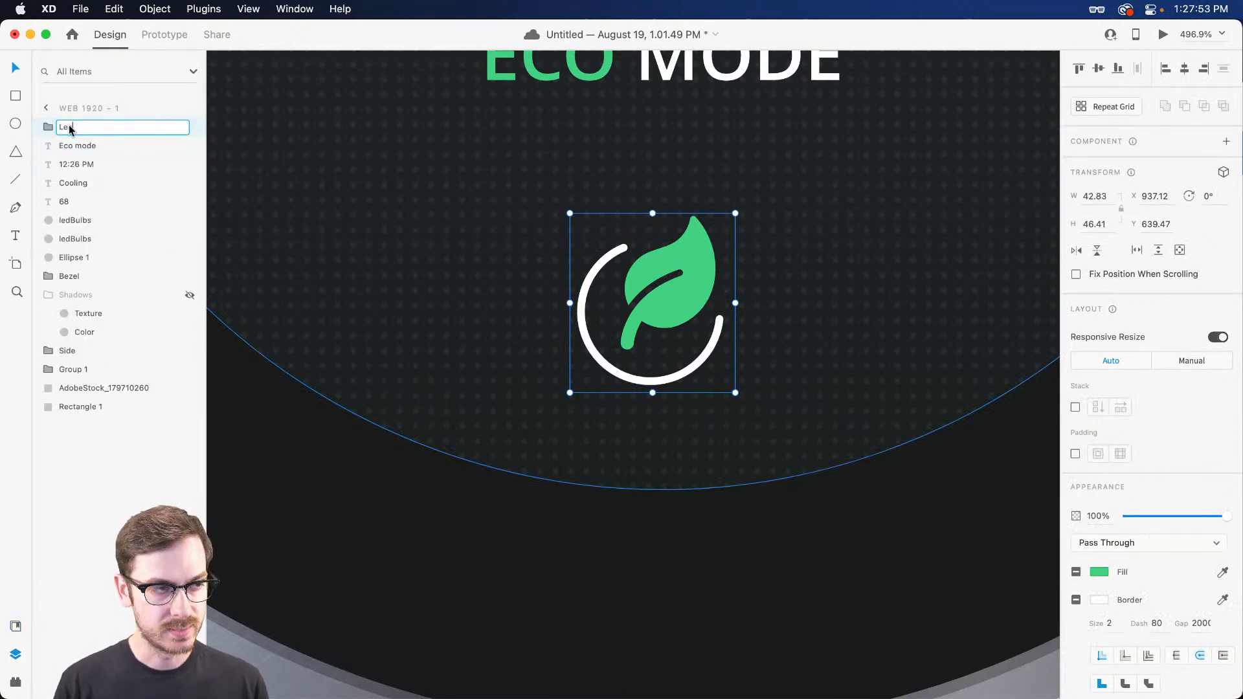
type("af")
key("Return")
Group the leaf icon with the eco mode, 68, cooling and time texts, and name the group "Elements".
scroll(536, 175, "down", 5)
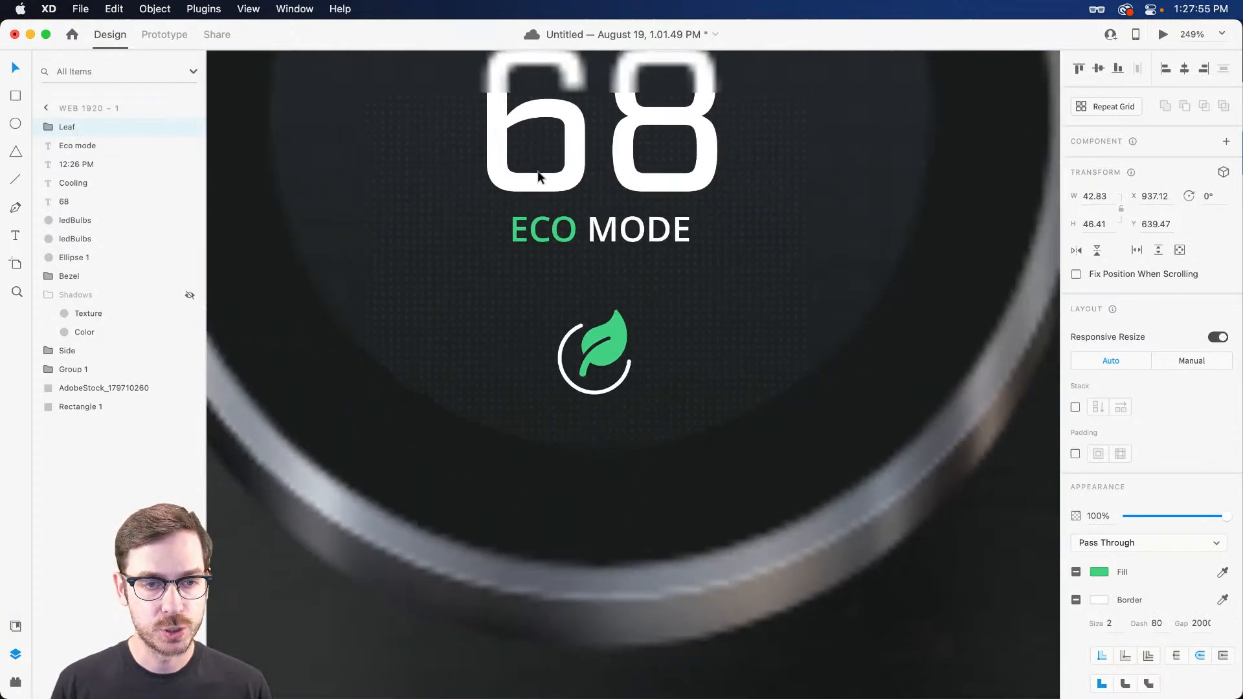
scroll(540, 177, "up", 4)
left_click(627, 335, "shift")
left_click(655, 239, "shift")
scroll(653, 198, "up", 3)
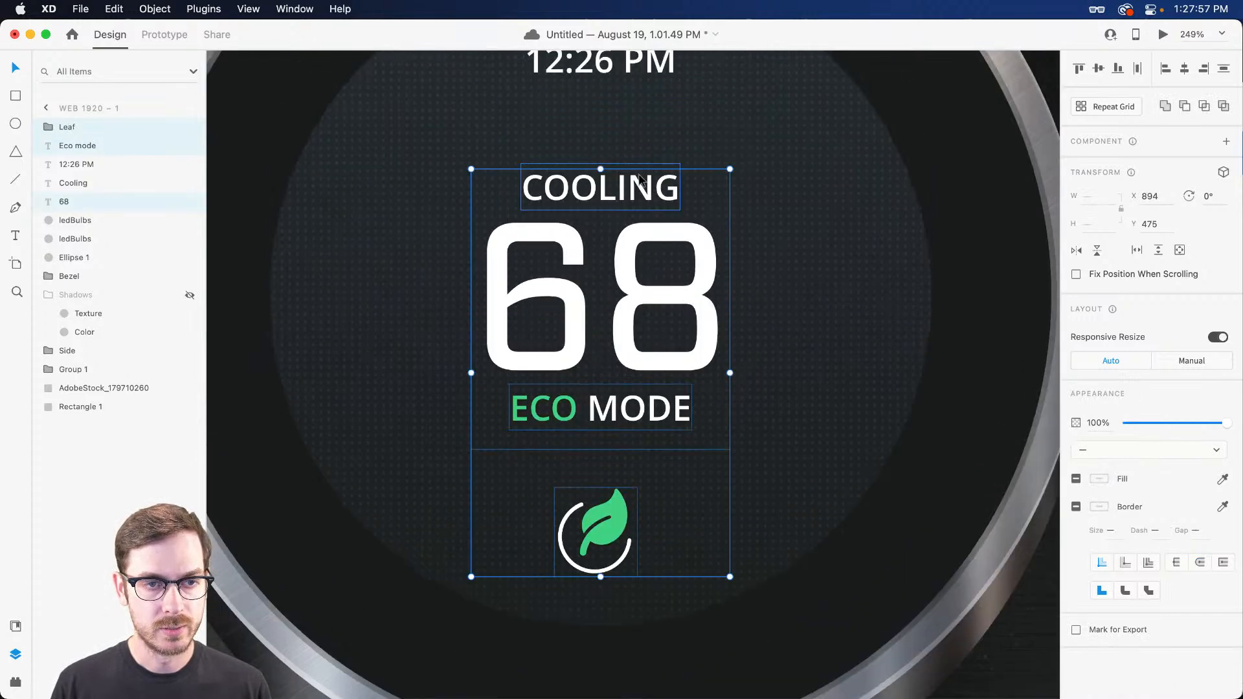
left_click(645, 62, "shift")
key("super+g")
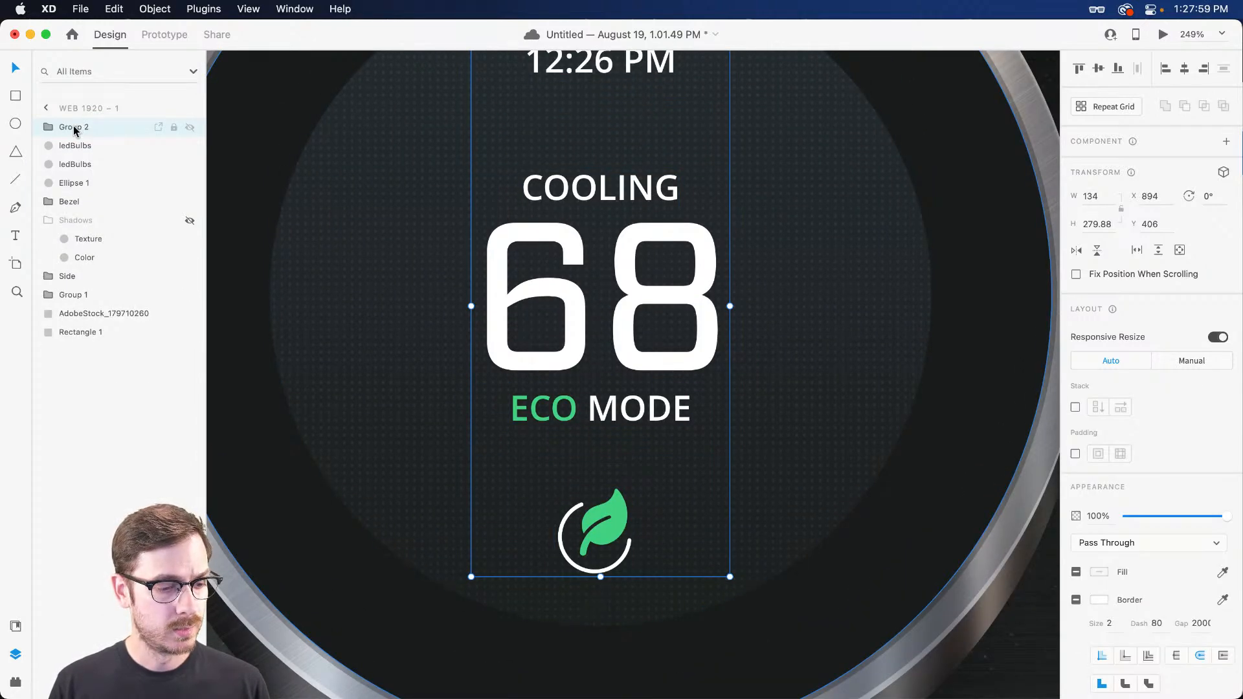
double_click(73, 128)
type("Elements")
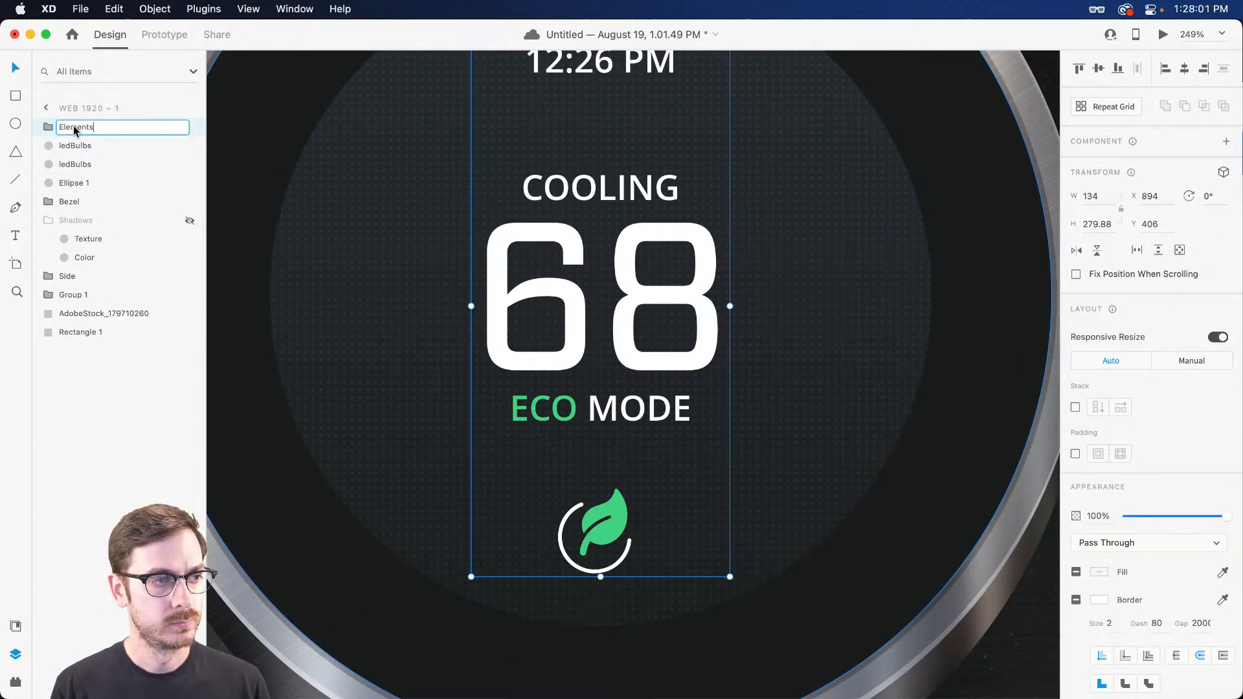
key("Return")
Shift the Elements group slightly upward on the screen to Y 404.
scroll(623, 317, "down", 3)
left_click_drag(628, 279, 728, 313)
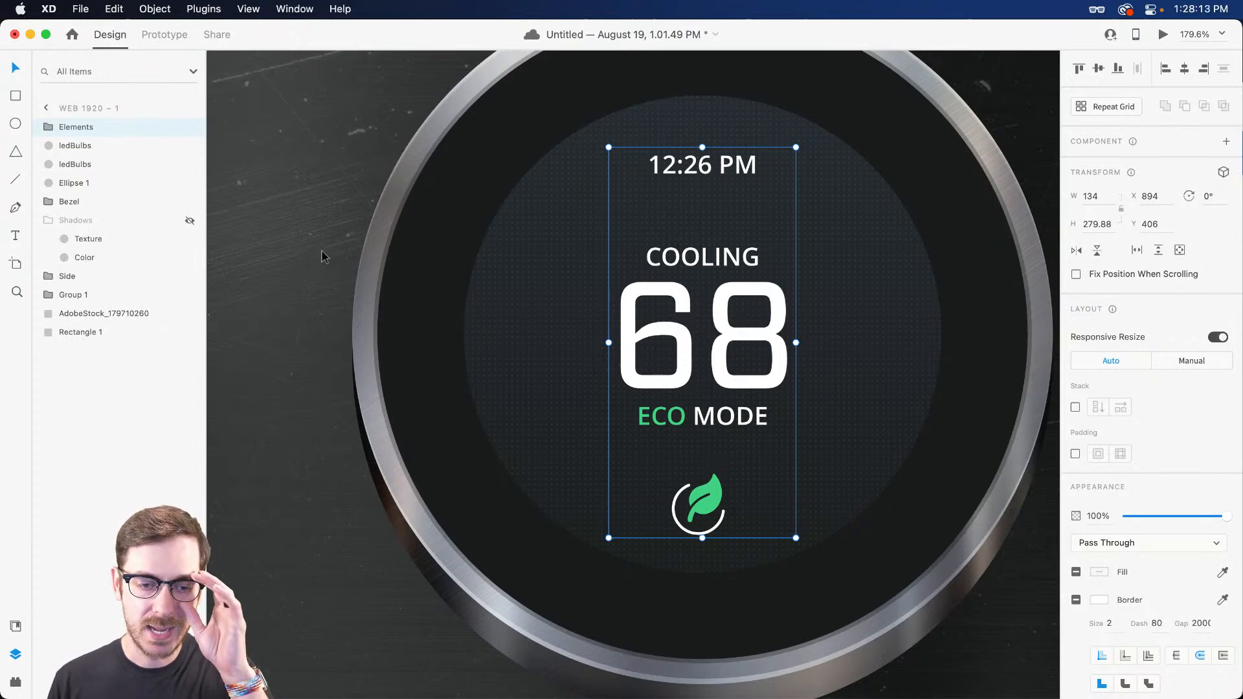
left_click_drag(779, 310, 780, 306)
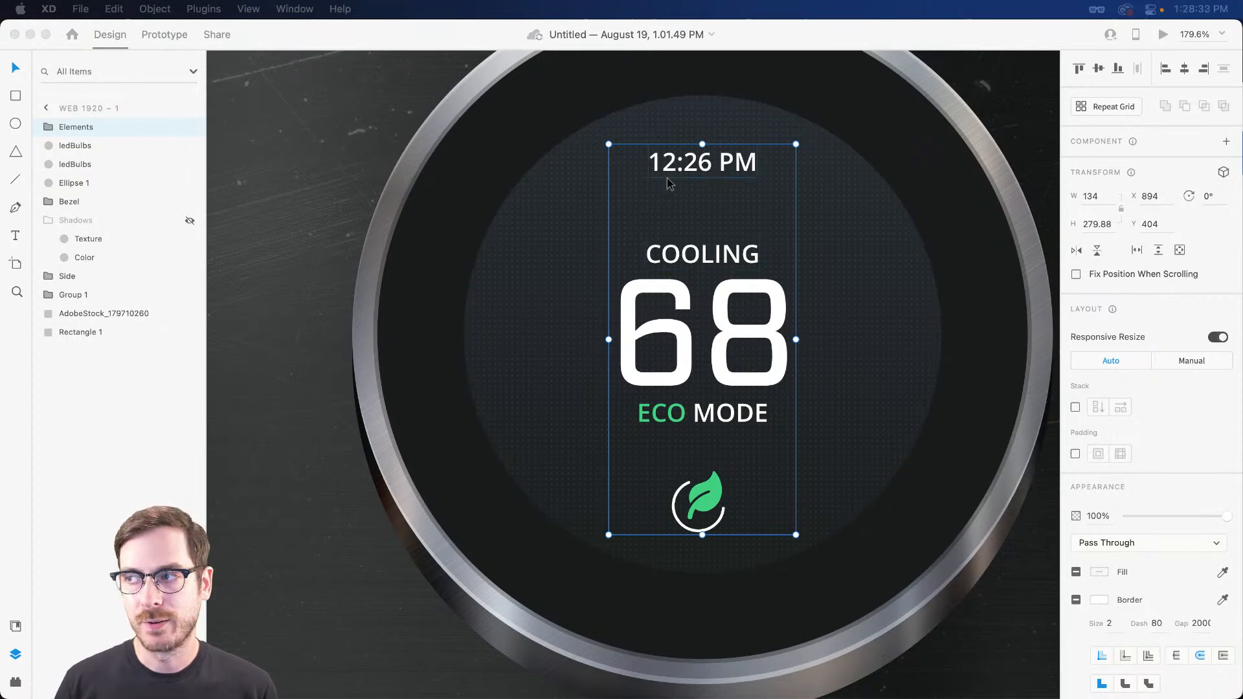
Rename the upper ledBulbs layer as "Texture" and the lower ledBulbs layer as "Color".
left_click(554, 213)
left_click(550, 215)
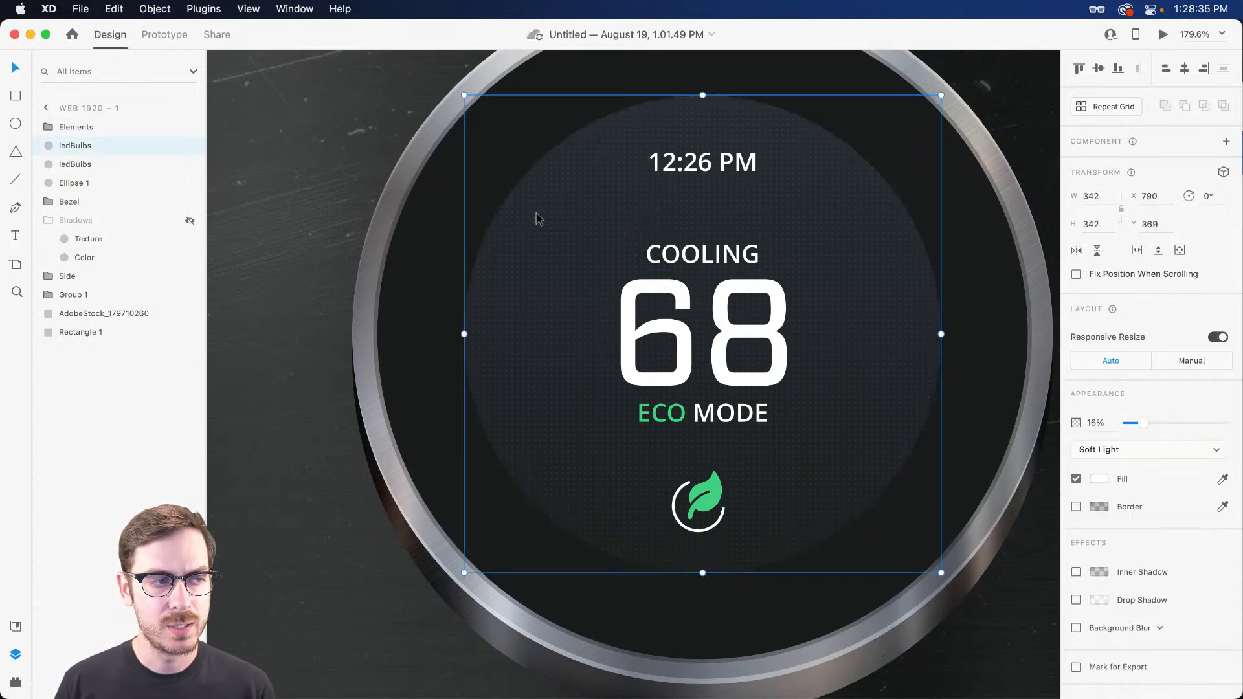
double_click(81, 146)
type("Texture")
key("Return")
double_click(76, 166)
type("Color")
key("Return")
left_click(77, 147)
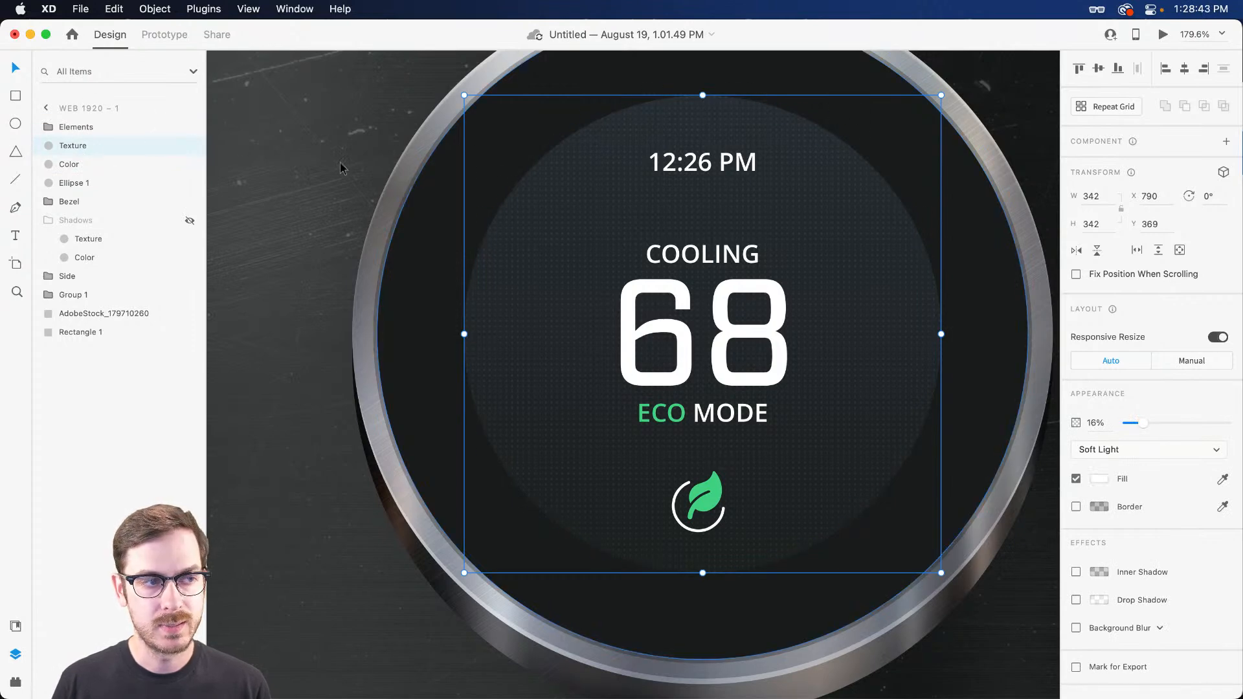
Duplicate the Color circle, bring the copy above Texture and shrink it about its centre to 312 × 312.
left_click(79, 167)
key("super+d")
key("super+bracketright")
mouse_move(941, 96)
left_mouse_down()
mouse_move(913, 114)
mouse_move(922, 105)
left_mouse_up()
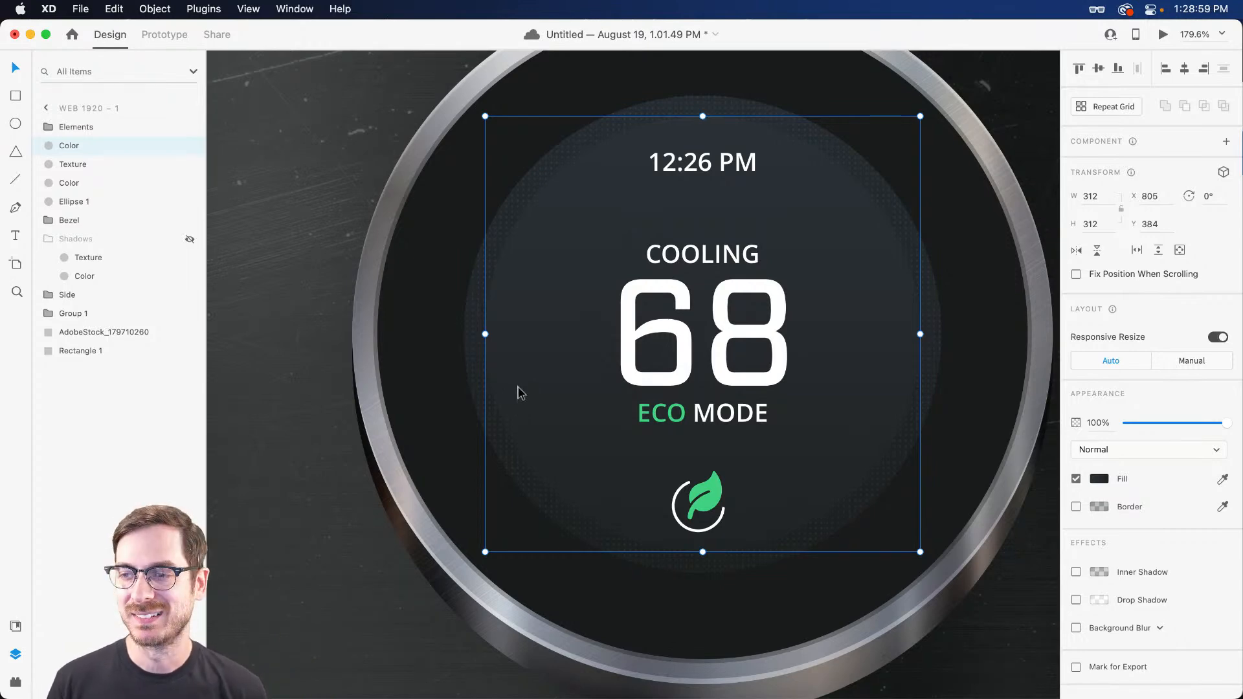
Change the 312 × 312 circle's fill to an angular gradient.
scroll(858, 246, "up", 2)
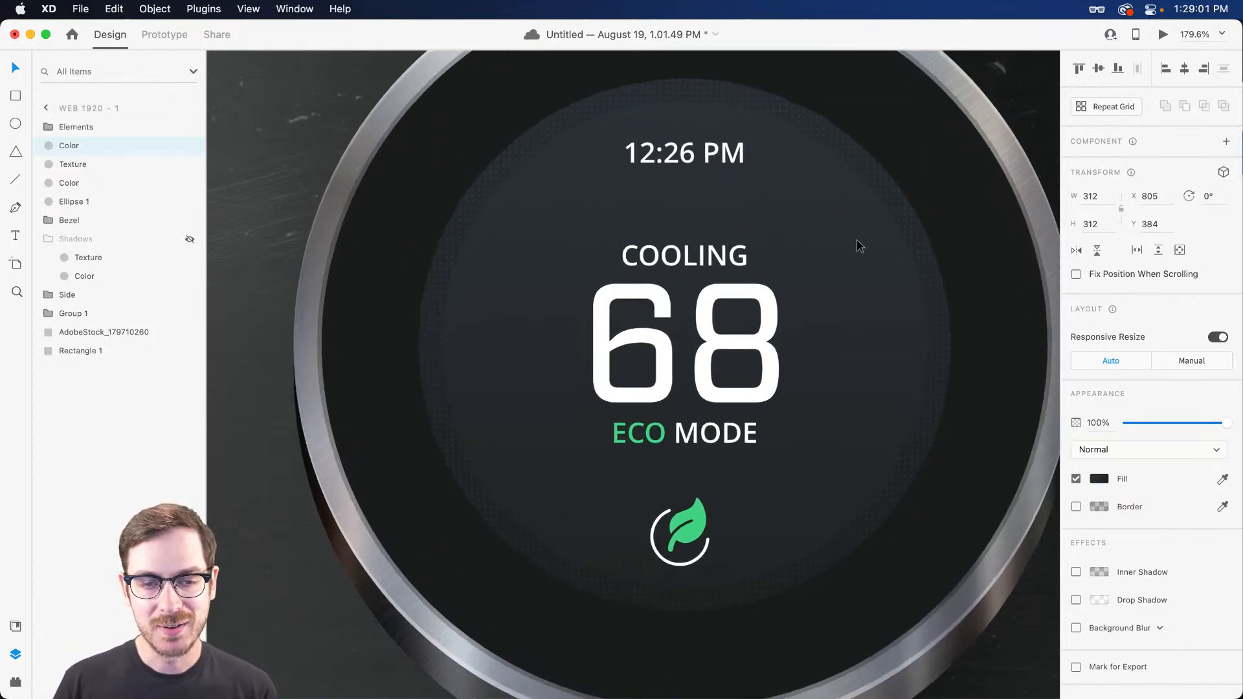
left_click(1098, 478)
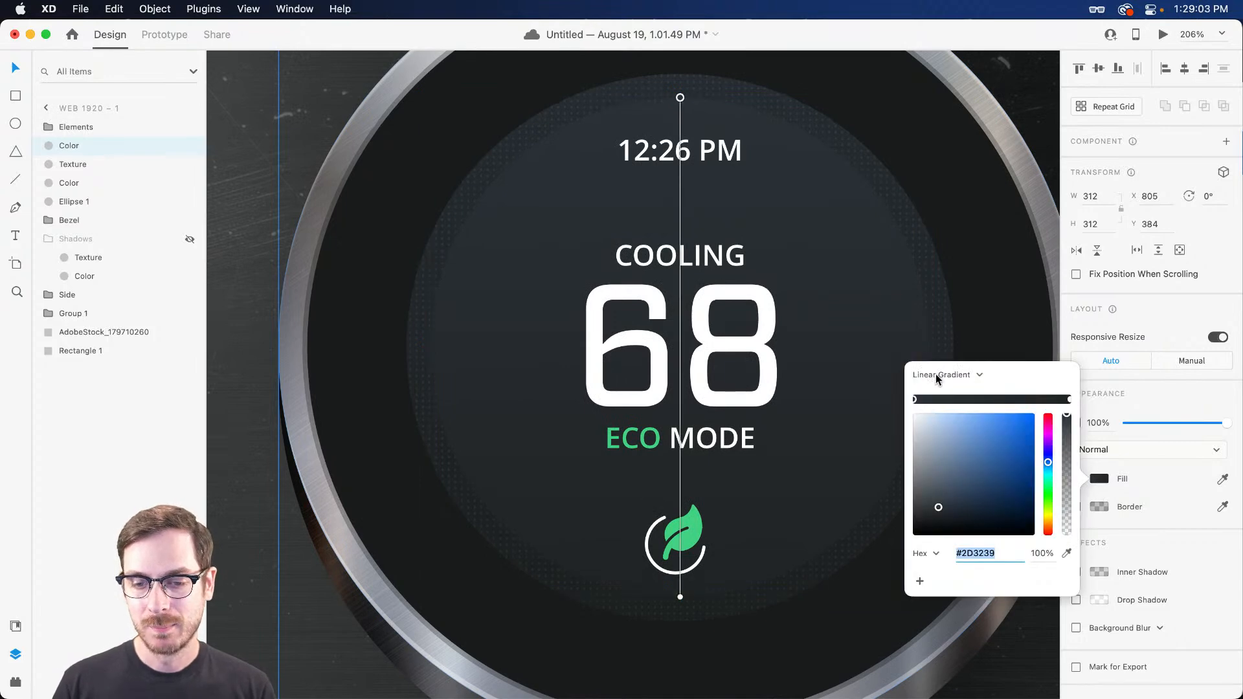
left_click(932, 374)
left_click(941, 360)
left_click(937, 382)
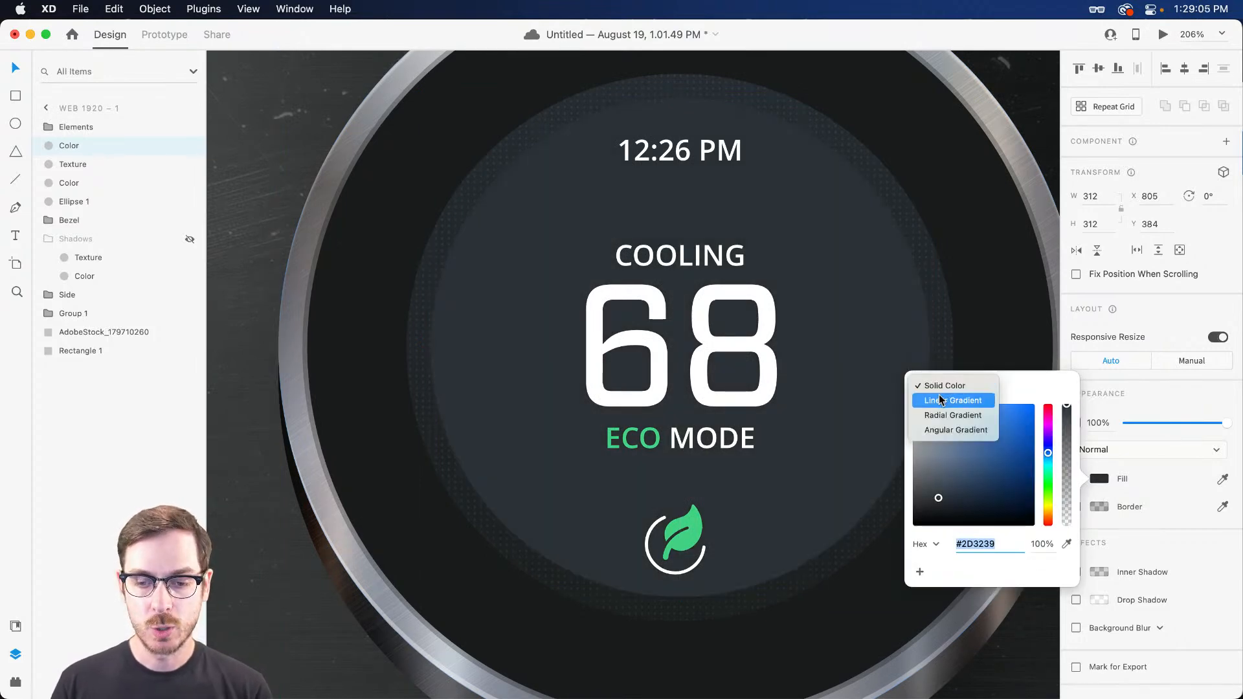
left_click(952, 430)
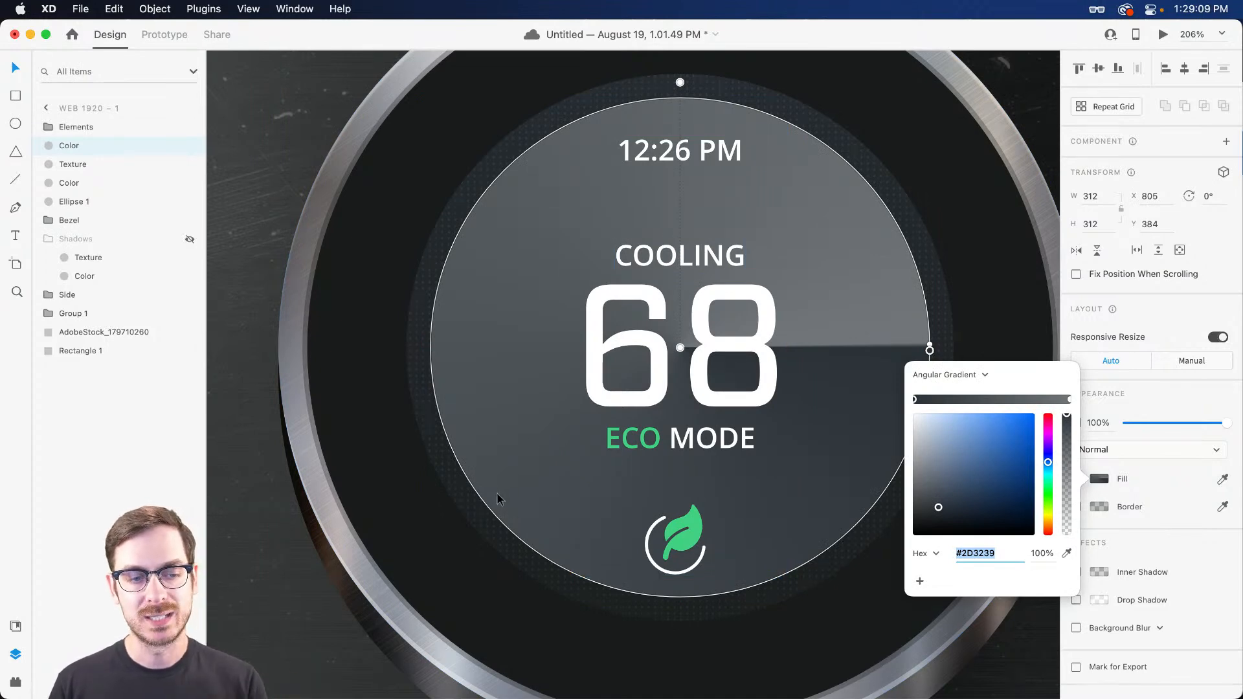
Add a gradient stop on the circle's lower-left edge and color it blue #2A6EDB.
left_click(466, 478)
mouse_move(465, 476)
left_mouse_down()
mouse_move(433, 430)
mouse_move(442, 437)
left_mouse_up()
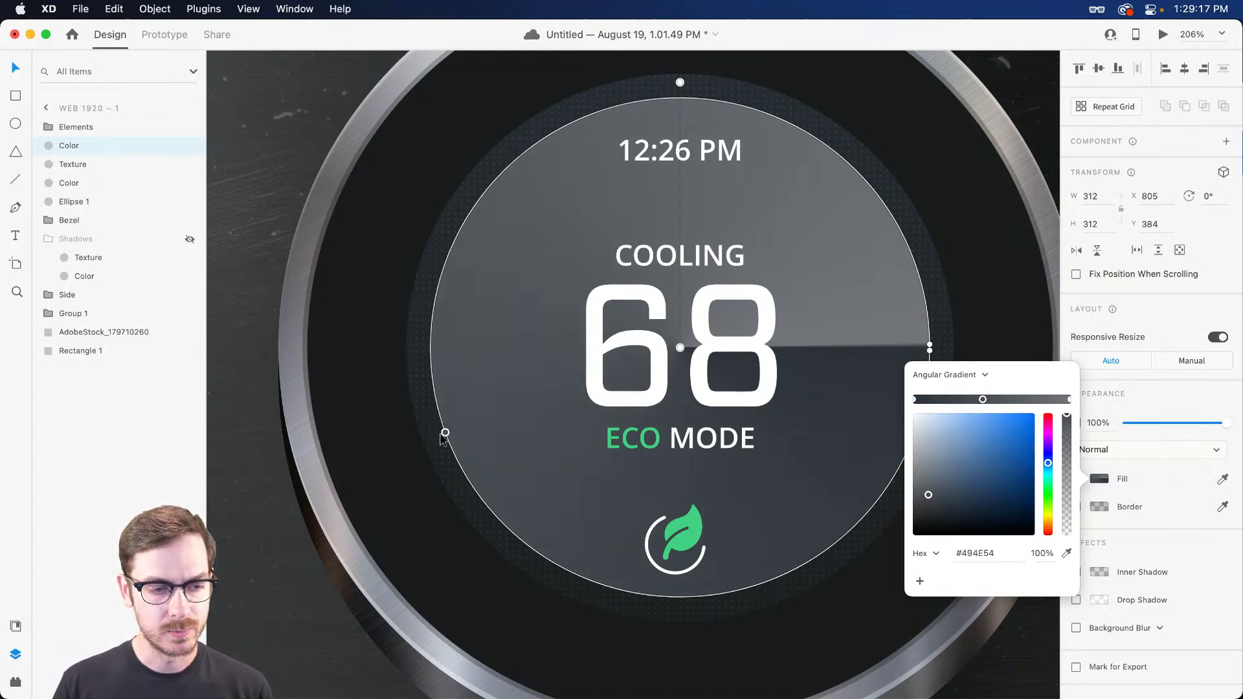
mouse_move(998, 441)
left_mouse_down()
mouse_move(1012, 432)
mouse_move(1049, 461)
left_mouse_up()
scroll(805, 410, "right", 2)
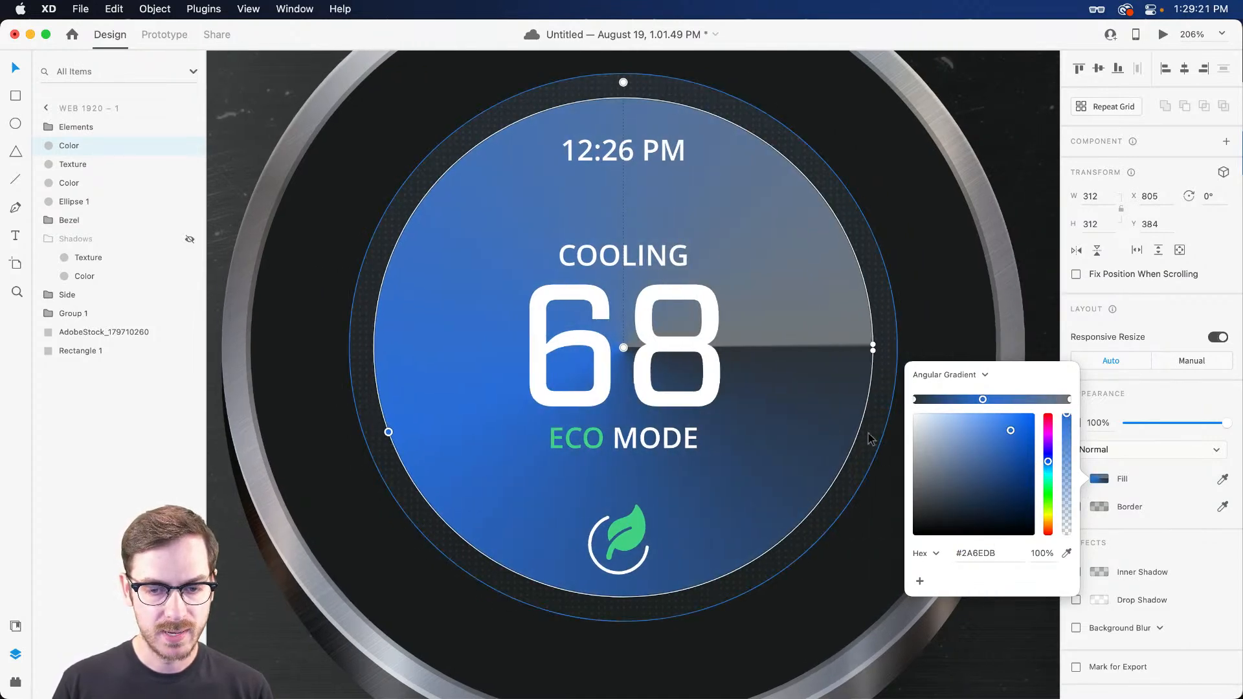
Rotate the angular gradient's start upward along the circle's right edge and color the start stop crimson #D8245B.
left_click_drag(873, 348, 863, 277)
left_click(1049, 436)
mouse_move(1049, 435)
left_mouse_down()
mouse_move(1049, 424)
mouse_move(1016, 434)
mouse_move(1048, 420)
left_mouse_up()
left_click(1048, 423)
left_click(1014, 433)
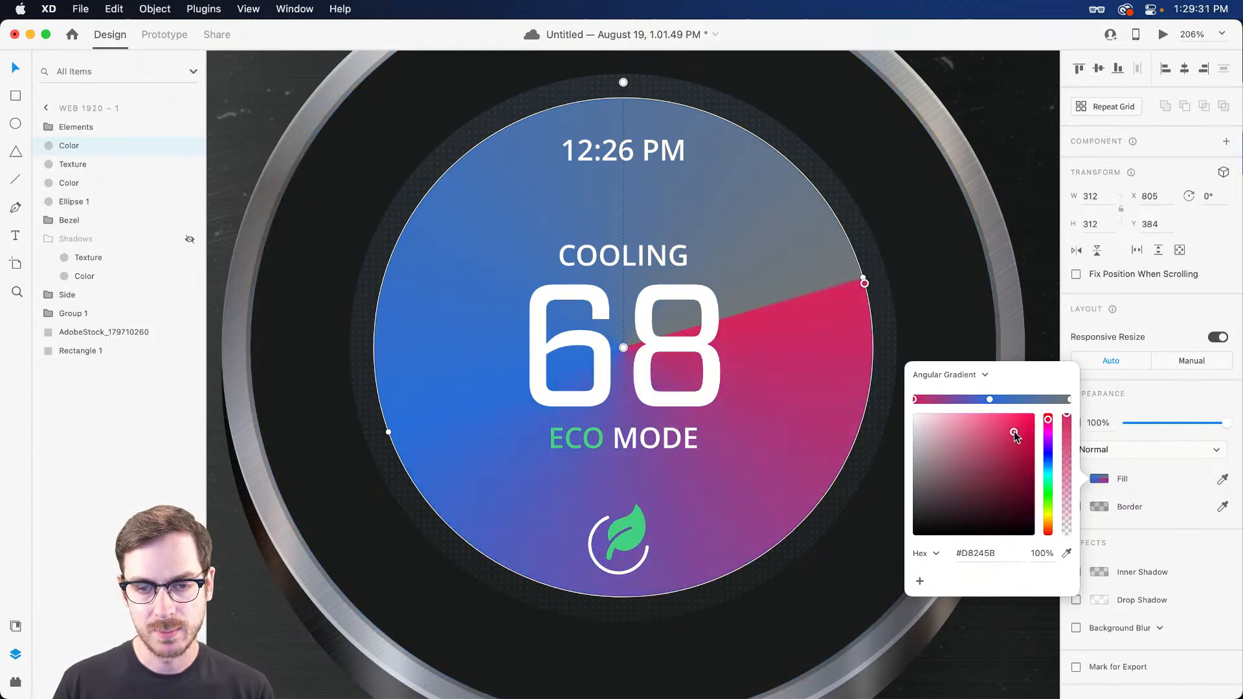
Add gradient stops at the circle's lower right and below the blue stop, both with 0% opacity.
left_click_drag(853, 451, 836, 477)
left_click_drag(1011, 442, 1067, 534)
left_click(1066, 421)
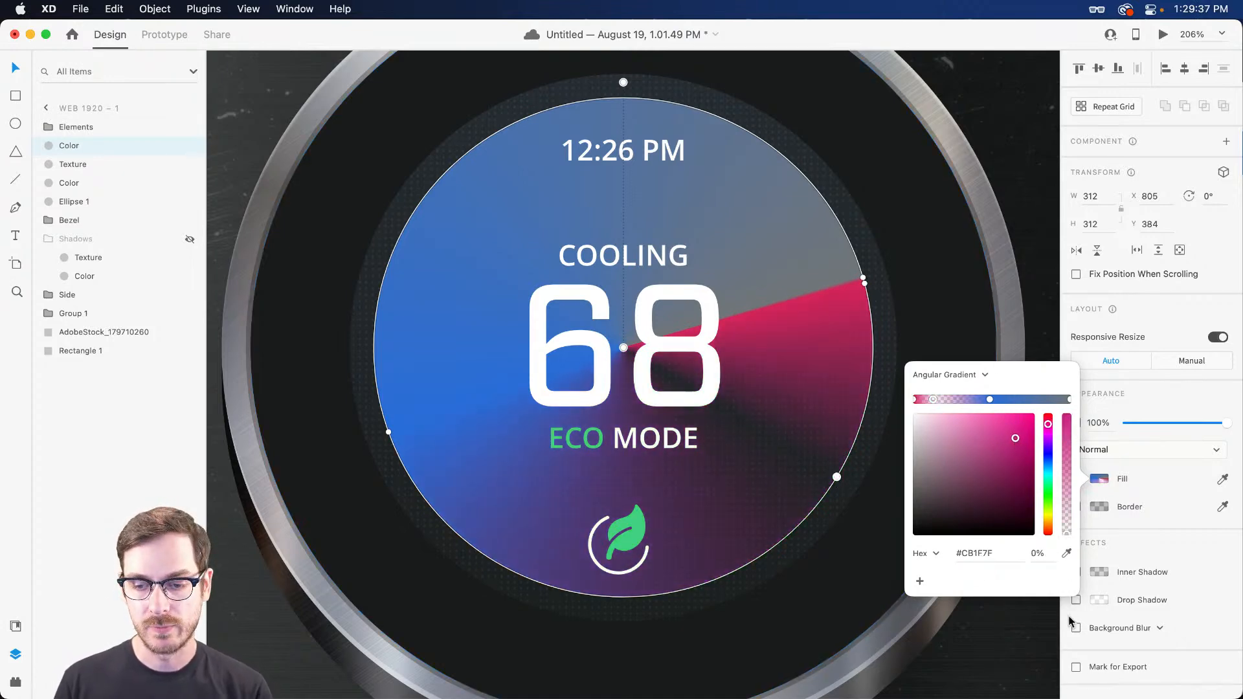
left_click_drag(435, 515, 461, 537)
left_click_drag(1068, 434, 1065, 544)
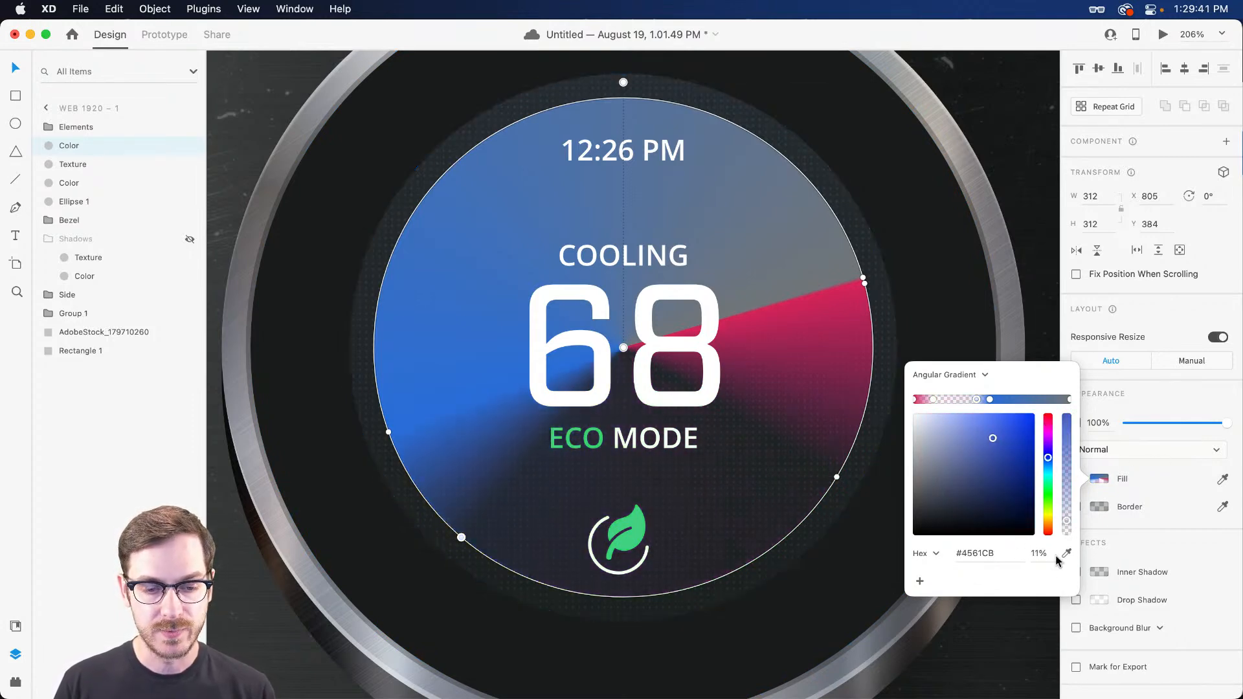
left_click_drag(459, 536, 436, 521)
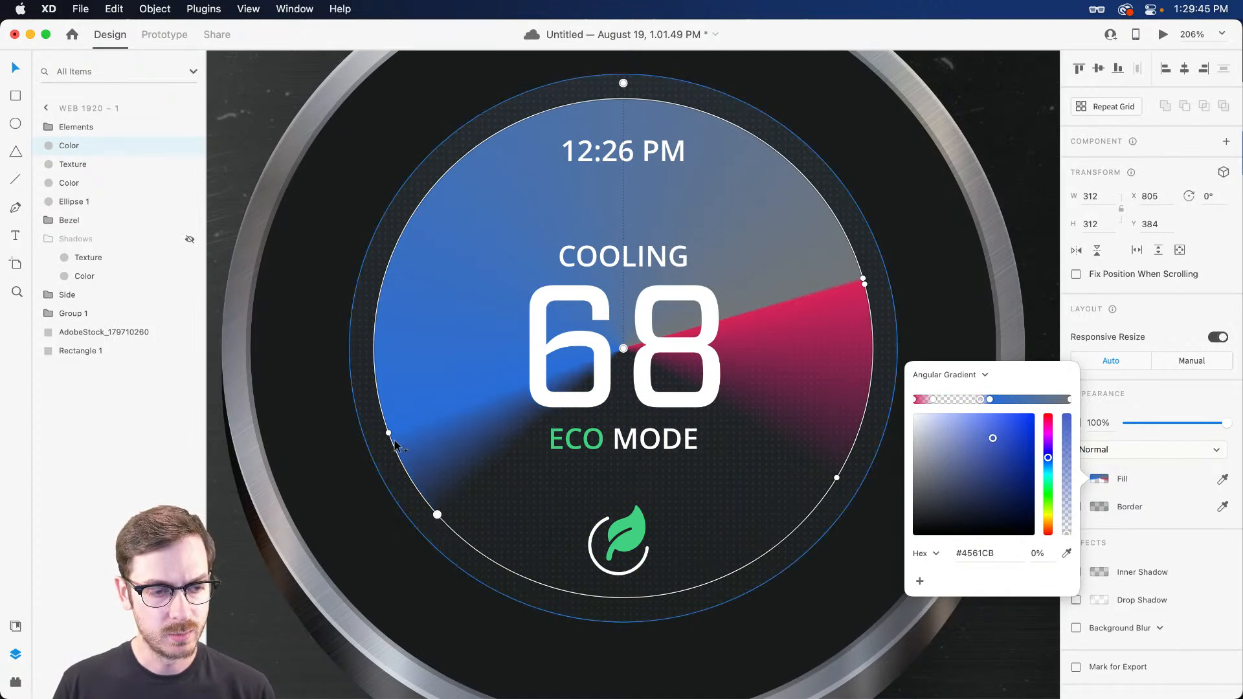
Try rotating the gradient seam downward and adding a blue #3272D8 stop at the circle's upper left and a pinkish-red one at its upper right.
left_click_drag(864, 279, 872, 336)
left_click(524, 121)
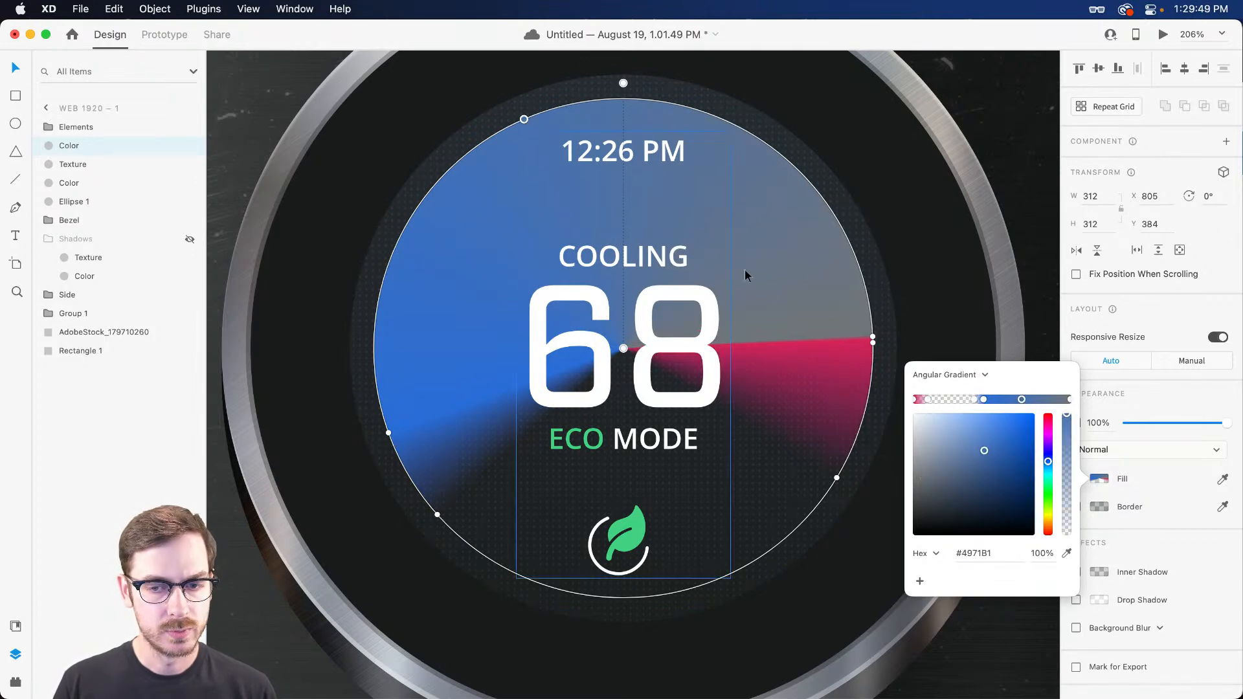
left_click(1009, 433)
left_click_drag(1009, 433, 1006, 432)
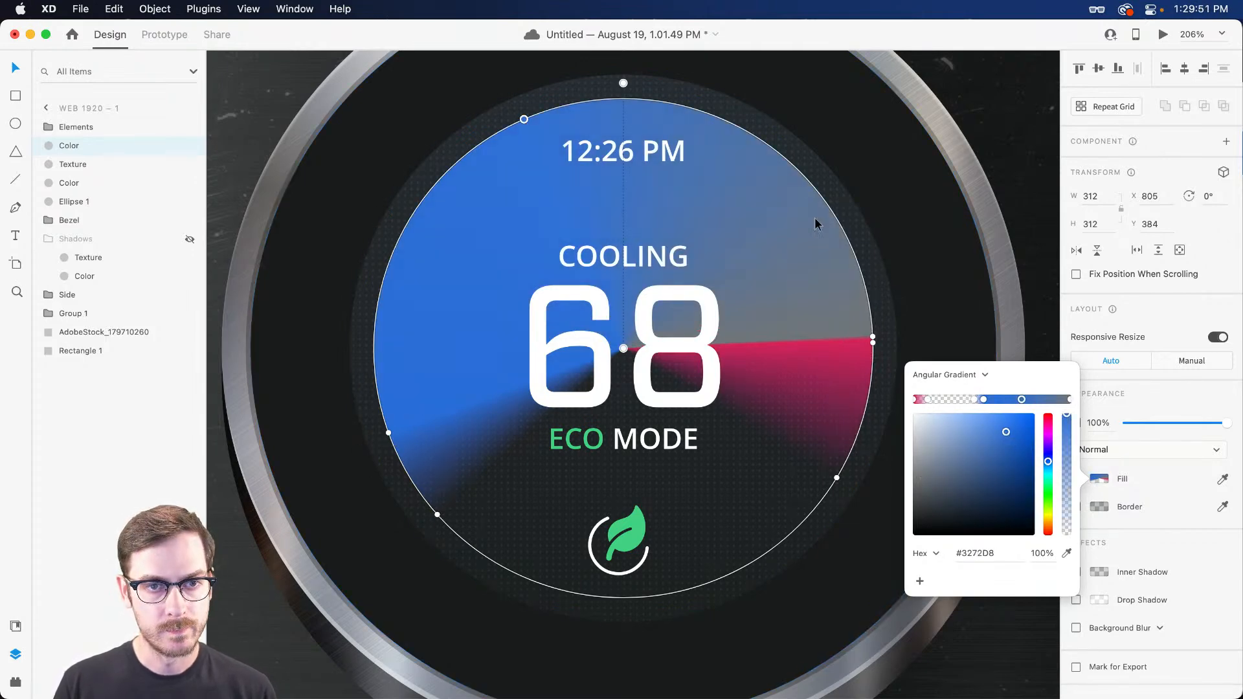
left_click(714, 116)
left_click(1049, 423)
Copy the start stop's color #D8245B to the upper-right stop and the gradient's end stop.
left_click(873, 337)
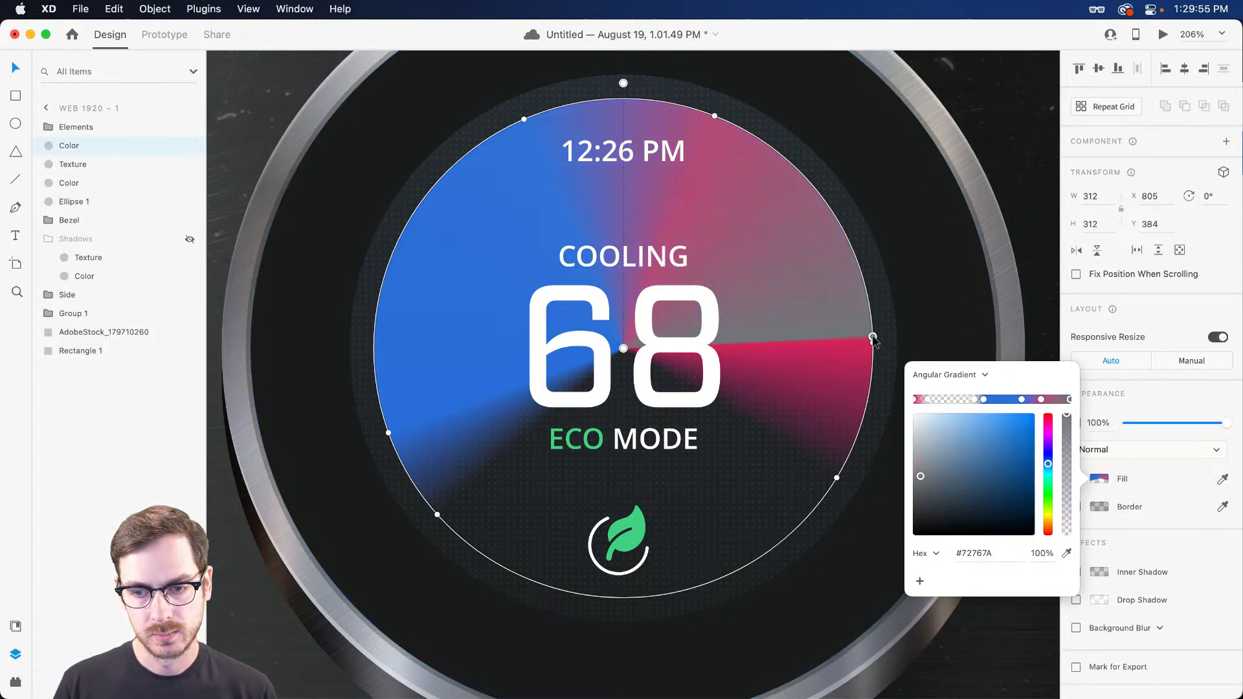
left_click(914, 399)
left_click(988, 555)
key("cmd+c")
left_click(1041, 400)
key("cmd+v")
key("Tab")
left_click(1070, 400)
left_click(983, 555)
type("v")
key("BackSpace")
key("cmd+v")
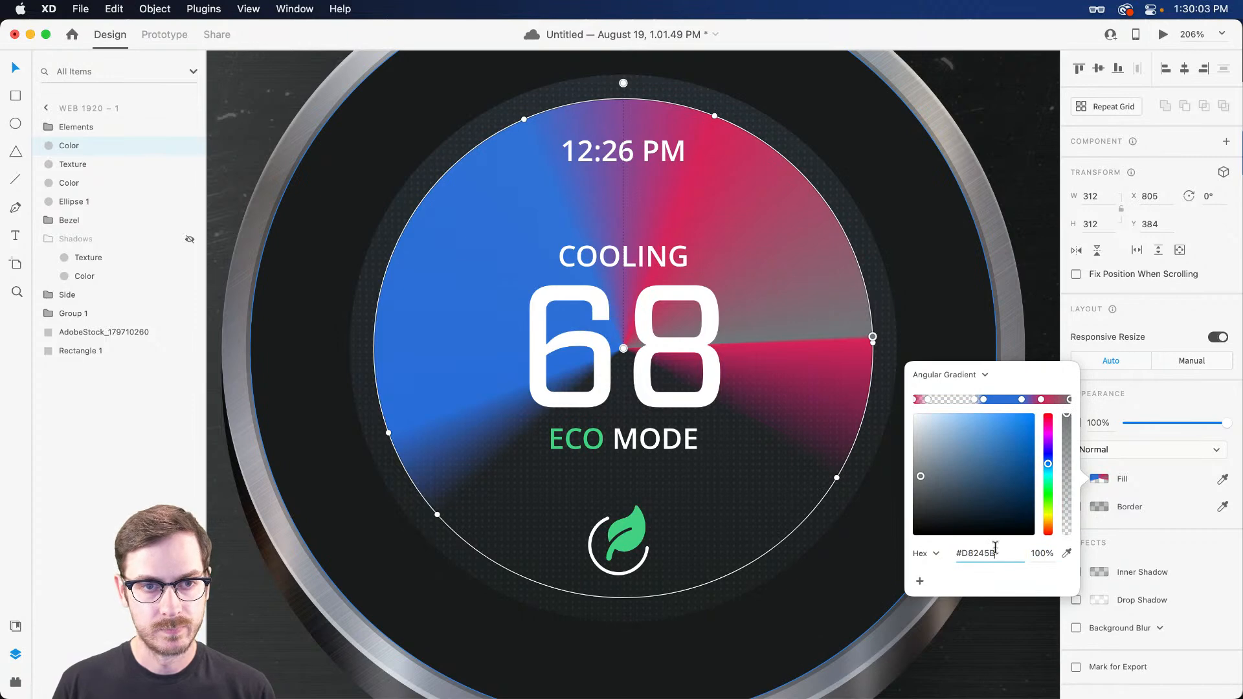
key("Tab")
Rotate the gradient seam slightly below the circle's horizontal centre line and remove the upper-right and upper-left color stops.
left_click_drag(874, 337, 873, 389)
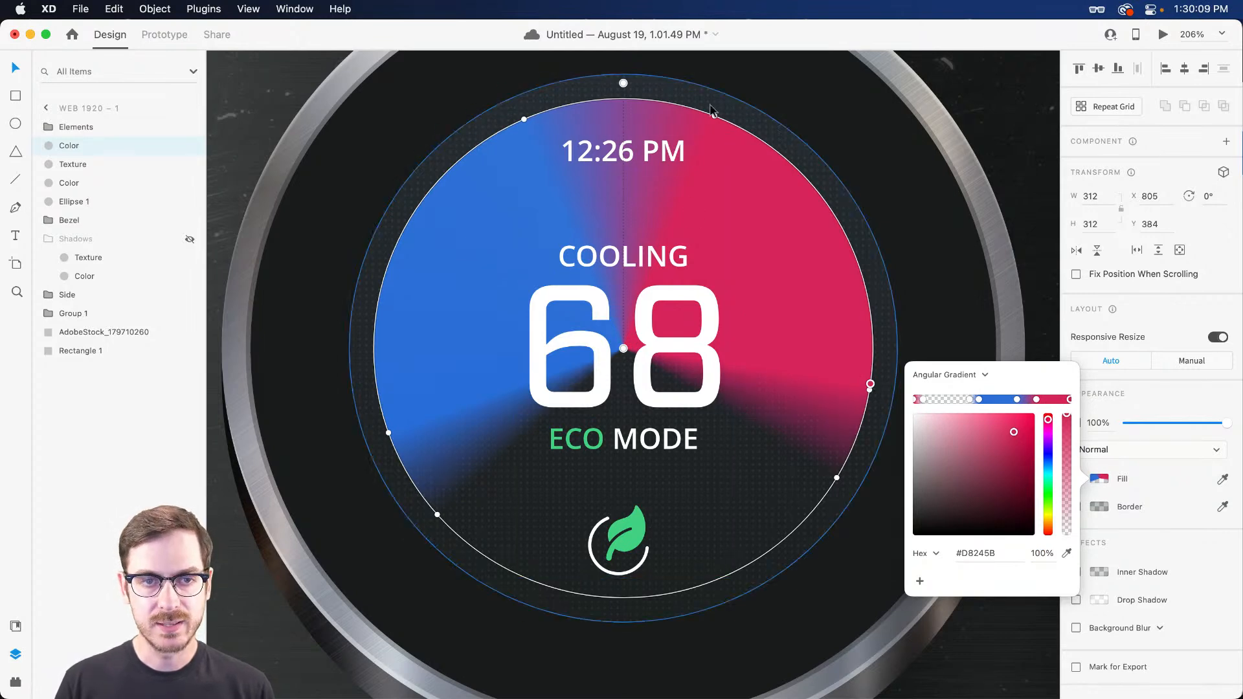
left_click_drag(715, 117, 756, 142)
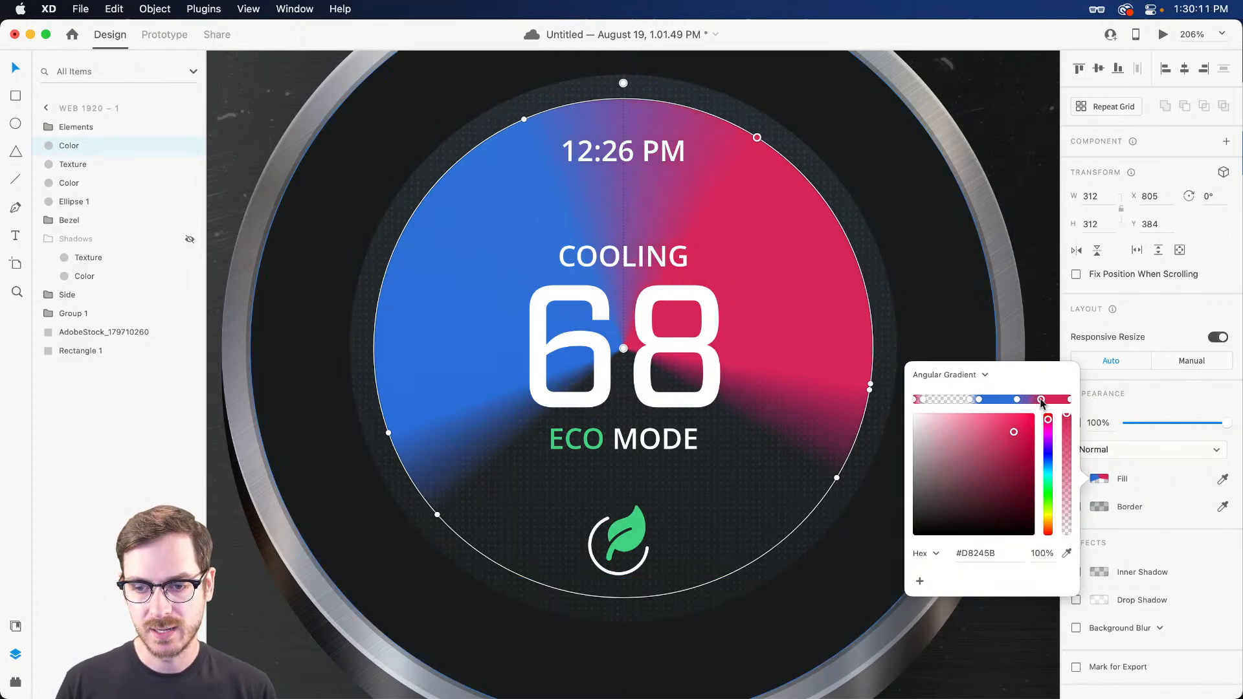
left_click_drag(1041, 400, 1039, 480)
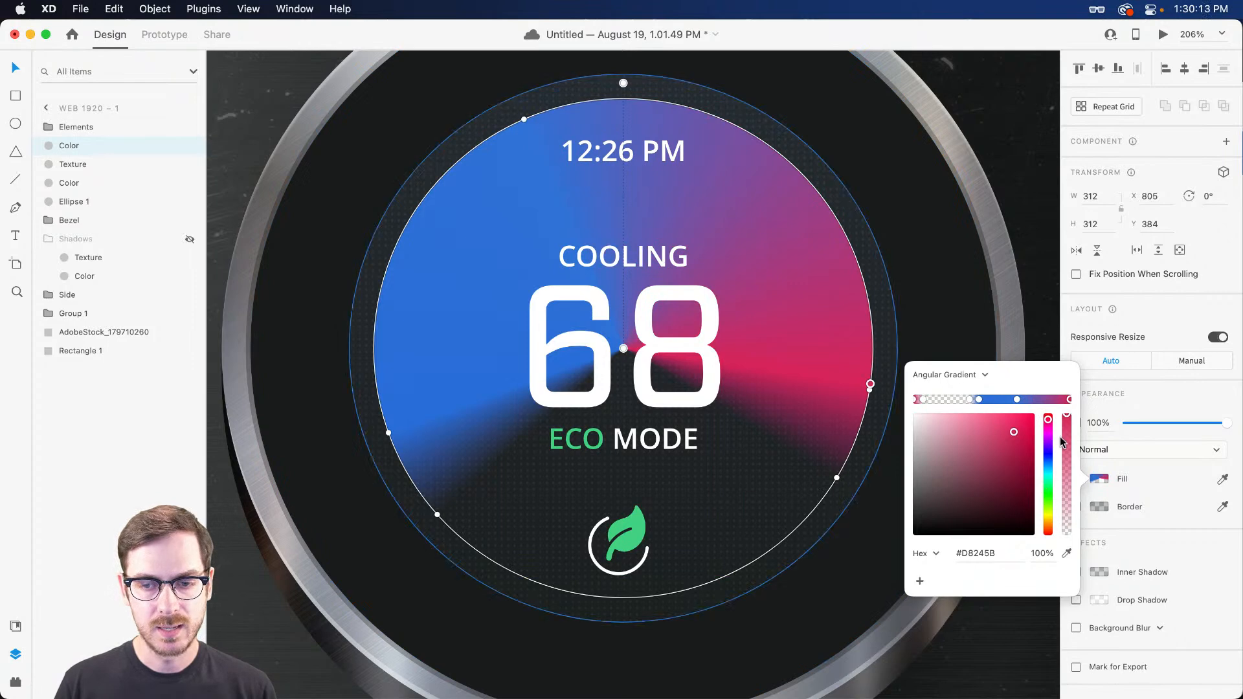
left_click_drag(1017, 399, 1016, 491)
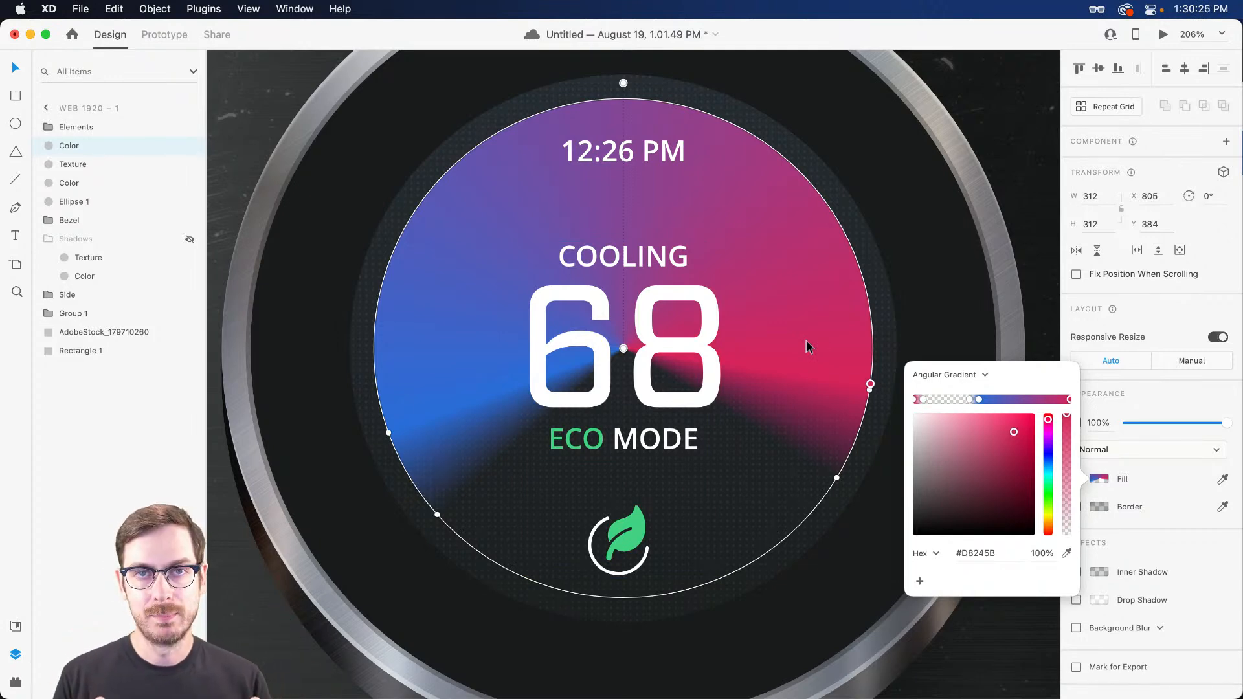
left_click(1194, 396)
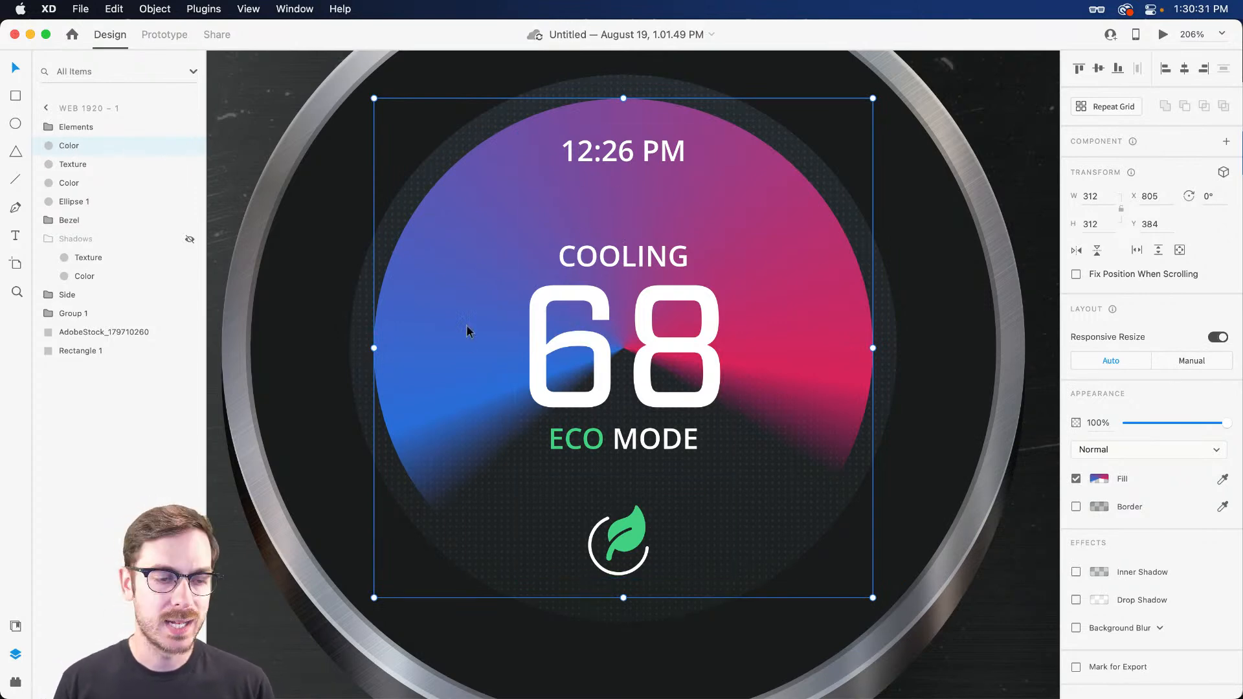
Duplicate the gradient circle, shrink the copy about its centre to 264 × 264 and fill it with solid black.
key("super+d")
left_click_drag(873, 98, 834, 137)
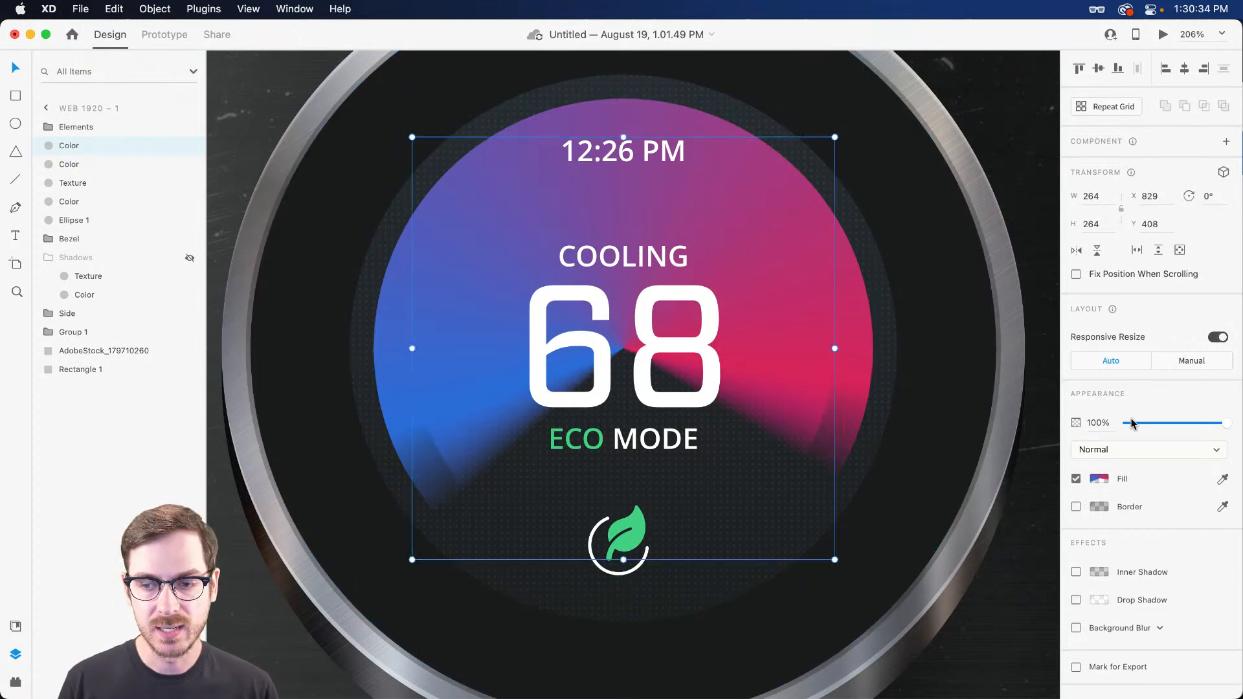
left_click(1099, 478)
left_click(952, 376)
left_click(945, 332)
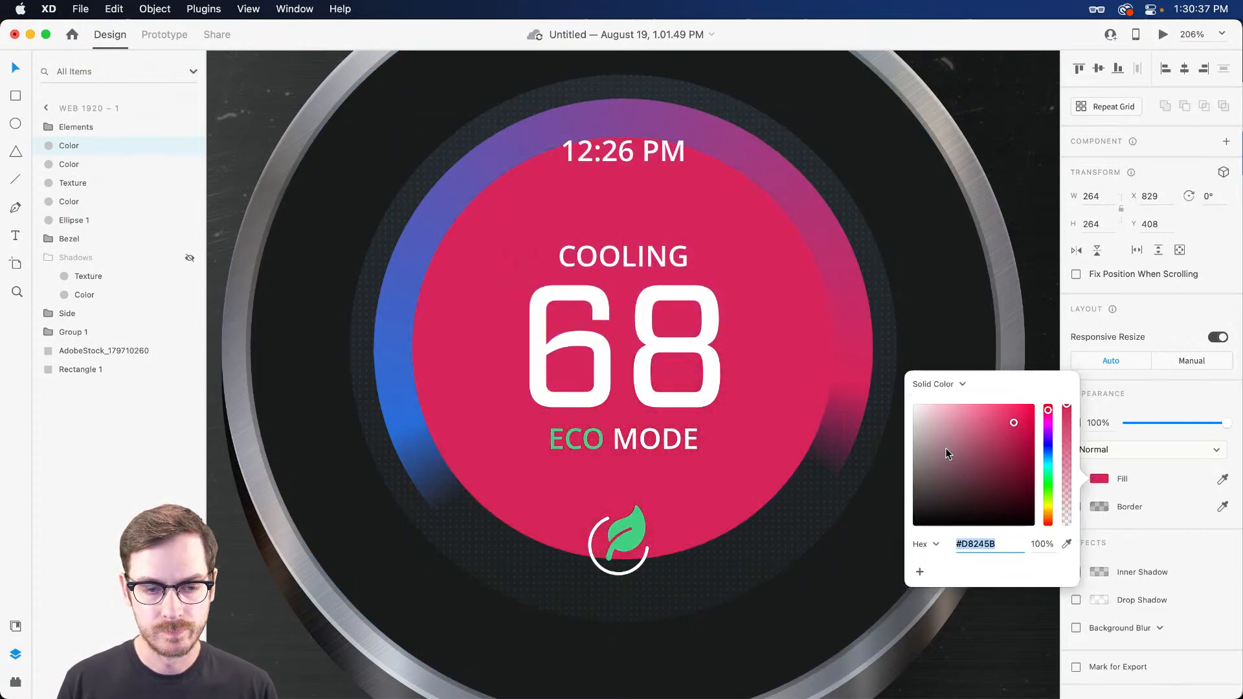
type("0")
key("Return")
left_click(1137, 403)
Enlarge the black circle slightly and subtract it from the gradient circle to form a ring.
left_click_drag(835, 137, 844, 129)
left_click(856, 320, "shift")
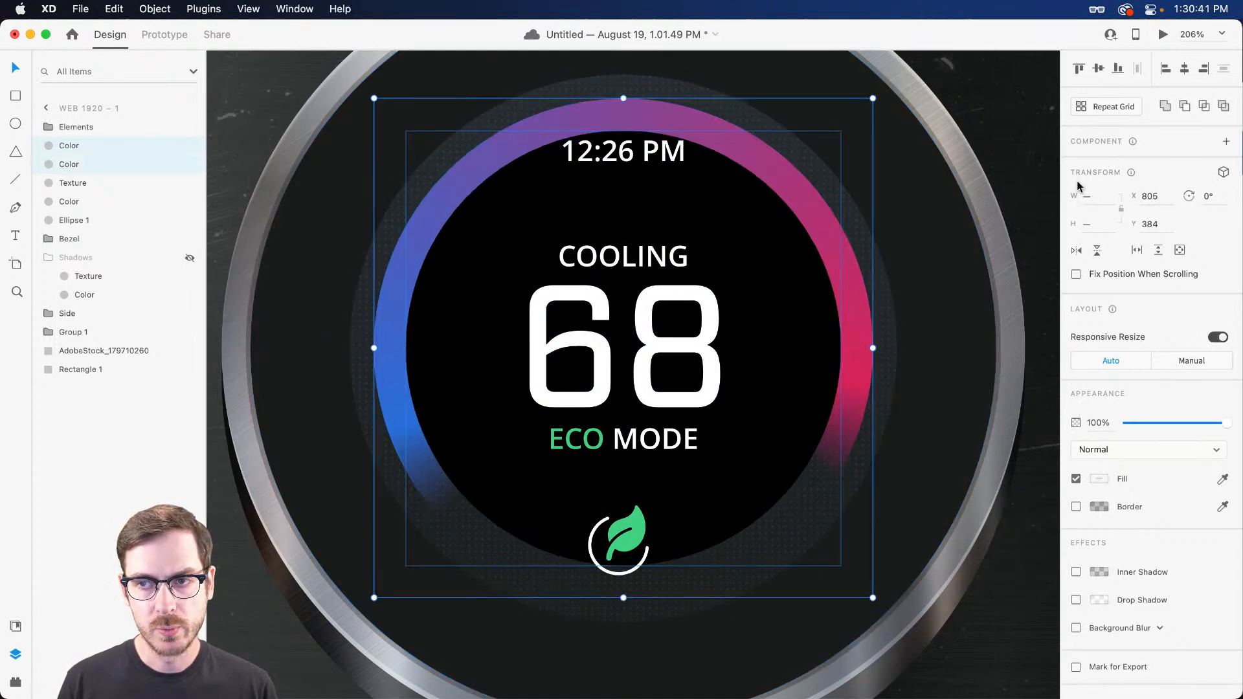
left_click(1185, 107)
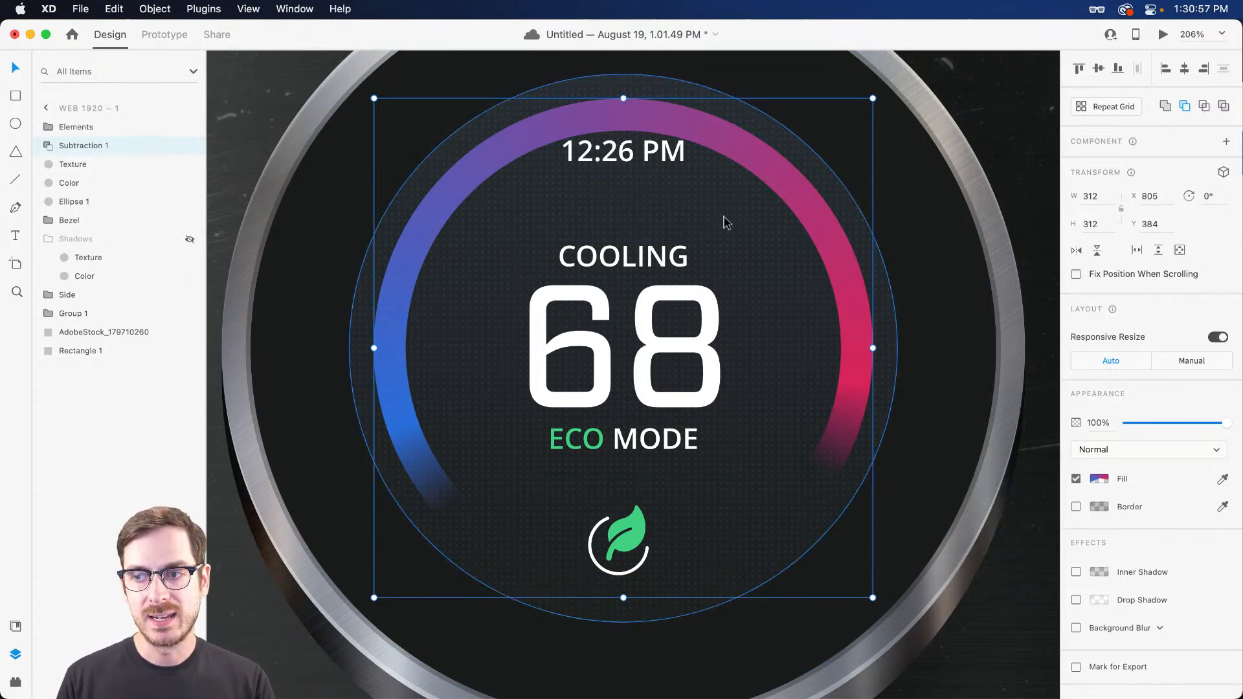
Thin the gradient ring by enlarging its inner circle, and scale the whole ring to 322 × 322.
double_click(855, 308)
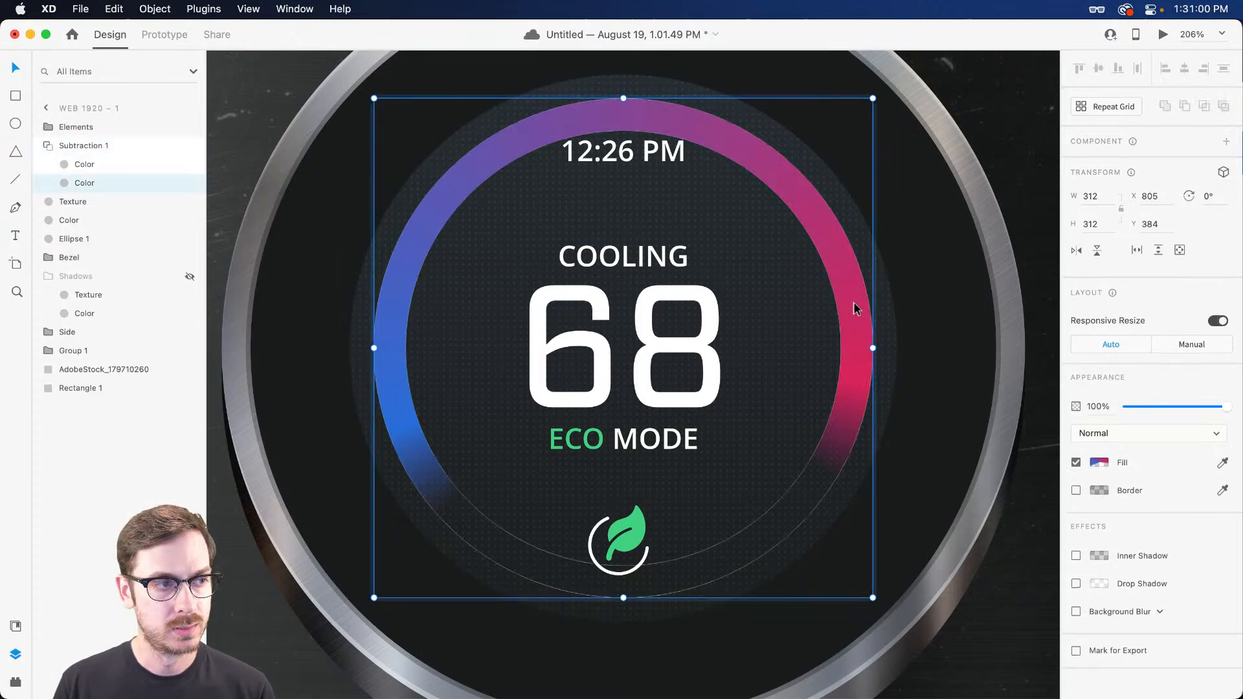
left_click(98, 165)
left_click_drag(841, 132, 881, 93)
key("Escape")
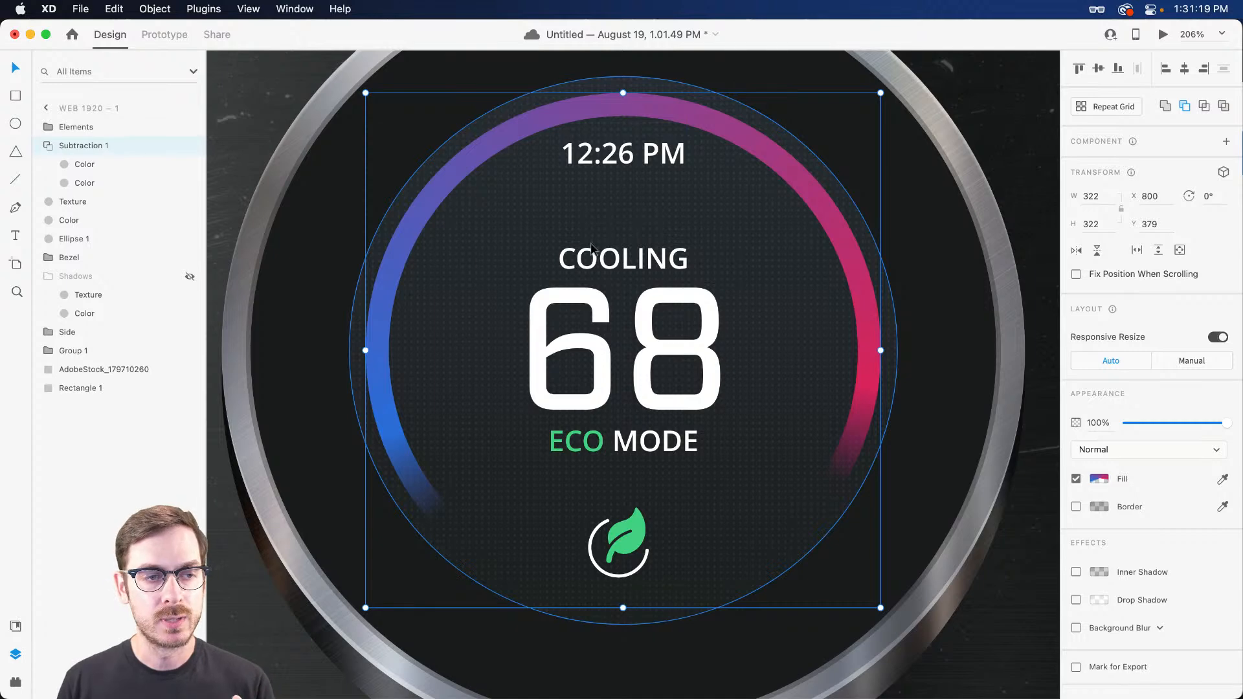
Set the gradient ring's blend mode to Color Dodge after trying Soft Light.
left_click(1130, 450)
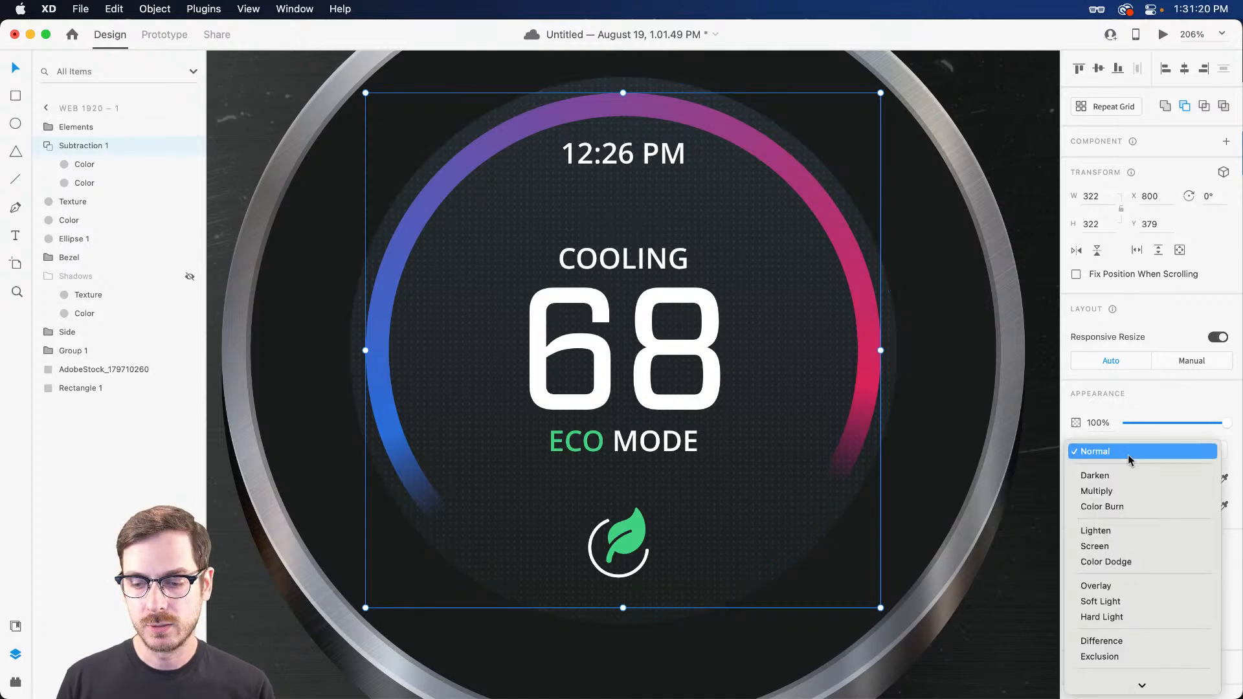
left_click(1137, 602)
left_click(1147, 448)
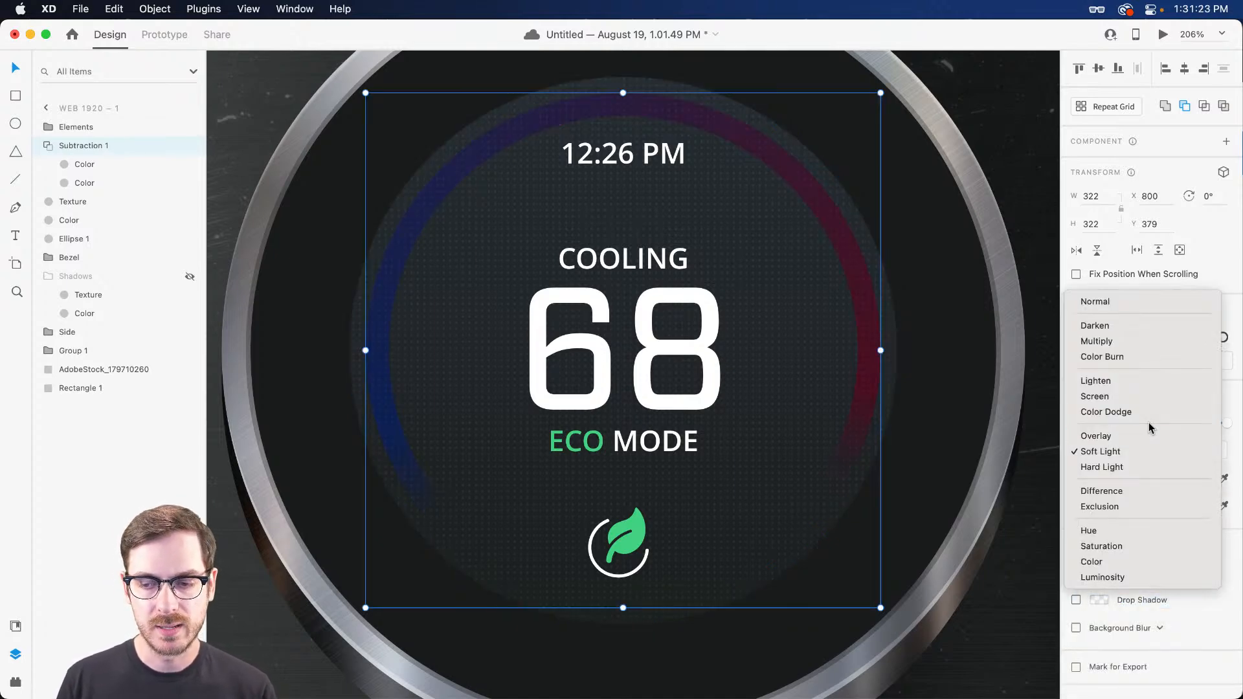
left_click(1150, 416)
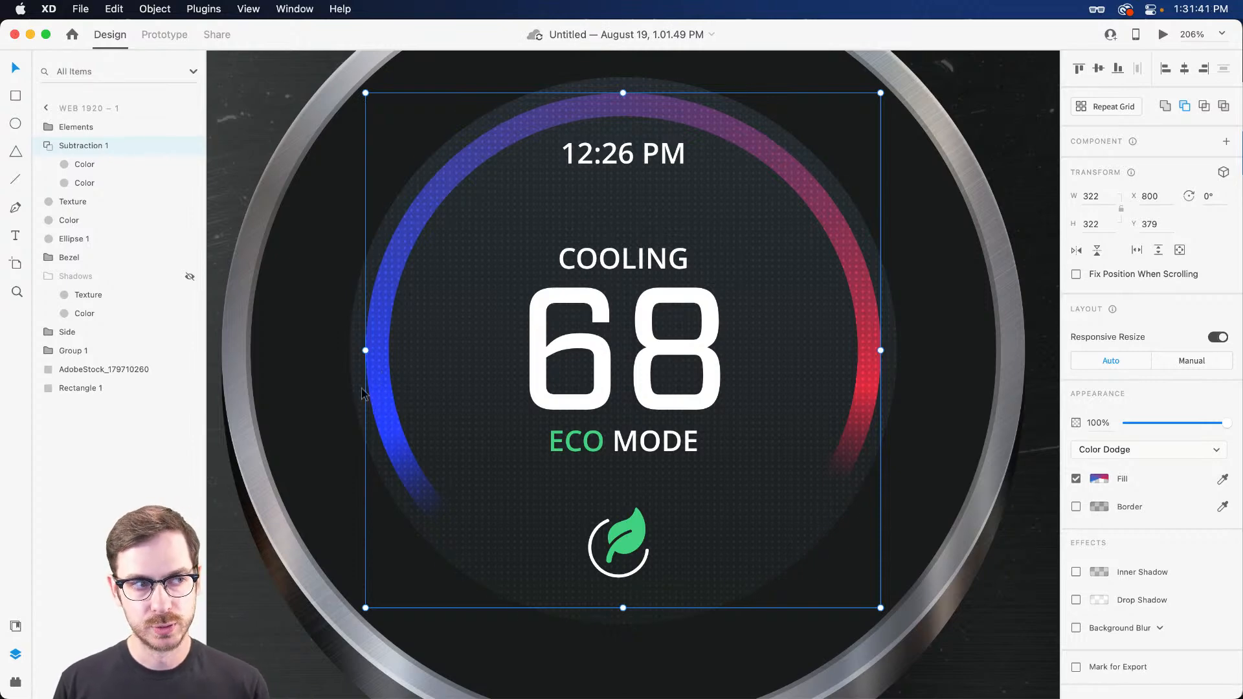
Change the lower-left blue stop of the ring's angular gradient on the outer Color circle in Subtraction 1 to #50ADDE.
left_click(97, 183)
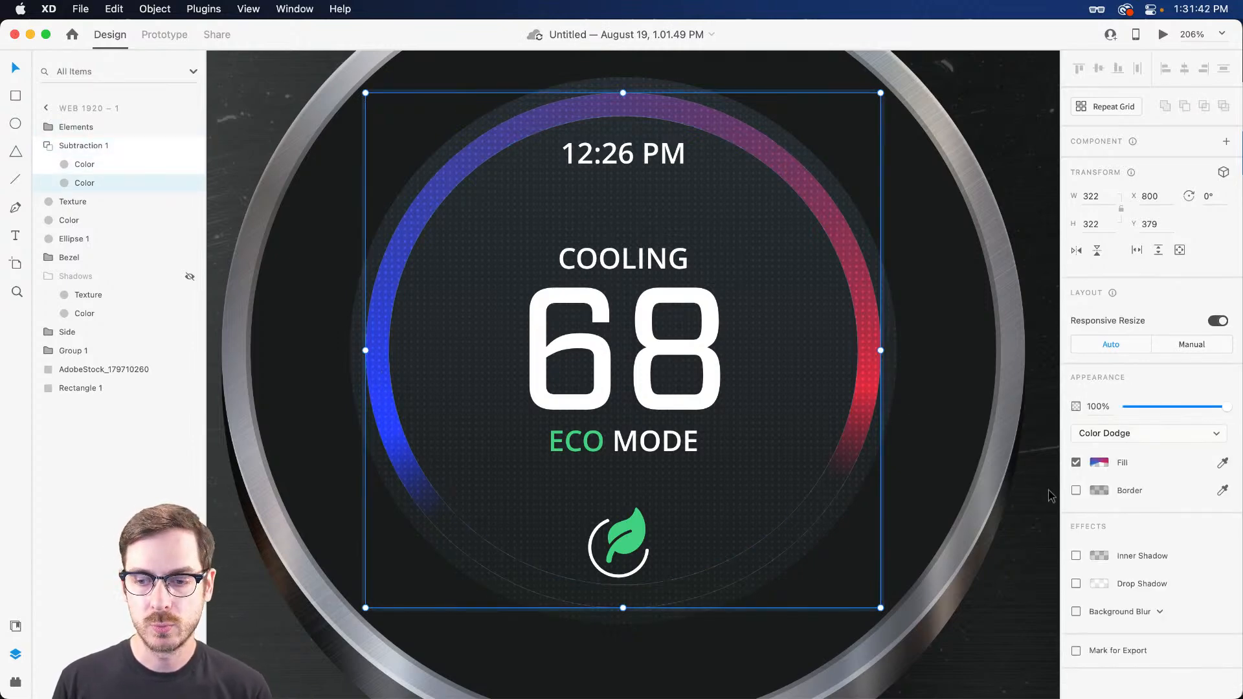
left_click(1100, 463)
left_click(979, 384)
left_click_drag(1012, 415, 991, 412)
left_click_drag(1048, 446, 1043, 452)
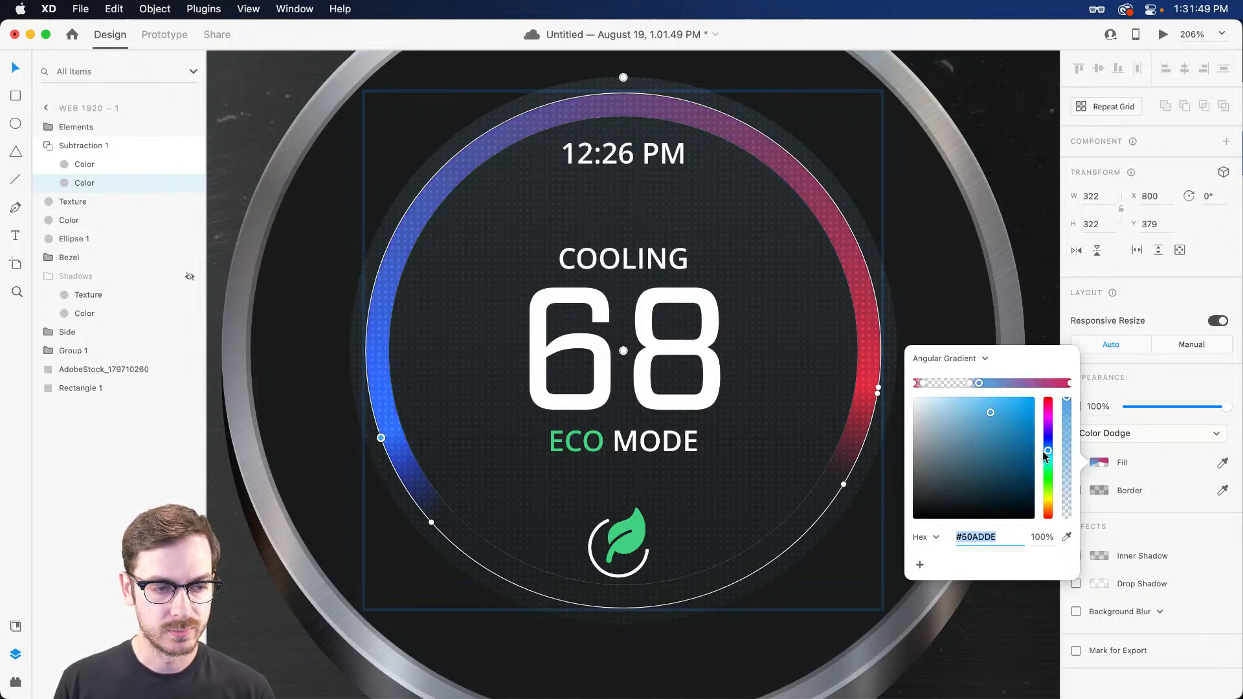
Set the red gradient stop at the ring's lower right to #CE2C5D and copy that colour to the adjacent red stop.
left_click(878, 389)
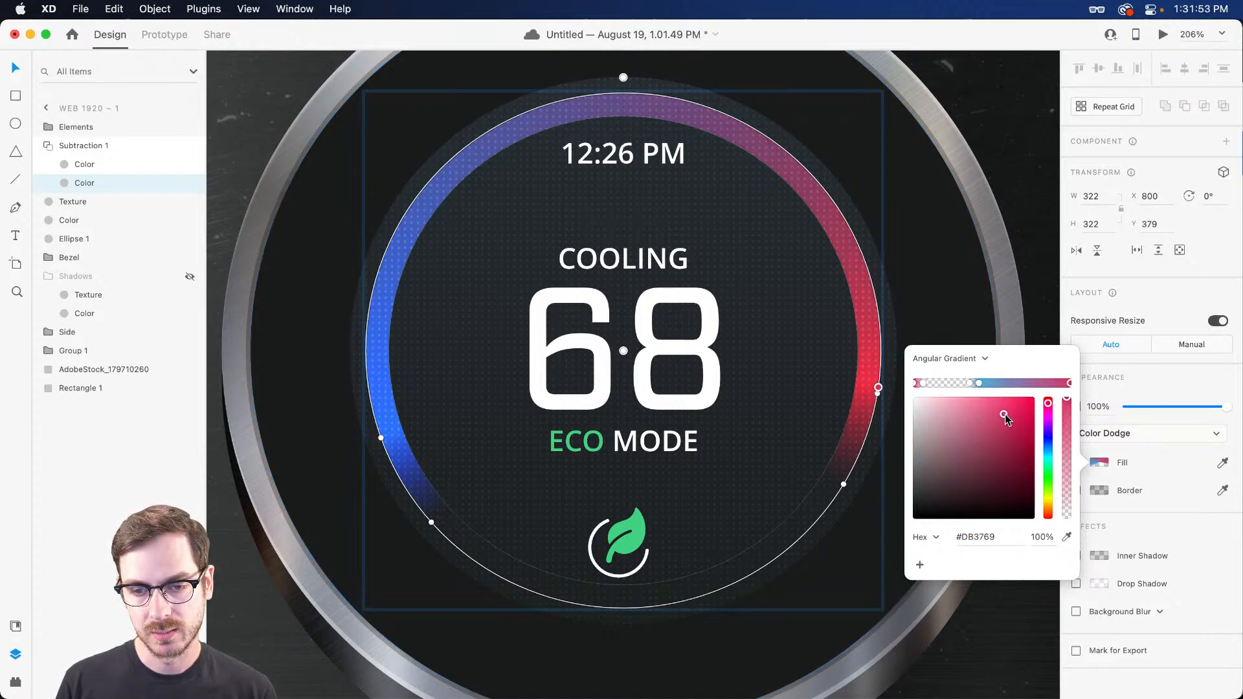
left_click_drag(1012, 418, 1009, 420)
left_click(981, 538)
key("super+c")
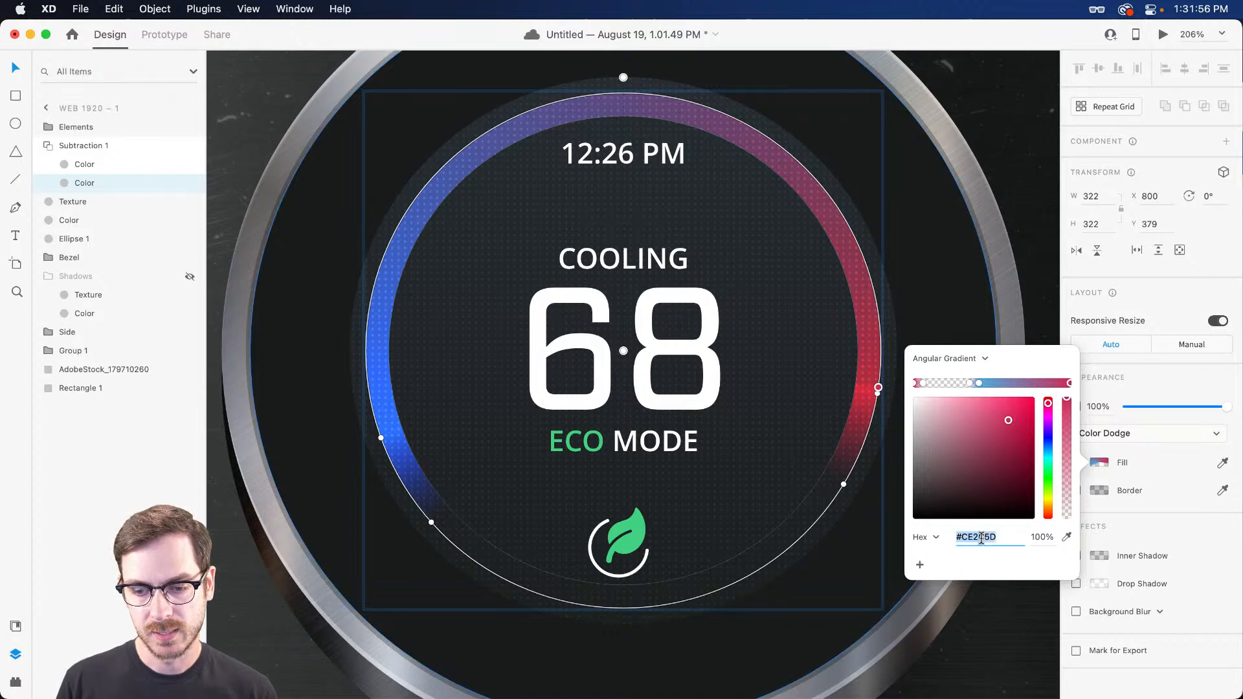
left_click(917, 383)
key("super+v")
key("Tab")
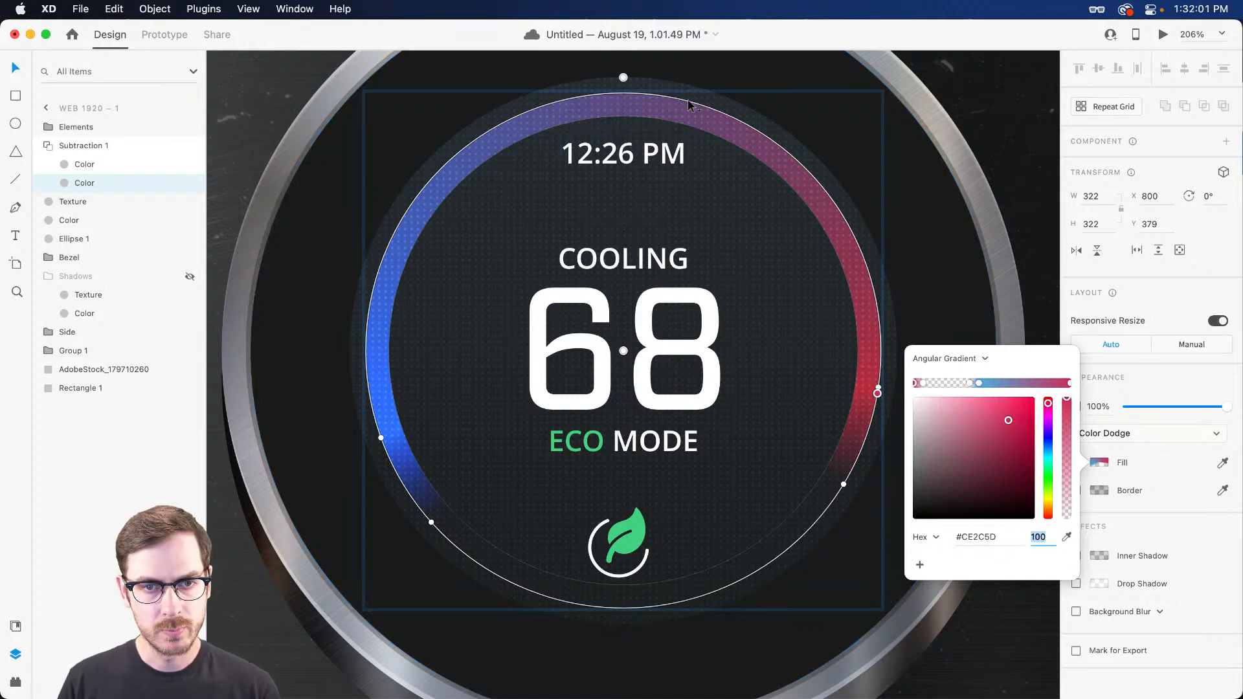
Add a magenta #C92485 gradient stop at the ring's upper right and a blue #4D6FCC stop at its upper left.
left_click(771, 140)
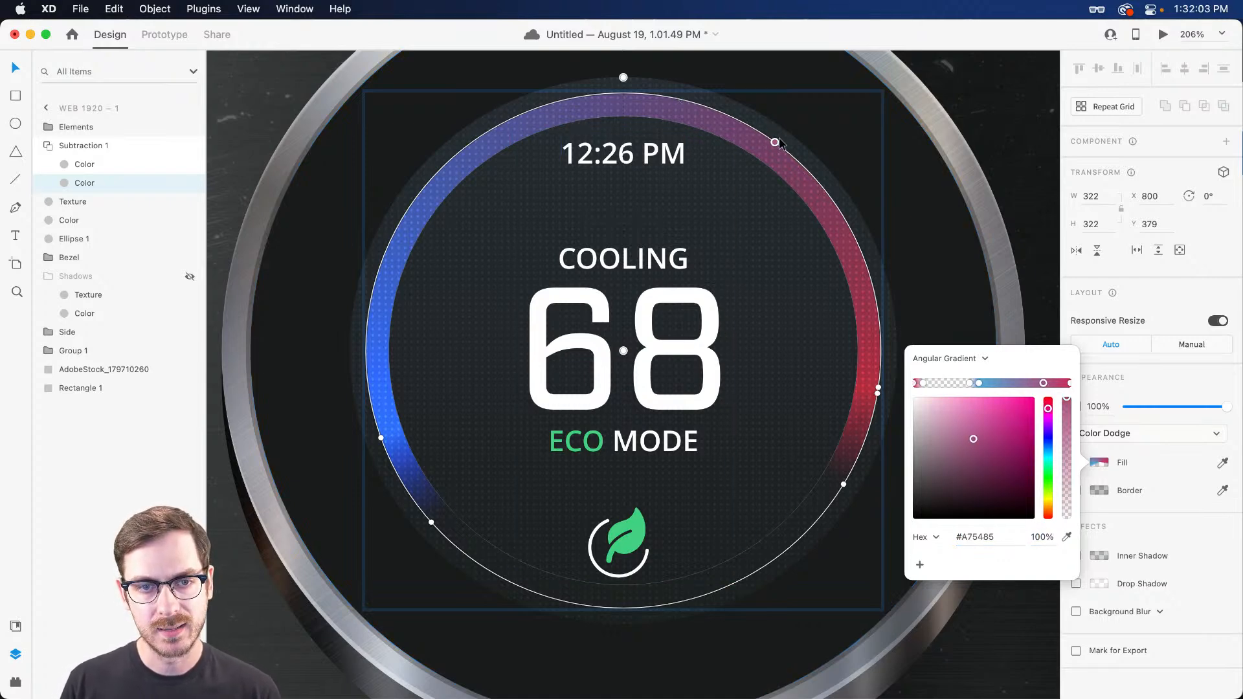
left_click_drag(981, 416, 1013, 423)
left_click(488, 131)
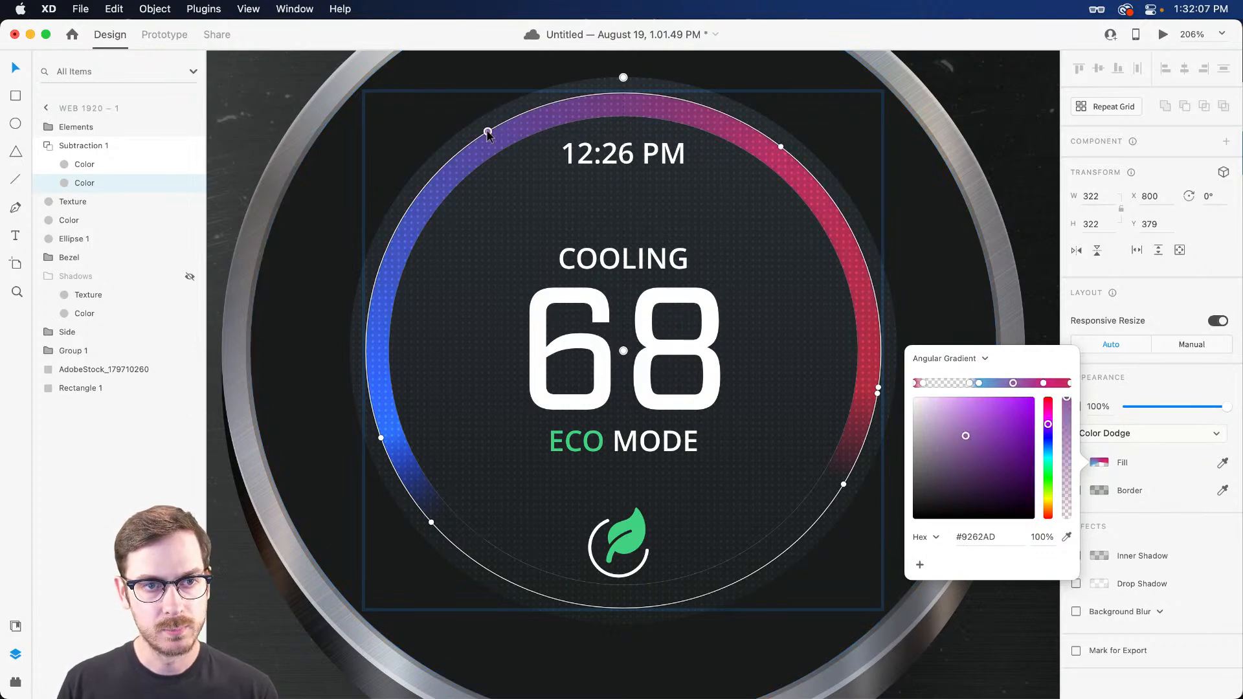
left_click(1048, 443)
left_click_drag(983, 432, 989, 421)
left_click_drag(780, 147, 768, 134)
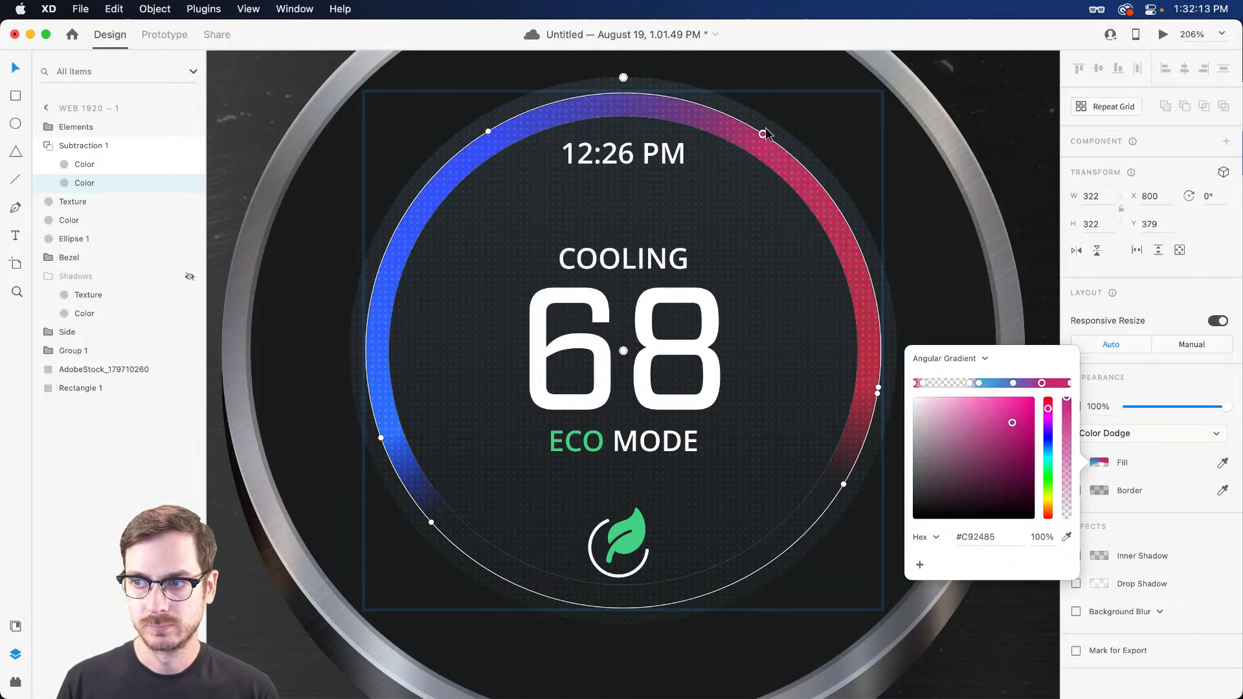
Darken the ring's upper-left blue stop to #4867BC and slightly darken the lower-left blue stop.
left_click(488, 131)
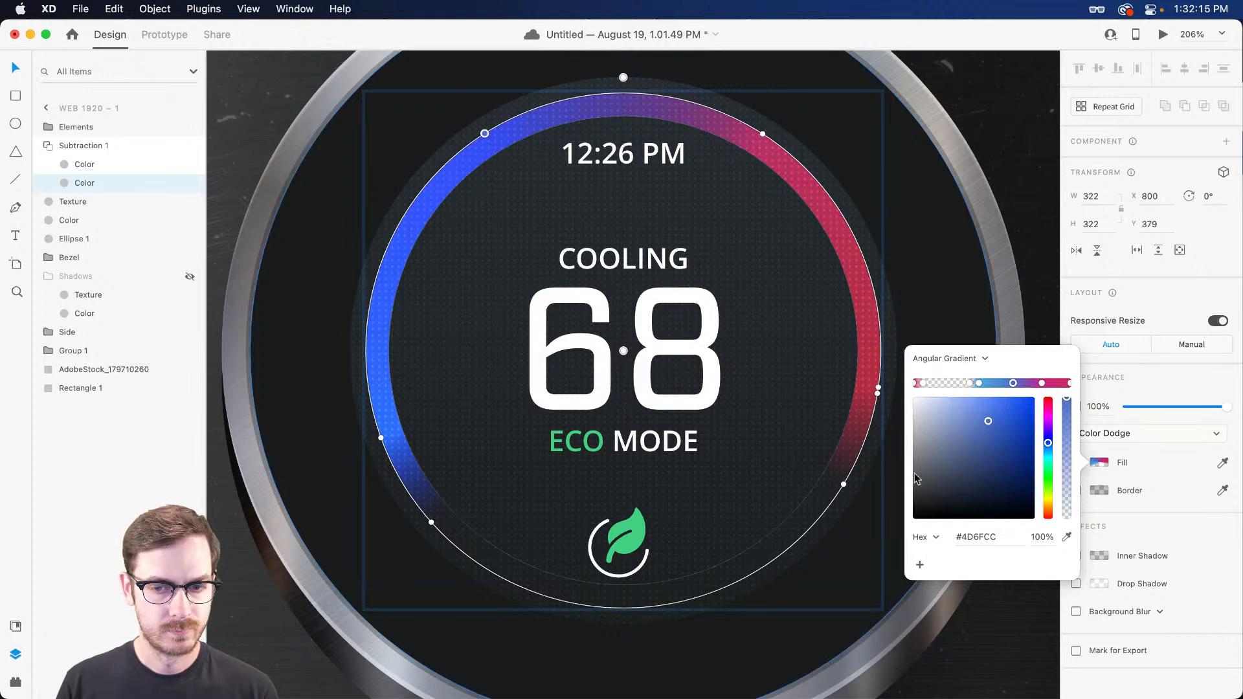
left_click_drag(981, 412, 987, 431)
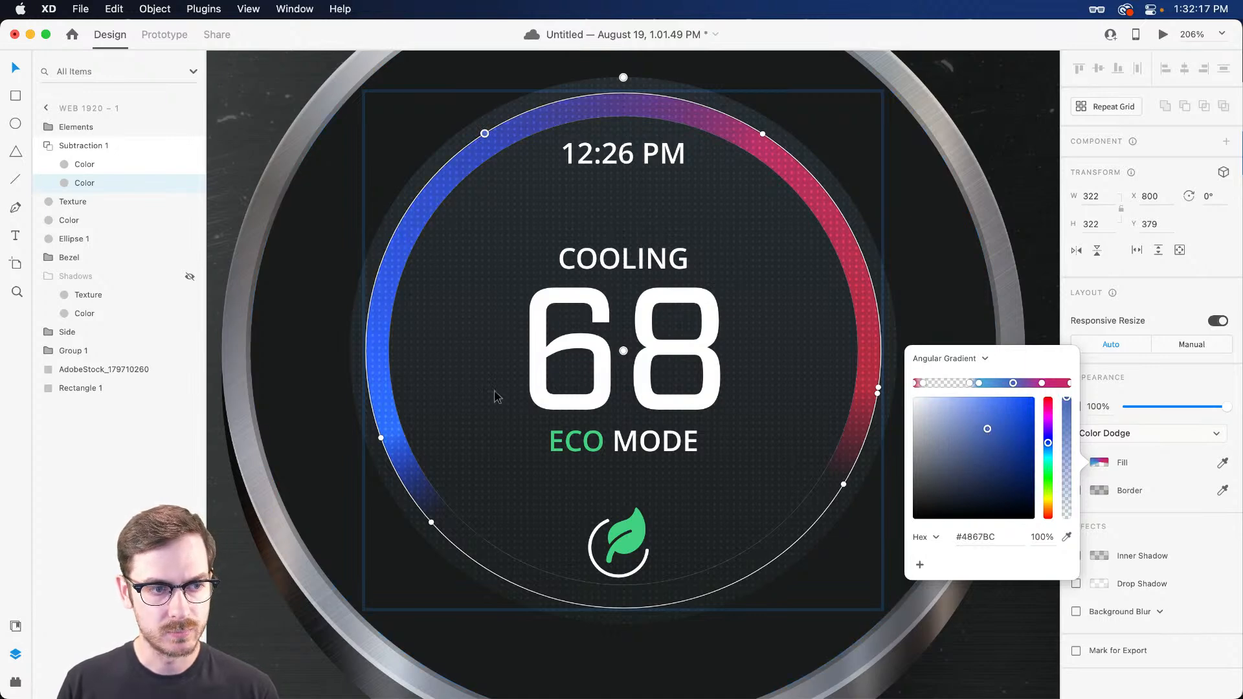
left_click(380, 438)
left_click_drag(995, 411, 986, 424)
left_click(957, 268)
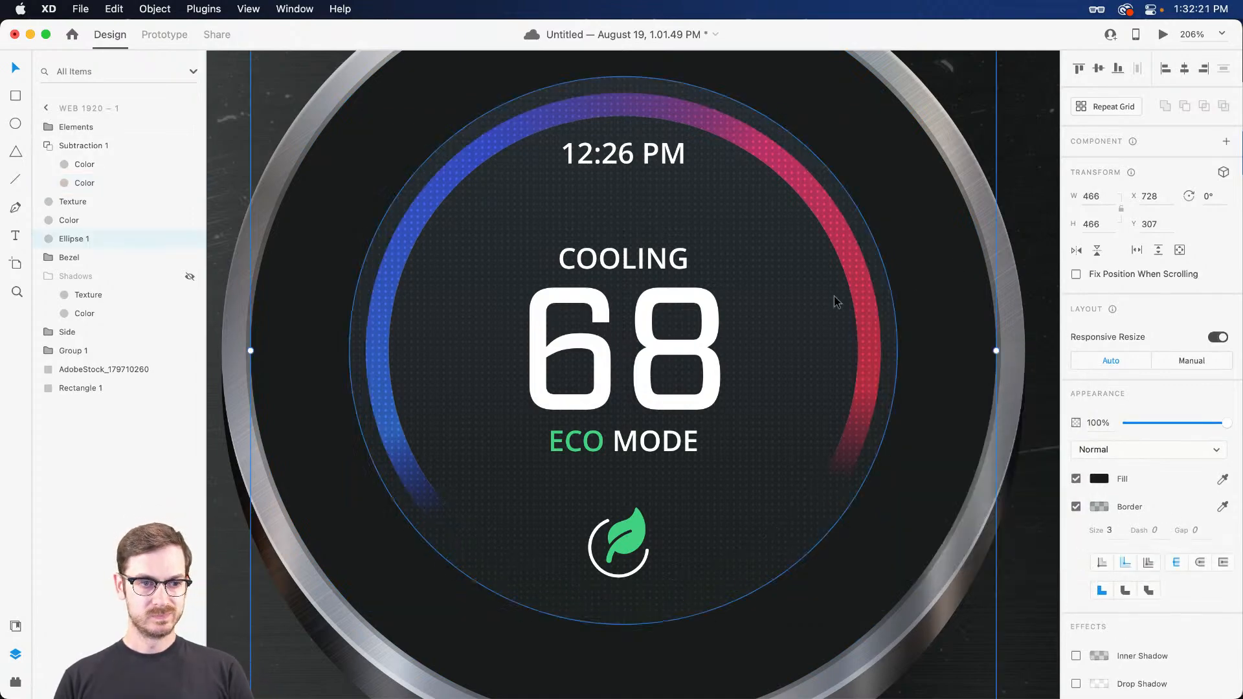
Reduce the 12:26 PM text to size 15 and nudge it to Y 408 near the dial's top.
scroll(766, 322, "down", 5)
scroll(766, 321, "up", 5)
left_click(687, 212)
double_click(638, 171)
key("super+shift+comma")
key("super+shift+comma")
left_click_drag(639, 170, 640, 176)
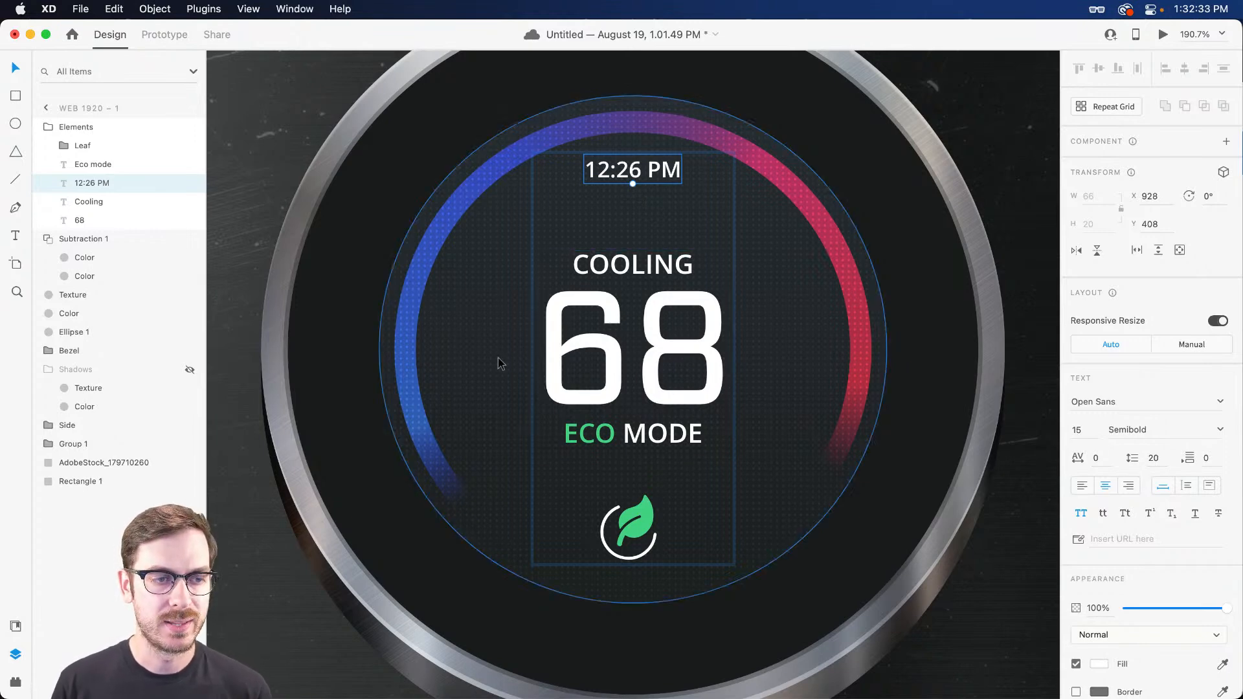
Draw a white 22 by 22 circle over the ring's upper left and move it inside the dial beside the time.
left_click(455, 218)
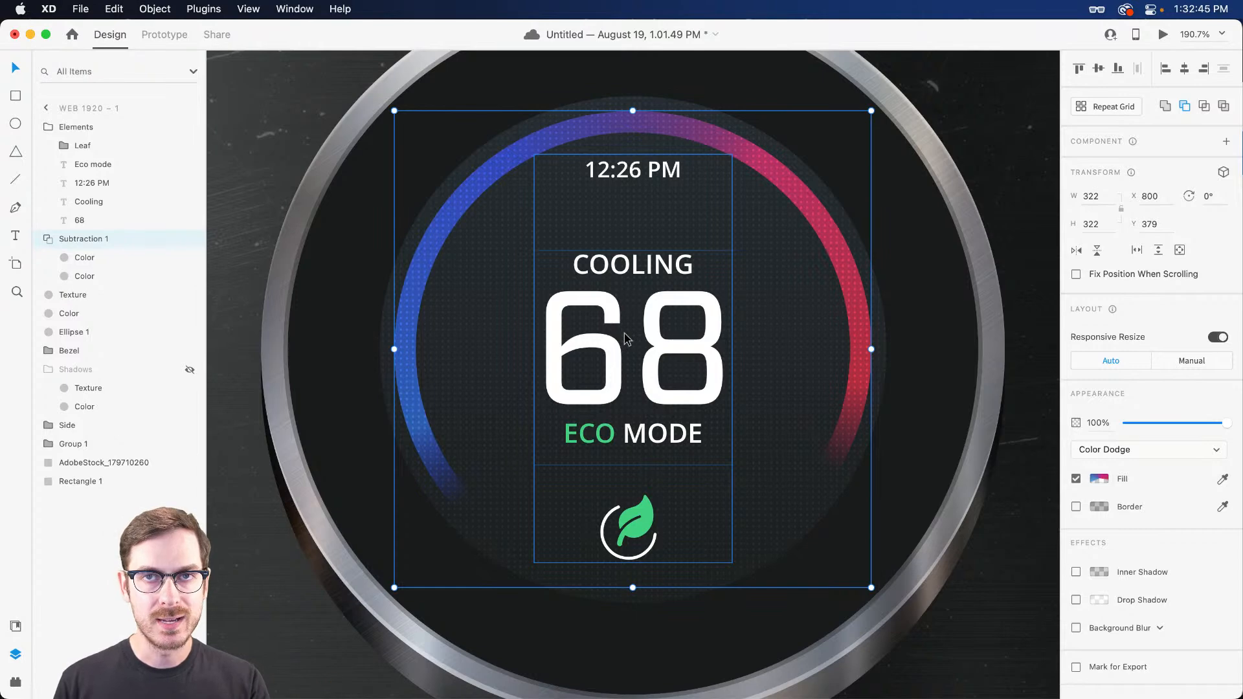
scroll(535, 153, "up", 3)
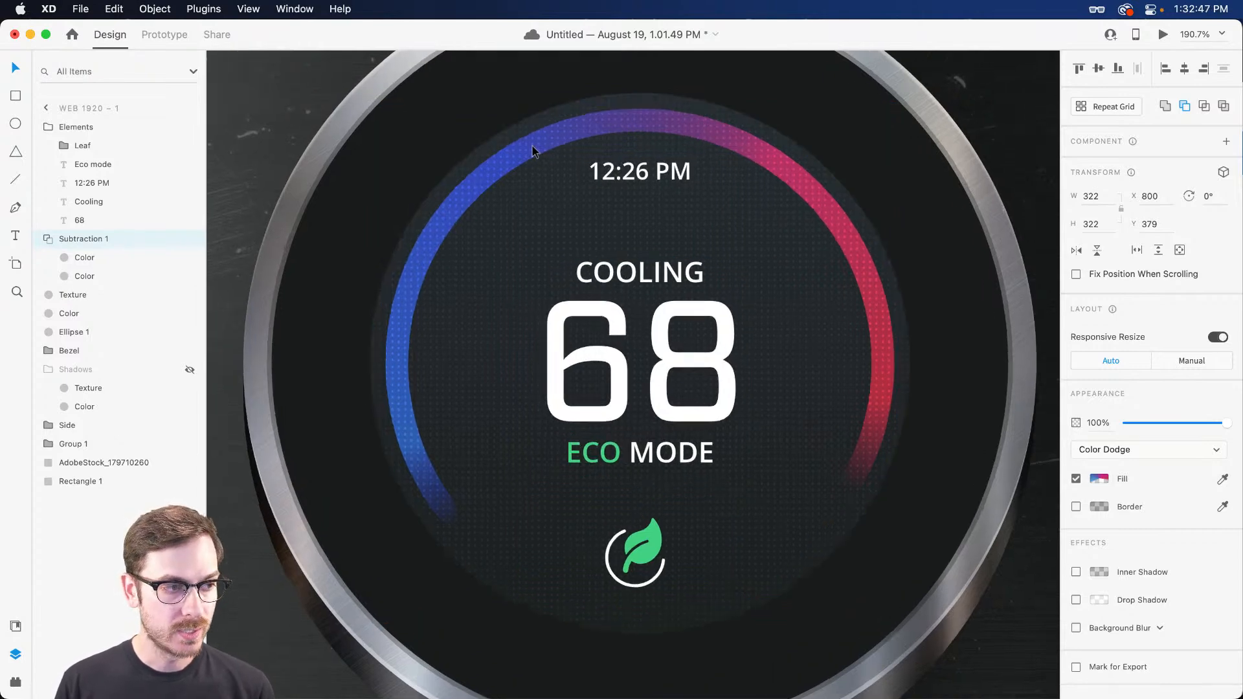
key("e")
mouse_move(518, 125)
left_mouse_down()
mouse_move(580, 175)
mouse_move(529, 149)
mouse_move(552, 172)
mouse_move(526, 159)
left_mouse_up()
key("v")
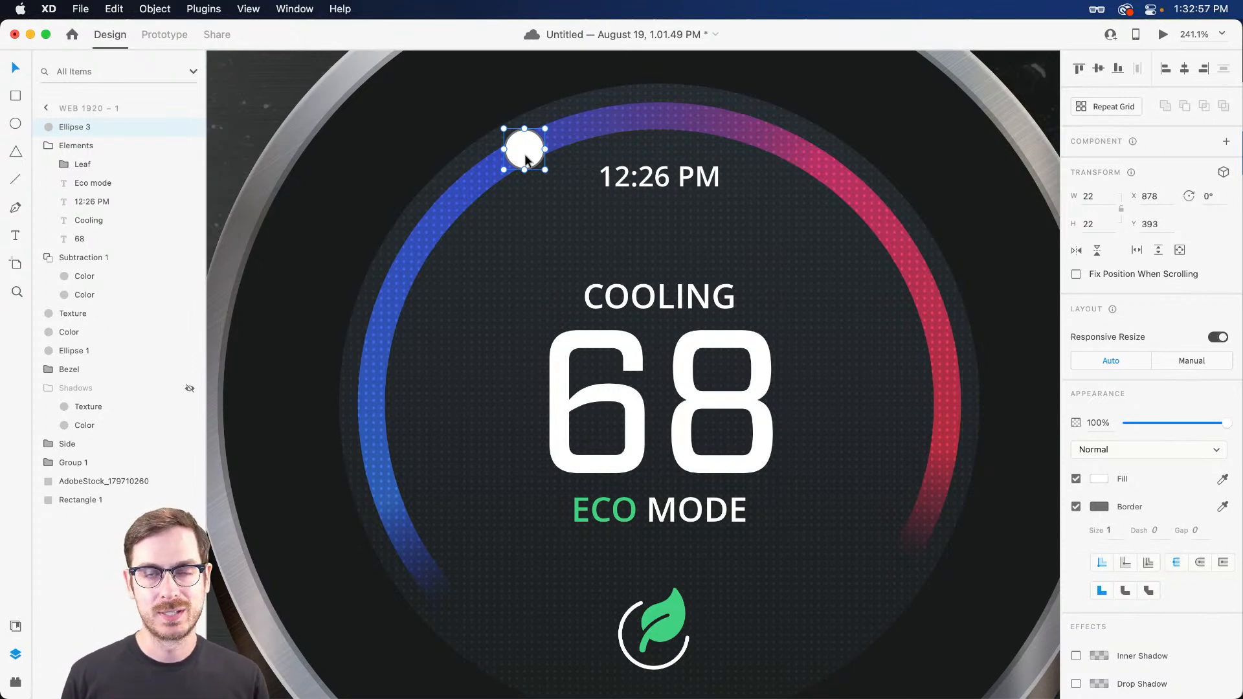
left_click_drag(526, 159, 778, 228)
Copy the outer Color circle from Subtraction 1 and paste it as a separate circle above all other layers.
left_click(481, 195)
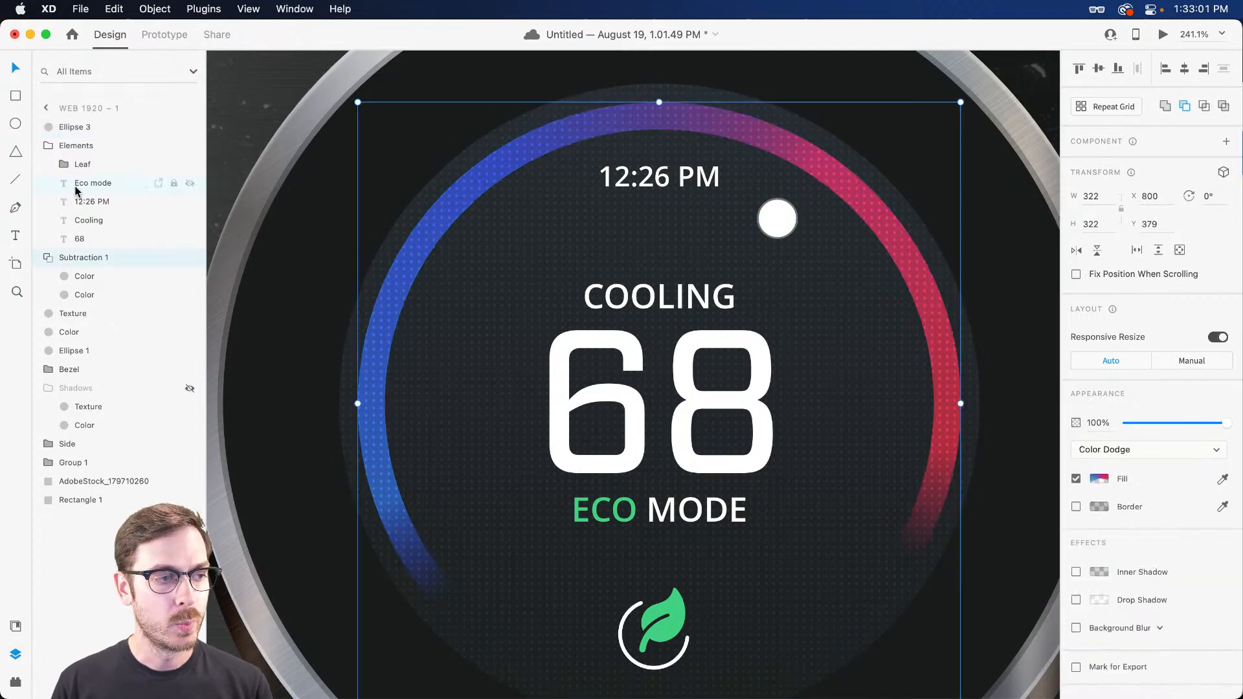
left_click(96, 292)
left_click(101, 261)
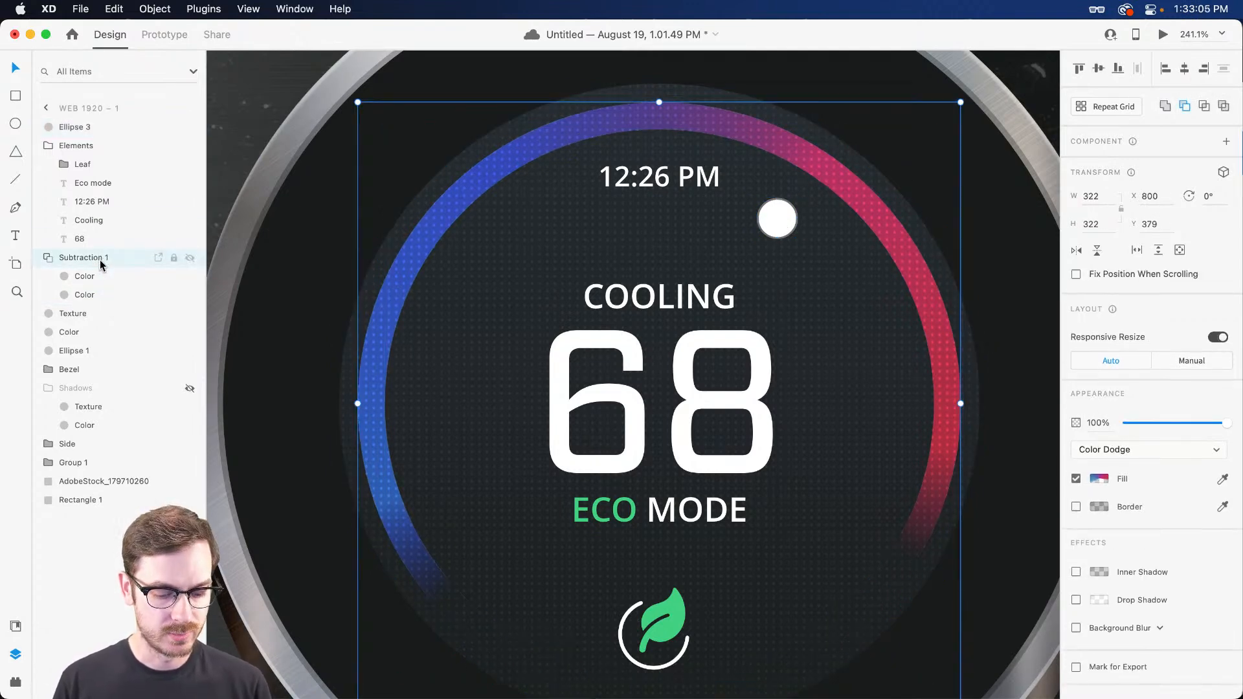
key("super+v")
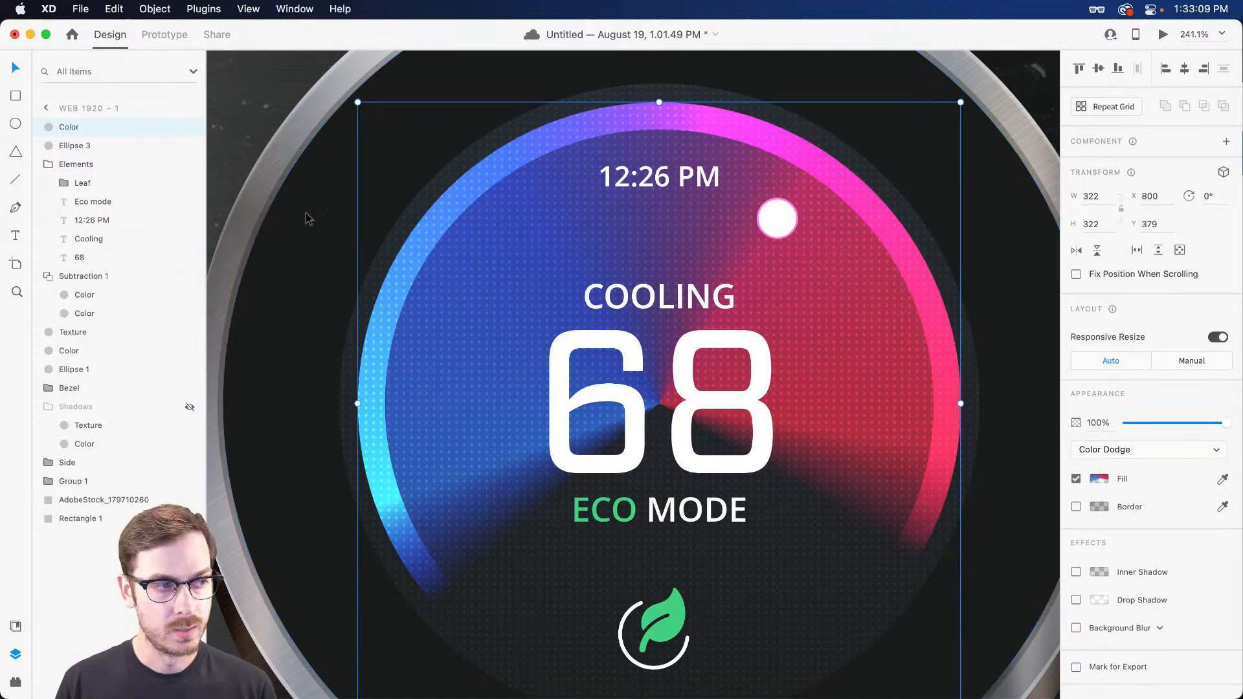
Reset the pasted circle's fill to a fresh two-stop angular gradient based on #CE2C5D.
left_click(1109, 480)
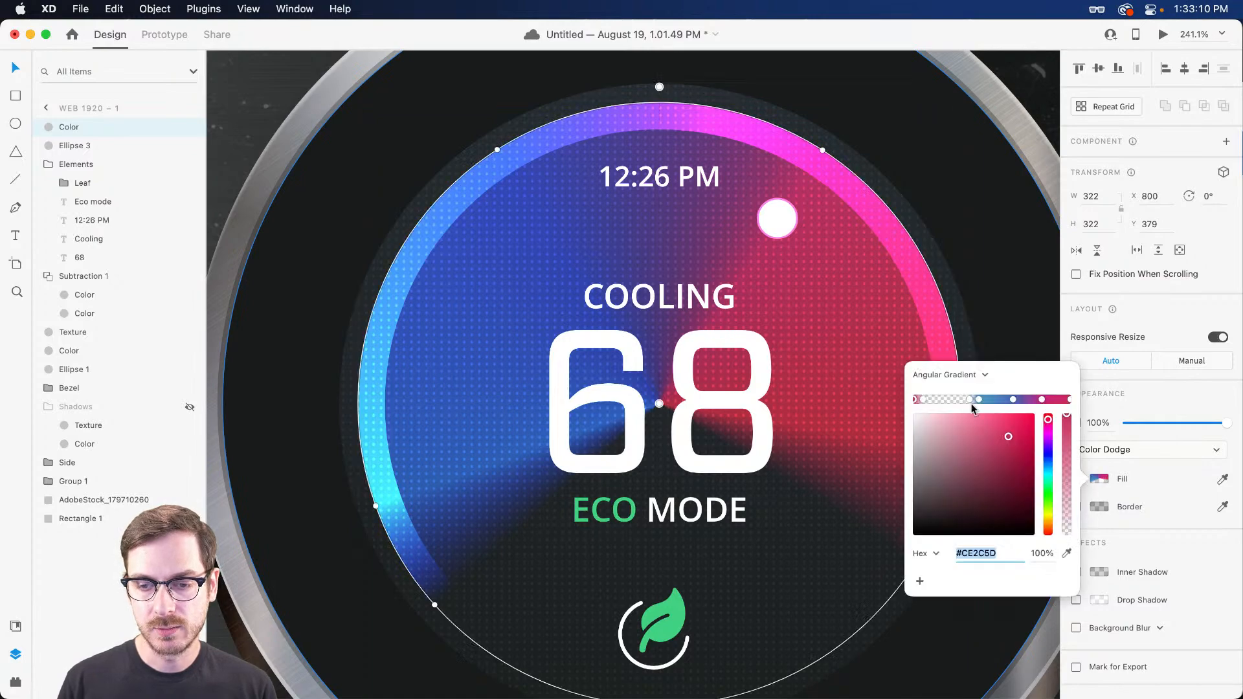
left_click(937, 376)
left_click(942, 333)
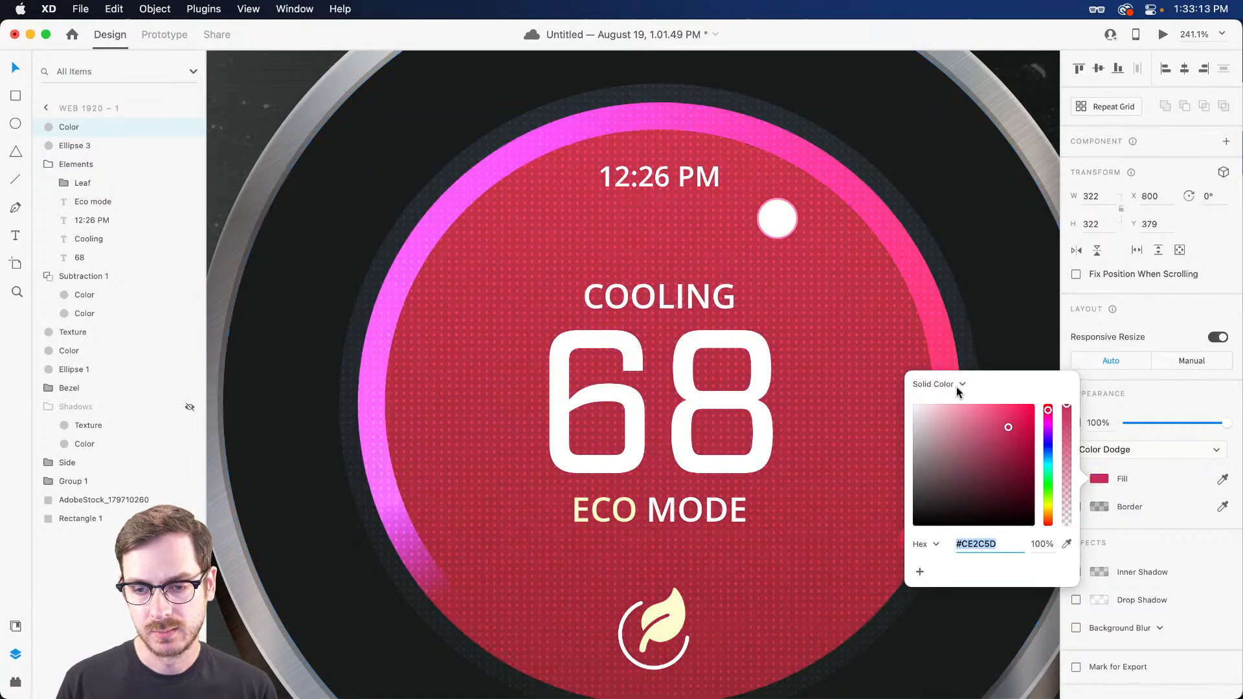
left_click(957, 386)
left_click(955, 439)
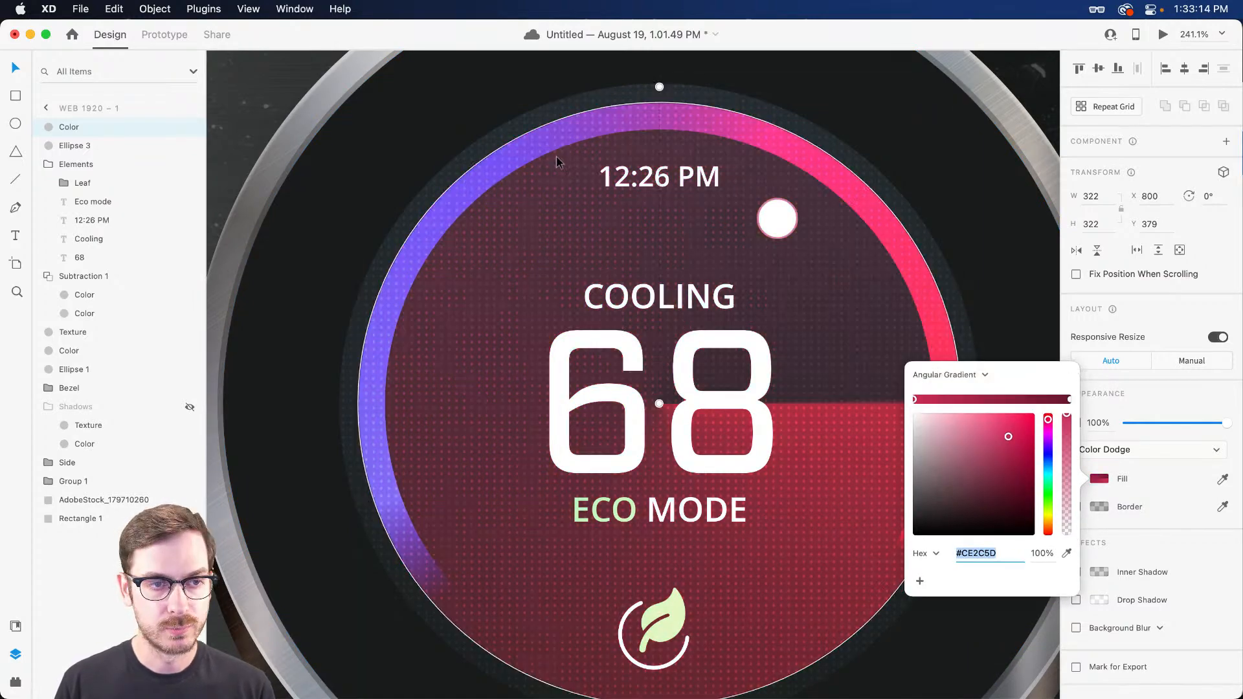
left_click(480, 161)
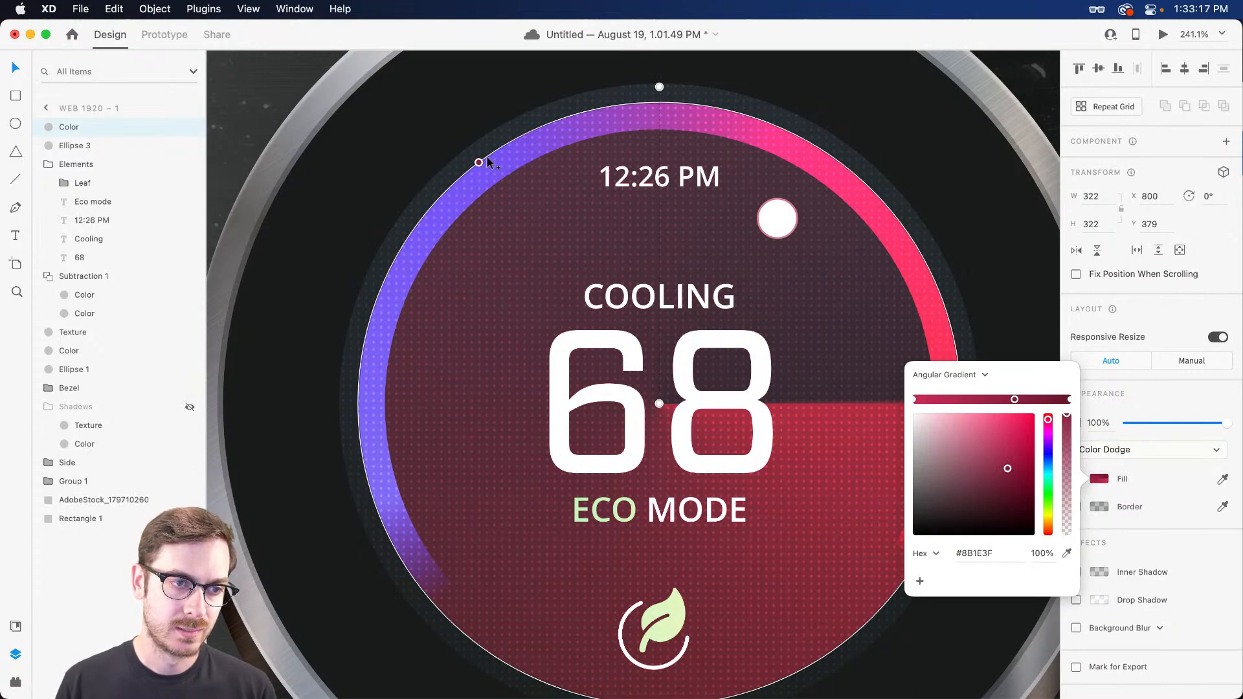
scroll(988, 316, "down", 2)
key("Delete")
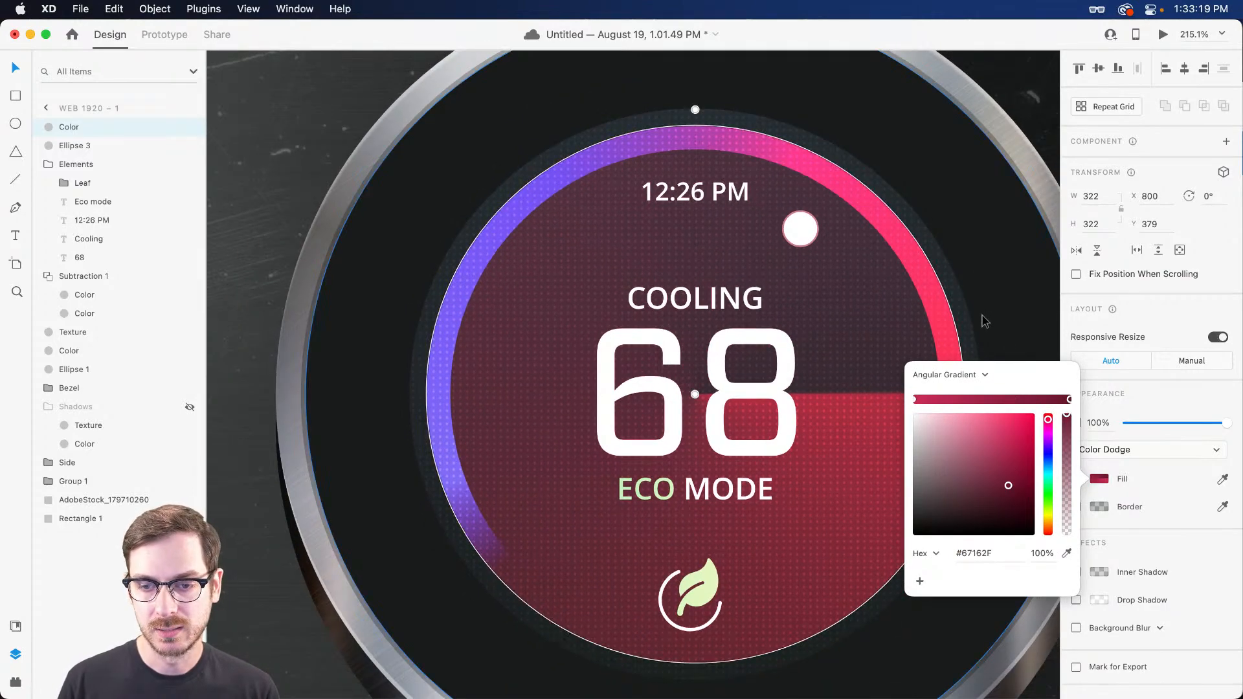
Move the gradient's end to the ring's upper left, colour that stop #FFD9E5, and add a neighbouring stop at 0% opacity.
scroll(975, 315, "down", 4)
left_click_drag(965, 188, 540, 122)
mouse_move(1012, 463)
left_mouse_down()
mouse_move(900, 373)
mouse_move(931, 398)
left_mouse_up()
left_click(522, 104)
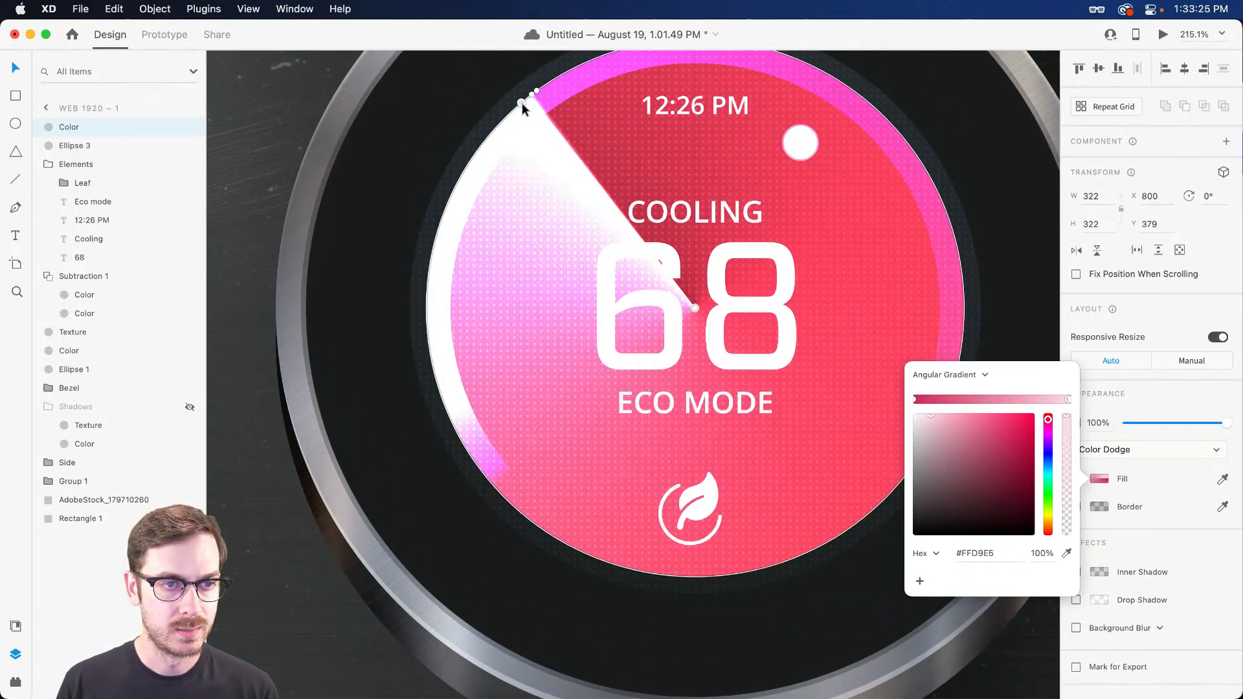
left_click_drag(1066, 466, 1061, 596)
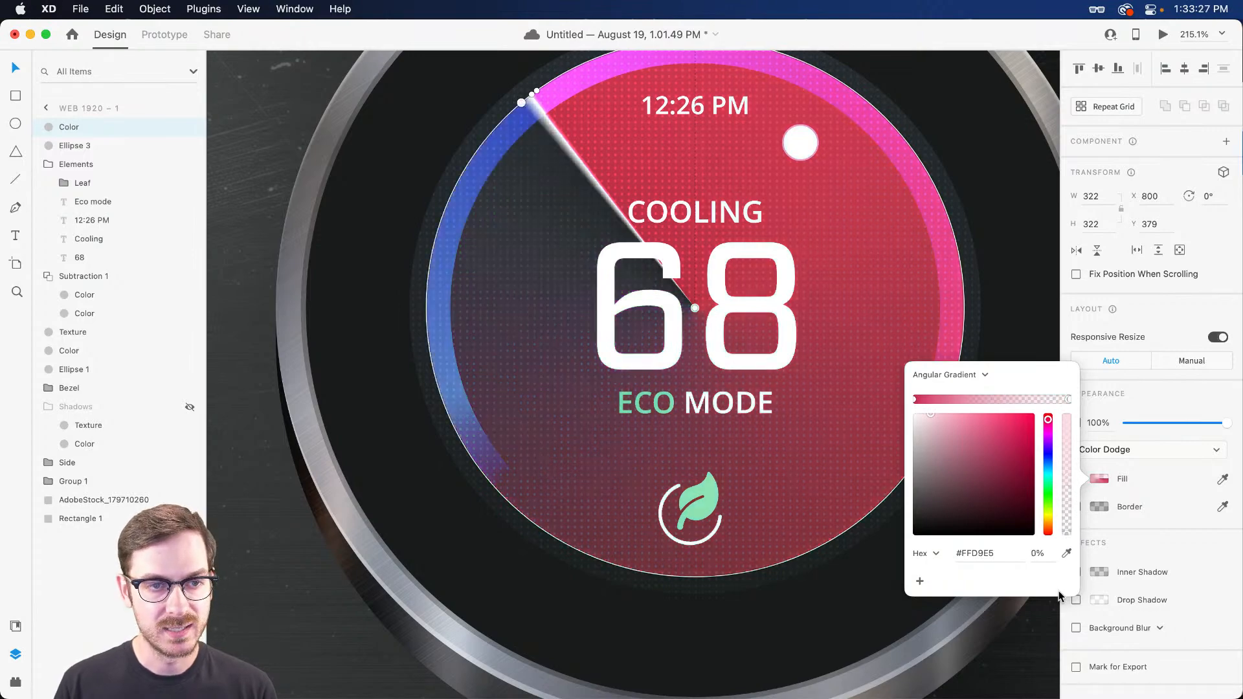
Set the red #CE2C5D stop beside the highlight to #FFFFFF at 0% opacity, leaving only a thin light streak.
left_click(537, 90)
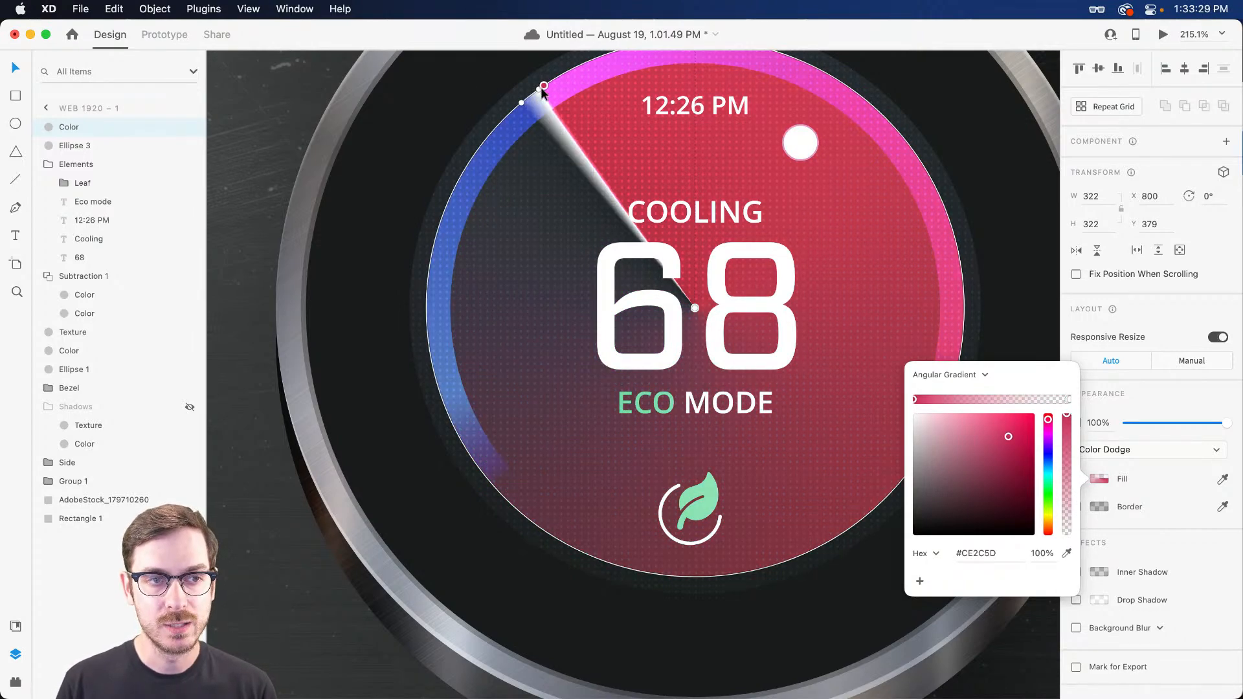
left_click_drag(536, 92, 532, 96)
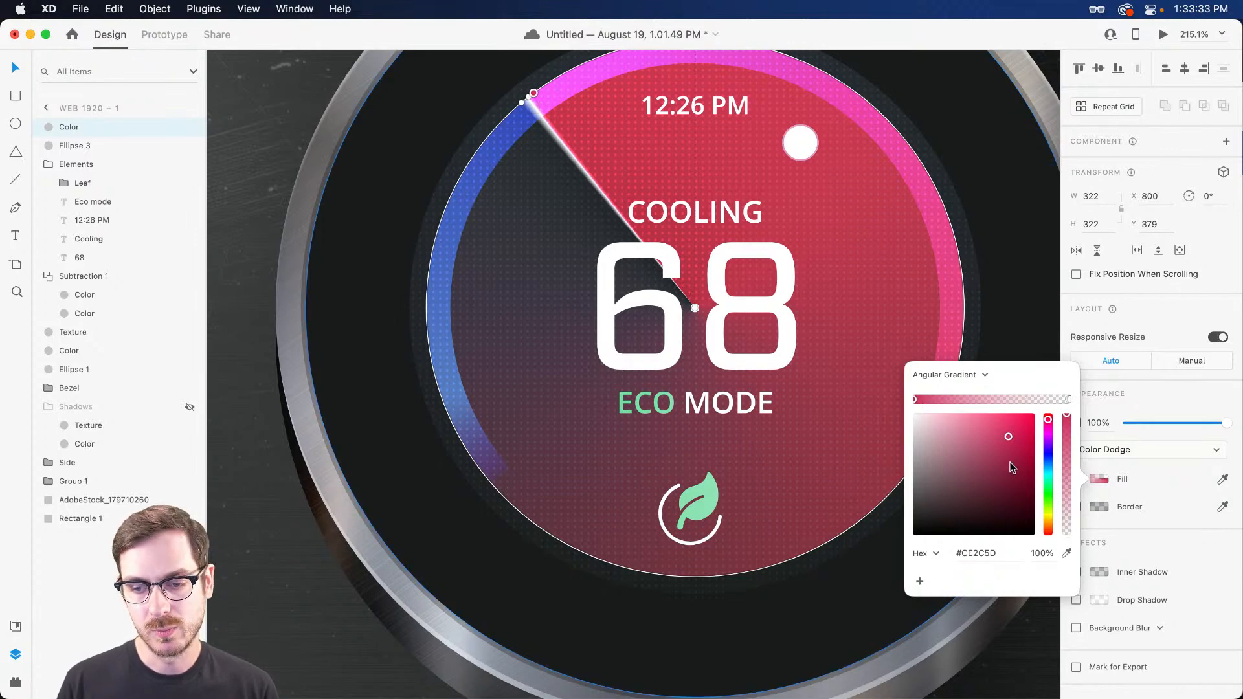
left_click_drag(977, 430, 862, 333)
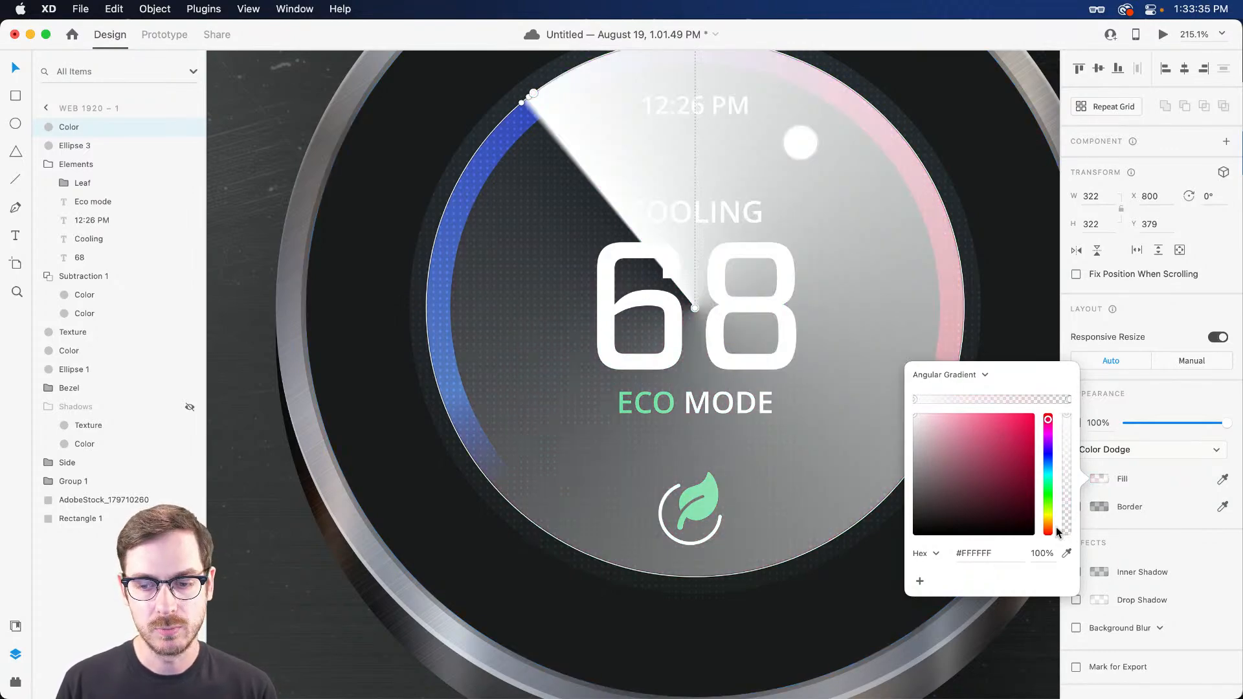
left_click_drag(1069, 526, 1067, 555)
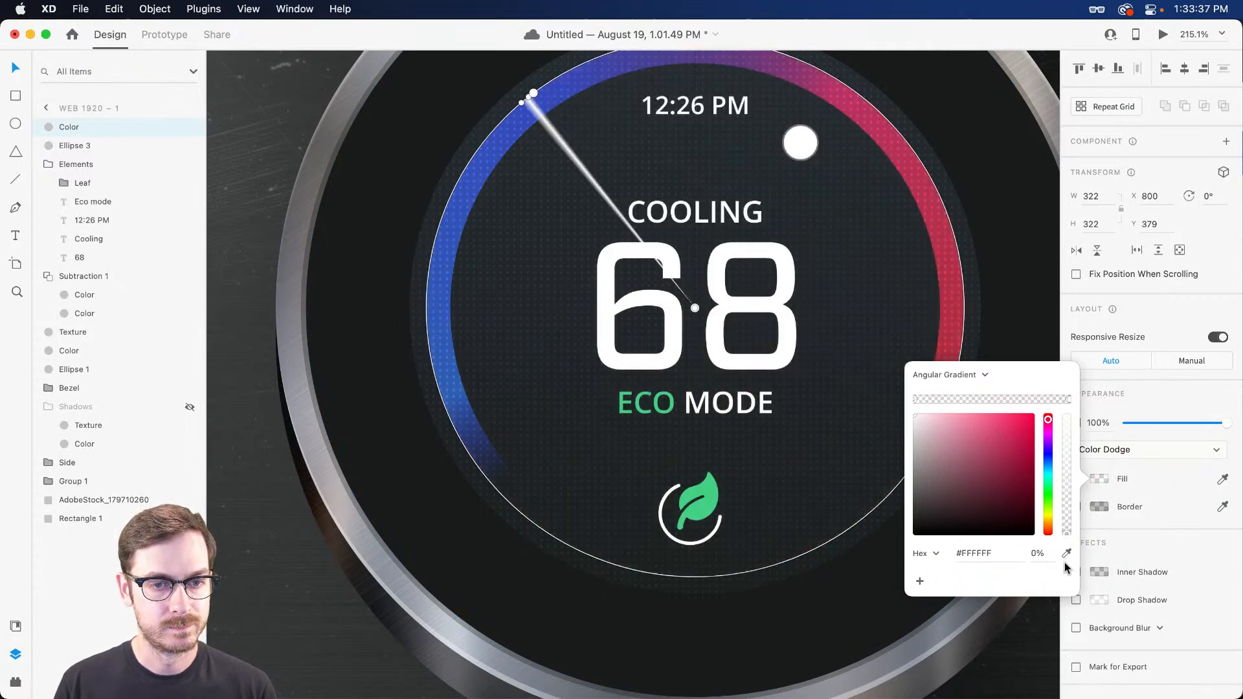
scroll(549, 137, "up", 3)
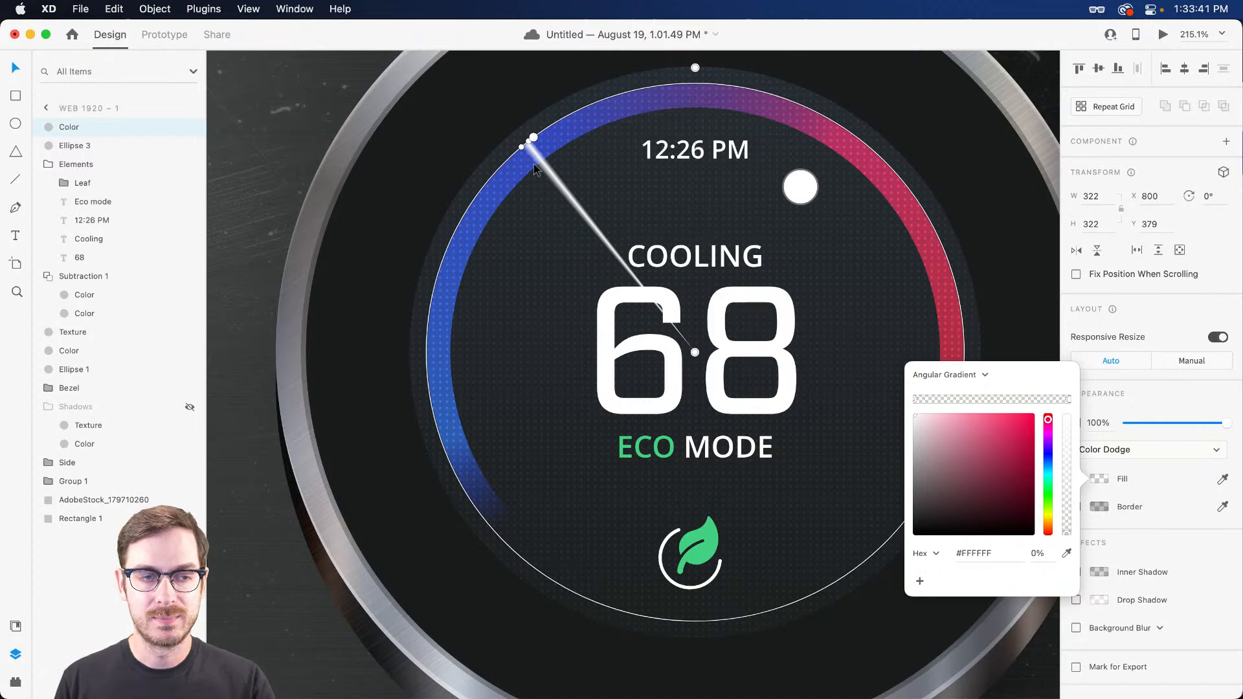
key("Escape")
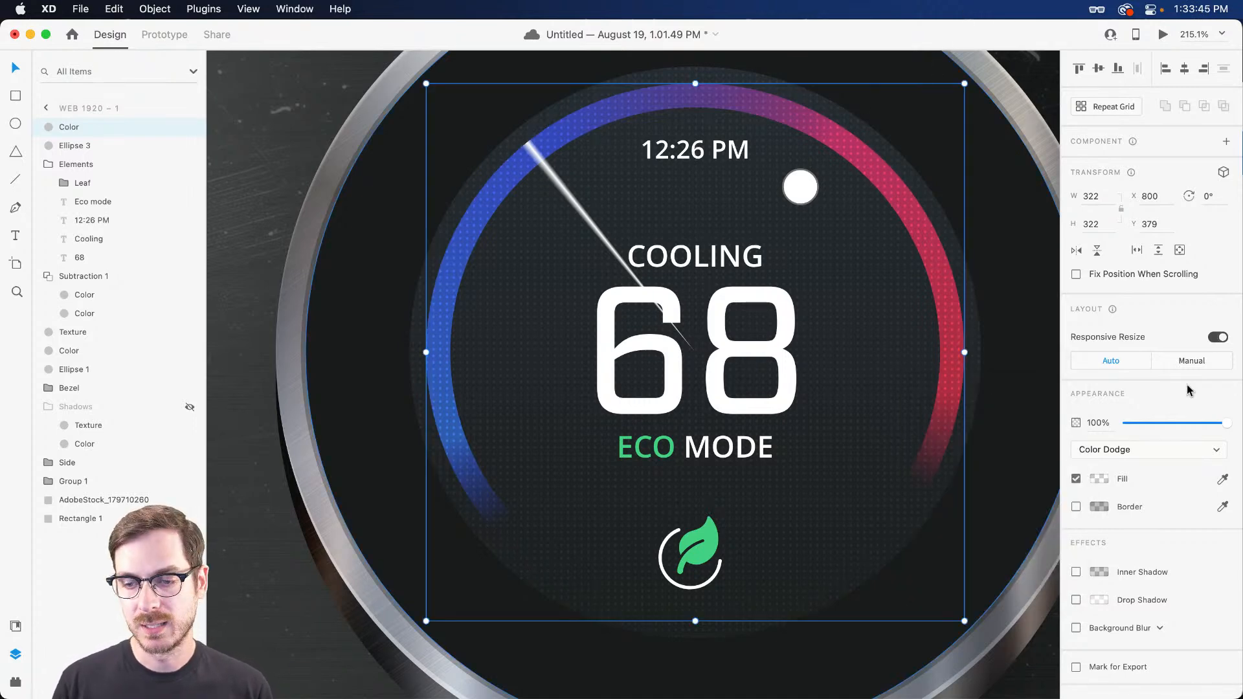
Set the copied circle's blend mode to Normal, turn off its fill, and enable a fully opaque #FFFFFF border.
left_click(1114, 449)
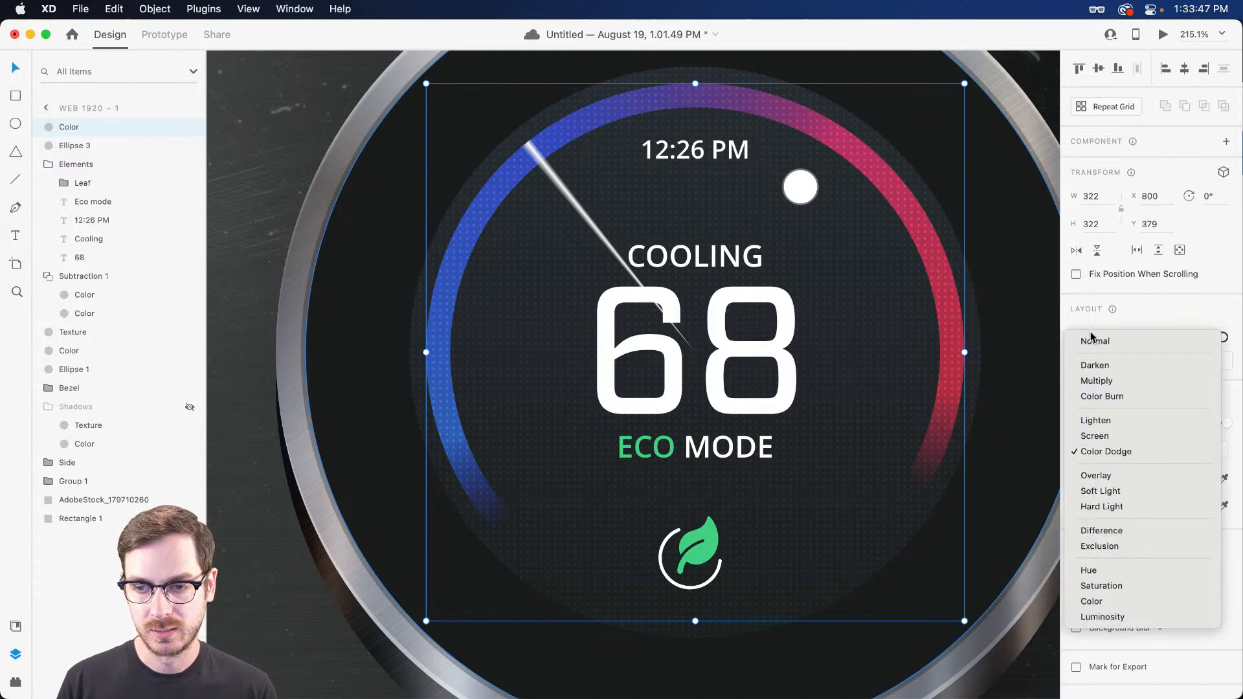
left_click(1101, 338)
left_click(1076, 506)
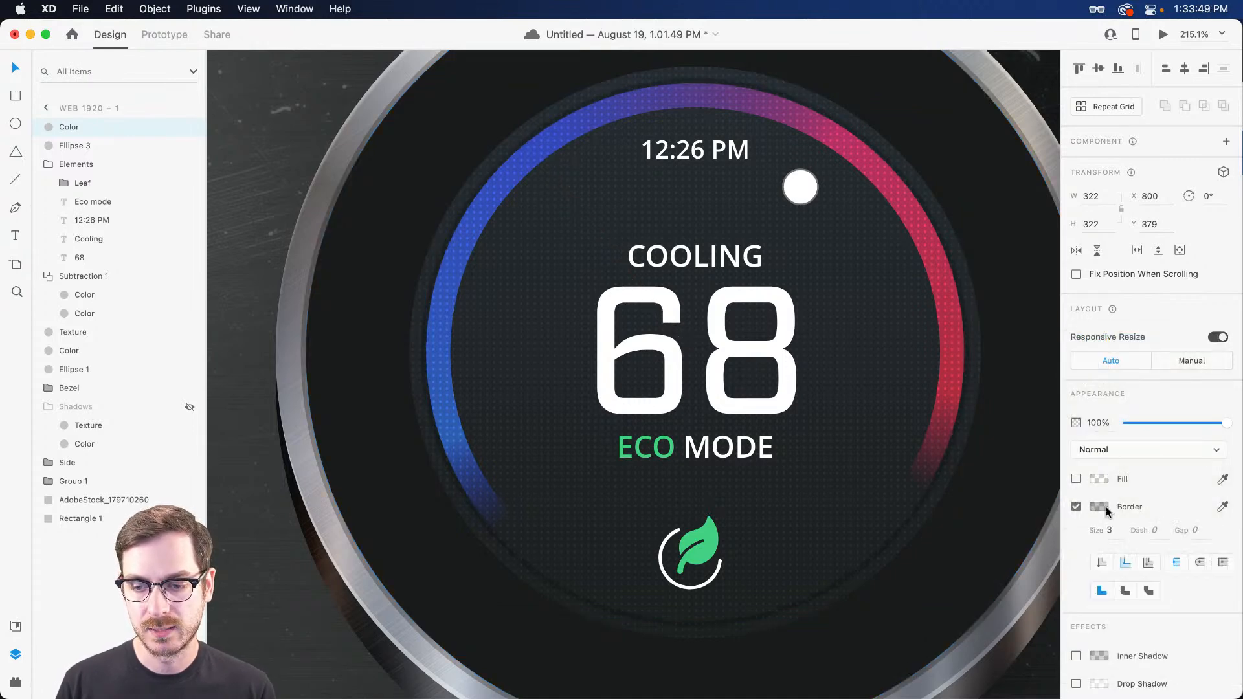
left_click(1099, 506)
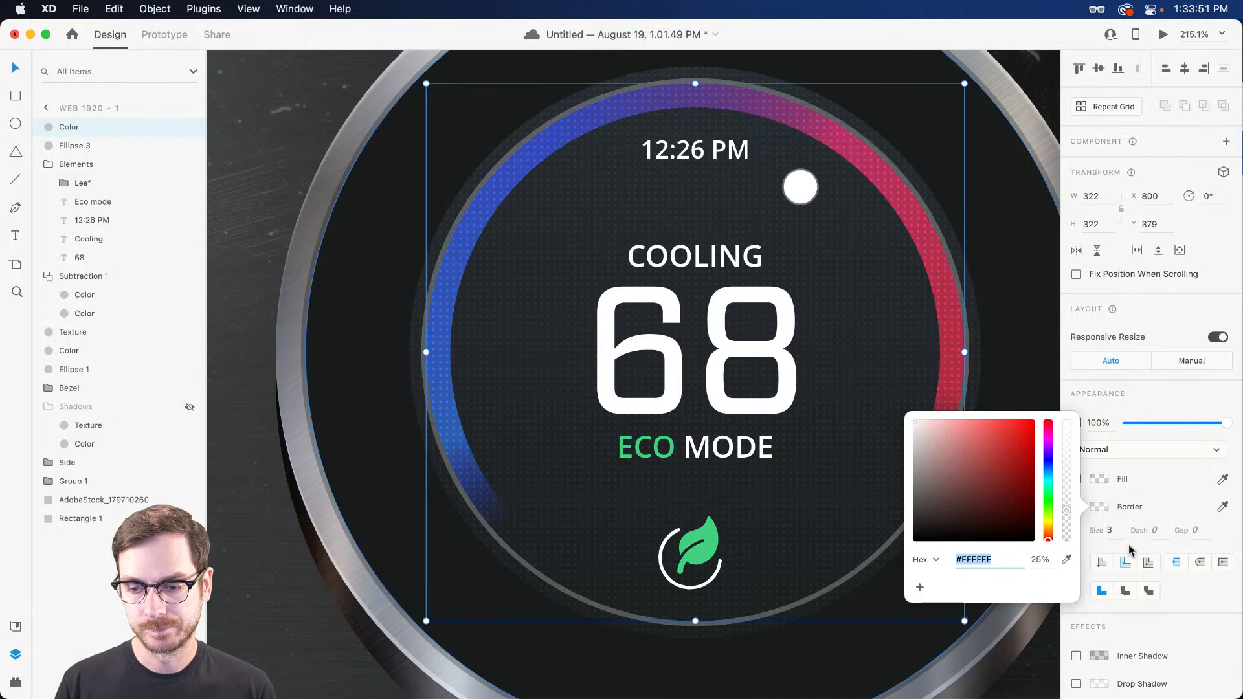
left_click(1116, 528)
left_click(1104, 510)
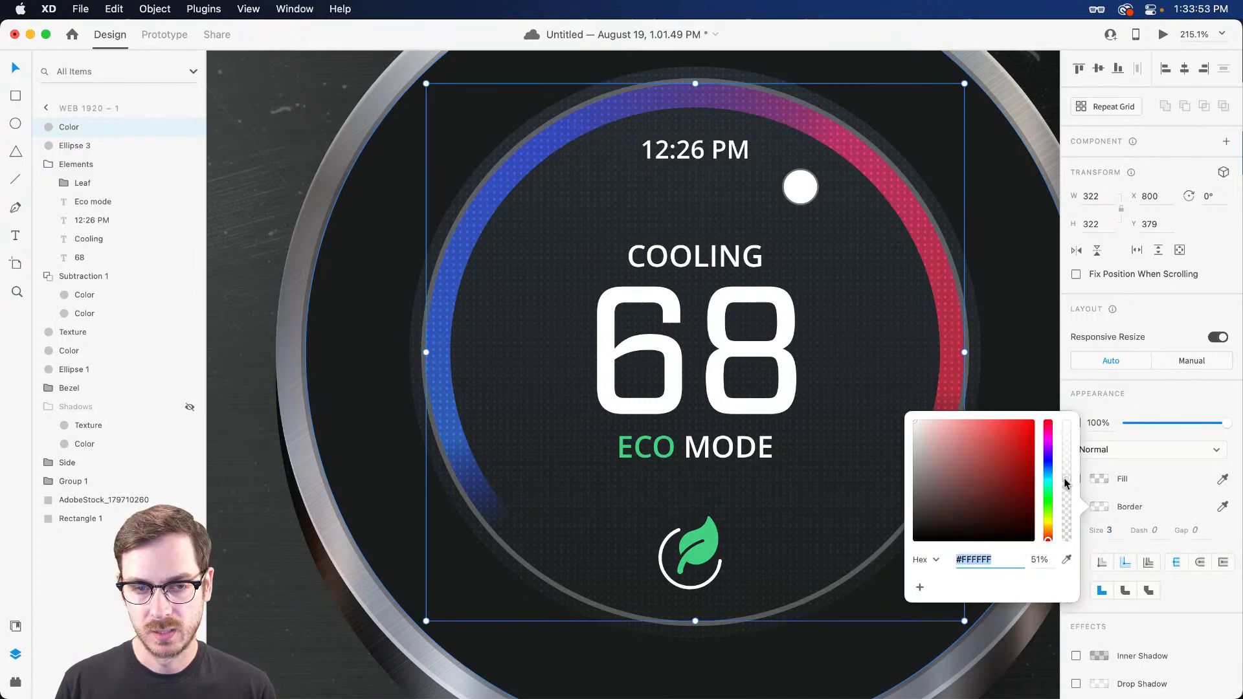
left_click_drag(1065, 480, 1044, 302)
left_click(1113, 342)
Align the circle's white border to the inside and set its size to 14 to span the gradient ring.
left_click(1111, 531)
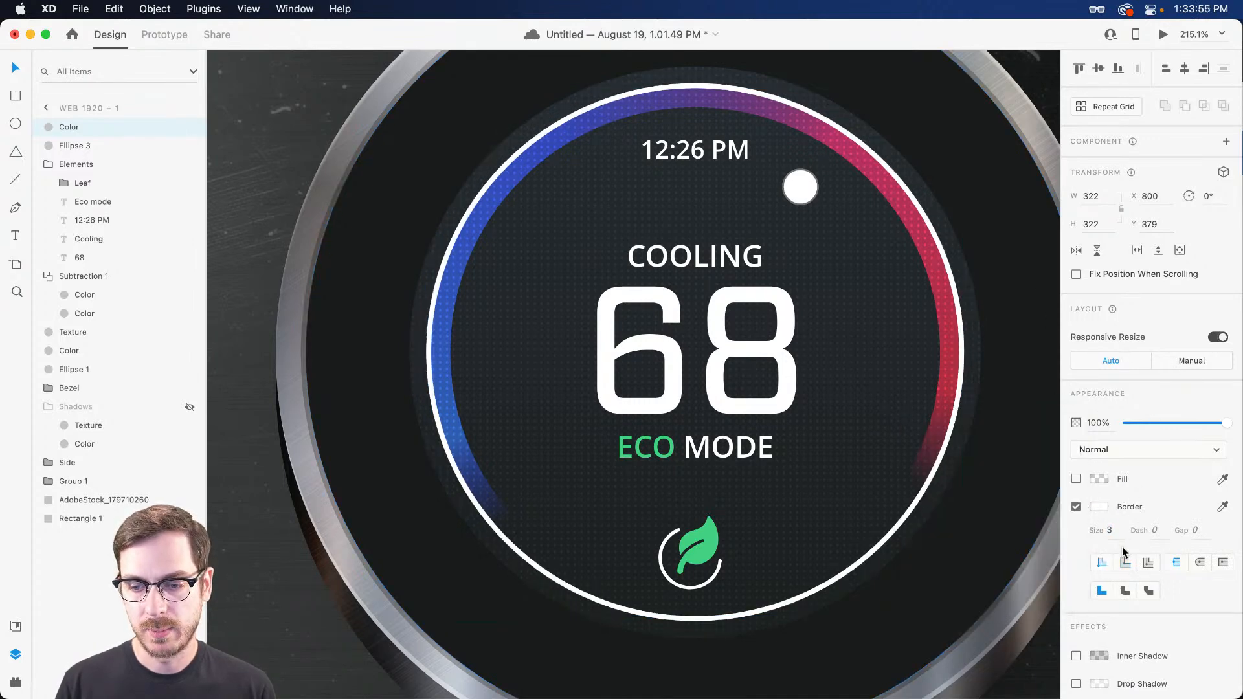
key("Up")
key("Up")
key("Up")
key("Up")
key("Up")
key("Up")
key("Up")
key("Up")
key("Up")
key("Up")
key("Up")
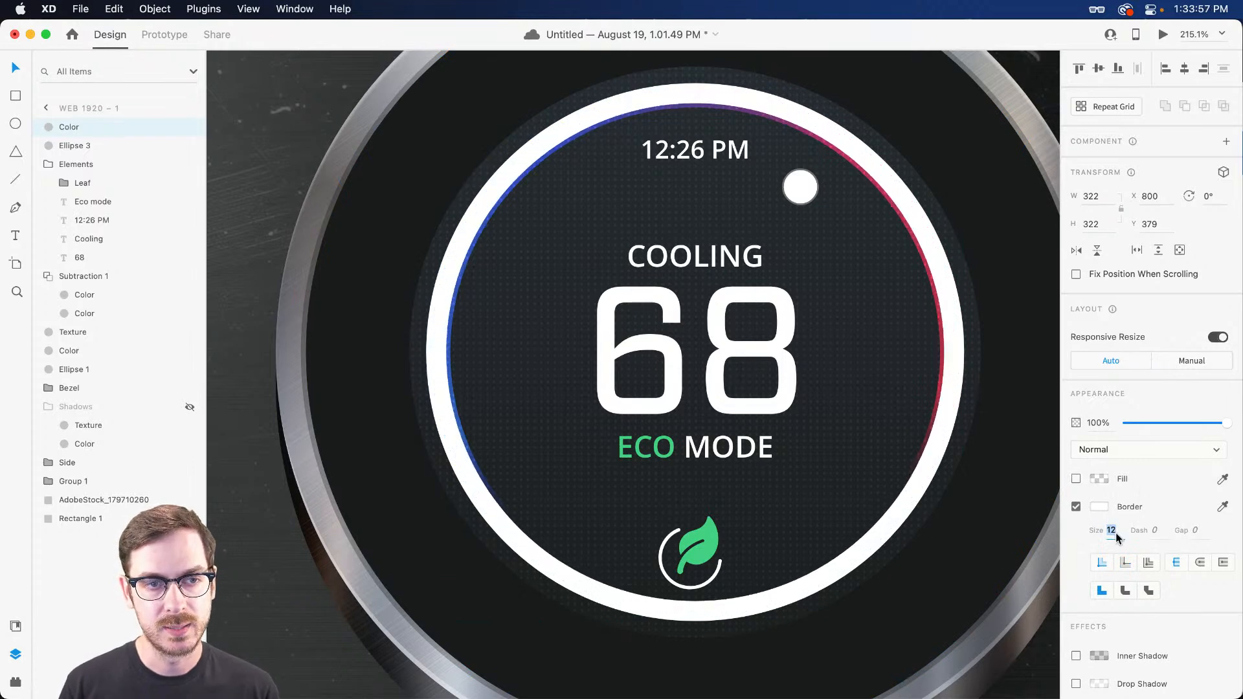
Set the border's gap to 2000 and dash to 5, and rotate the circle to -45°.
left_click(1196, 530)
key("Return")
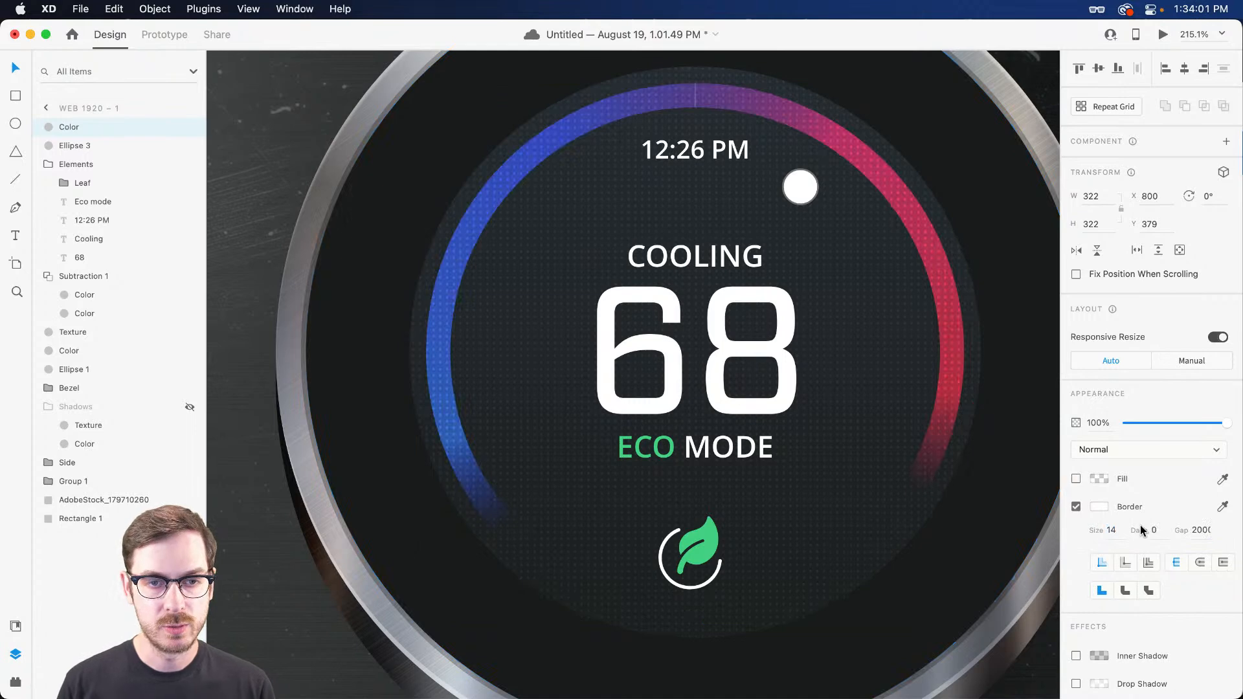
type("2")
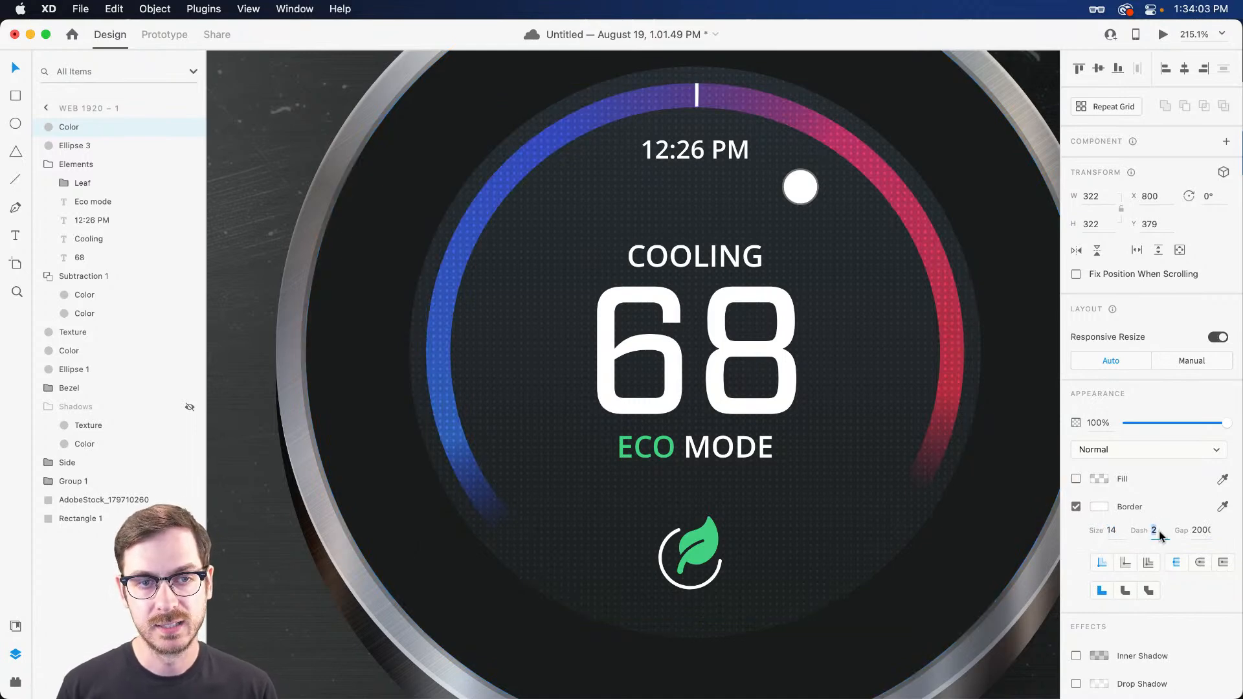
key("Return")
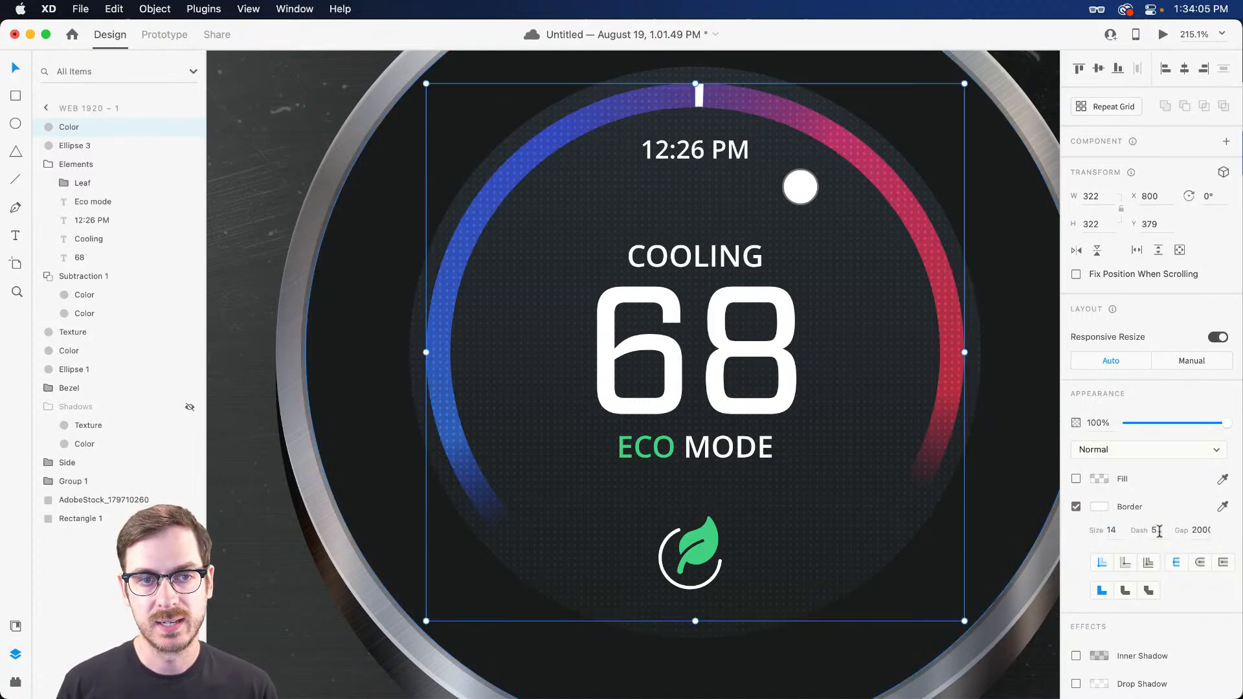
mouse_move(970, 79)
left_mouse_down()
mouse_move(629, 101)
mouse_move(702, 98)
left_mouse_up()
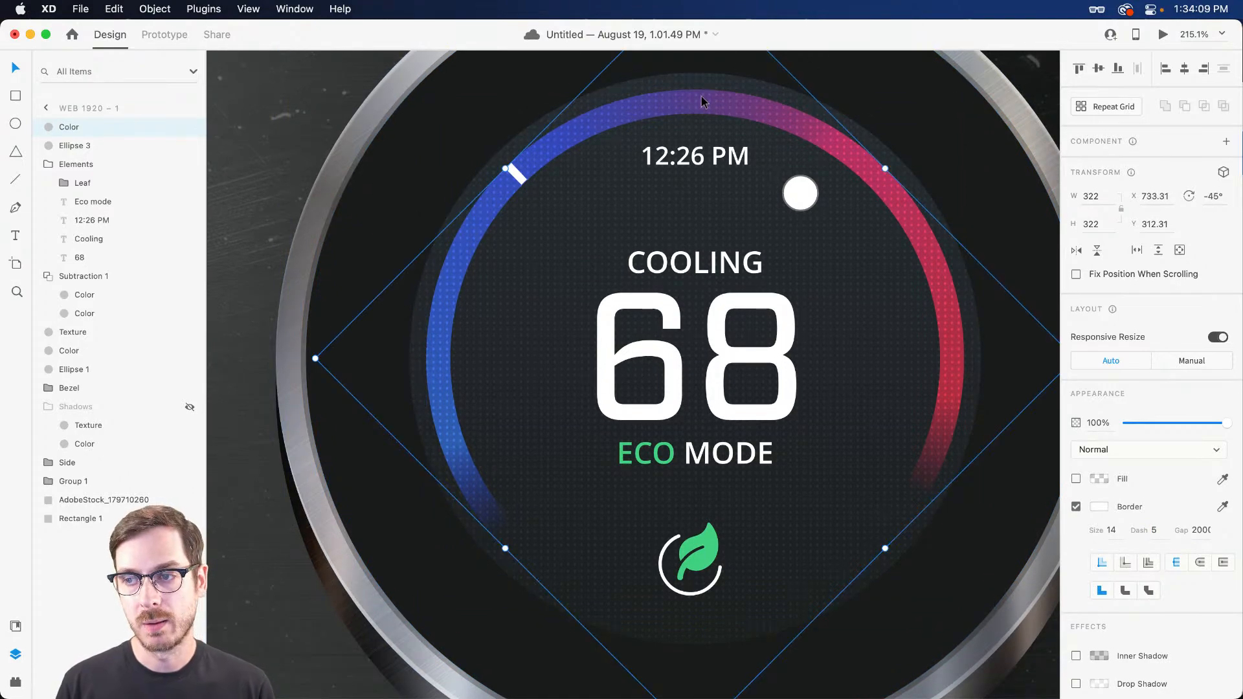
Move the white knob circle onto the blue upper-left part of the ring and hide the top Color tick layer.
left_click_drag(798, 196, 602, 168)
scroll(573, 132, "up", 5)
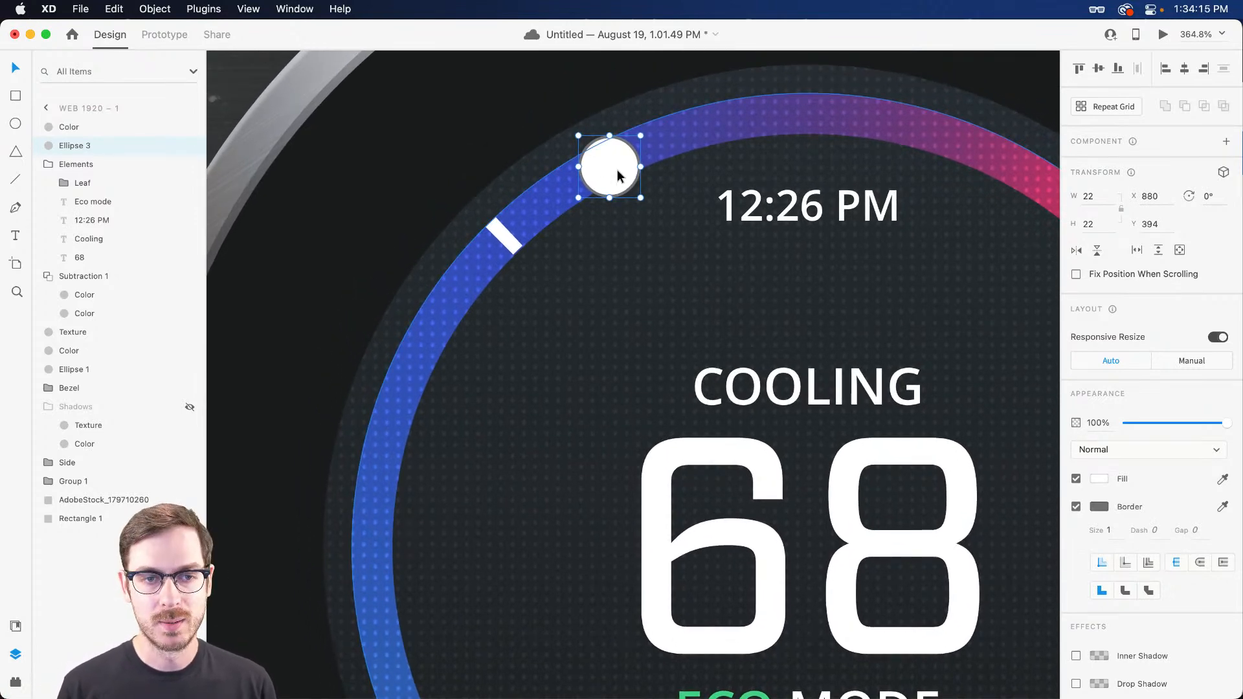
scroll(617, 170, "down", 2)
left_click_drag(617, 170, 611, 171)
left_click(189, 127)
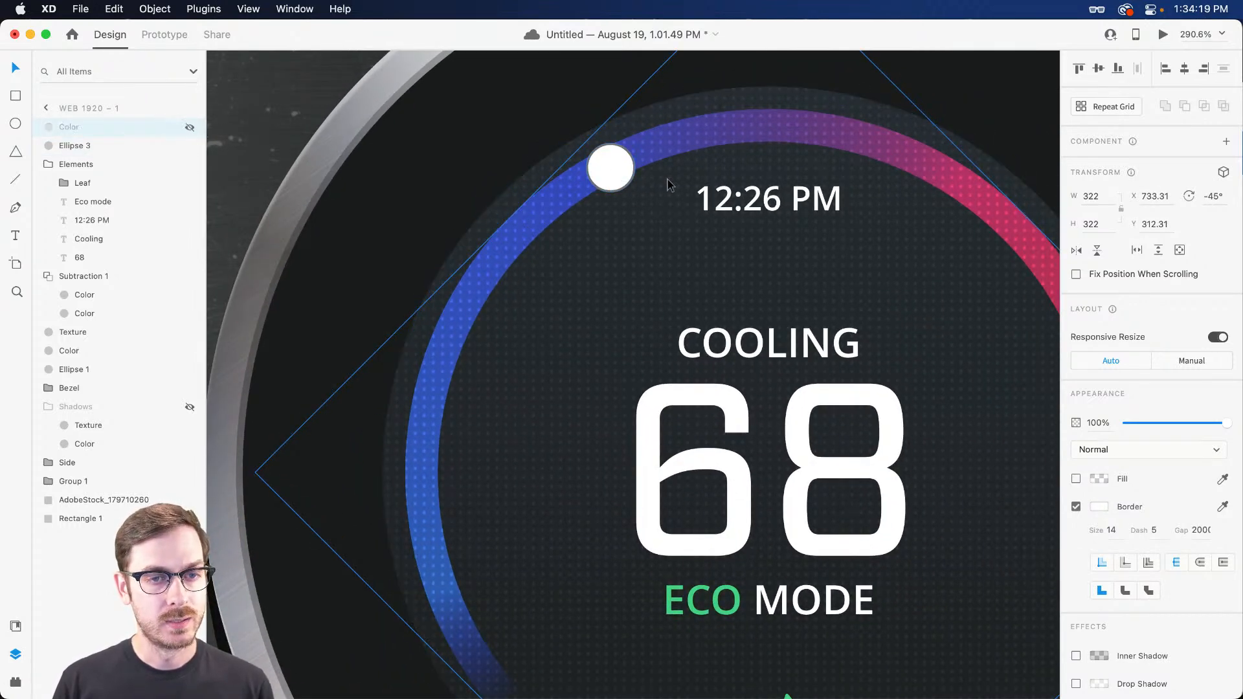
Enlarge the white knob circle to 26 × 26 and centre it on the ring's band.
left_click(609, 169)
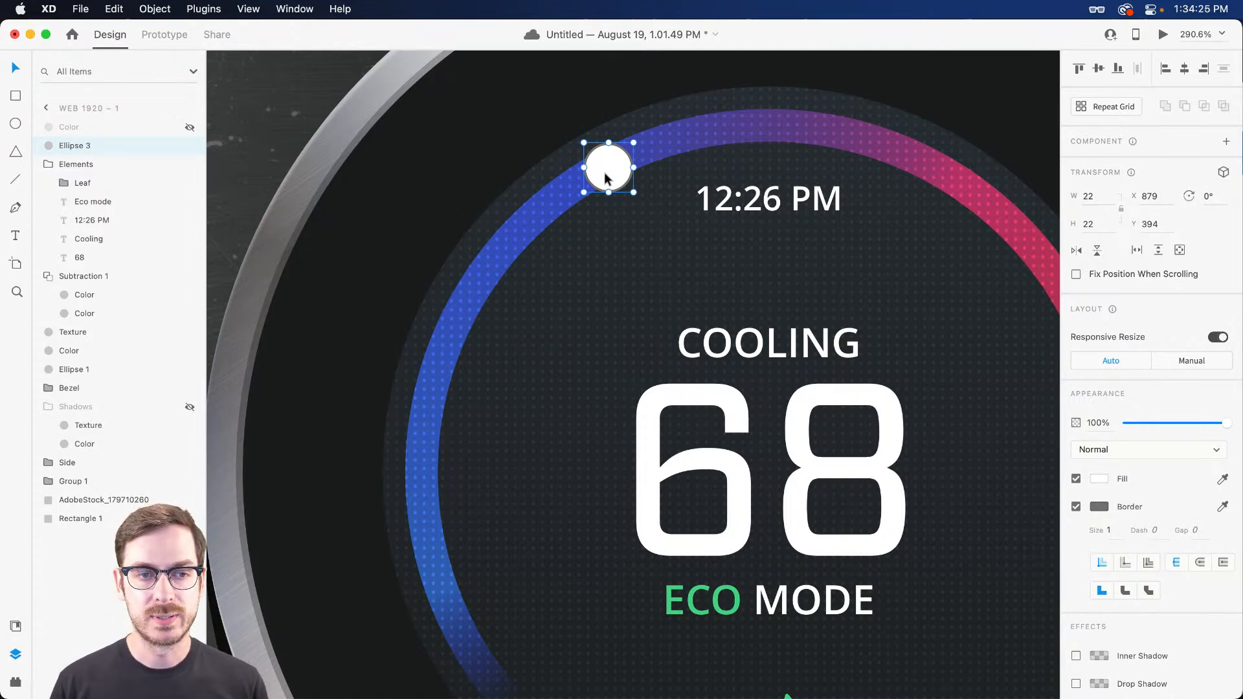
left_click_drag(633, 143, 605, 159)
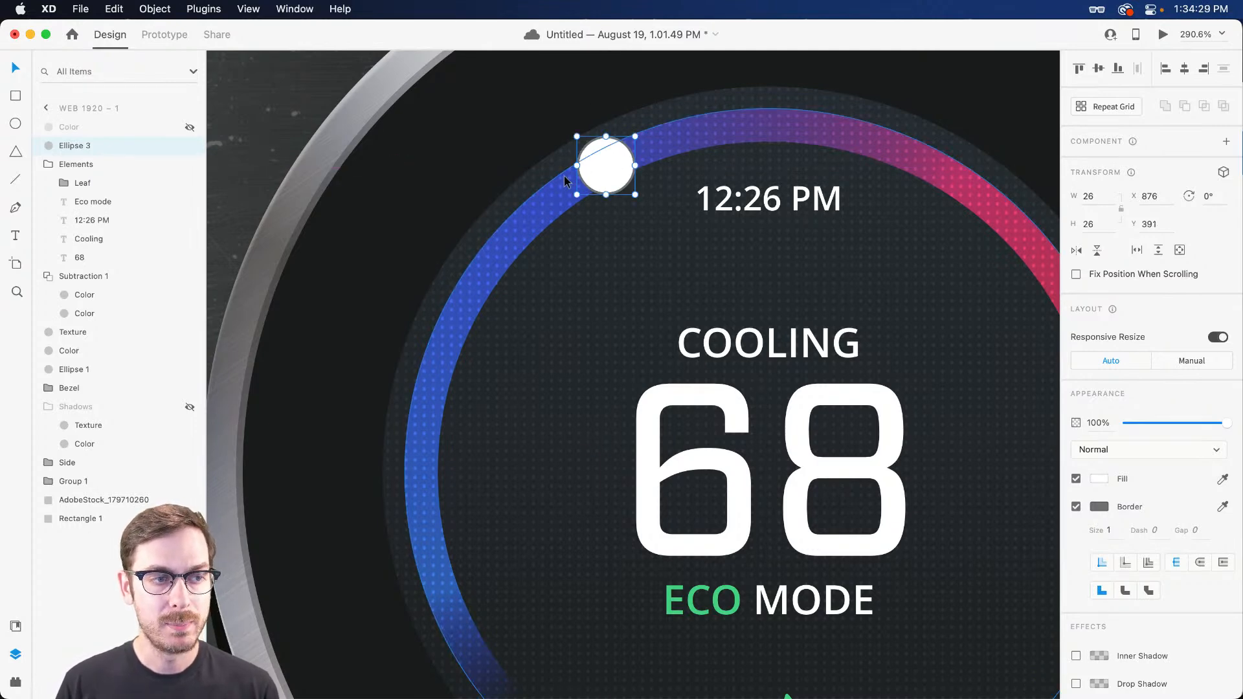
scroll(565, 177, "down", 3)
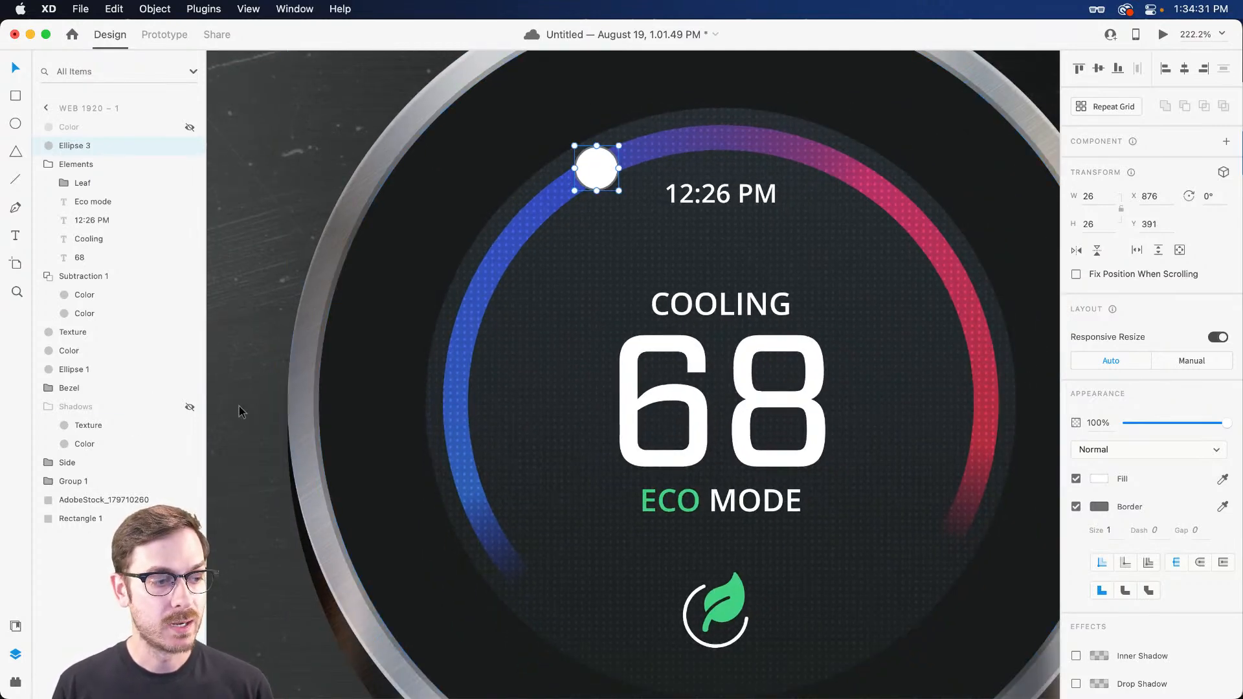
Copy the Color layer in the Bezel group and paste its appearance onto the white knob circle.
left_click(46, 388)
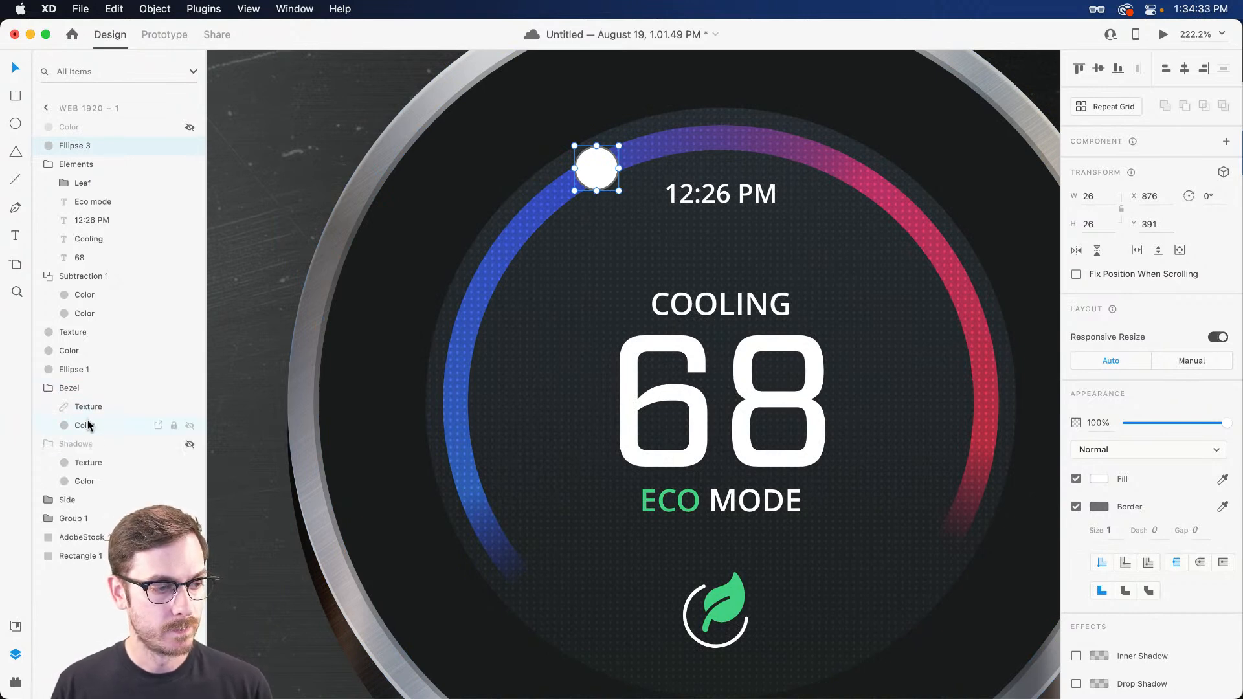
left_click(85, 424)
left_click(596, 168)
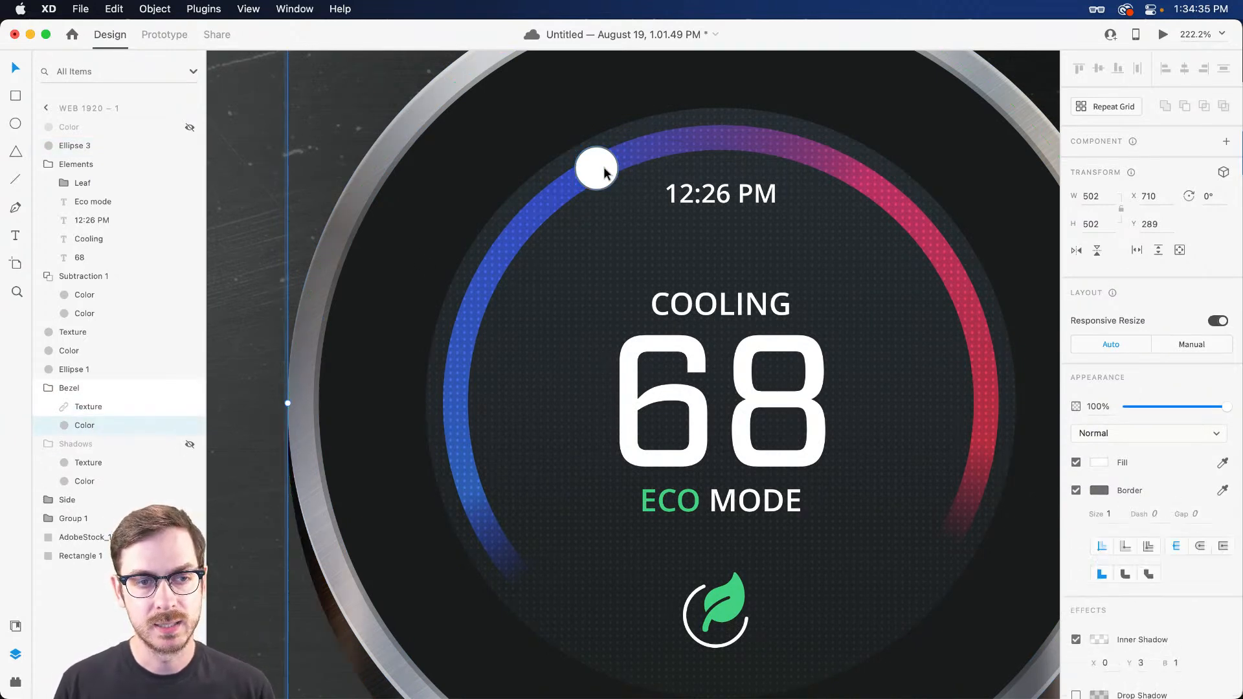
right_click(596, 168)
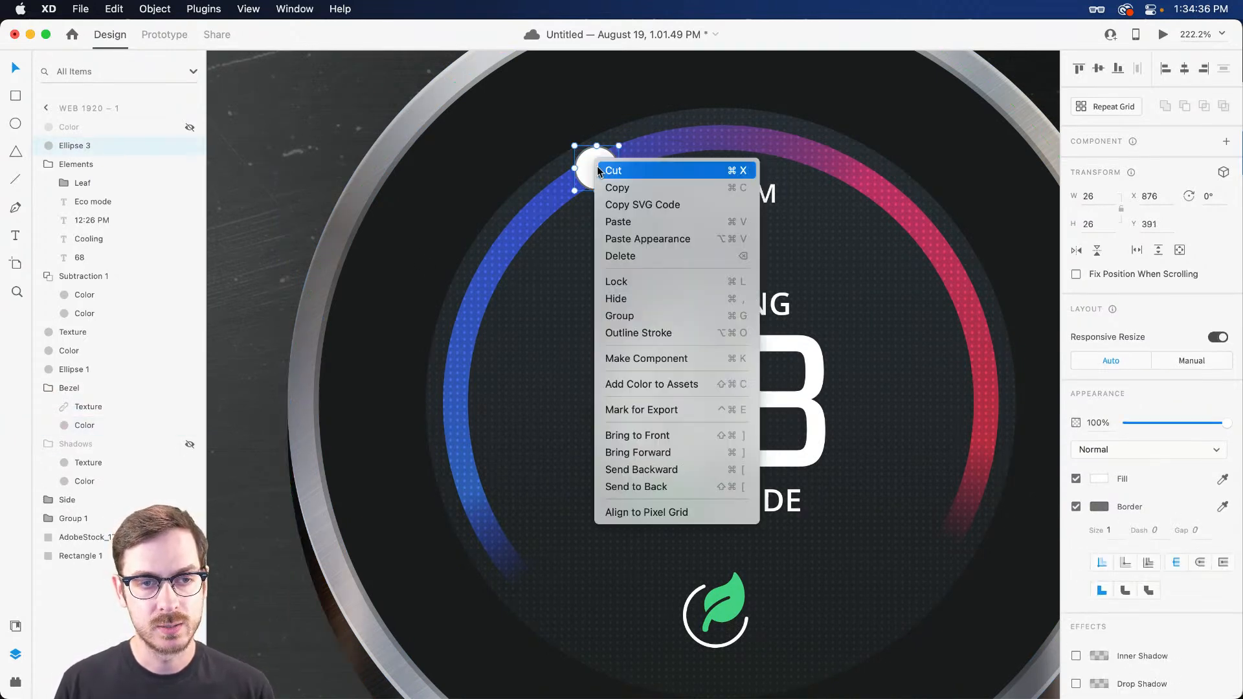
left_click(660, 241)
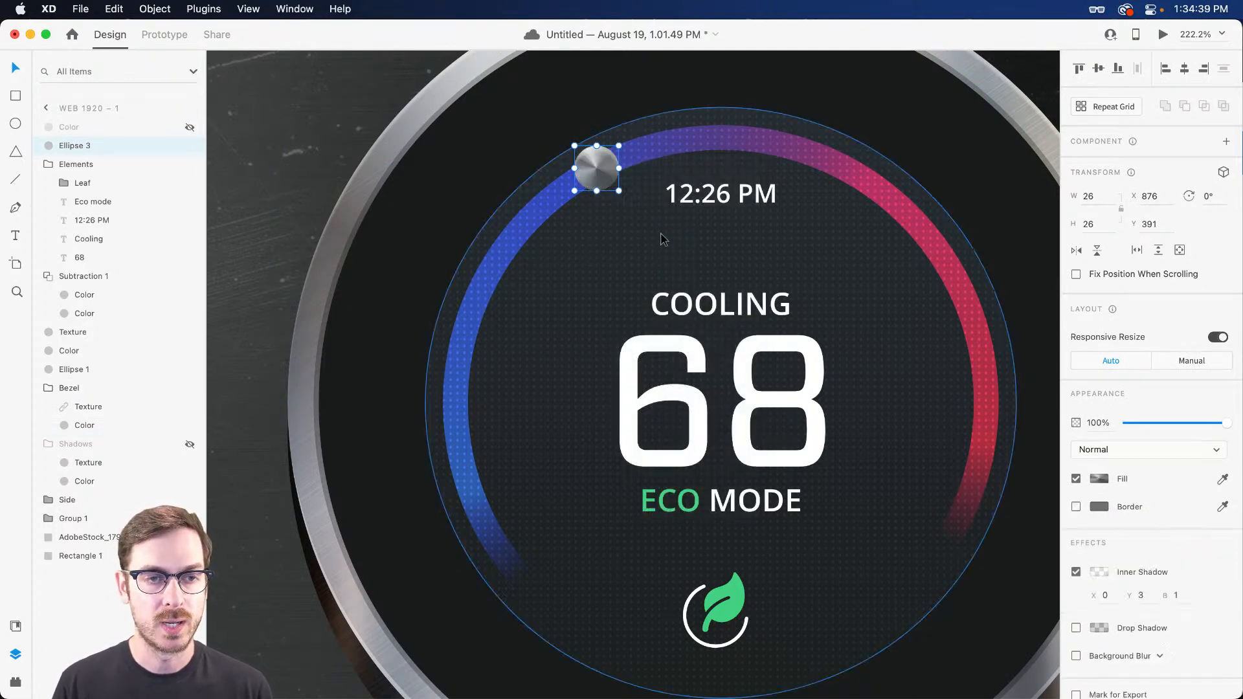
Duplicate the metallic knob and apply the copied Overlay-blended bezel appearance to the duplicate.
key("super+d")
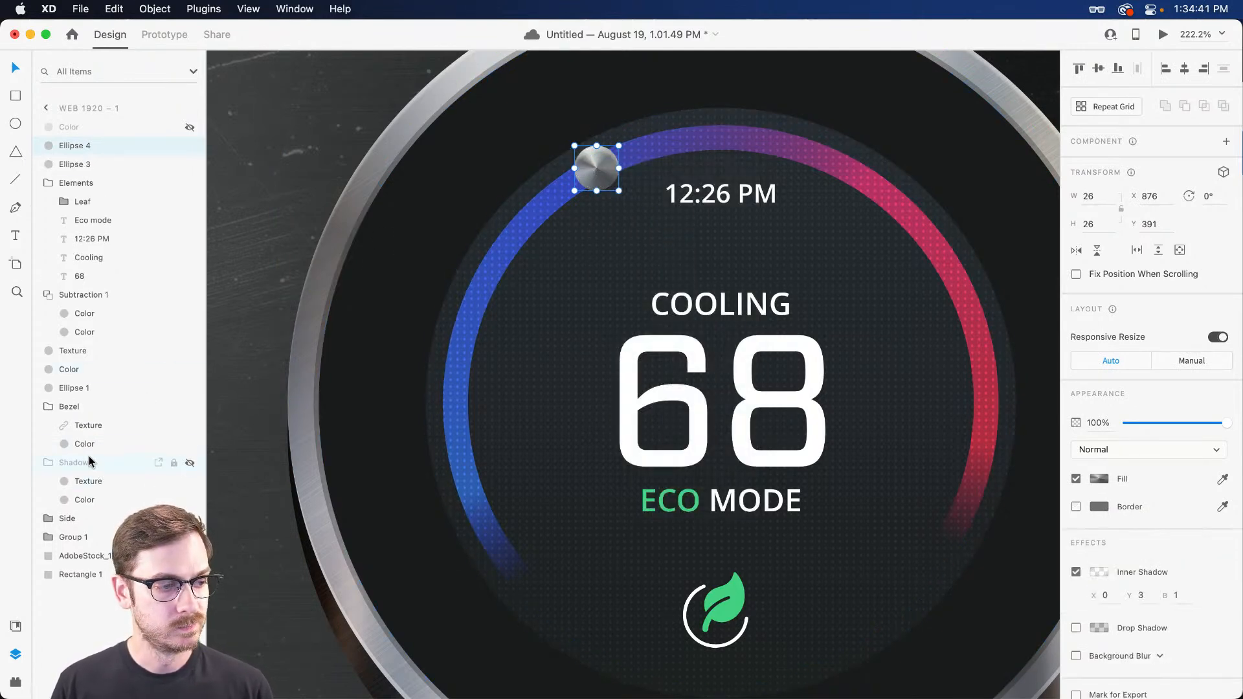
right_click(597, 168)
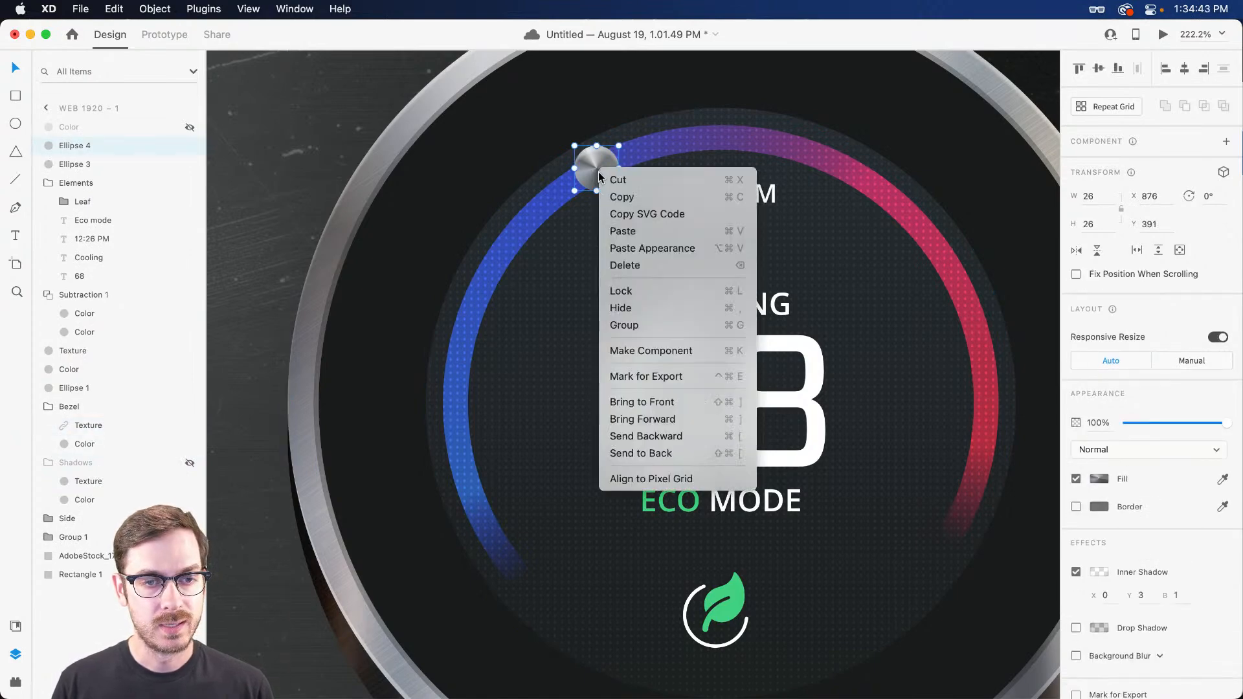
left_click(652, 249)
Set the inner shadow's Y offset to -1 on the Overlay knob copy, Ellipse 4.
scroll(596, 149, "up", 5)
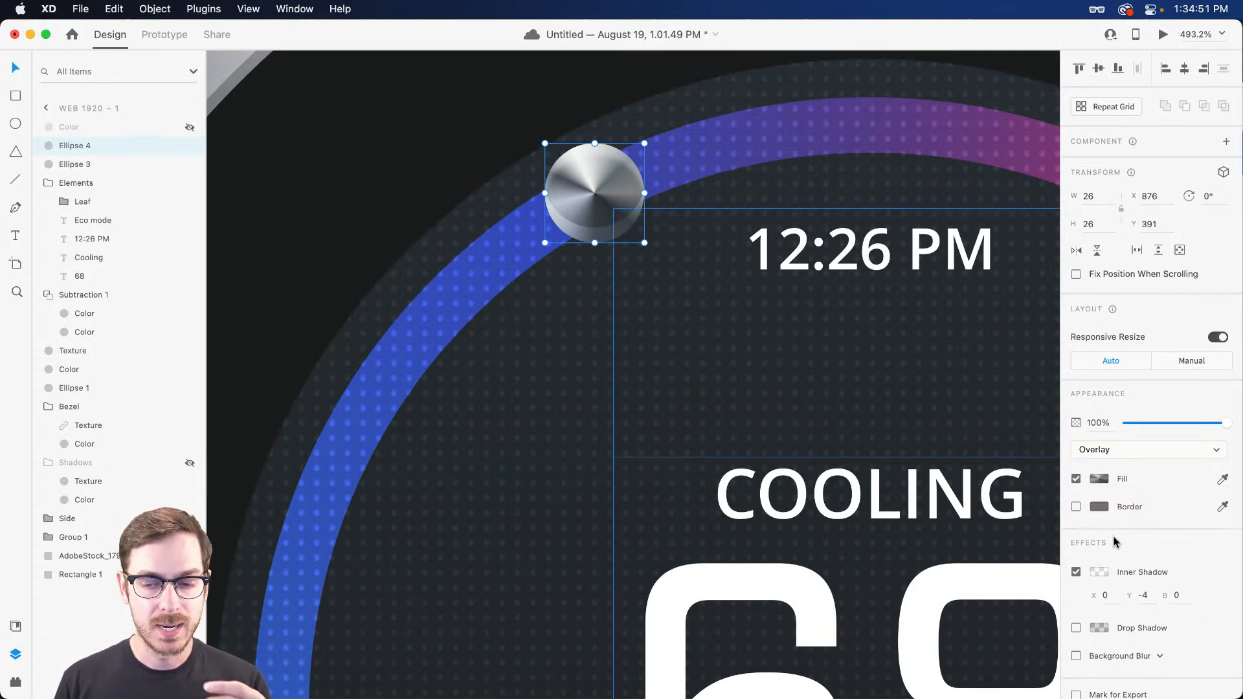
left_click(1146, 595)
key("Up")
key("Up")
key("Up")
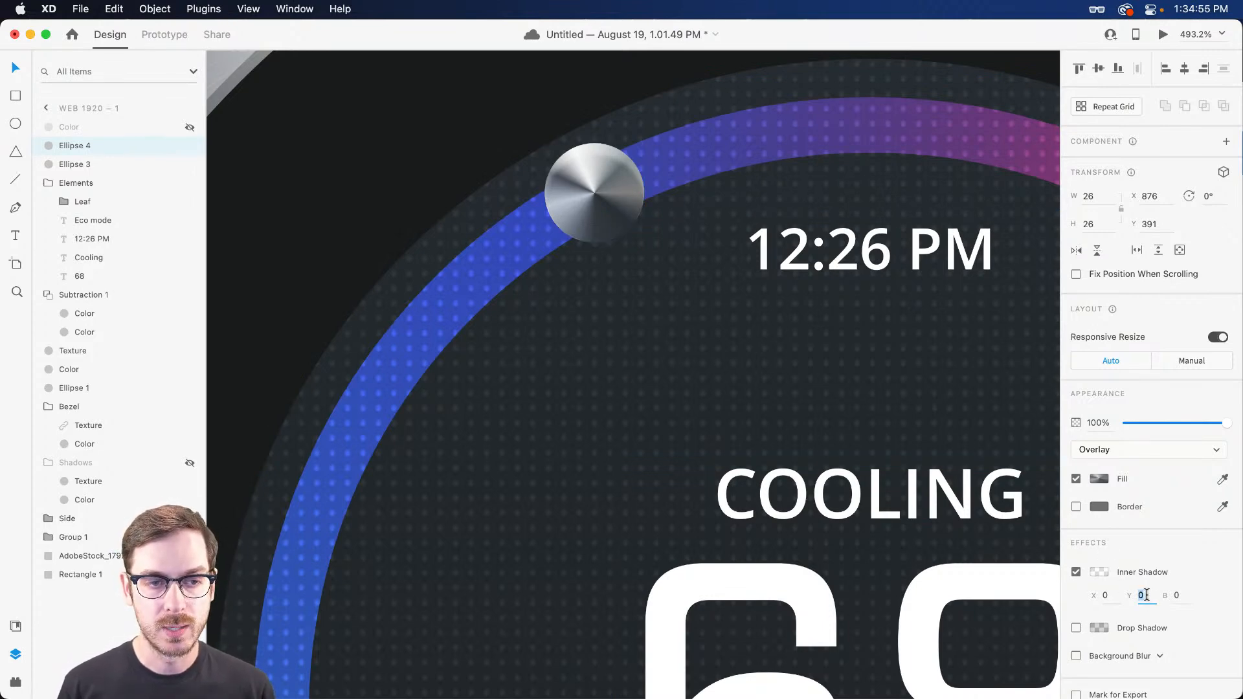
key("Down")
key("Return")
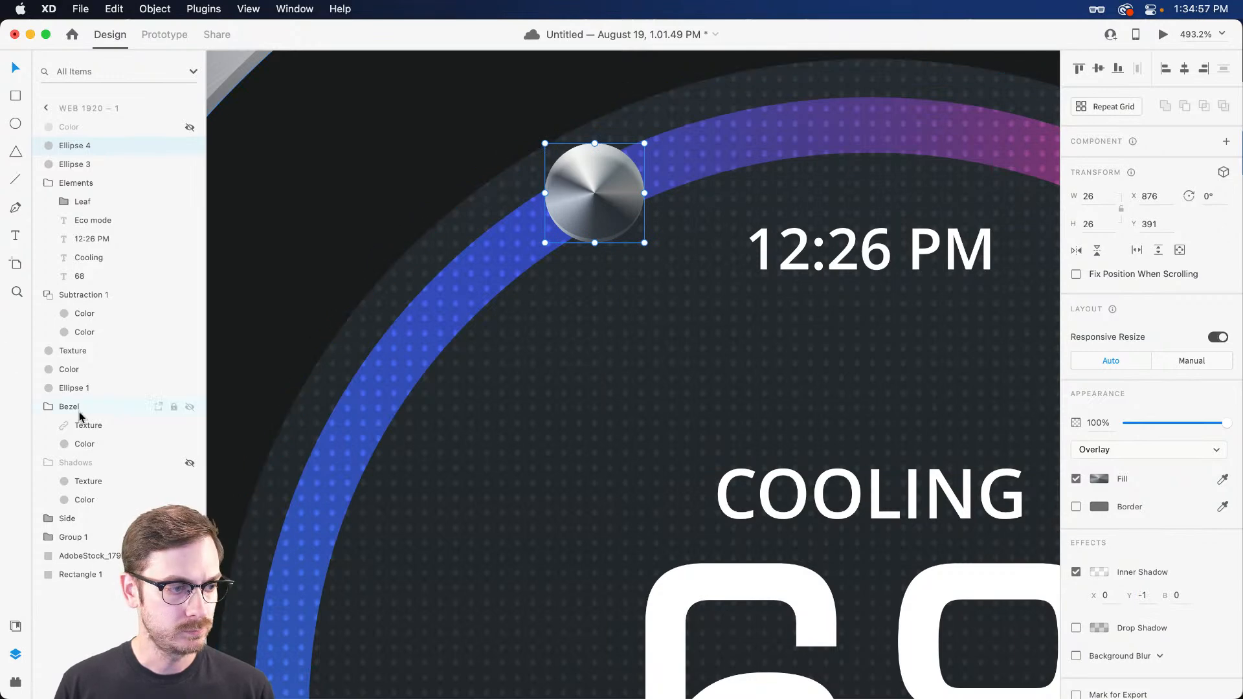
Set the inner shadow of the base knob, Ellipse 3, to Y 1 and blur 0.
left_click(93, 165)
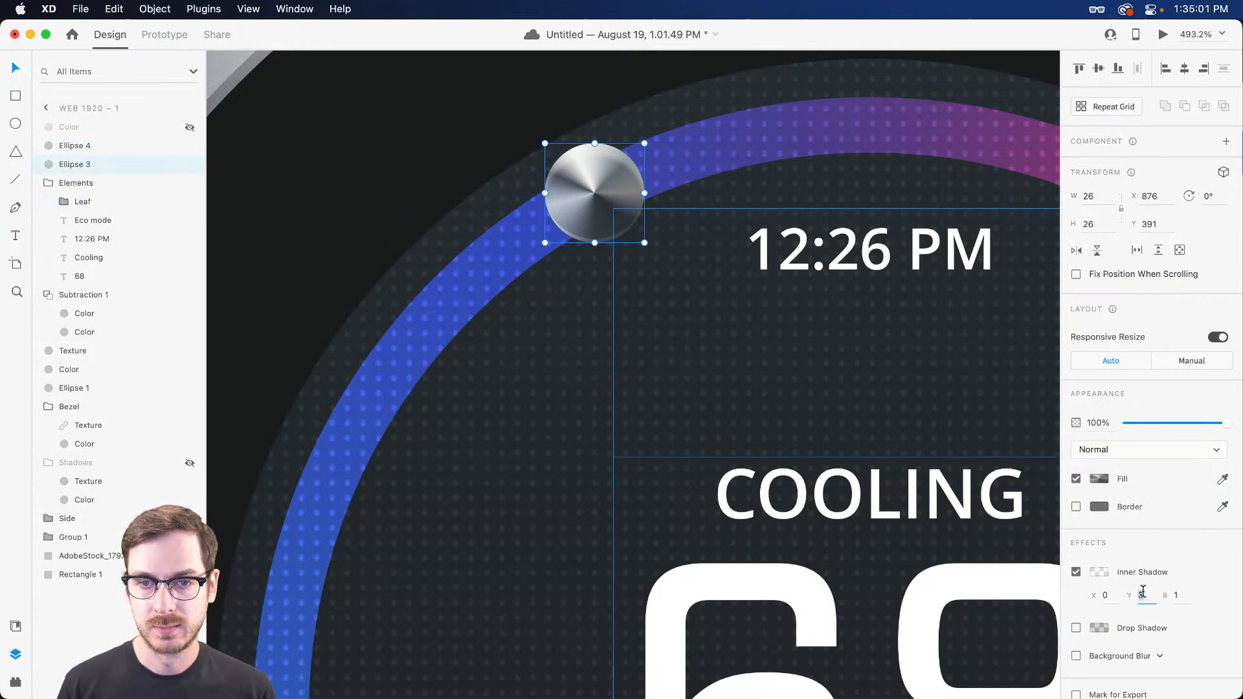
key("Down")
key("Down")
key("Tab")
key("Down")
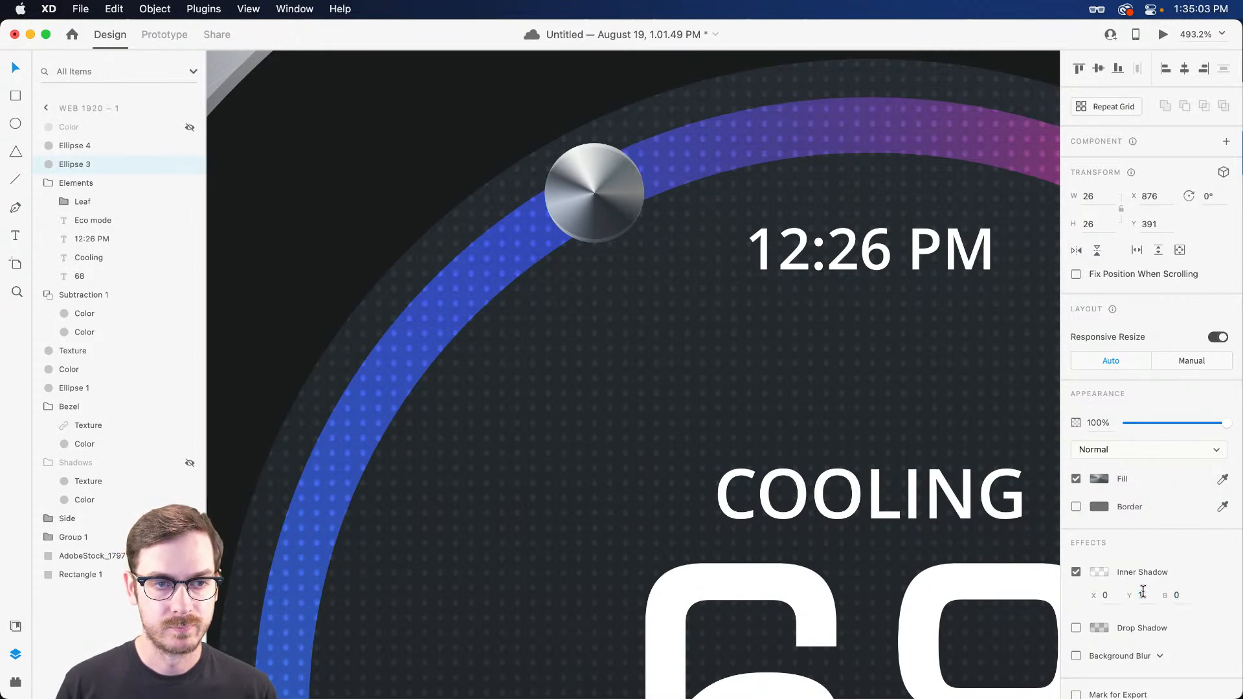
key("Down")
key("Up")
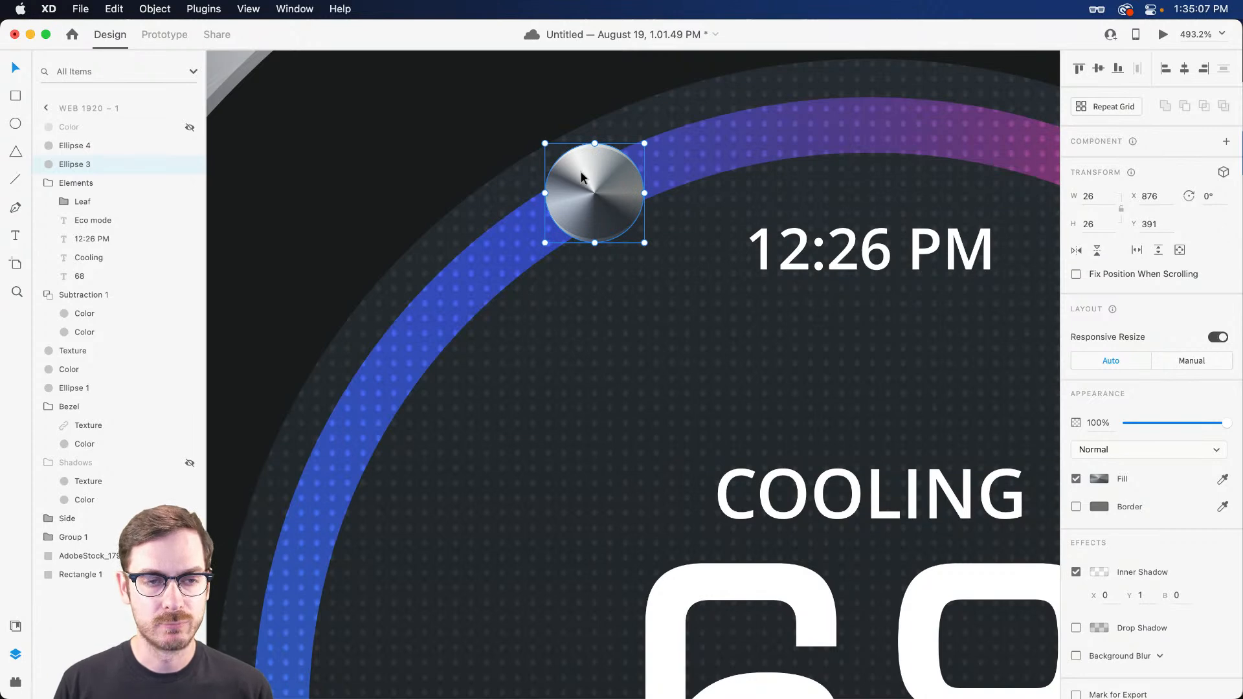
Duplicate the Overlay knob circle, shrink the copy about its centre to 18 × 18, and turn off its inner shadow.
key("super+d")
left_click_drag(644, 143, 637, 156)
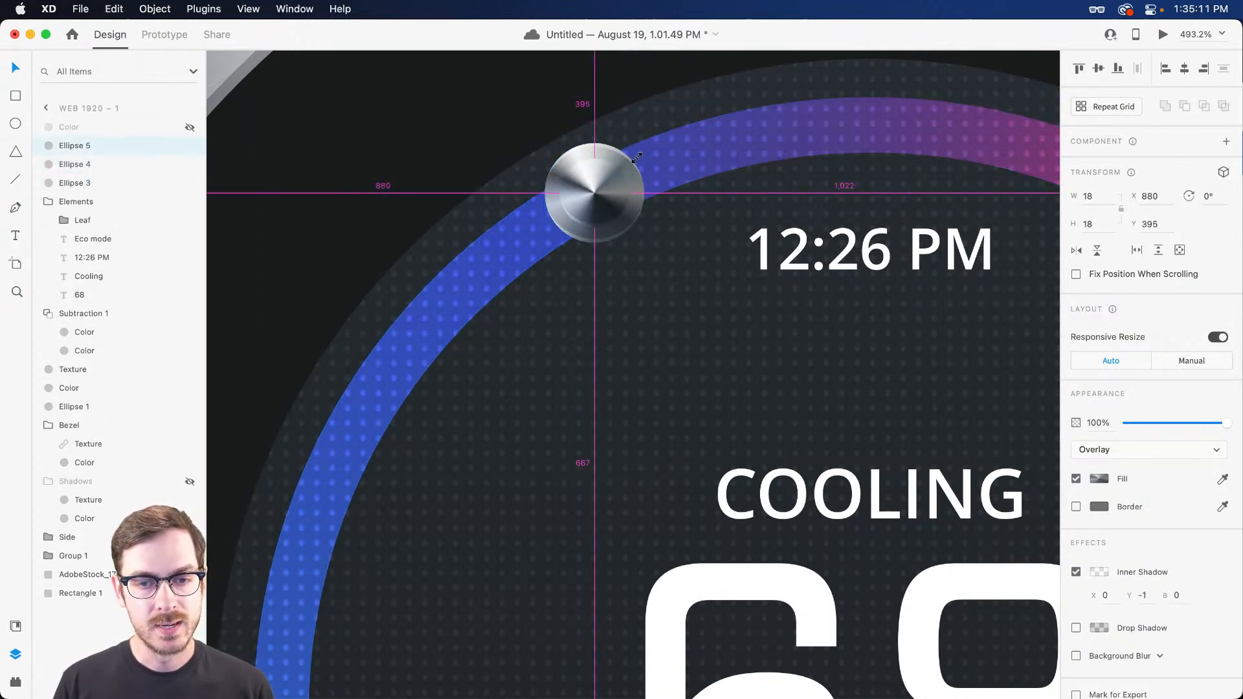
left_click(1076, 572)
Set the small inner circle's blend mode to Normal and replace its angular fill with a radial gradient.
left_click(1099, 479)
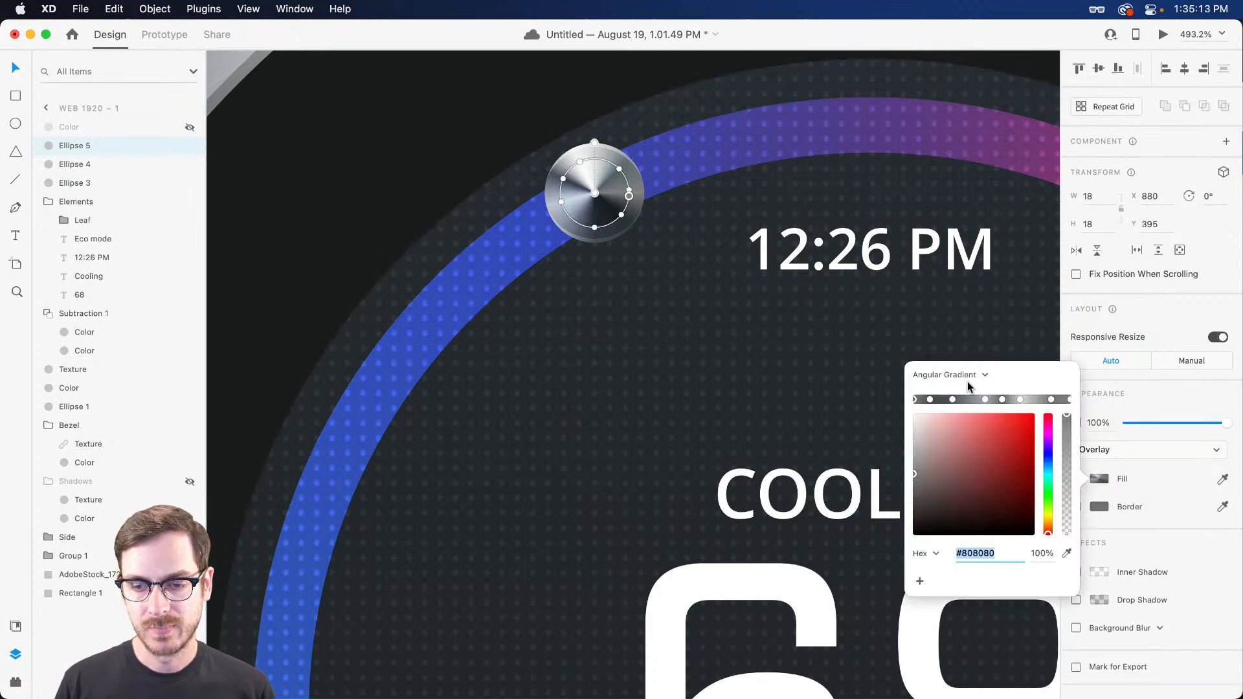
left_click(969, 384)
left_click(950, 329)
left_click(1152, 450)
left_click(1123, 324)
left_click(1099, 479)
left_click(942, 386)
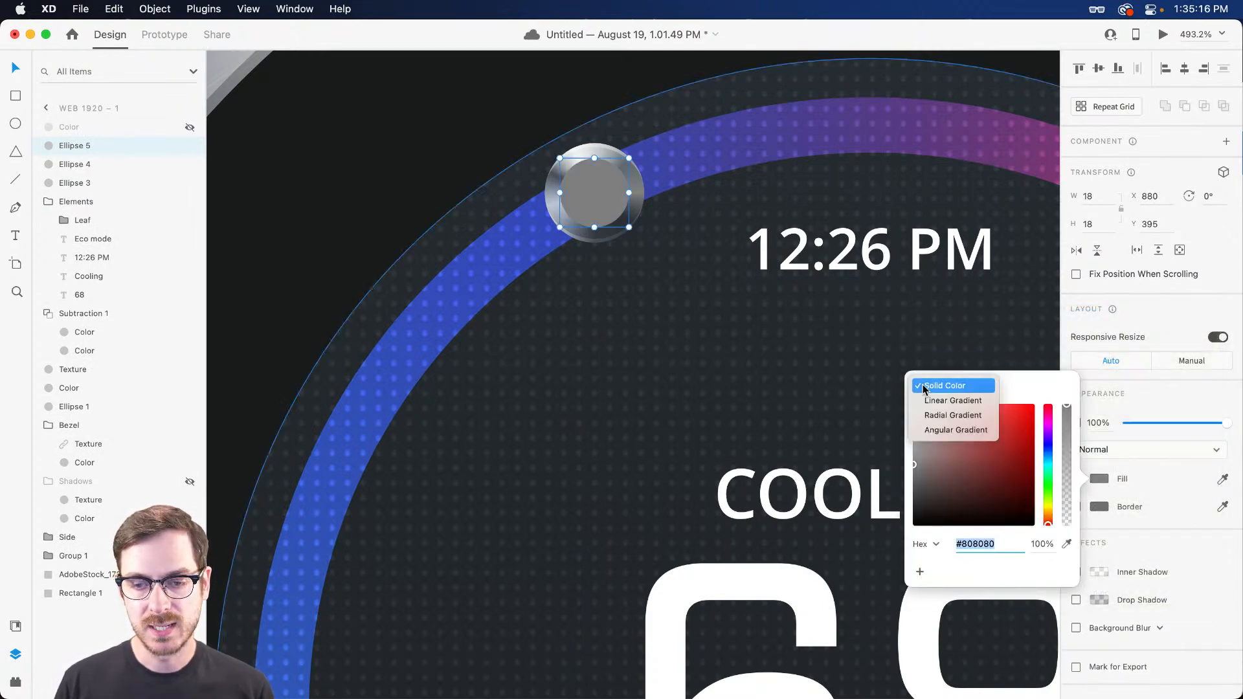
left_click(955, 417)
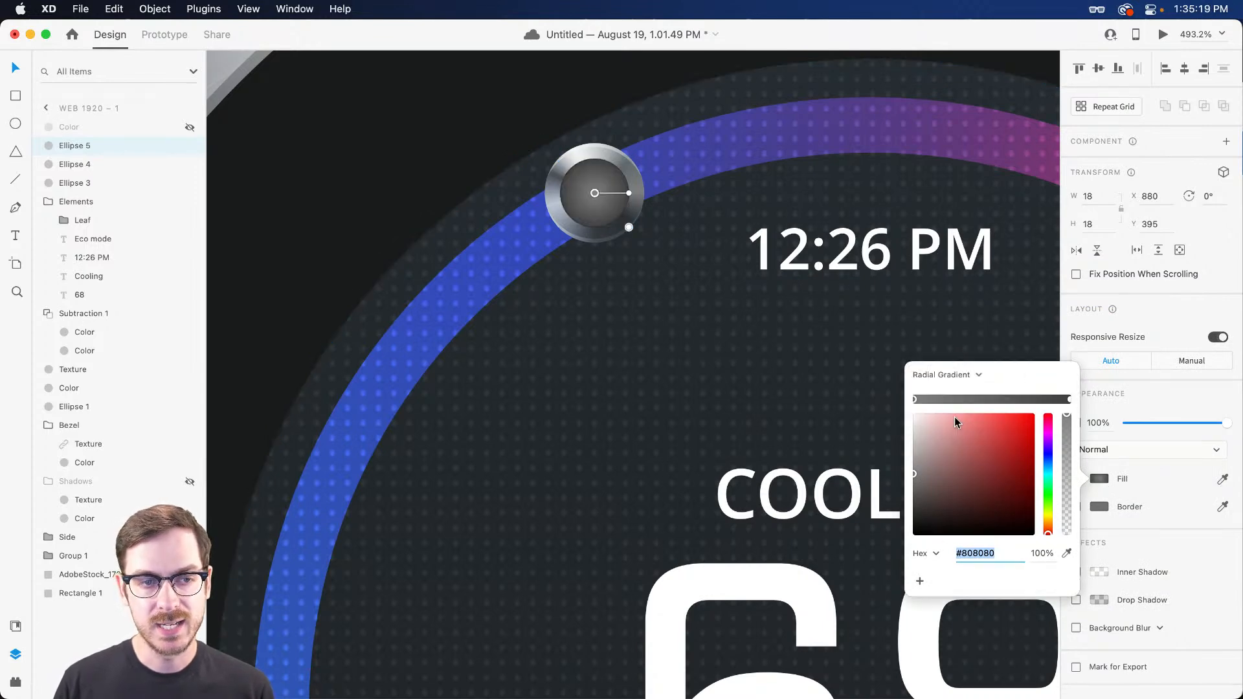
Recolour both stops of the inner circle's radial gradient to dark greys, with a slightly lighter centre.
left_click_drag(1055, 468, 1048, 462)
left_click_drag(971, 487, 936, 486)
left_click(1069, 400)
left_click_drag(1048, 464, 1050, 458)
left_click_drag(930, 520, 932, 501)
left_click(915, 400)
left_click(1133, 400)
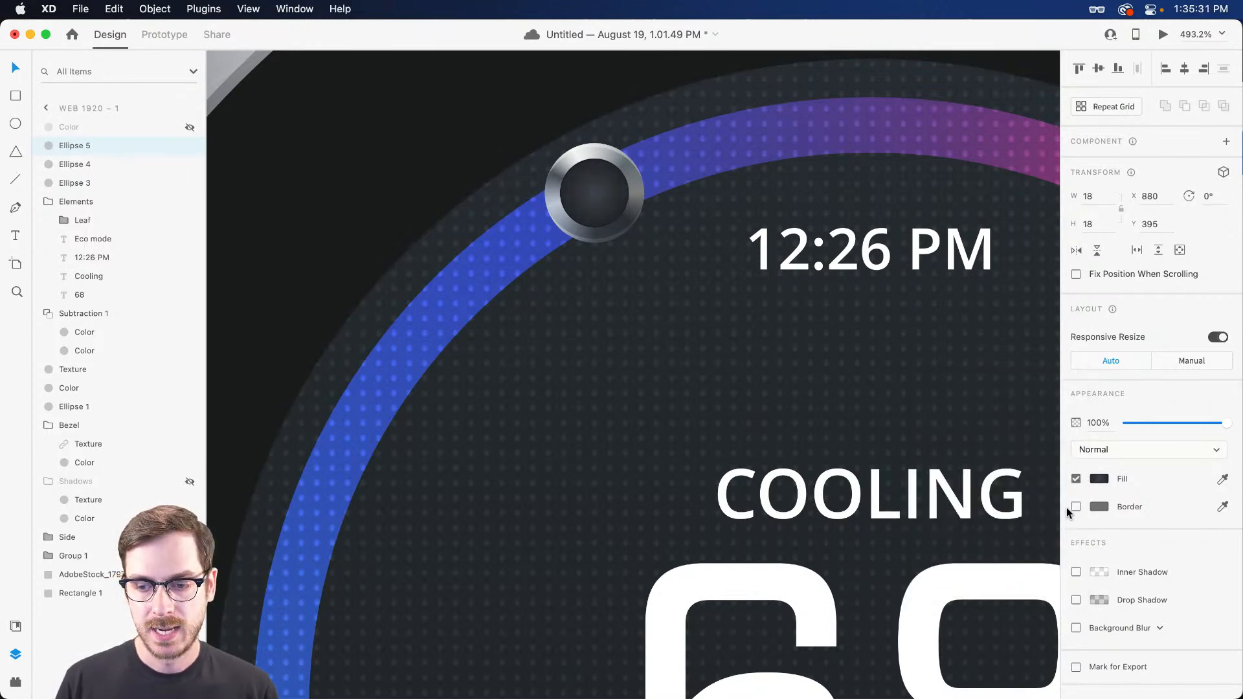
Add a 1 px outer border to the inner knob circle, Ellipse 5, in black #000000 at 19% opacity.
left_click(1099, 507)
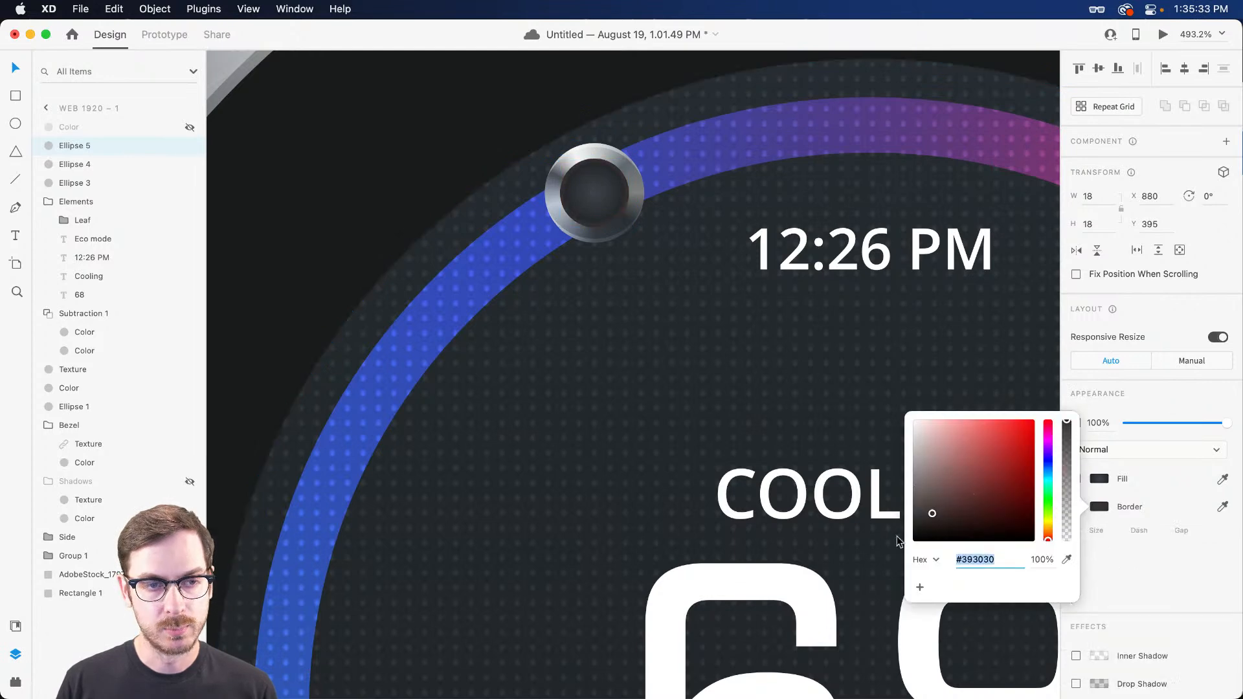
left_click(1127, 564)
left_click(1108, 530)
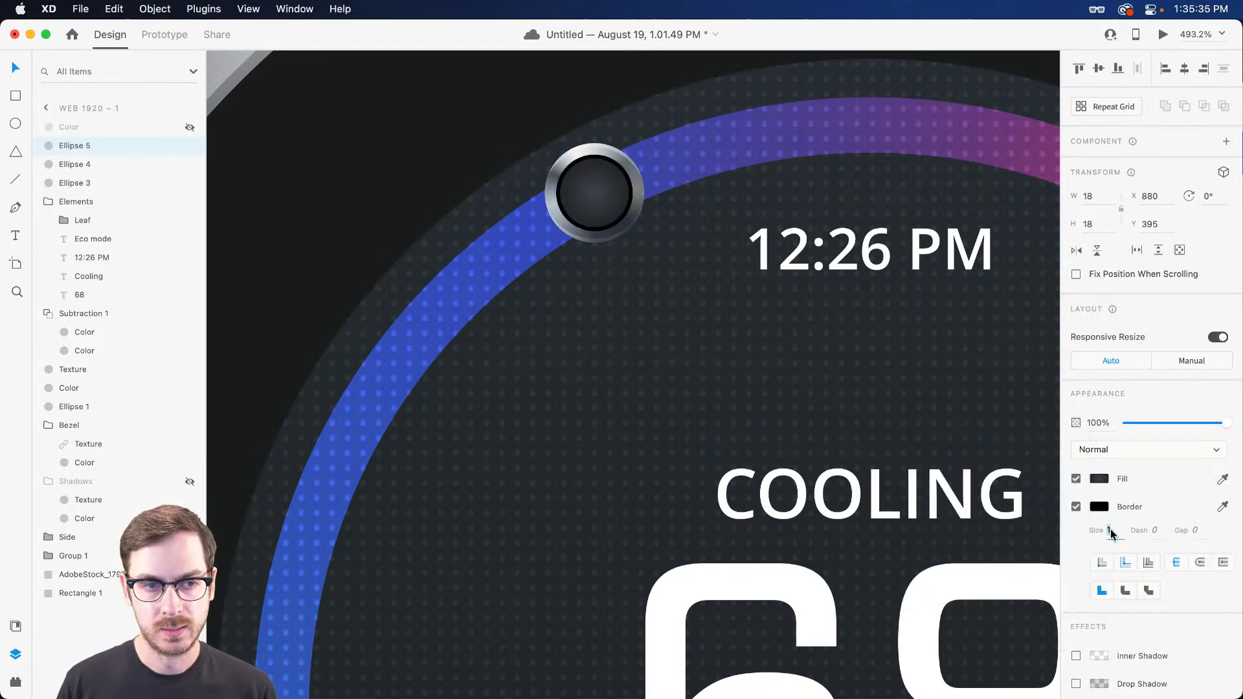
left_click(1091, 503)
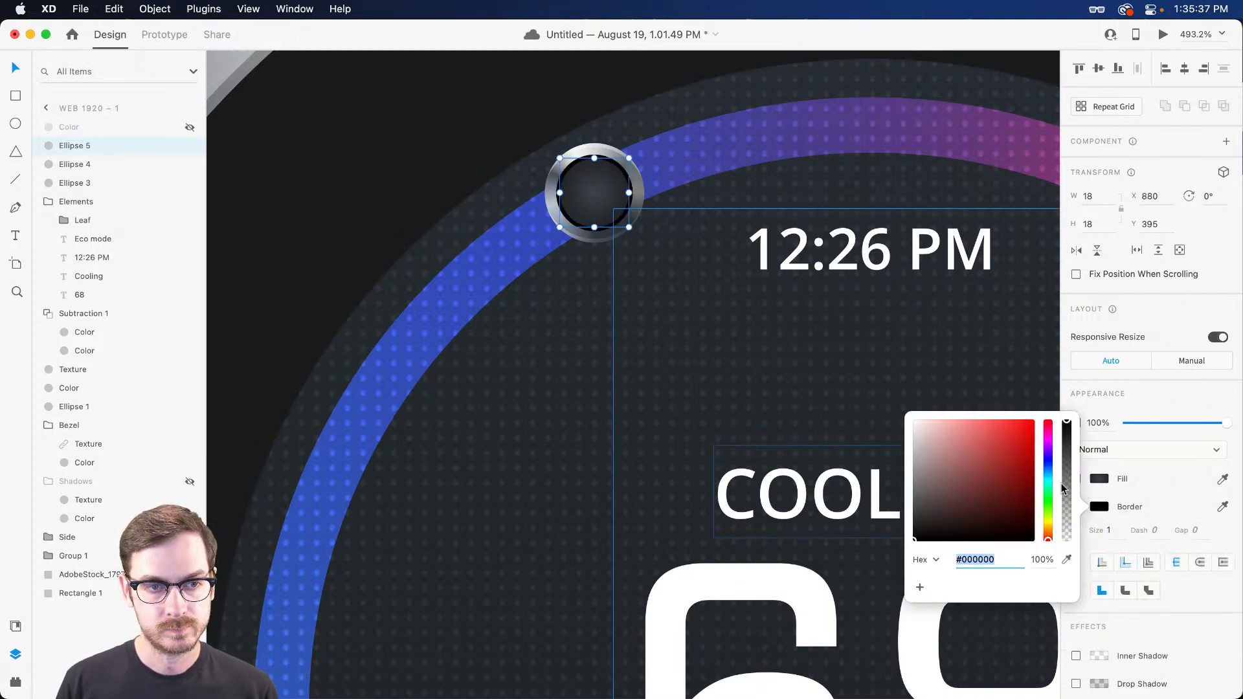
left_click_drag(1064, 491, 1056, 520)
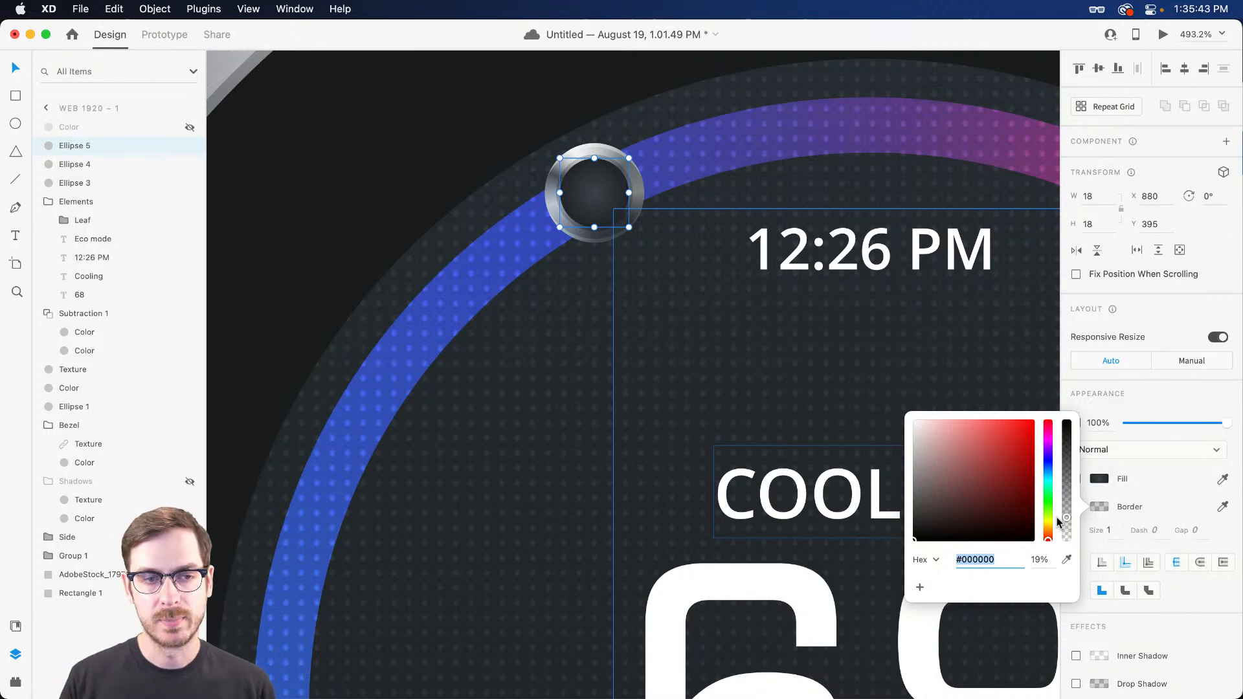
left_click(594, 210)
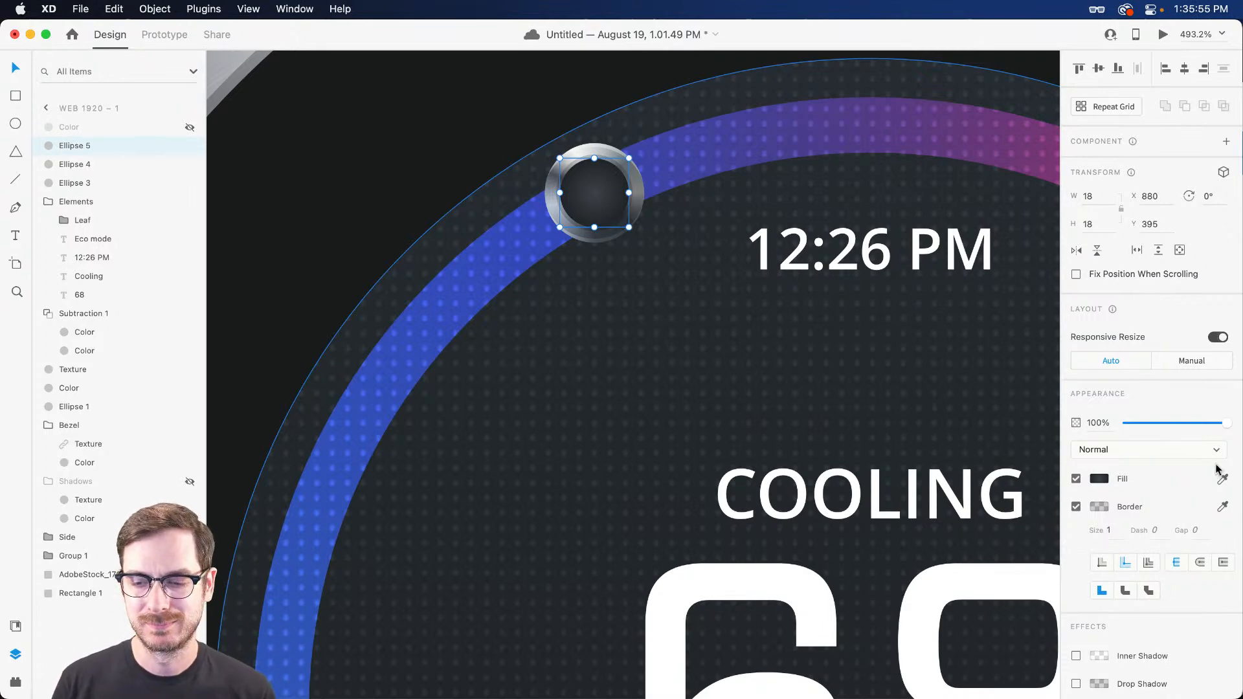
Change the inner circle's radial fill to a vertical linear gradient and darken its upper stop to #202226.
left_click(1101, 482)
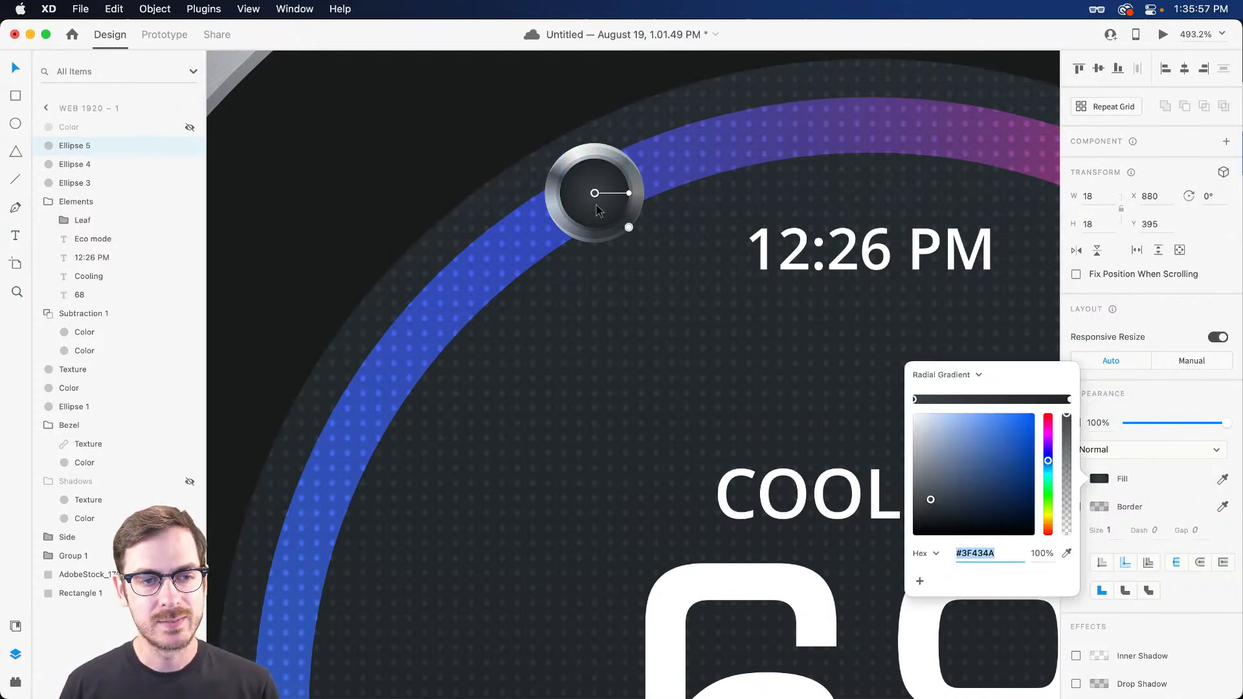
left_click(961, 374)
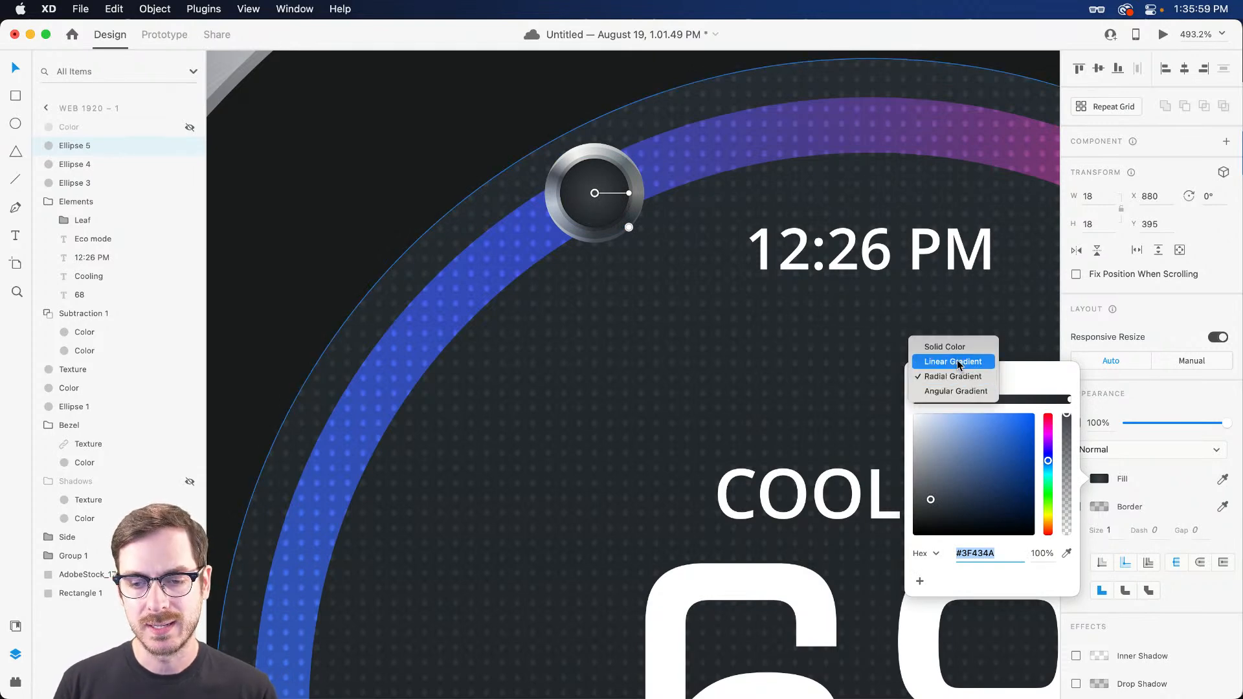
left_click(956, 365)
left_click(594, 159)
left_click(931, 516)
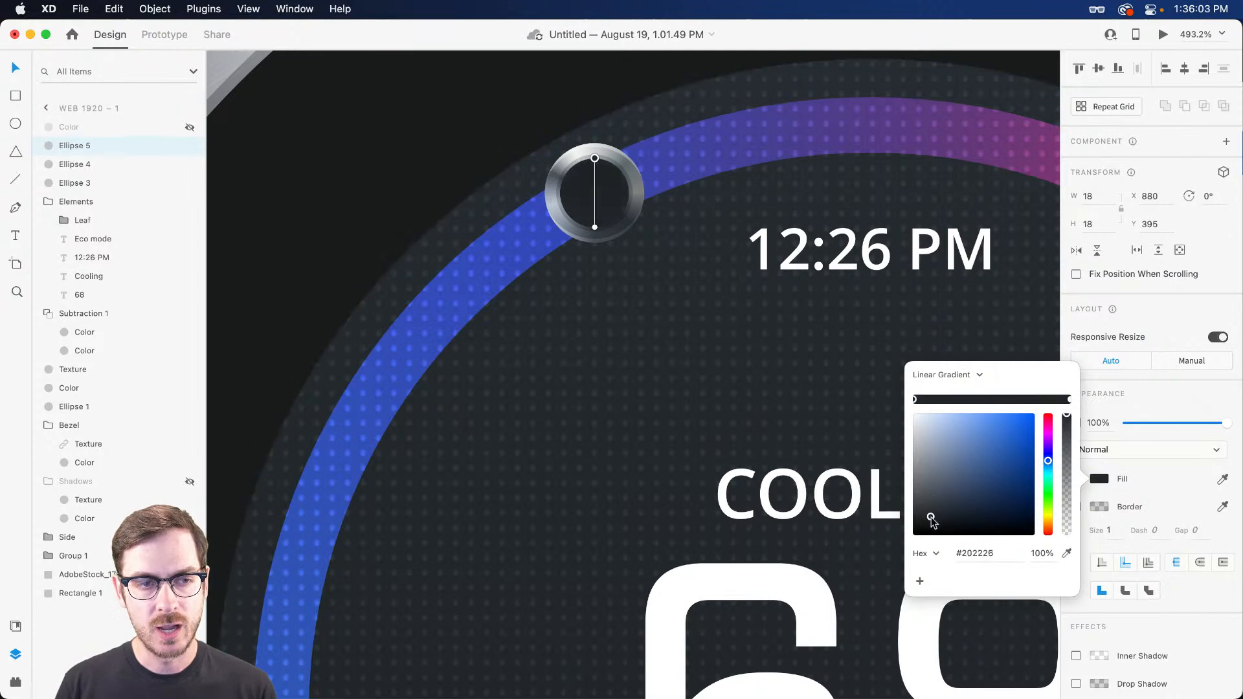
Refine the inner circle's linear gradient with #191A1C for the upper stop and #27292C for the lower stop.
left_click(1069, 398)
left_click_drag(933, 515, 928, 525)
left_click(914, 399)
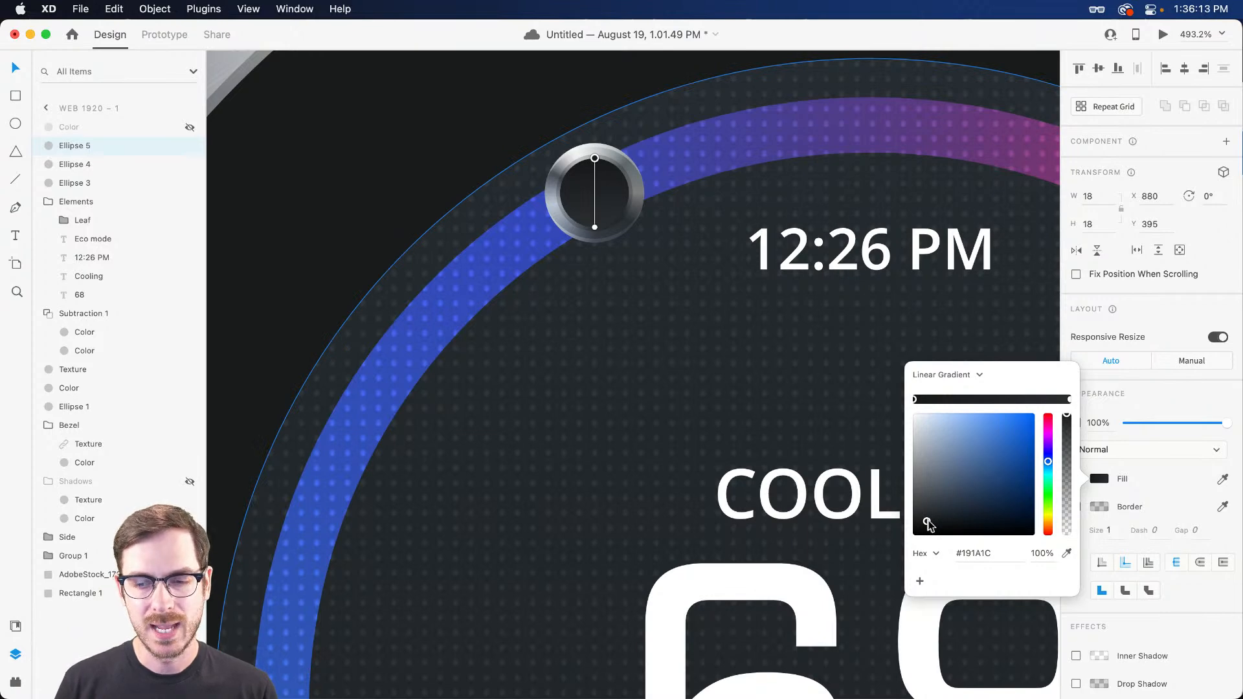
left_click(1069, 399)
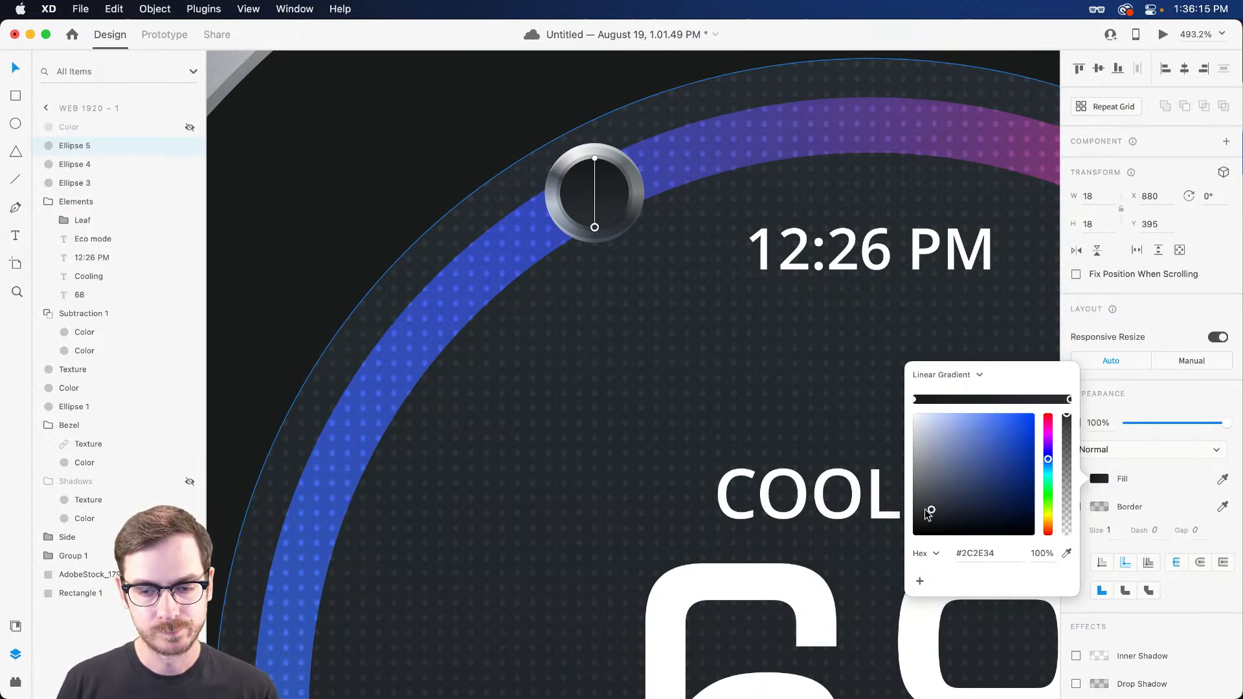
left_click_drag(928, 511, 928, 518)
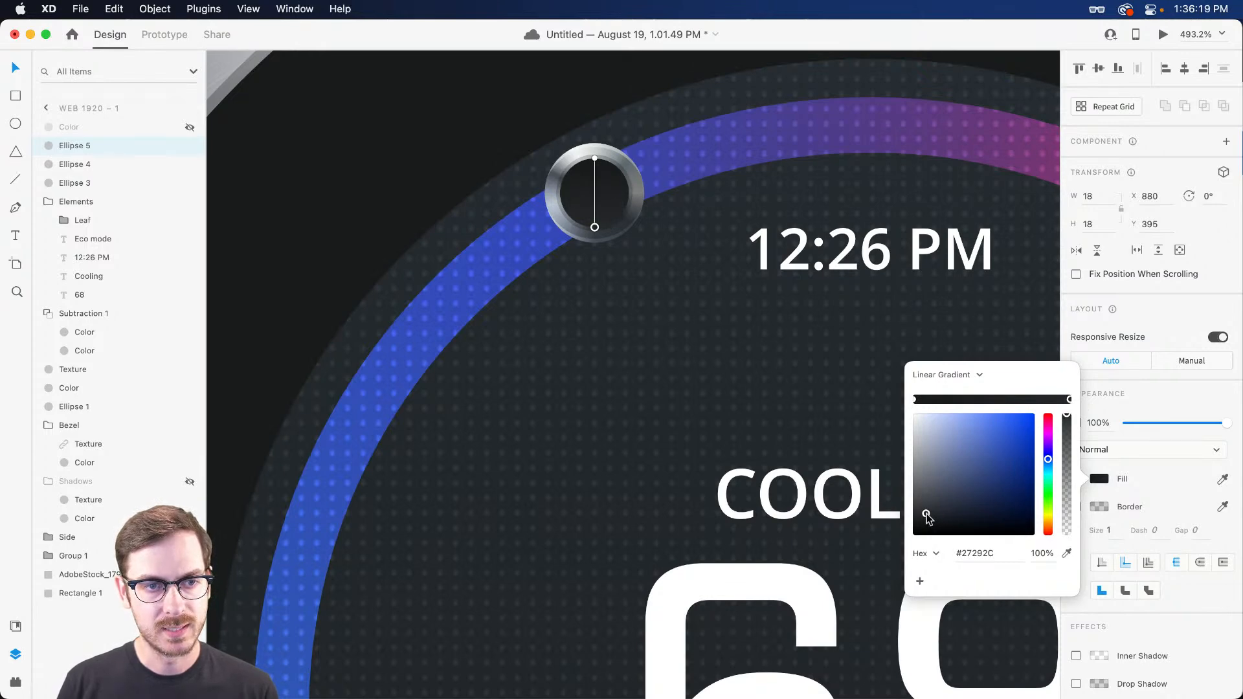
Enable a drop shadow on the base knob, Ellipse 3, in black #000000 at 36% opacity.
left_click(615, 239)
left_click(71, 182)
scroll(1099, 586, "down", 1)
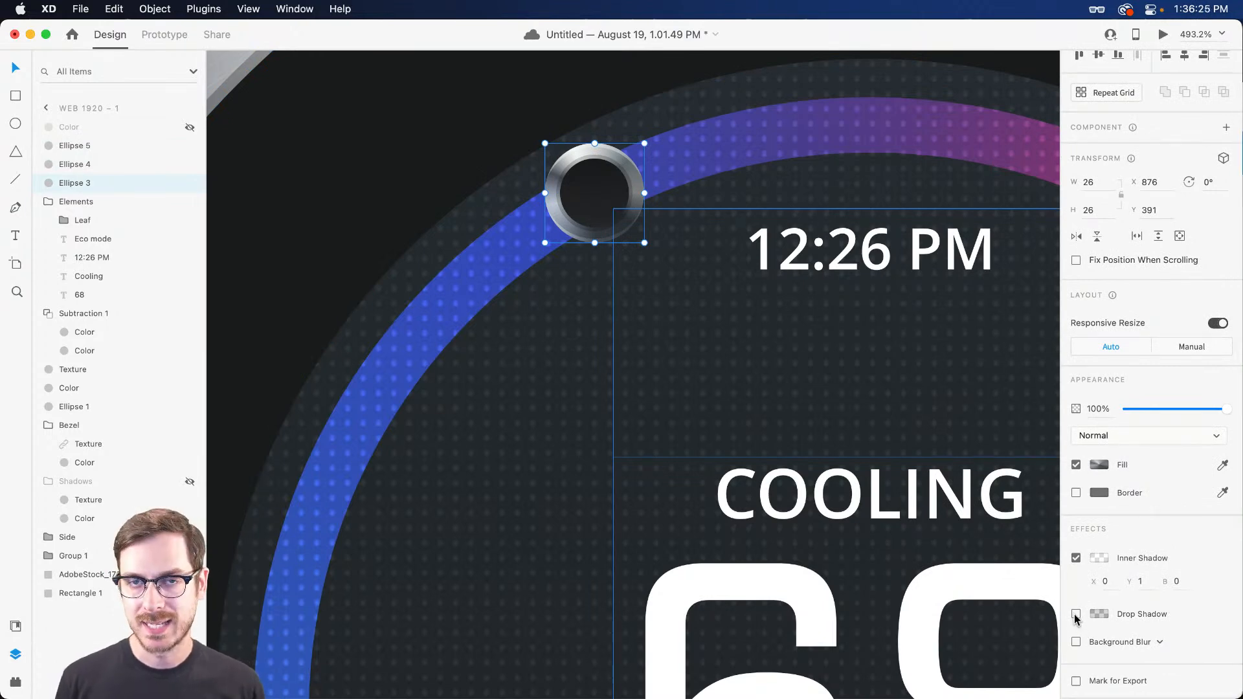
left_click(1076, 615)
left_click(1099, 614)
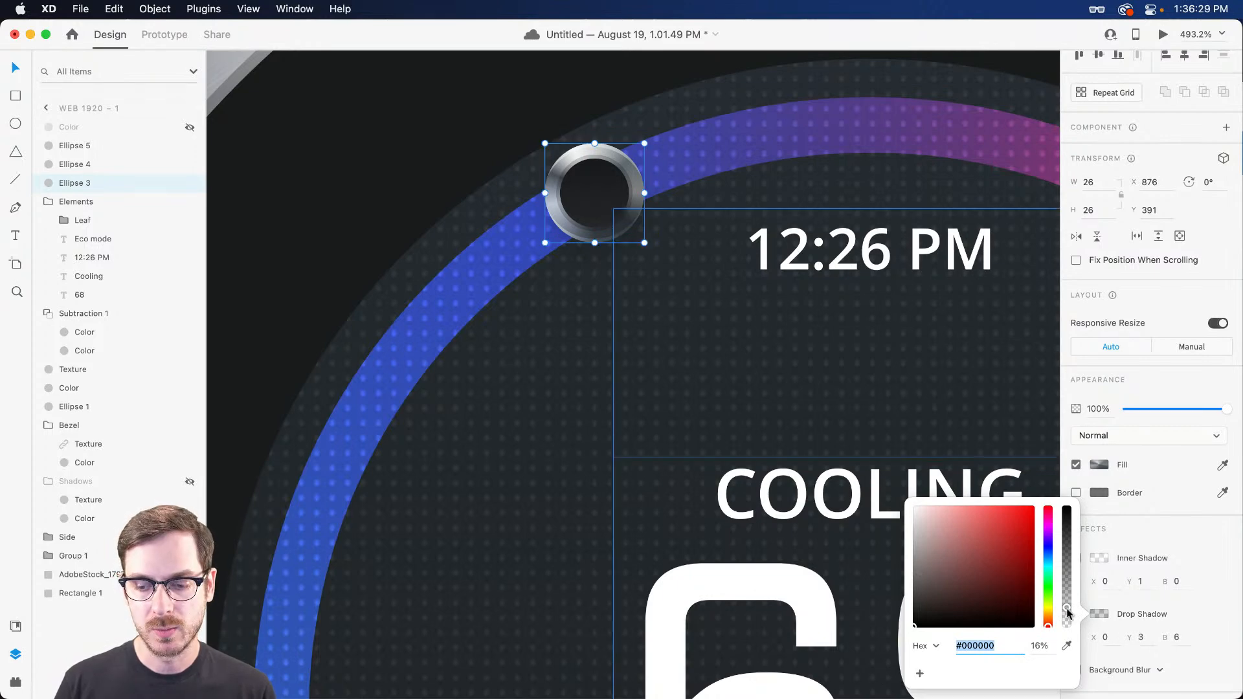
left_click_drag(1067, 609, 1067, 586)
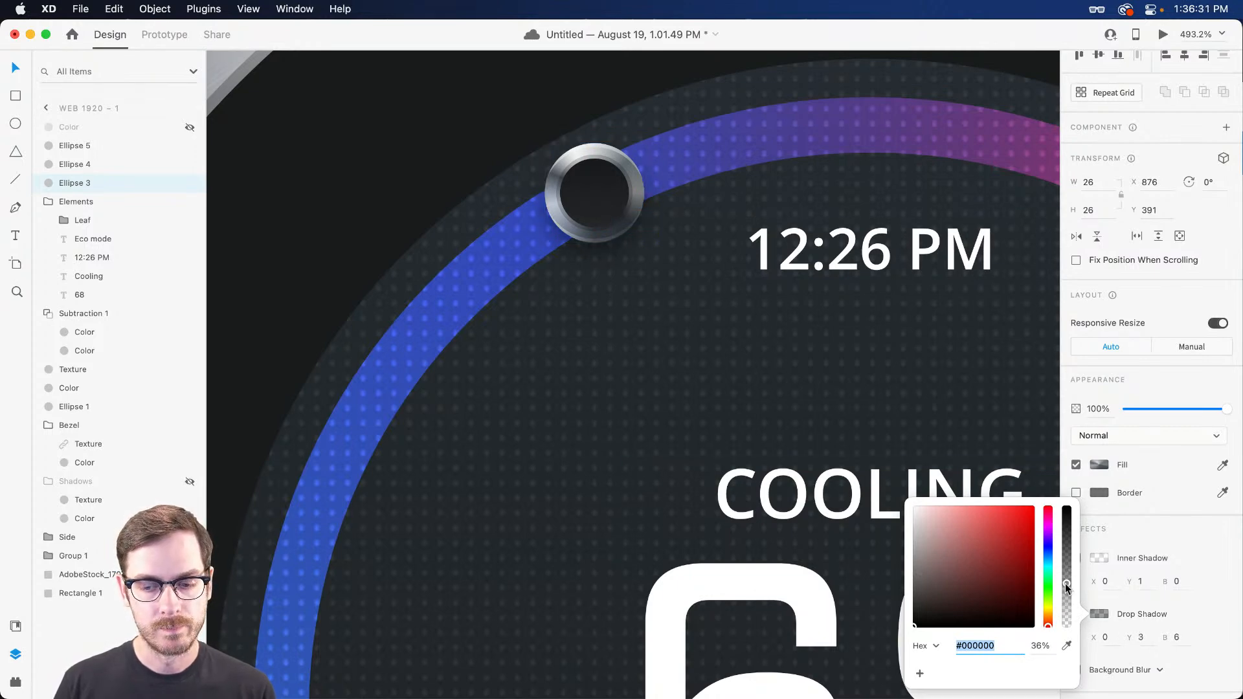
Set the base knob's drop shadow to blur 4 and lower its opacity to 22%.
left_click(1131, 641)
key("Up")
key("Up")
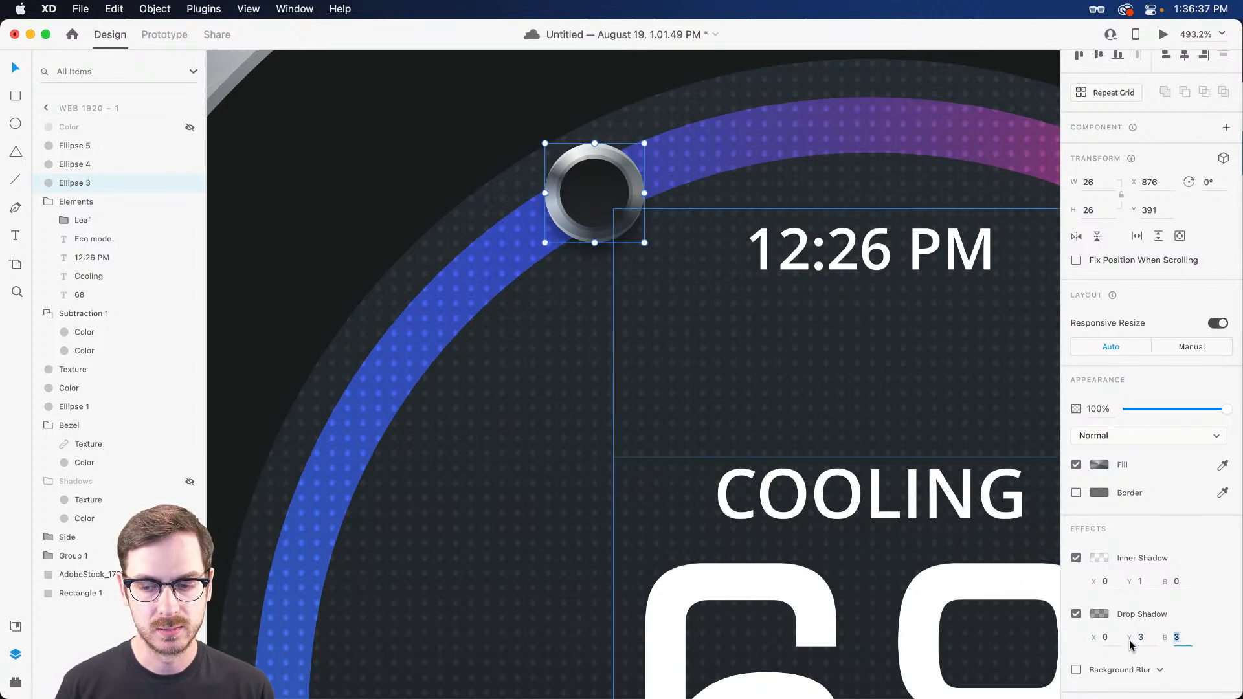
key("Up")
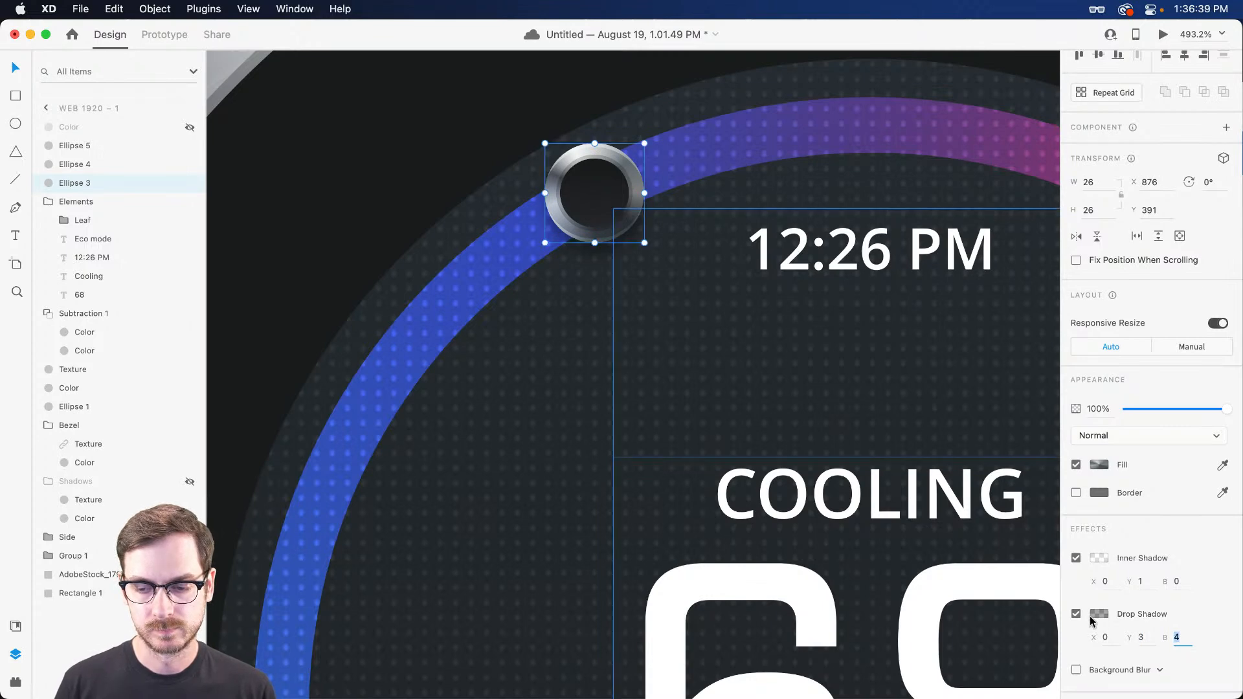
left_click(1099, 613)
left_click_drag(1067, 591, 1067, 603)
scroll(606, 297, "down", 5)
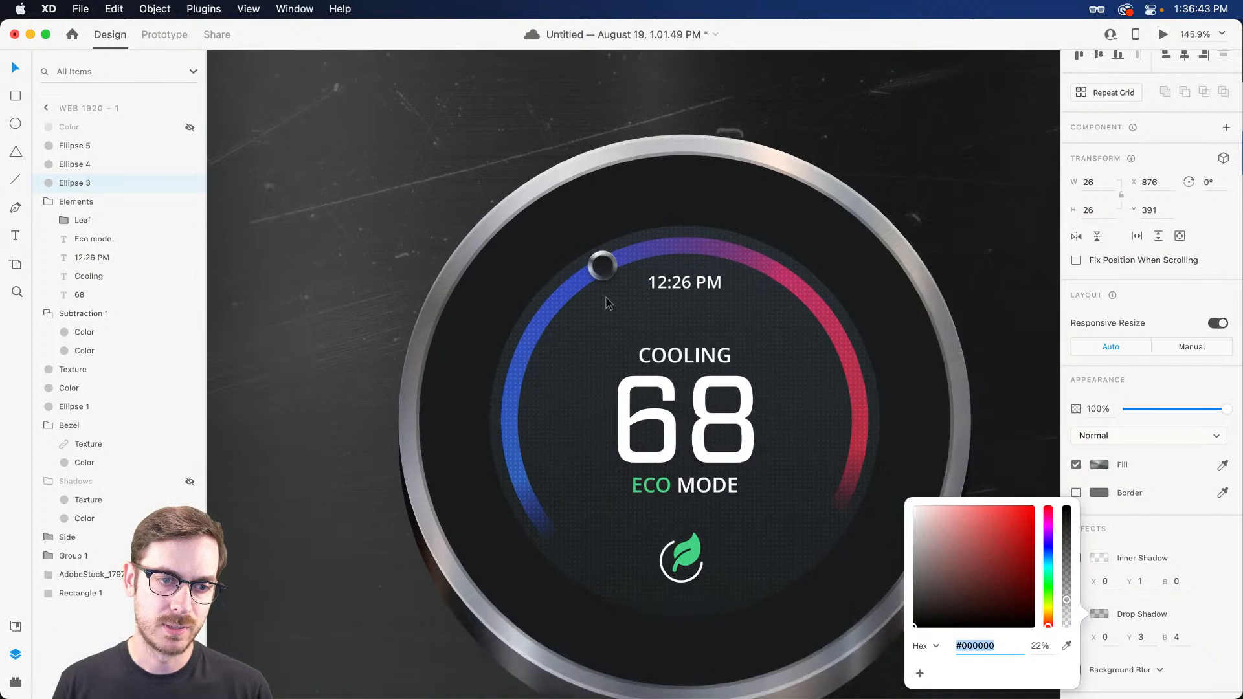
Examine the knob's layers and edges up close, and check the whole thermostat in the prototype preview.
scroll(606, 298, "up", 6)
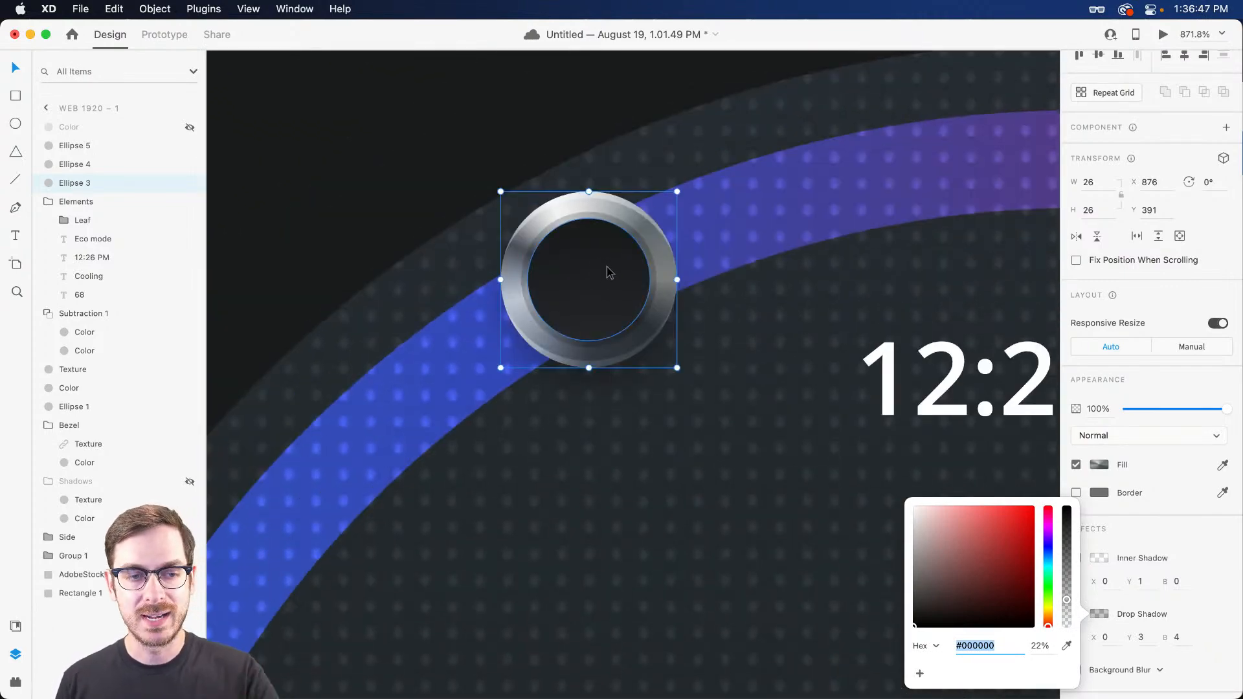
left_click(626, 261)
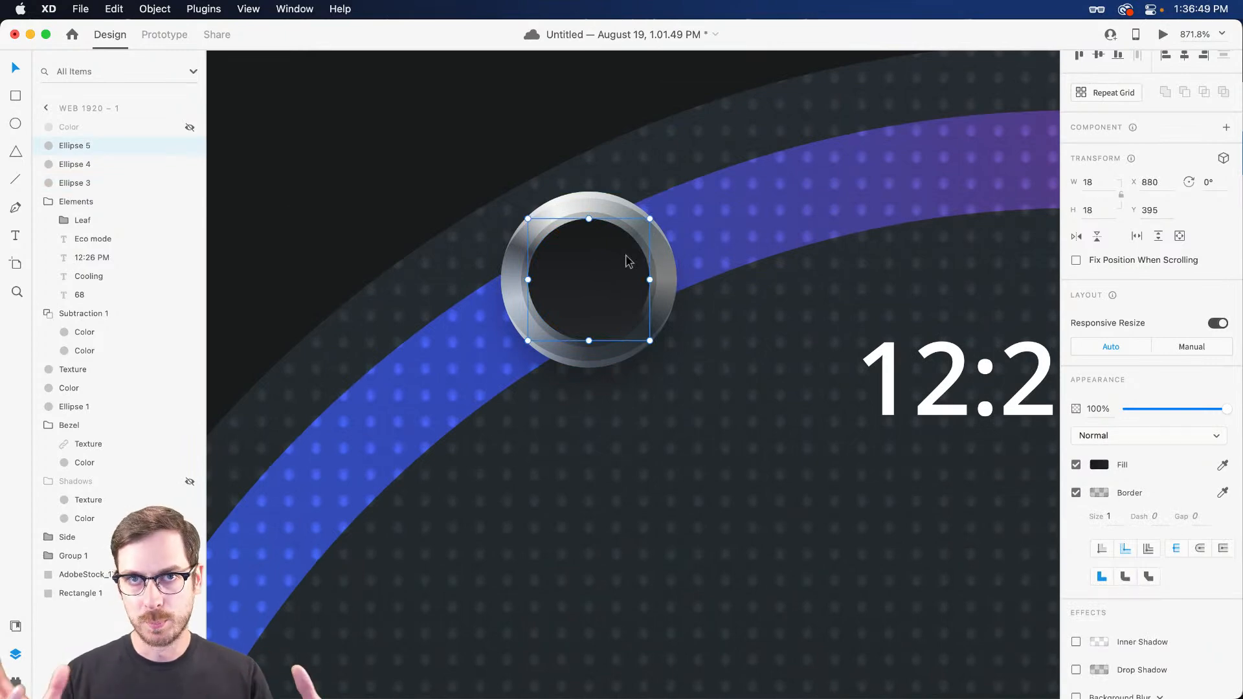
left_click(726, 262)
scroll(646, 281, "up", 3)
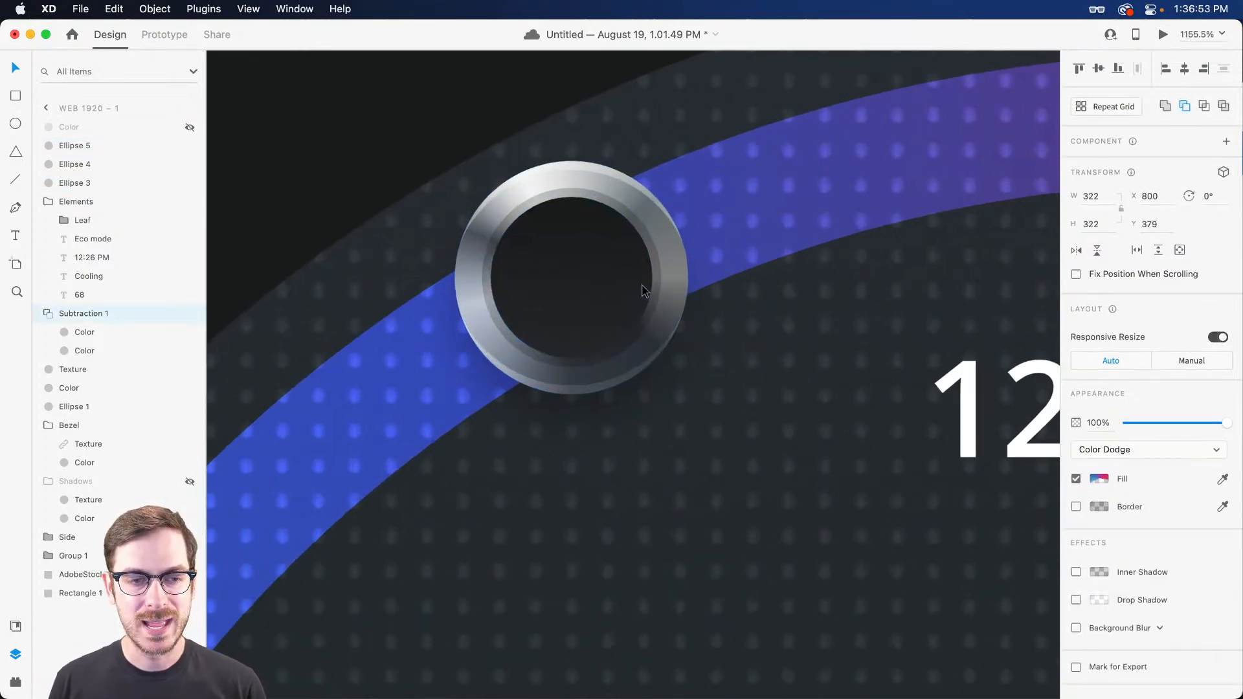
scroll(487, 205, "up", 1)
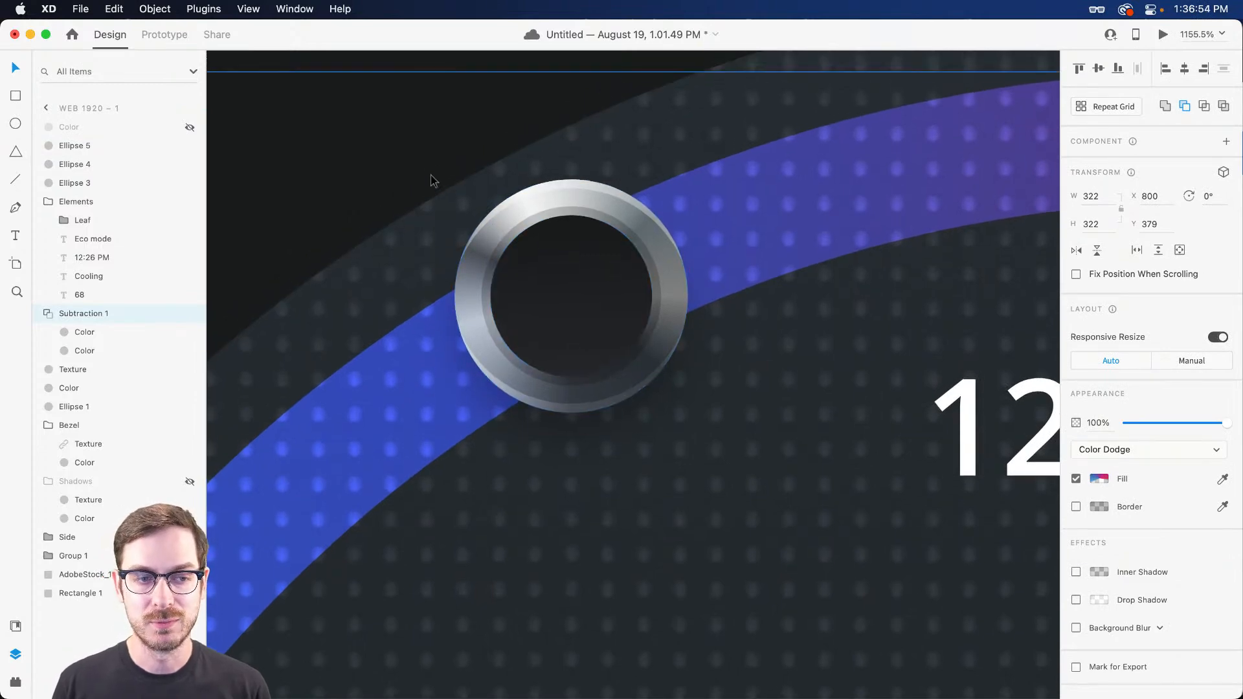
left_click(594, 408)
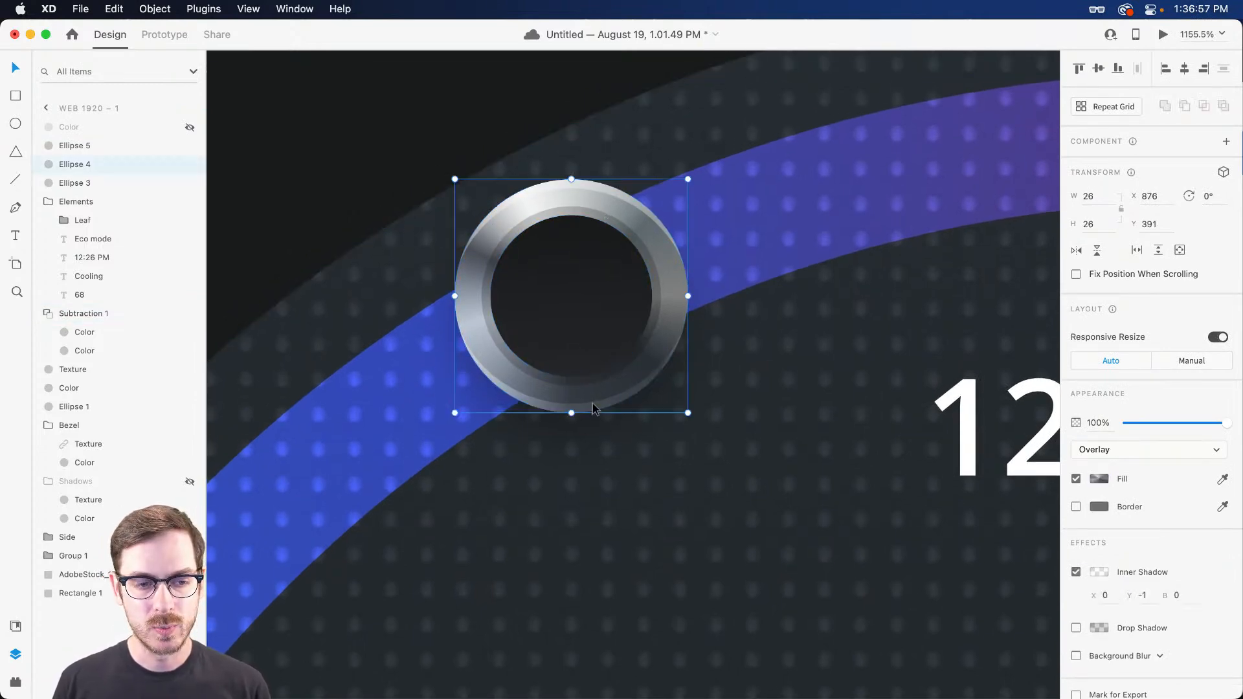
left_click(96, 186)
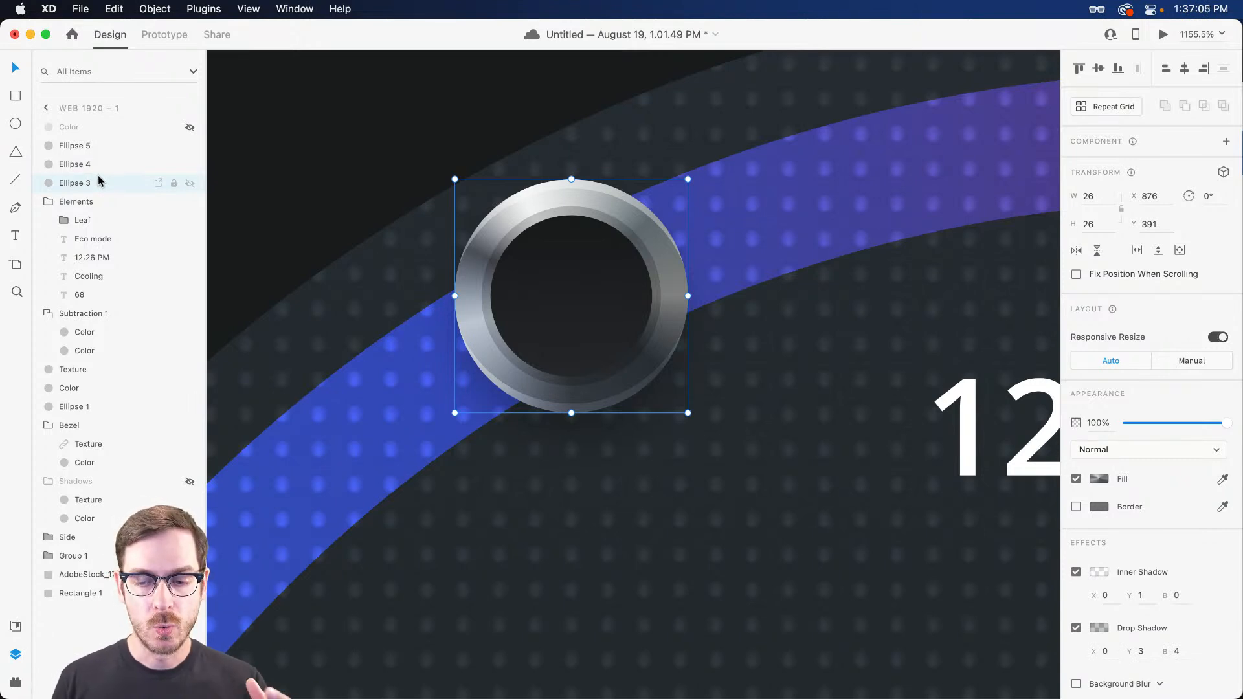
left_click(1165, 35)
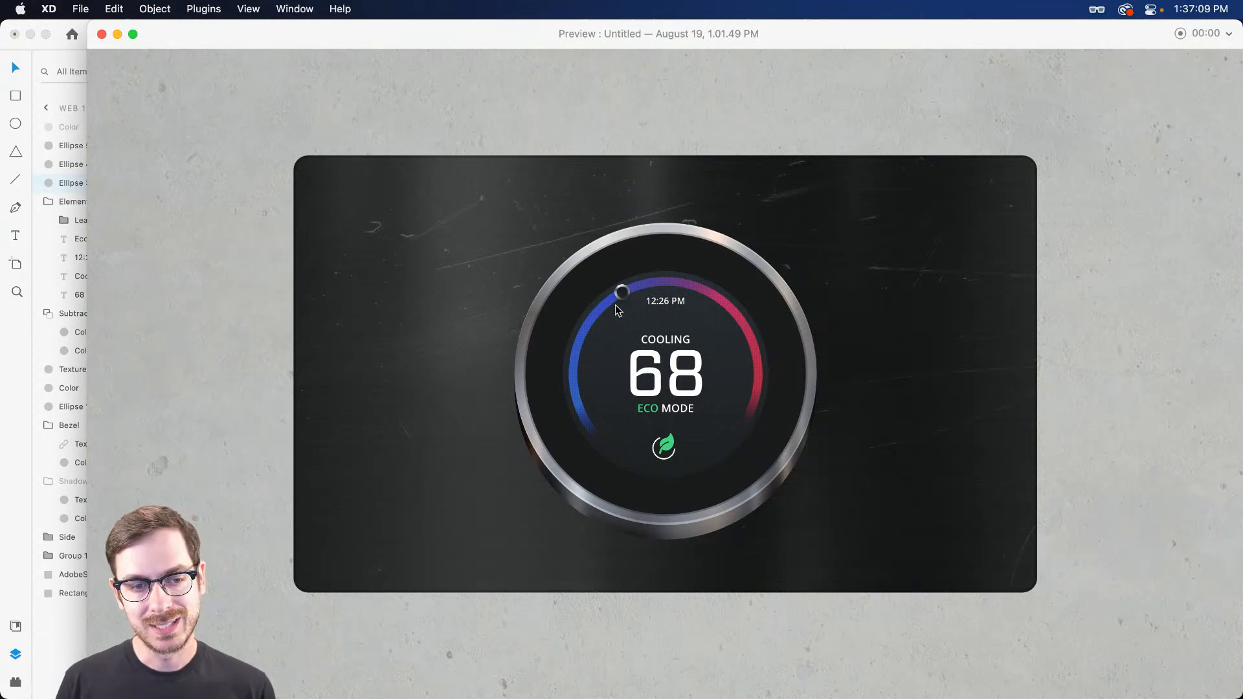
key("super+w")
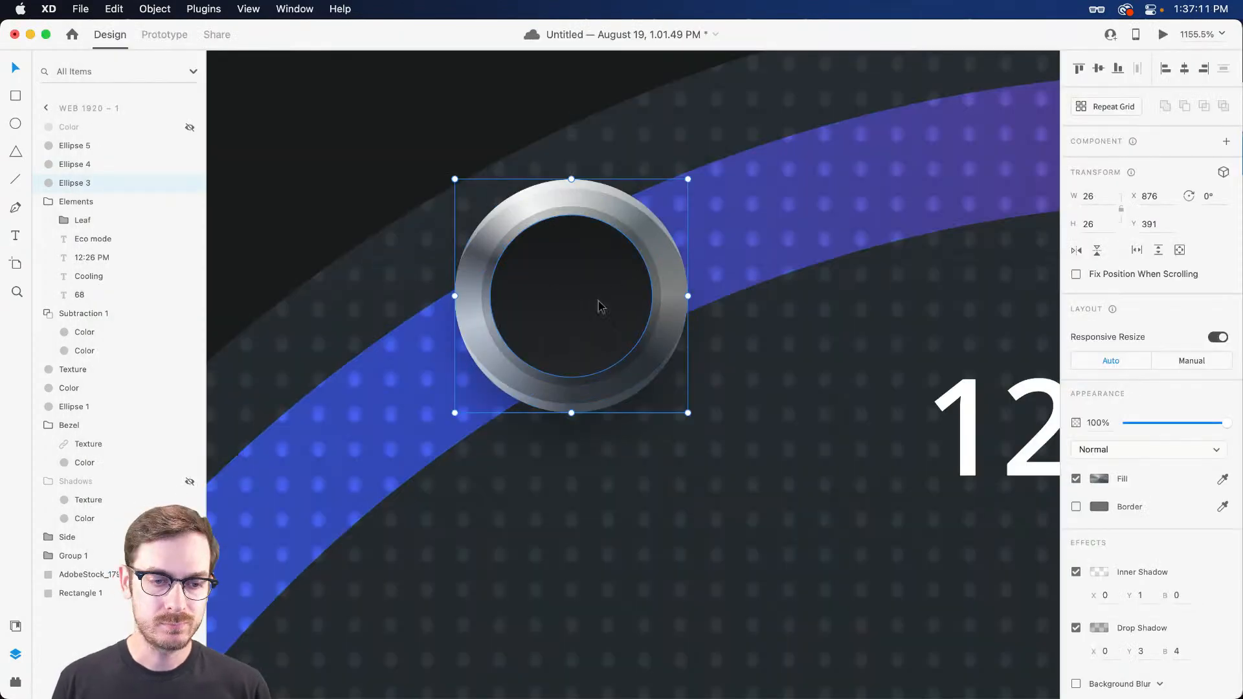
Change the inner shadow colour of the Overlay circle, Ellipse 4, to black #000000 at 35% opacity.
left_click(90, 167)
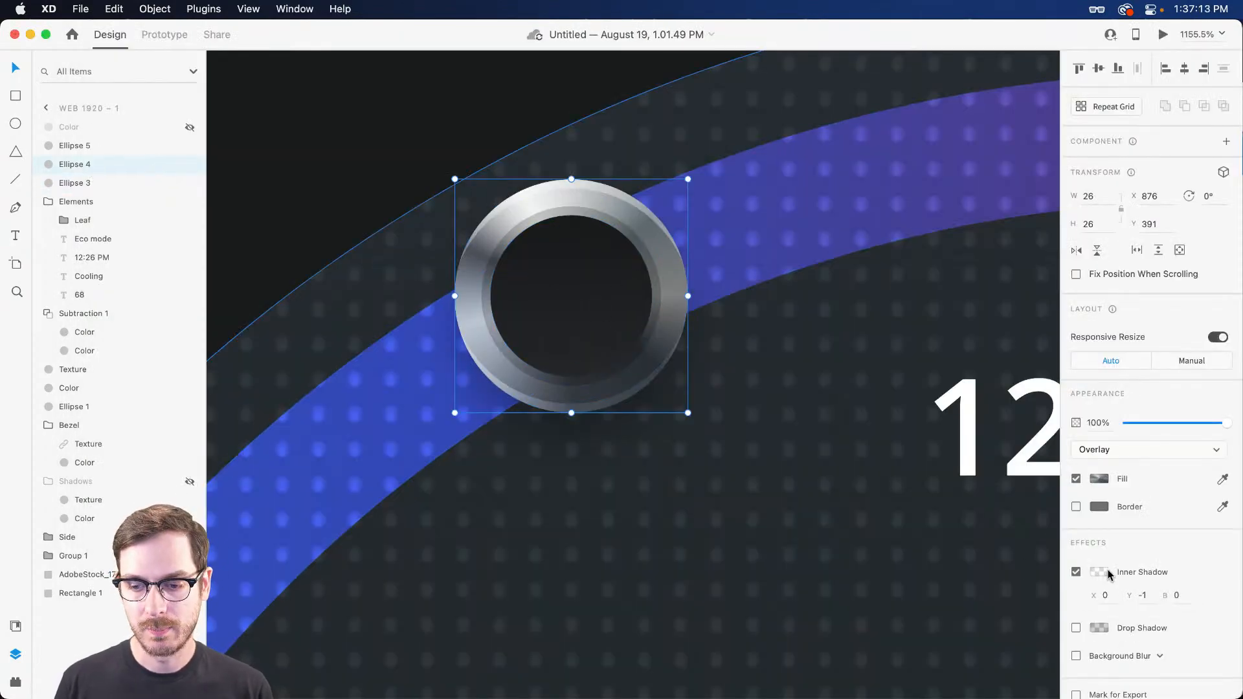
left_click(1100, 573)
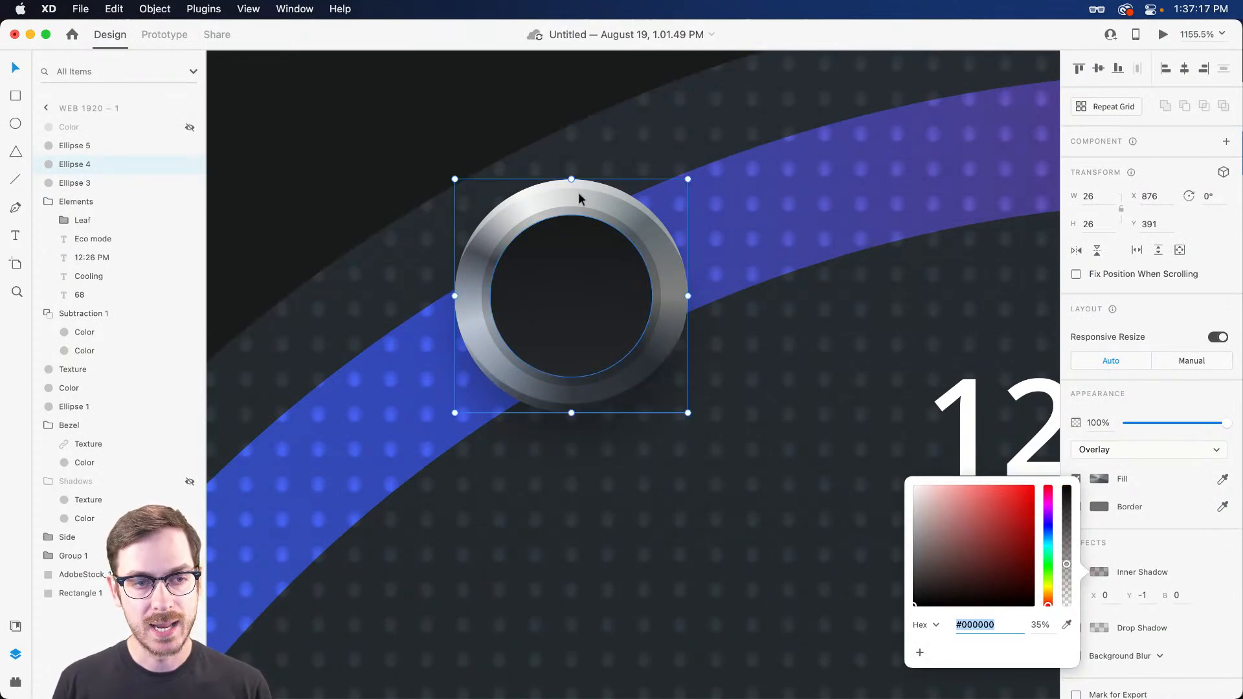
left_click(133, 186)
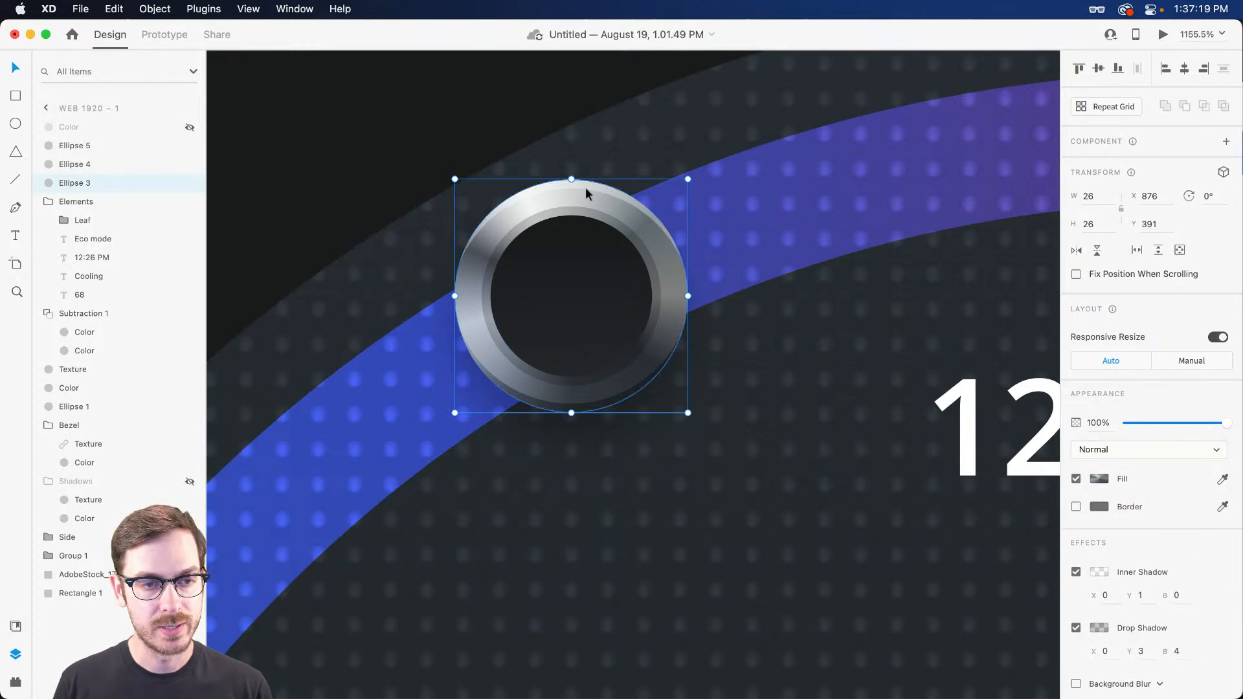
Try a white #FFFFFF border at 19% opacity on the inner circle, Ellipse 5, and turn its border off.
left_click(580, 309)
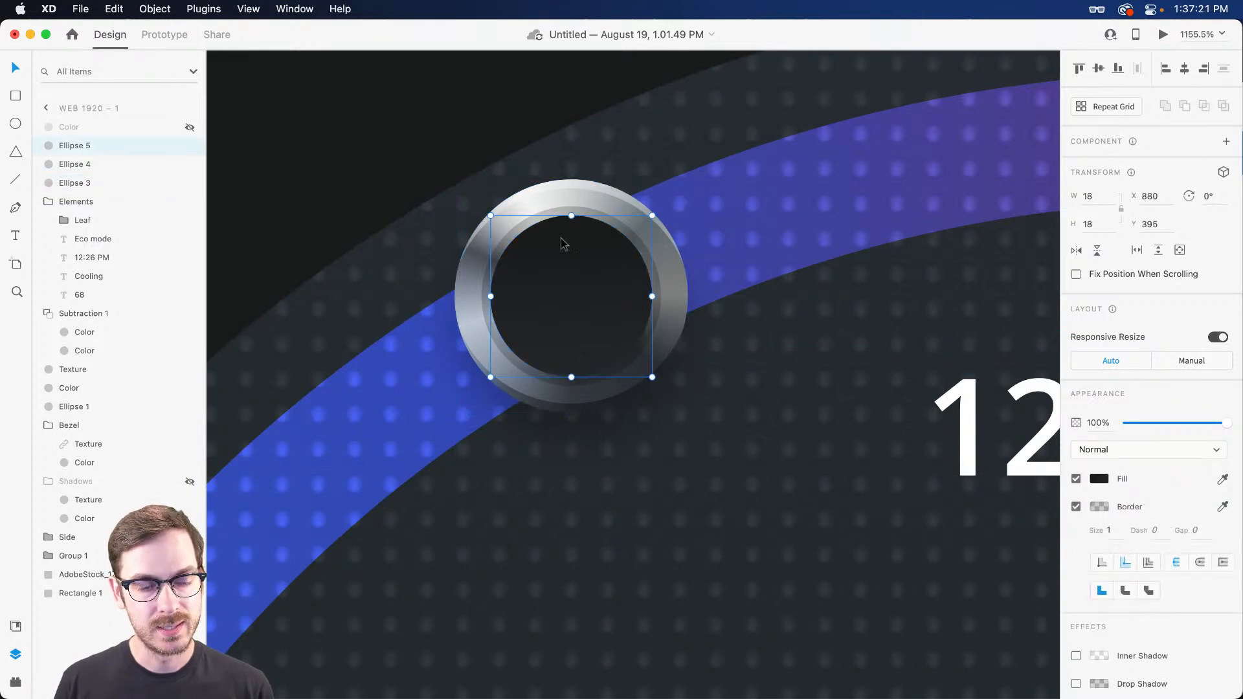
left_click(1076, 507)
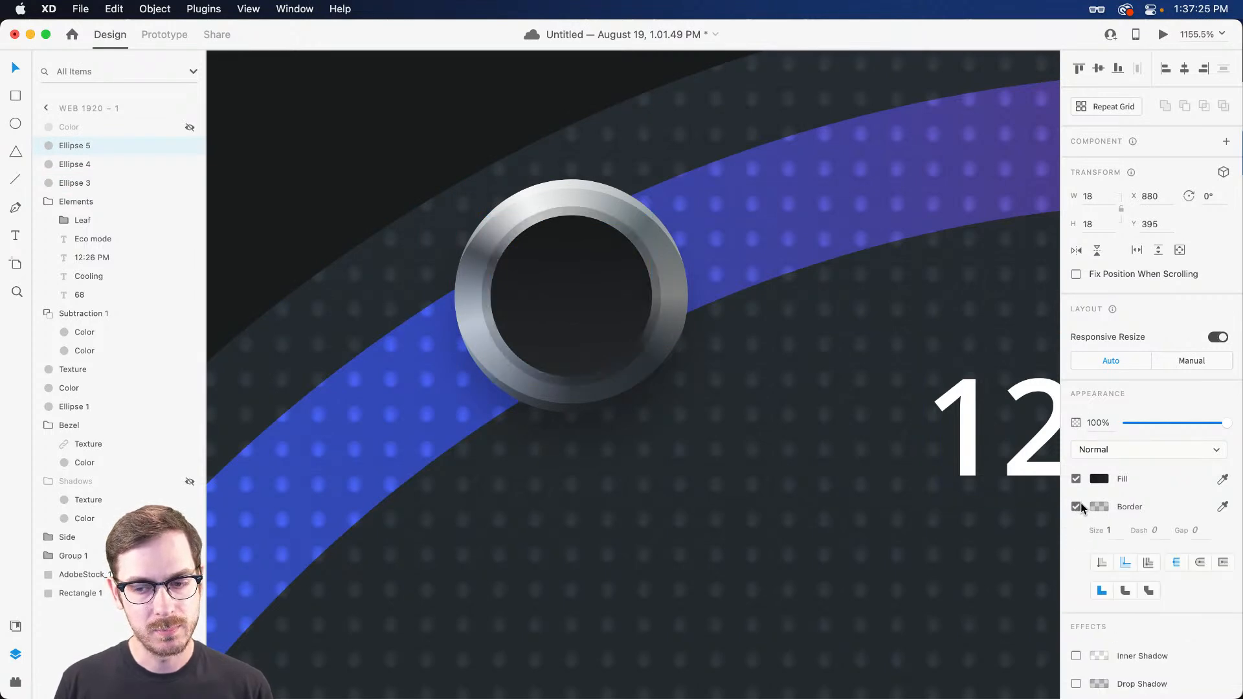
left_click(1099, 507)
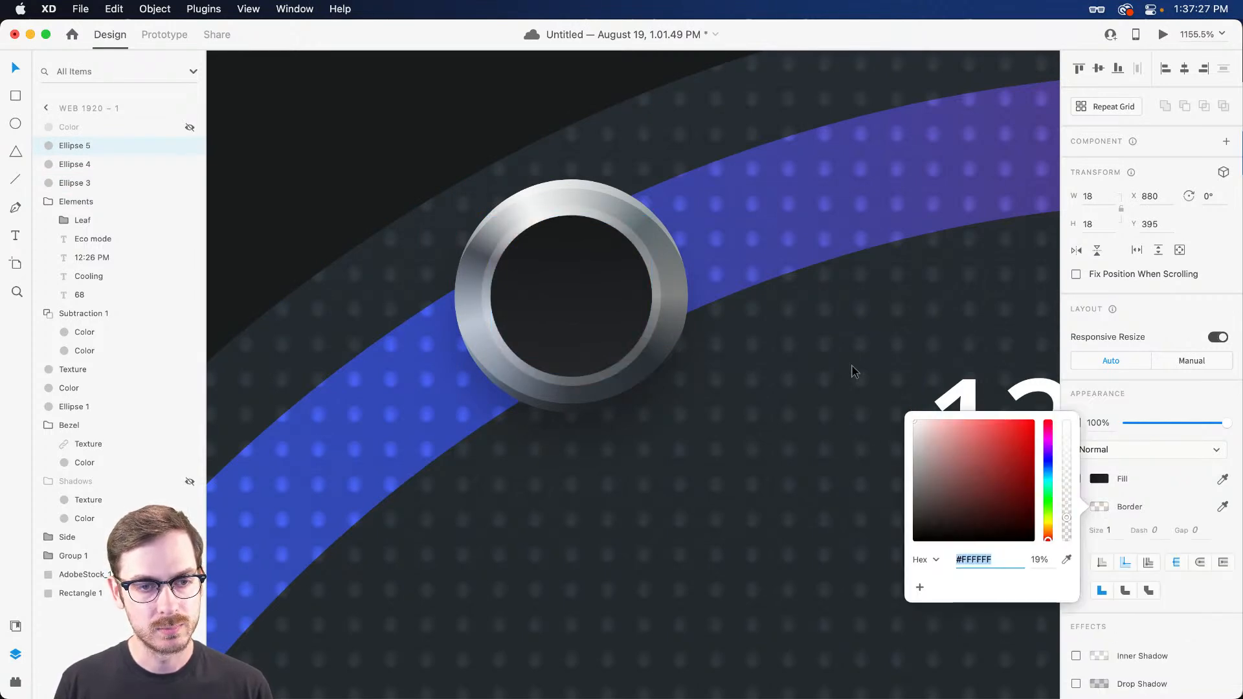
left_click(1088, 538)
left_click(1076, 507)
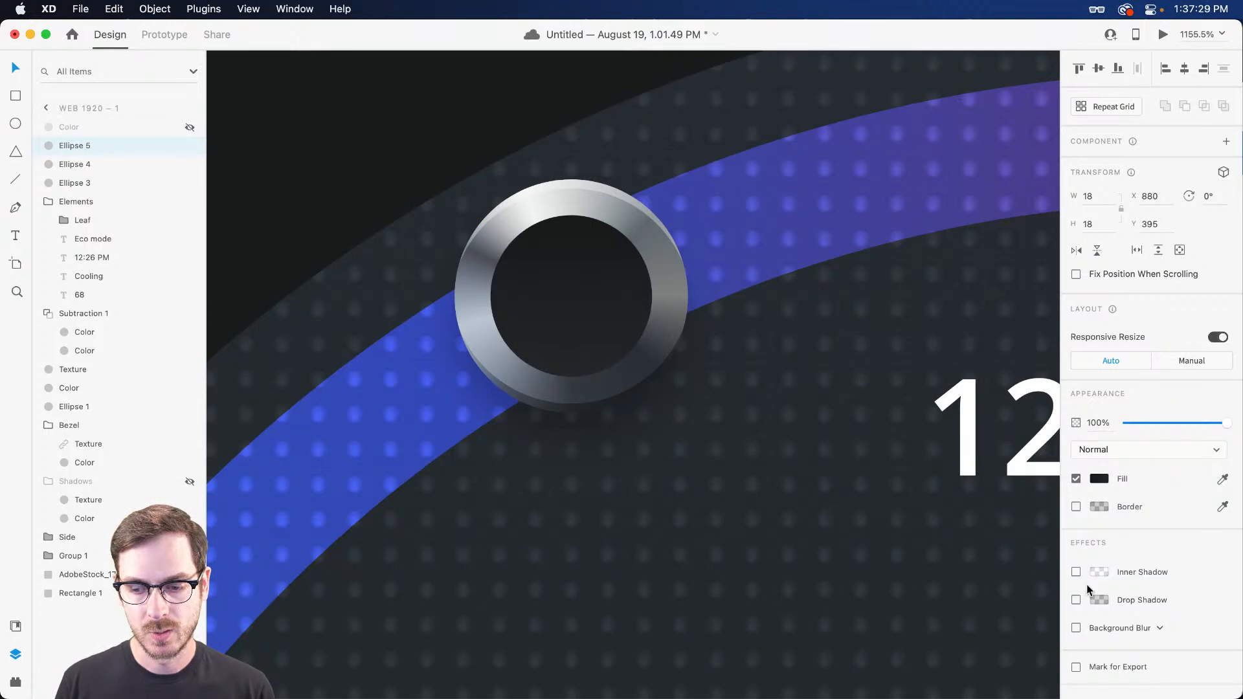
Give the inner circle a white #FFFFFF drop shadow at 16% opacity with Y 1 and blur 0.
left_click(1092, 576)
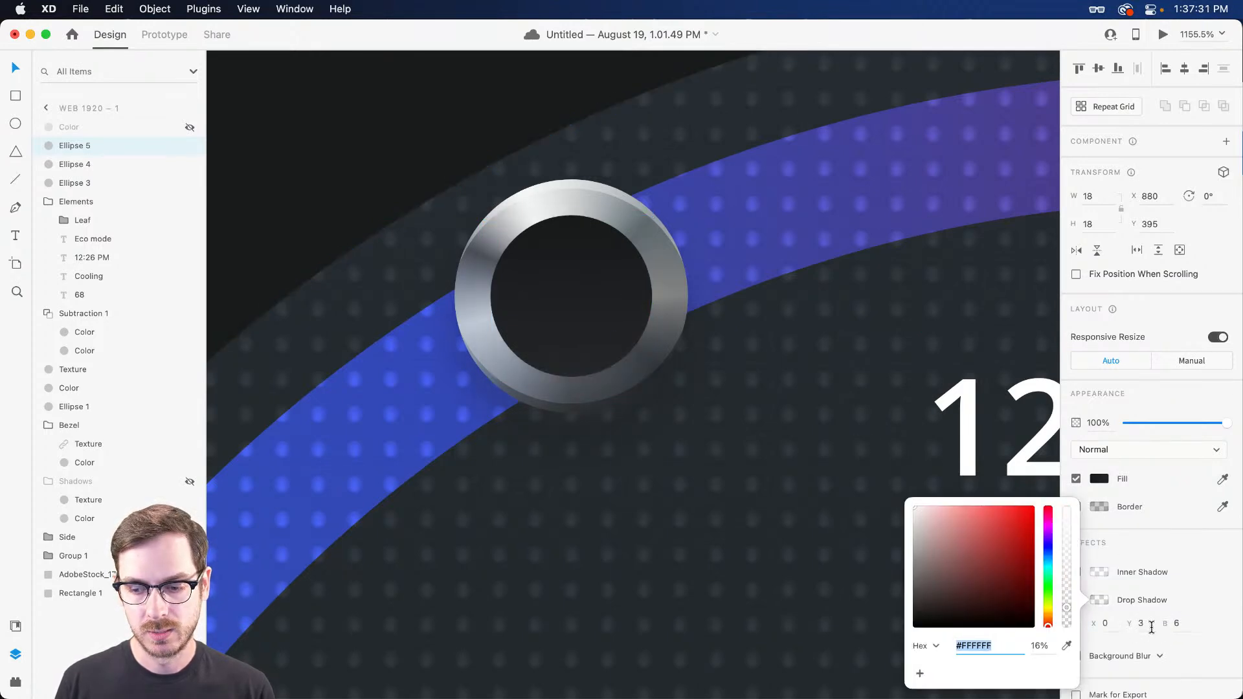
left_click(1178, 624)
type("0")
key("Return")
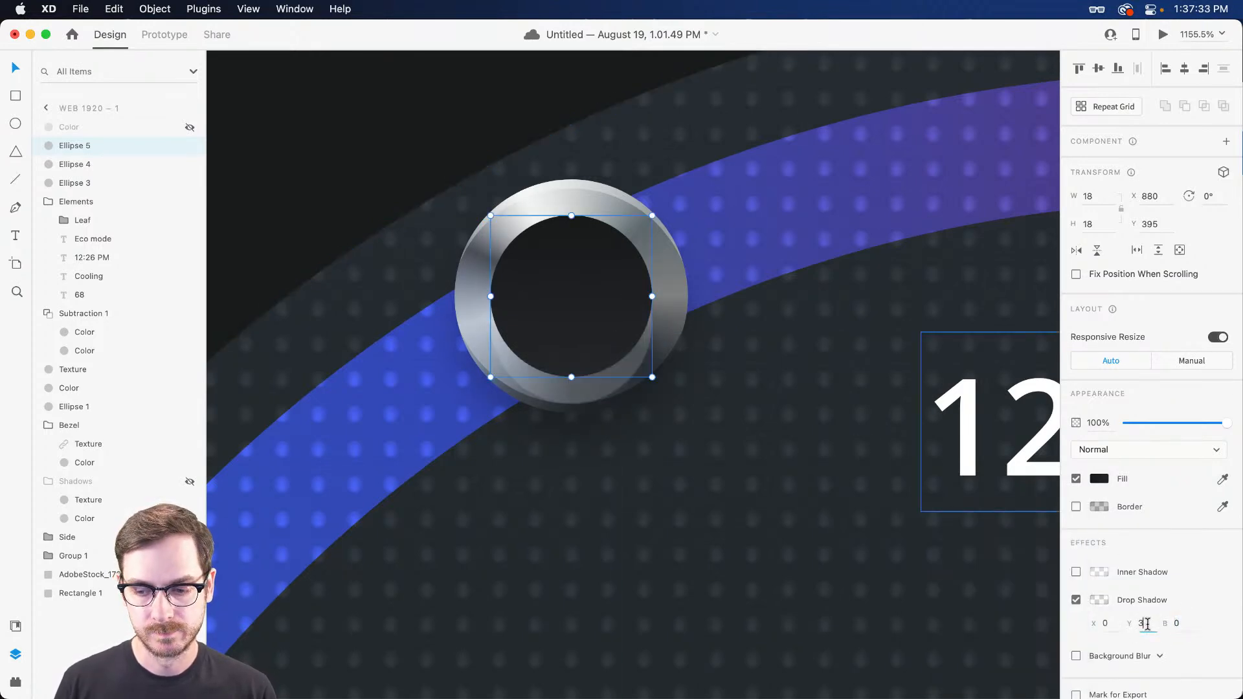
type("1")
key("Return")
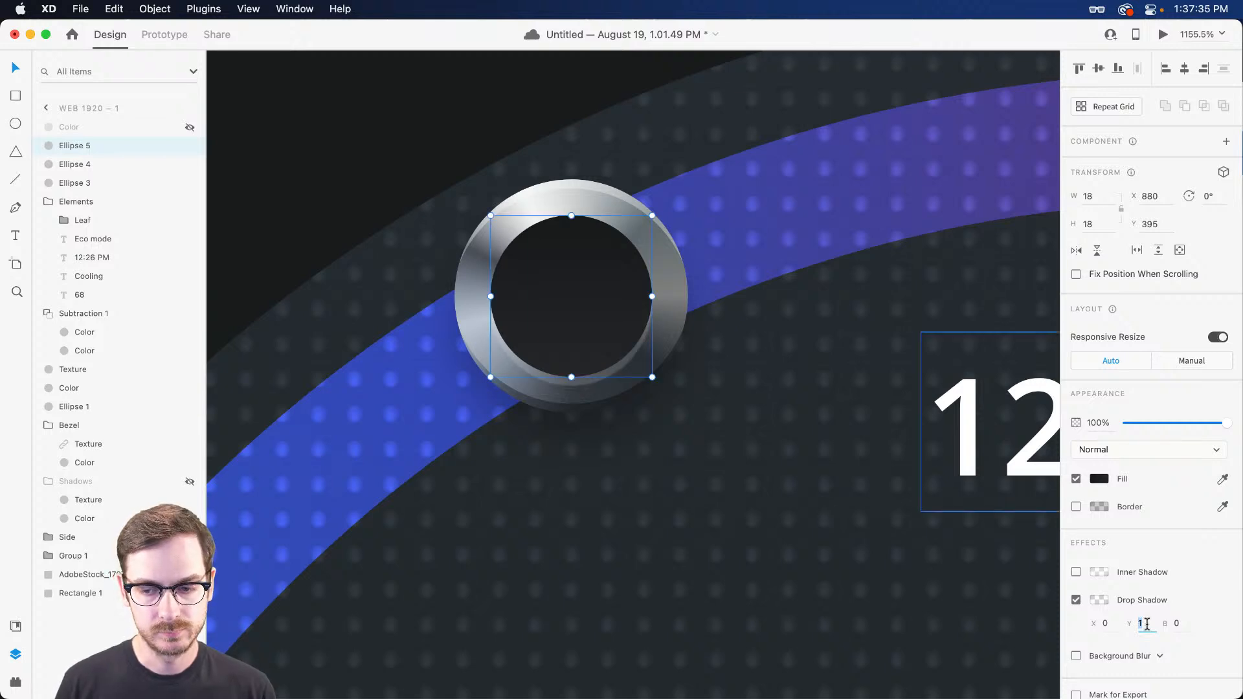
Try the inner circle's white drop shadow at 7% opacity and compare the circle with its border on and off.
left_click(1103, 602)
left_click_drag(1067, 614, 1068, 624)
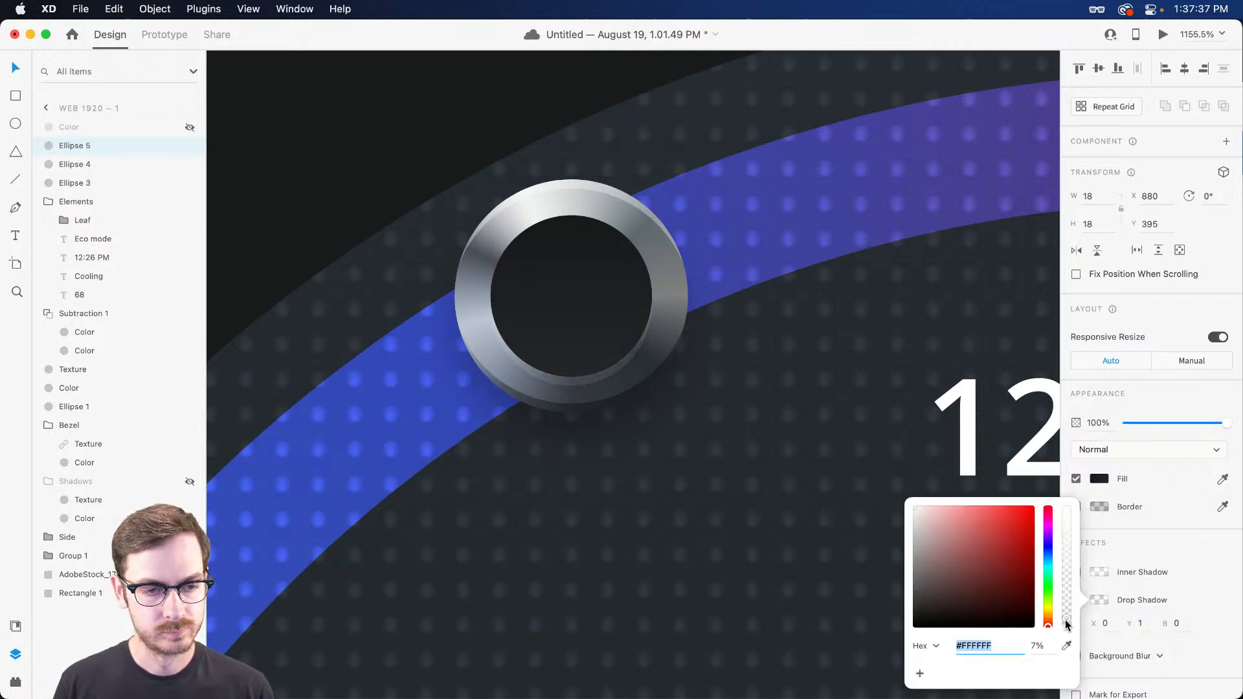
left_click(1076, 507)
left_click(1076, 507)
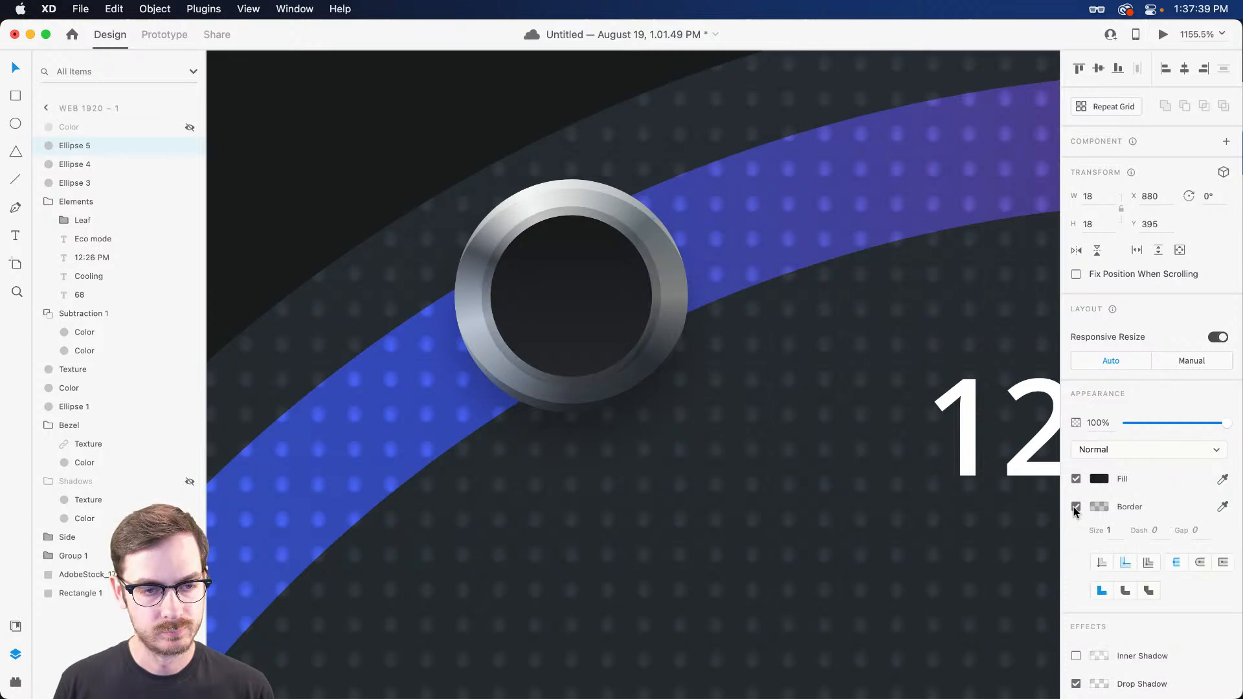
left_click(1076, 507)
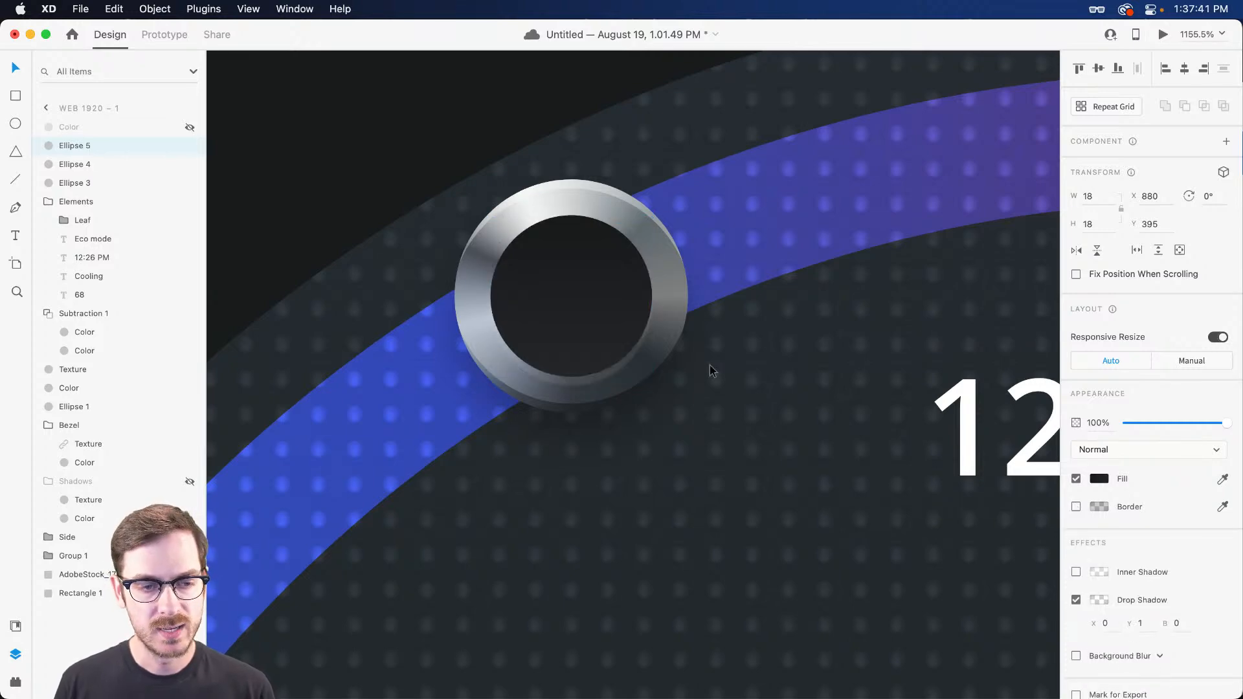
Set the opacity of the inner circle's white drop shadow to 22% and check the knob up close and from afar.
scroll(711, 367, "down", 5)
scroll(711, 367, "down", 5)
scroll(745, 389, "up", 4)
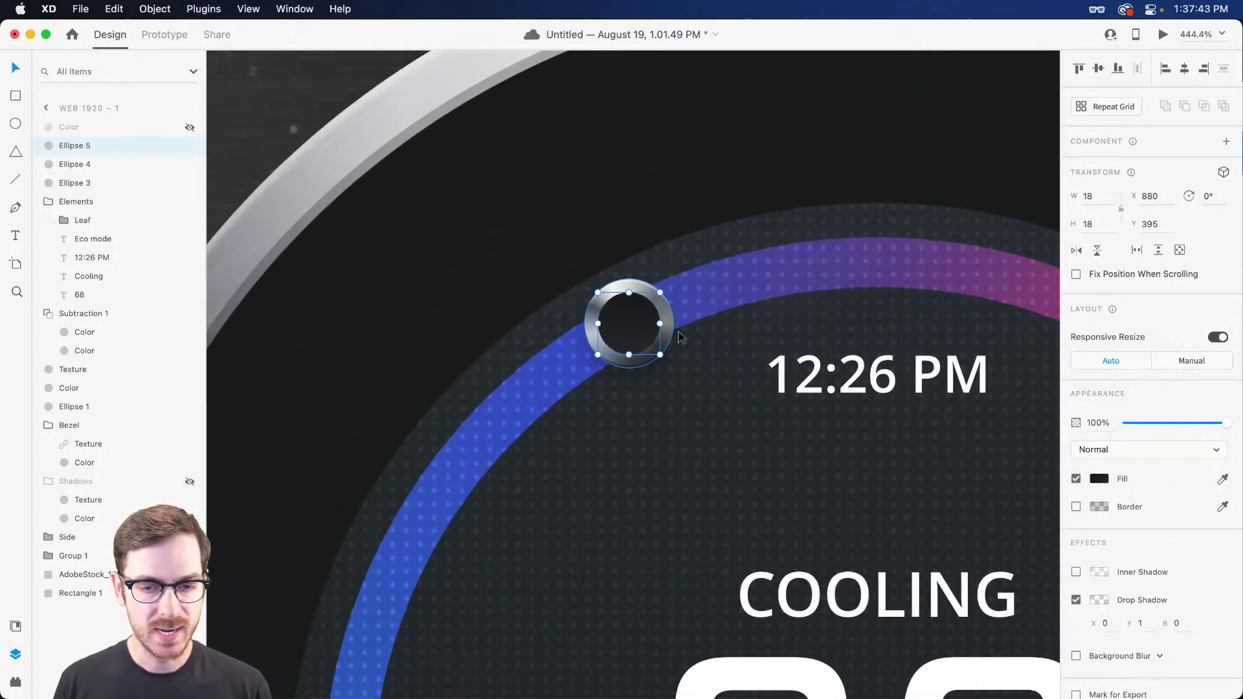
left_click(1101, 600)
mouse_move(1069, 599)
left_mouse_down()
mouse_move(1067, 619)
mouse_move(1067, 601)
left_mouse_up()
scroll(653, 347, "up", 8)
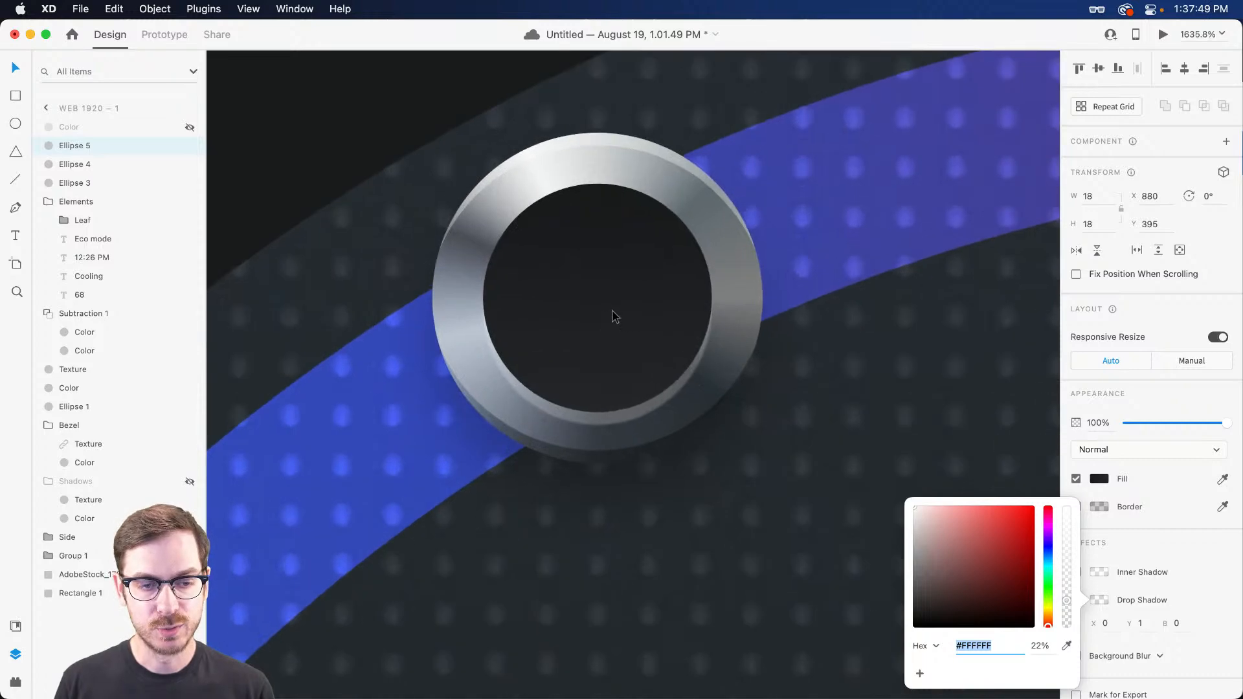
scroll(612, 329, "down", 9)
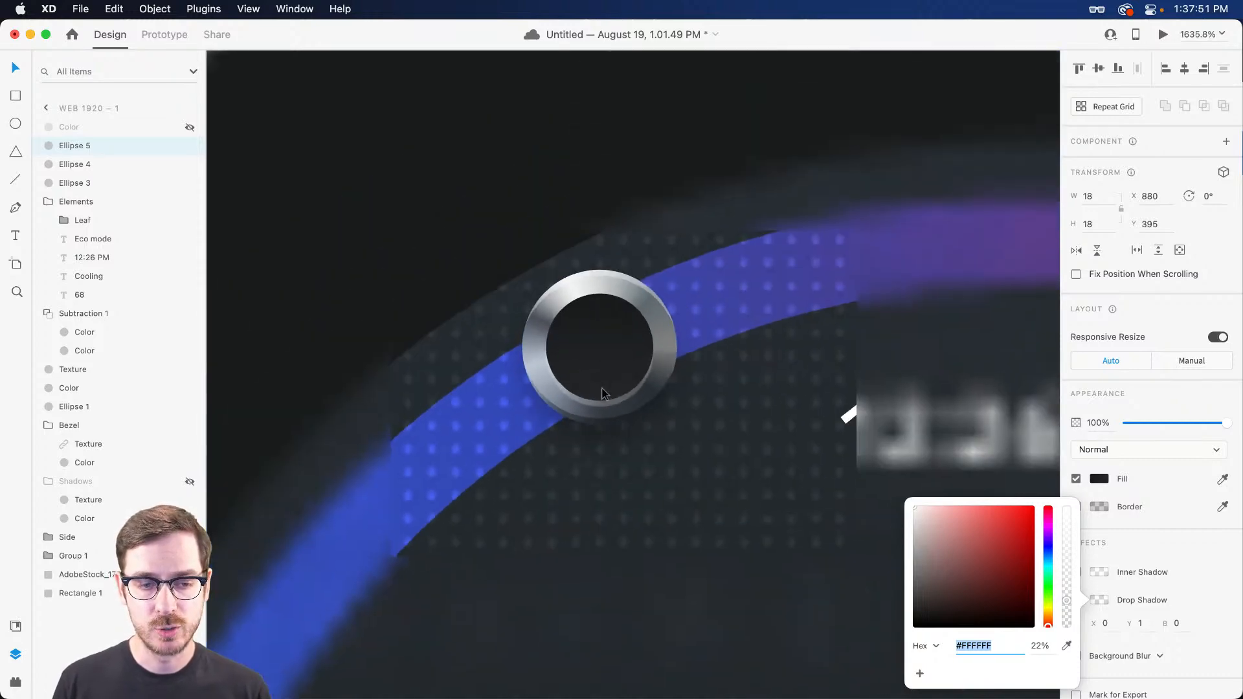
scroll(727, 427, "down", 6)
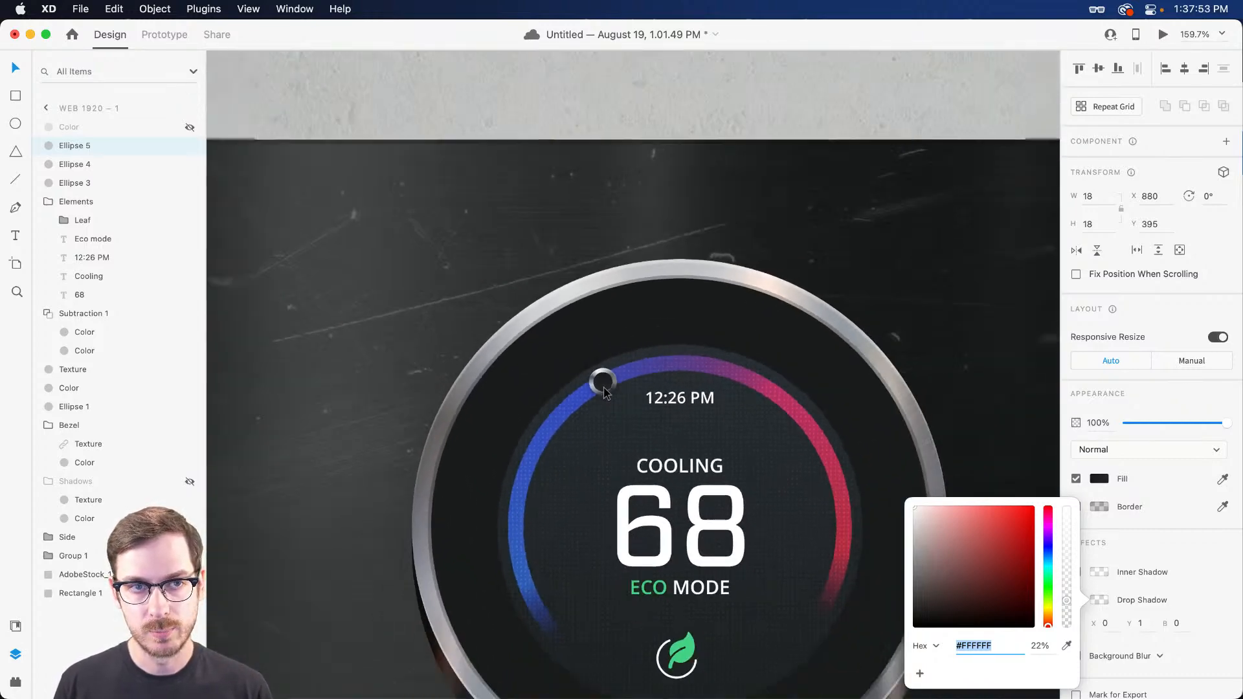
left_click(738, 361)
scroll(738, 362, "down", 2)
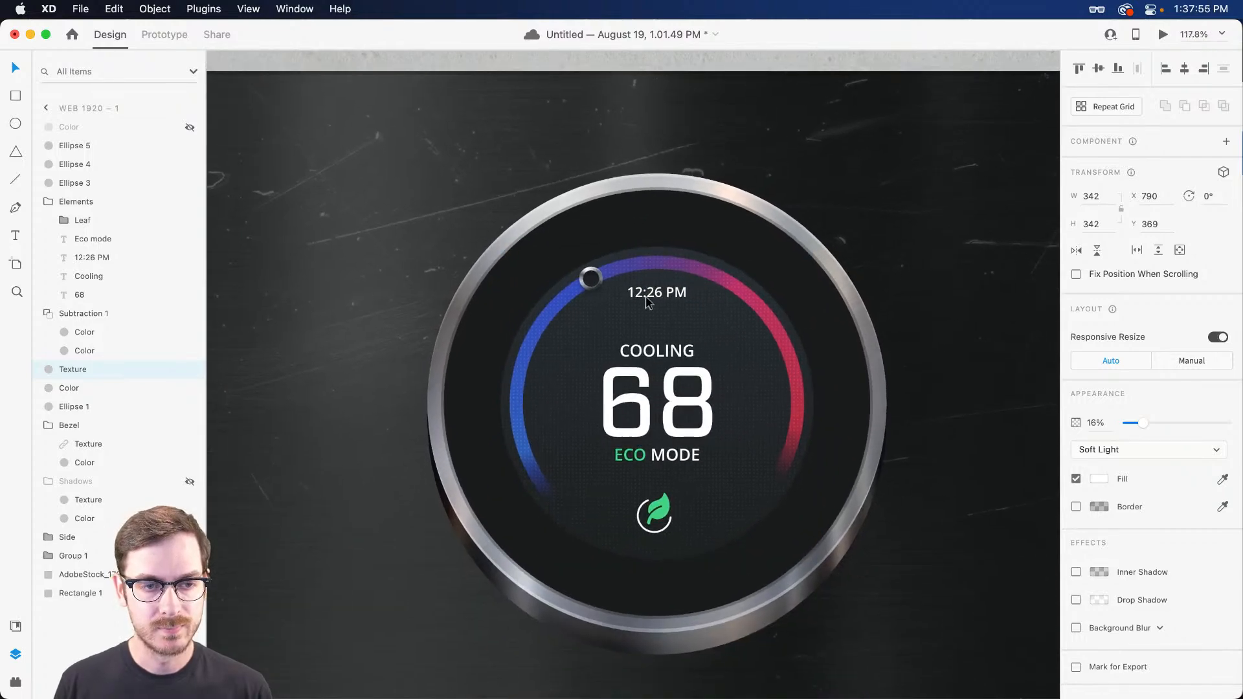
Group the three knob ellipses, Ellipse 3 to Ellipse 5, and name the group Circle.
left_click(594, 283)
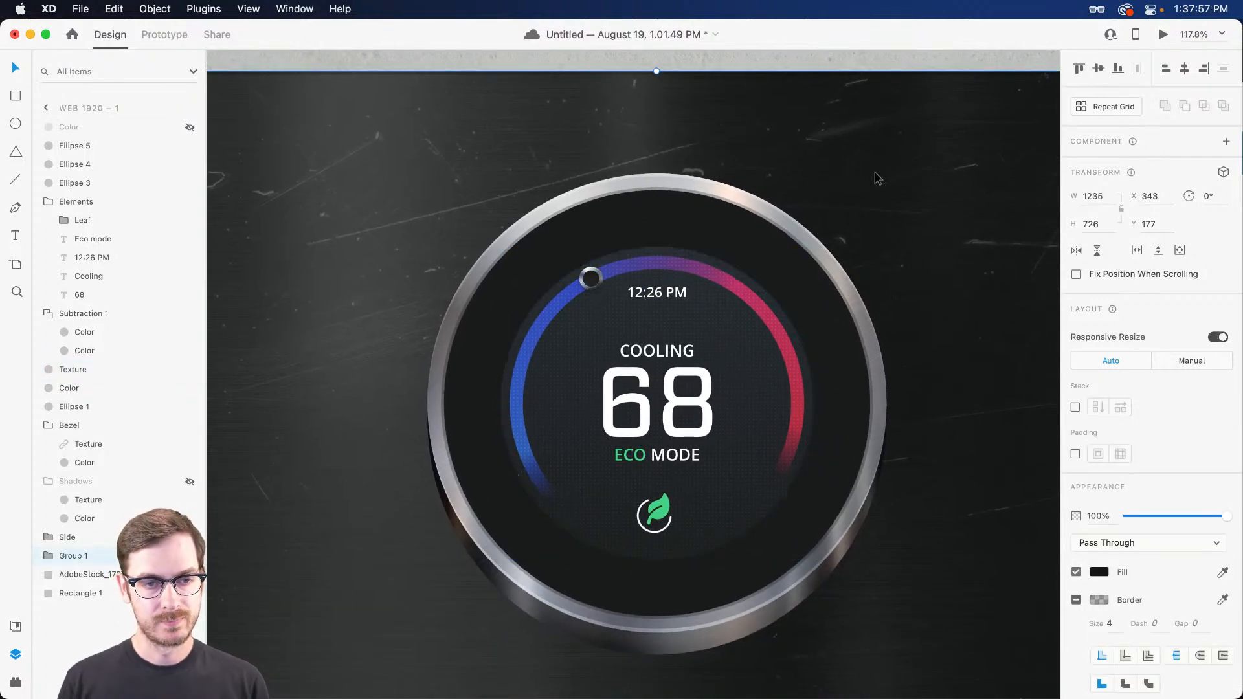
scroll(589, 285, "up", 10)
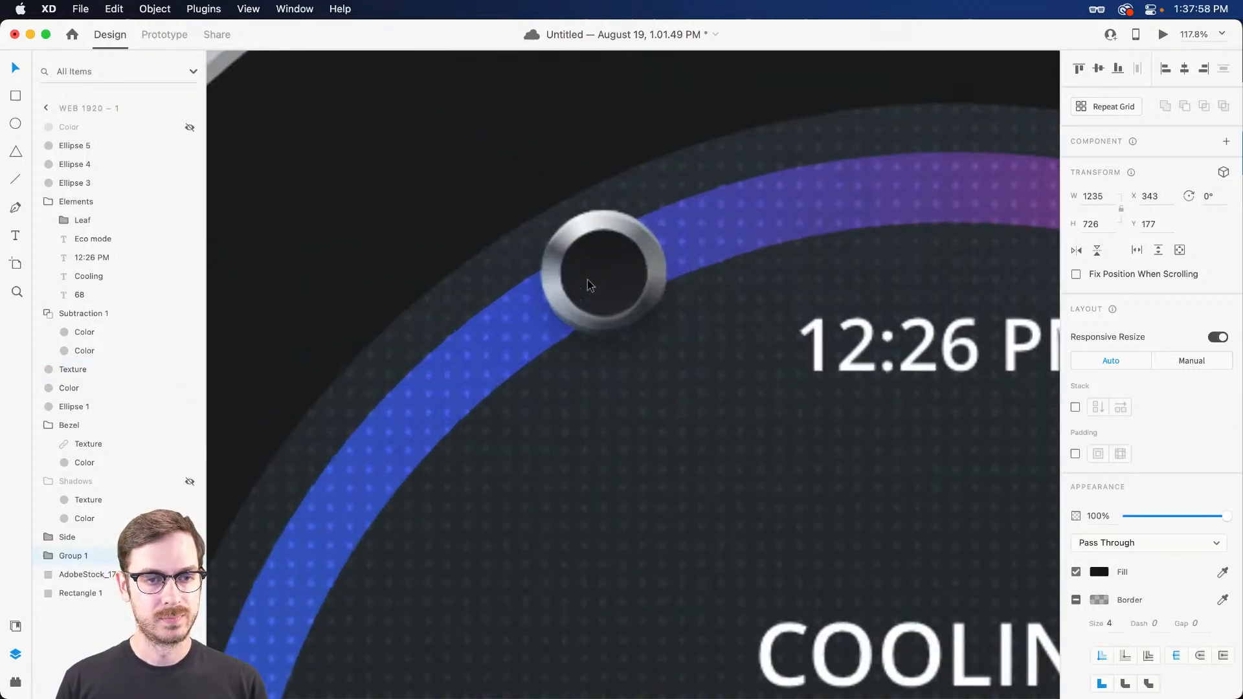
left_click(98, 145)
left_click(95, 182, "shift")
key("super+g")
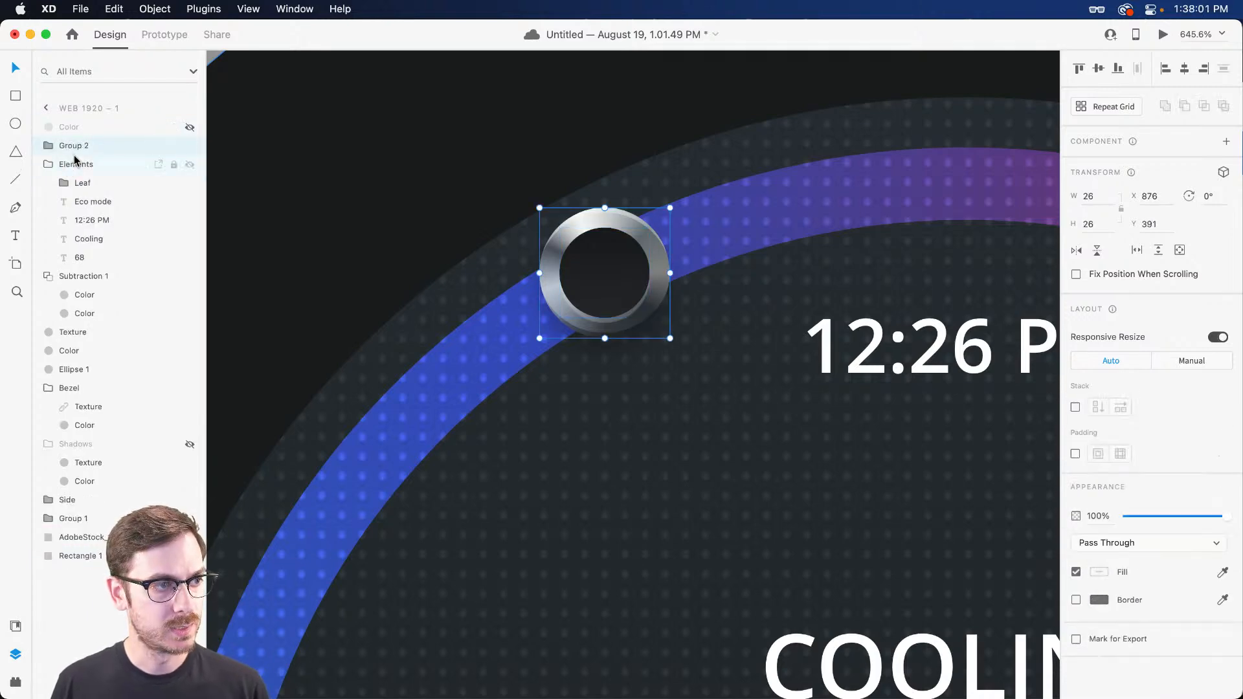
double_click(74, 145)
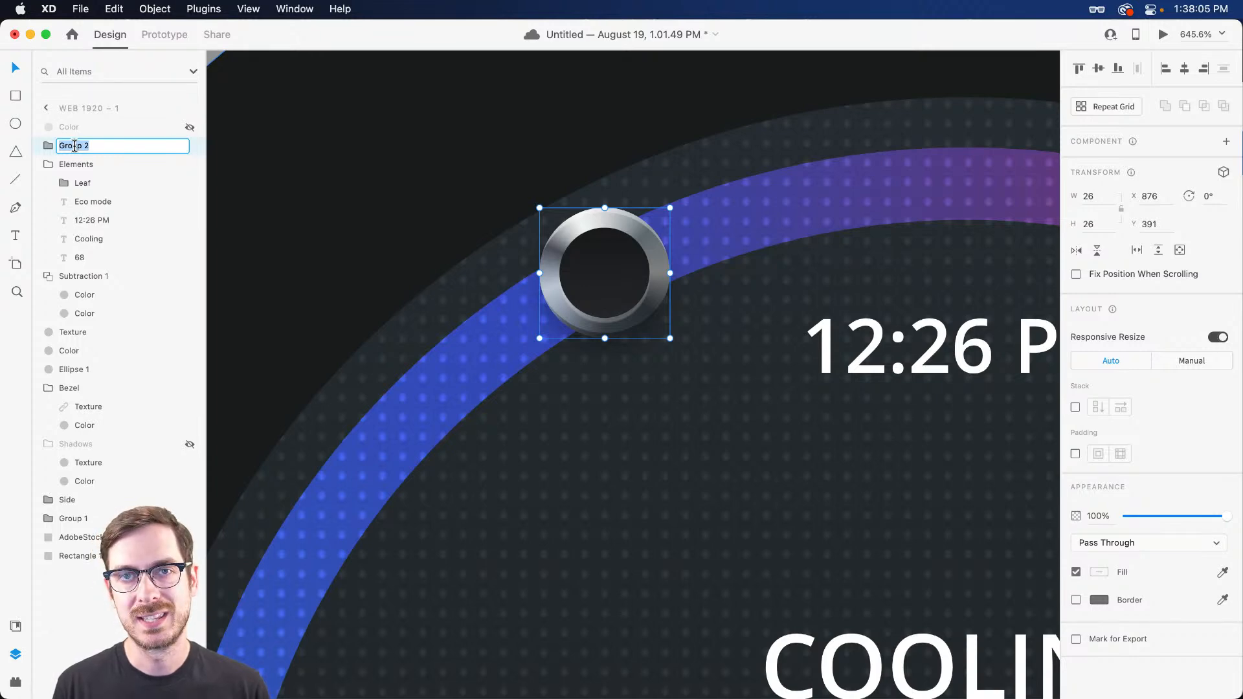
type("C")
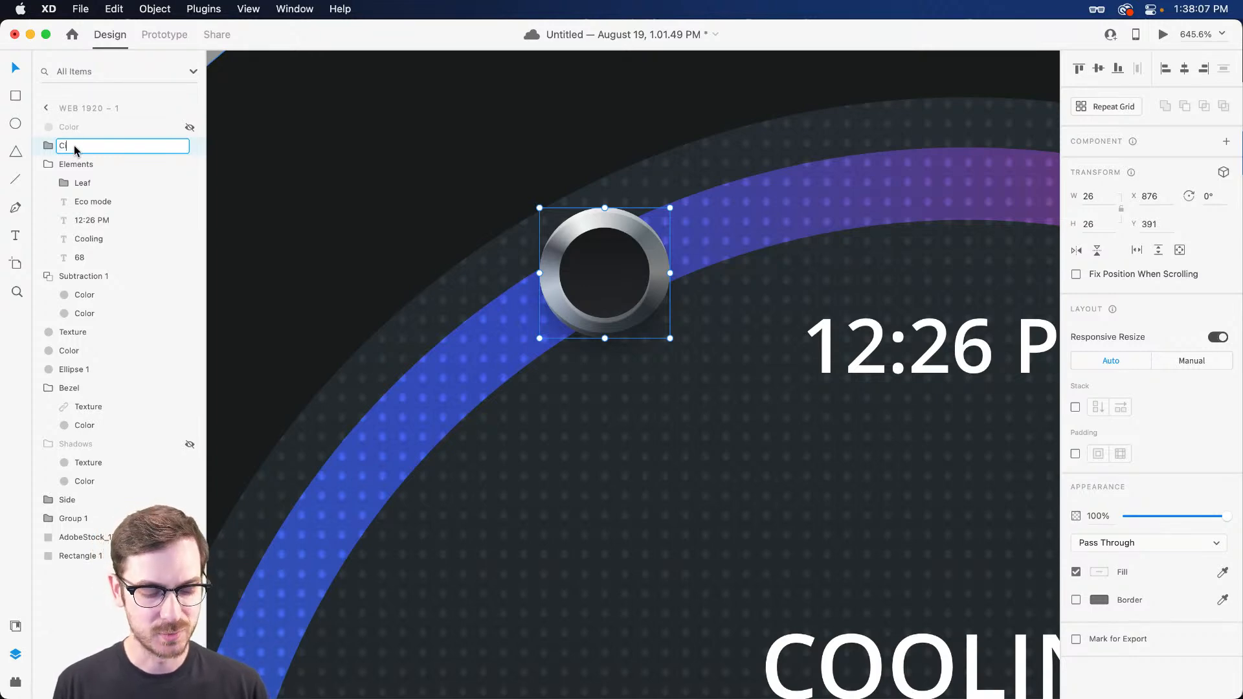
type("ircle")
key("Return")
Delete the hidden Color layer above the Circle group.
scroll(468, 338, "down", 5)
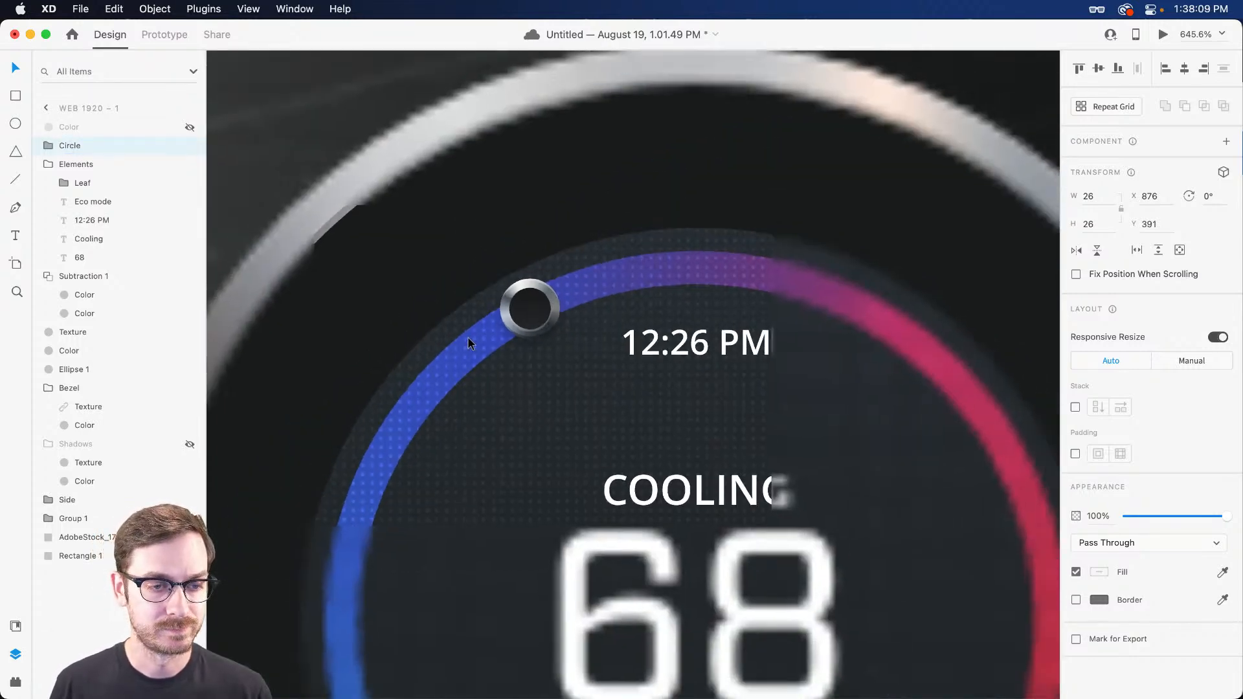
left_click(110, 133)
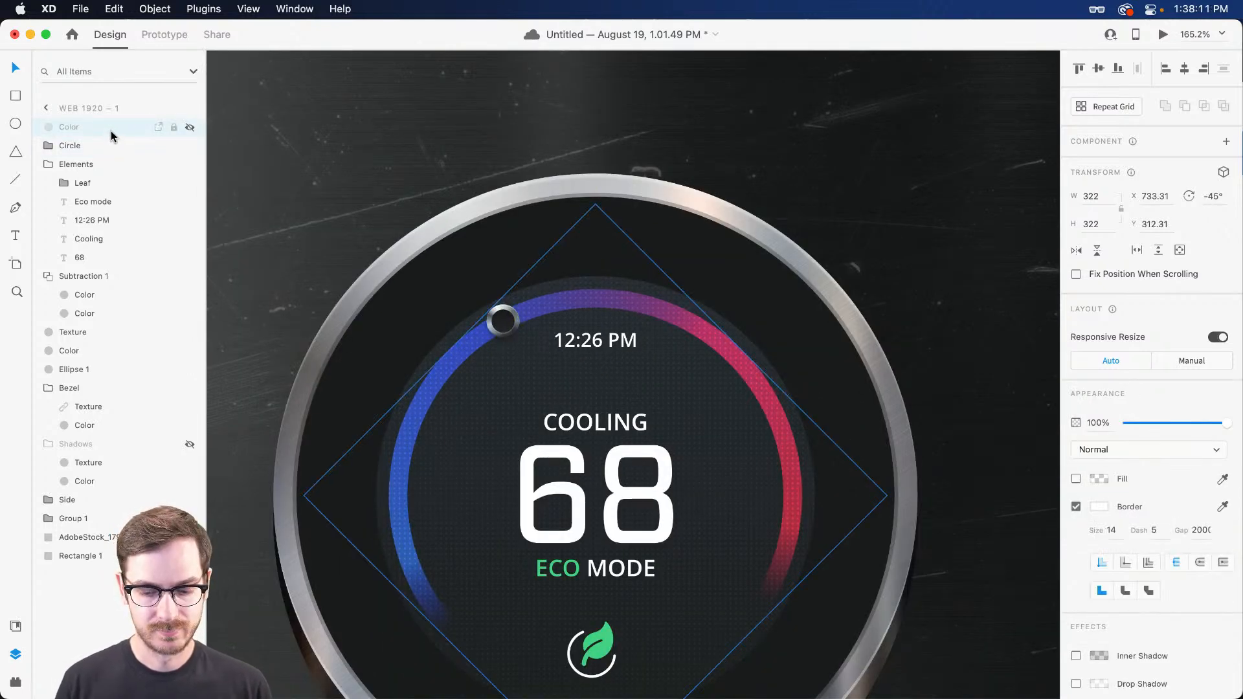
key("Delete")
scroll(437, 242, "down", 5)
Rename Group 1, the dark backing behind the thermostat, as Plate.
left_click(541, 240)
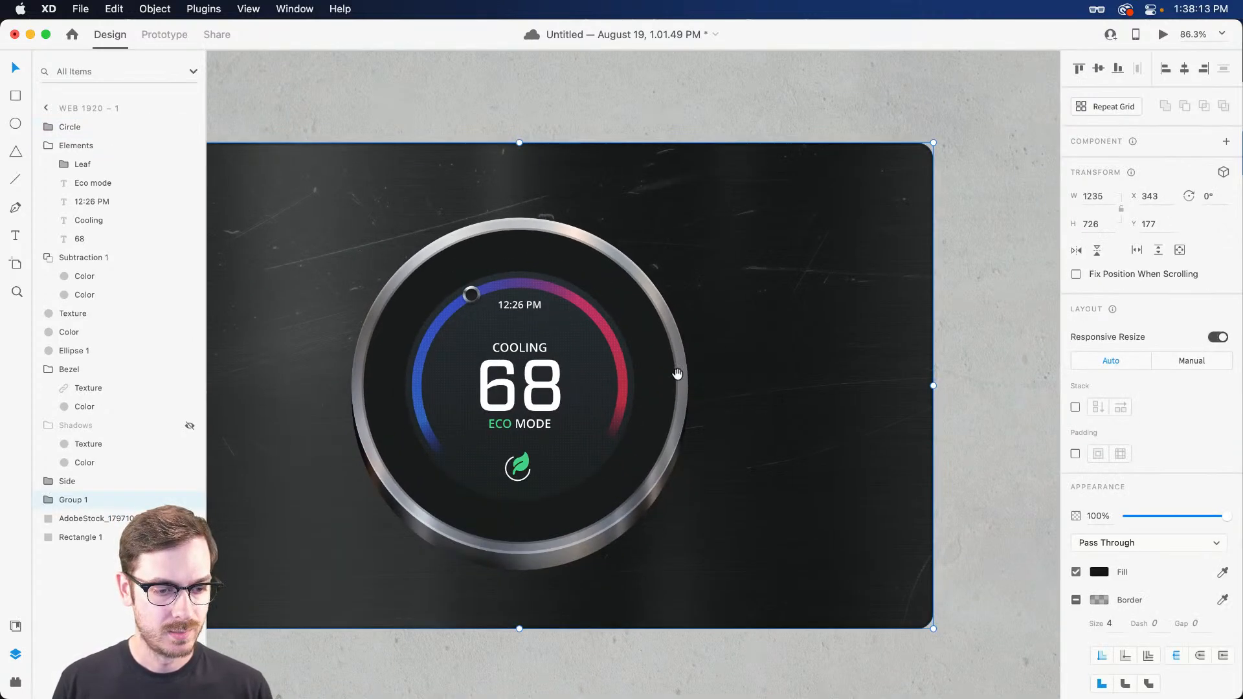
left_click_drag(677, 375, 821, 251)
scroll(699, 244, "up", 2)
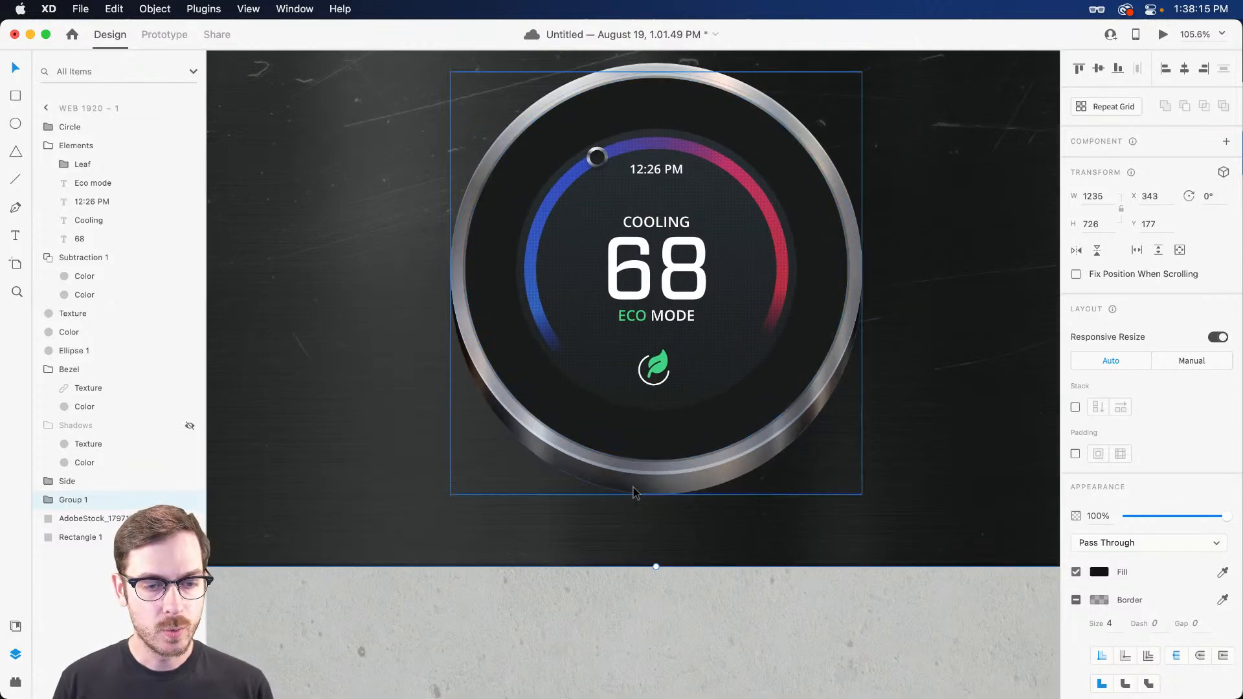
left_click(634, 493)
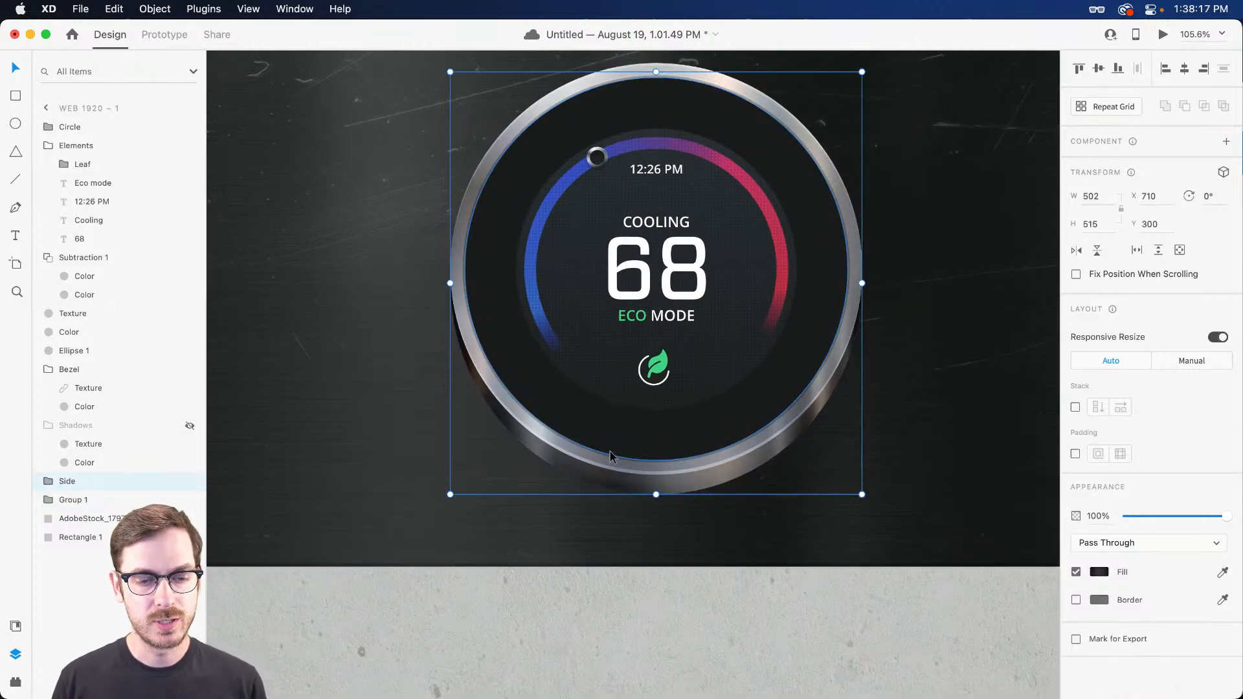
left_click(957, 541)
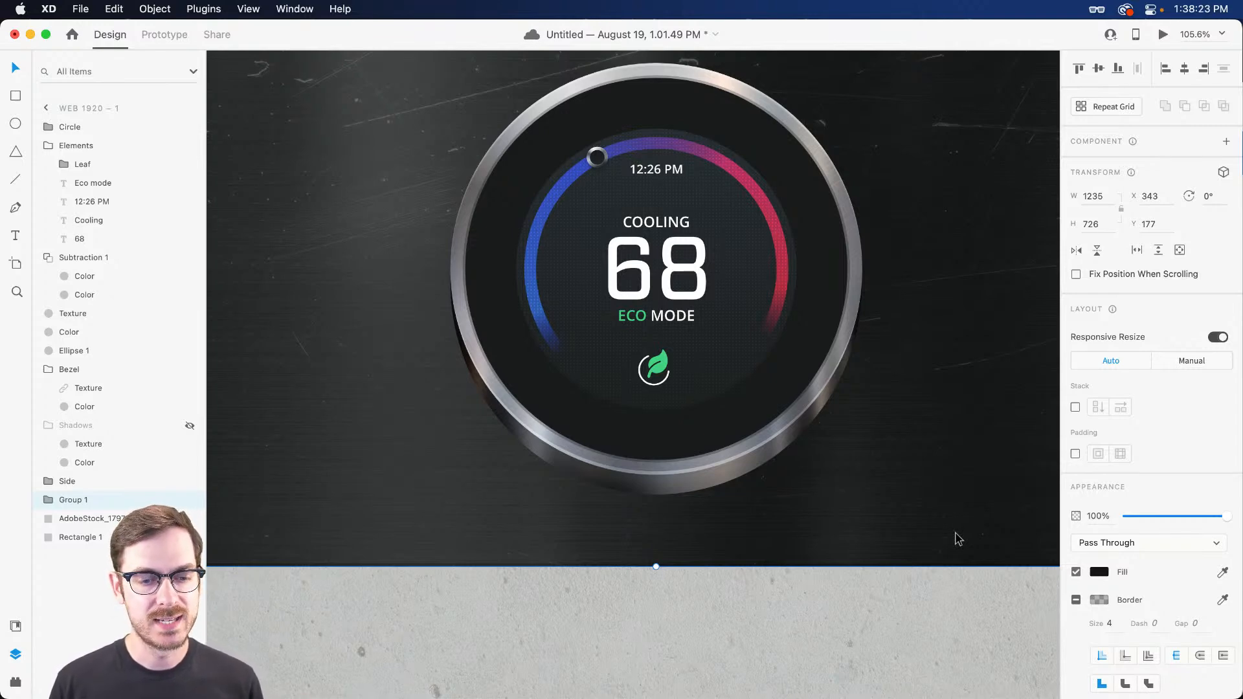
left_click(732, 486)
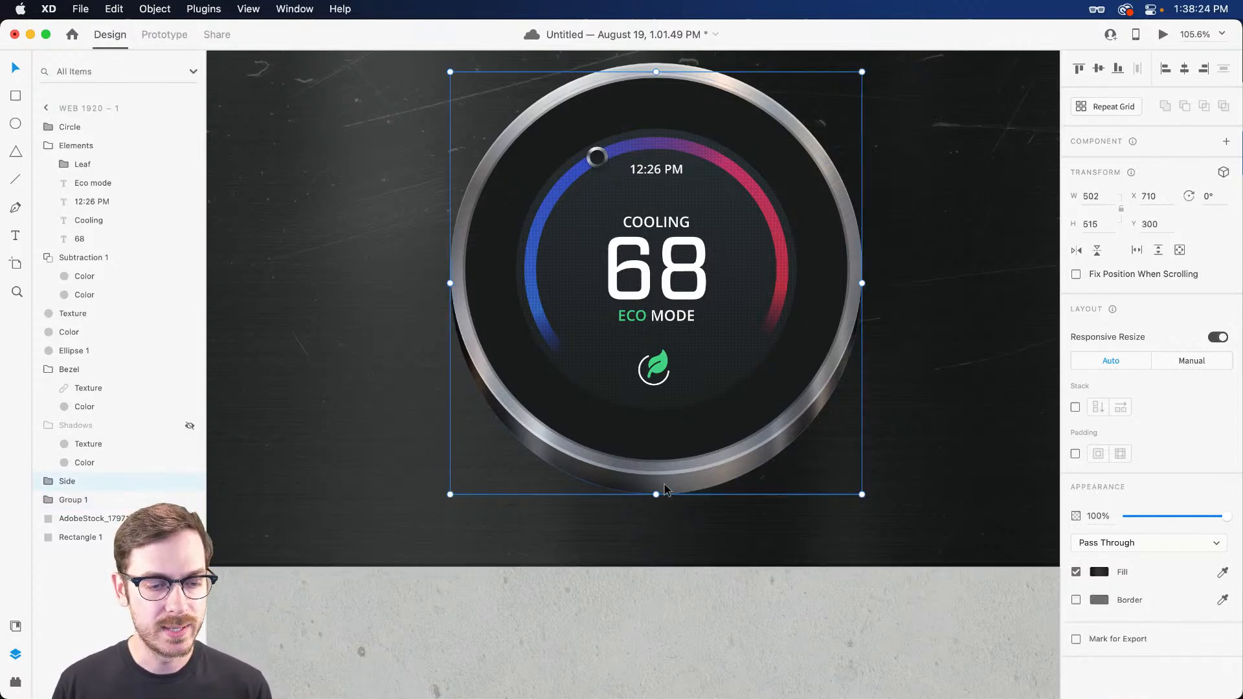
left_click(48, 500)
left_click(48, 500)
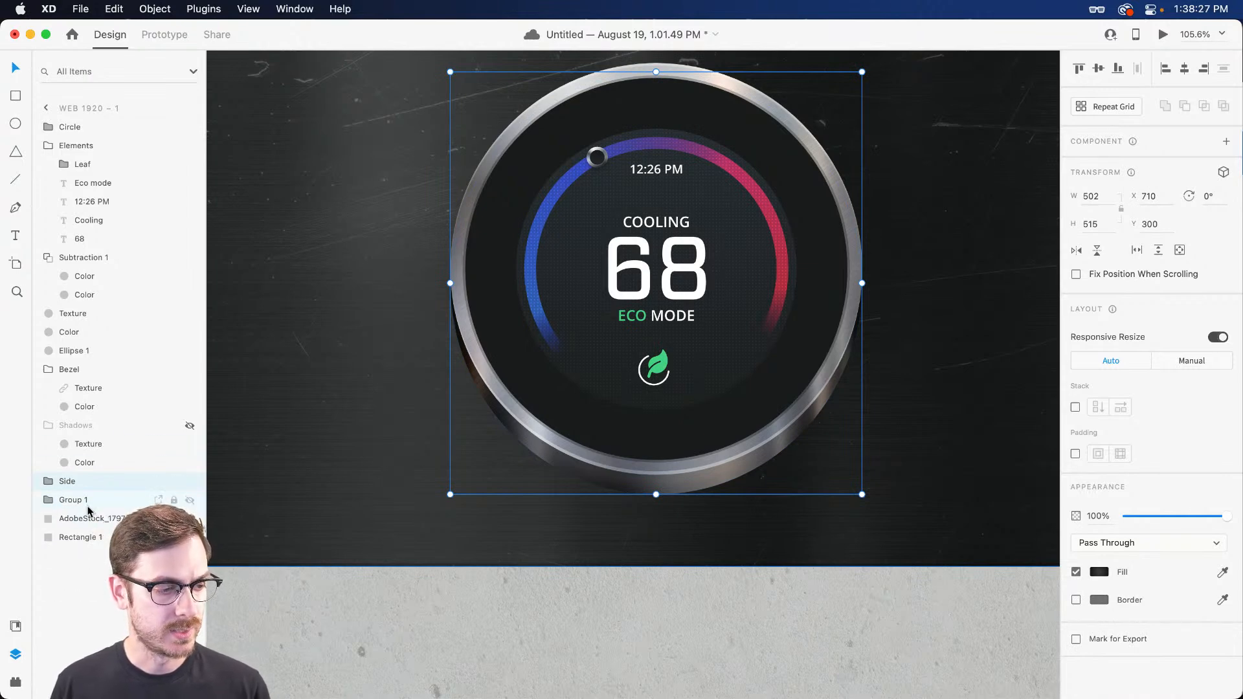
left_click(73, 508)
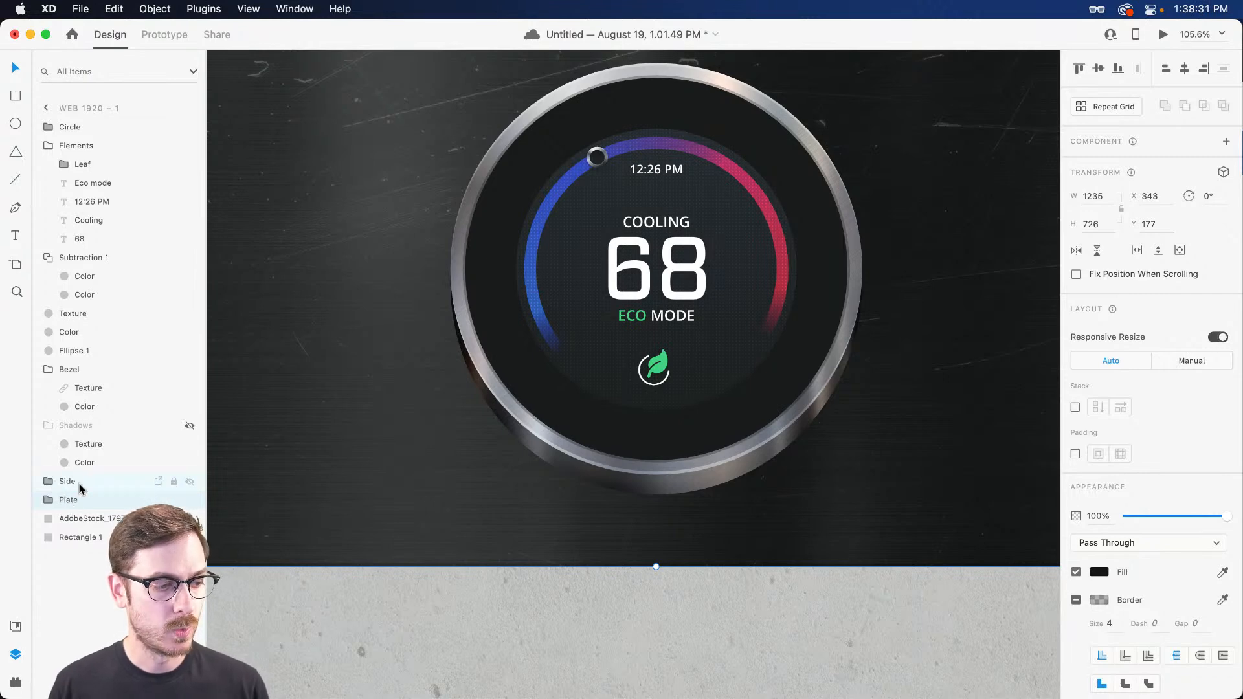
Duplicate the Color circle inside the Side group and enlarge the lower copy around its centre to 514 by 527.
left_click(80, 485)
left_click(48, 481)
left_click(83, 518)
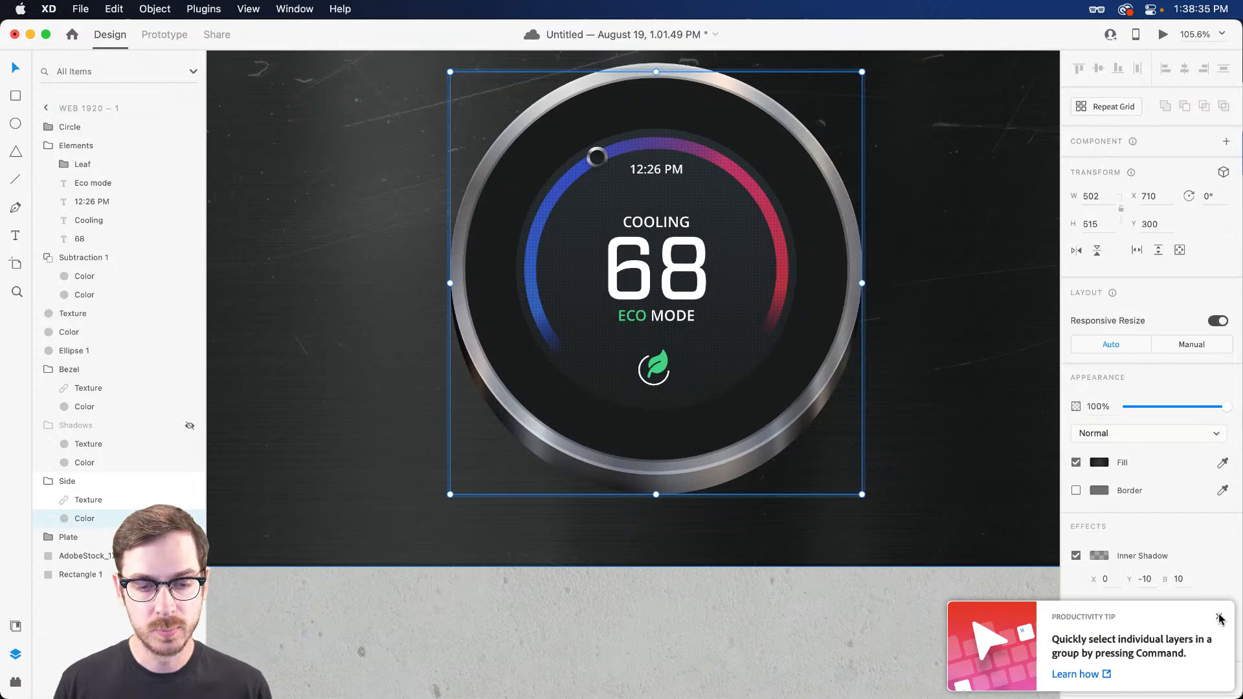
left_click(1219, 617)
key("super+d")
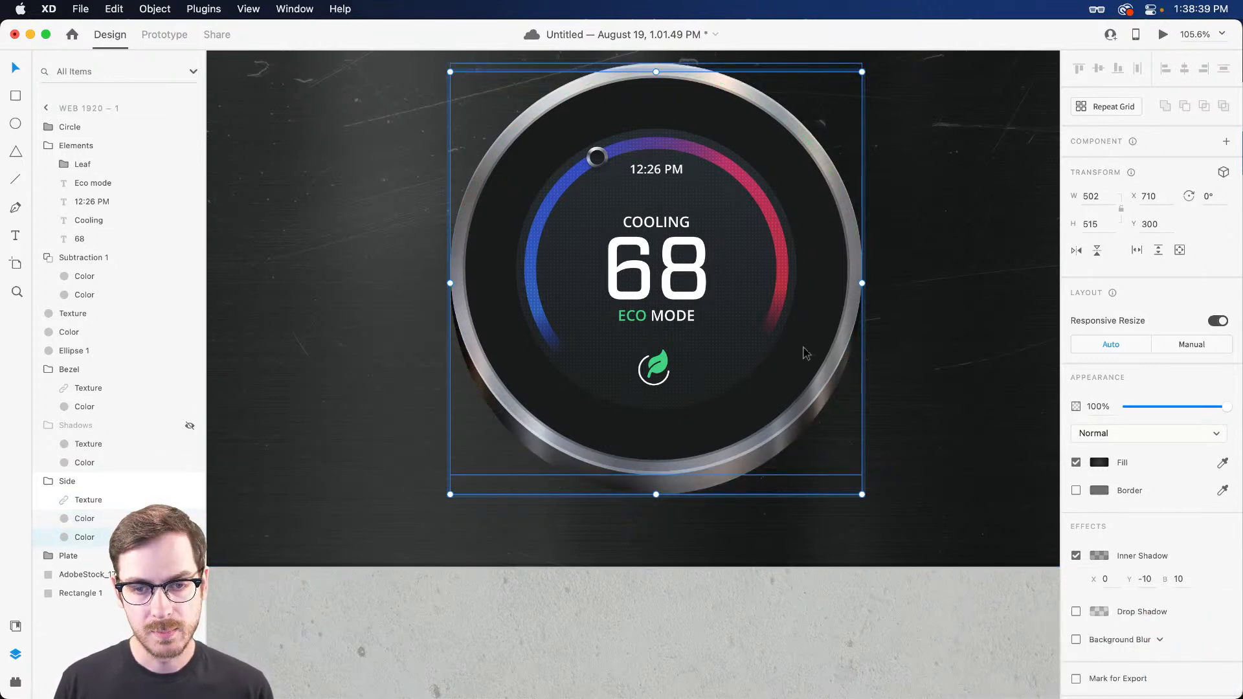
left_click_drag(862, 283, 869, 281)
scroll(653, 491, "up", 3)
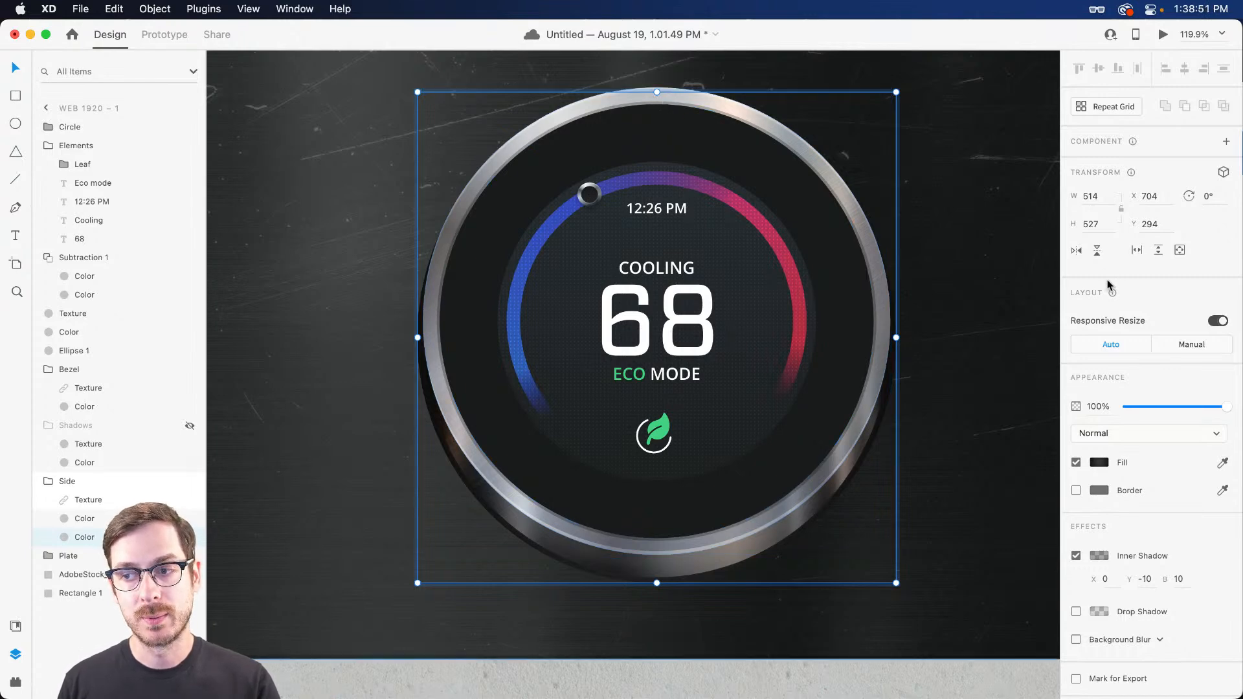
Rename the knob's Circle group as Dial.
left_click(587, 194)
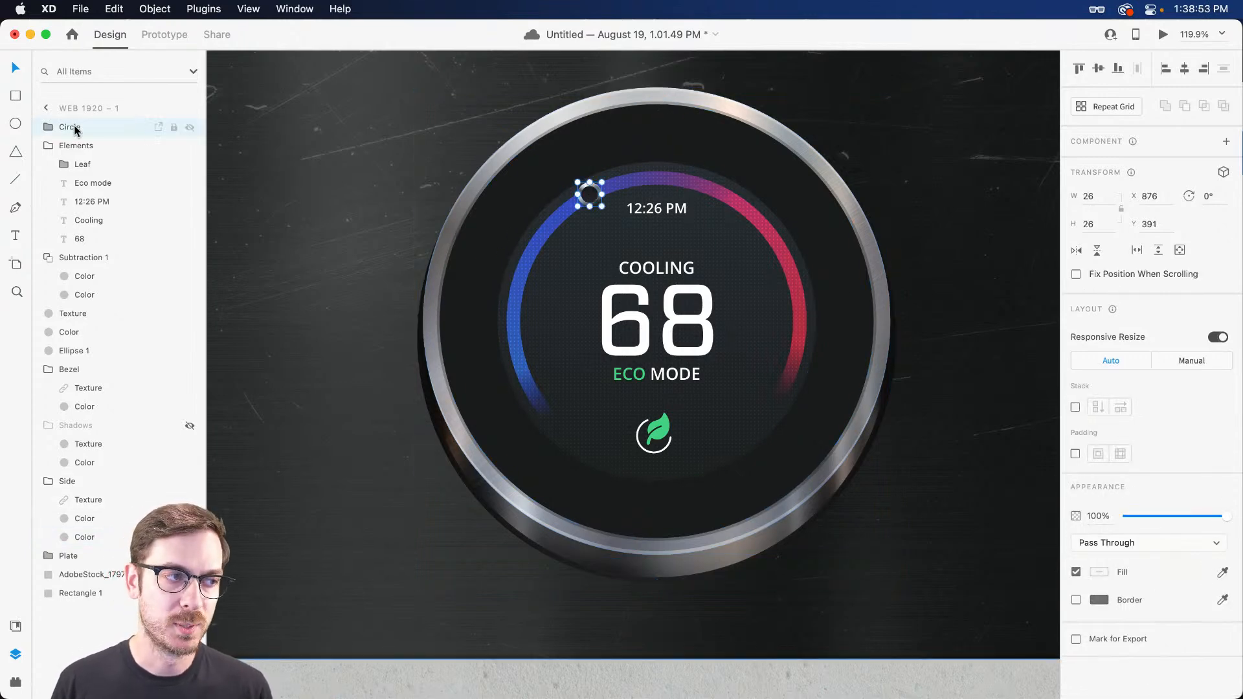
double_click(75, 128)
type("Dial")
key("Return")
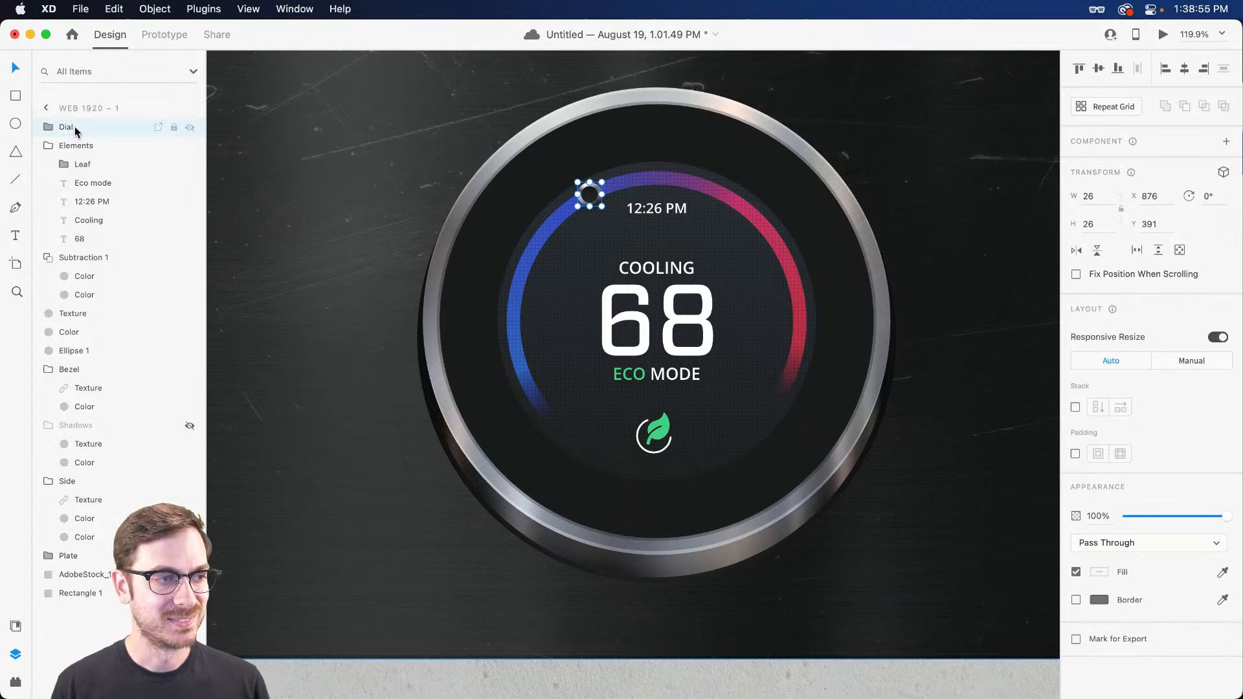
Change the fill of the enlarged Color circle in the Side group to a linear gradient with its lower stop at #2C2C2C.
left_click(626, 585)
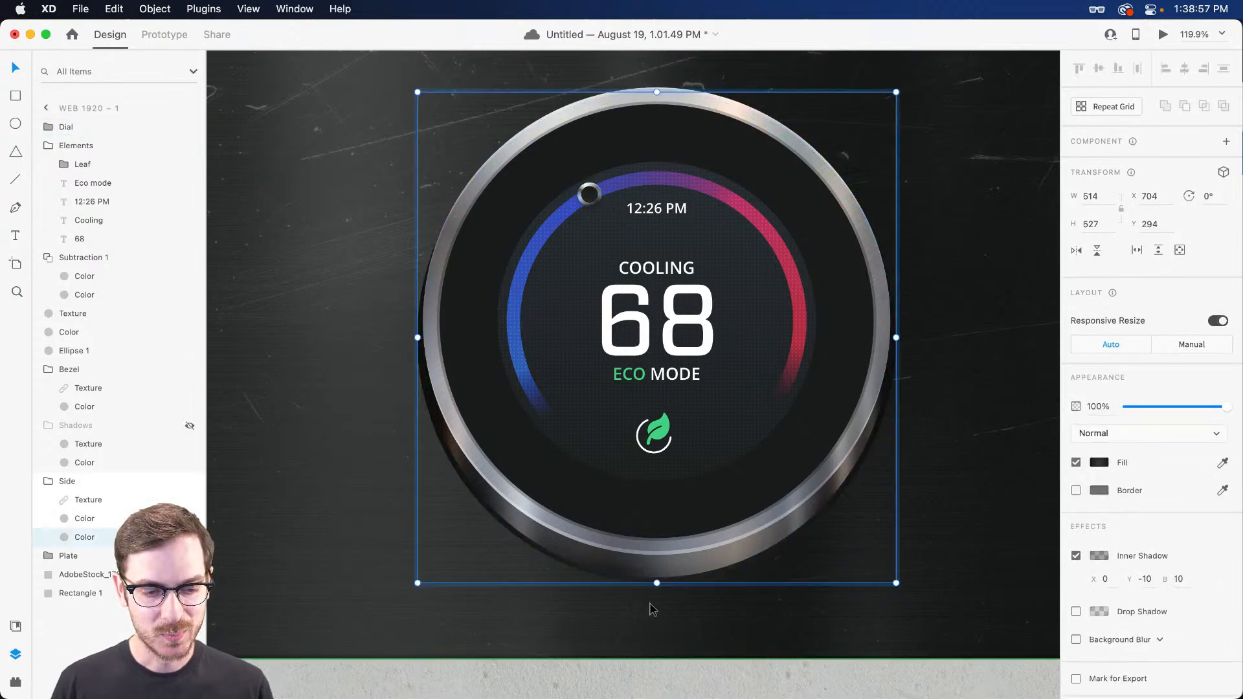
scroll(627, 584, "up", 5)
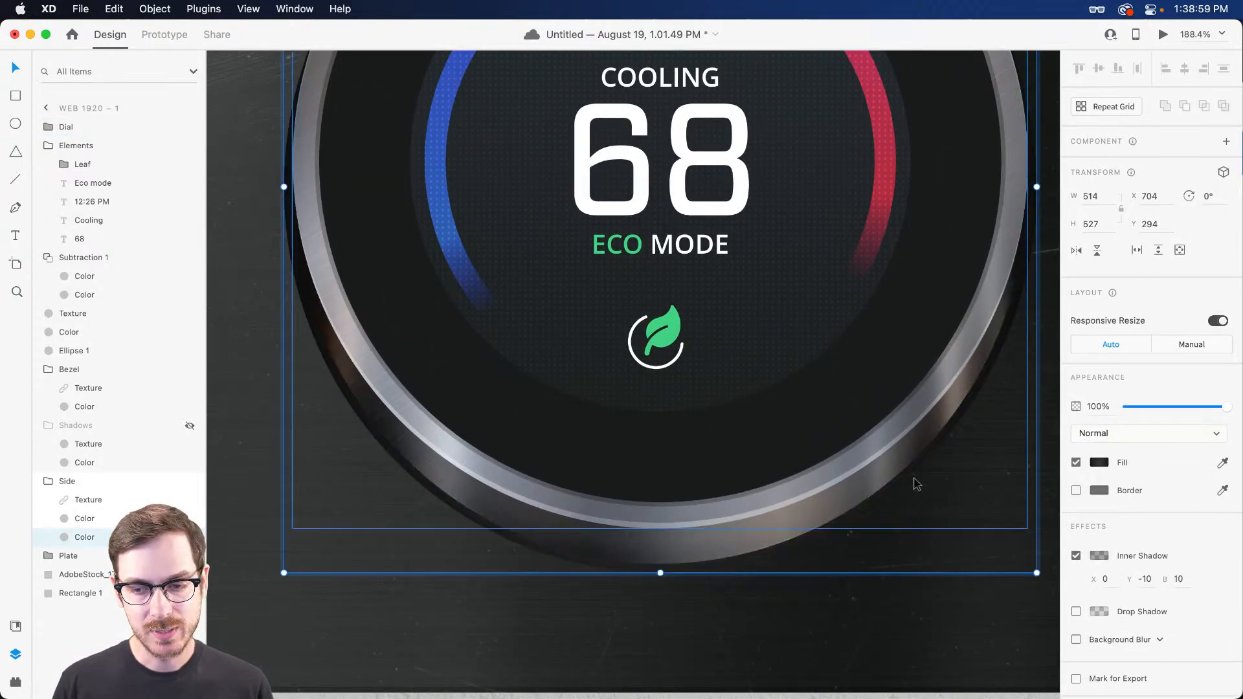
left_click(1108, 467)
left_click(963, 361)
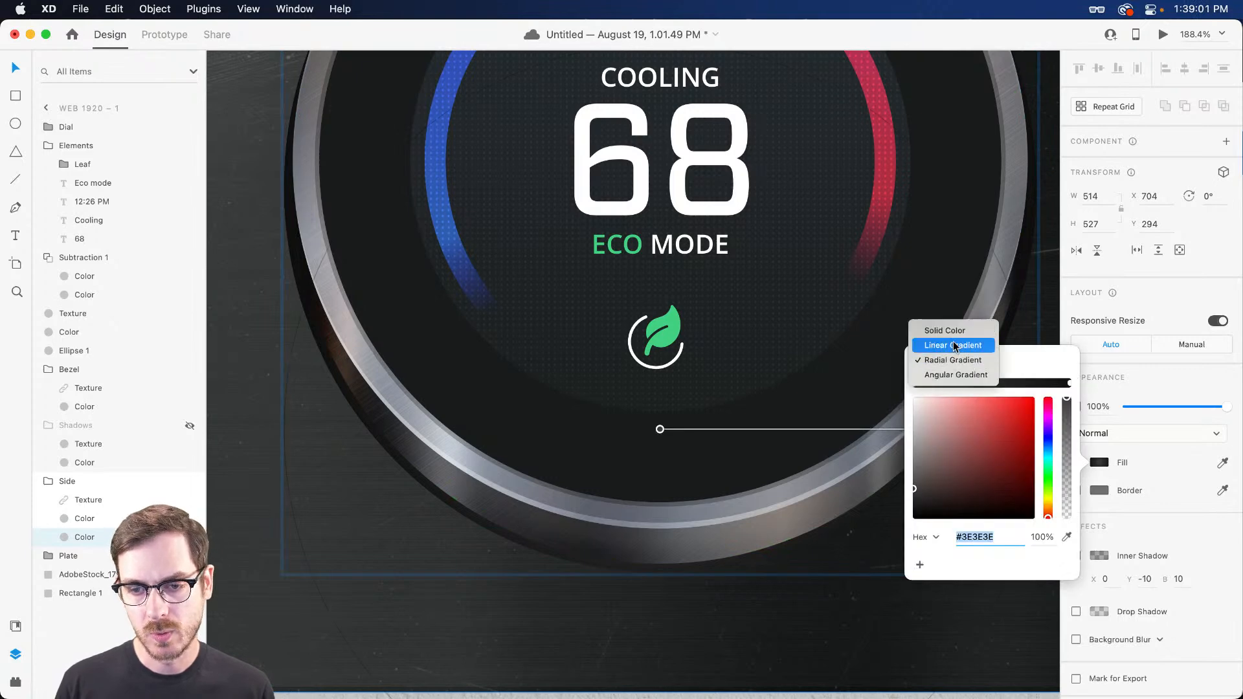
left_click(955, 348)
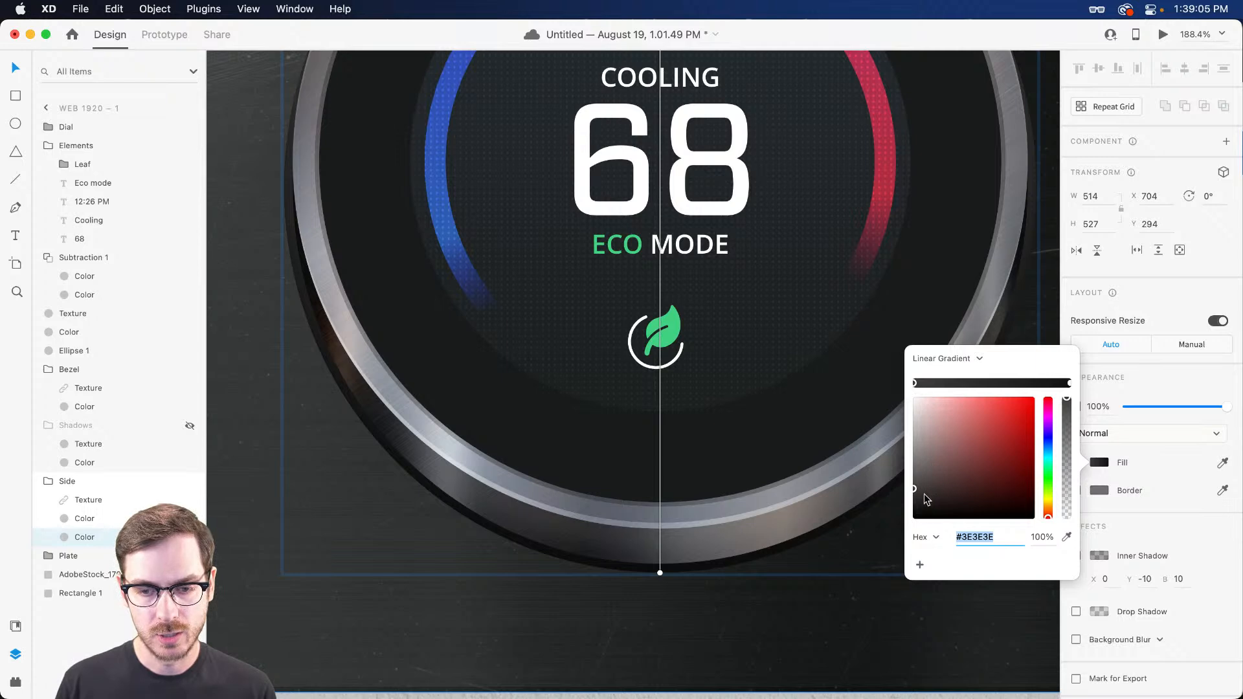
mouse_move(916, 514)
left_mouse_down()
mouse_move(894, 501)
mouse_move(913, 512)
mouse_move(904, 504)
left_mouse_up()
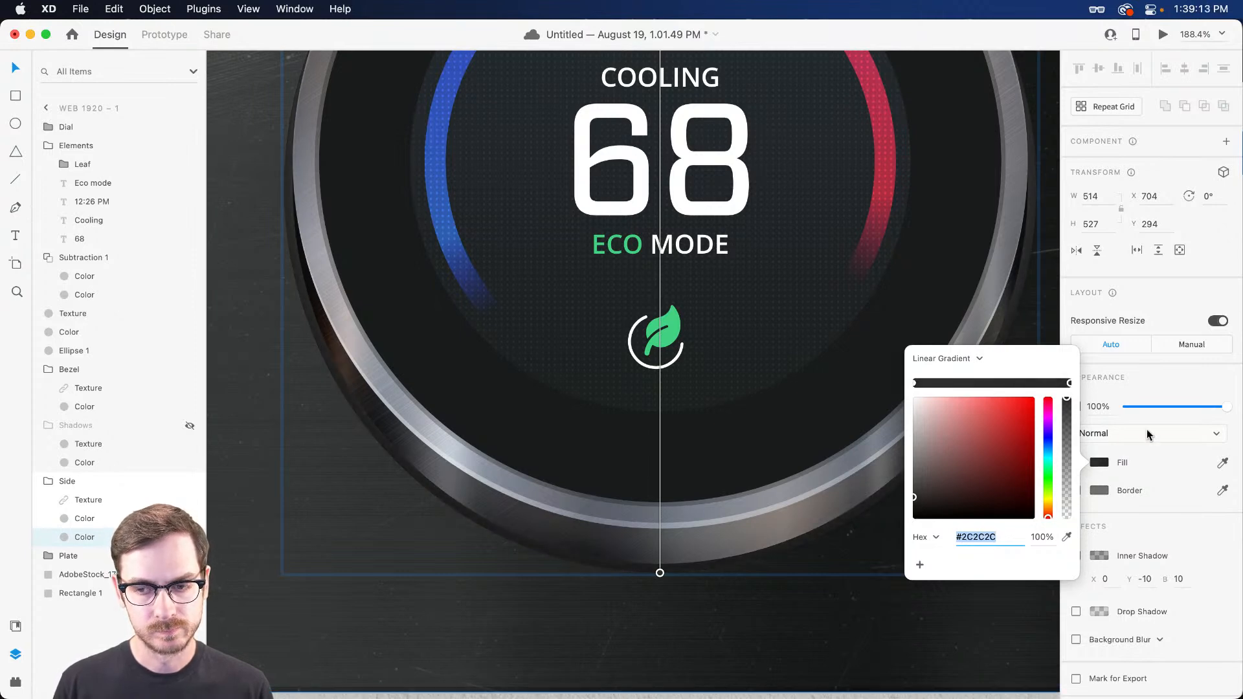
Give the enlarged Color circle a black #000000 border of size 6 with centre stroke alignment.
left_click(1084, 465)
left_click(1088, 490)
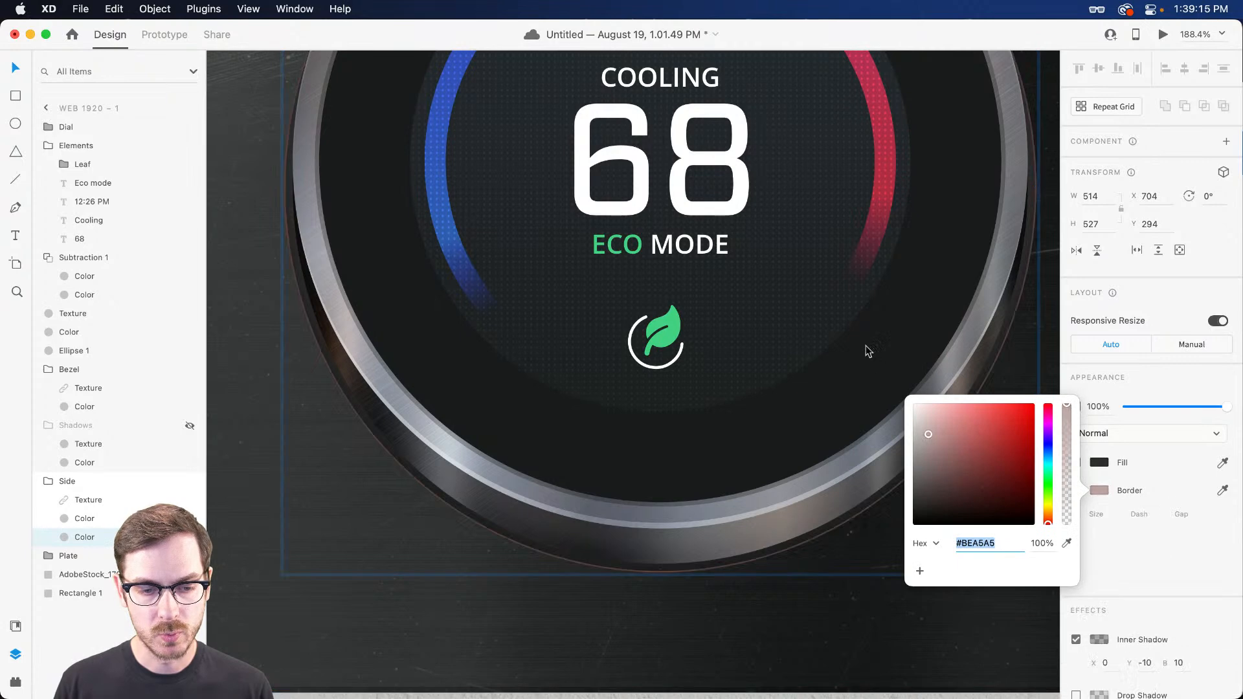
left_click_drag(989, 517, 916, 538)
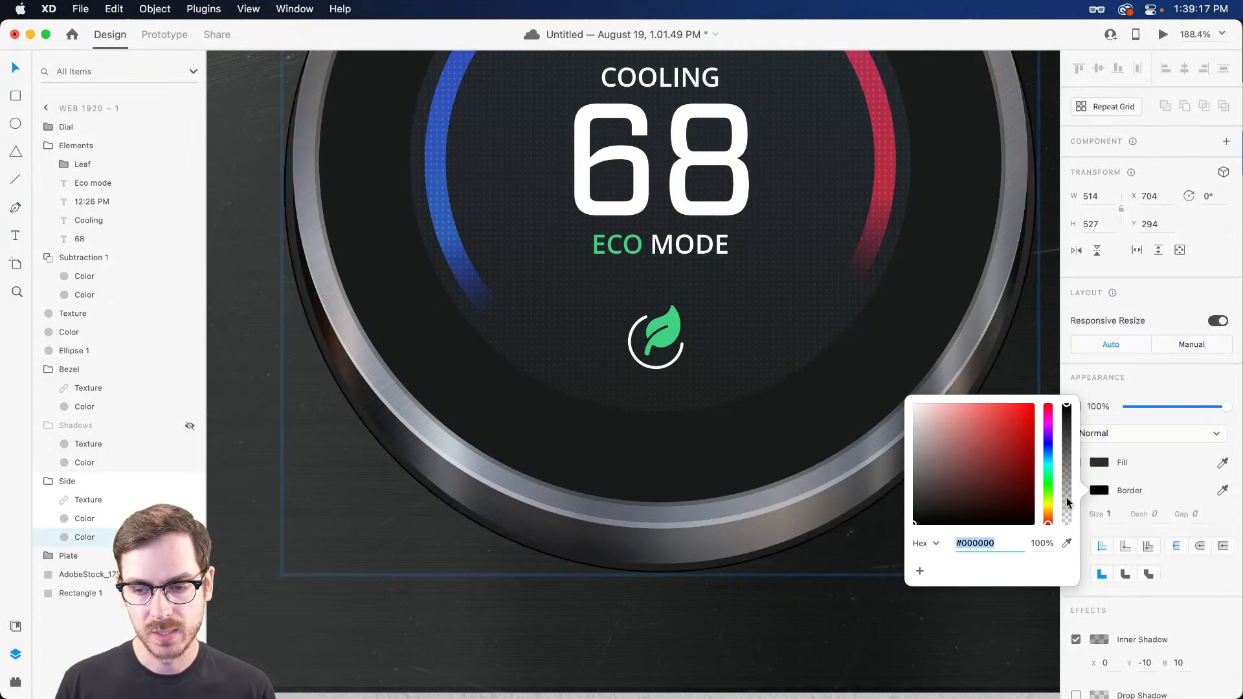
left_click(1146, 548)
left_click(1125, 523)
type("5")
key("Return")
key("Up")
key("Down")
key("Up")
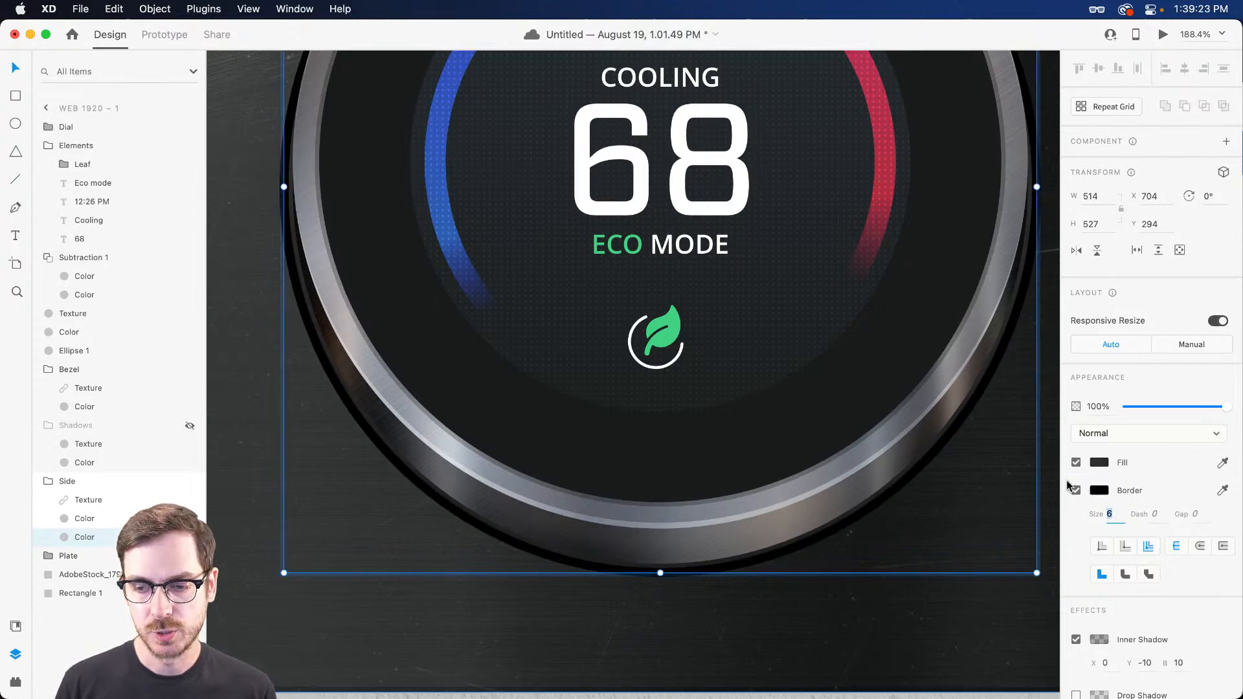
Set the border opacity of the enlarged Color circle in the Side group to 15%, keeping centre stroke alignment.
left_click(1099, 491)
left_click_drag(1065, 424, 1057, 514)
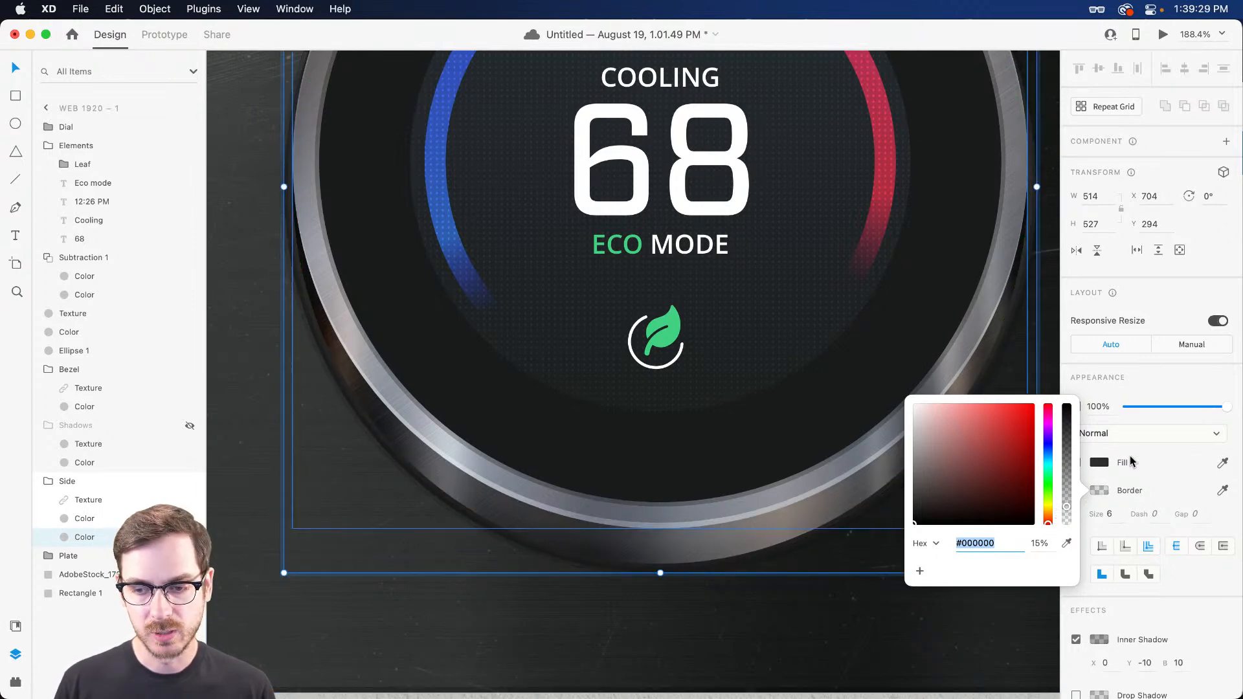
left_click(1125, 546)
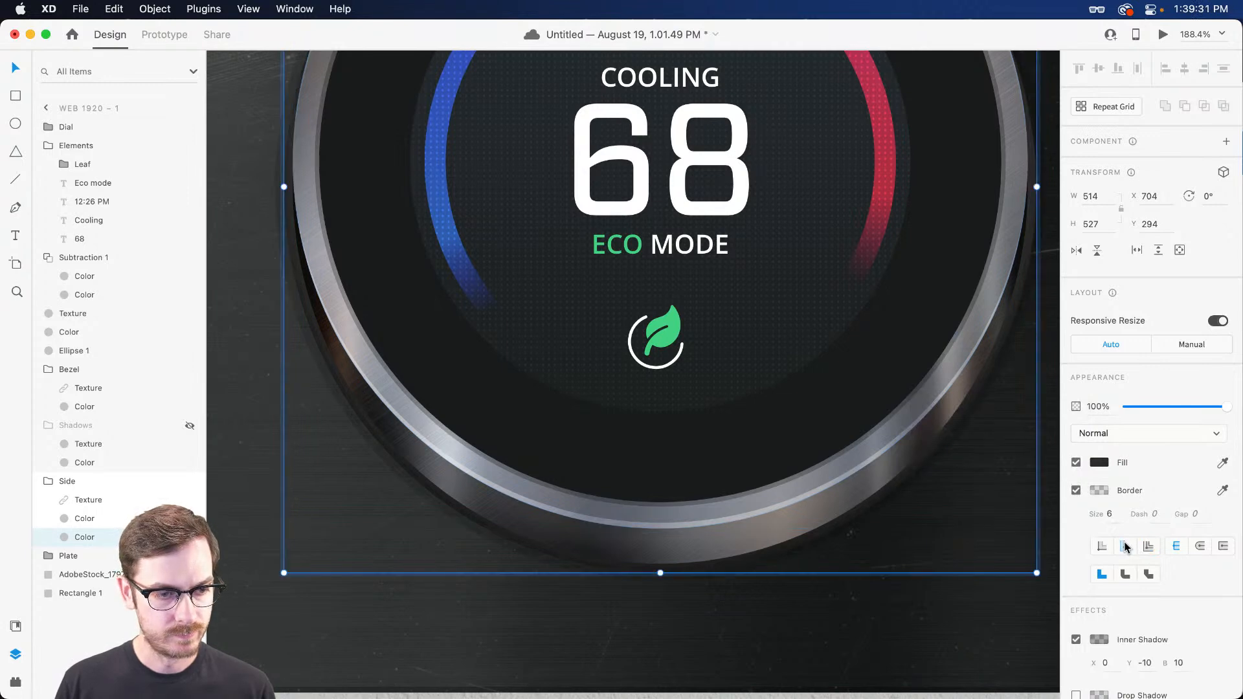
left_click(1147, 548)
Turn on a drop shadow for the enlarged Color circle in the Side group, coloured #FFFFFF at 16% opacity.
scroll(1133, 583, "down", 3)
left_click(1077, 615)
left_click(1094, 613)
left_click(883, 482)
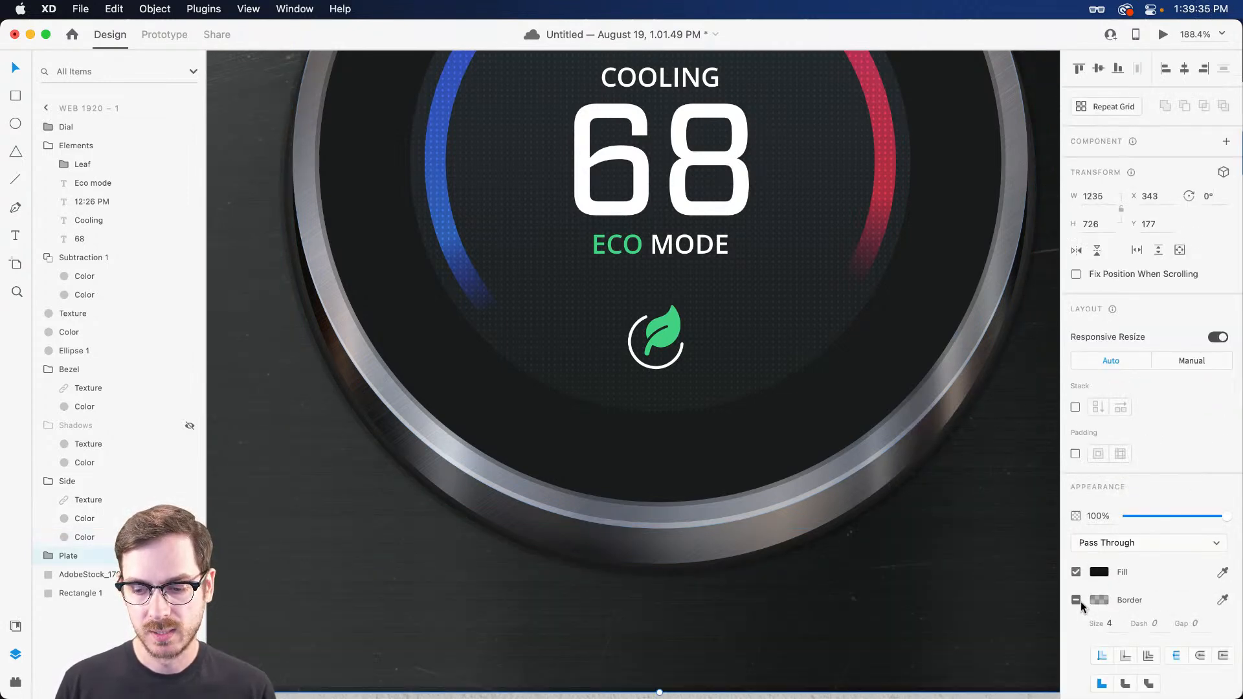
left_click(511, 544, "super")
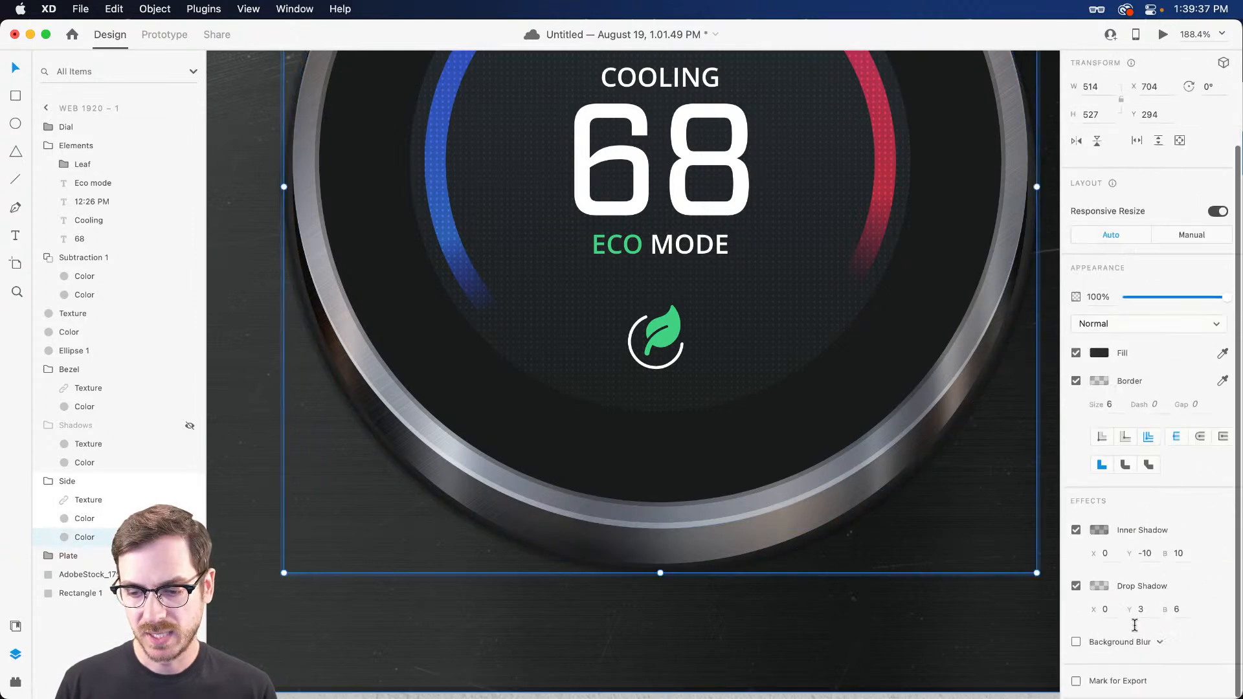
left_click(1100, 587)
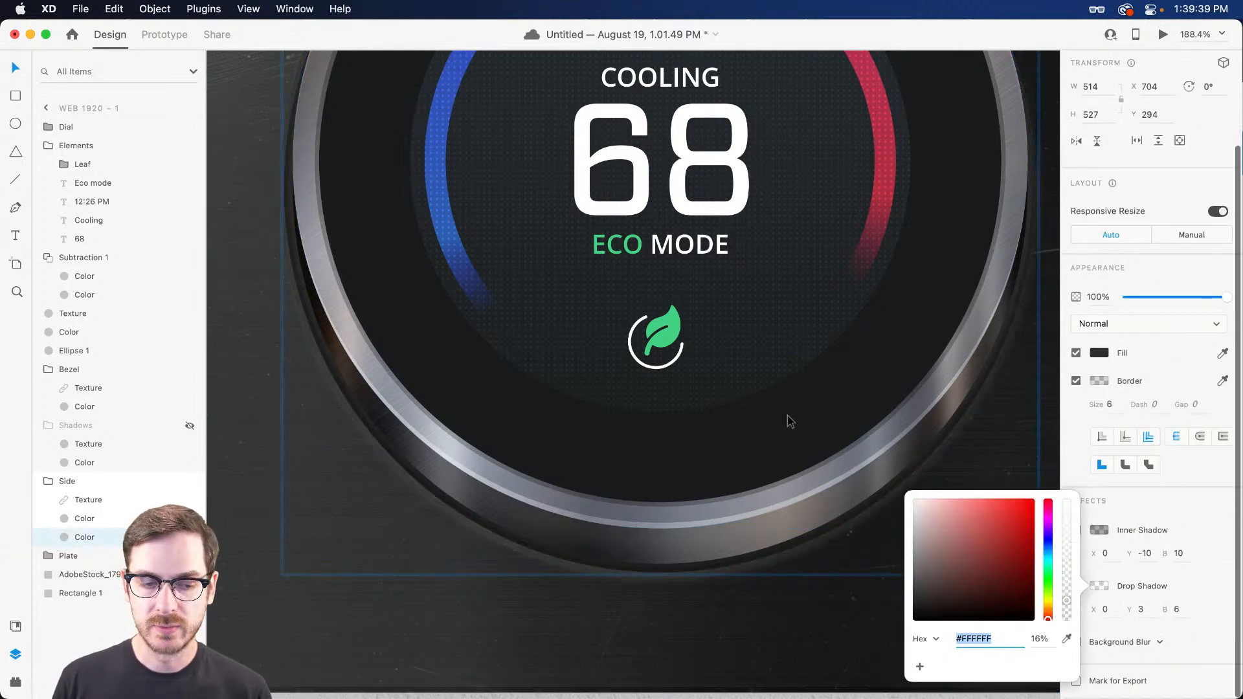
left_click(1173, 514)
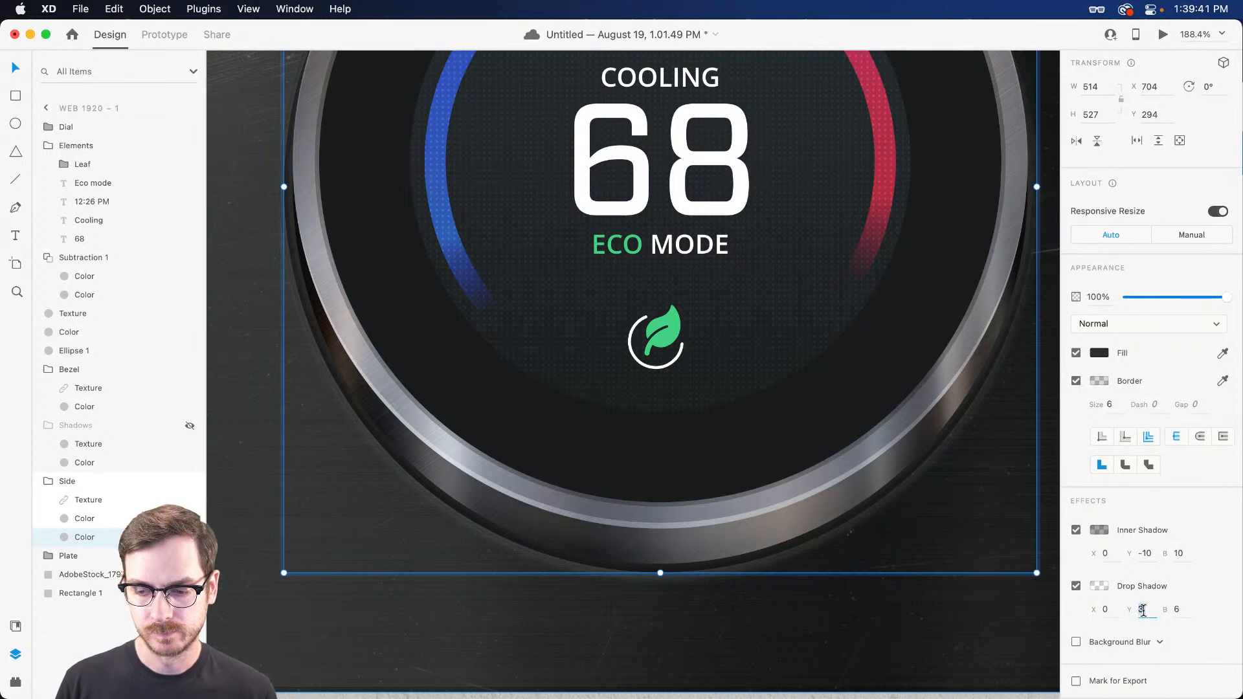
Set the Color circle's drop shadow blur to 0 and its white colour's opacity to 11%.
key("Tab")
key("Down")
key("Down")
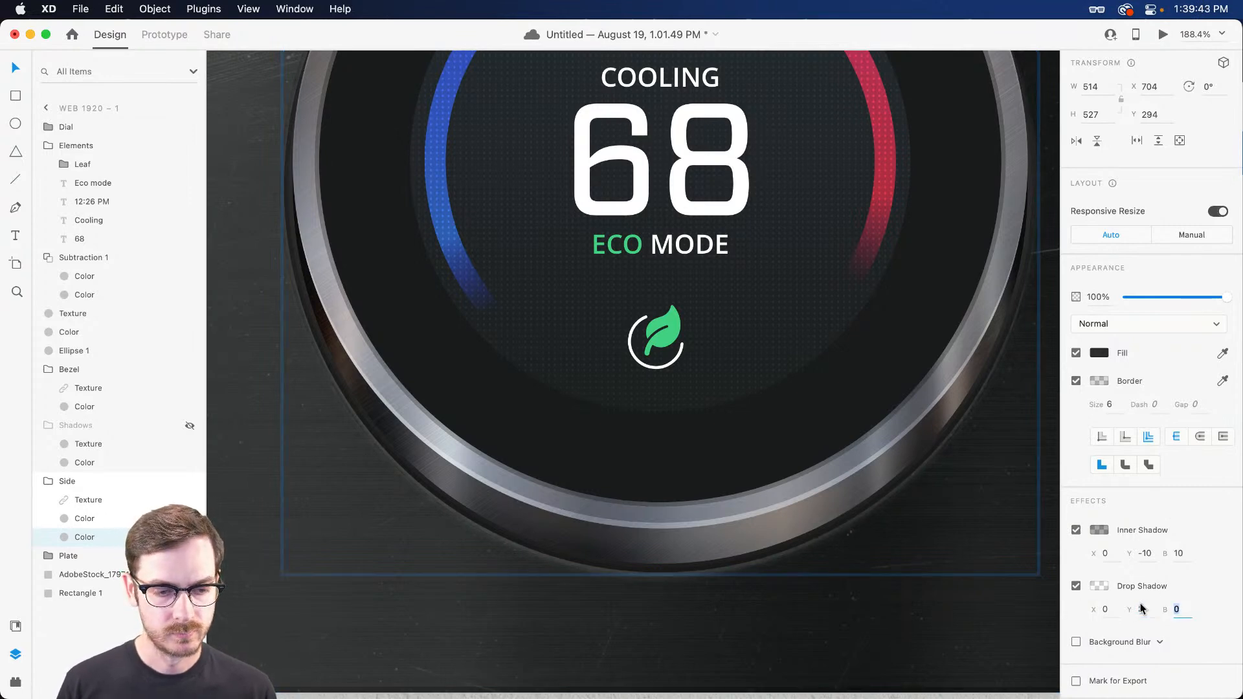
scroll(749, 511, "down", 3)
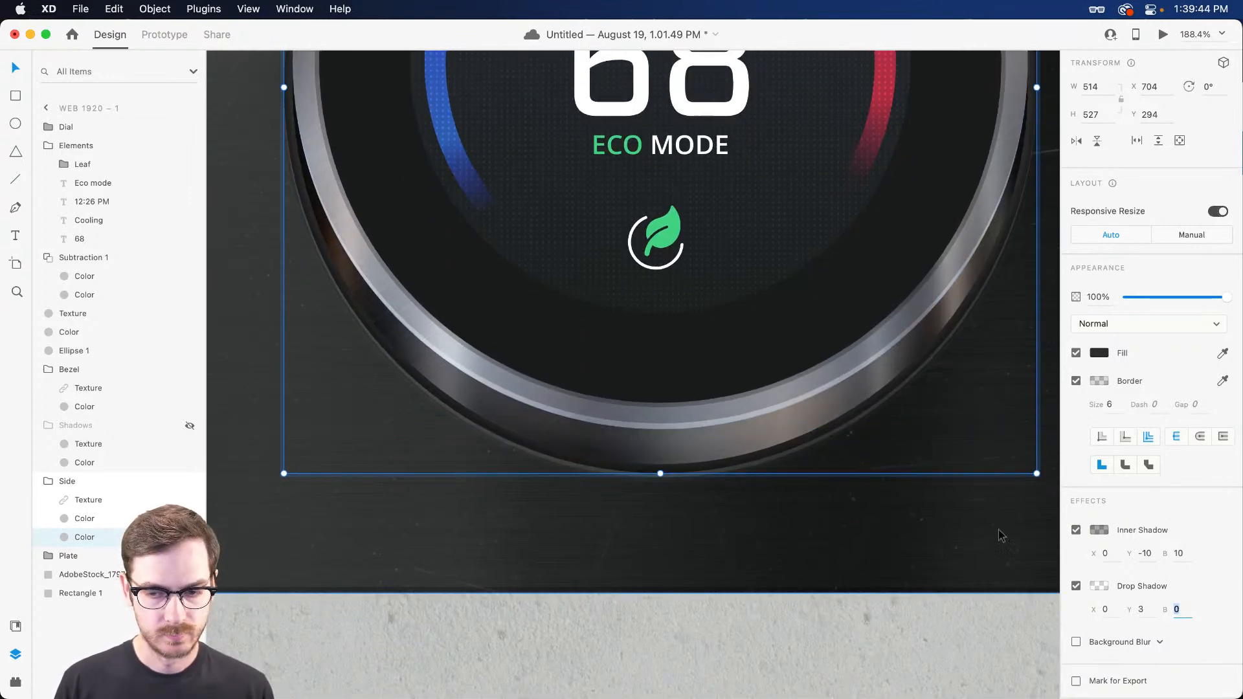
left_click(1103, 589)
left_click_drag(1068, 609, 1069, 606)
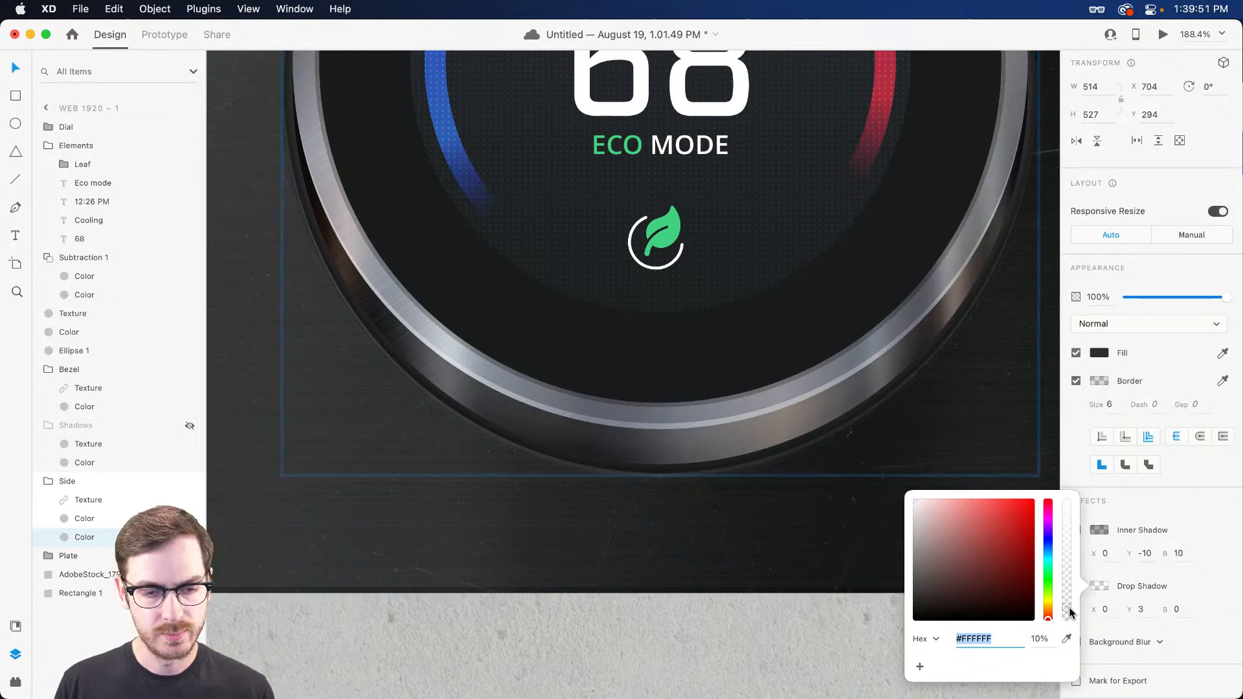
left_click_drag(1070, 613, 1070, 612)
scroll(492, 270, "down", 5)
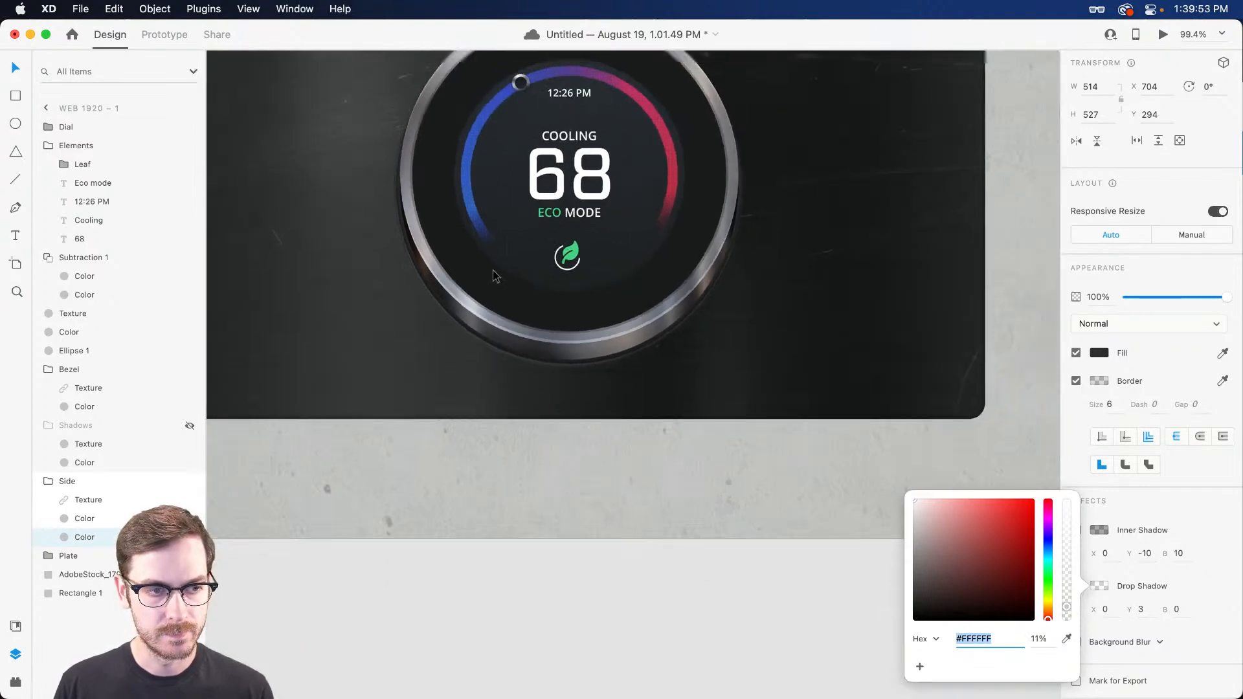
left_click_drag(819, 238, 839, 238)
key("super+z")
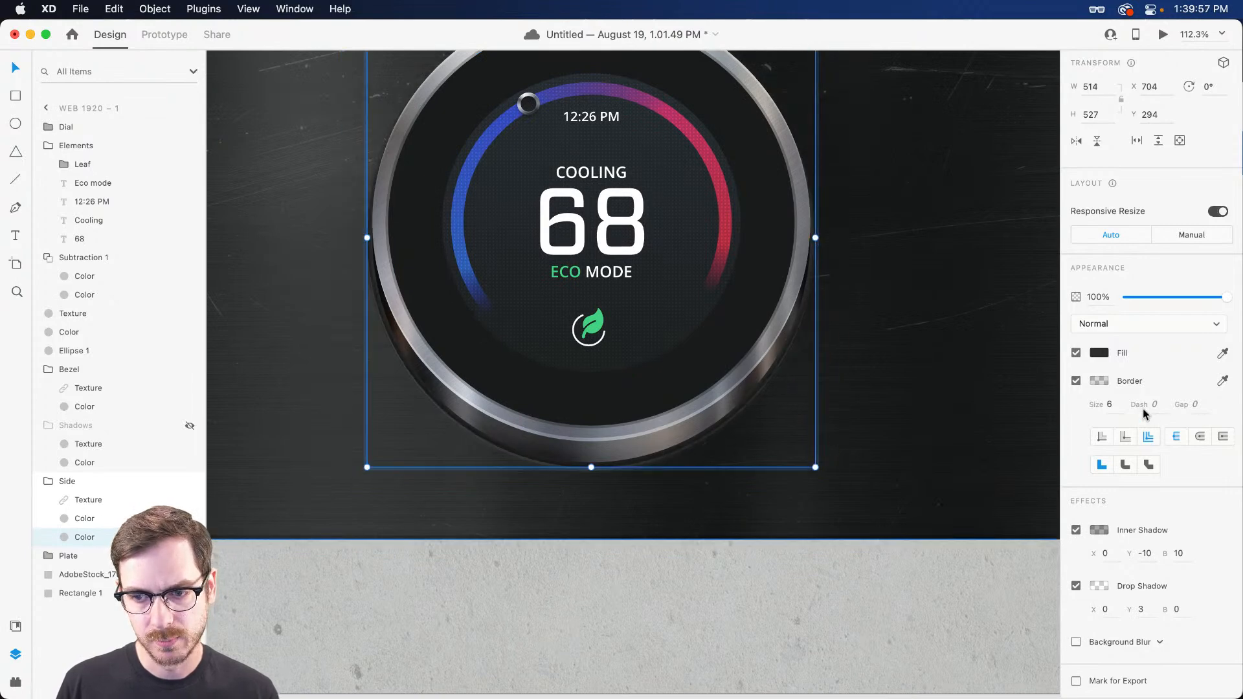
Darken the enlarged Color circle's gradient fill to near black and resize the circle to 506 by 525.
left_click(1099, 353)
left_click_drag(932, 406, 913, 405)
left_click(1147, 284)
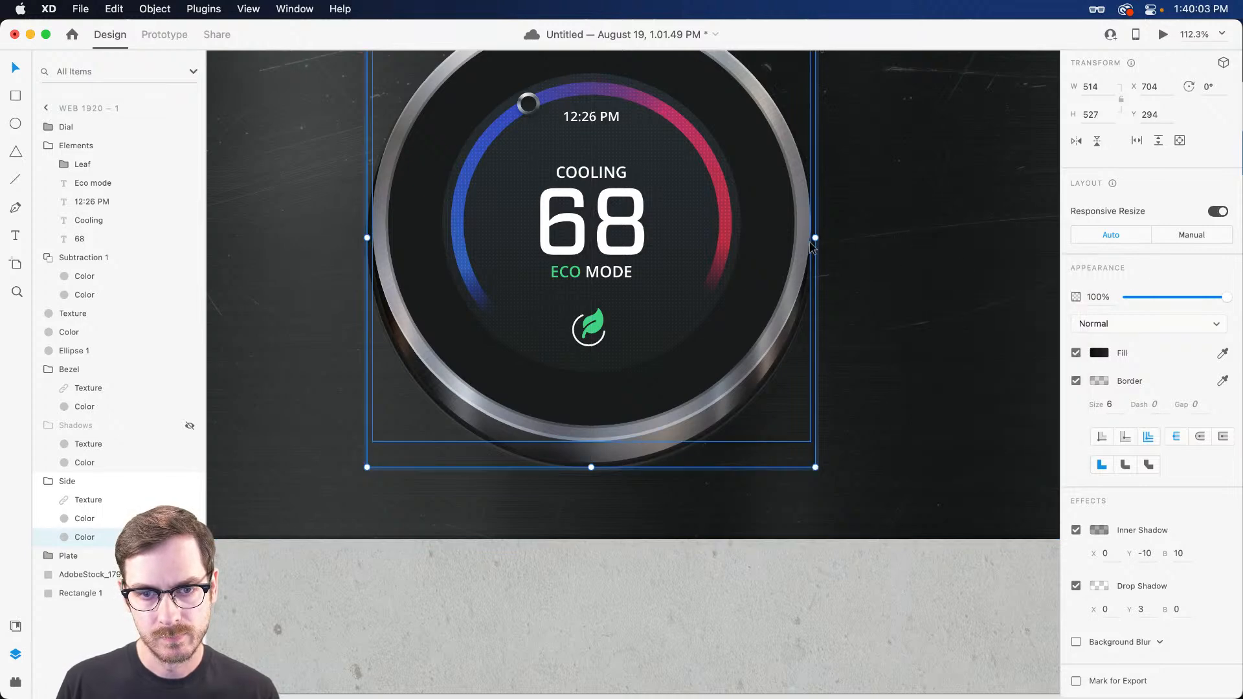
left_click_drag(818, 237, 814, 237)
left_click_drag(592, 466, 593, 465)
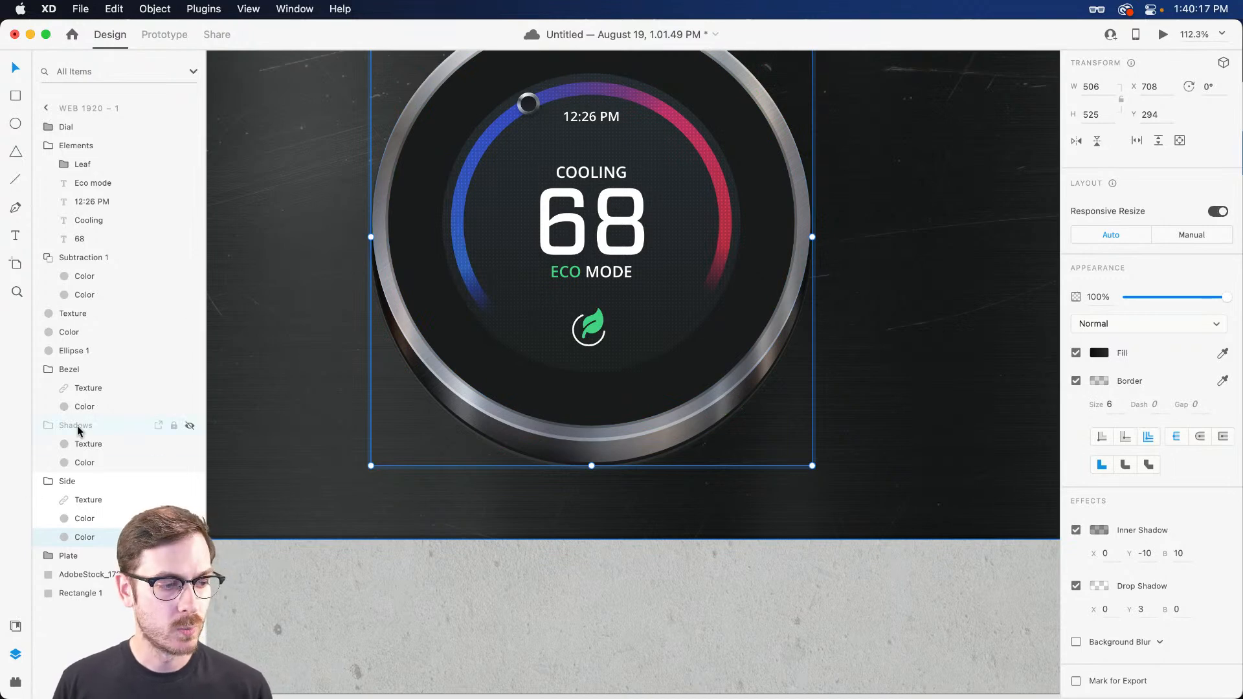
Make the hidden Shadows group visible.
left_click(168, 427)
left_click(191, 426)
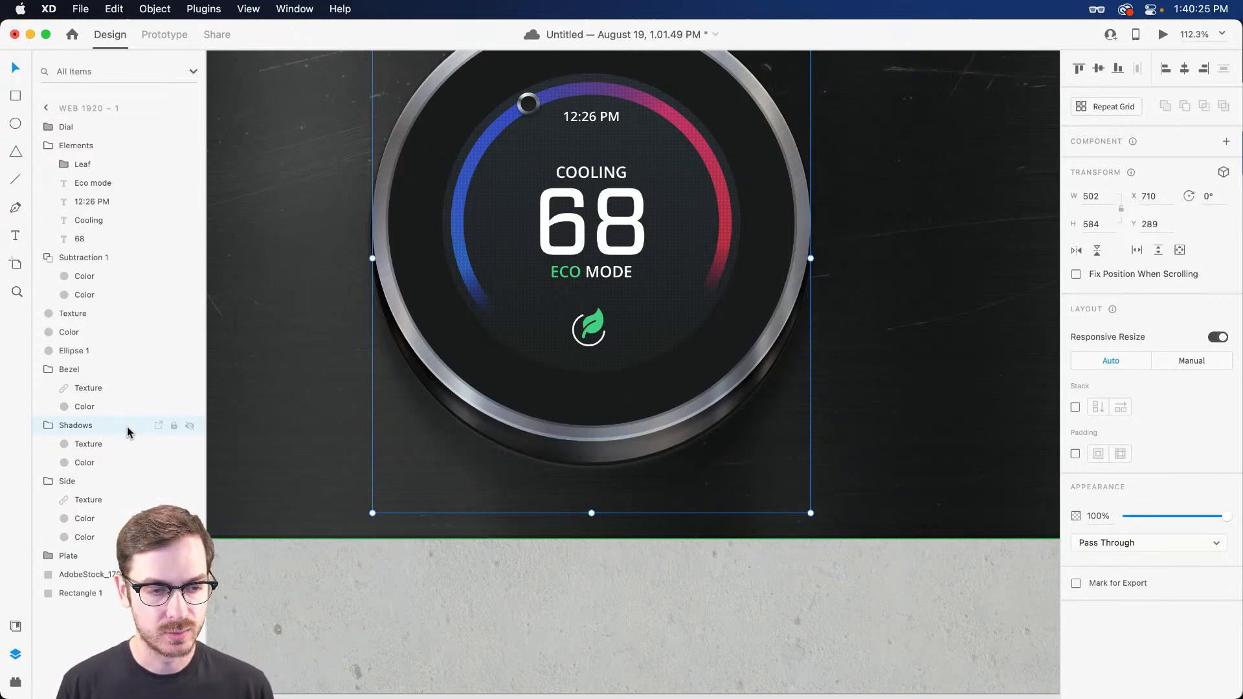
Try stacking the Shadows group beneath the Side group in the layer order.
key("super+bracketleft")
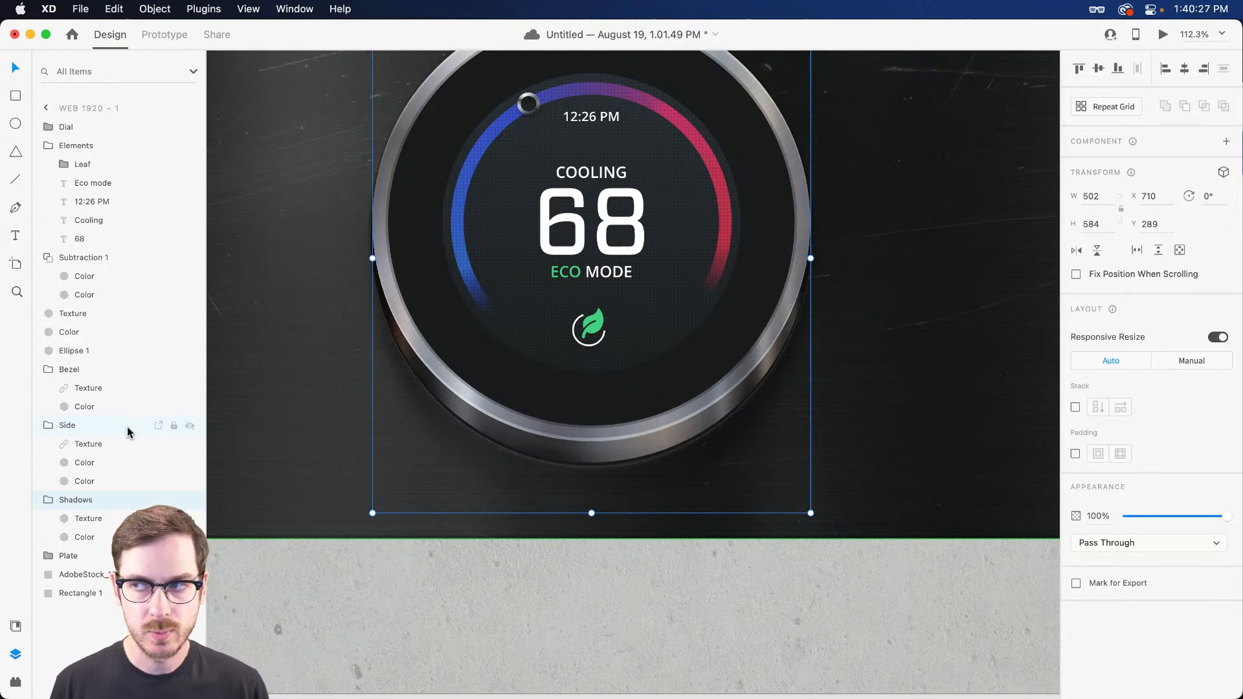
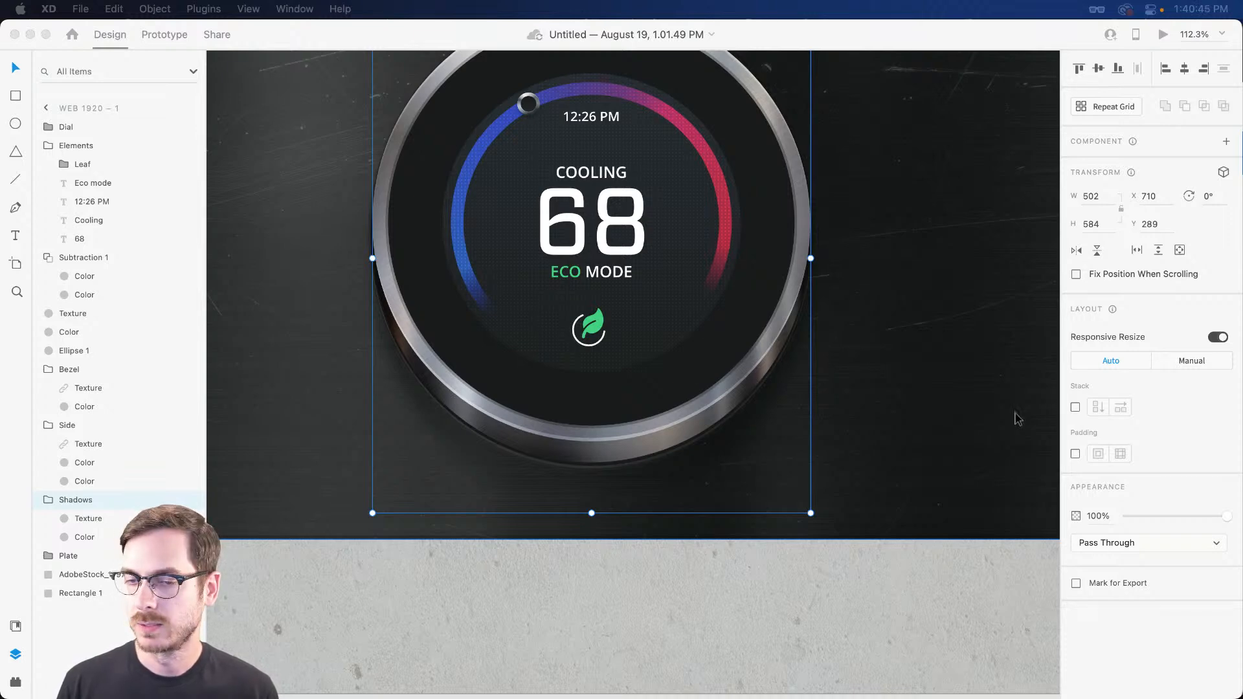
left_click(597, 479)
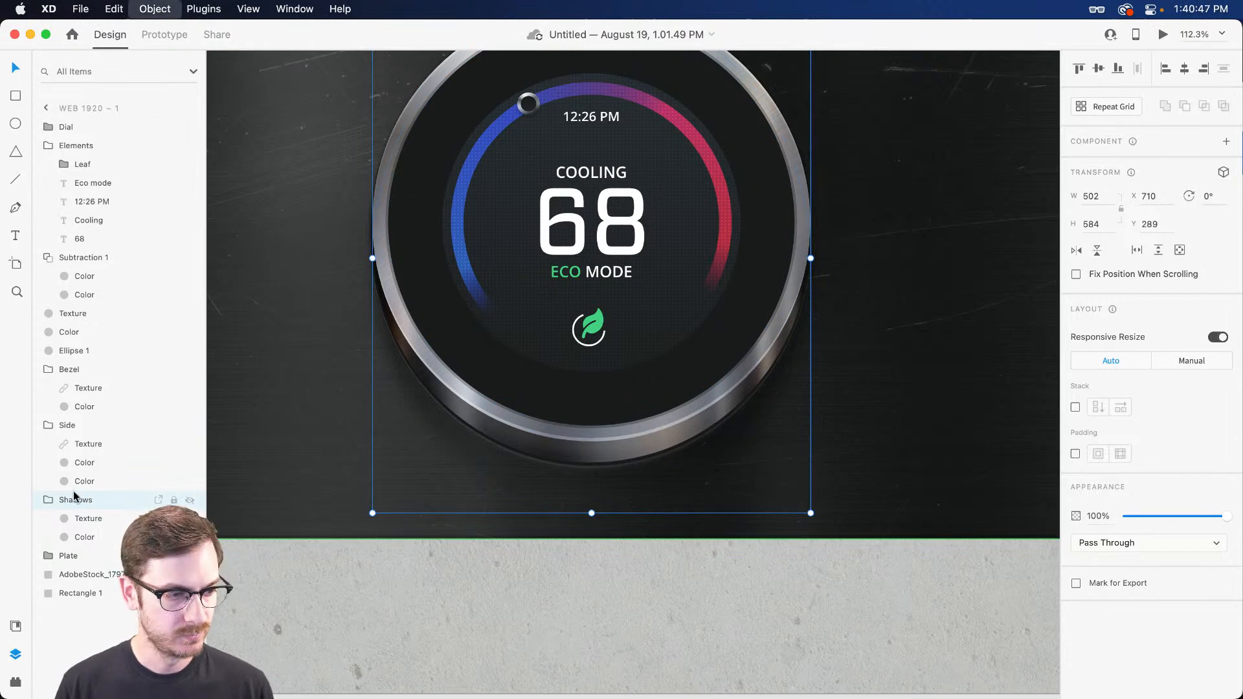
key("super+bracketright")
key("super+bracketright")
key("super+bracketleft")
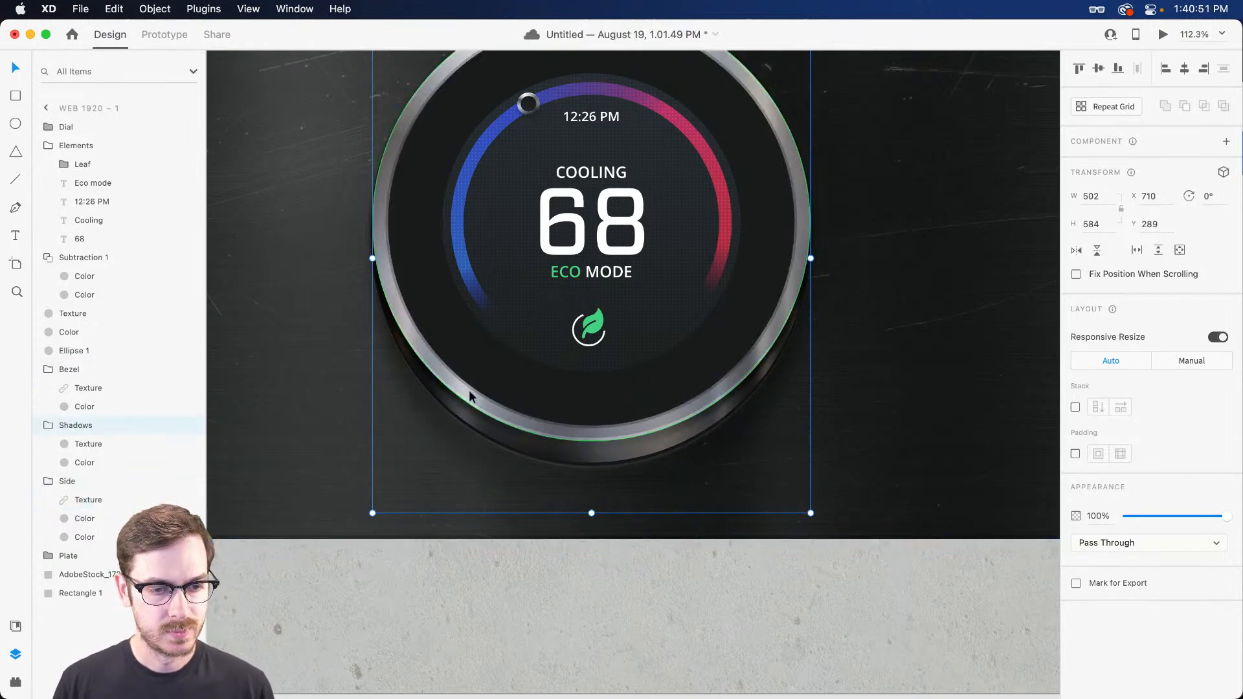
Hide and show the Texture circle in the Shadows group to compare its effect on the metallic side.
scroll(469, 392, "up", 3)
left_click_drag(485, 427, 519, 402)
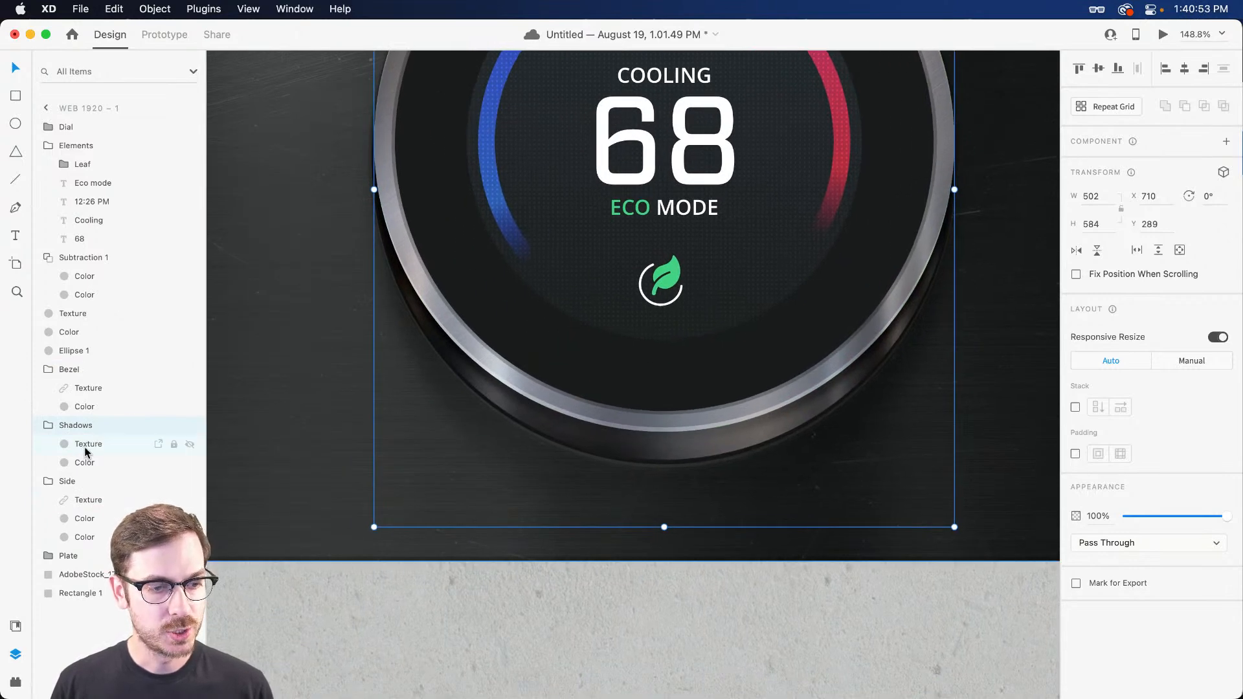
left_click(161, 445)
left_click(189, 445)
left_click(190, 445)
left_click(190, 446)
left_click(189, 446)
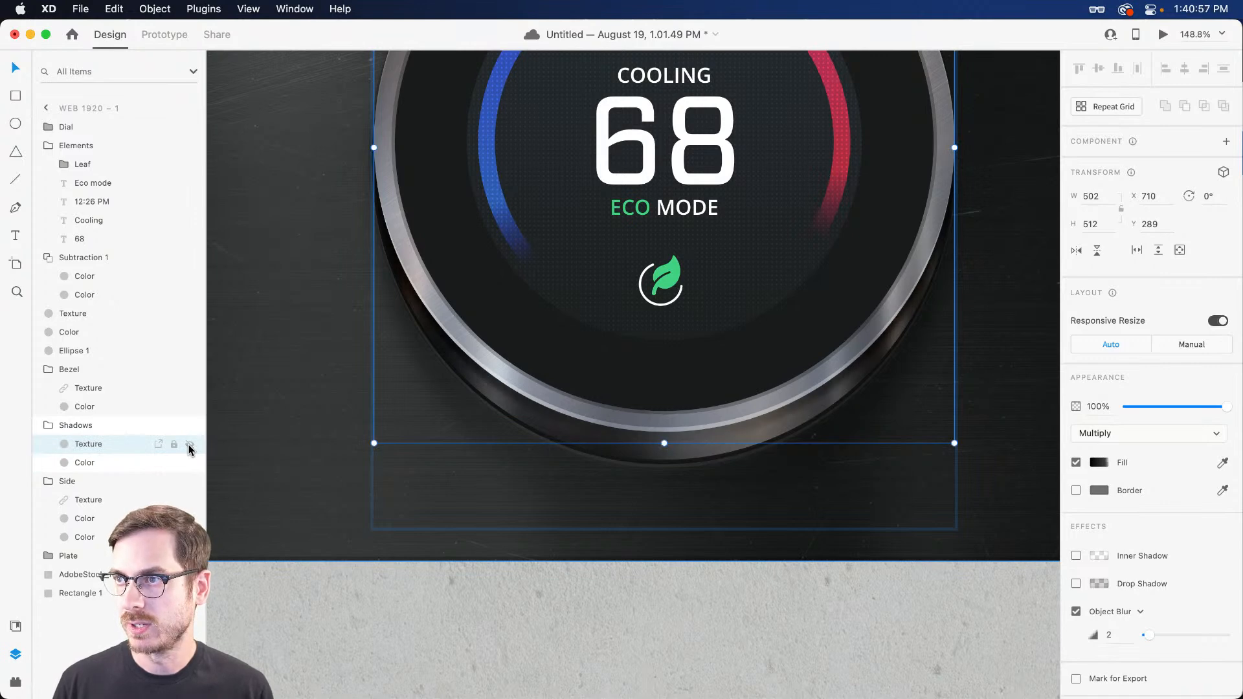
Shift the middle gradient stop of the Shadows group's Texture circle slightly, recolour it #121212 and lower the gradient's opacity.
left_click(1099, 462)
left_click(1041, 383)
mouse_move(1041, 384)
left_mouse_down()
mouse_move(998, 385)
mouse_move(1052, 386)
mouse_move(1034, 385)
left_mouse_up()
left_click_drag(935, 499, 860, 513)
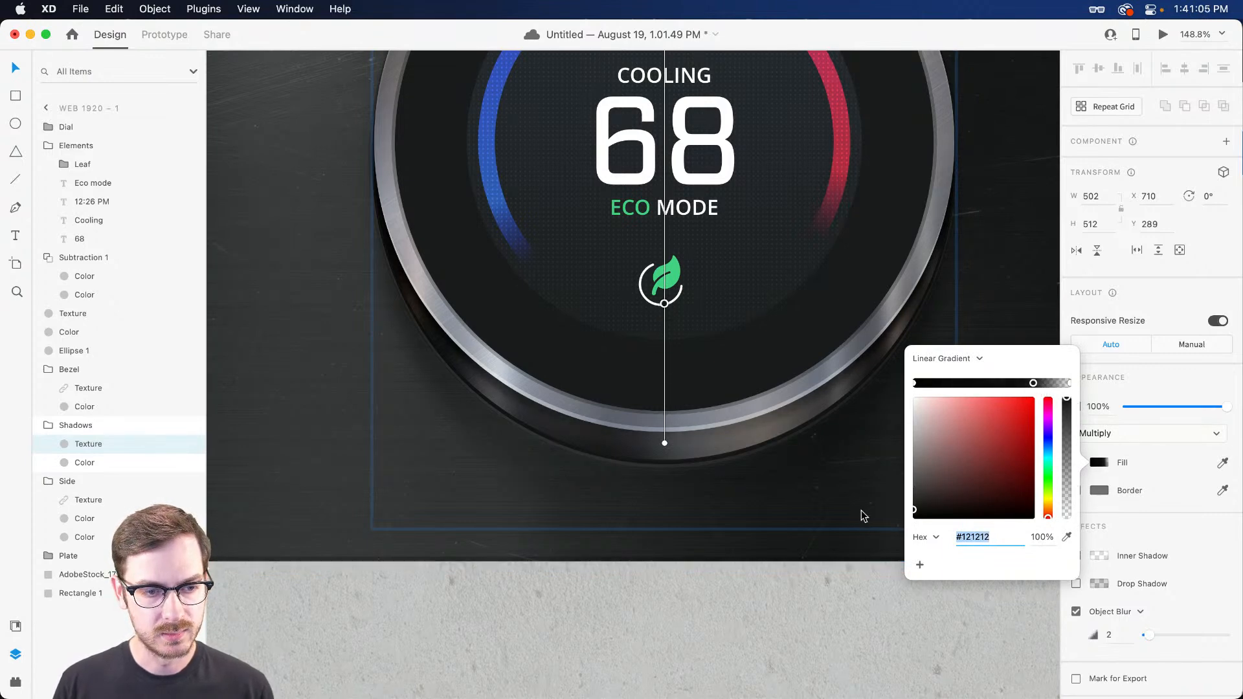
left_click_drag(1069, 402, 1067, 452)
left_click(673, 448)
Stretch the Shadows group's Texture circle to a height of 513 and its Color circle to a height of 598.
left_click_drag(665, 443, 667, 446)
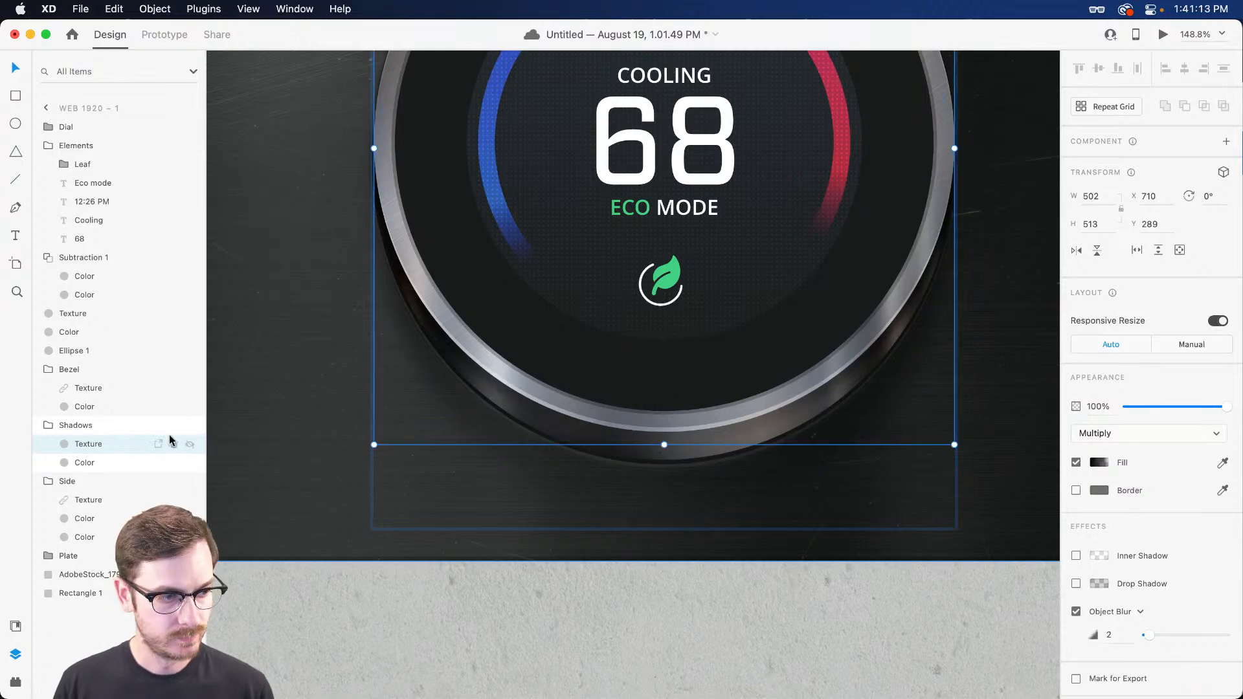
left_click(666, 483)
scroll(668, 483, "down", 3)
left_click_drag(663, 512, 665, 526)
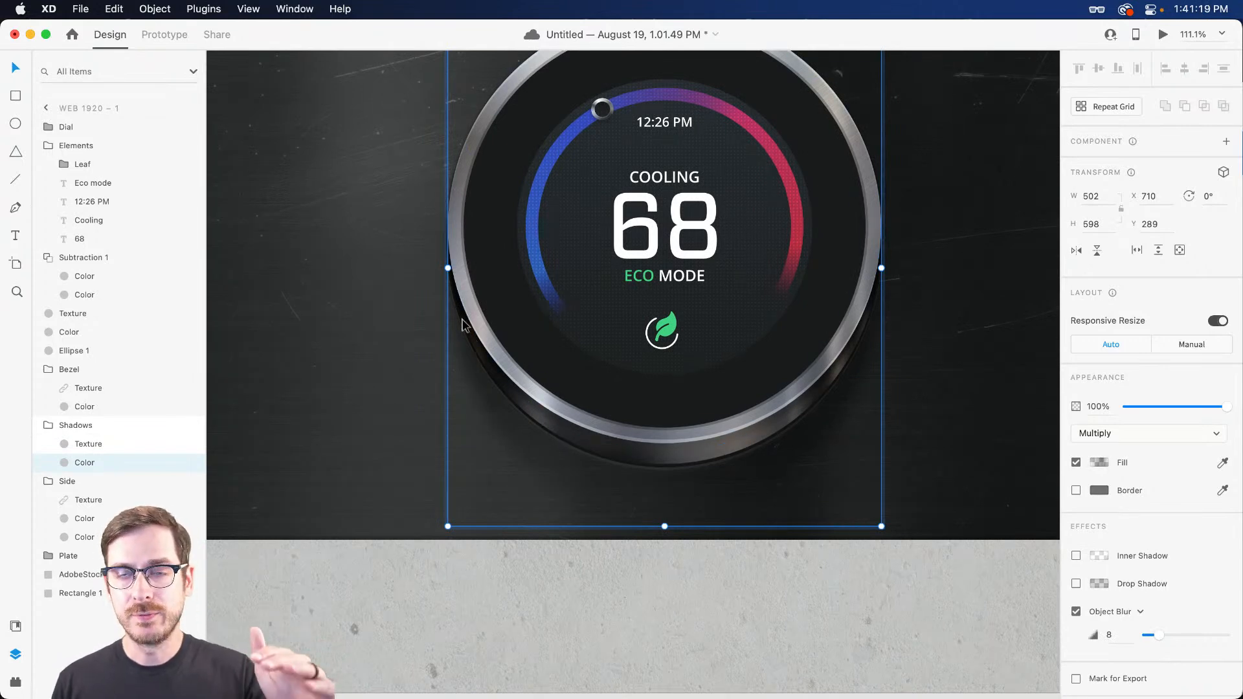
In the Shadows group's Color circle gradient, set the end stop's opacity to 22% and the middle stop's to 33%.
scroll(705, 347, "up", 1)
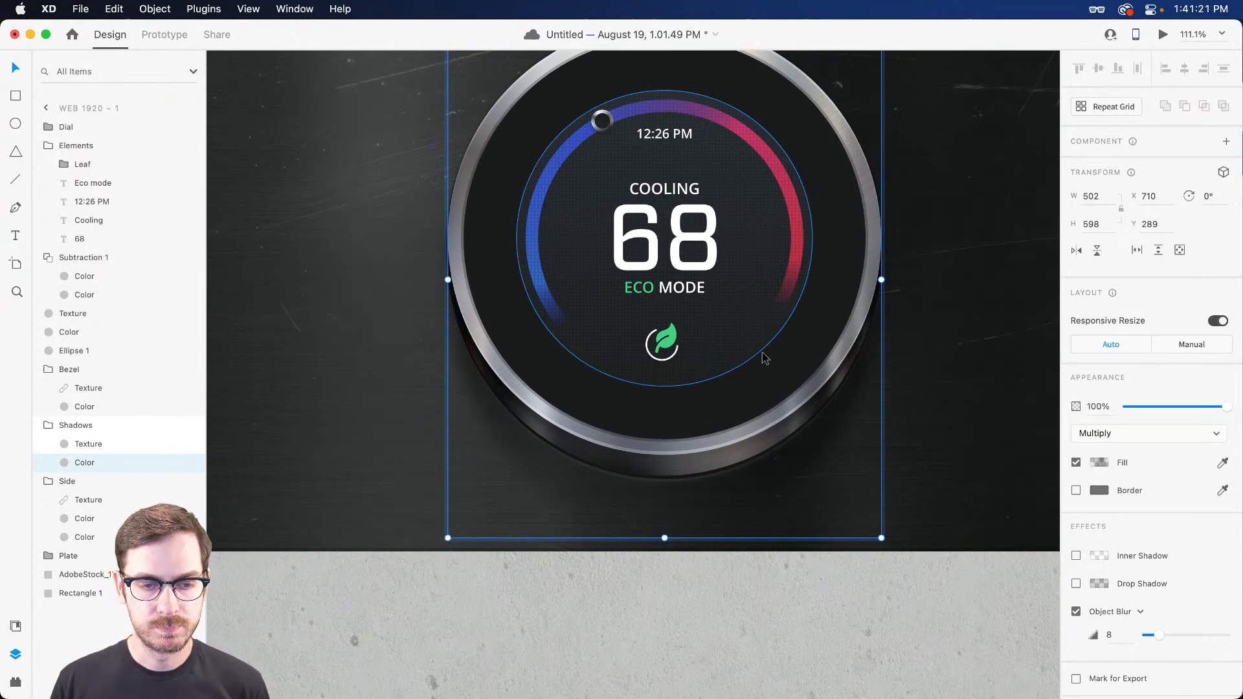
scroll(748, 397, "right", 2)
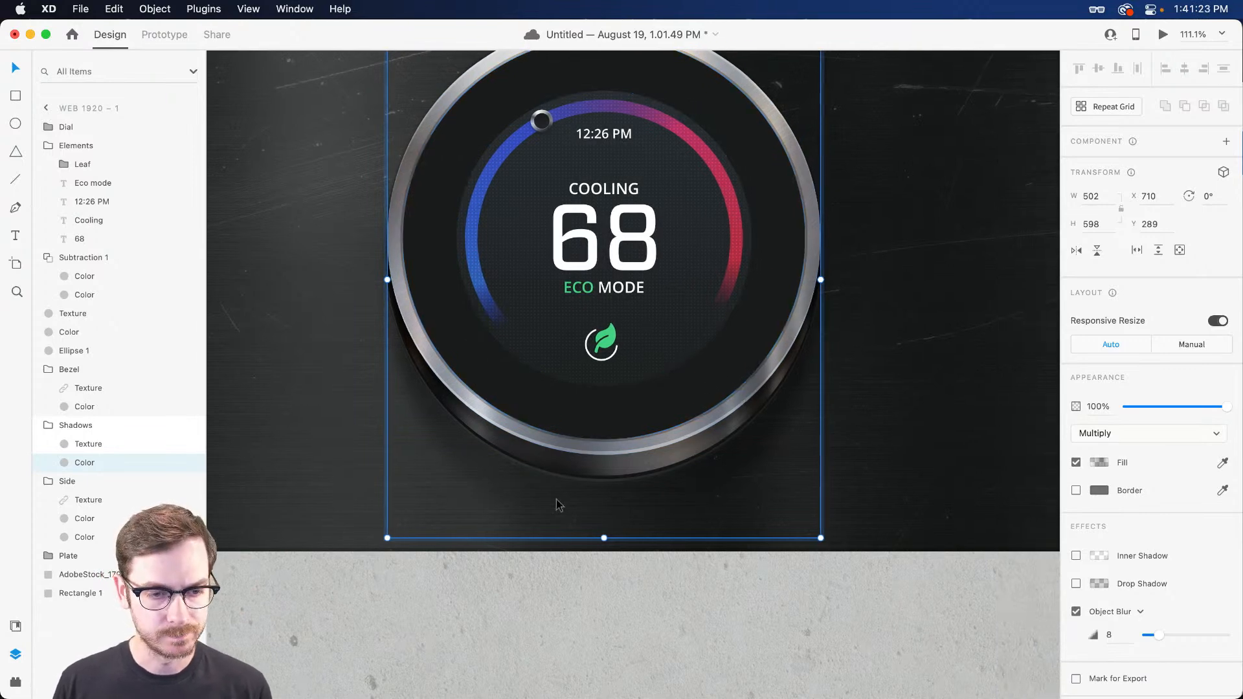
left_click(1102, 466)
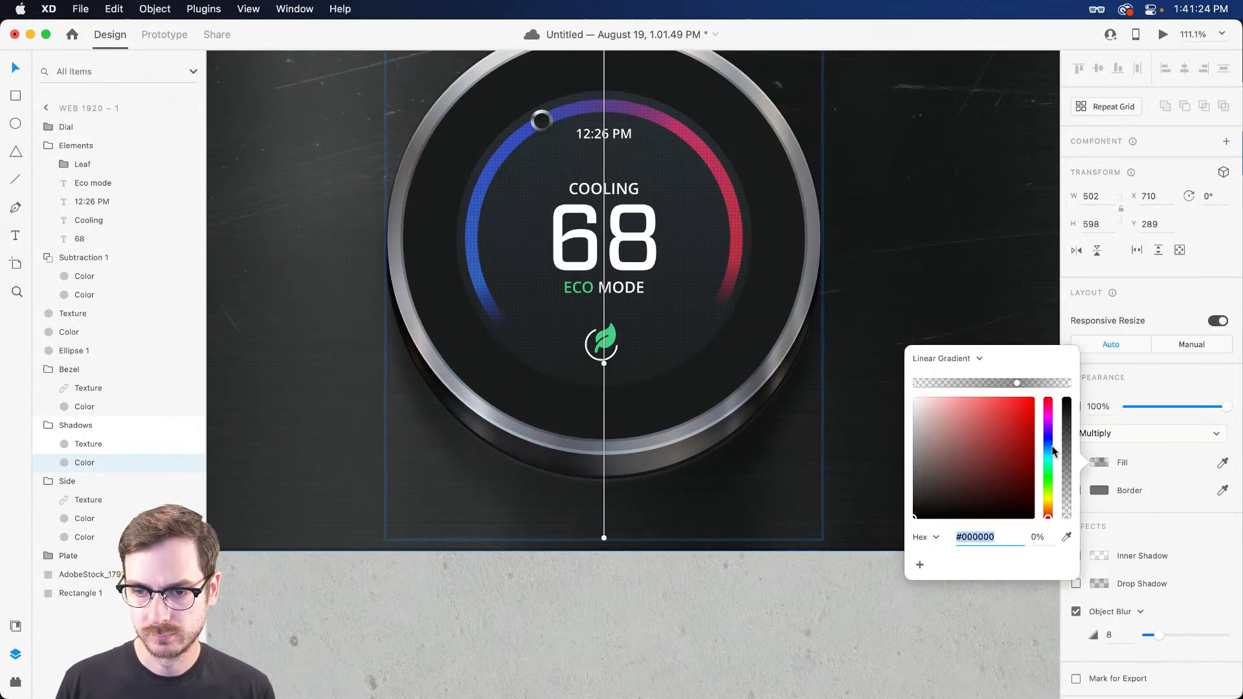
left_click(1016, 384)
left_click(1069, 383)
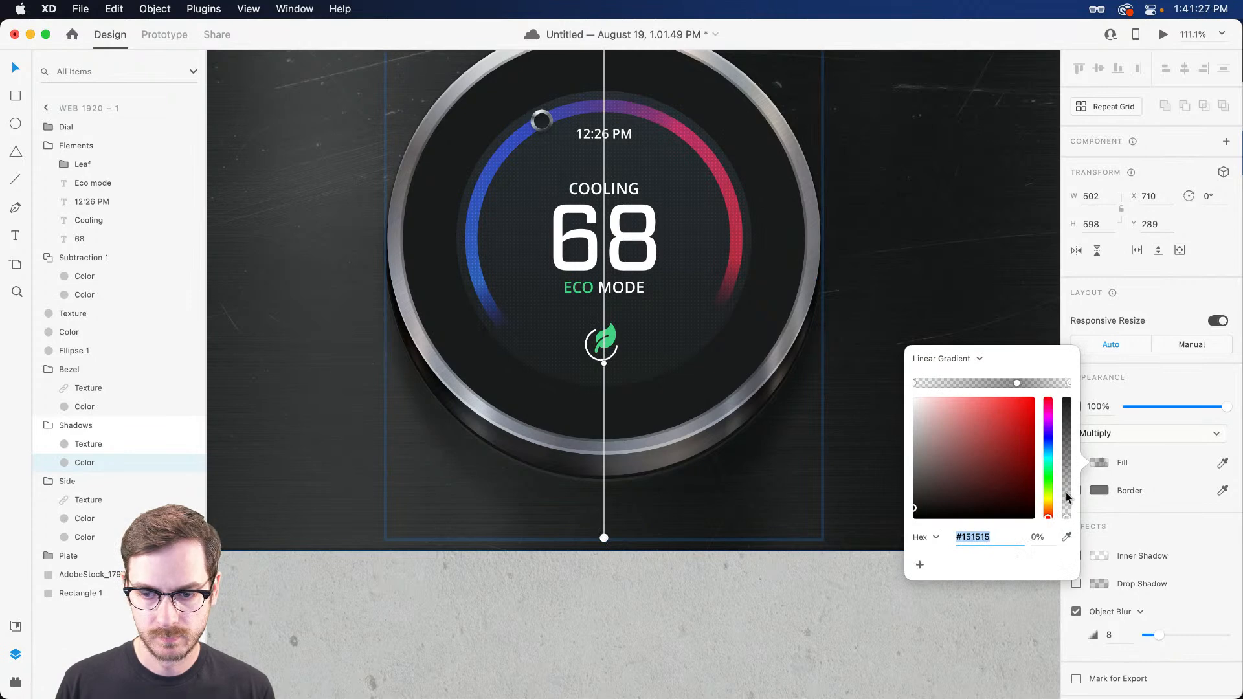
left_click_drag(1067, 515, 1067, 489)
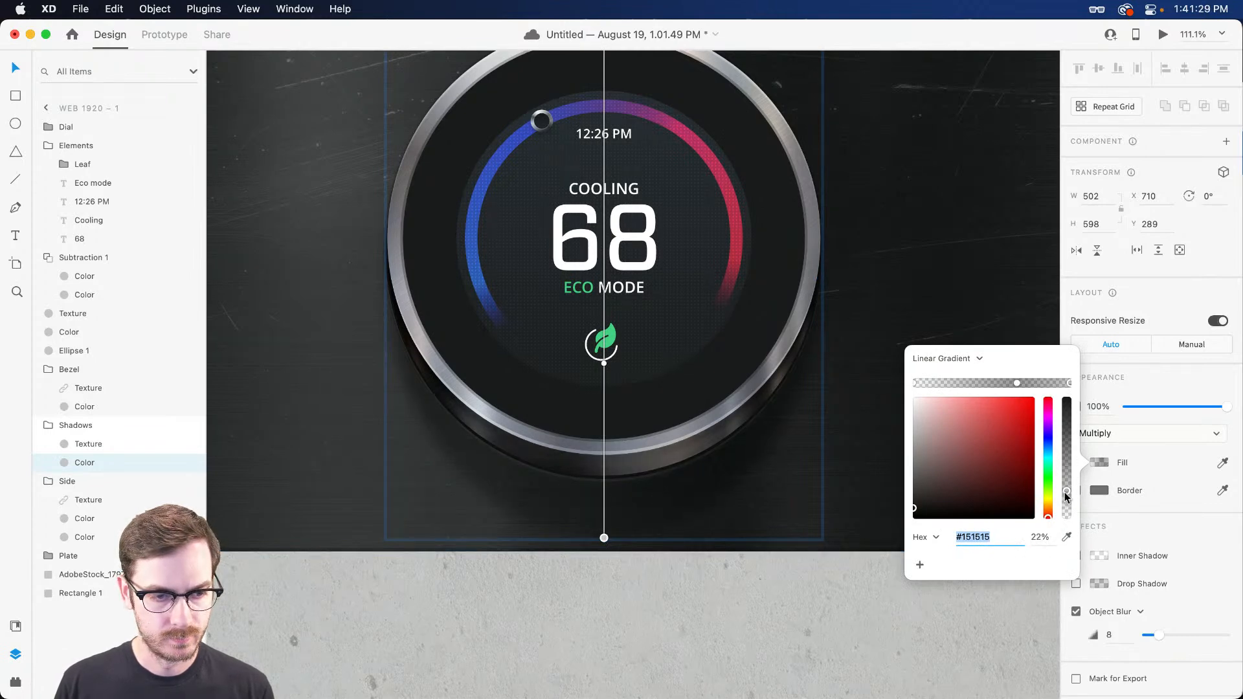
left_click(1017, 383)
left_click_drag(1069, 457, 1069, 483)
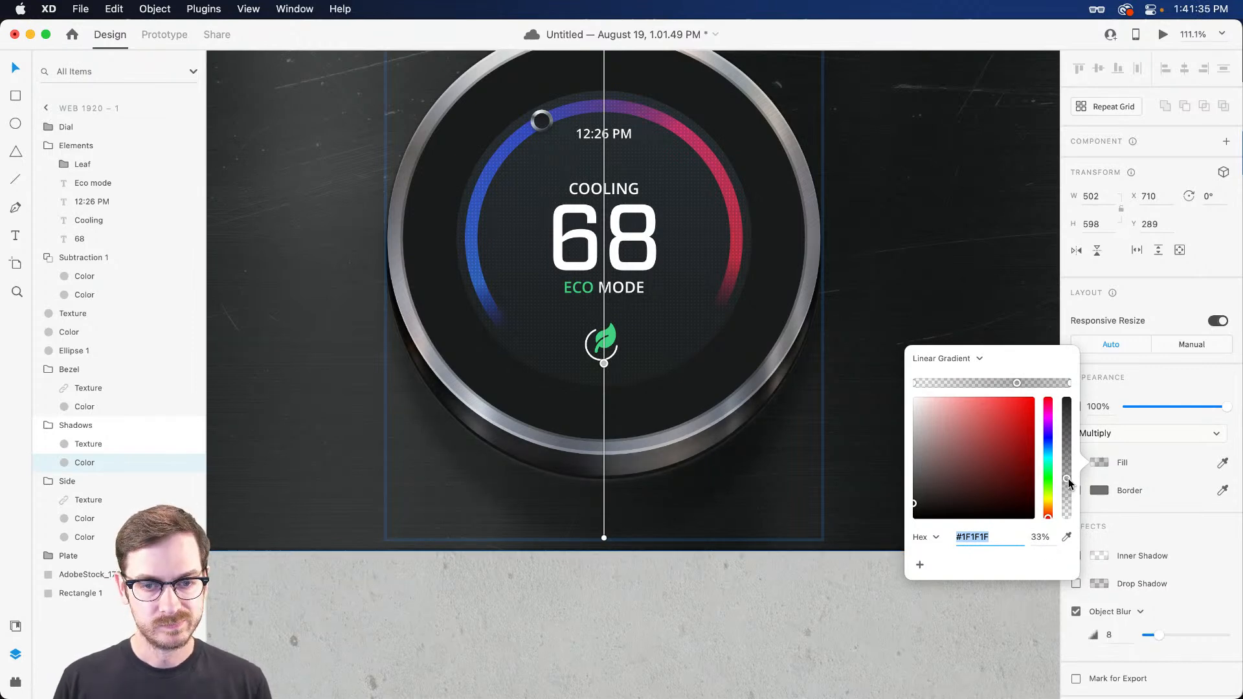
scroll(514, 279, "down", 4)
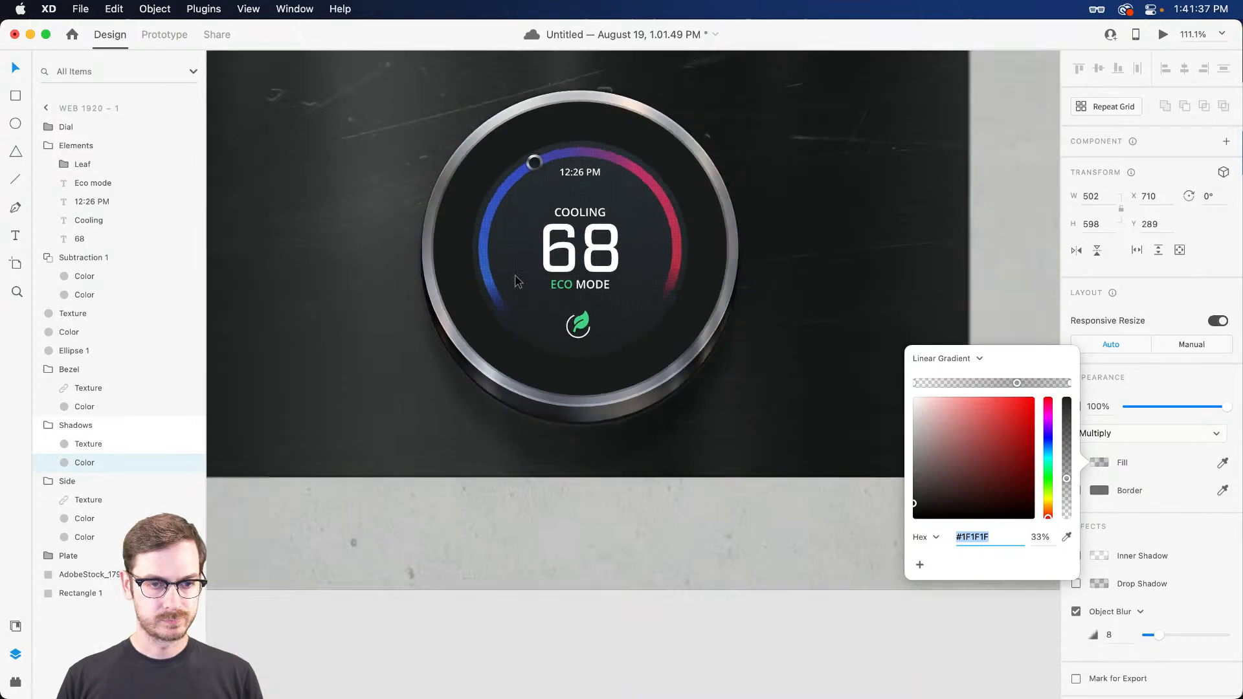
left_click(891, 222)
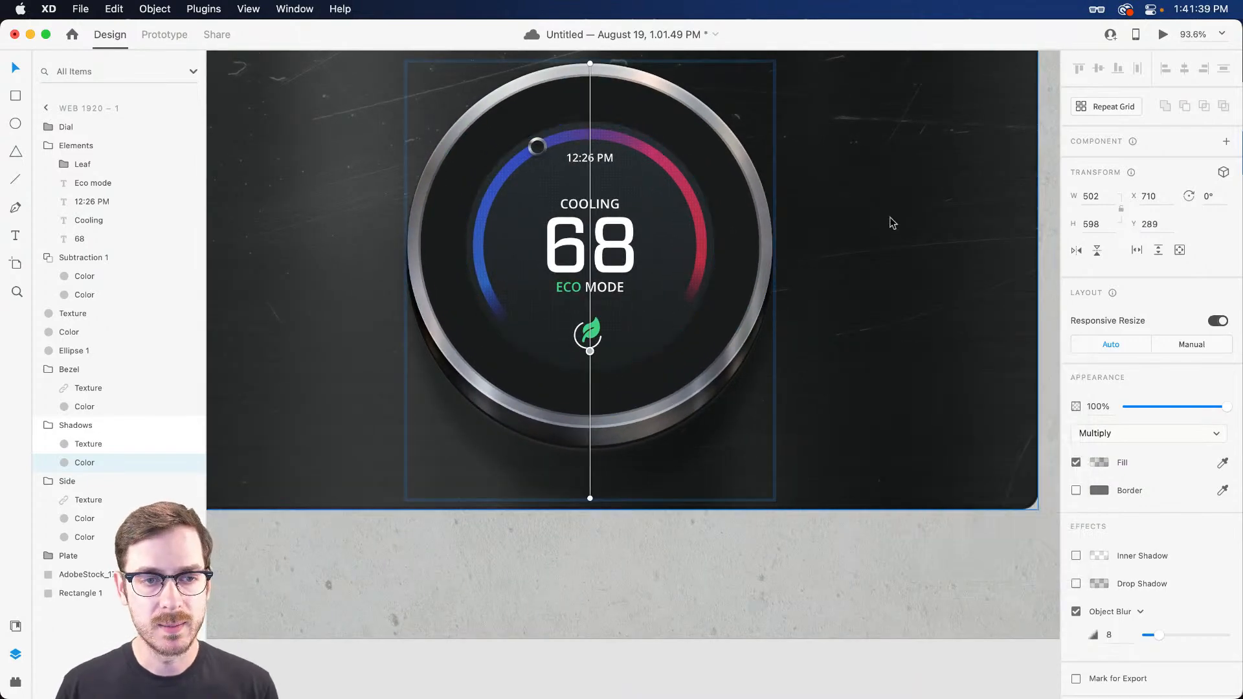
Examine the small metallic dial knob up close and within the overall thermostat.
scroll(778, 209, "up", 2)
scroll(508, 167, "up", 5)
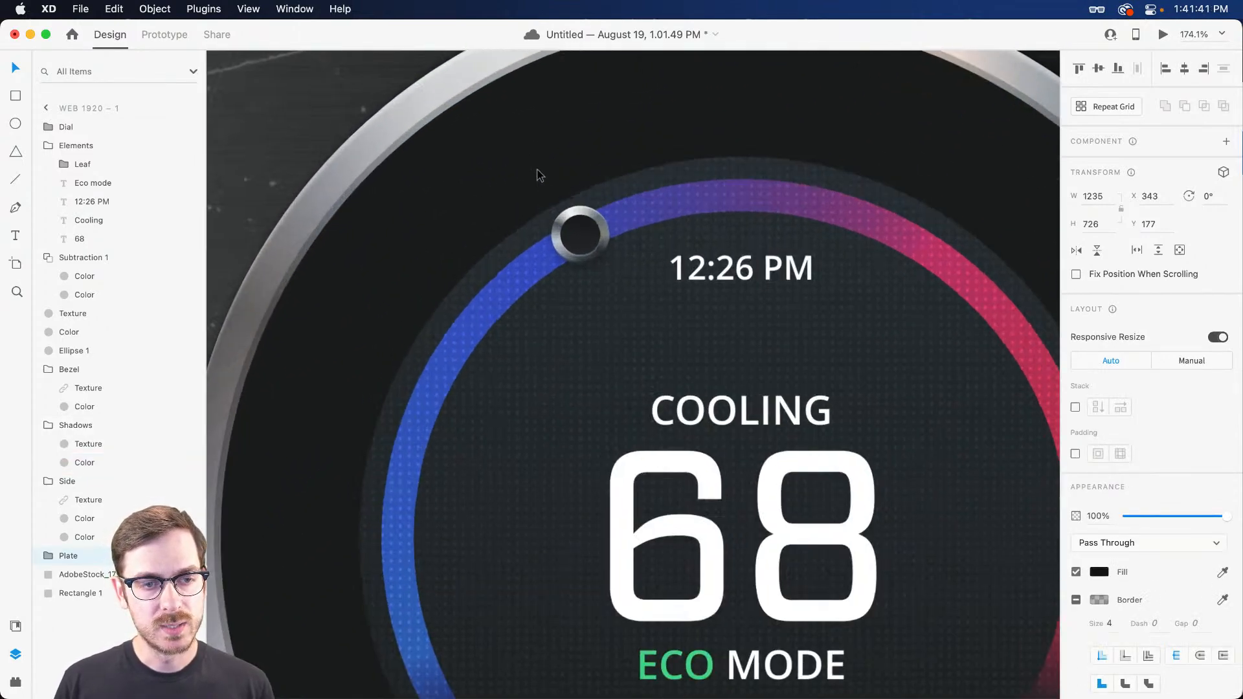
left_click(574, 233)
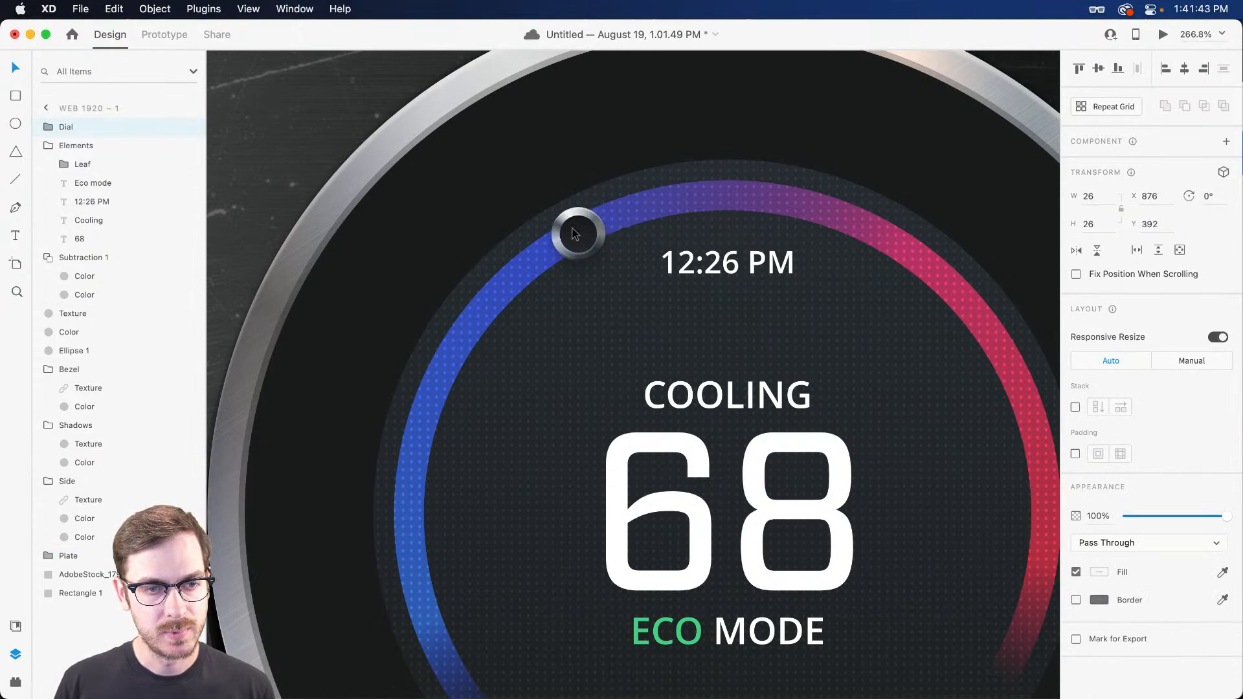
scroll(574, 233, "down", 4)
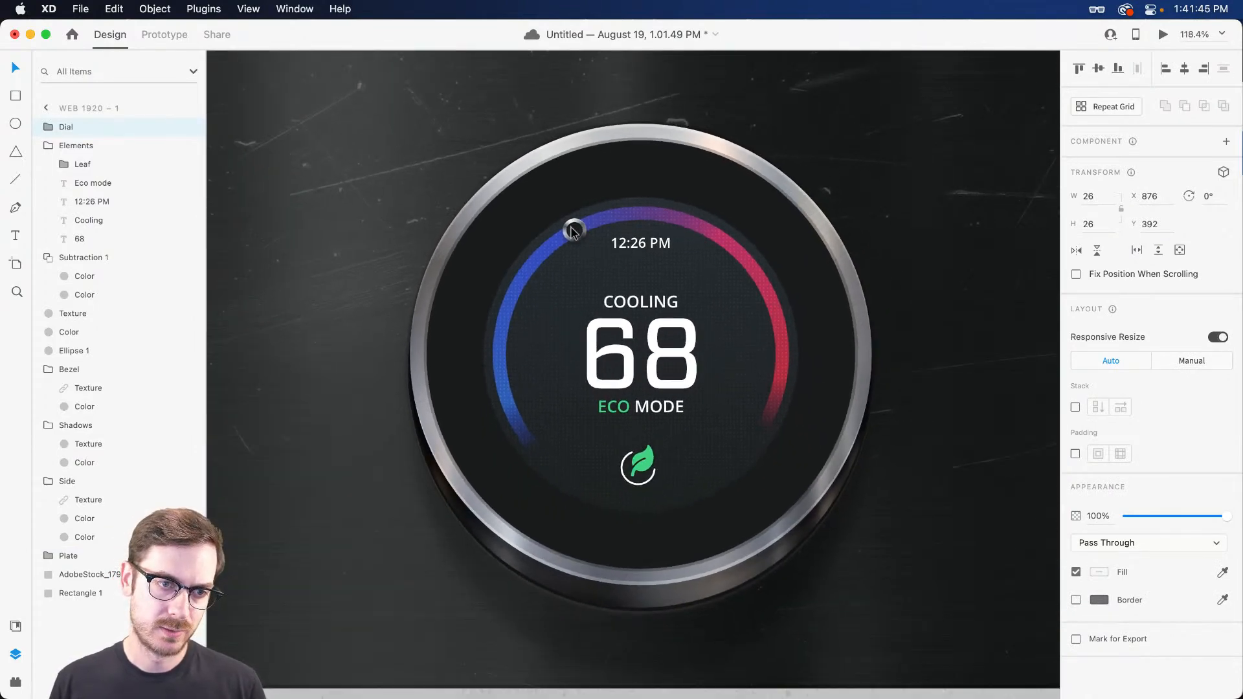
scroll(597, 238, "up", 3)
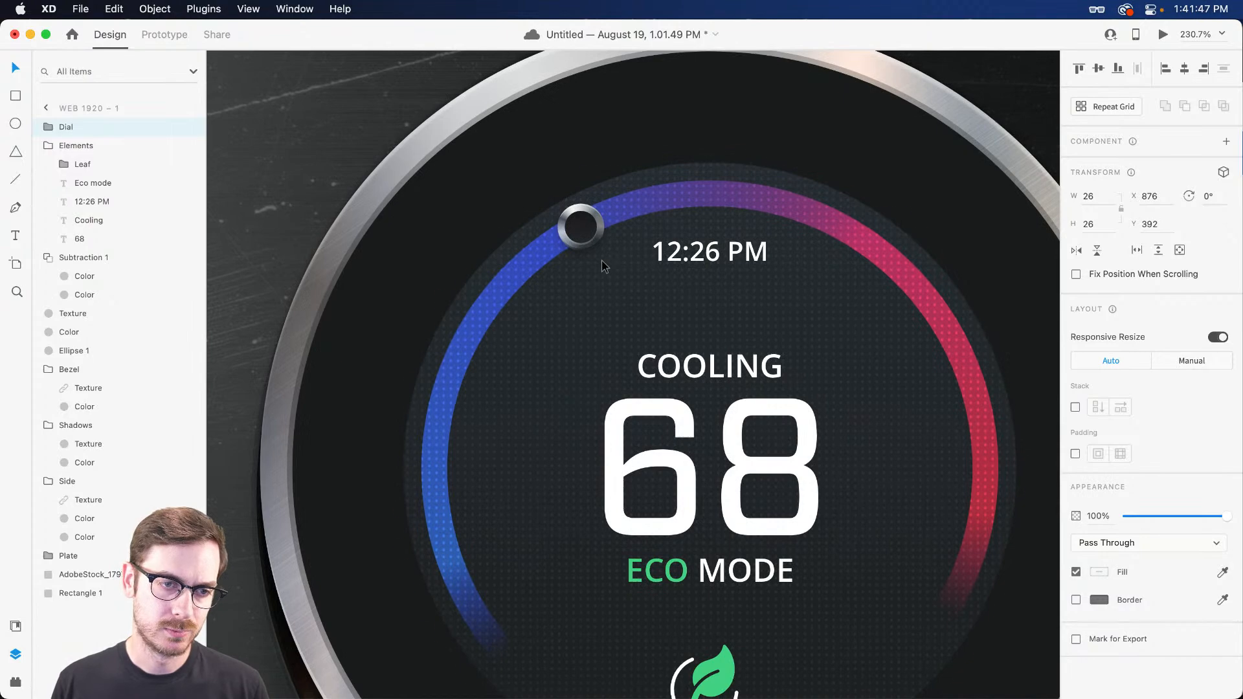
left_click_drag(604, 249, 606, 252)
scroll(705, 251, "down", 4)
left_click(990, 197)
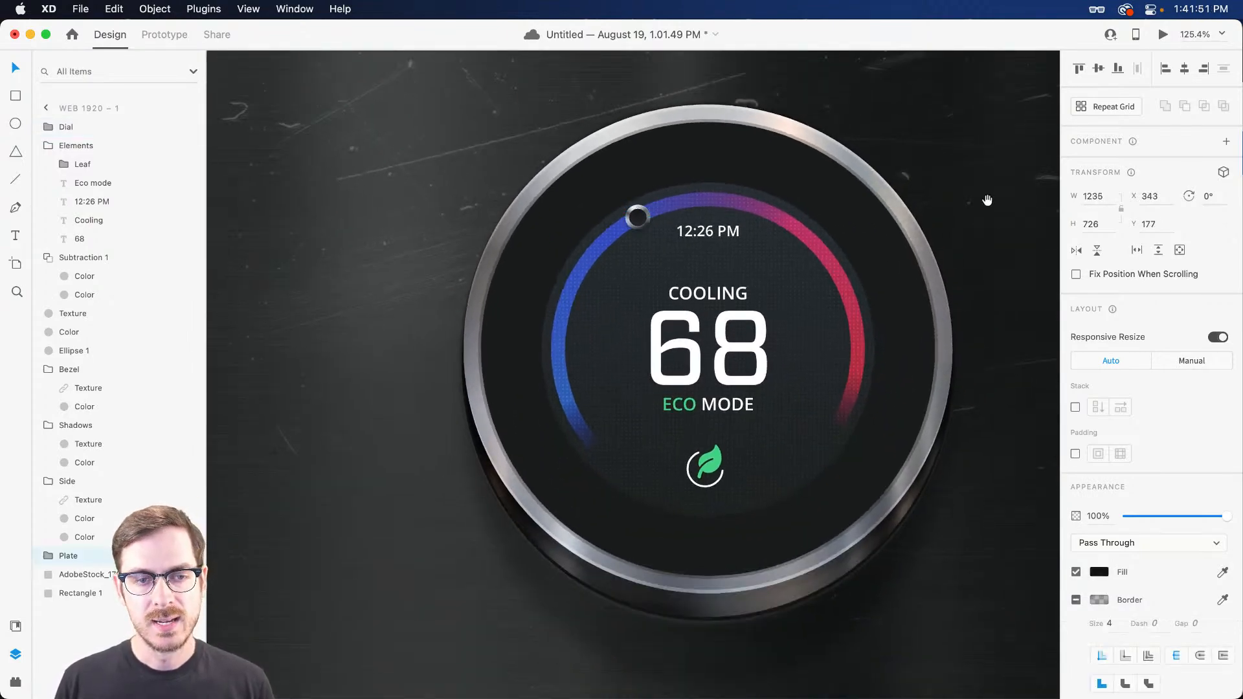
left_click_drag(987, 201, 910, 162)
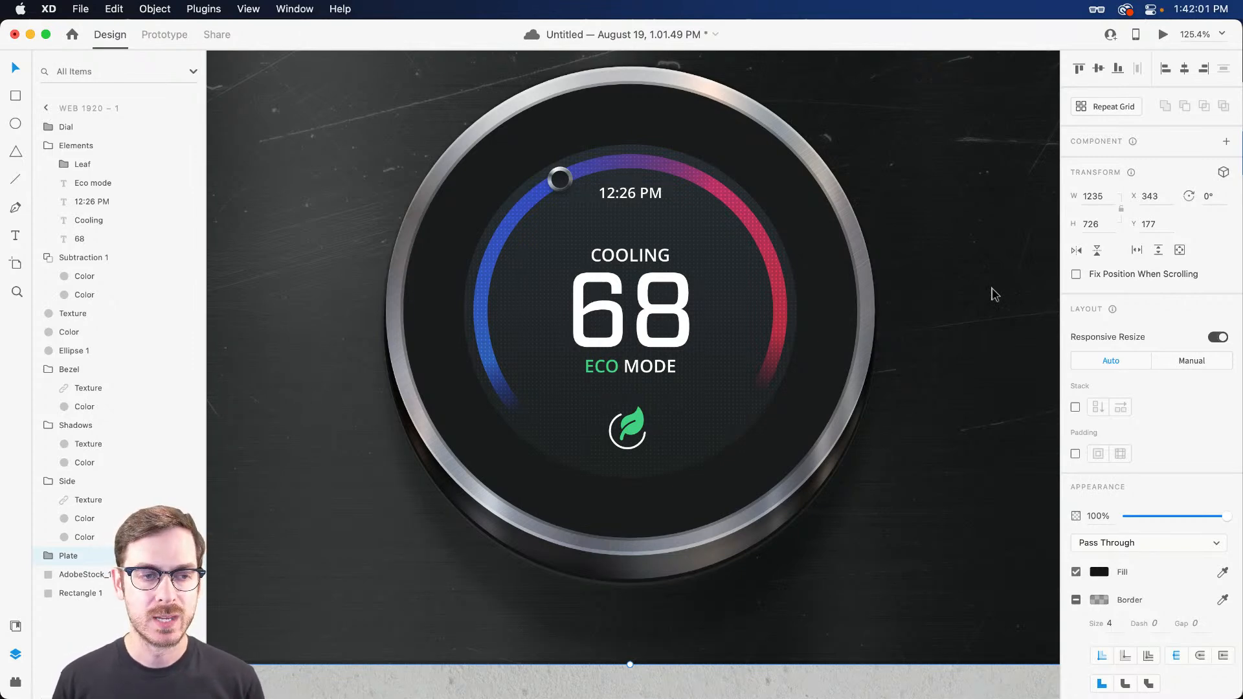
Rename the dark inner face circle, Ellipse 1, as Outline.
left_click(837, 245)
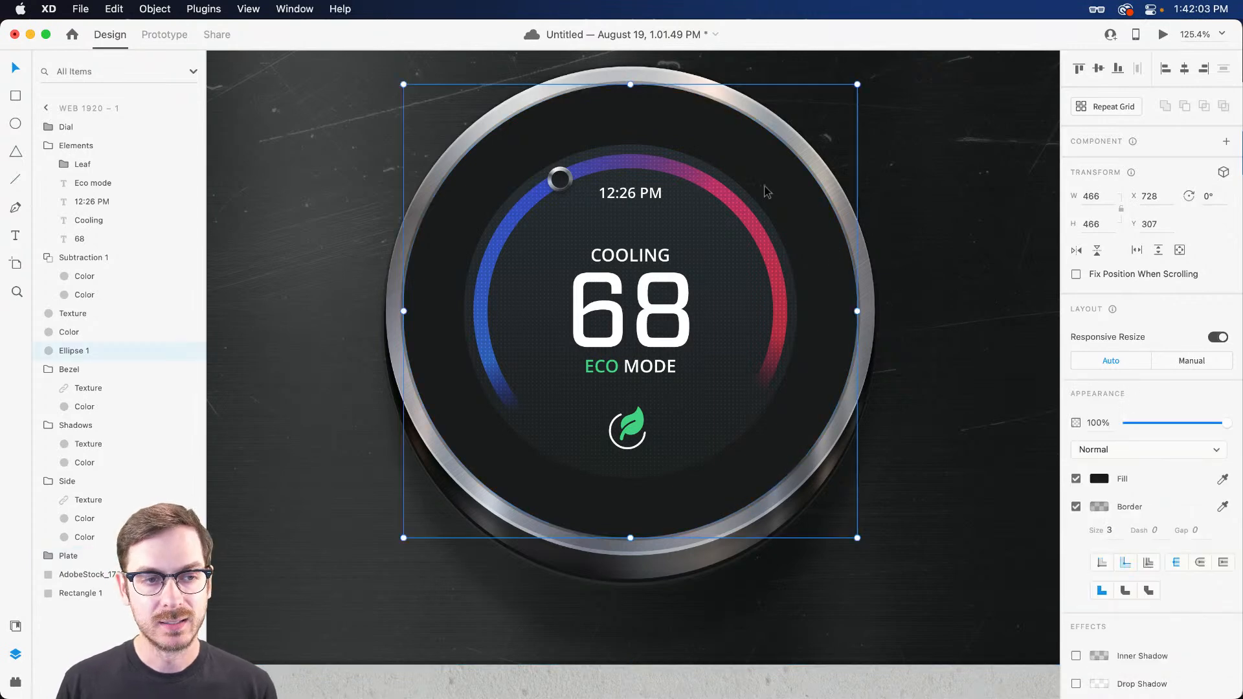
scroll(692, 157, "up", 1)
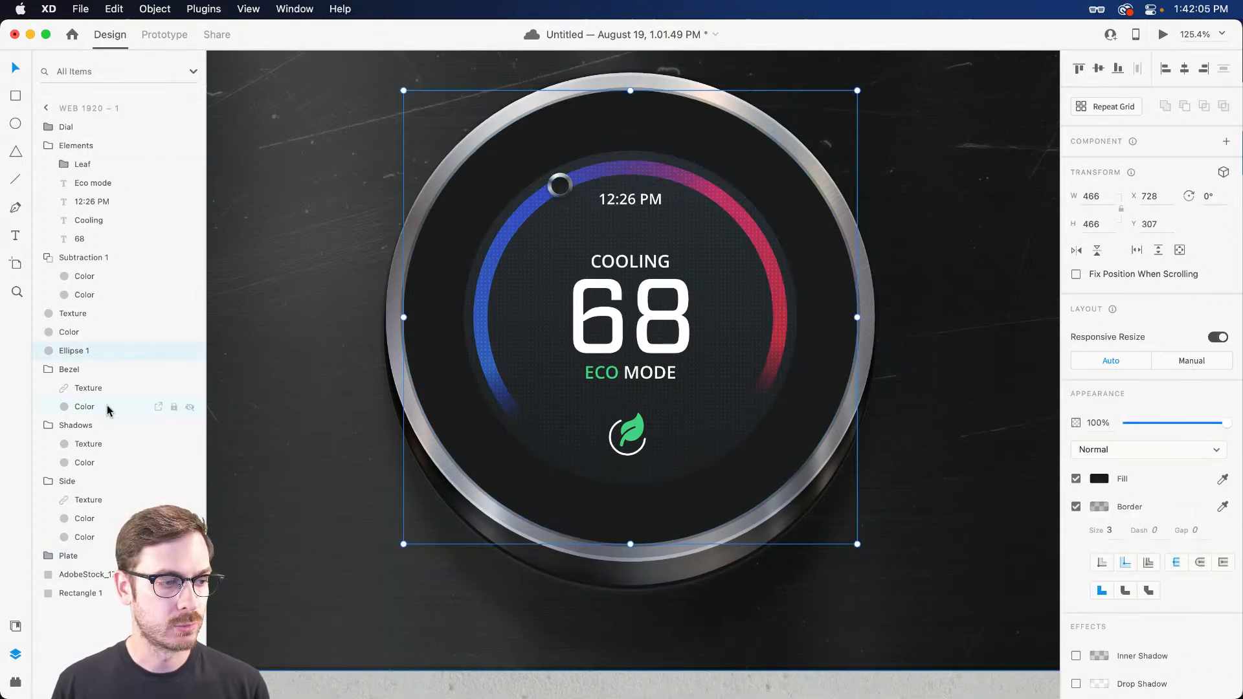
double_click(73, 351)
type("Outline")
key("Return")
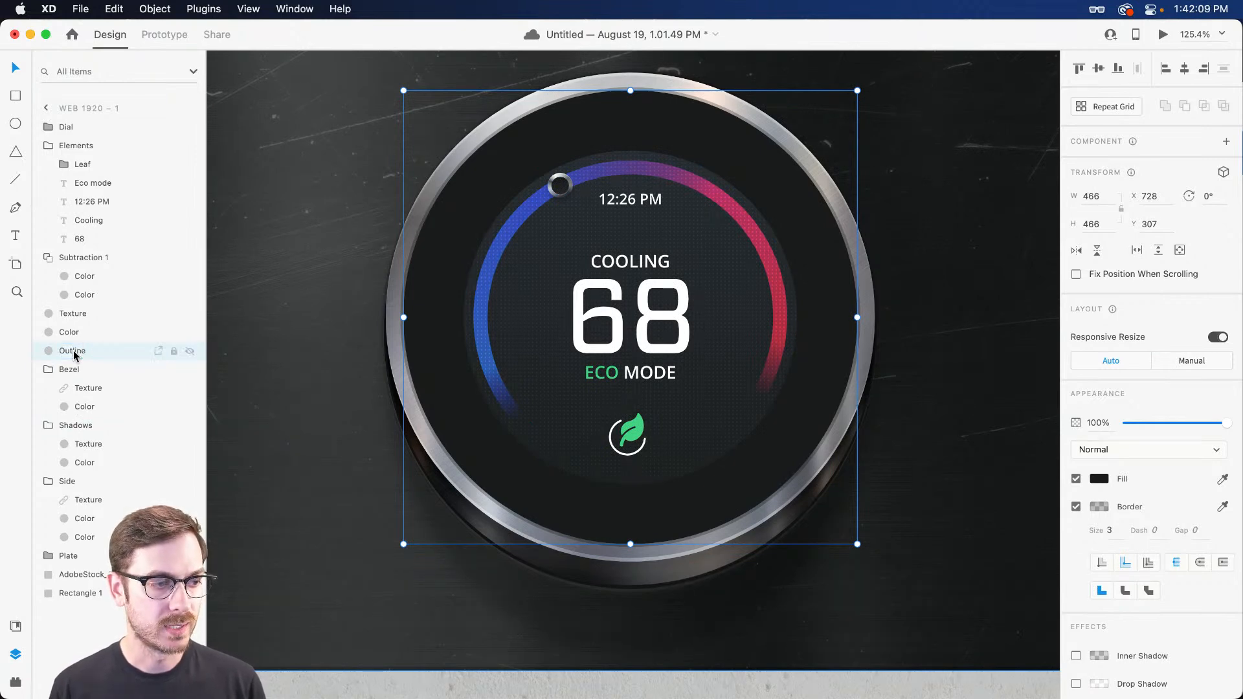
Duplicate the Outline circle, bring the copy in front of all the thermostat elements and remove its border.
key("super+d")
key("shift+super+bracketright")
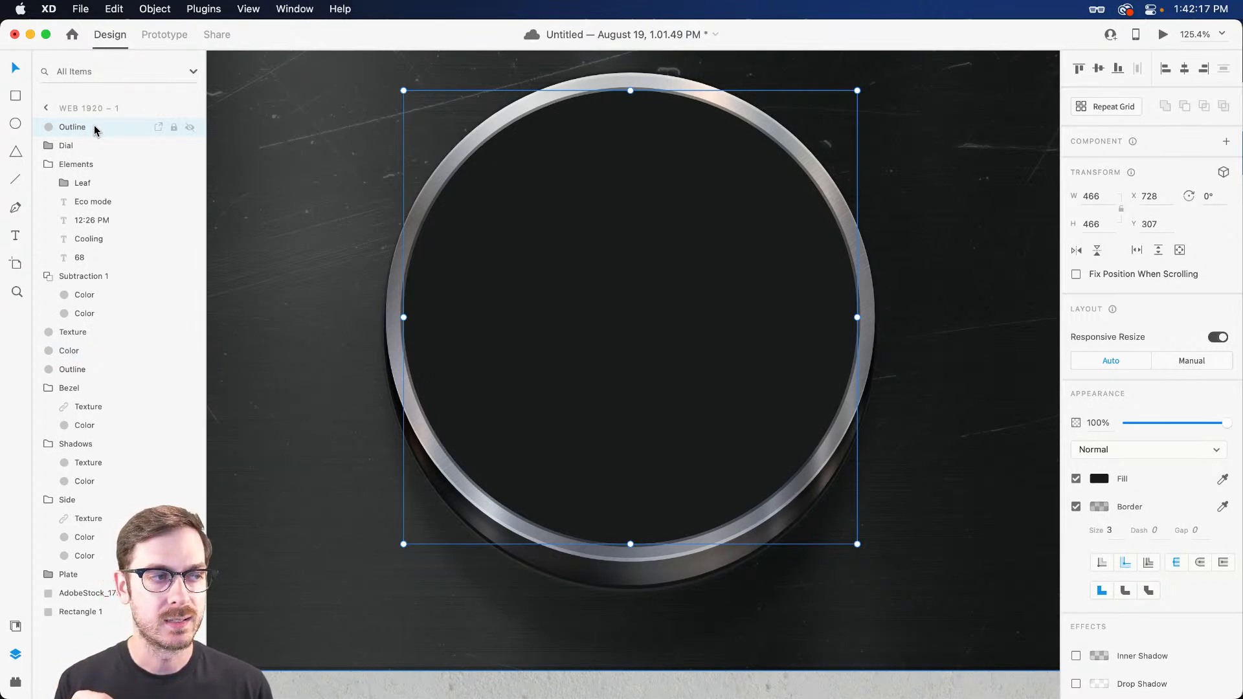
right_click(459, 223)
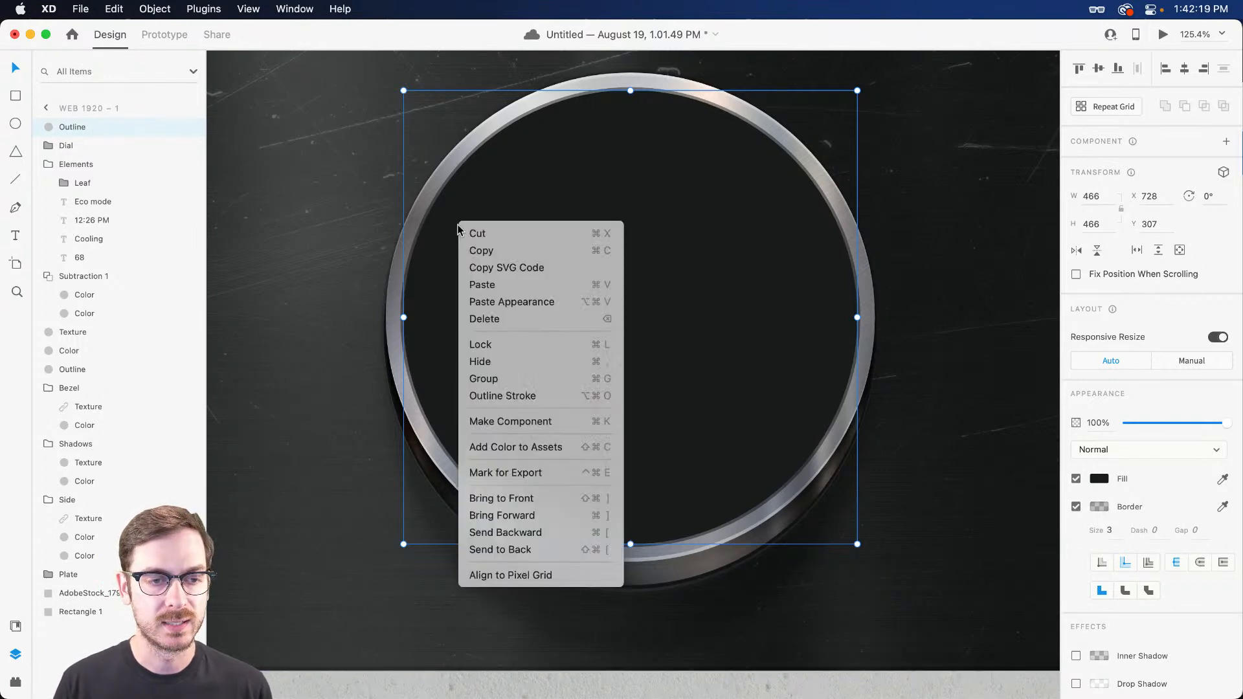
left_click(534, 533)
left_click(1076, 506)
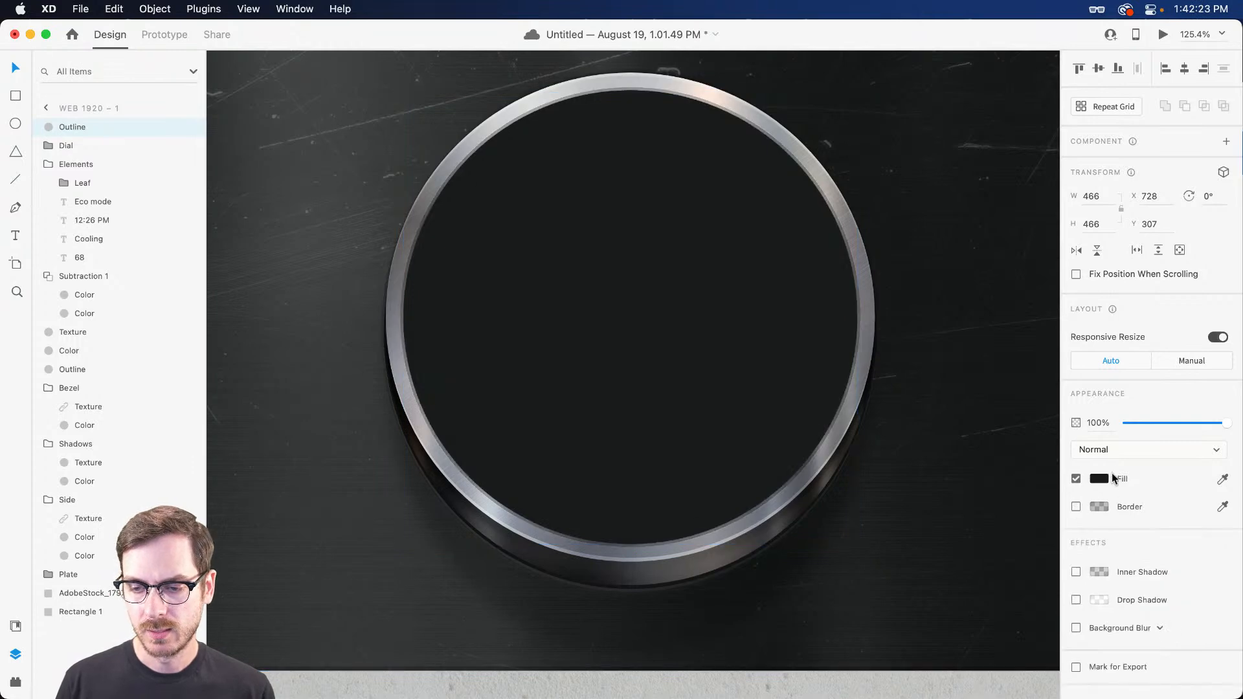
Change the front Outline circle's fill to a linear gradient running diagonally from its upper-left edge to its lower-right edge.
left_click(1099, 478)
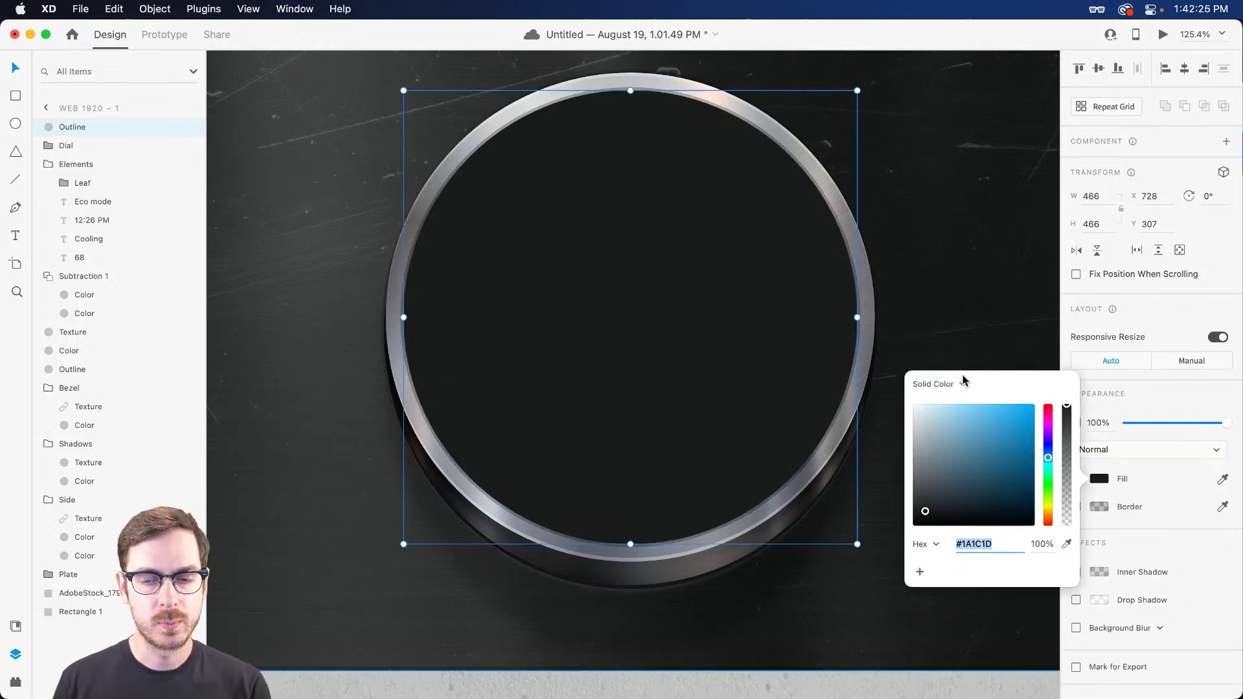
left_click(950, 386)
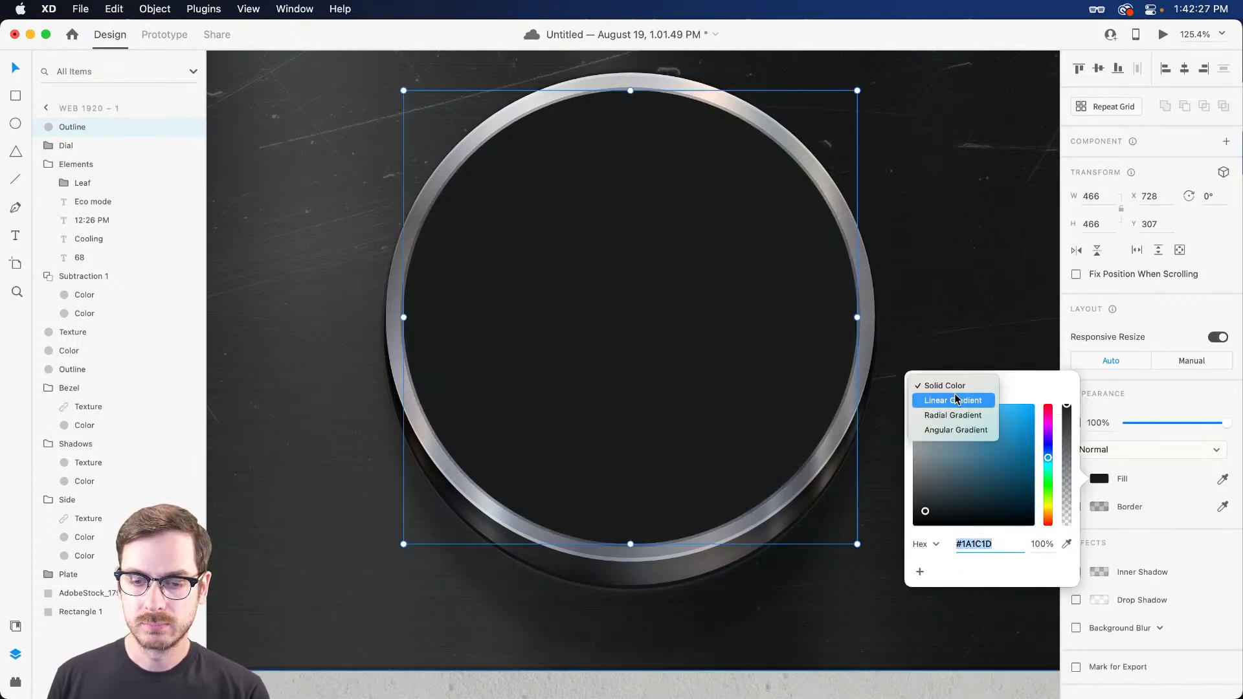
left_click(953, 399)
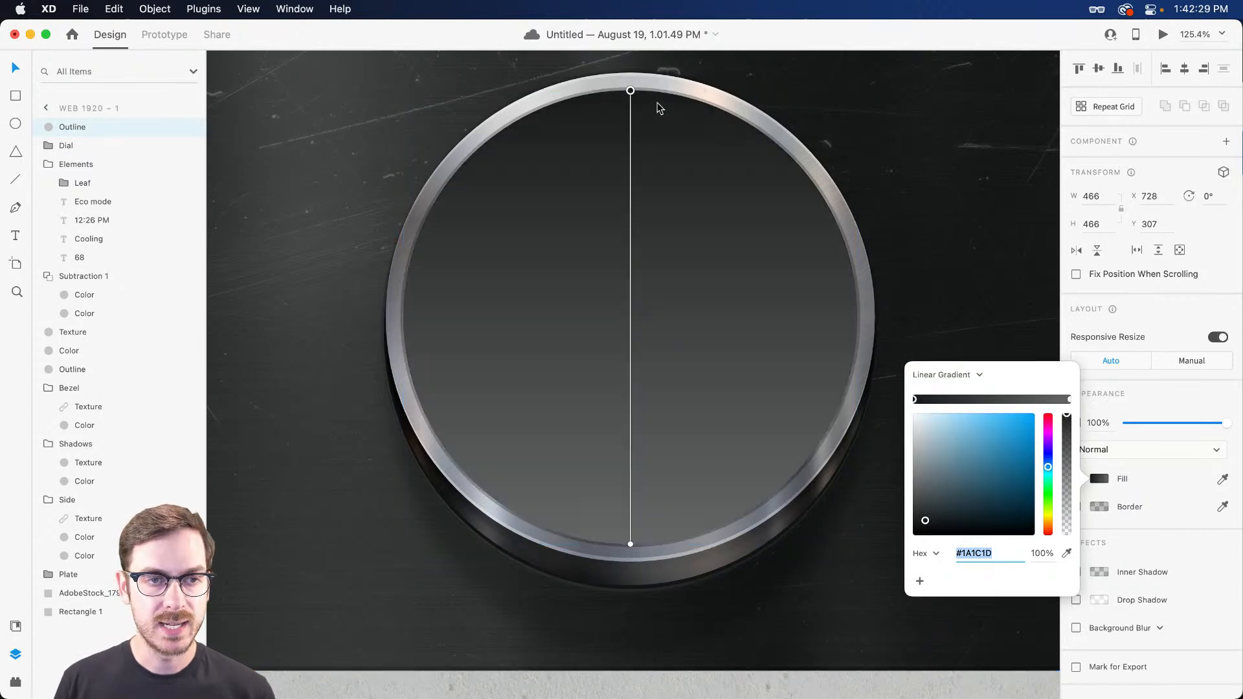
left_click_drag(631, 91, 525, 107)
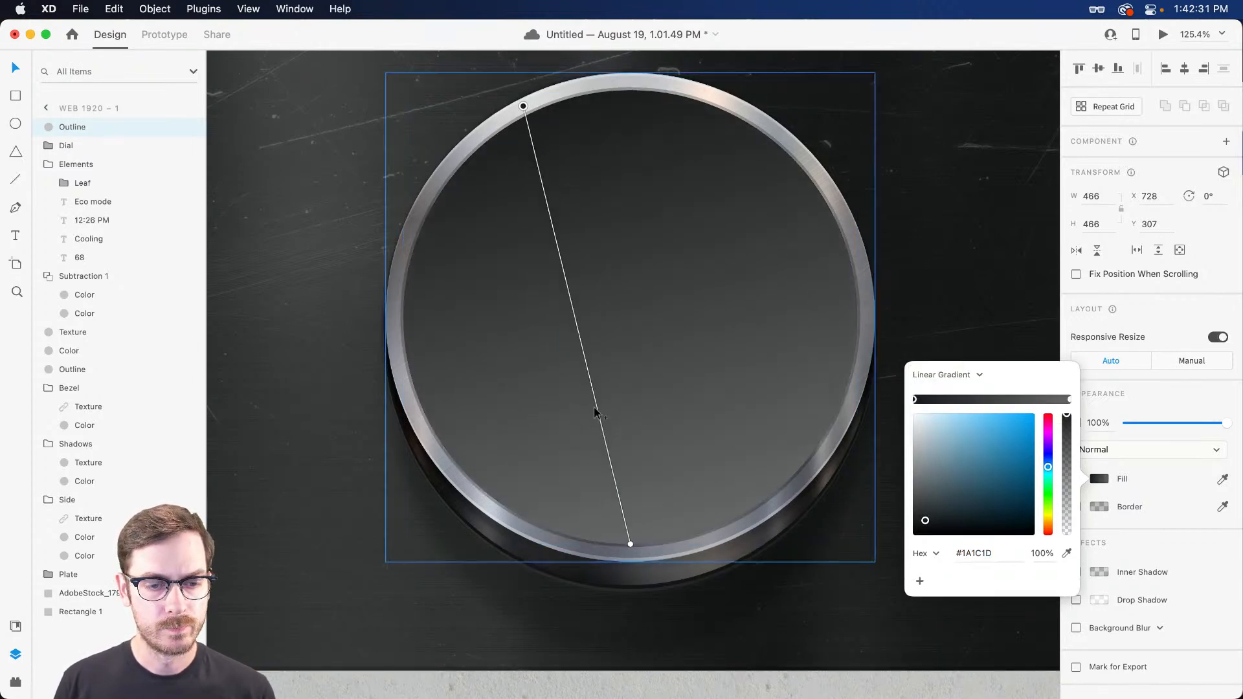
left_click_drag(630, 545, 774, 509)
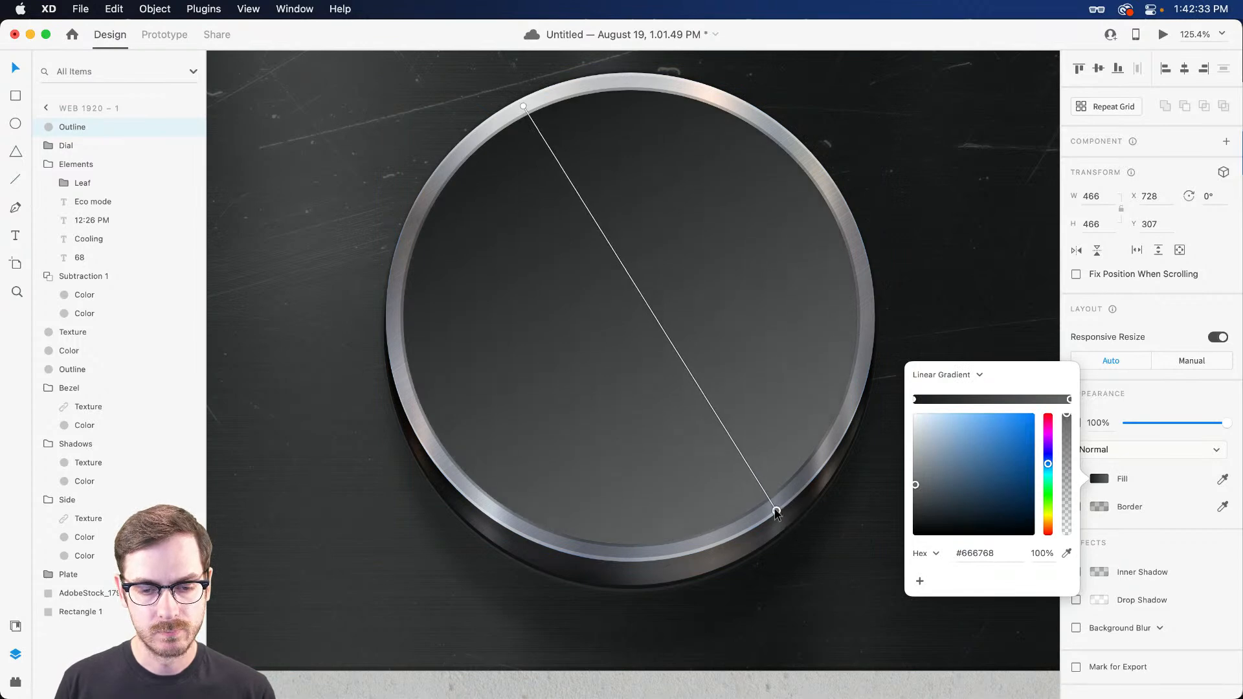
Recolour the gradient's upper-left stop white and add a #FFFFFF stop about a third of the way along.
left_click(523, 106)
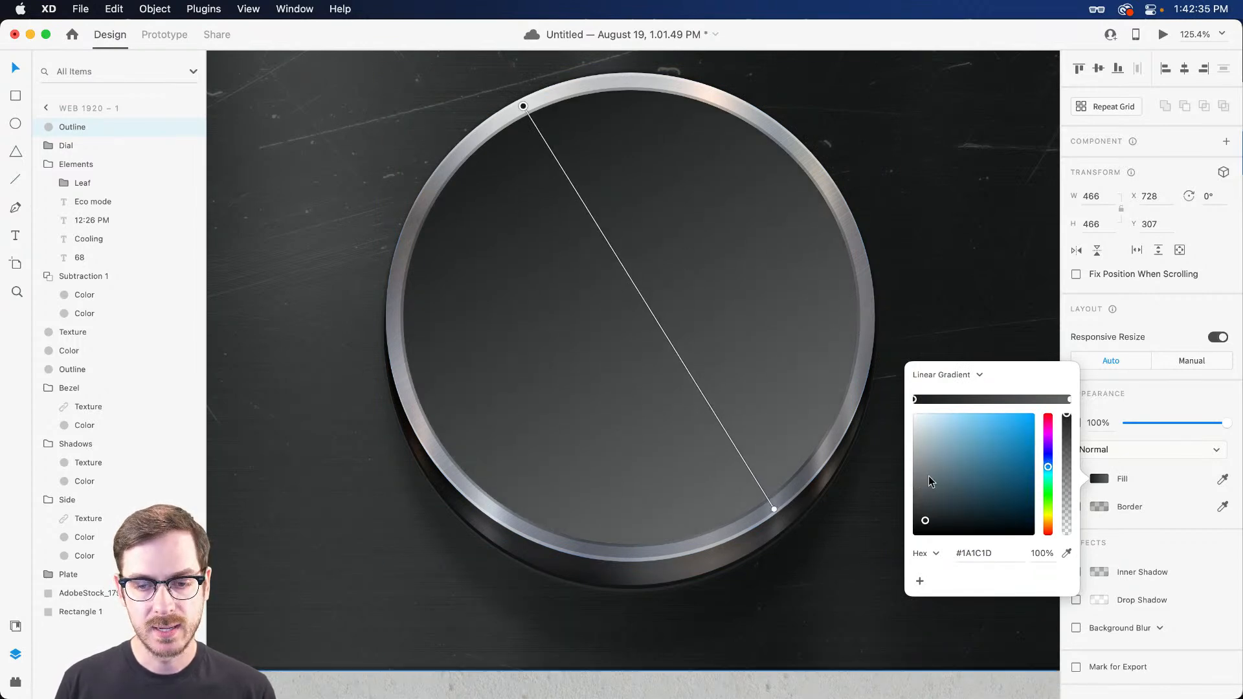
left_click_drag(938, 457, 885, 352)
left_click_drag(561, 162, 616, 252)
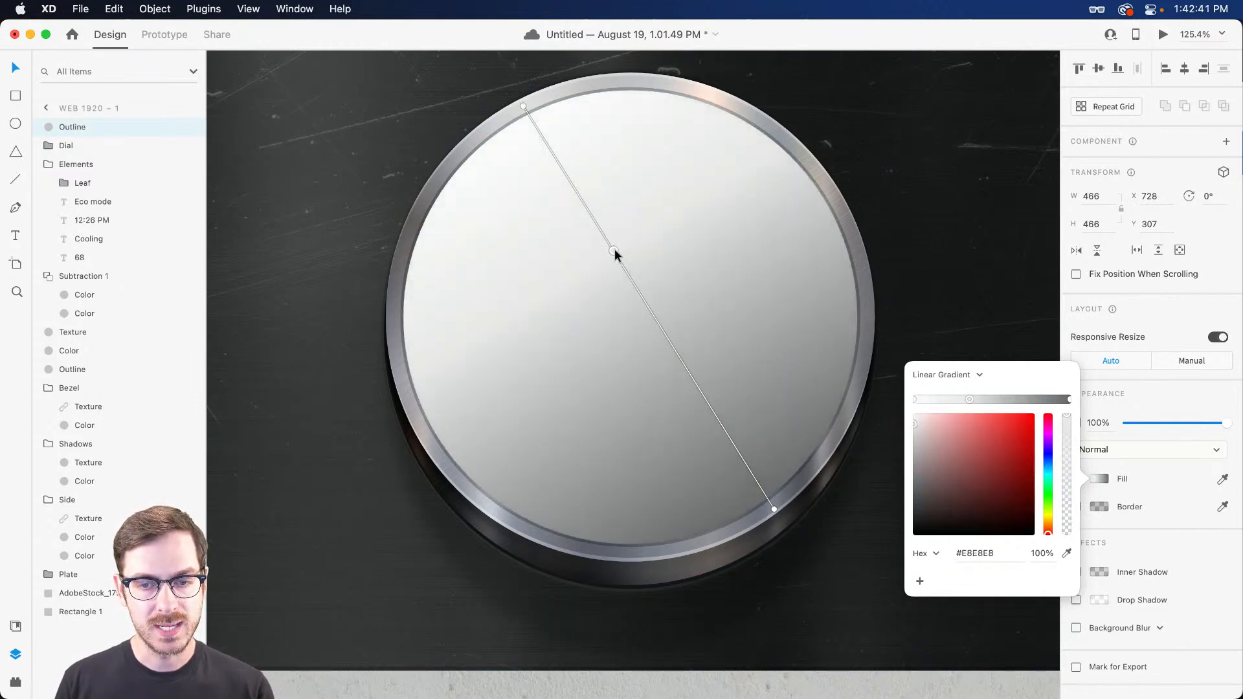
left_click_drag(1008, 458, 914, 415)
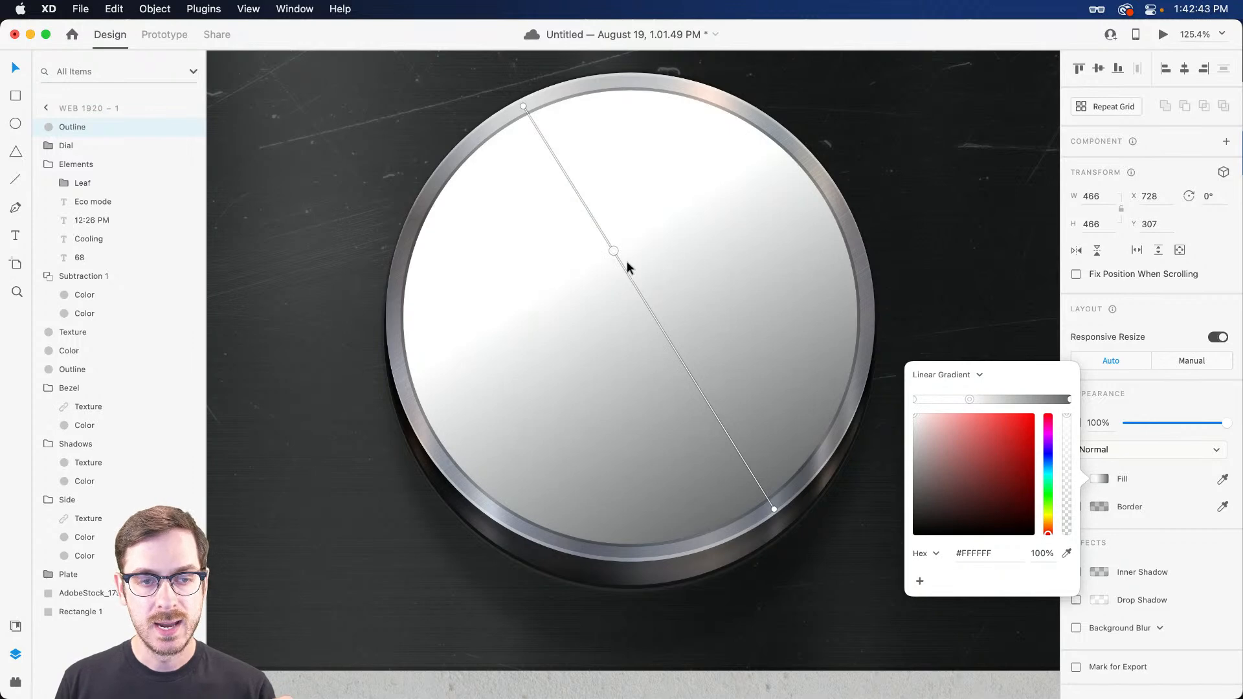
Add another gradient stop immediately after the white middle stop, coloured #FFFFFF at 0% opacity, to create a hard diagonal edge.
left_click_drag(623, 266, 616, 253)
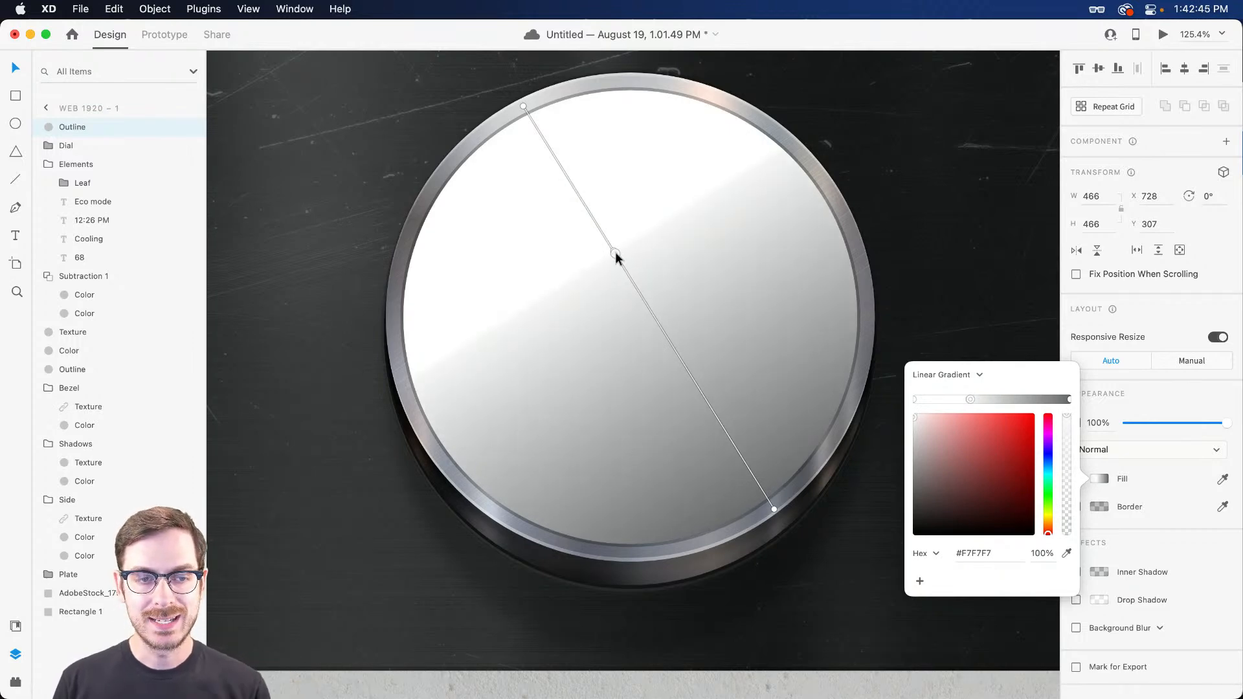
scroll(616, 257, "up", 10)
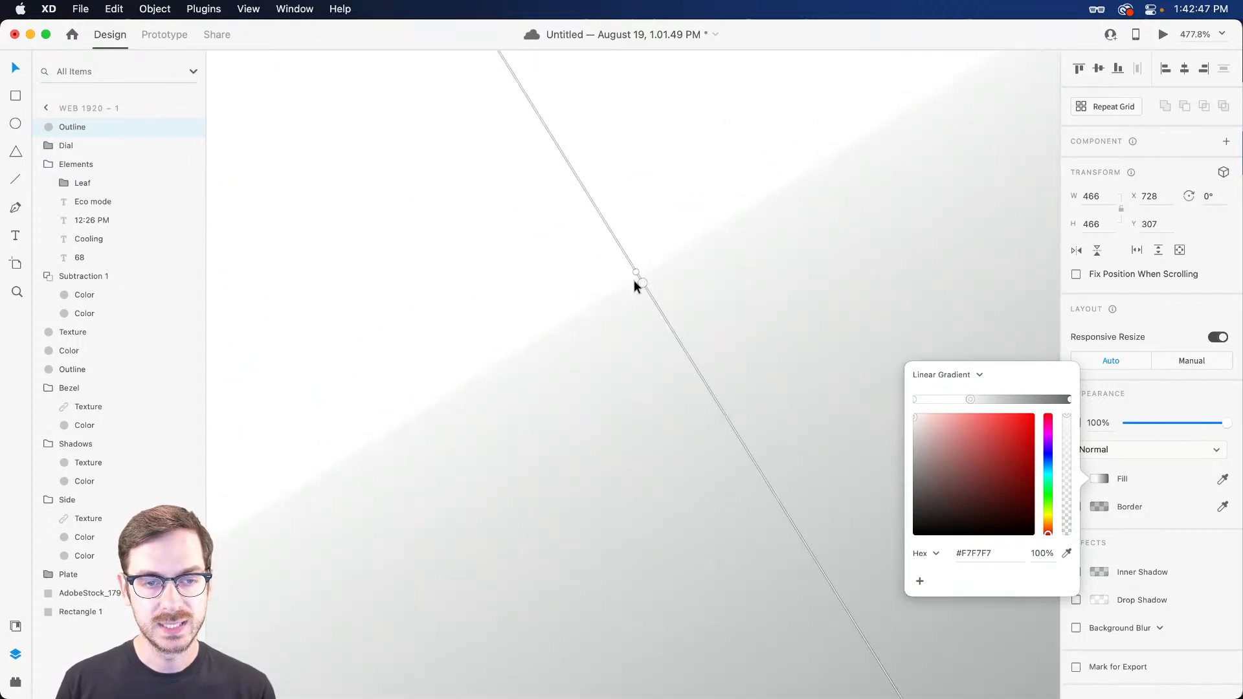
left_click_drag(642, 283, 639, 279)
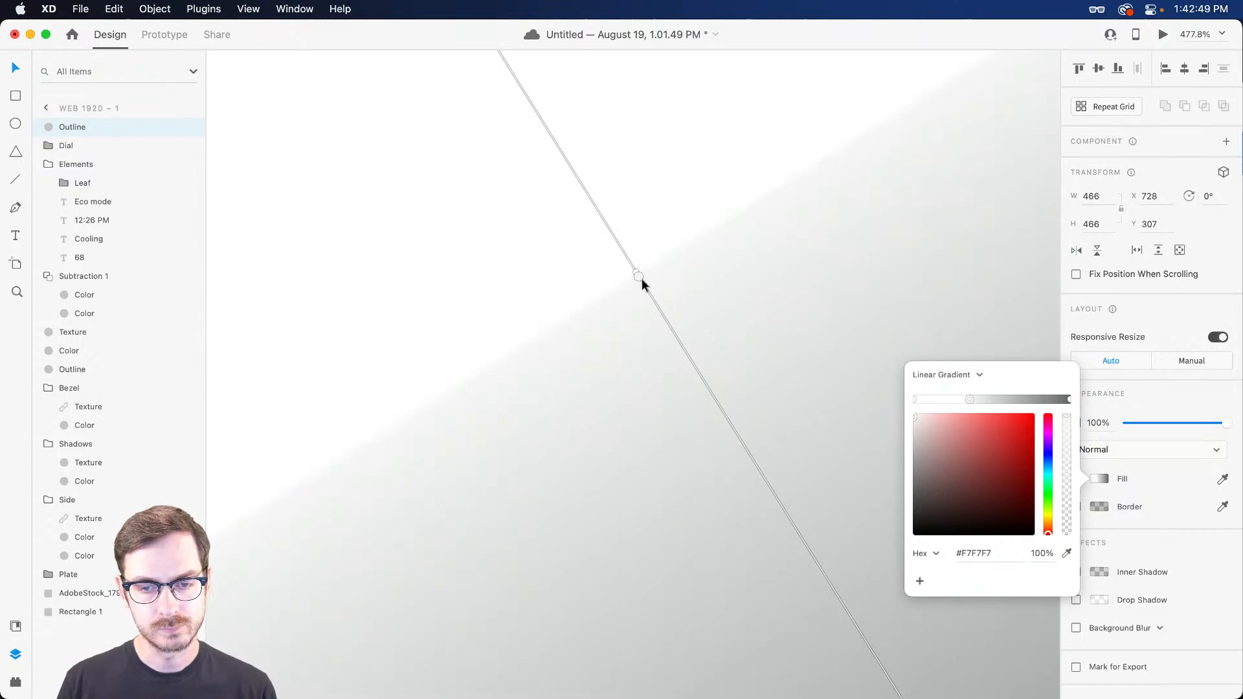
left_click_drag(976, 458, 824, 361)
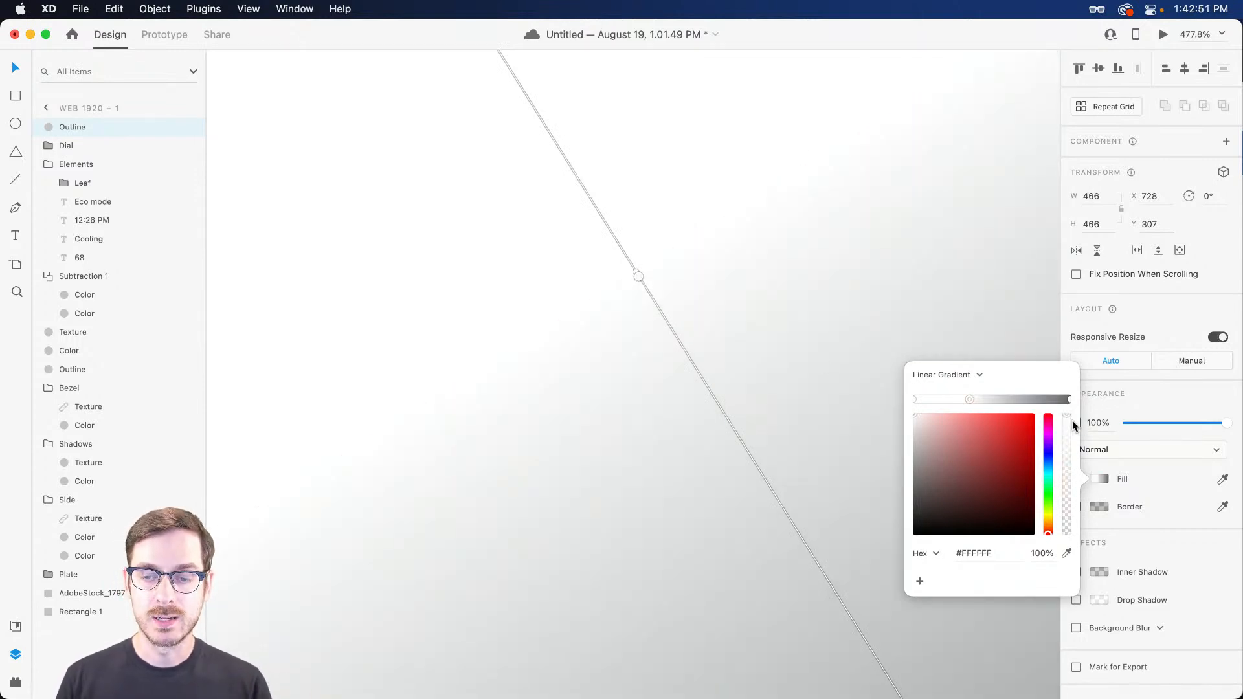
left_click_drag(1069, 425, 1071, 585)
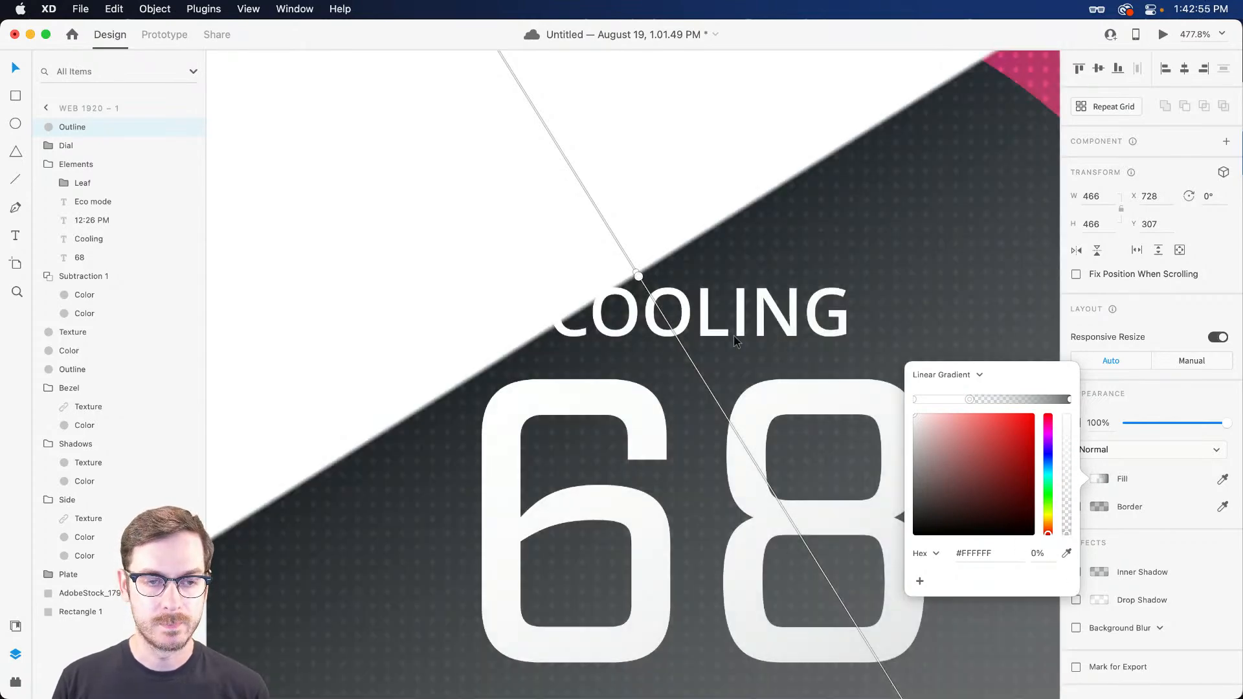
Set the gradient's lower-right end stop to #FFFFFF at 0% opacity.
scroll(685, 341, "down", 10)
scroll(686, 340, "down", 3)
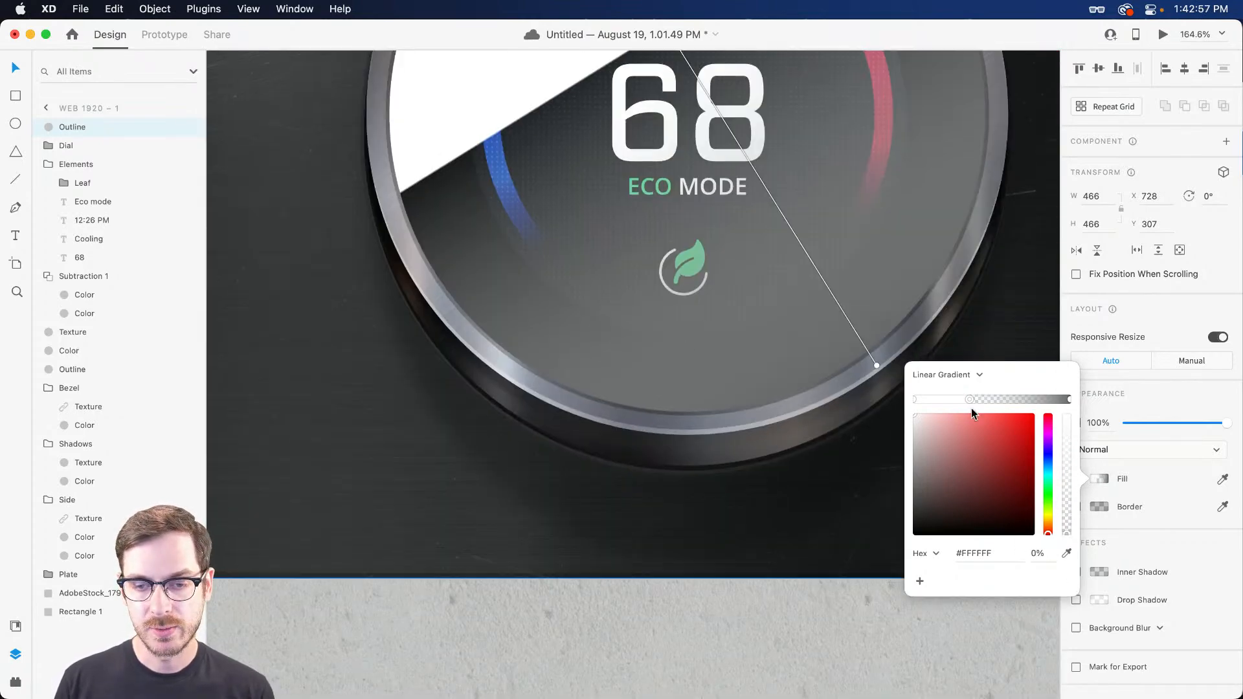
left_click(877, 367)
left_click_drag(951, 440, 909, 409)
left_click_drag(1070, 435, 1077, 632)
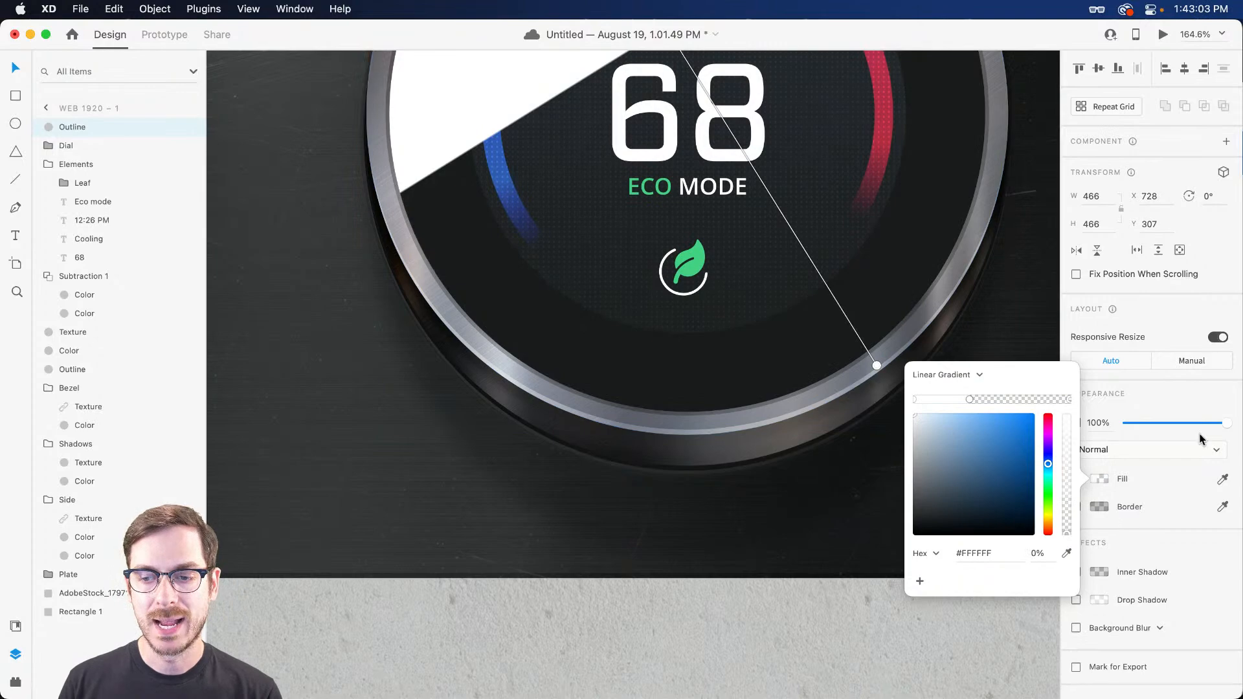
left_click(1193, 397)
Try the Overlay blend mode on the front Outline circle.
scroll(678, 225, "up", 5)
scroll(679, 223, "up", 3)
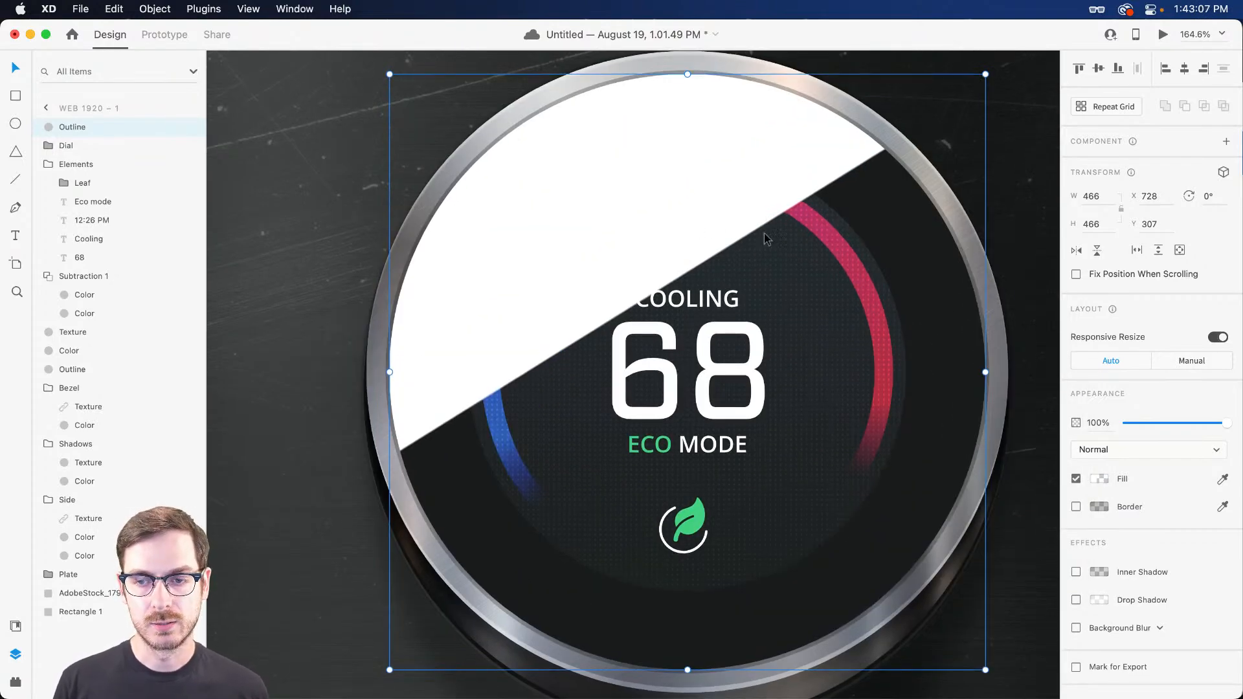
left_click(1131, 453)
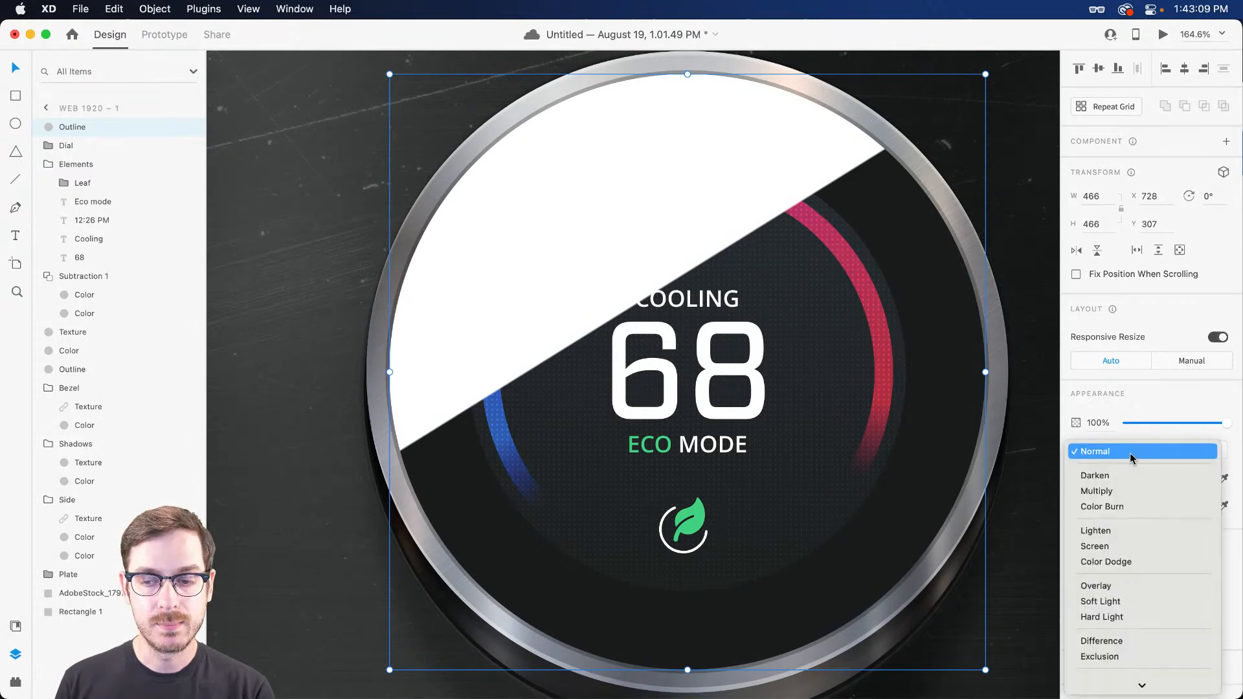
left_click(1125, 586)
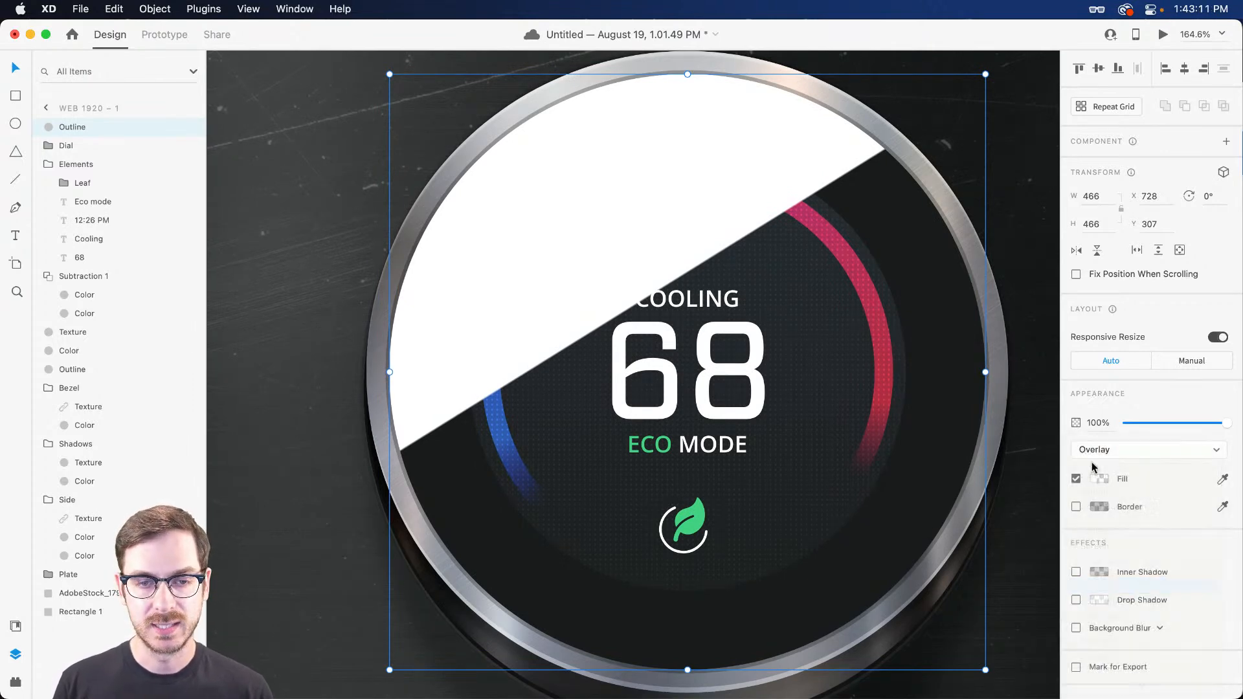
left_click(1129, 450)
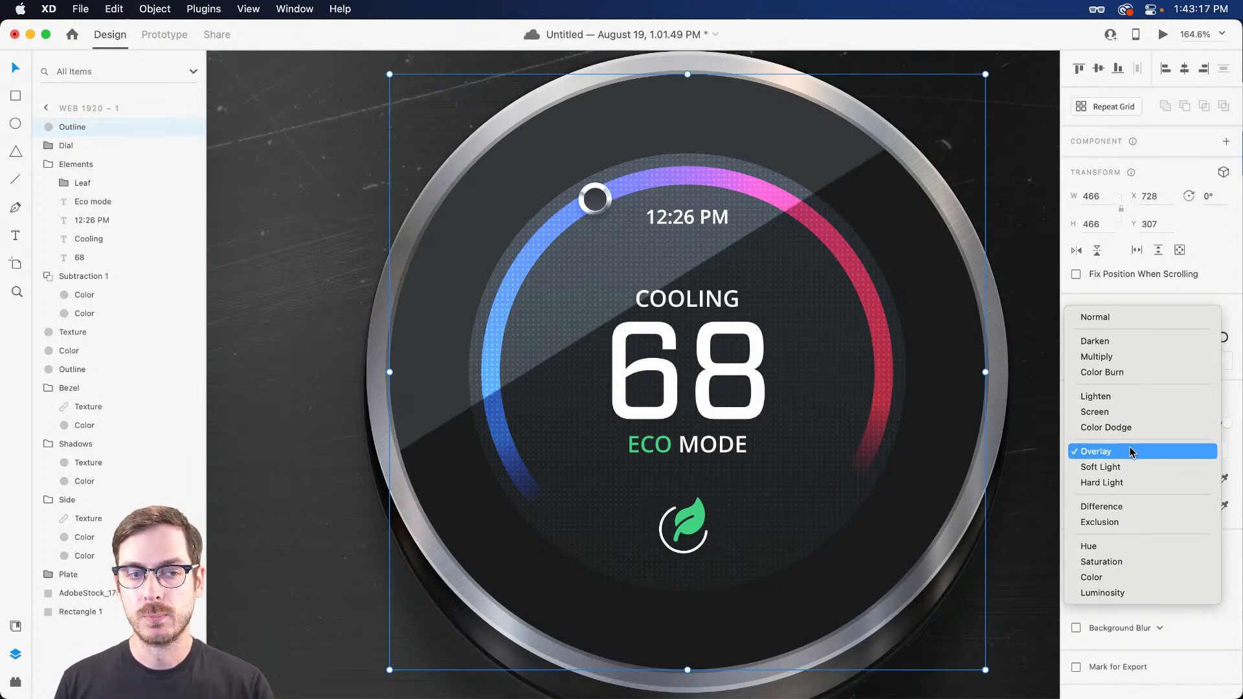
left_click(1129, 451)
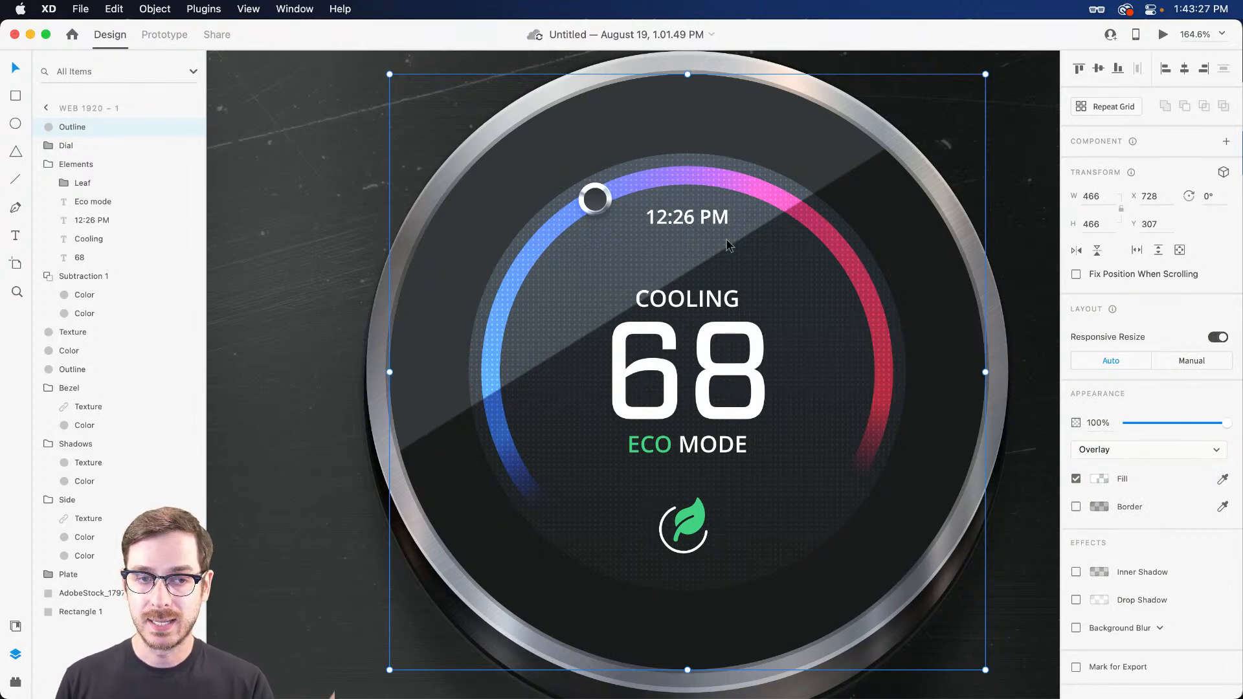
Set the front Outline circle's blend mode to Soft Light, undoing and redoing the change to compare both looks.
left_click(1115, 449)
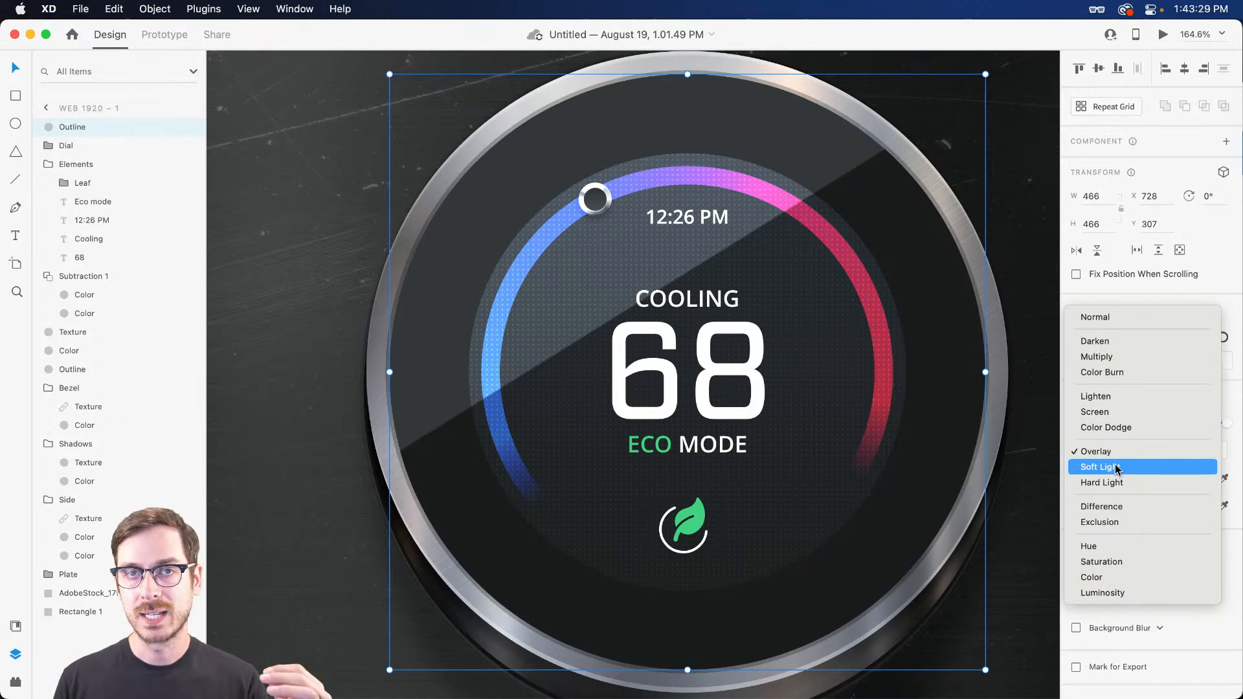
left_click(1117, 468)
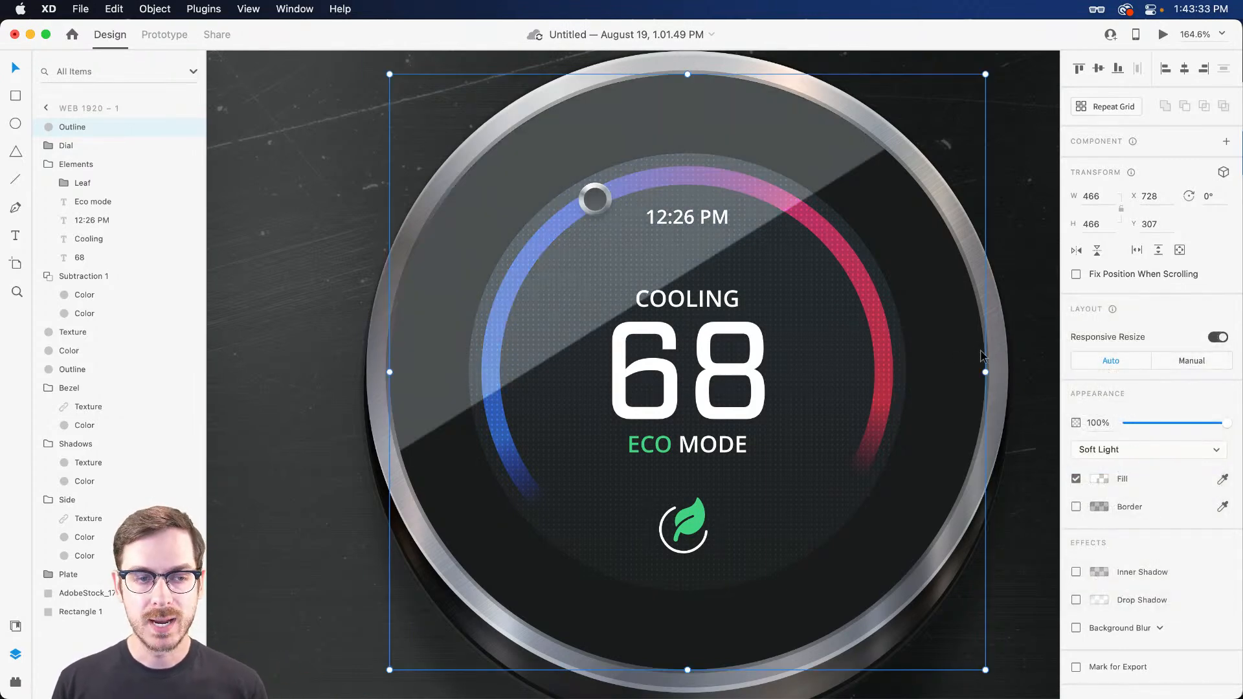
key("super+z")
key("super+shift+z")
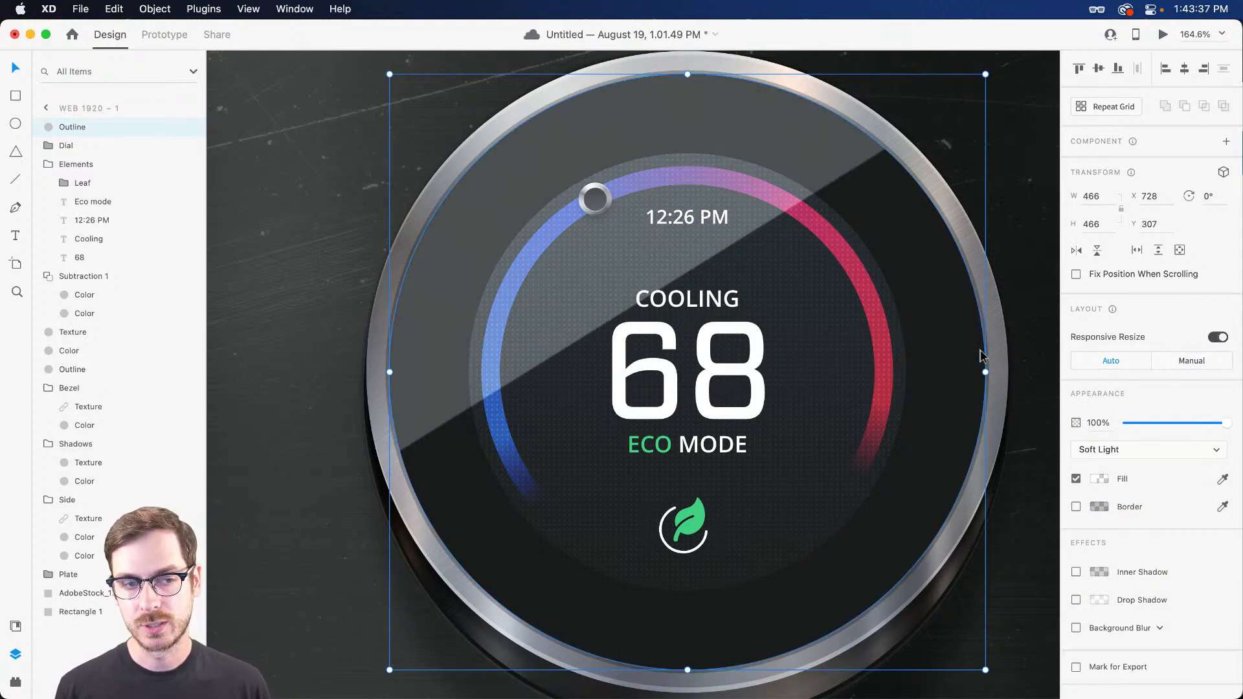
Compare the front Outline circle in Overlay, Hard Light and Soft Light, and return its blend mode to Soft Light.
key("super+z")
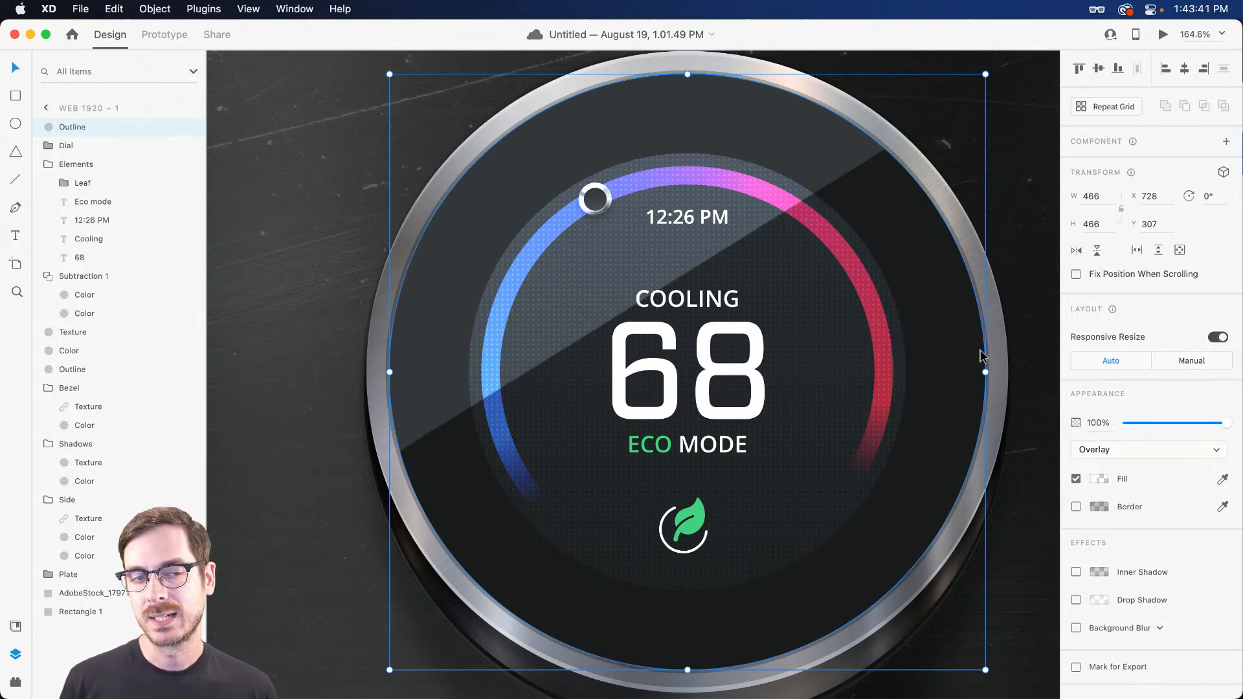
key("super+shift+z")
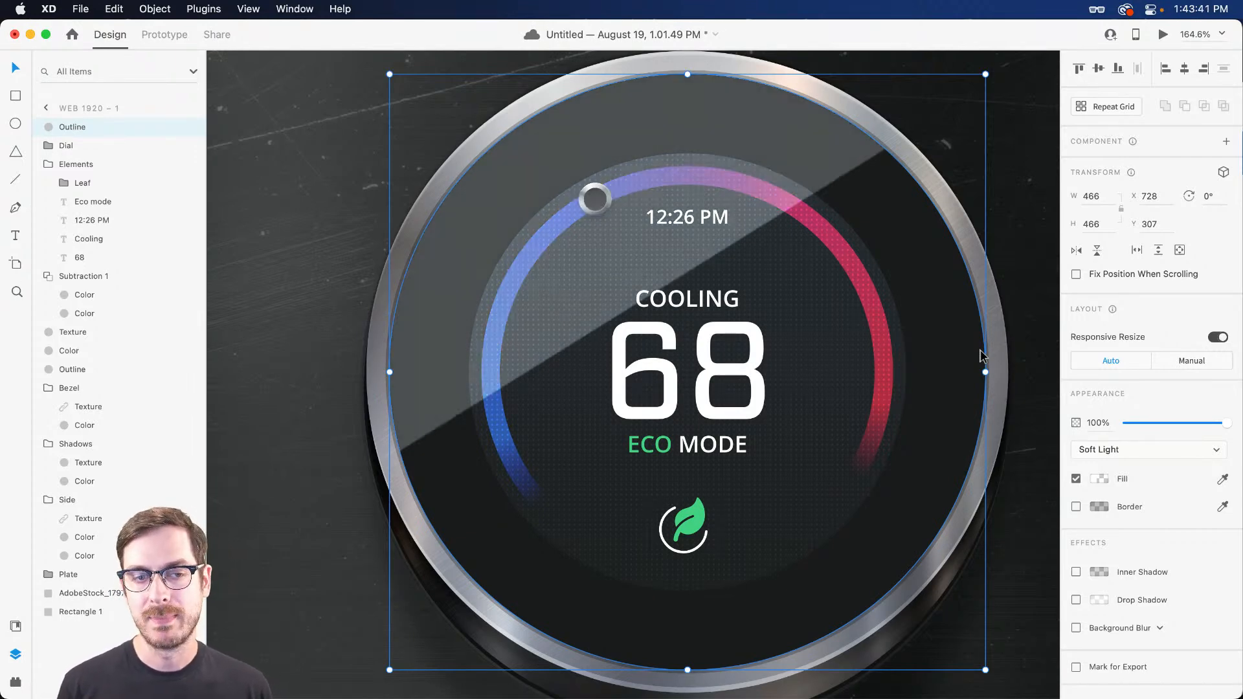
left_click(1206, 451)
left_click(1189, 467)
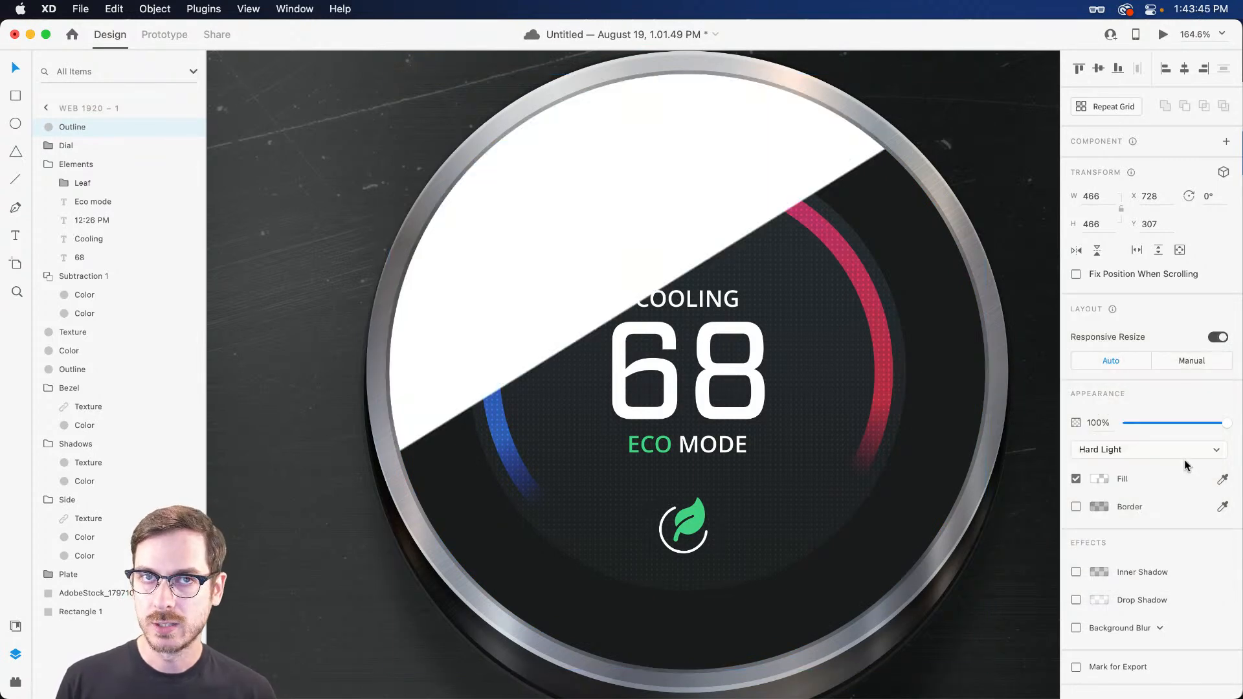
left_click(1163, 456)
left_click(1156, 420)
left_click(1144, 448)
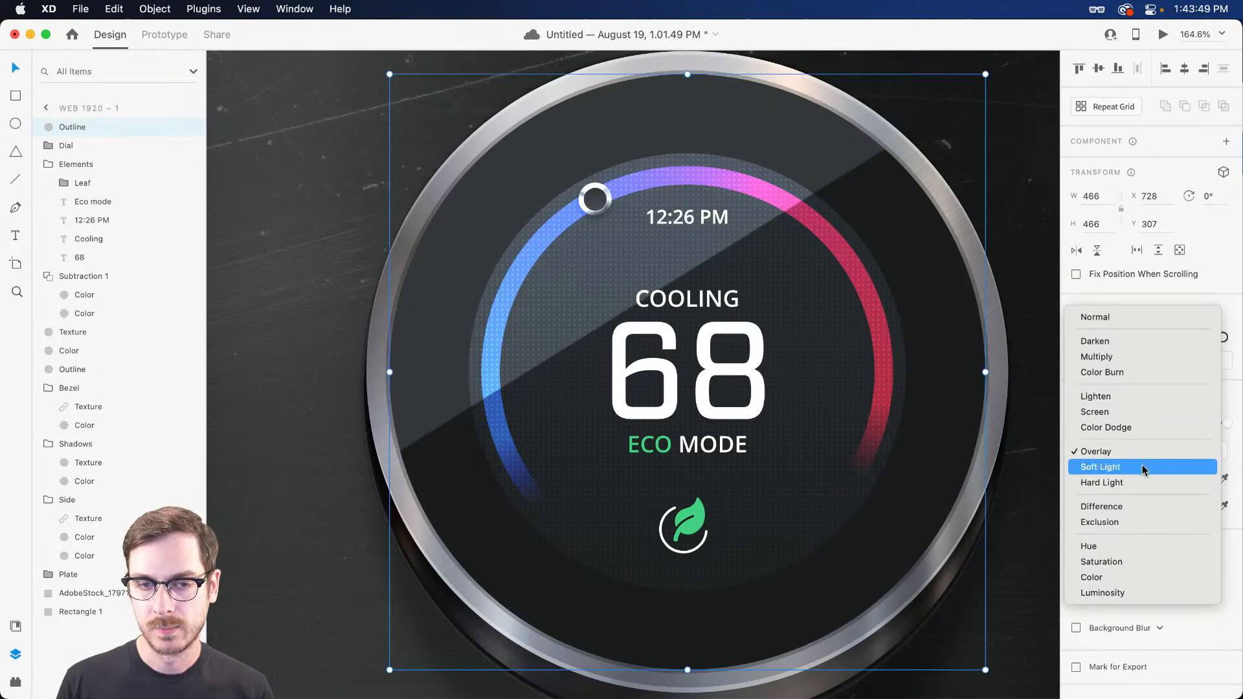
left_click(1143, 467)
Lower the front Outline circle's opacity to 28% and check the end stop of its gradient fill.
left_click_drag(1226, 422, 1154, 414)
left_click(1099, 482)
left_click(1071, 398)
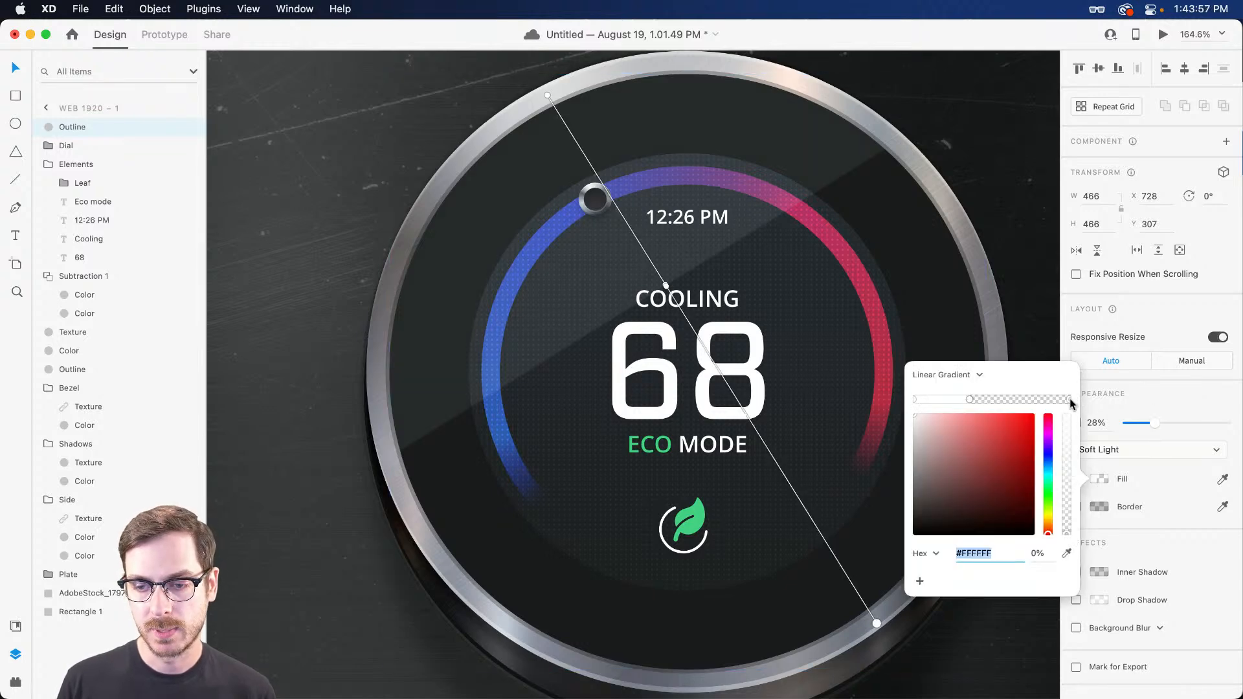
left_click_drag(1070, 535, 1062, 650)
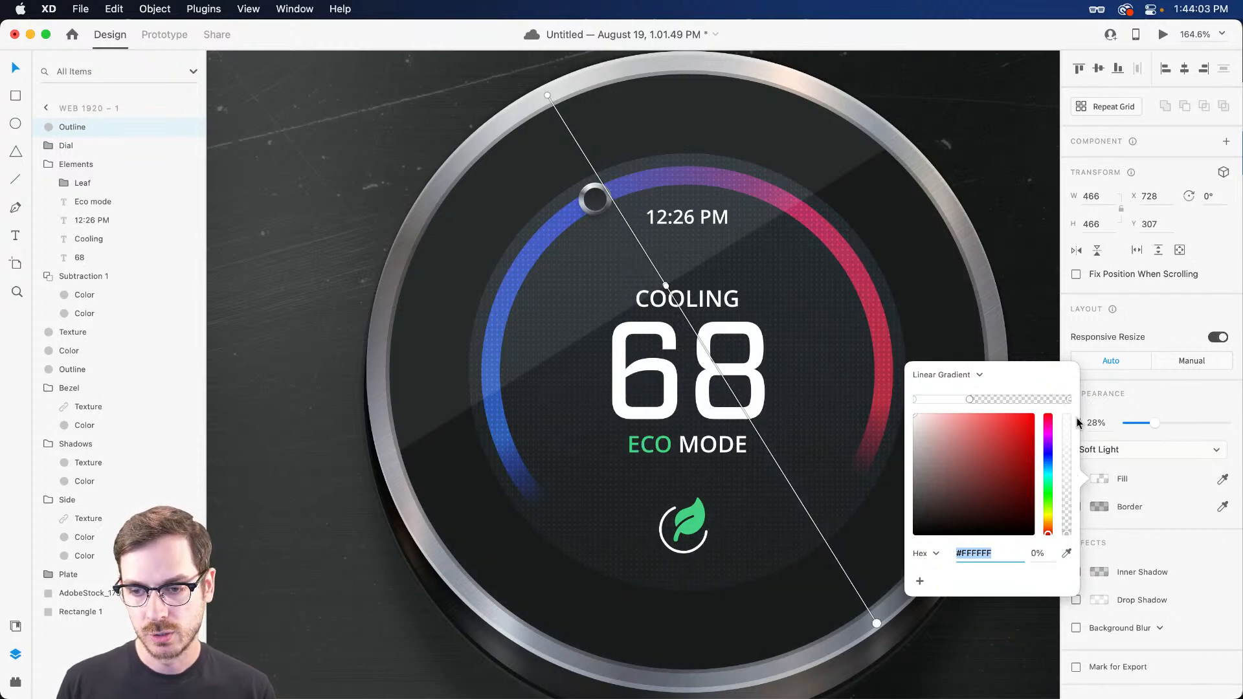
left_click(1200, 401)
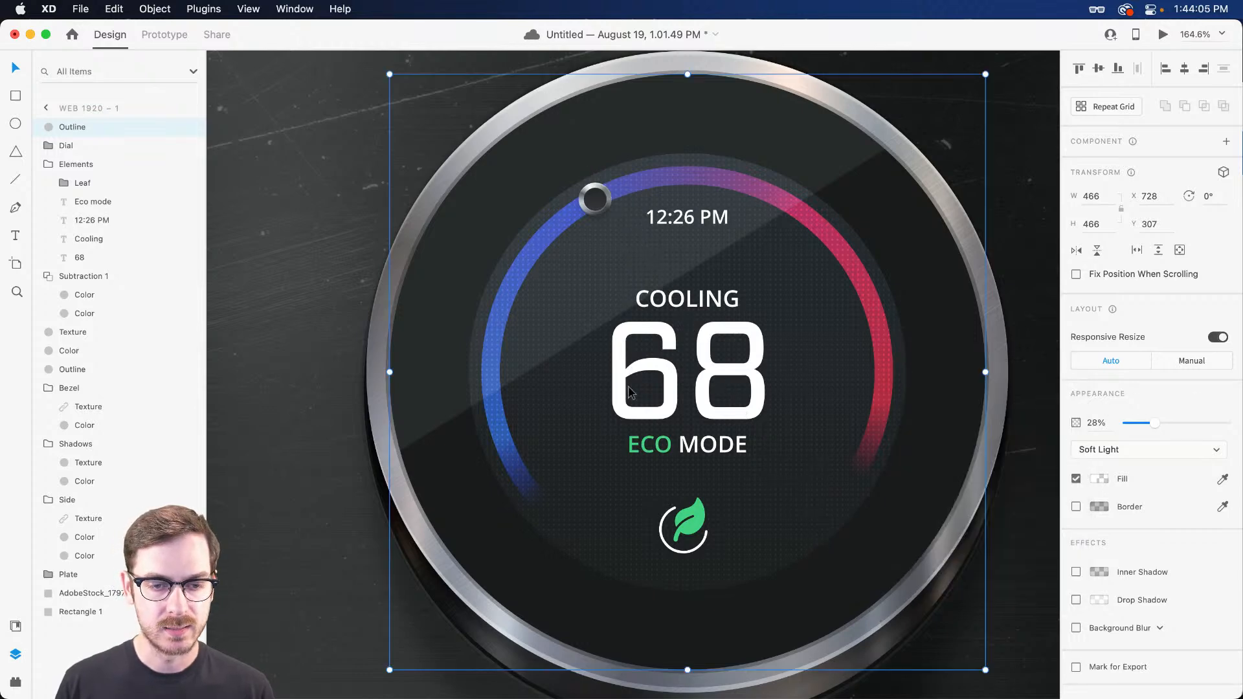
Duplicate the front Outline circle and fill the copy with a dark scratches image from the Textures library.
scroll(630, 389, "down", 4)
scroll(622, 382, "up", 1)
mouse_move(611, 358)
left_mouse_down()
mouse_move(573, 283)
mouse_move(593, 355)
left_mouse_up()
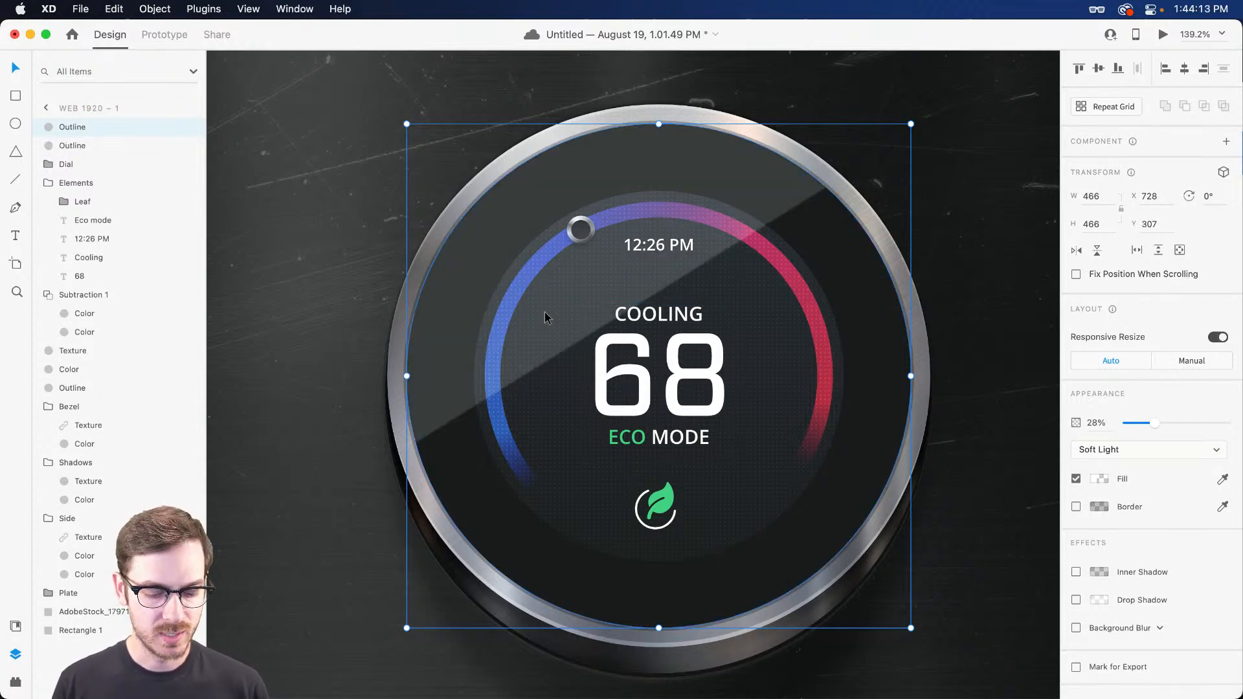
key("super+shift+y")
left_click(43, 65)
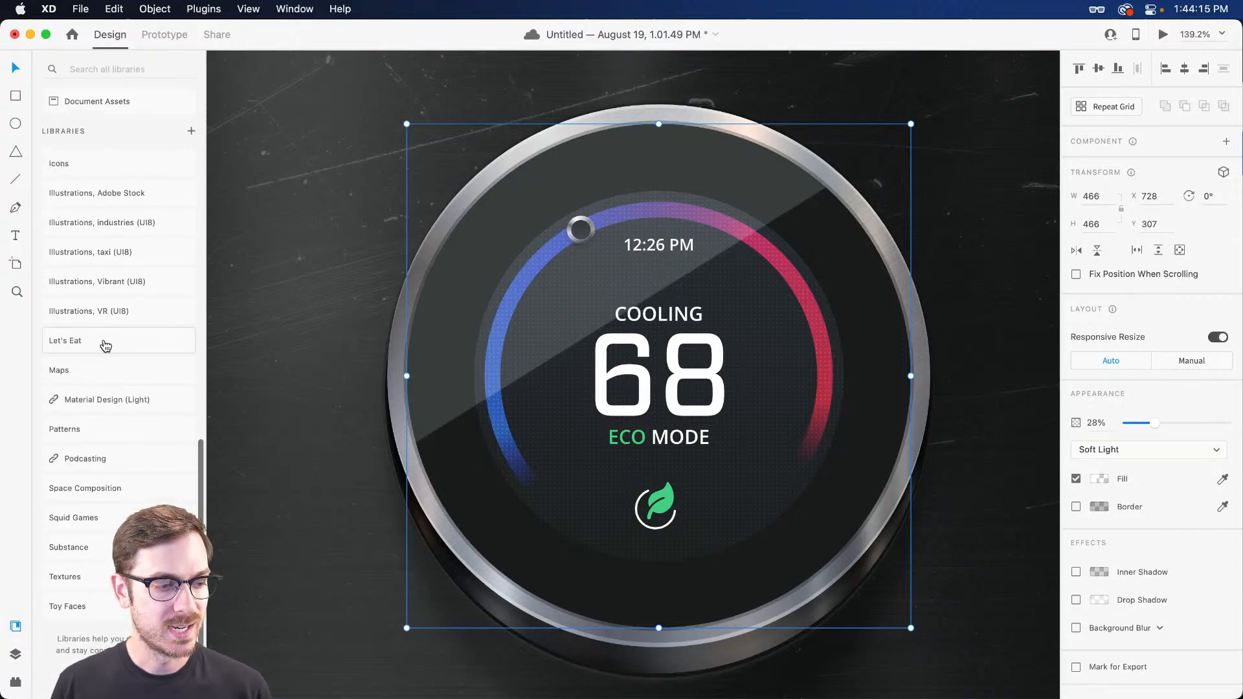
left_click(95, 603)
scroll(116, 453, "down", 10)
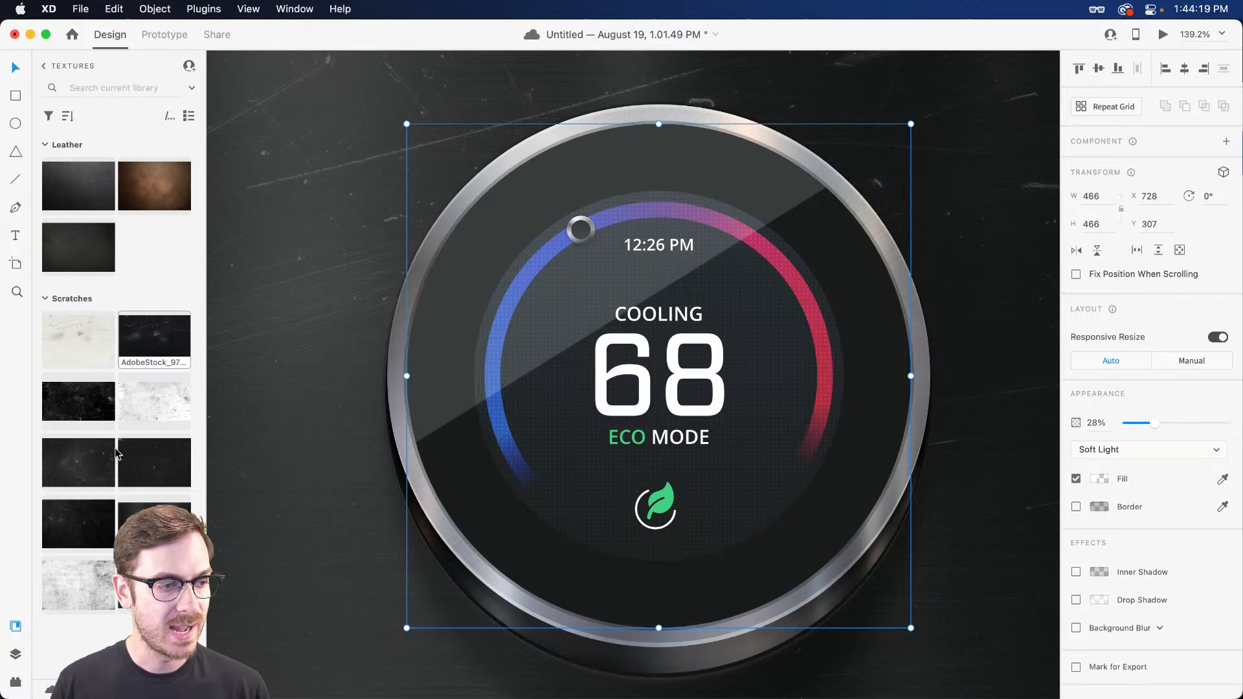
left_click_drag(164, 347, 777, 175)
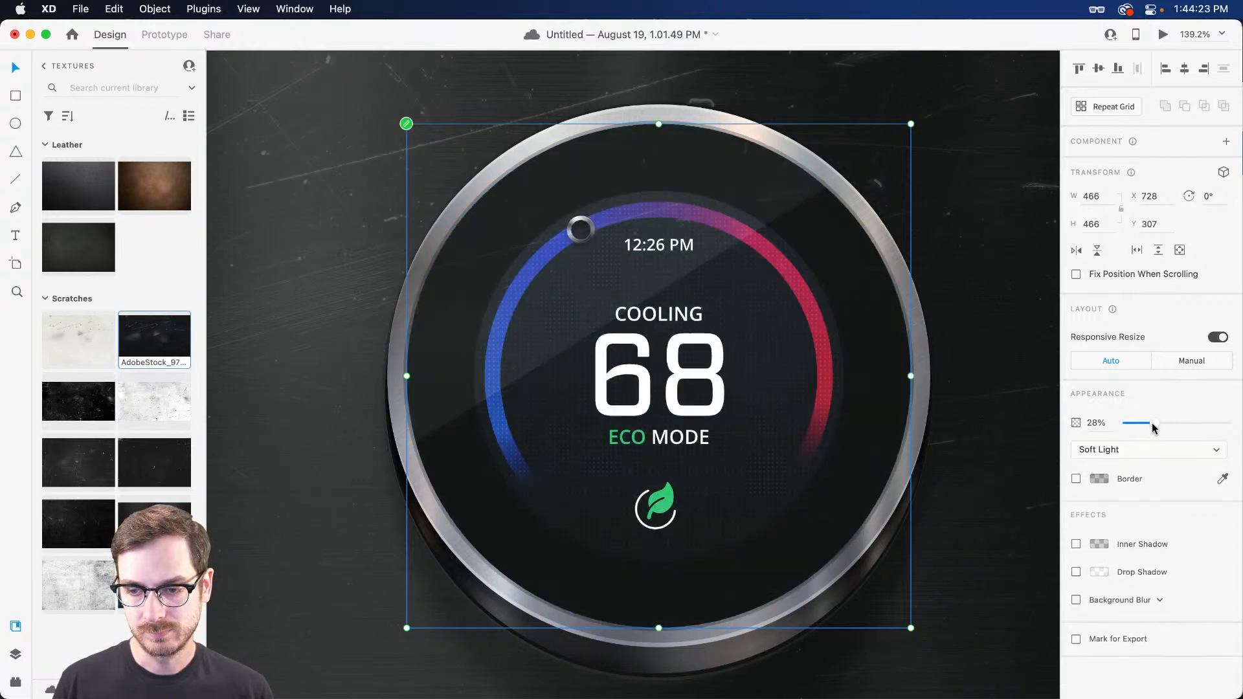
Try the copy in Screen mode at 10% opacity, swap in another scratches texture, and remove the copy.
left_click(1123, 450)
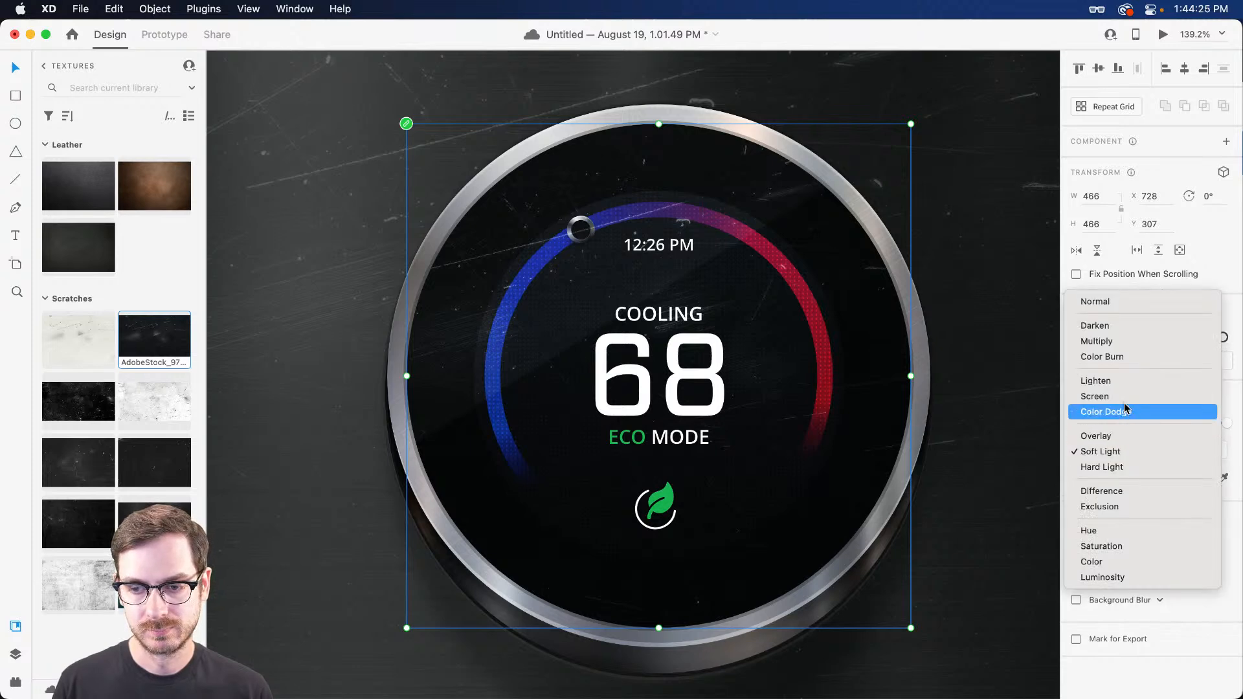
left_click(1124, 396)
left_click_drag(1179, 423, 1139, 424)
left_click_drag(91, 392, 479, 214)
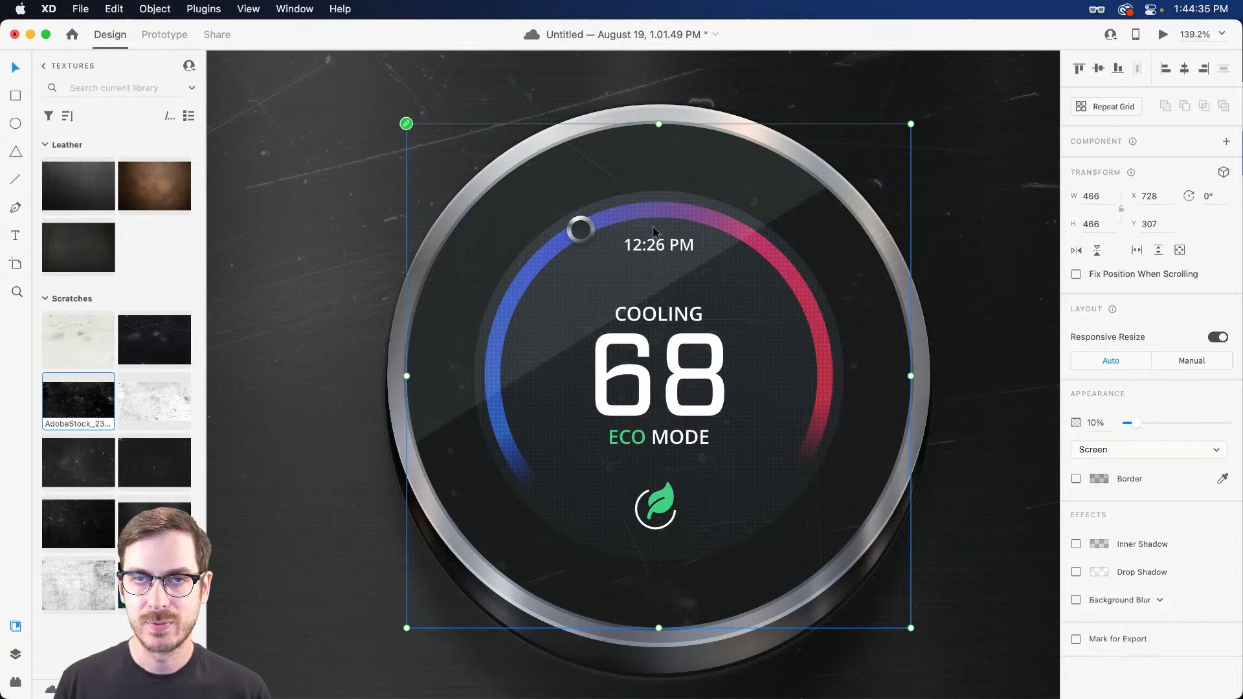
key("Escape")
key("super+y")
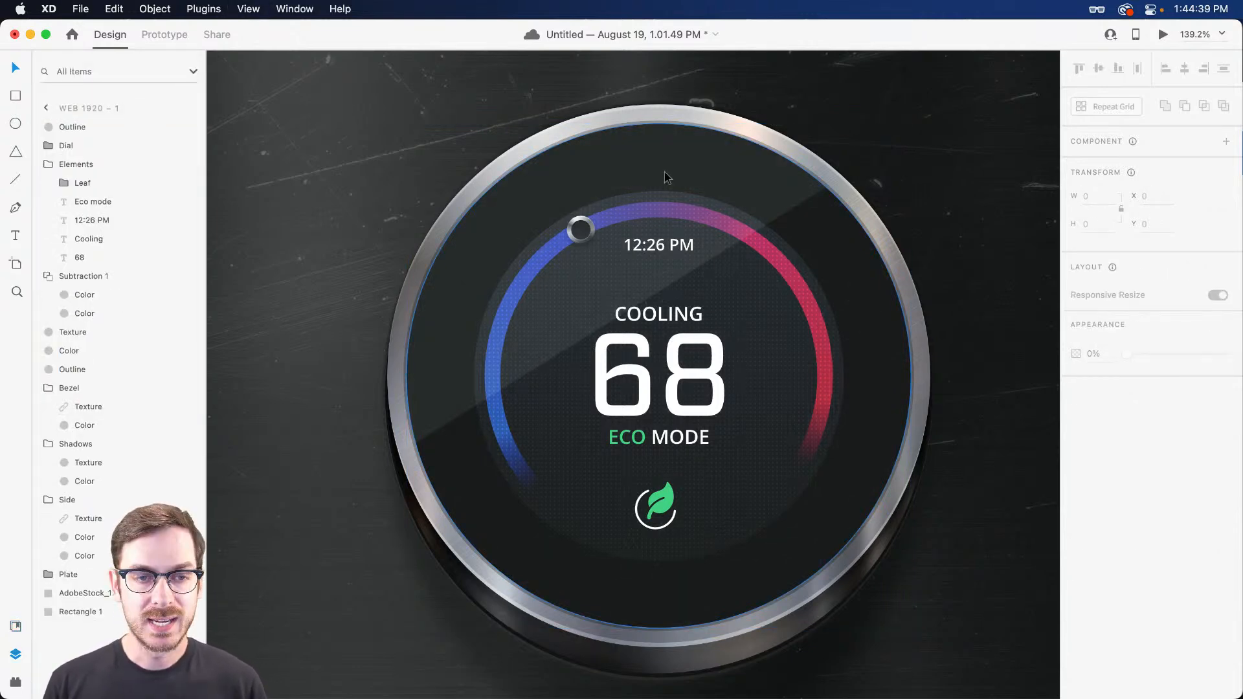
Set the front Outline circle's blend mode to Overlay and its opacity to 45%.
left_click(691, 188)
left_click(1130, 451)
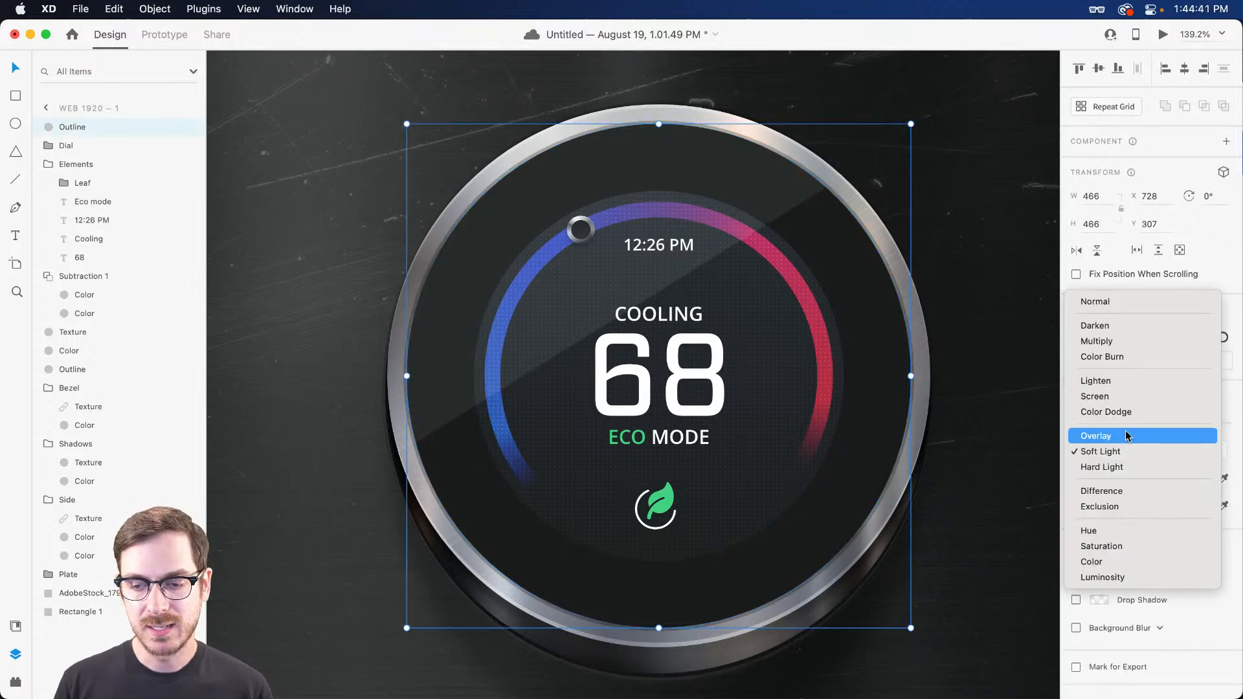
left_click(1126, 433)
mouse_move(1156, 423)
left_mouse_down()
mouse_move(1182, 423)
mouse_move(1172, 421)
left_mouse_up()
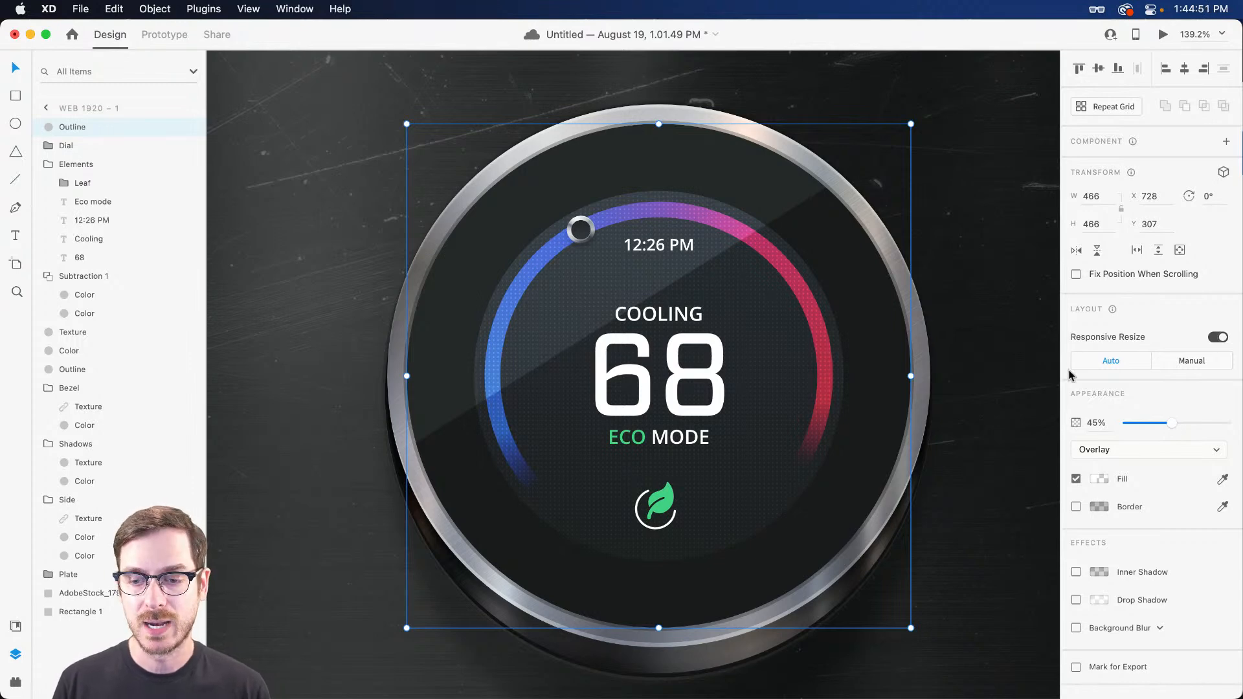
Move the start of the reflection's linear gradient down and to the left so the diagonal edge becomes steeper.
left_click(1099, 478)
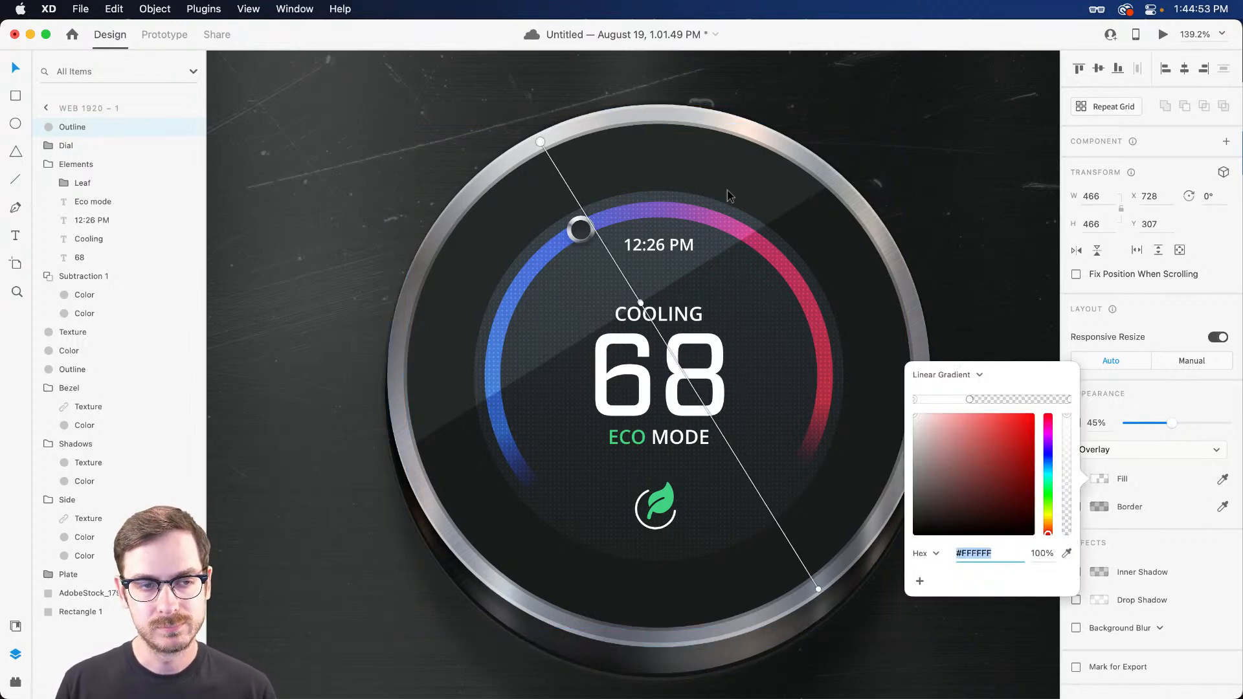
left_click_drag(540, 141, 505, 216)
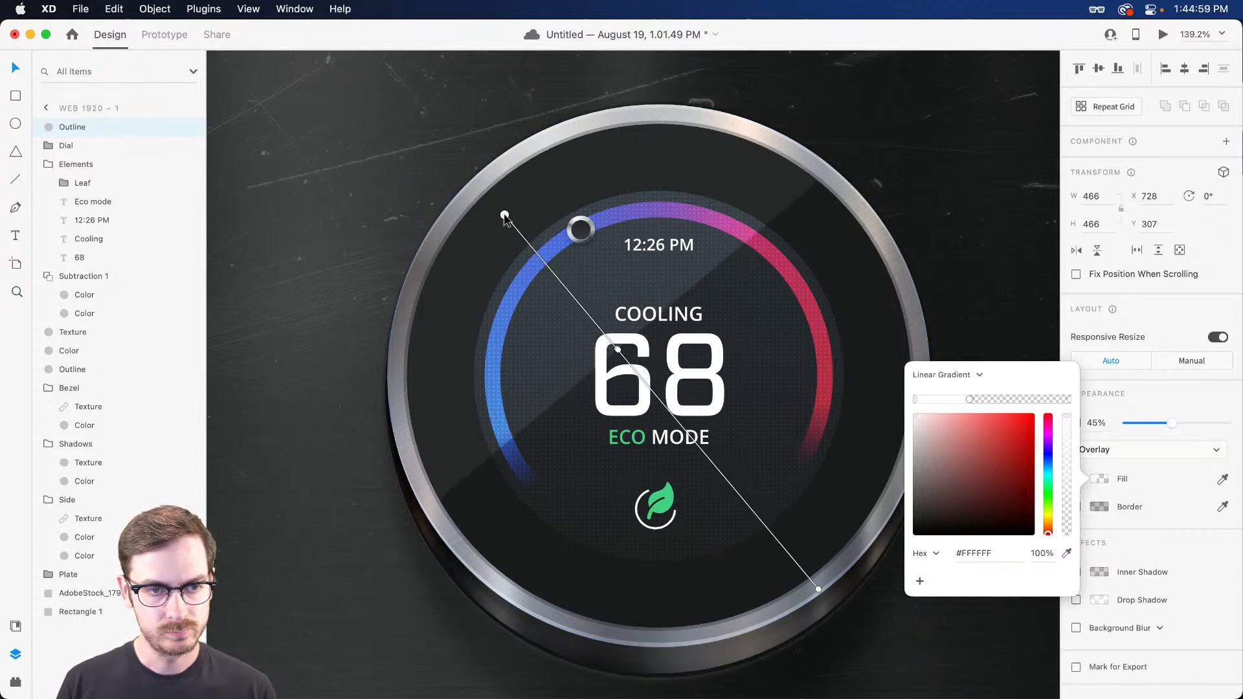
left_click(914, 197)
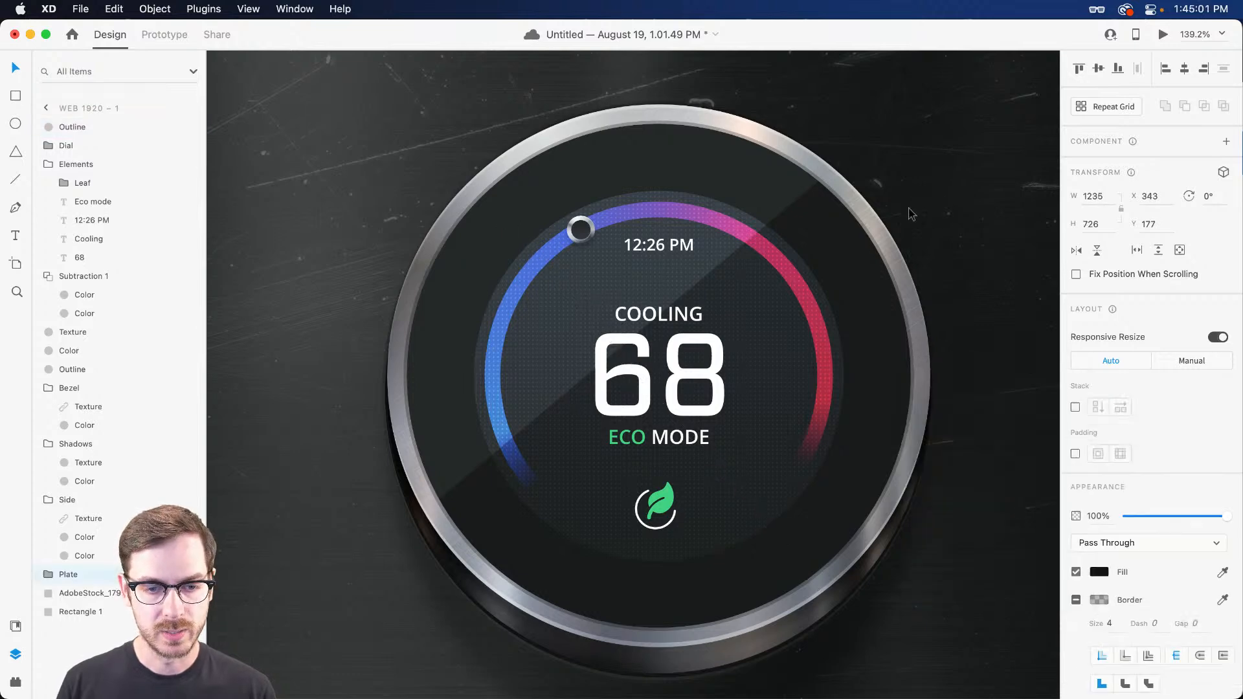
Hide the top scratches texture in the Plate group and replace its remaining texture with a brushed one from the Textures library.
scroll(699, 348, "down", 5)
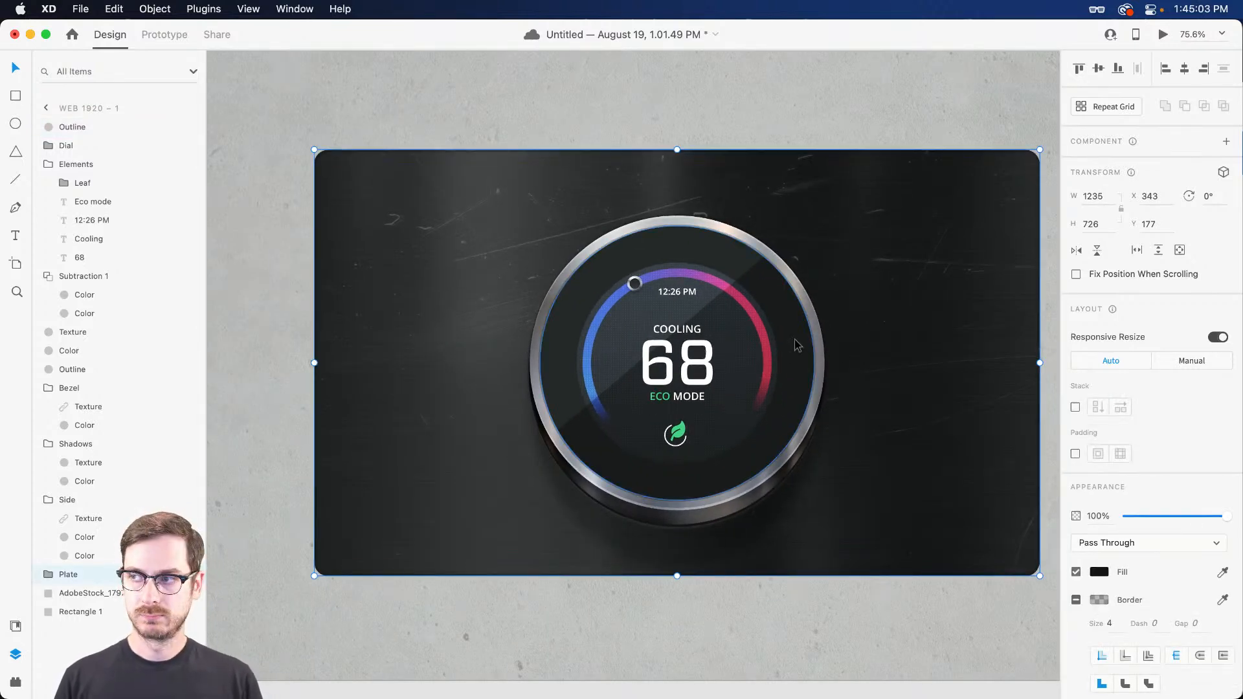
key("super+y")
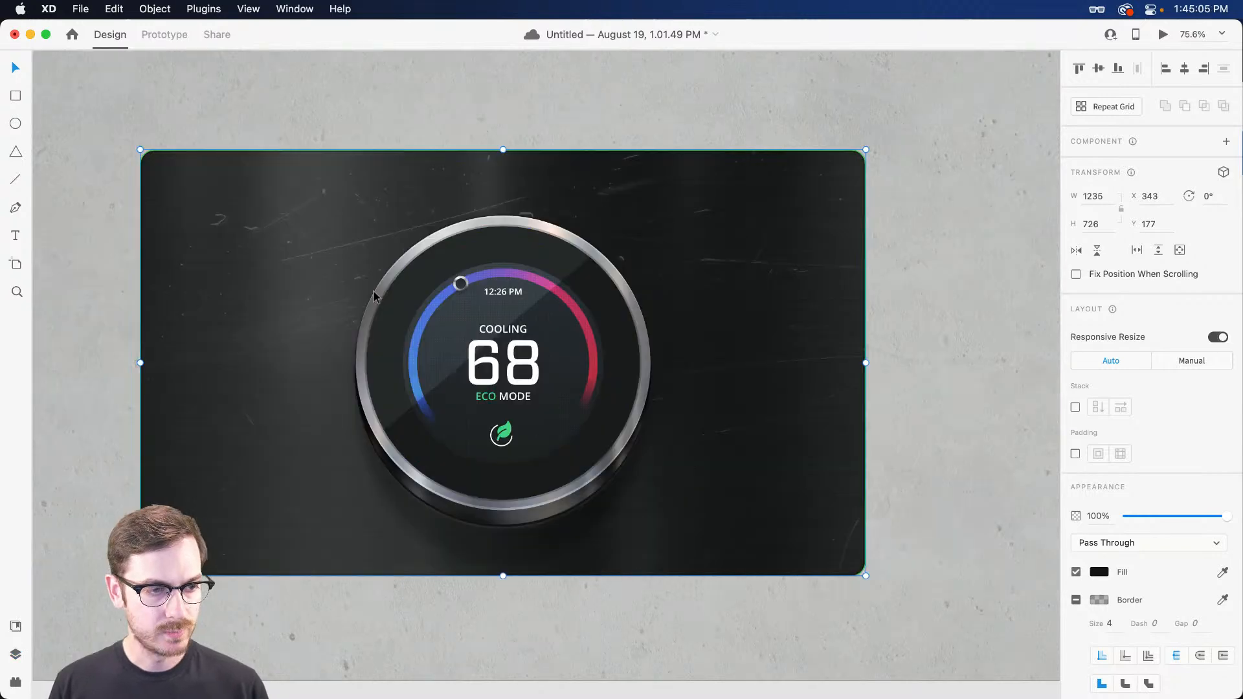
key("super+y")
left_click(75, 575)
left_click(192, 593)
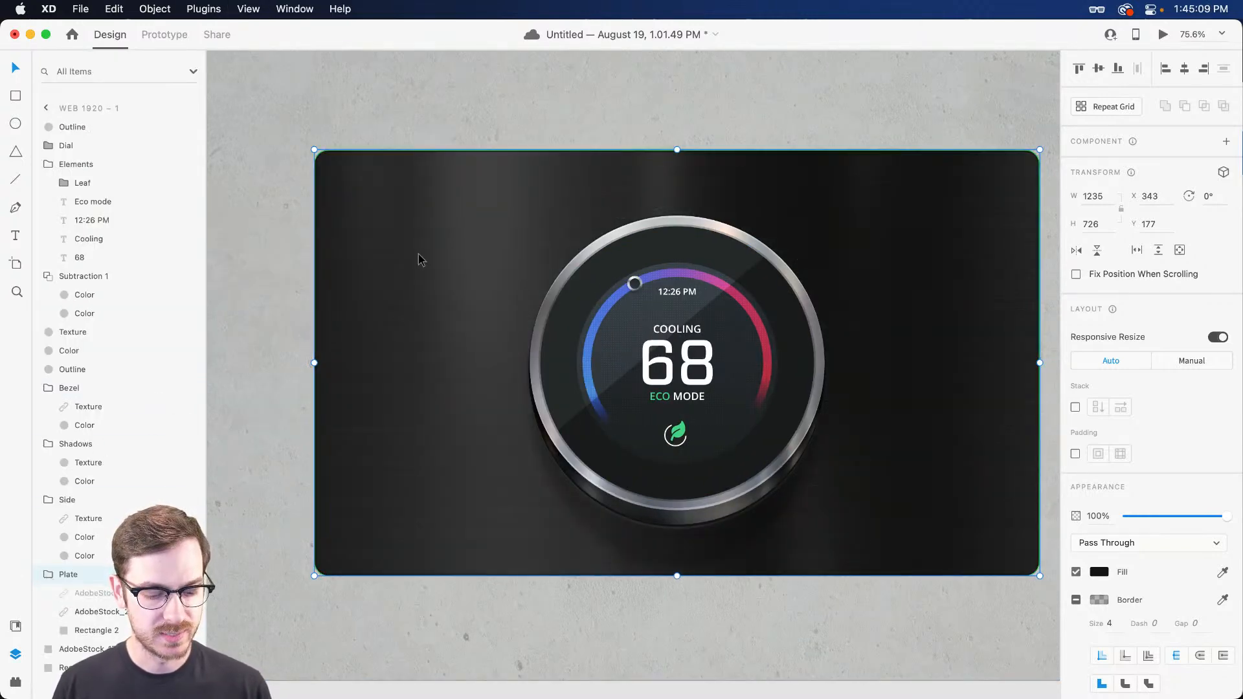
key("shift+super+y")
left_click_drag(157, 342, 399, 252)
Try the Hard Light and Color Dodge blend modes on the plate's new texture.
left_click(1094, 431)
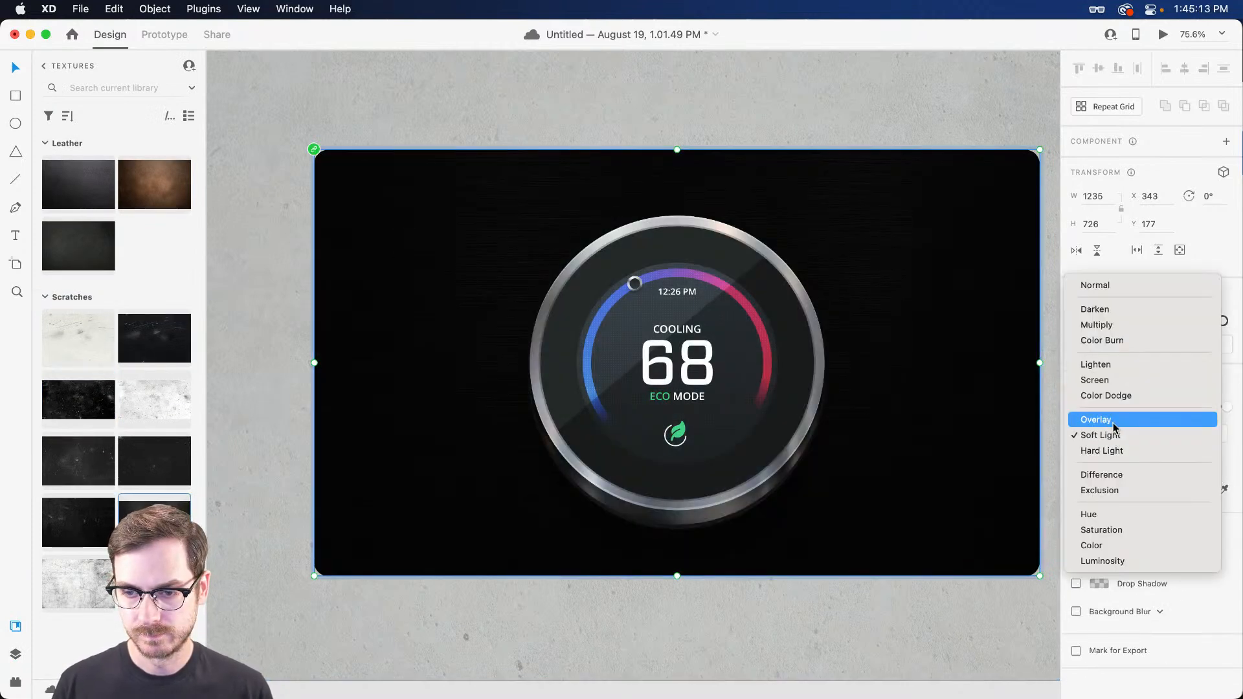
left_click(1115, 445)
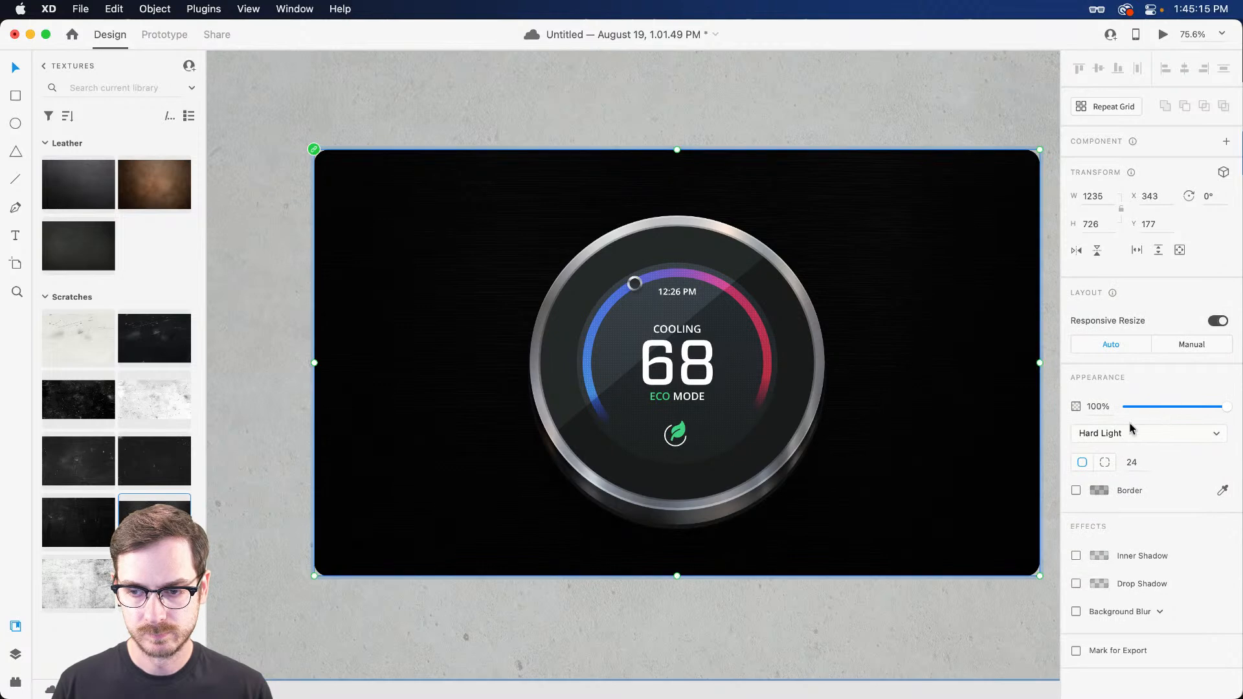
left_click(1129, 431)
left_click(1128, 387)
Set the plate base rectangle's solid fill colour to #242424.
left_click(965, 319)
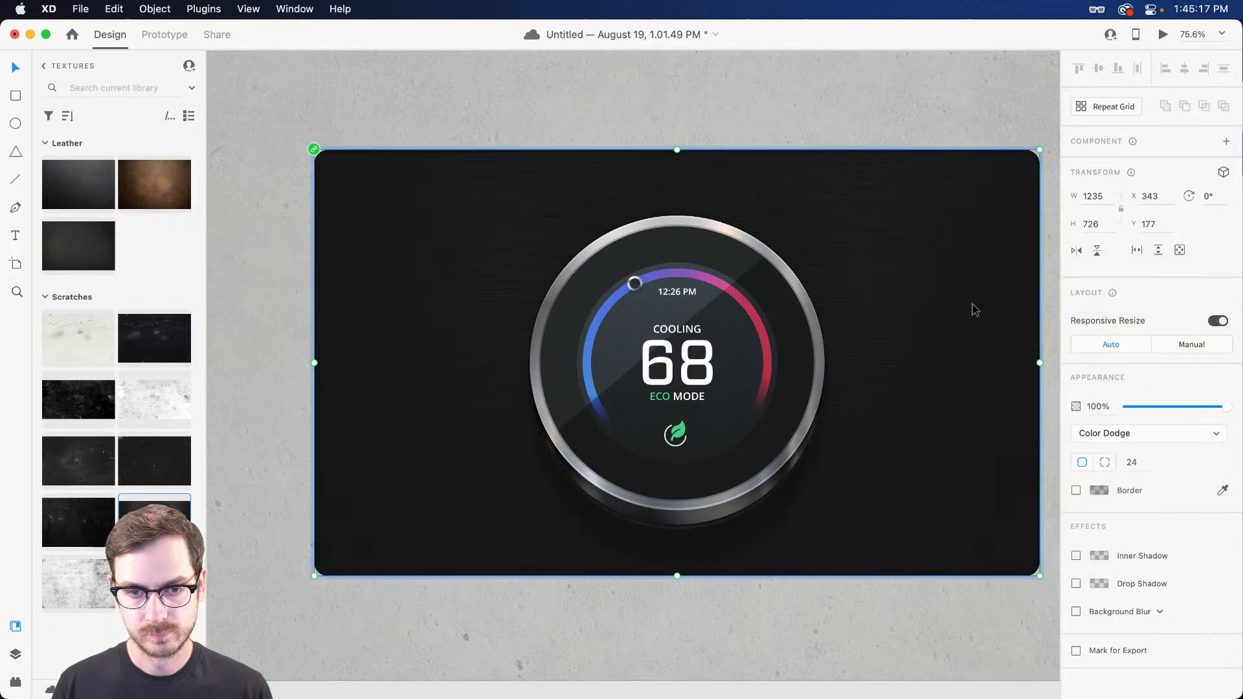
left_click(1100, 490)
left_click_drag(911, 540, 911, 523)
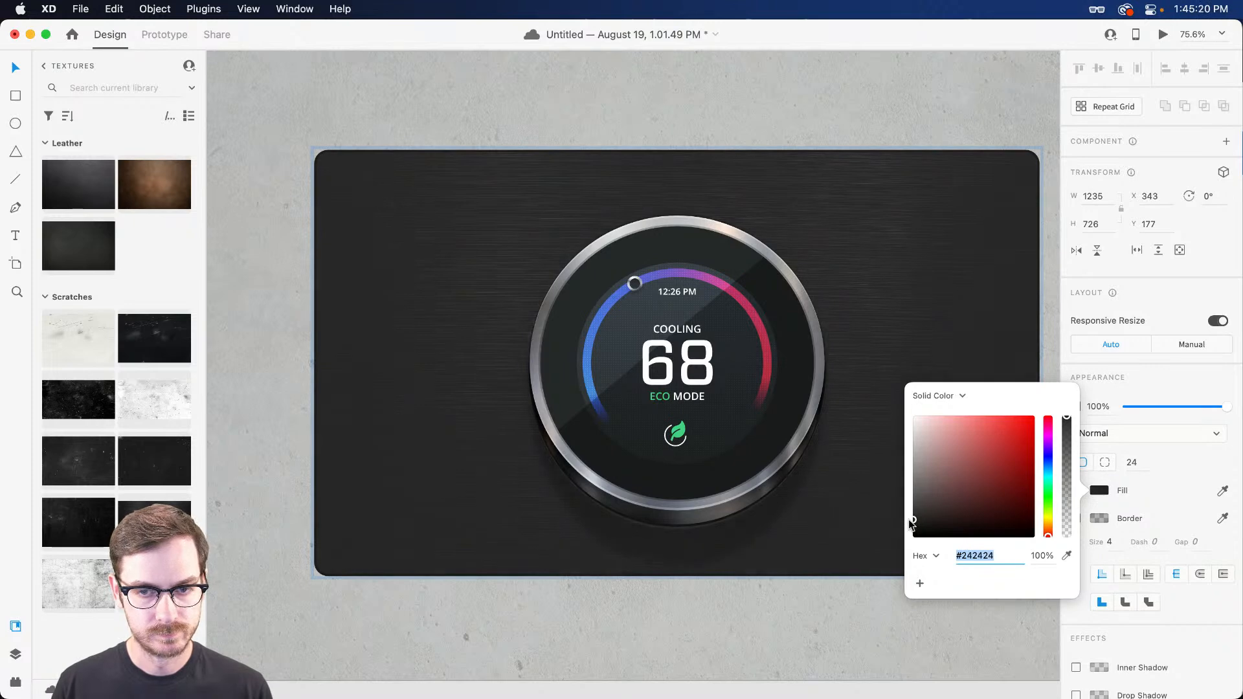
Try Hard Light and Overlay on the plate's brushed texture, and set its blend mode to Soft Light.
left_click(921, 295)
left_click(1100, 431)
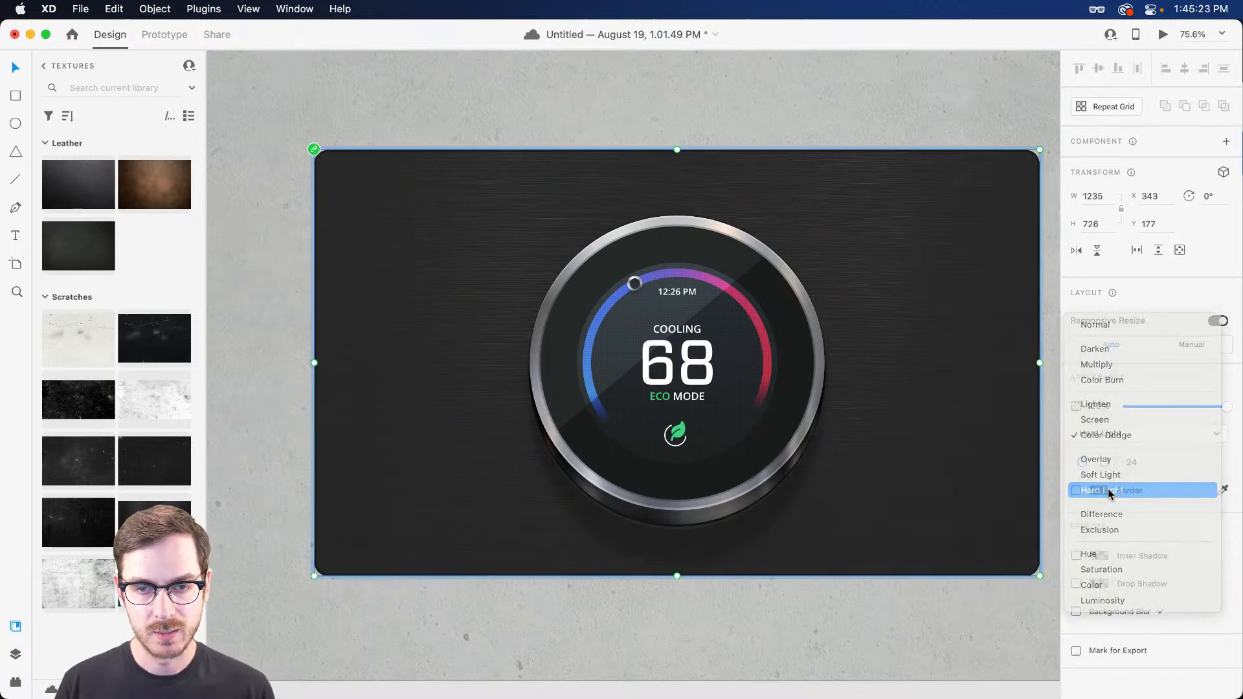
left_click(1104, 491)
left_click(1127, 433)
left_click(1129, 405)
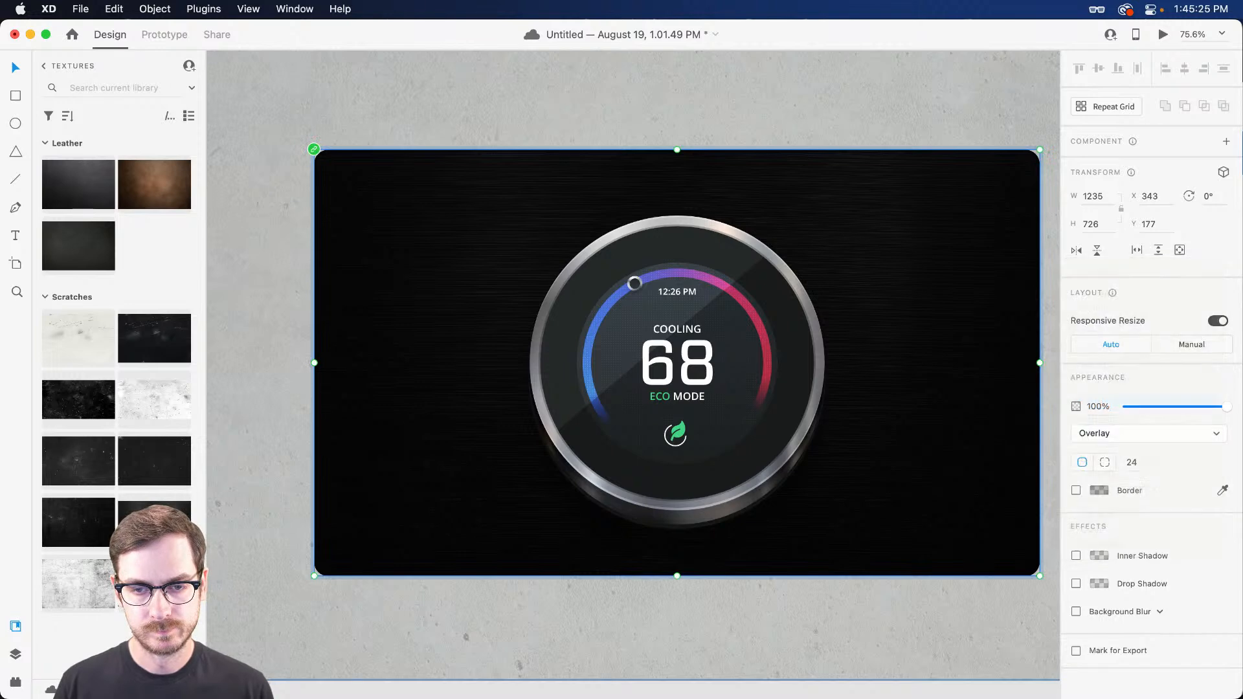
left_click(1121, 435)
left_click(1119, 450)
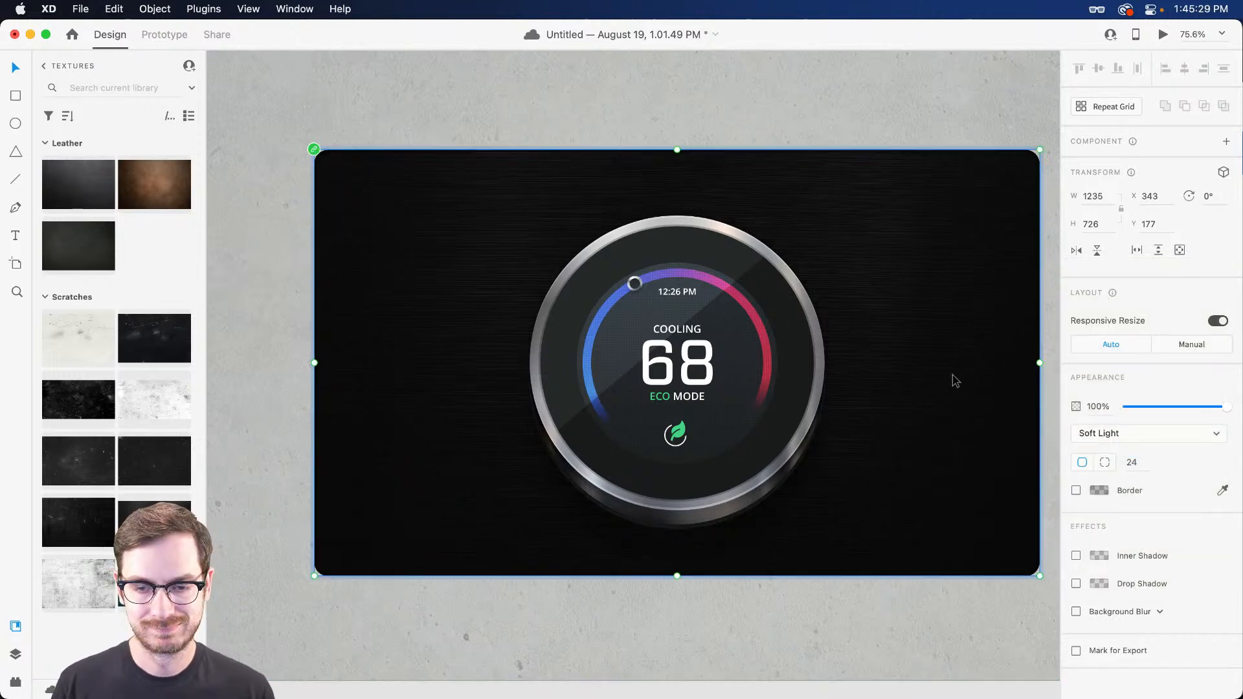
Change the plate base rectangle's fill to a radial gradient, reduce its radius and move its centre slightly below the dial's centre.
left_click(901, 384)
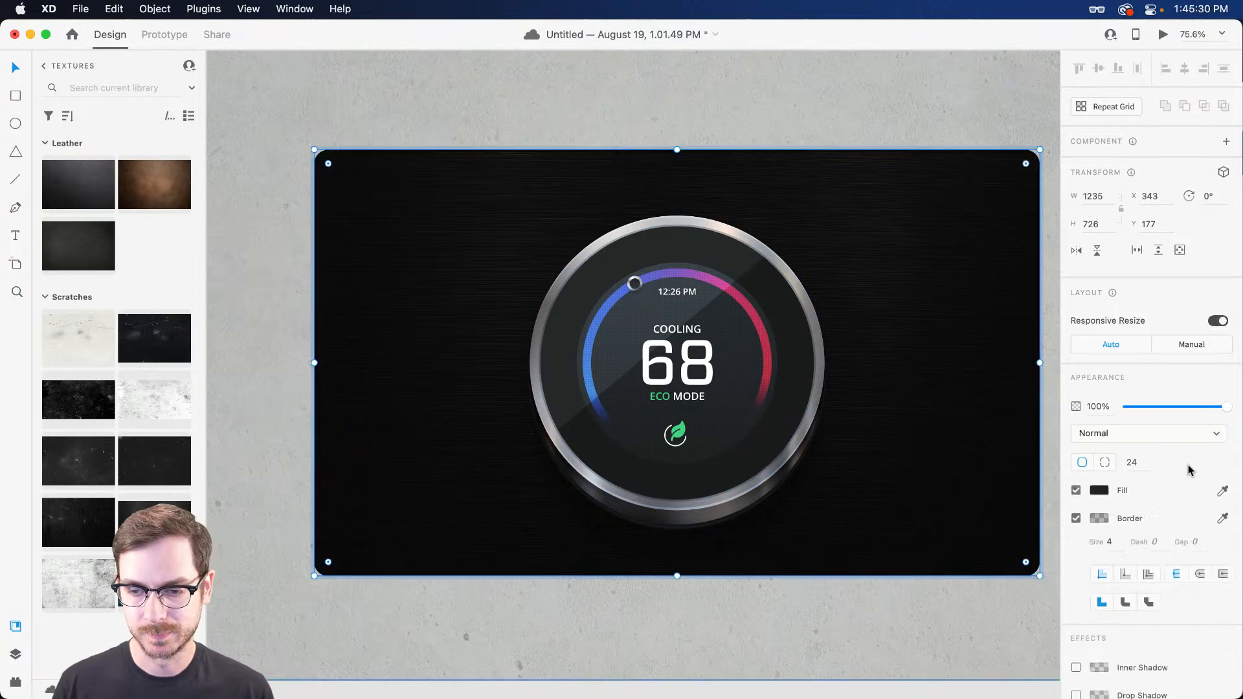
left_click(1100, 491)
left_click(948, 392)
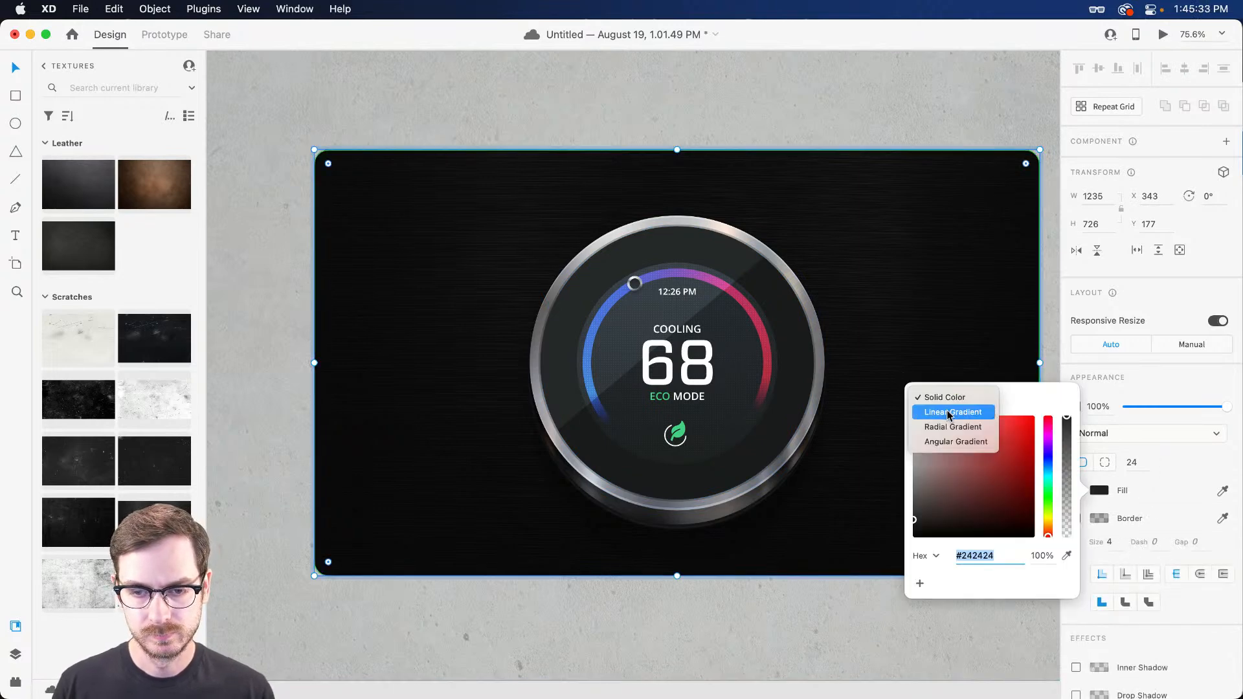
left_click(952, 427)
scroll(782, 482, "down", 3)
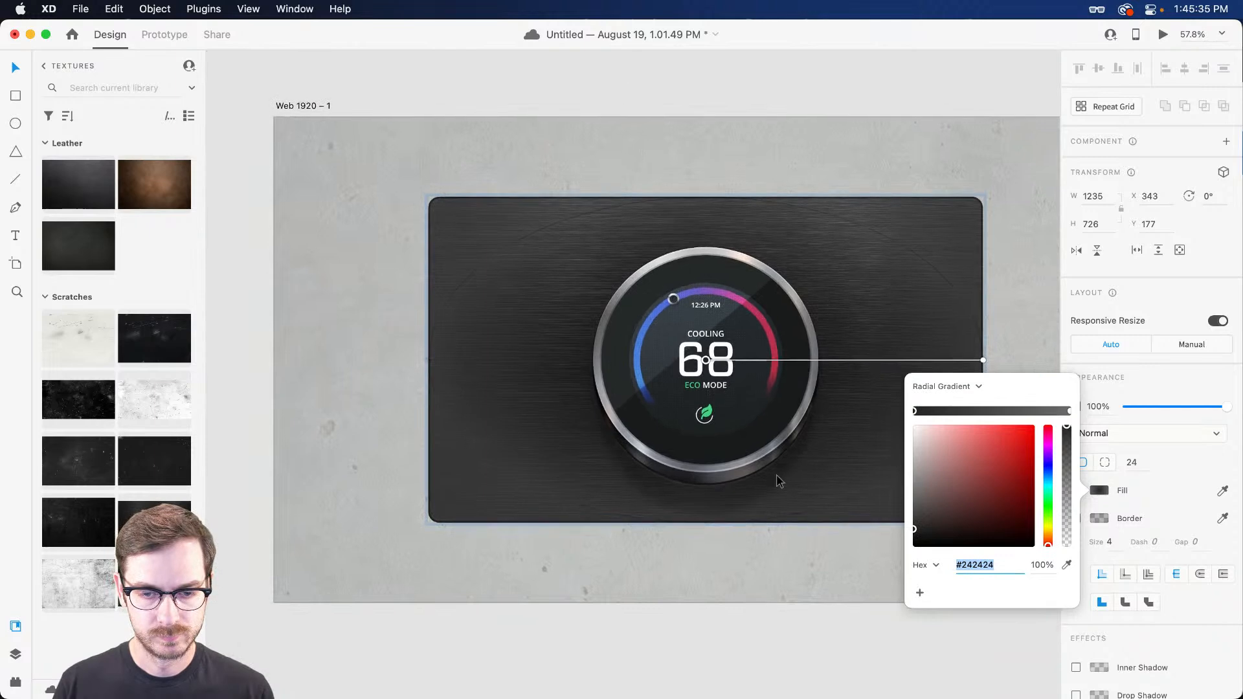
scroll(782, 482, "down", 2)
left_click_drag(758, 505, 813, 509)
left_click_drag(627, 326, 630, 353)
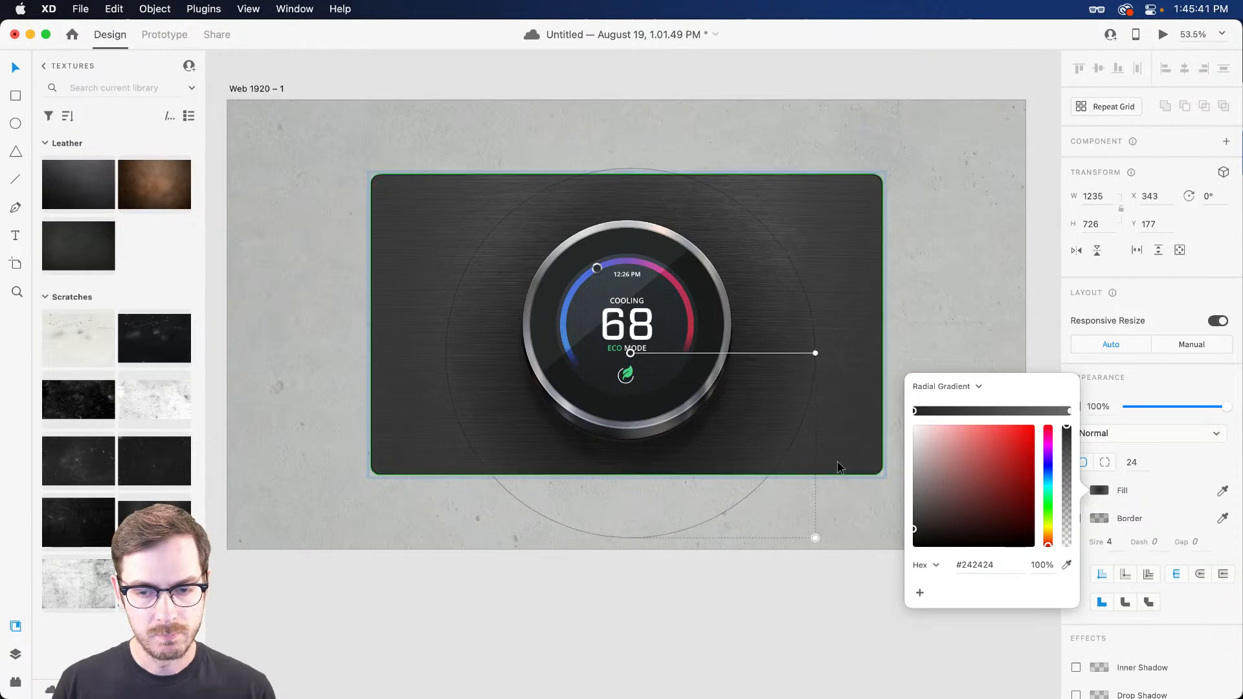
Adjust the colour stops of the plate's radial gradient to greys, trying #343434 and lightening a stop to #626262.
left_click(912, 521)
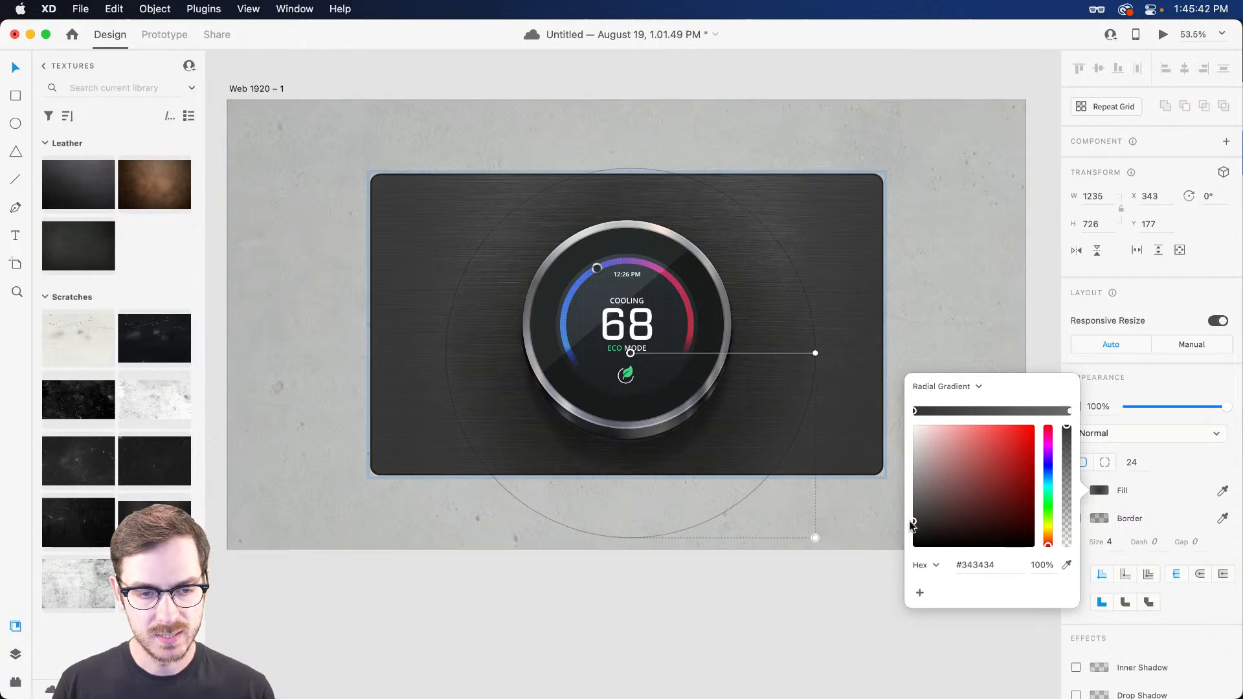
left_click(1069, 413)
left_click_drag(920, 519, 913, 505)
left_click(915, 412)
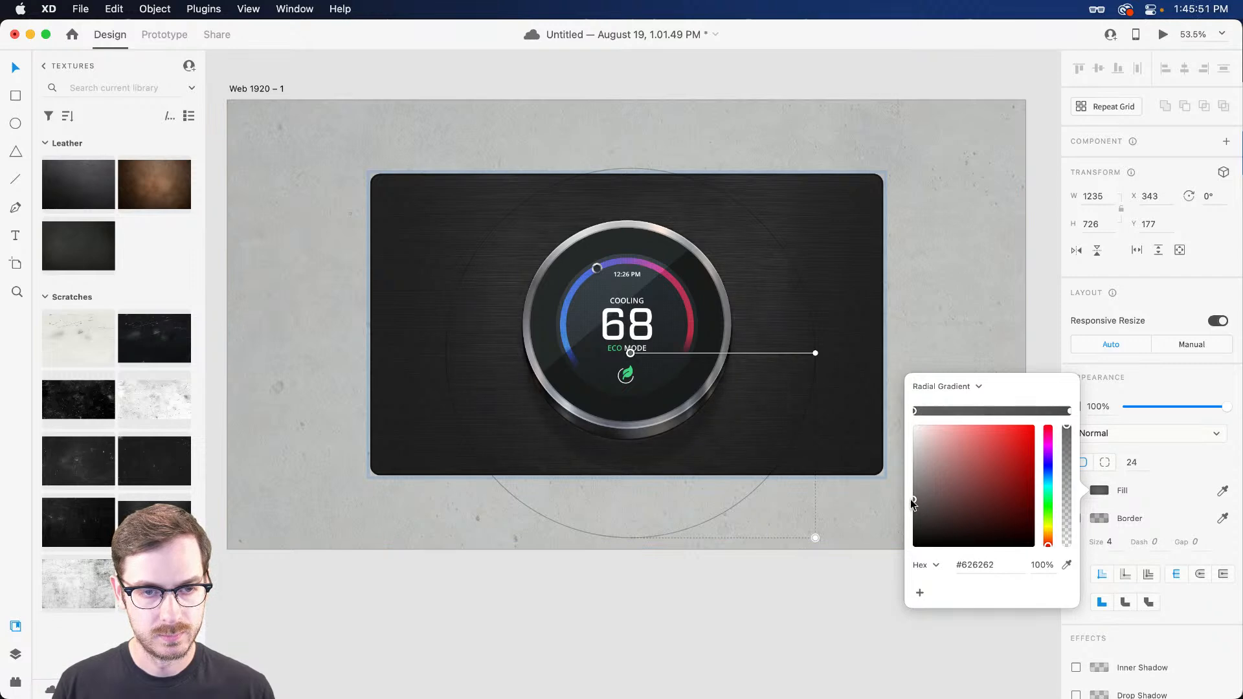
Show the hidden scratched texture in the Plate group and slightly lower its opacity.
scroll(522, 208, "up", 3)
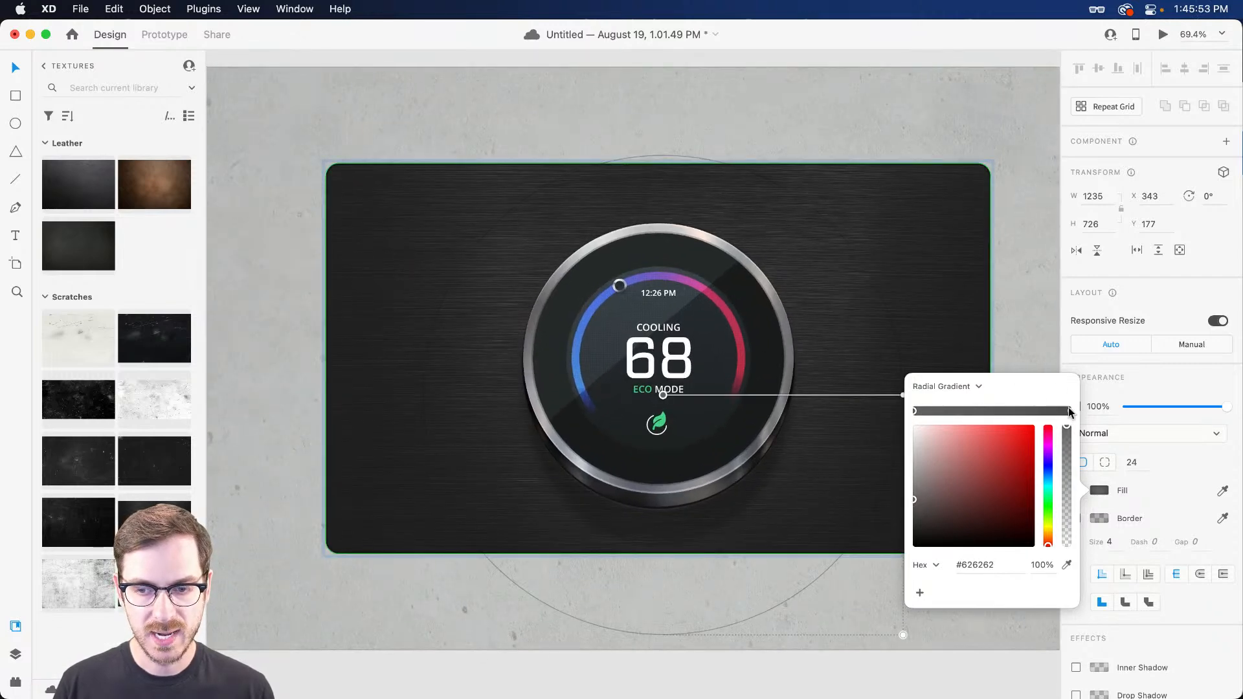
left_click(810, 260)
key("super+y")
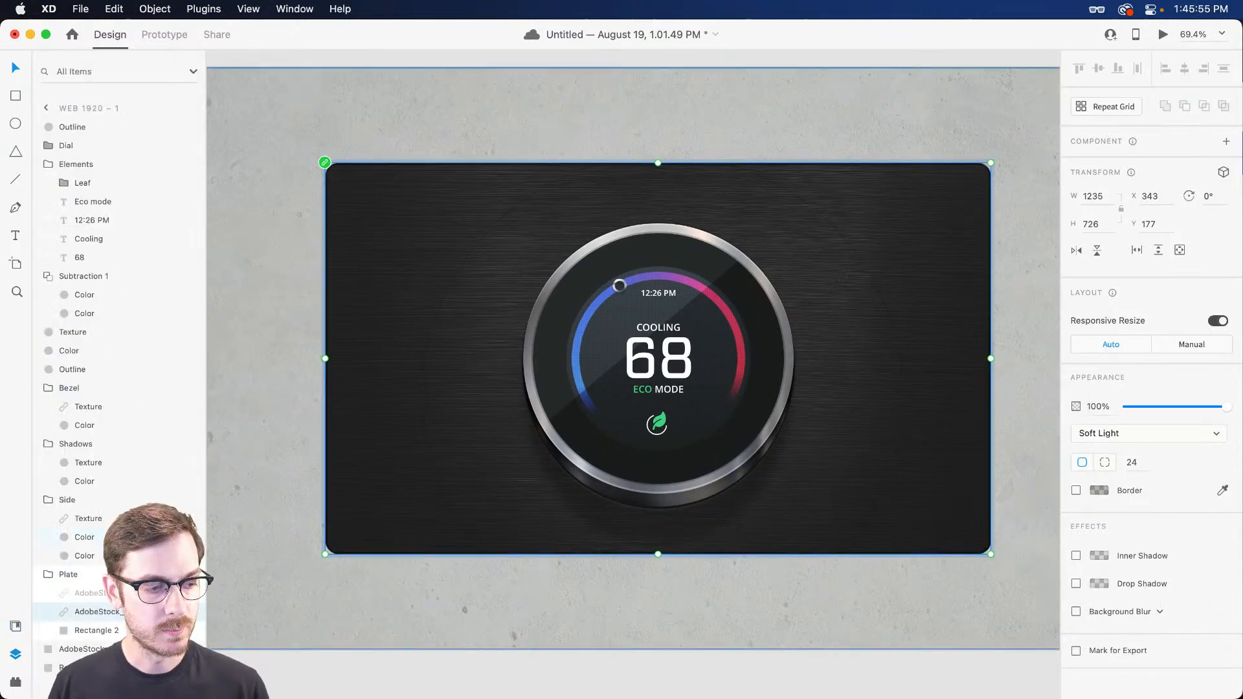
left_click(149, 593)
key("super+semicolon")
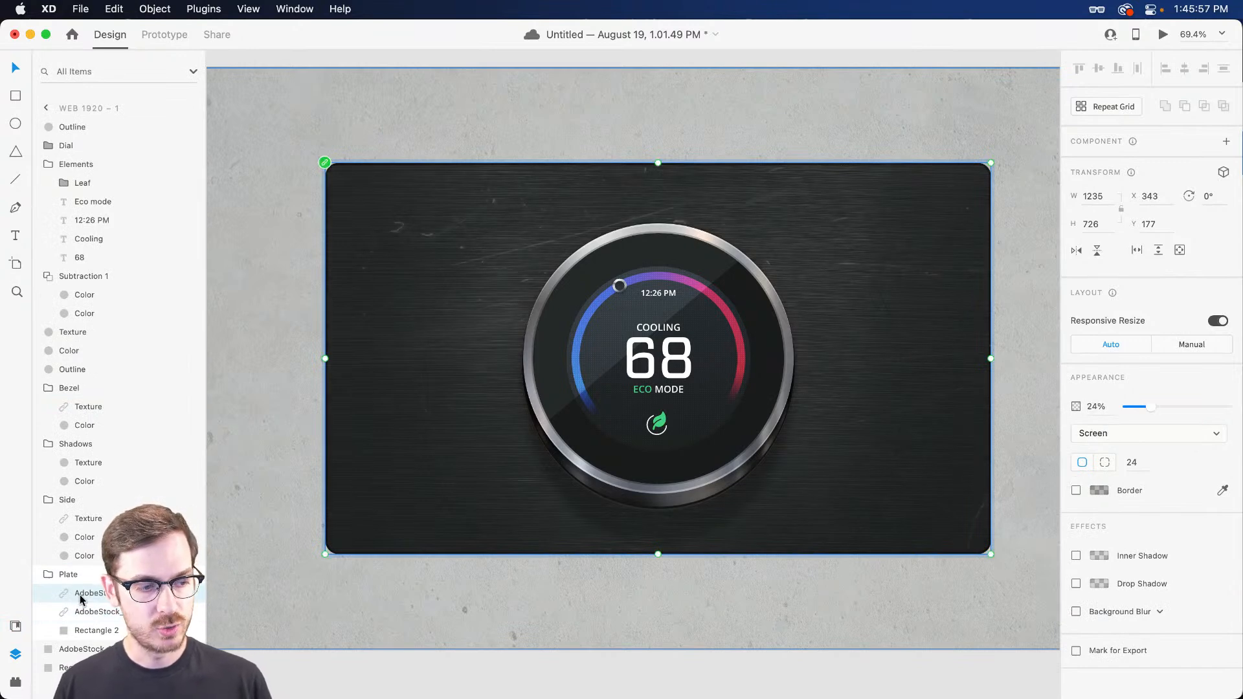
left_click_drag(1148, 407, 1137, 404)
left_click(749, 65)
key("super+z")
Select all the thermostat layers from the top Outline through the Side group and move them slightly up on the plate.
left_click(741, 324)
key("super+y")
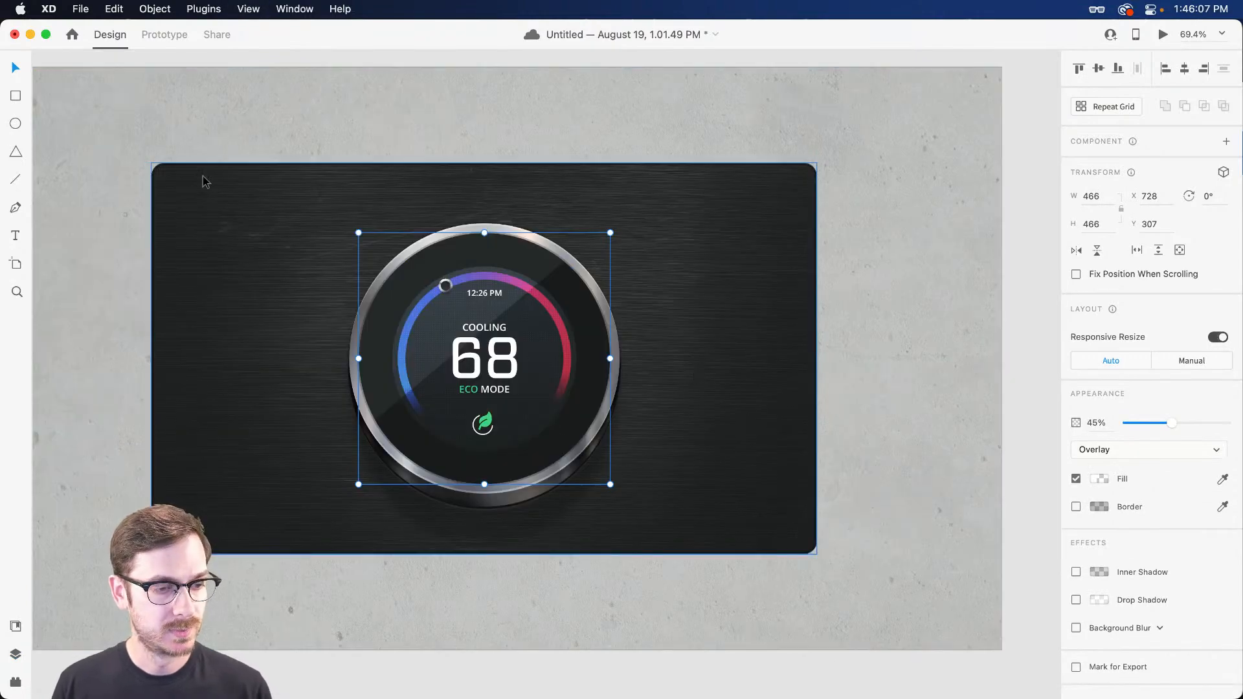
key("super+y")
left_click(49, 166)
left_click(53, 185)
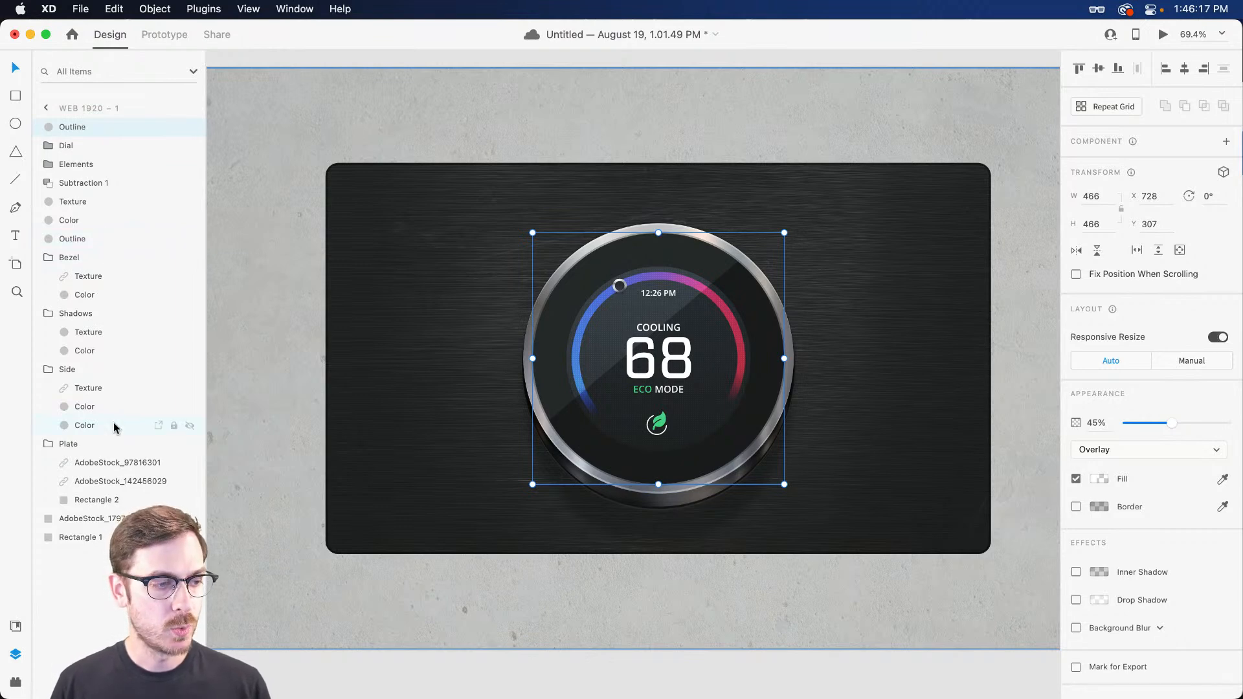
left_click(89, 374, "shift")
left_click_drag(709, 360, 709, 351)
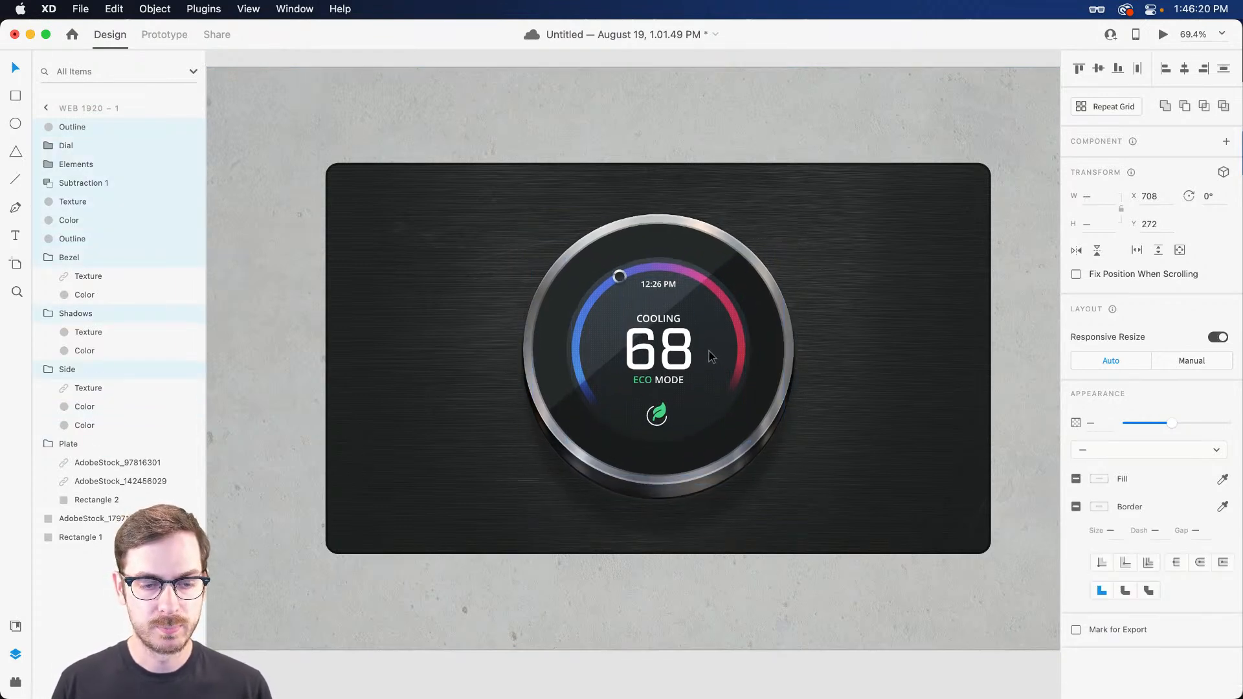
left_click(733, 111)
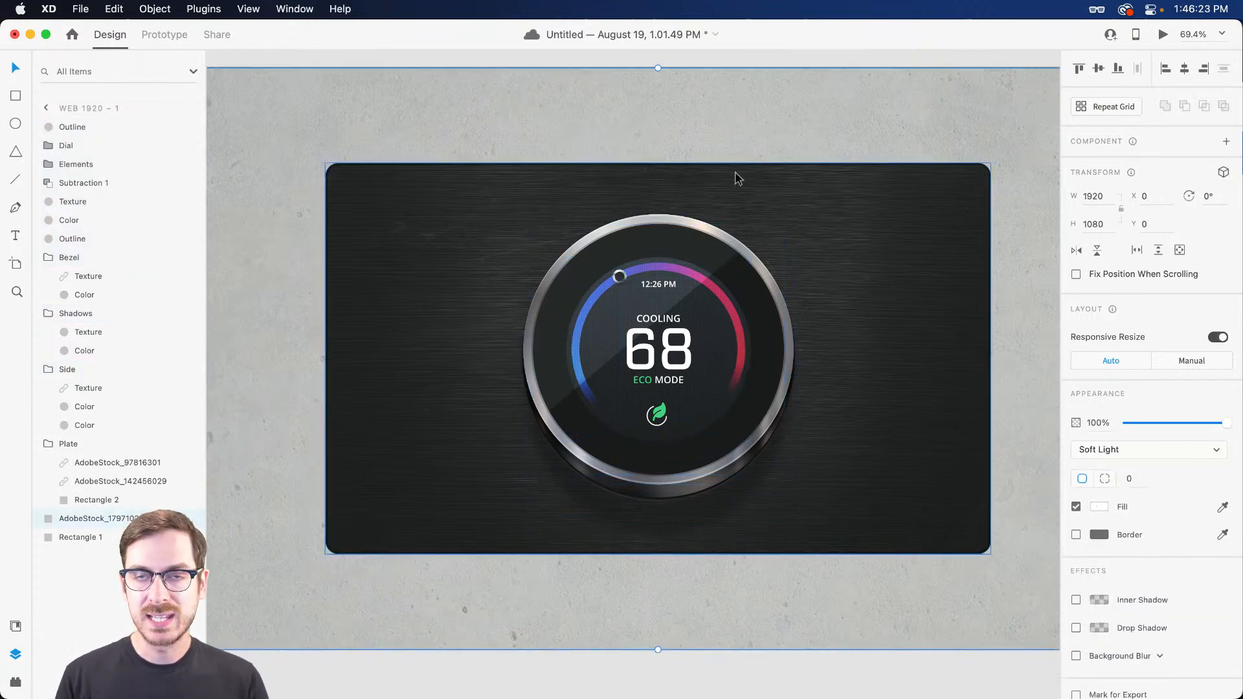
Draw an 814 by 814 square with no border on the empty pasteboard beside the artboard.
left_click(675, 361)
scroll(670, 361, "up", 3)
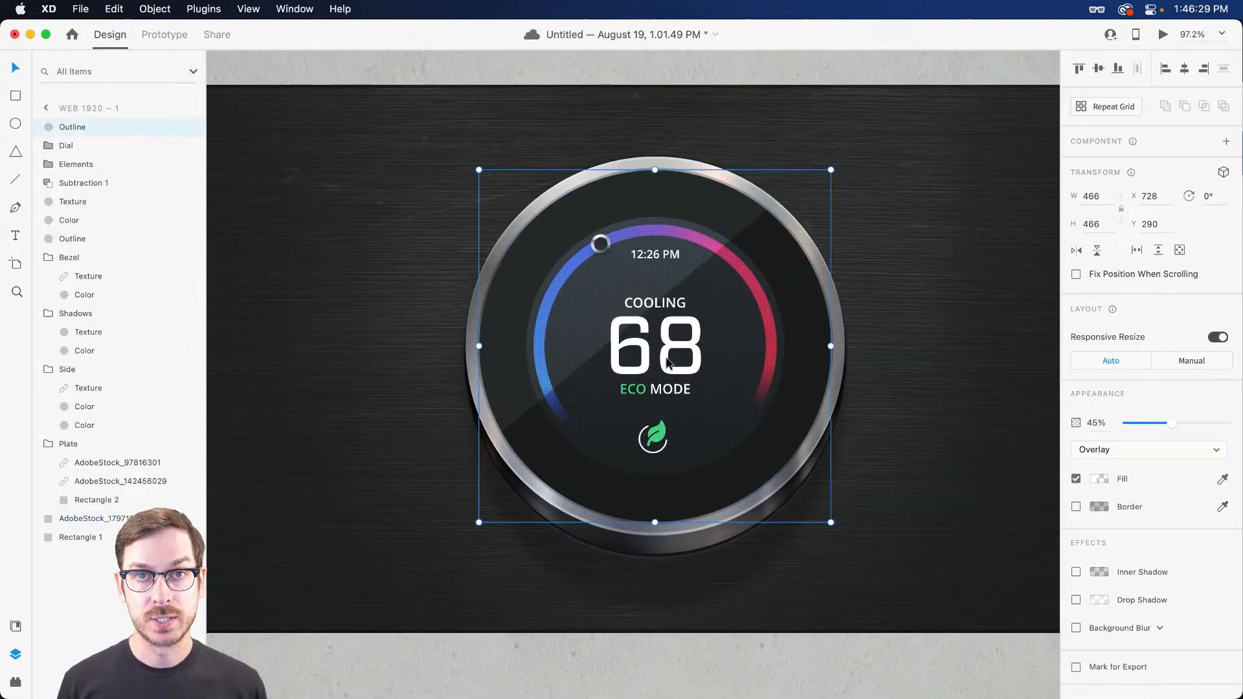
scroll(663, 358, "down", 5)
scroll(663, 351, "right", 10)
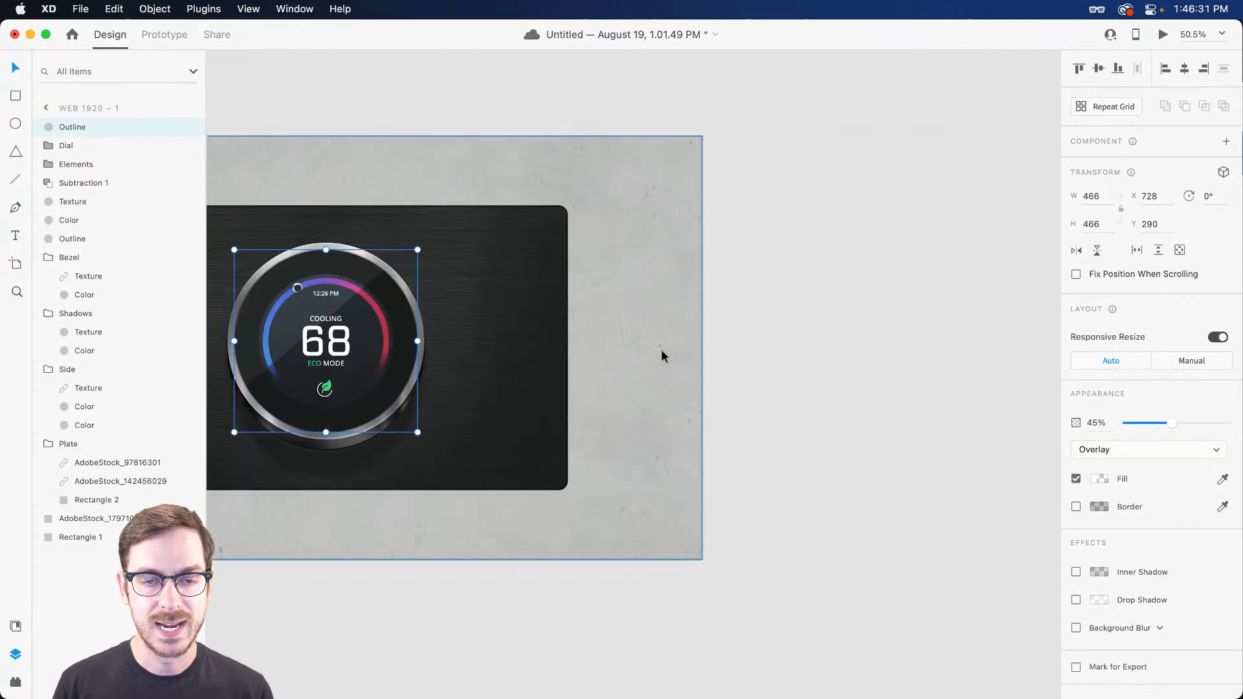
scroll(503, 206, "left", 2)
left_click(504, 211)
key("r")
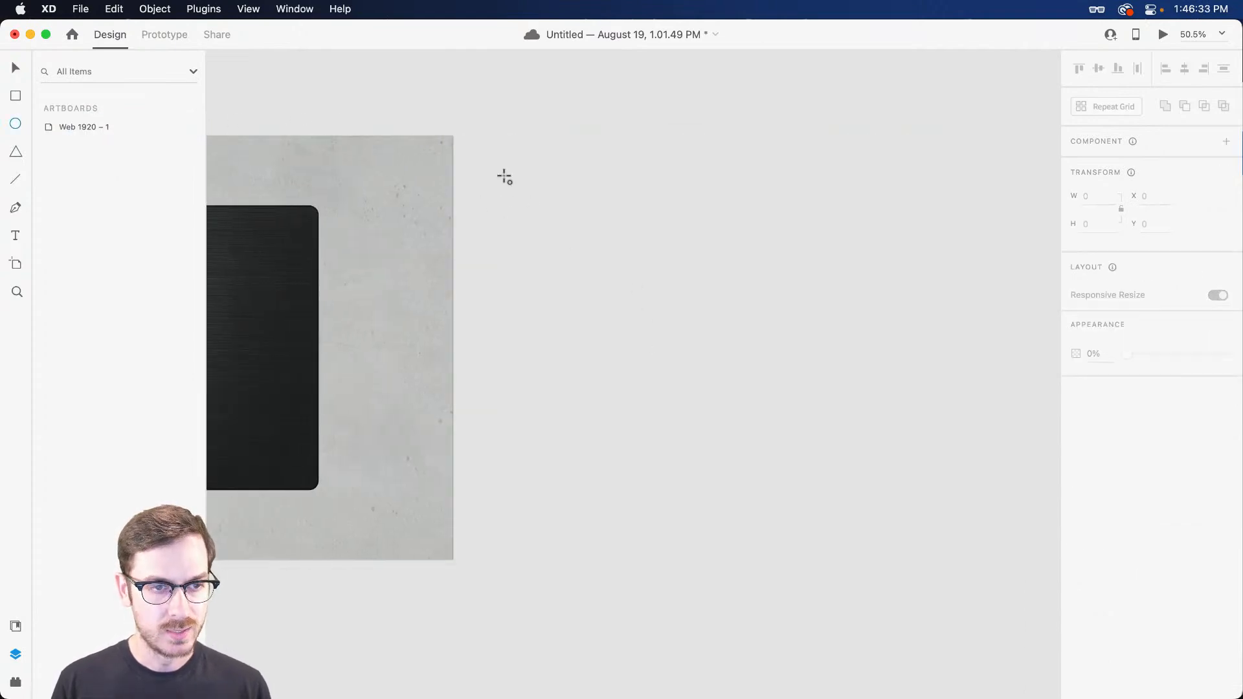
left_click_drag(486, 136, 803, 456)
left_click(1076, 492)
Fill the square with bright blue and try rounding its corners to a radius of about 94.
scroll(589, 211, "up", 3)
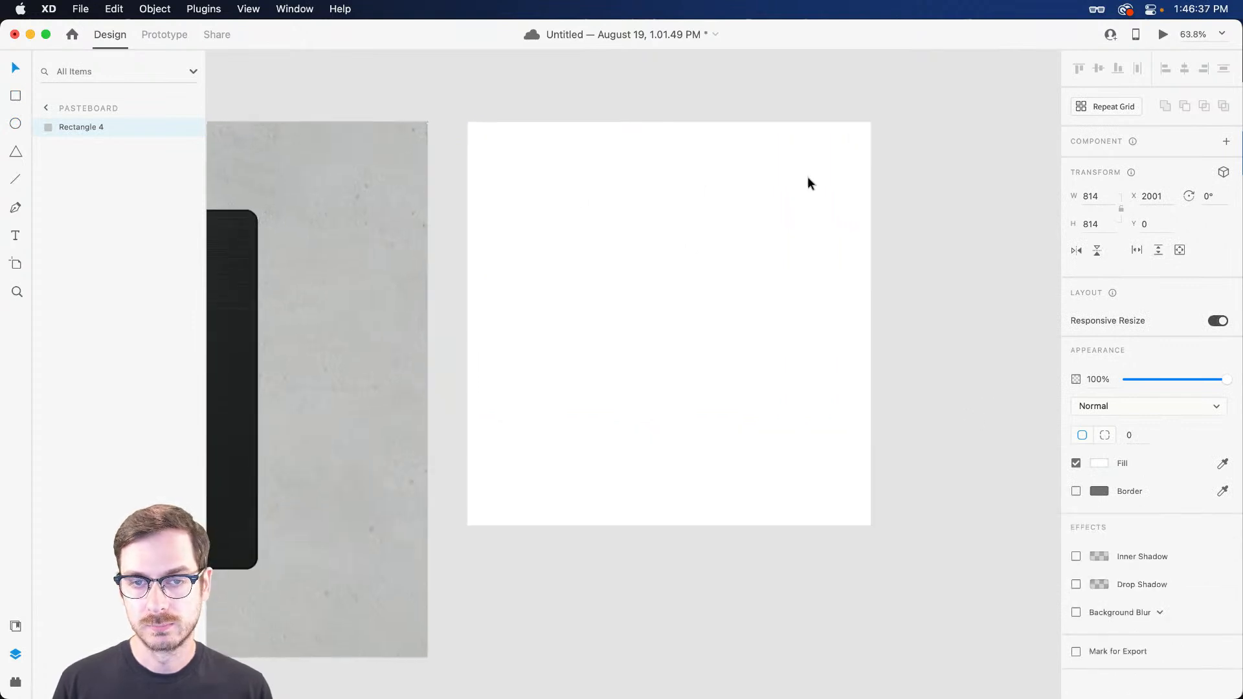
left_click(1103, 464)
left_click_drag(1010, 408, 1045, 384)
left_click(1049, 437)
left_click(1155, 350)
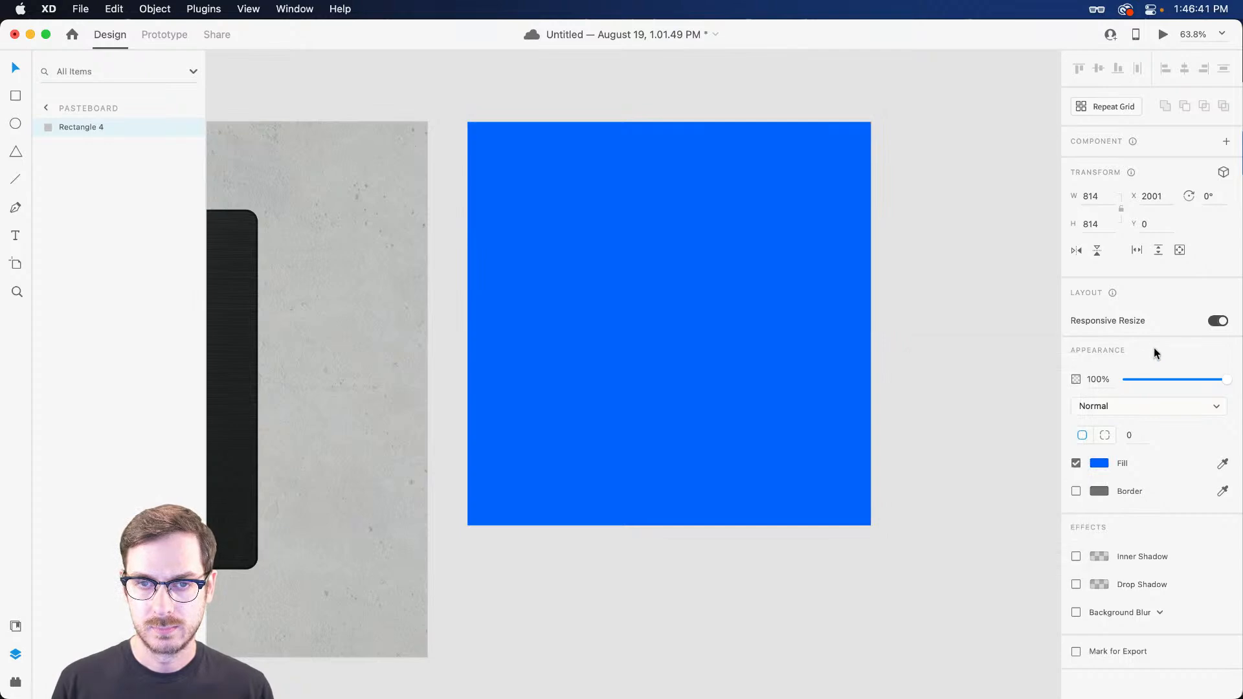
left_click_drag(859, 134, 824, 162)
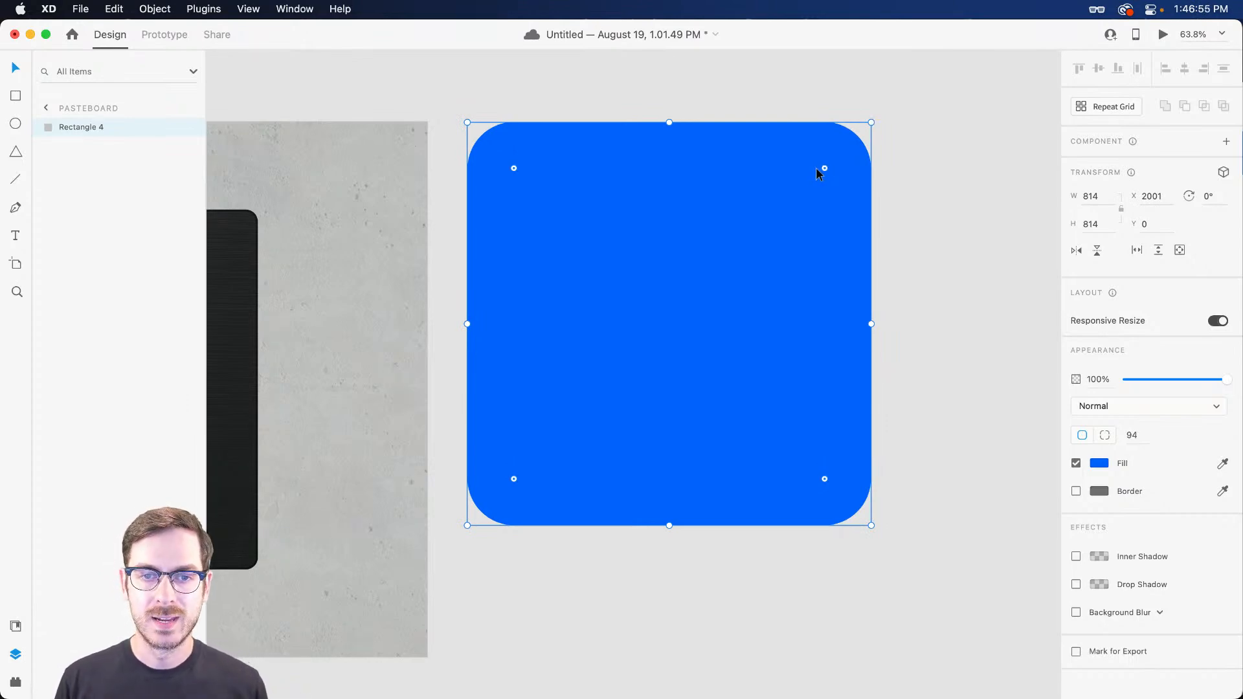
left_click_drag(823, 166, 926, 90)
Leave the Icons 4 Design plugin and open the Super Ellipse plugin.
key("super+shift+p")
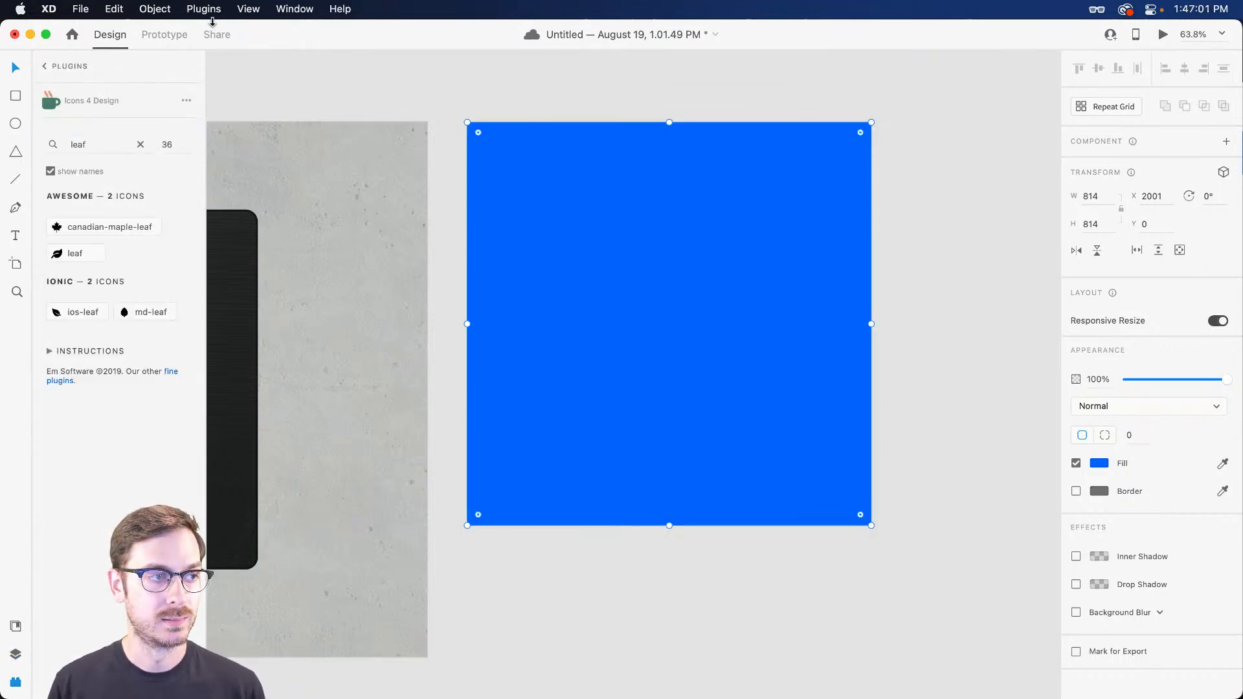
left_click(44, 65)
left_click(51, 573)
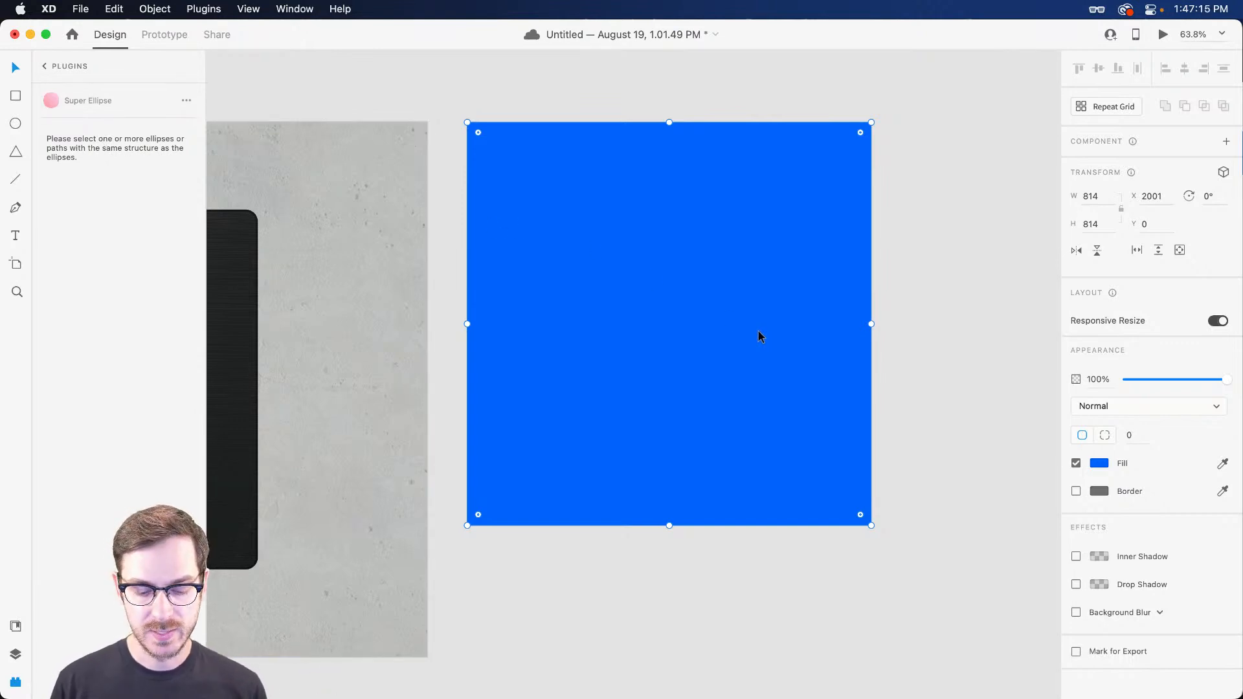
Delete the blue square and draw a circle about 923 by 923 without a border in its place.
key("BackSpace")
key("e")
left_click_drag(514, 122, 971, 579)
left_click(1076, 464)
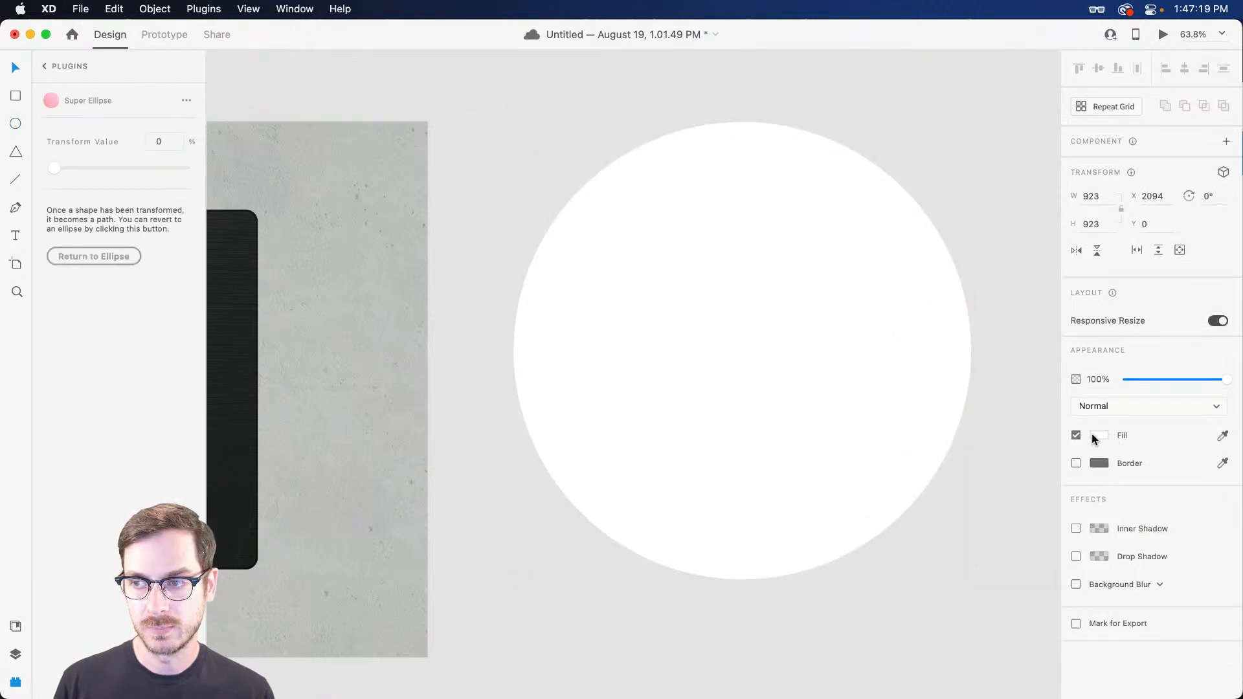
Set the circle's solid fill to the blue #1264E8.
left_click(1098, 435)
left_click(1025, 371)
left_click_drag(1047, 383, 1048, 409)
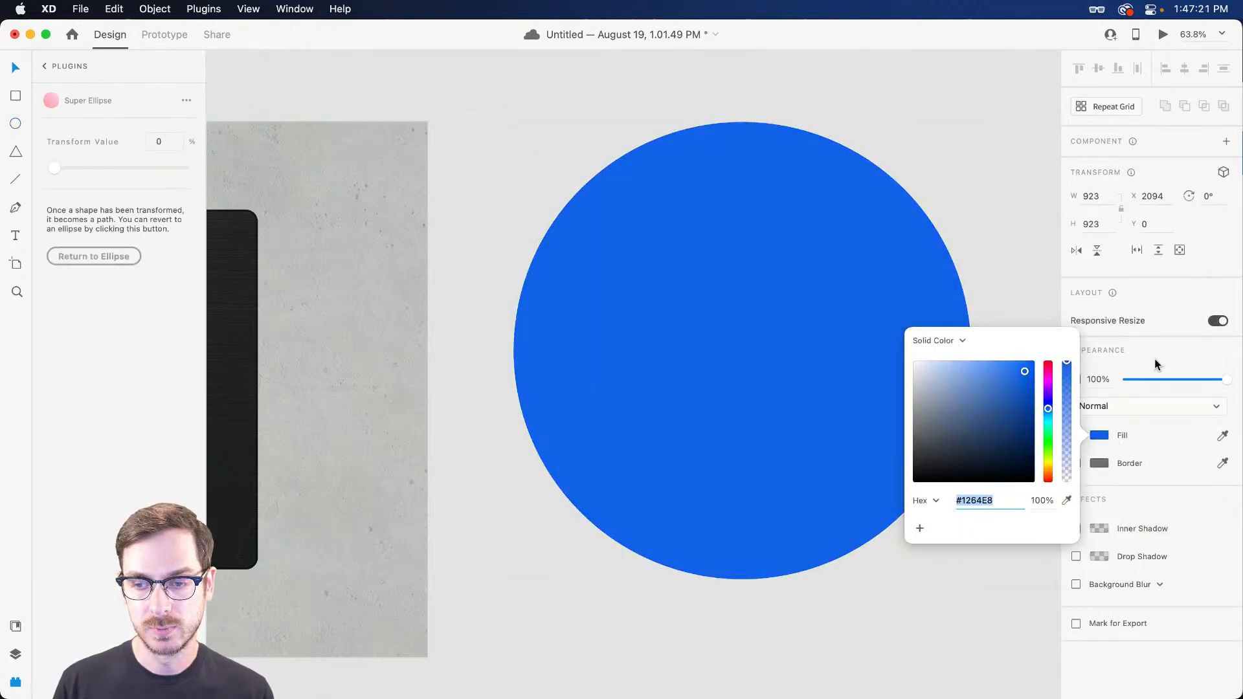
left_click(1155, 358)
Turn the blue circle into a superellipse with a transform value of 74% and move it farther from the artboard.
left_click_drag(753, 347, 737, 317)
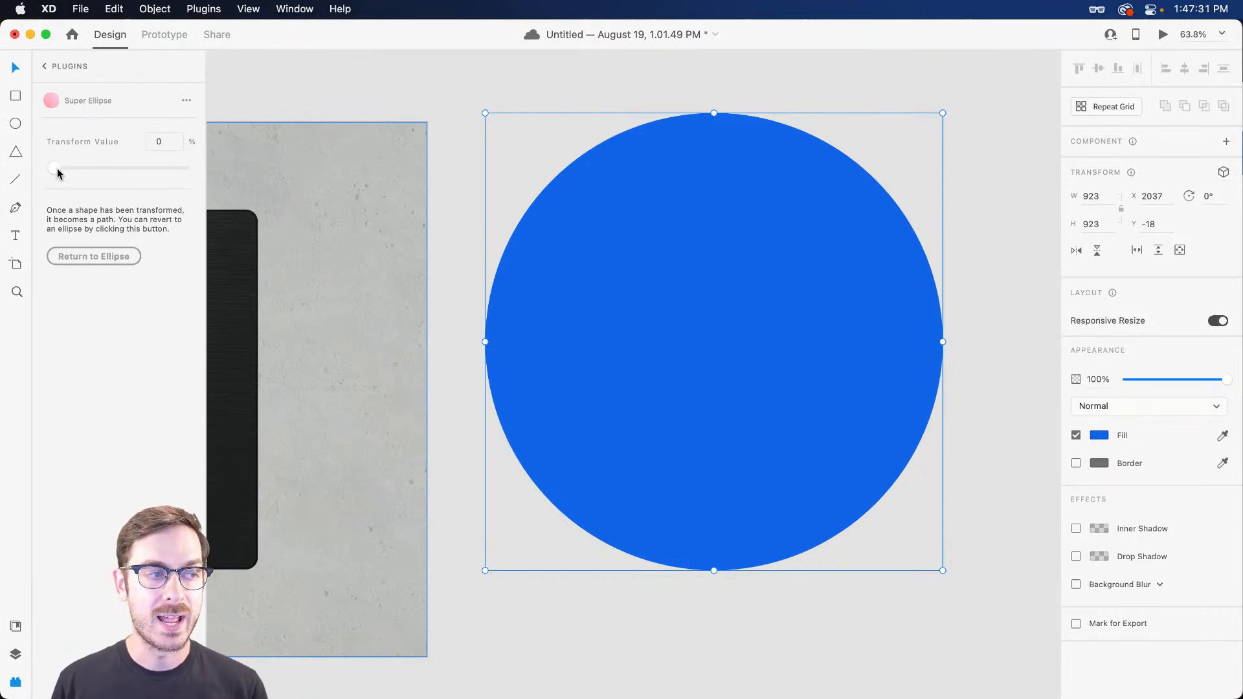
left_click_drag(55, 170, 150, 181)
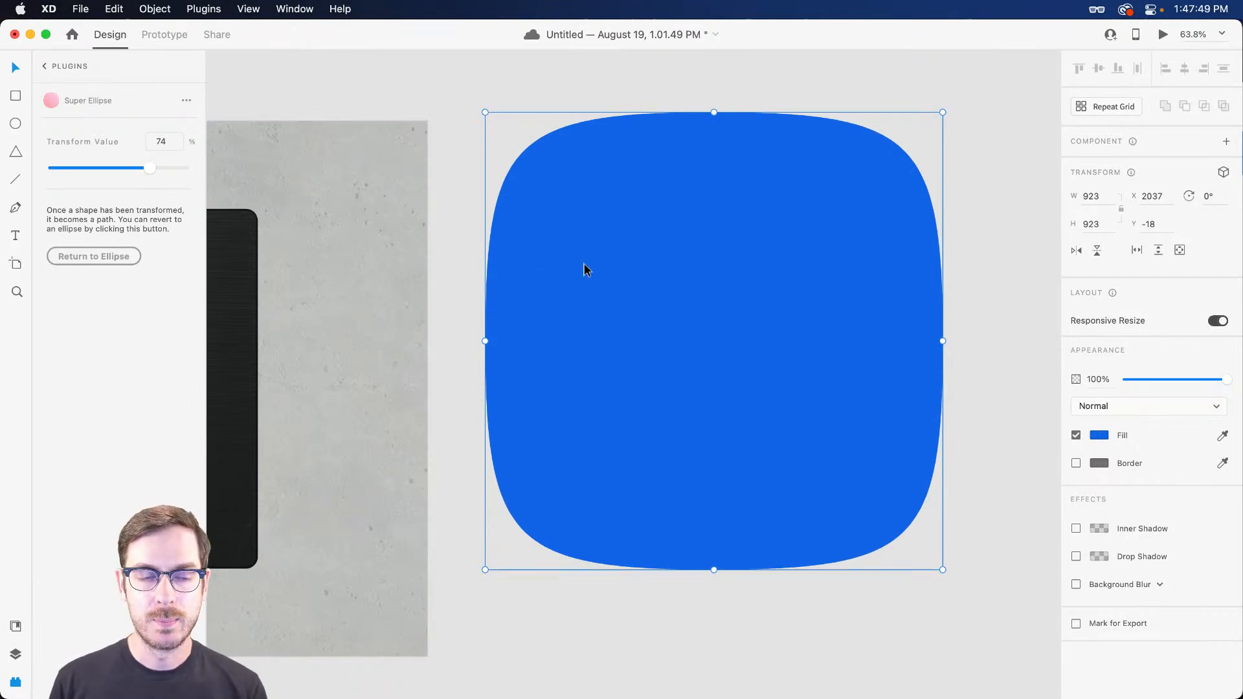
left_click_drag(661, 259, 764, 264)
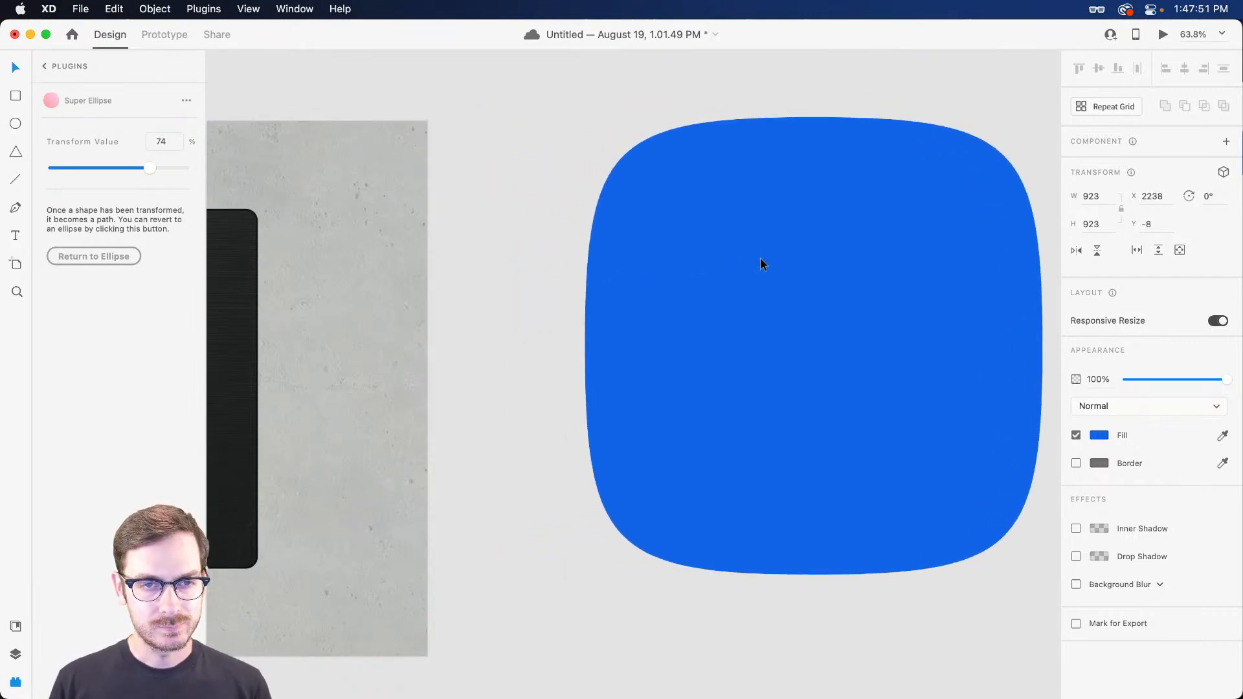
Return to the thermostat's layers and ungroup the Side, Shadows and Bezel groups.
scroll(725, 231, "left", 5)
scroll(726, 232, "left", 10)
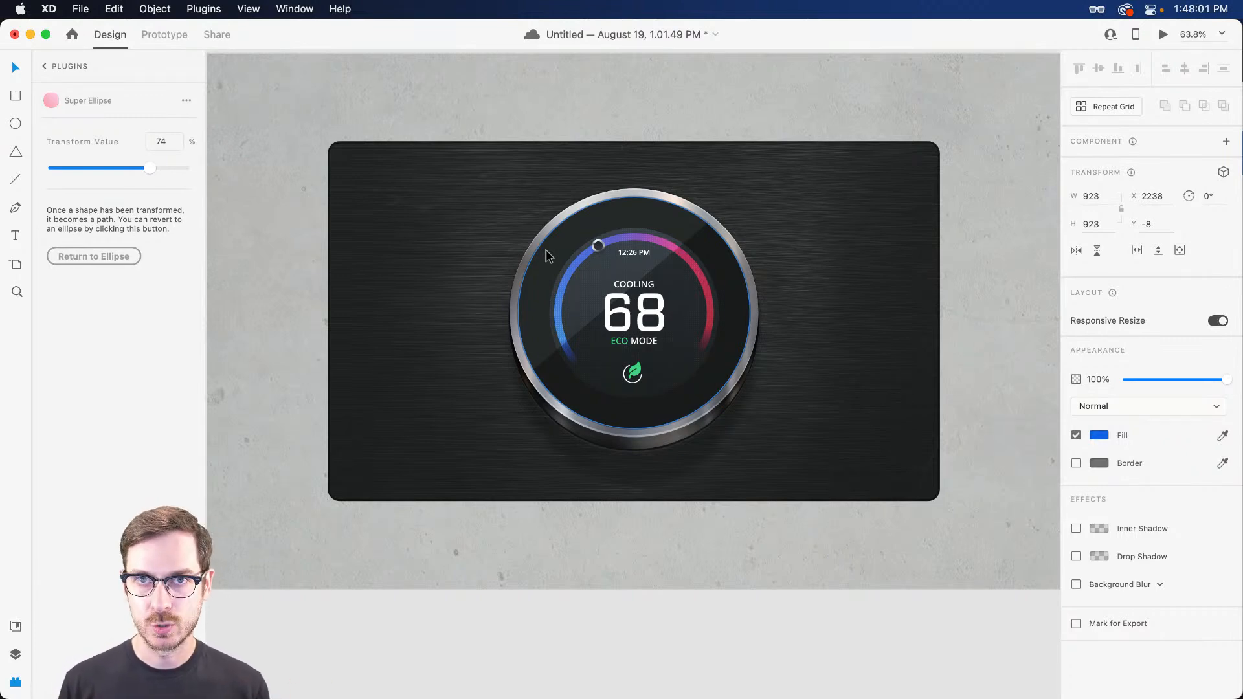
left_click(704, 333)
key("super+y")
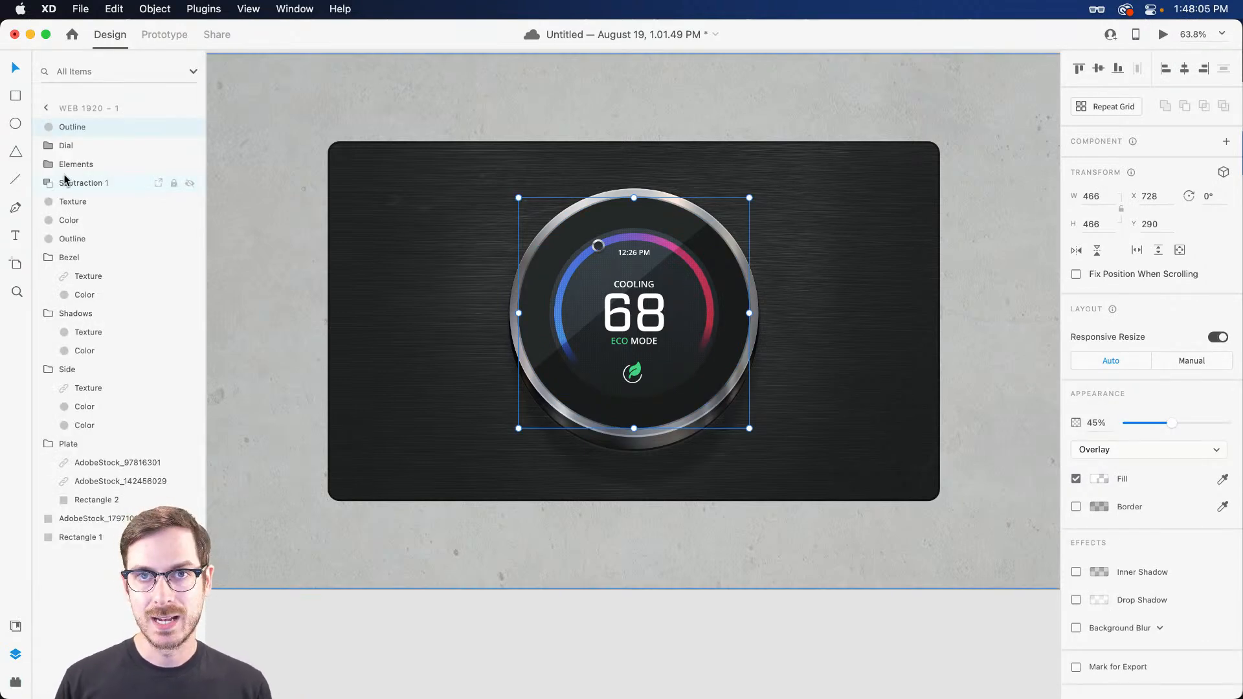
left_click(79, 259)
left_click(88, 277)
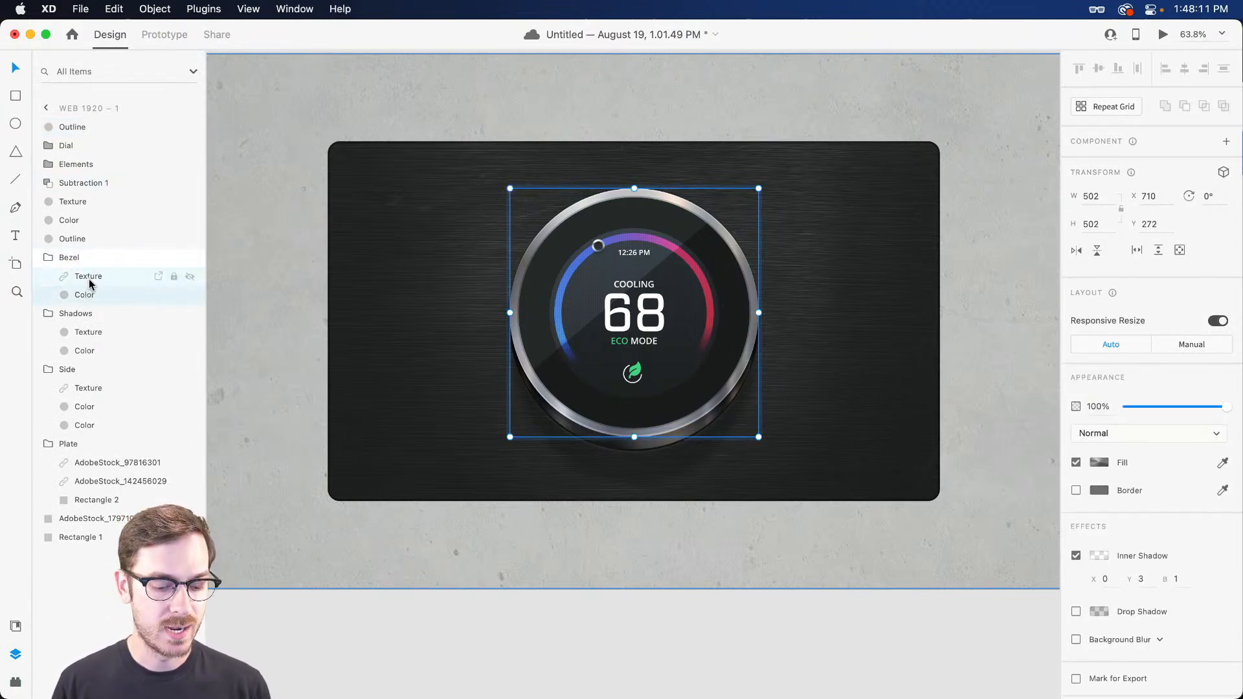
left_click(89, 388)
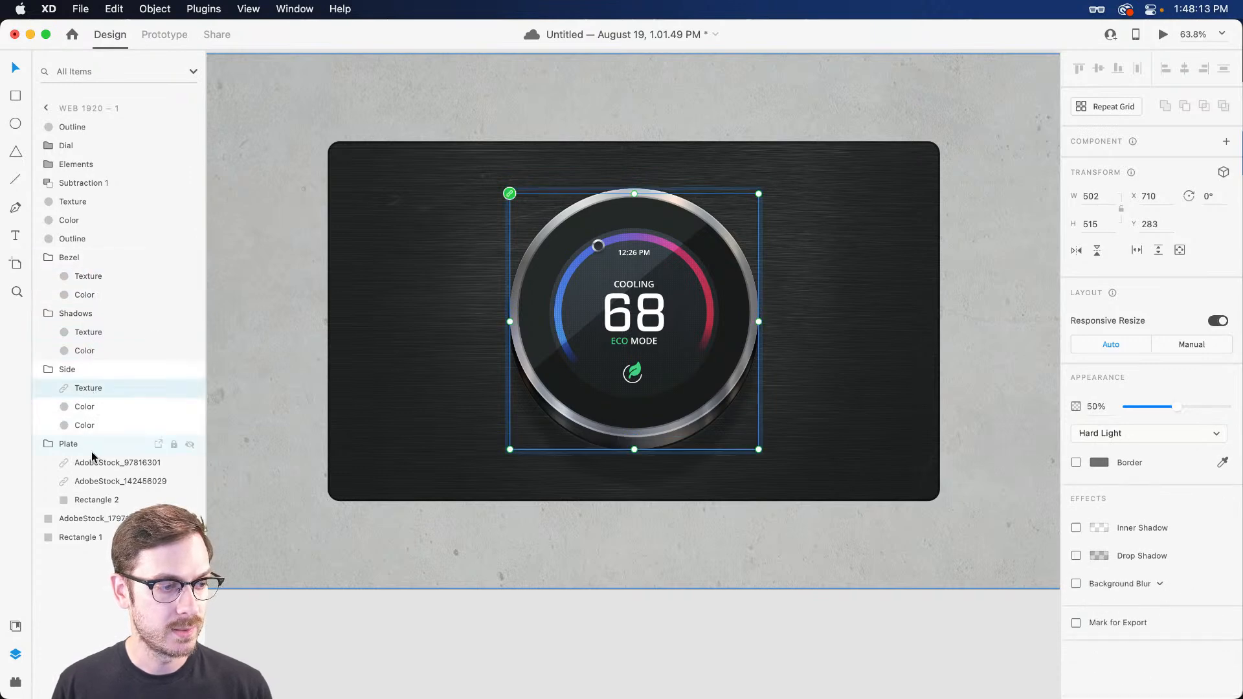
left_click(83, 369)
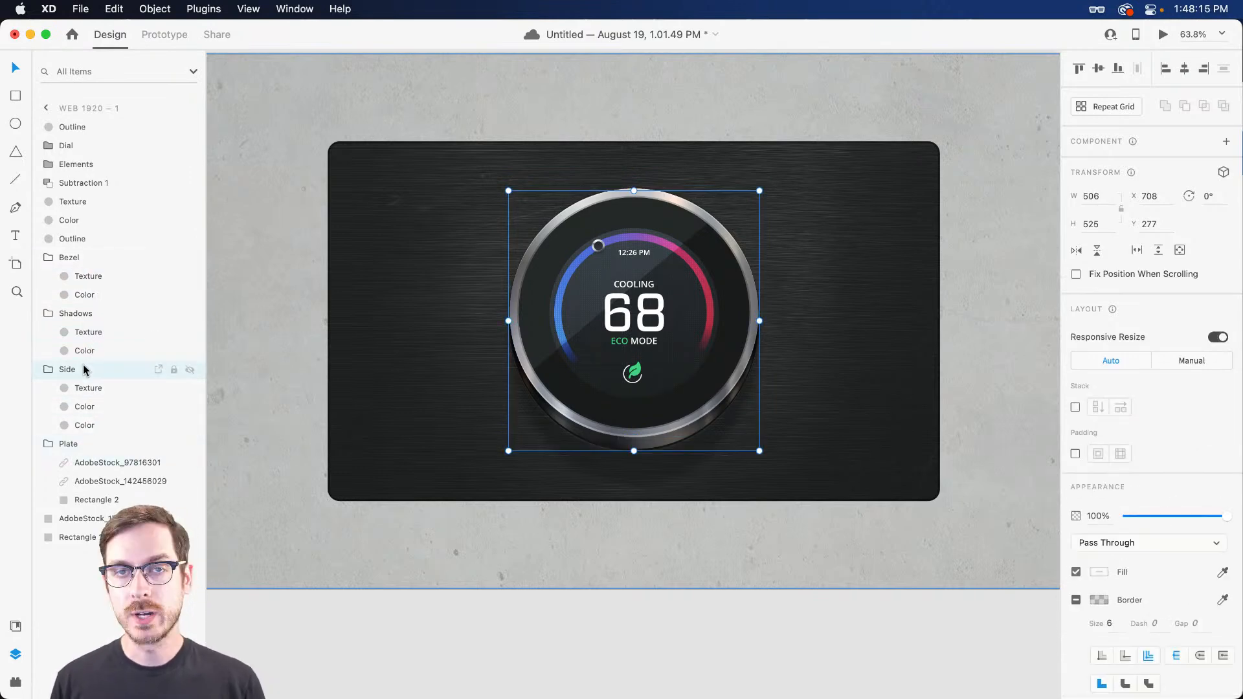
key("super+shift+g")
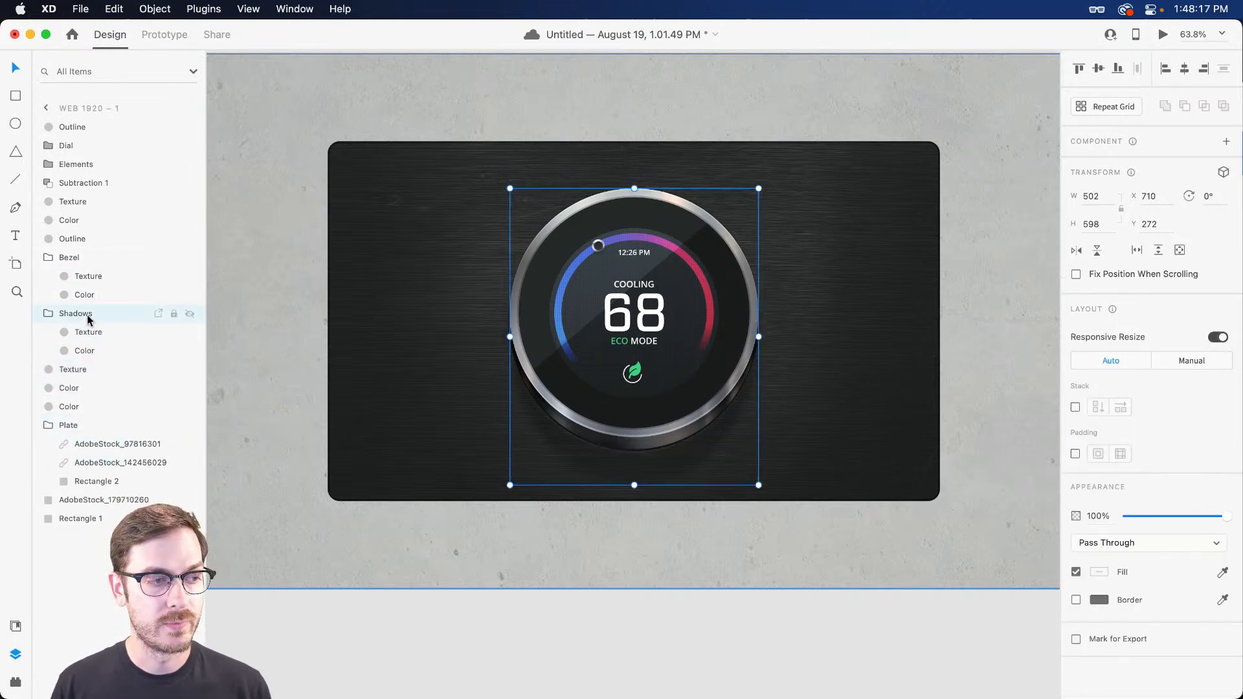
left_click(87, 313)
key("super+shift+g")
left_click(68, 257)
key("super+shift+g")
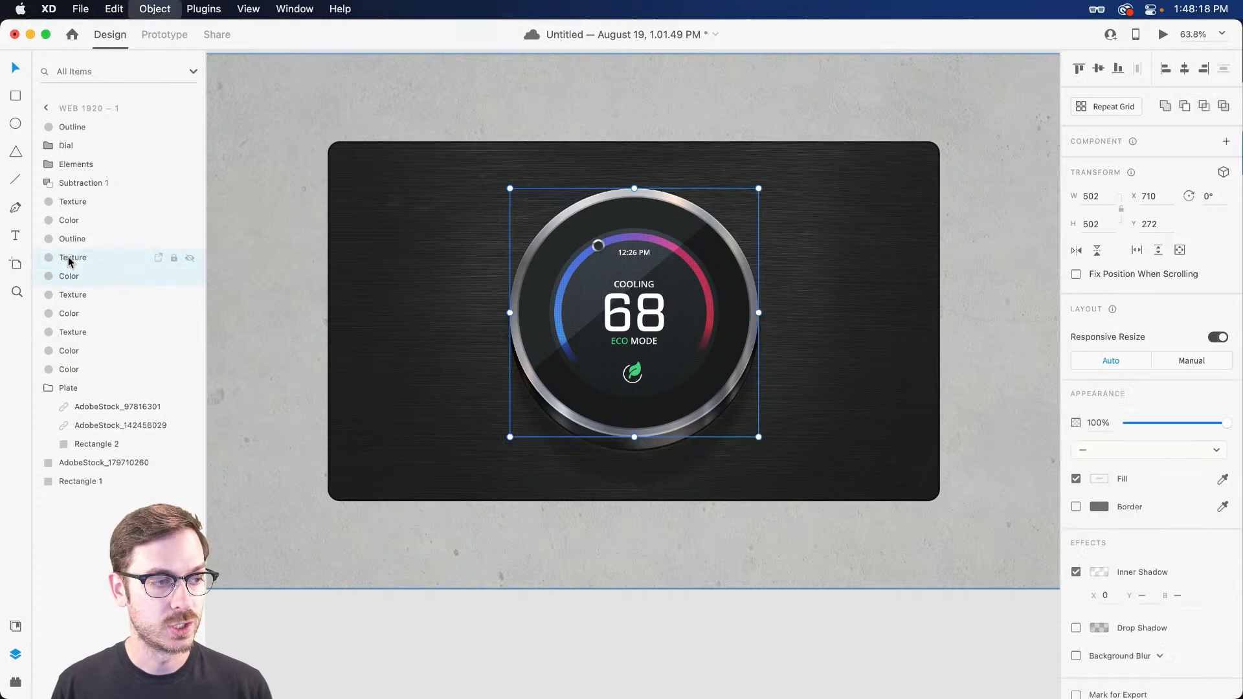
Hide the Subtraction 1 colour ring and the Dial group.
left_click(83, 183)
double_click(75, 183)
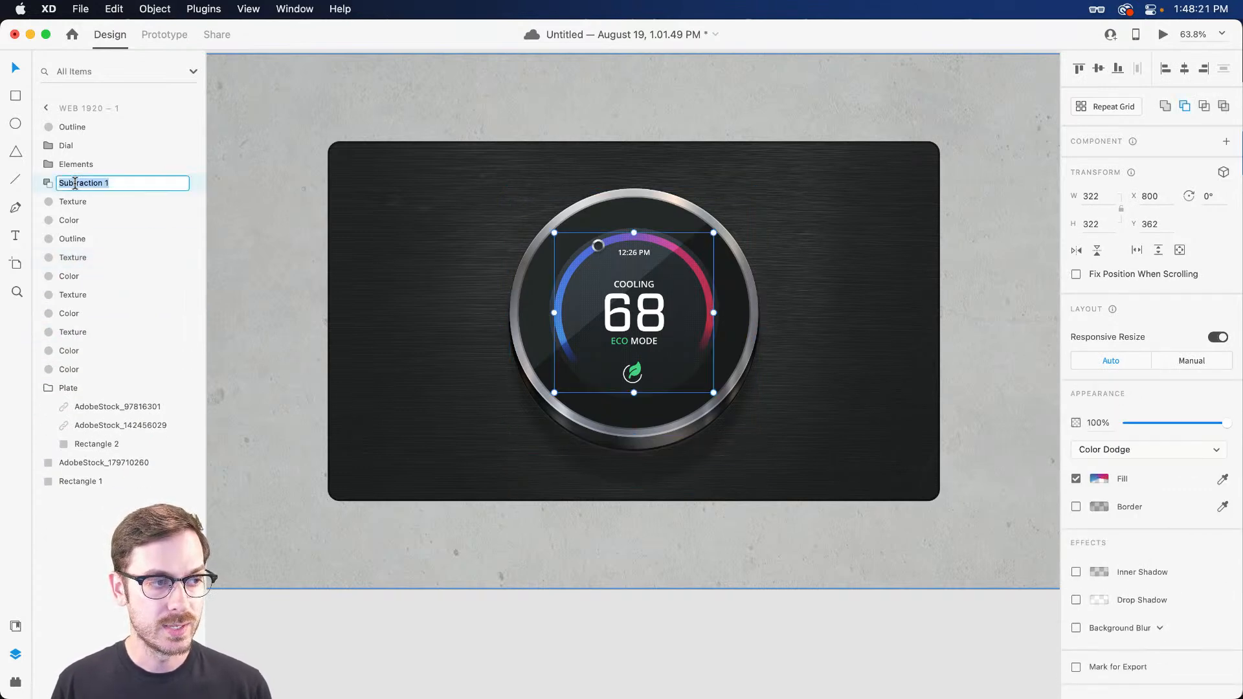
left_click(46, 183)
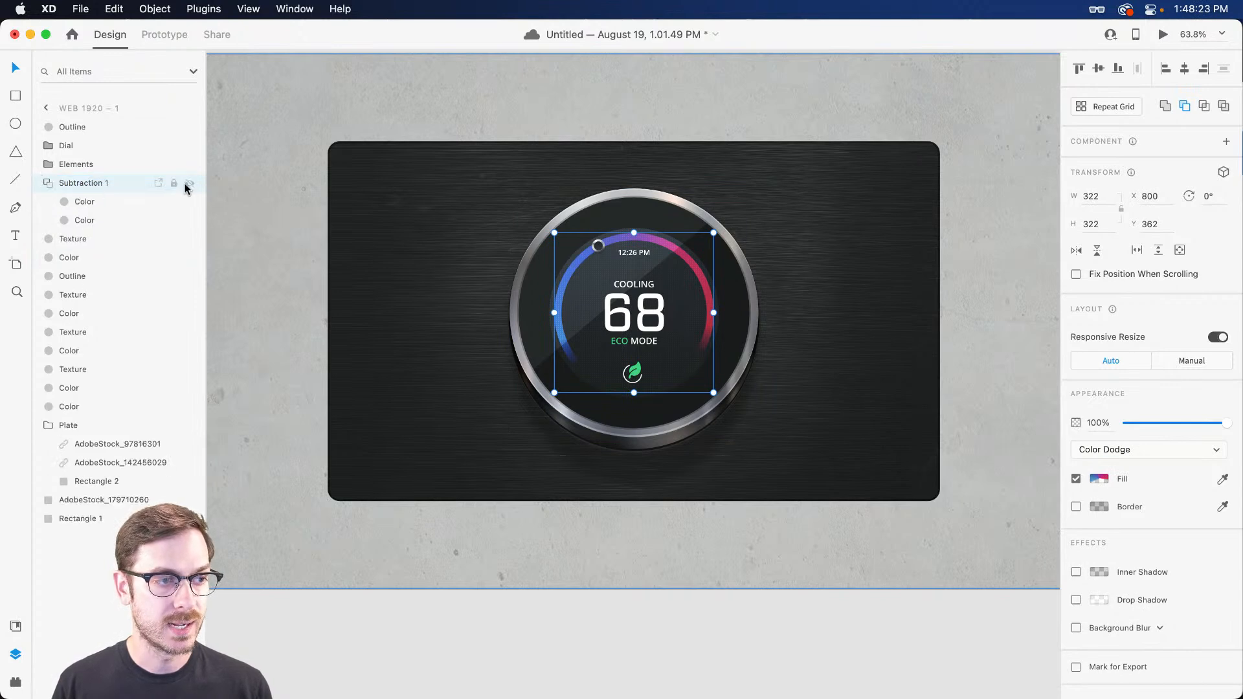
left_click(189, 183)
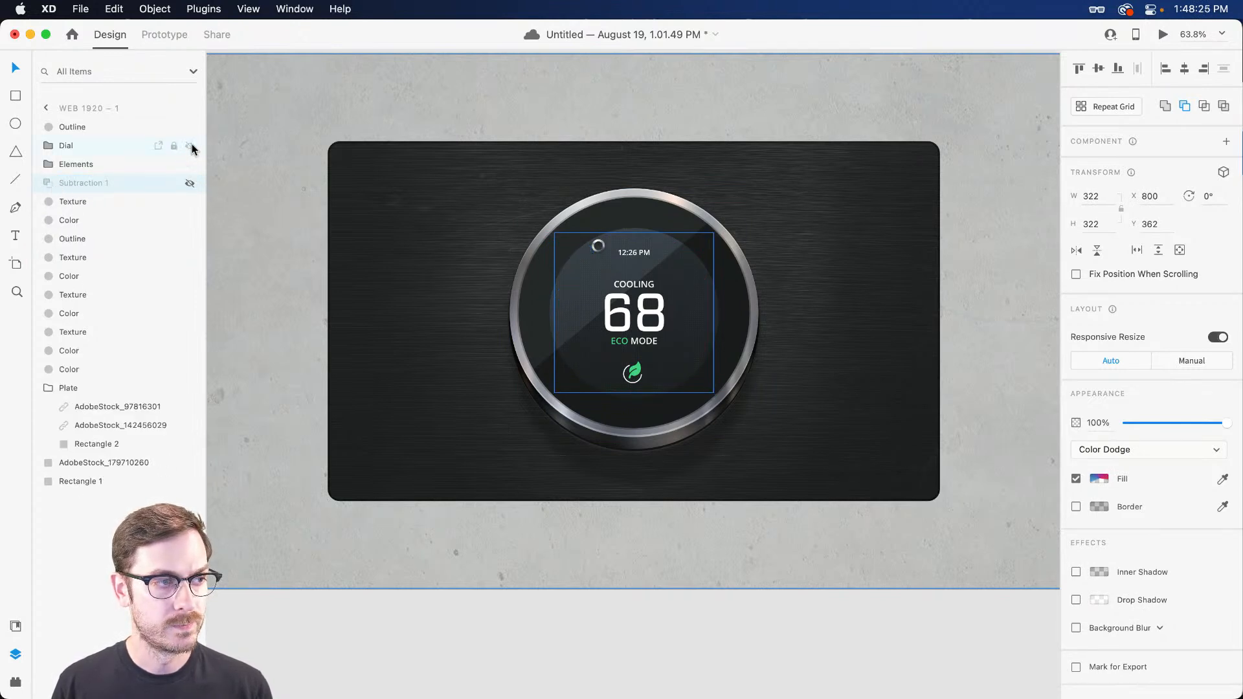
Rename the topmost Outline layer as Highlight.
left_click(73, 128)
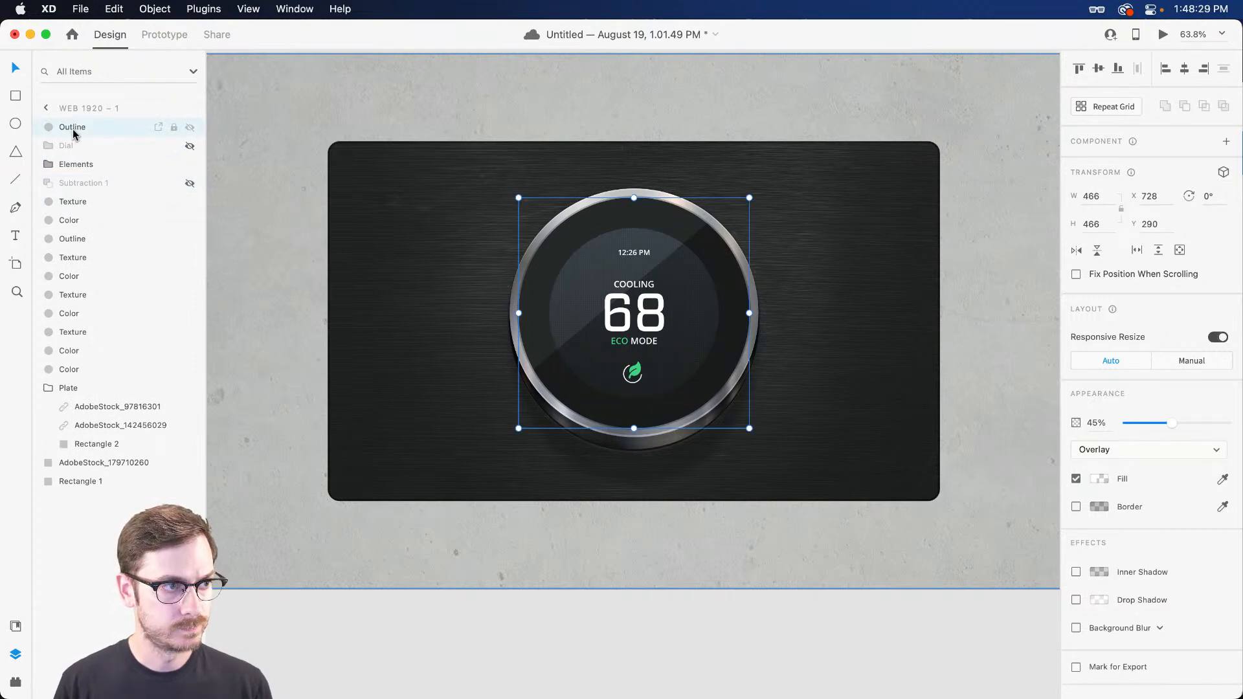
double_click(73, 128)
type("Highlight")
key("Return")
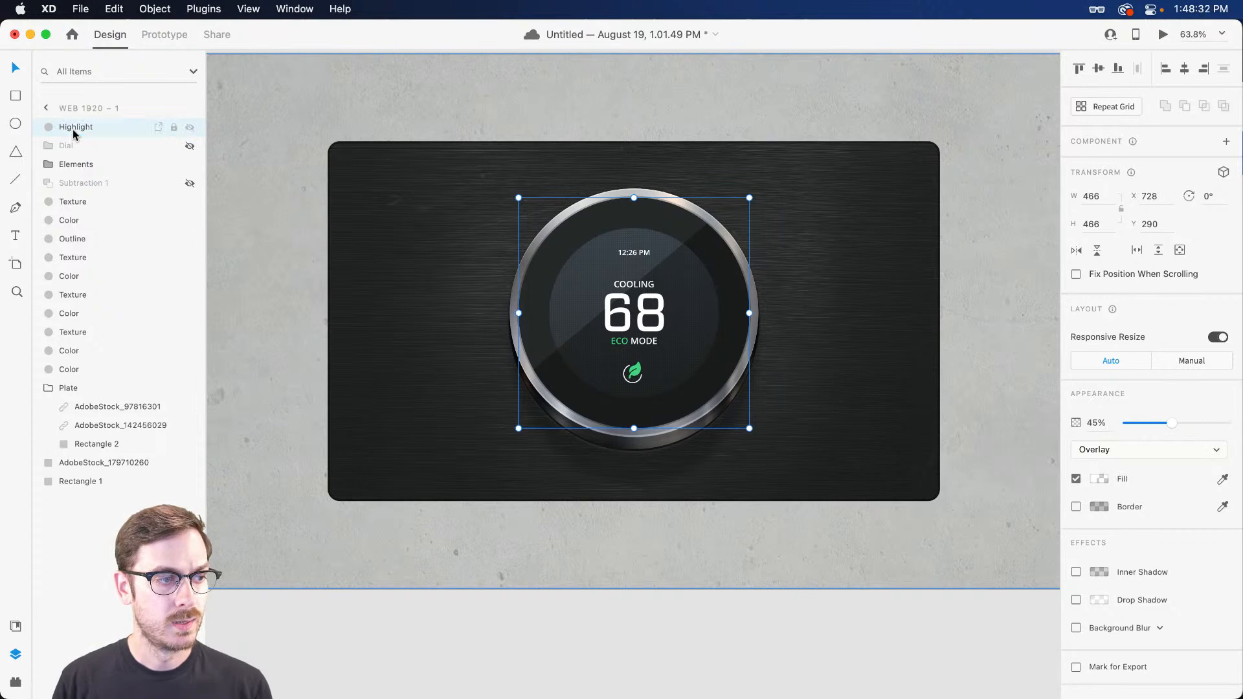
Try to turn the Highlight layer and all round Texture, Color and Outline layers into superellipses at once.
left_click(94, 201)
left_click(82, 370, "shift")
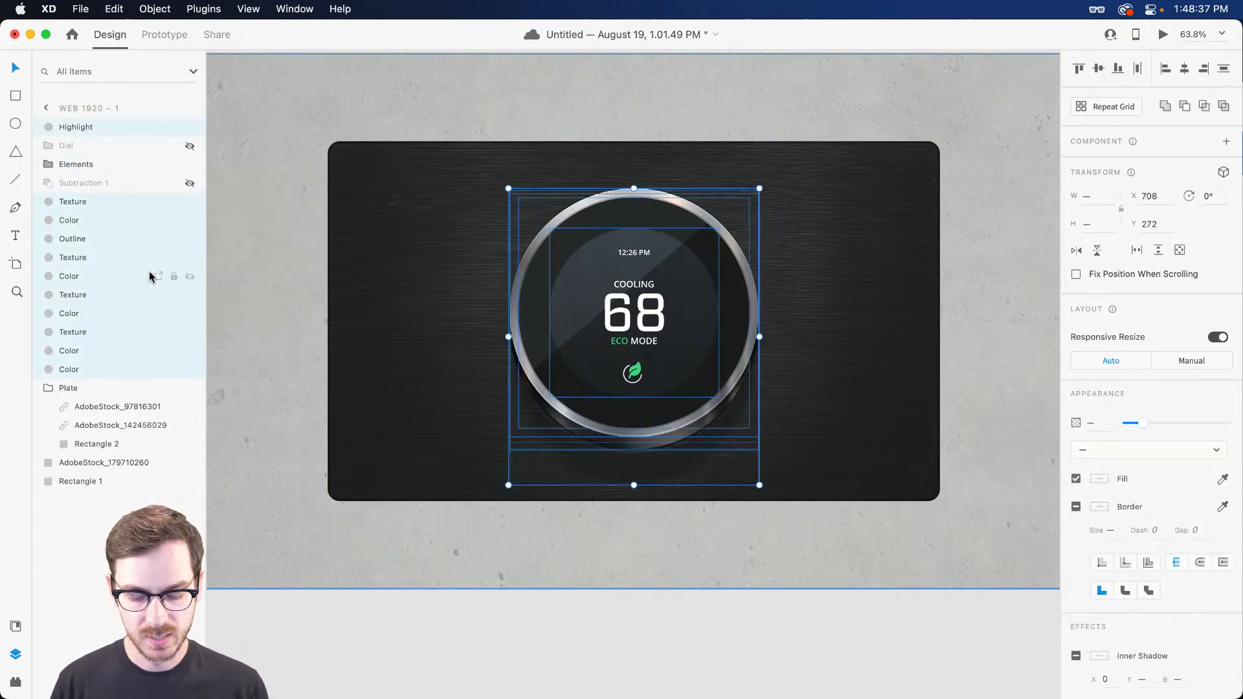
key("super+shift+p")
key("super+3")
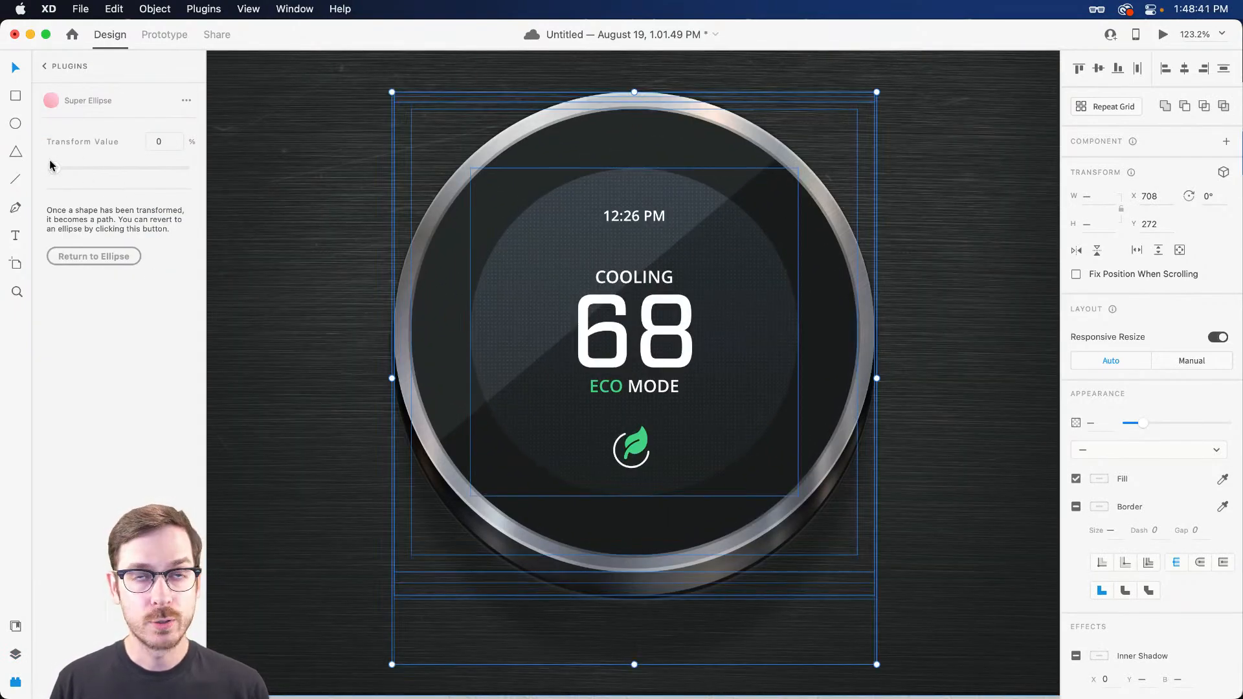
left_click_drag(57, 171, 133, 158)
left_click(300, 300)
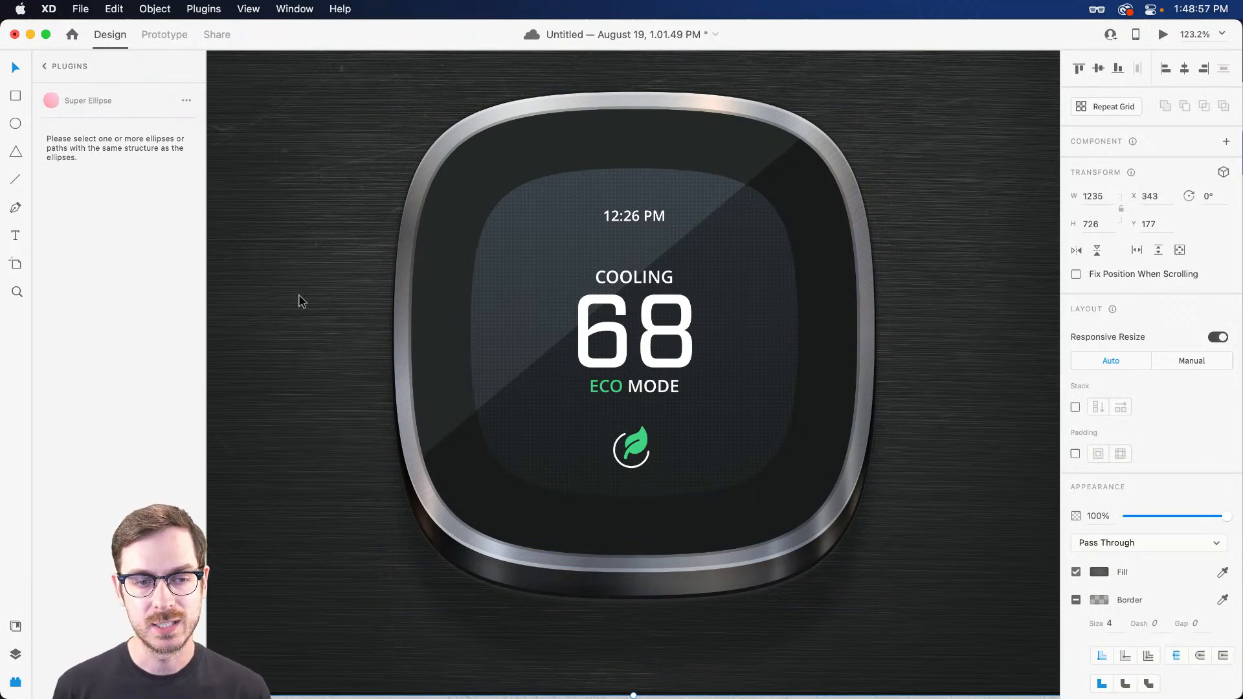
Undo the superellipse transformation of the thermostat's round layers.
key("super+z")
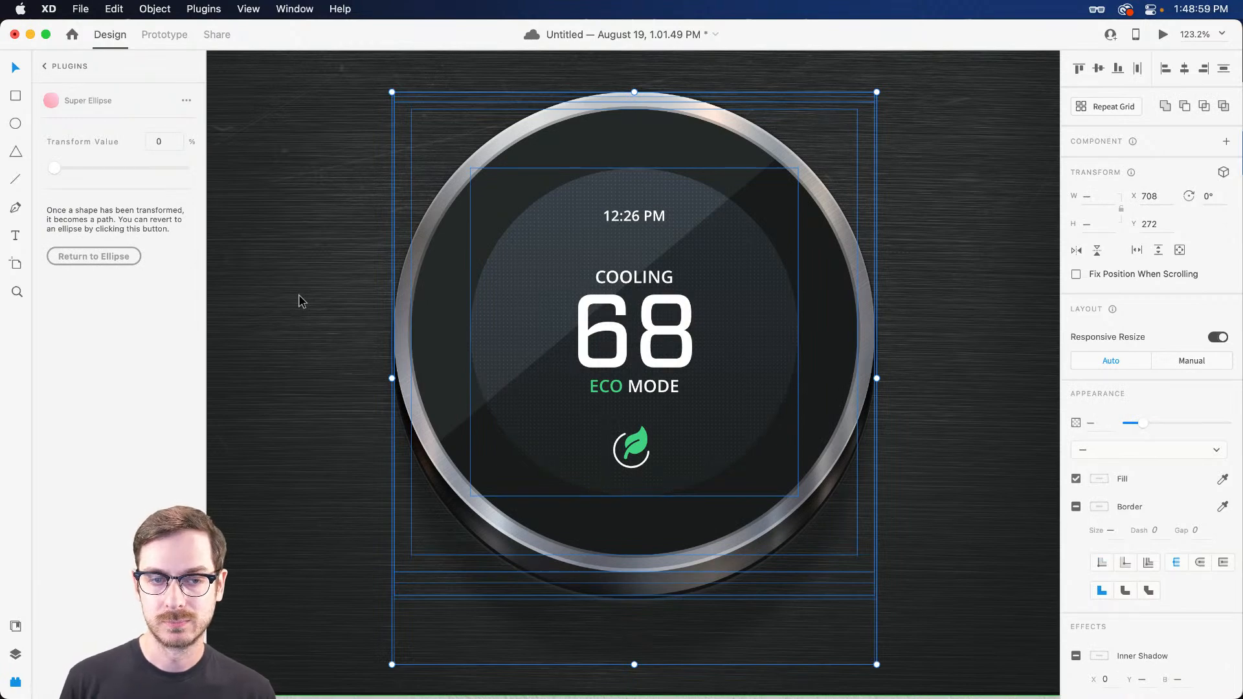
key("shift+super+z")
key("super+z")
key("Escape")
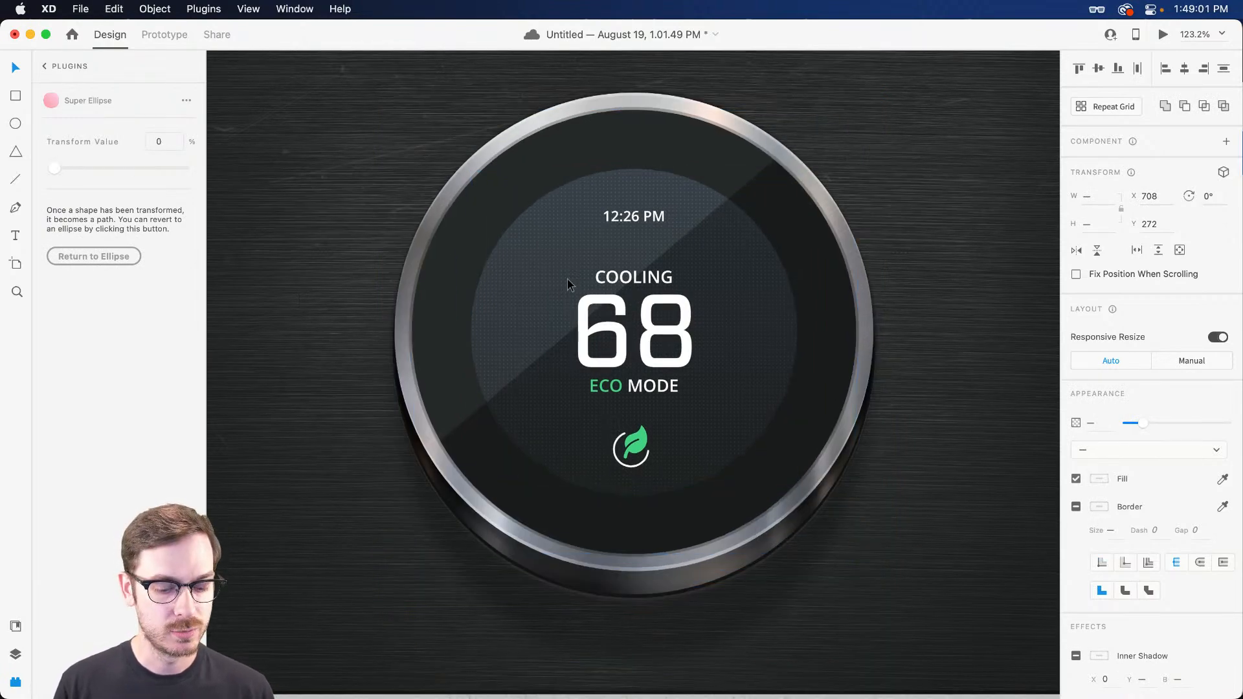
Duplicate the Web 1920 – 1 artboard and place the copy directly below the original.
key("super+y")
scroll(481, 269, "down", 10)
scroll(480, 270, "down", 2)
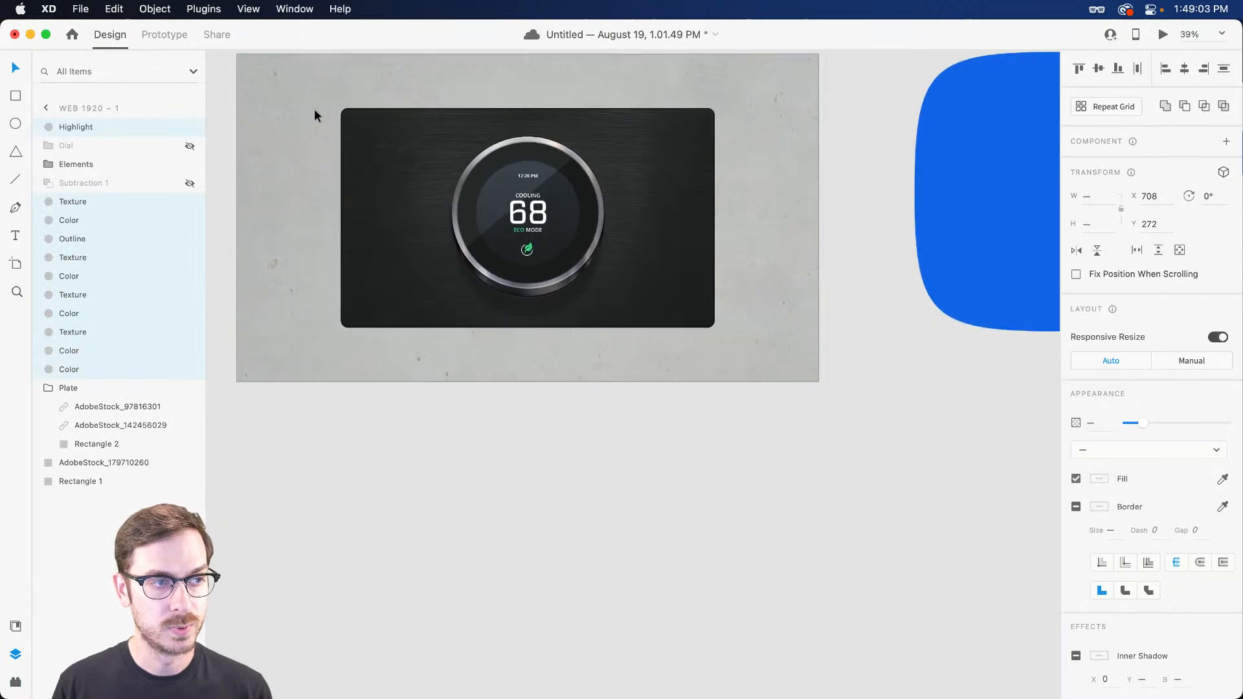
scroll(305, 104, "up", 4)
left_click_drag(267, 167, 290, 549)
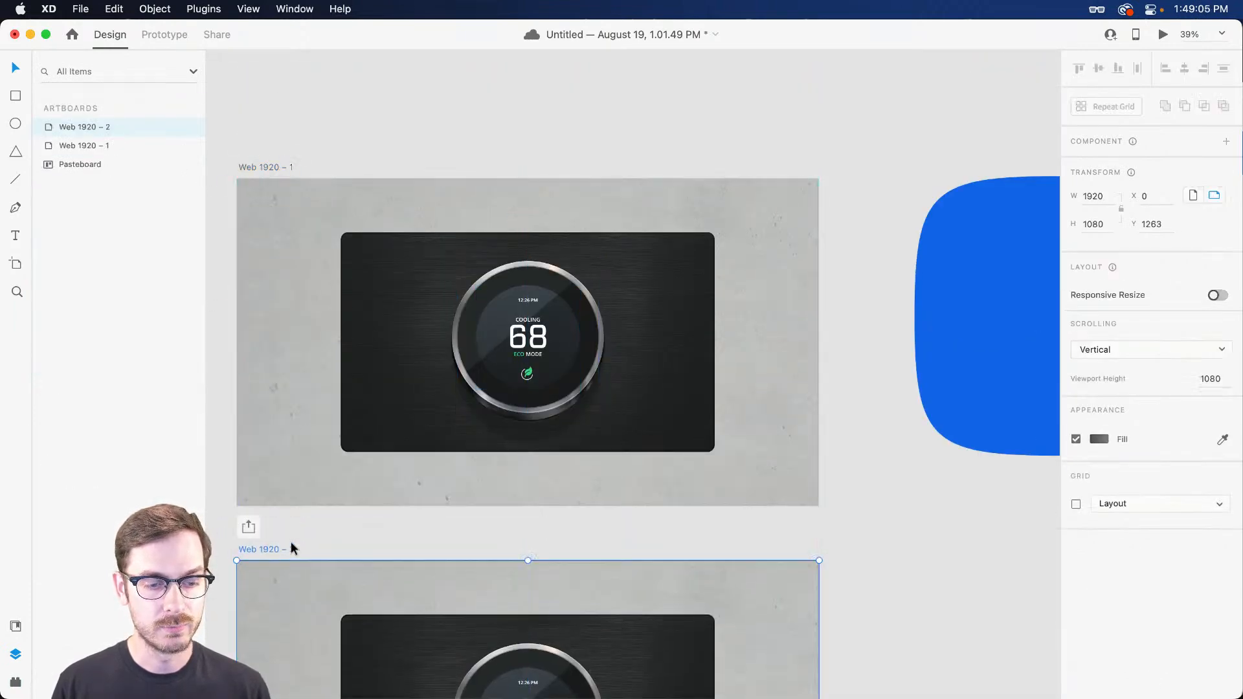
On the Web 1920 – 2 artboard, turn Highlight and all round Texture, Color and Outline layers into superellipses with a transform value of 60%.
scroll(290, 543, "down", 5)
left_click(542, 436)
scroll(541, 436, "up", 6)
left_click(97, 202)
left_click(86, 370, "shift")
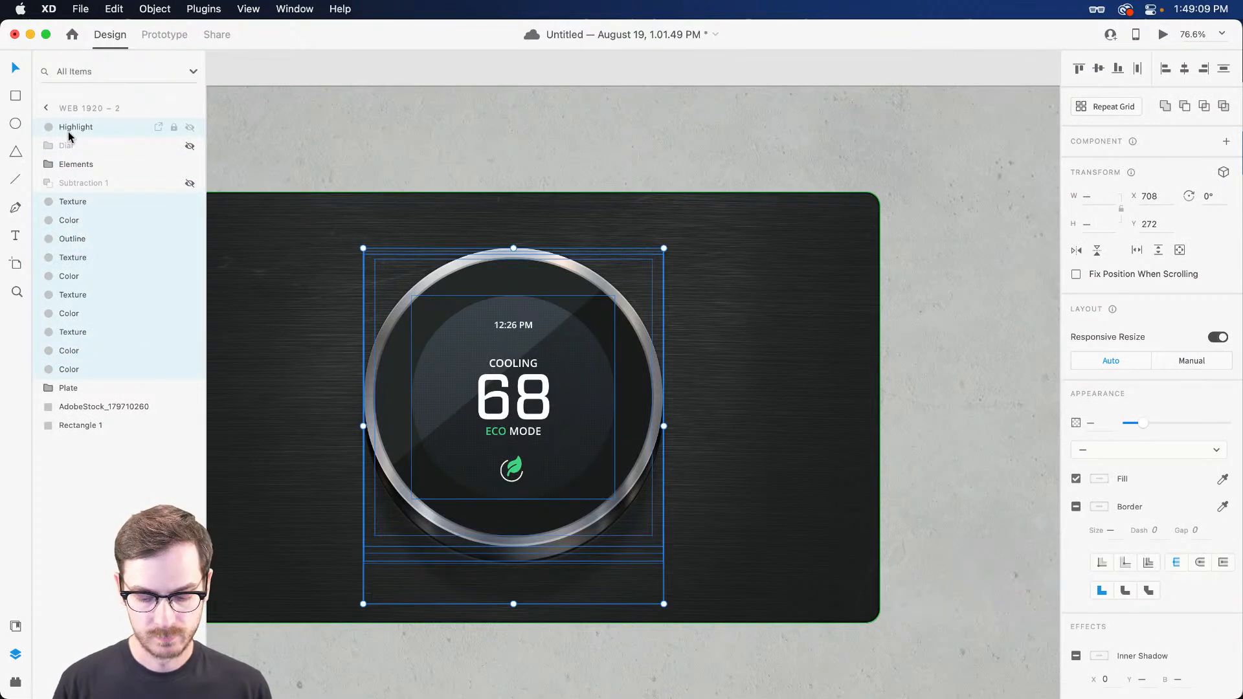
key("shift+super+p")
left_click_drag(58, 168, 133, 167)
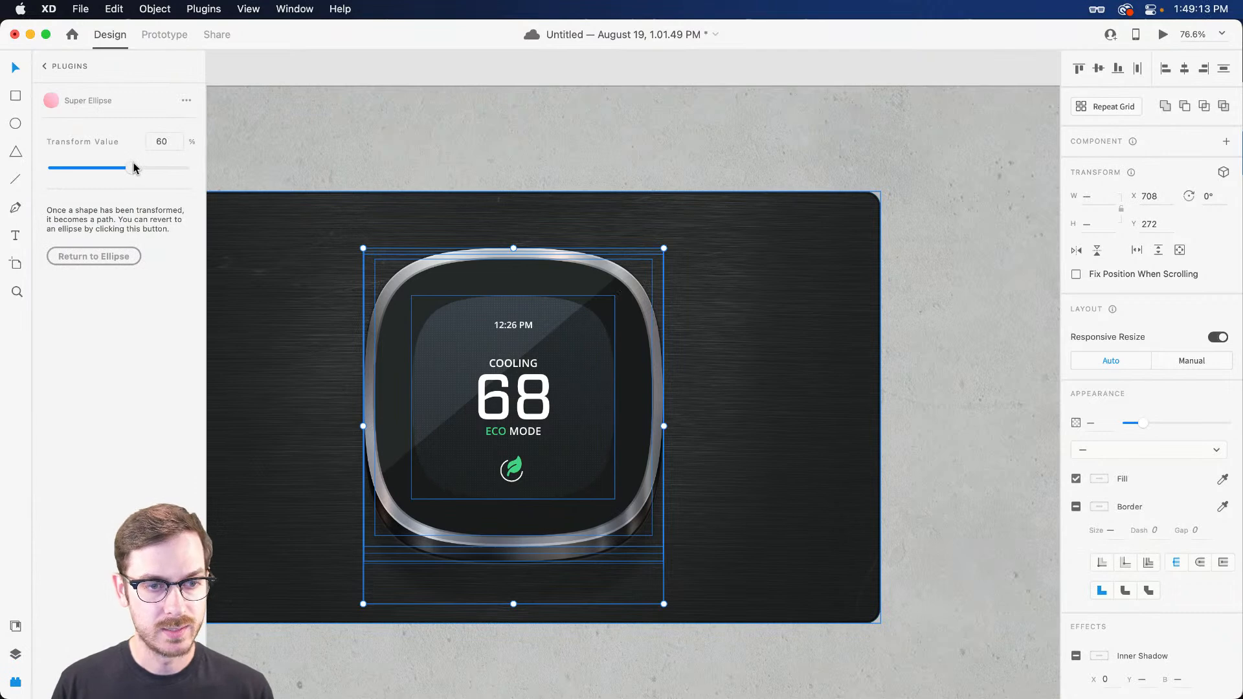
left_click(356, 134)
left_click_drag(483, 156, 576, 104)
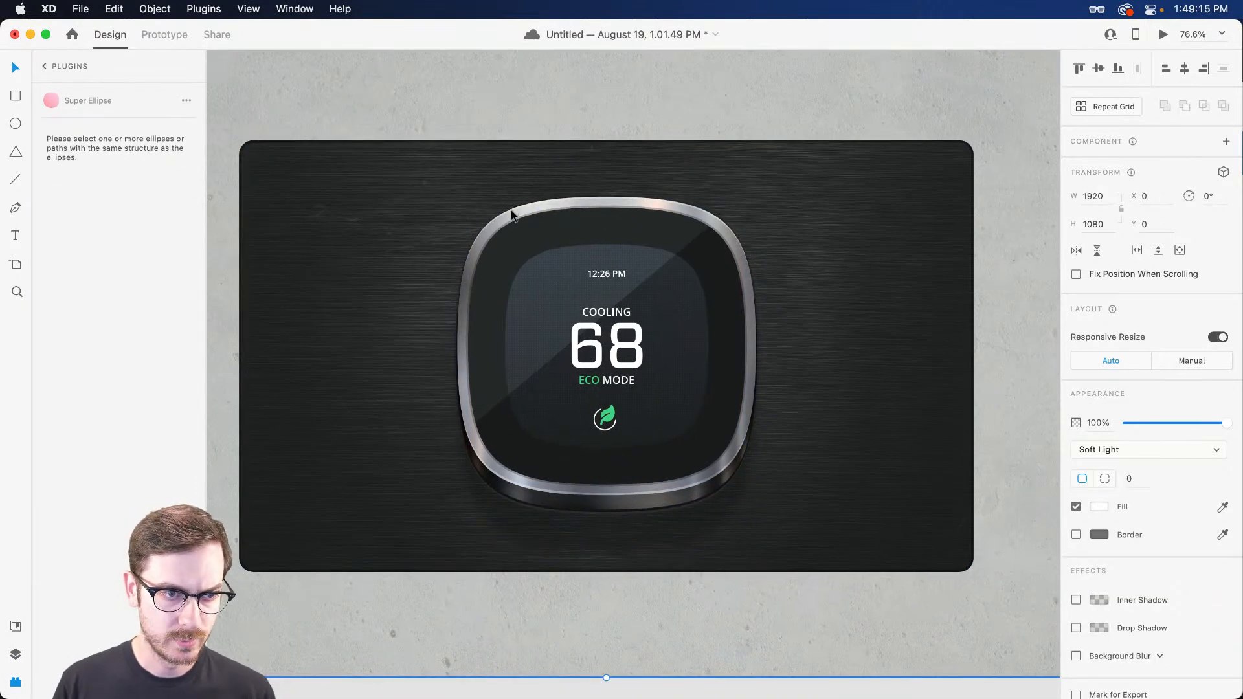
Examine the side's Color and Texture layers at the upper corner by toggling their visibility, and select the blurred Multiply Texture layer.
key("Tab")
key("super+y")
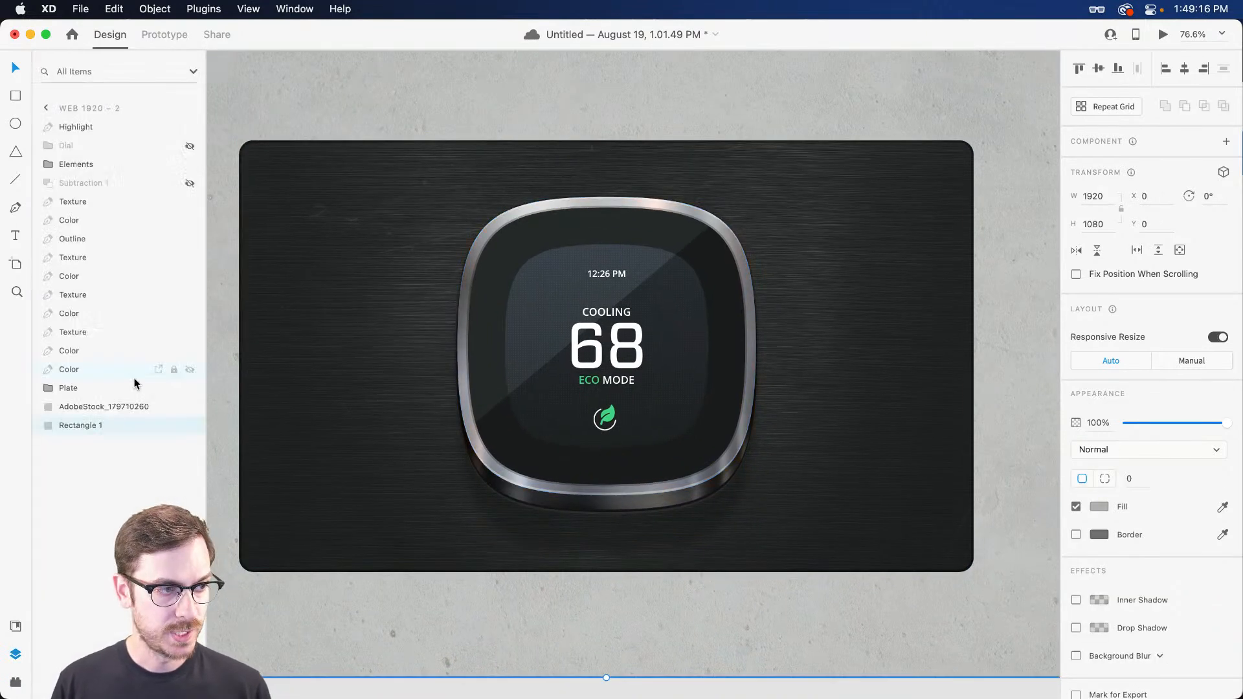
left_click(77, 351)
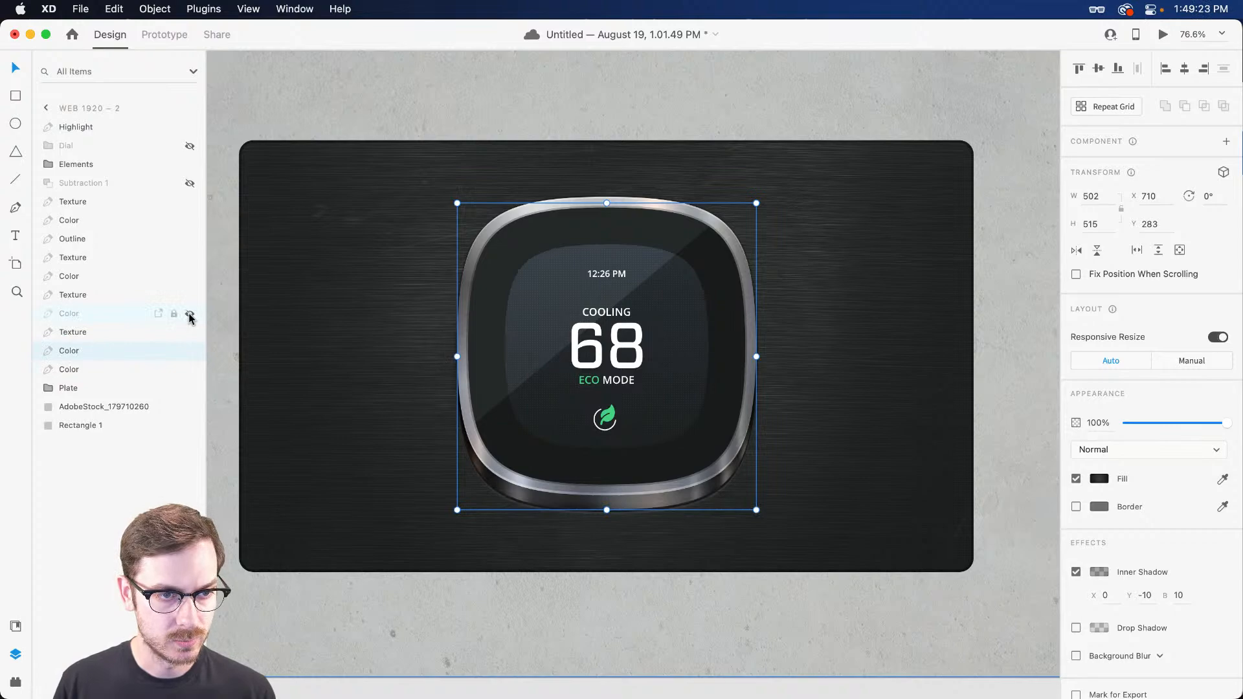
scroll(492, 219, "up", 10)
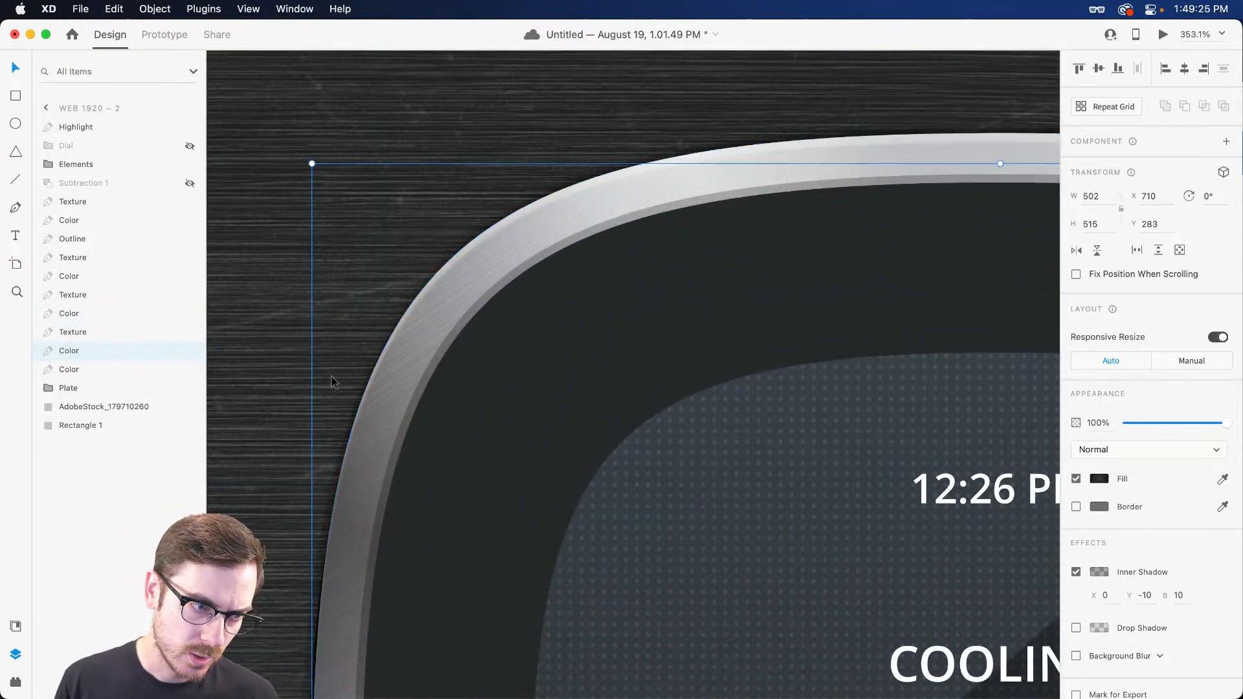
left_click(190, 295)
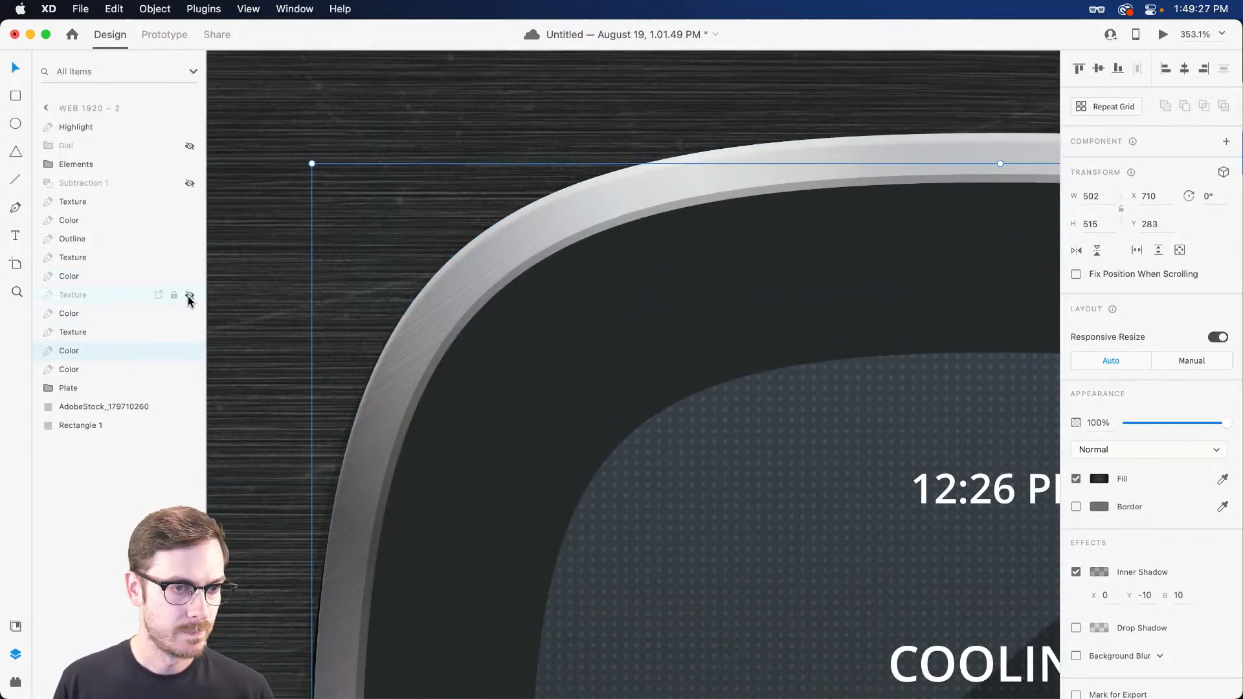
left_click(190, 296)
left_click(190, 295)
left_click(190, 295)
left_click(112, 298)
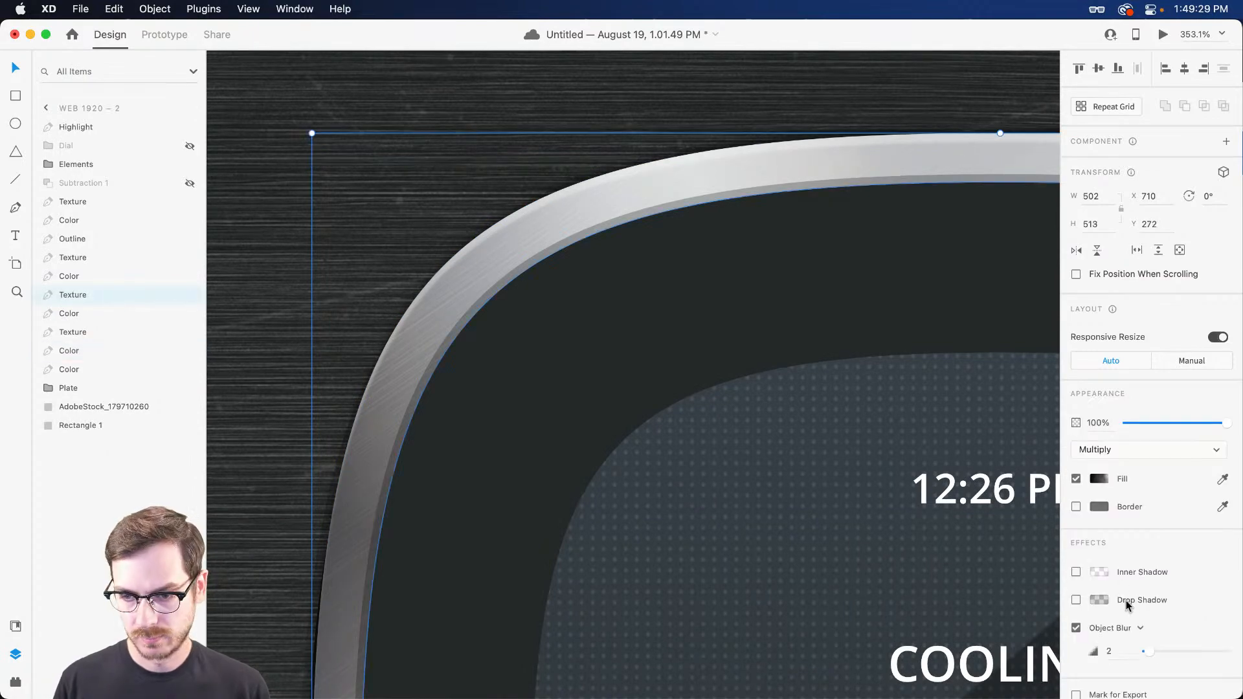
Shrink the blurred Texture layer to about 491 × 508, lowering its top edge and narrowing it evenly from both sides.
scroll(814, 295, "down", 5)
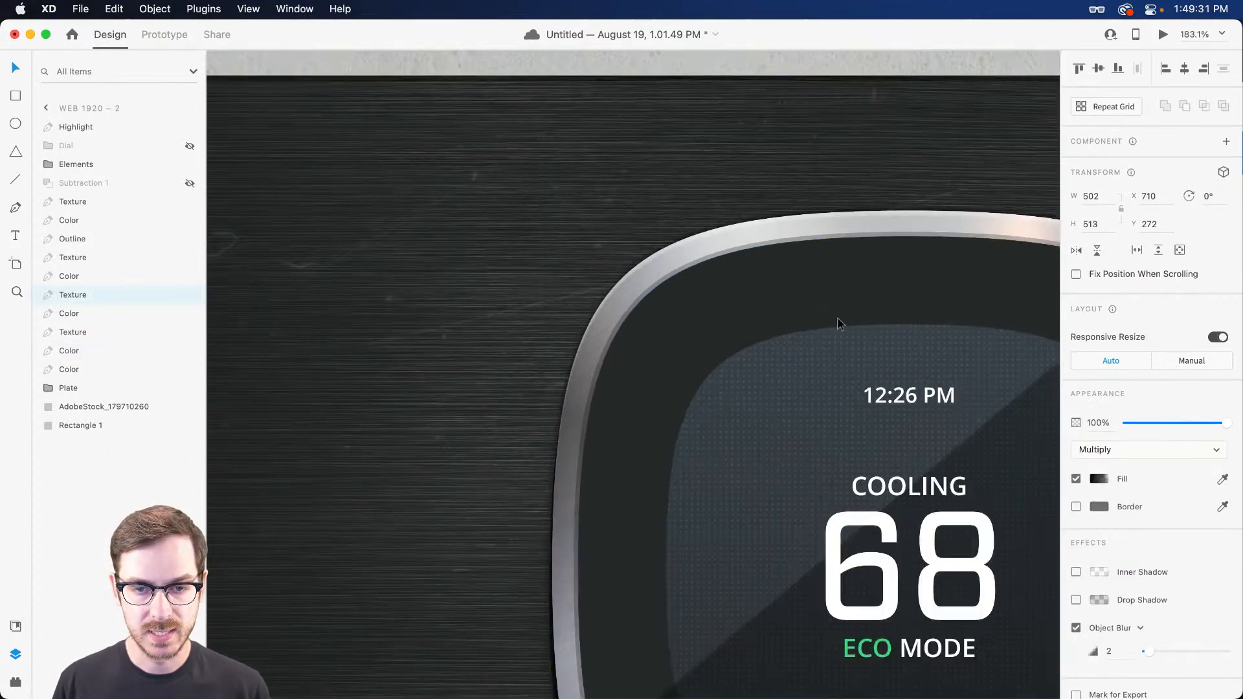
left_click_drag(783, 213, 783, 217)
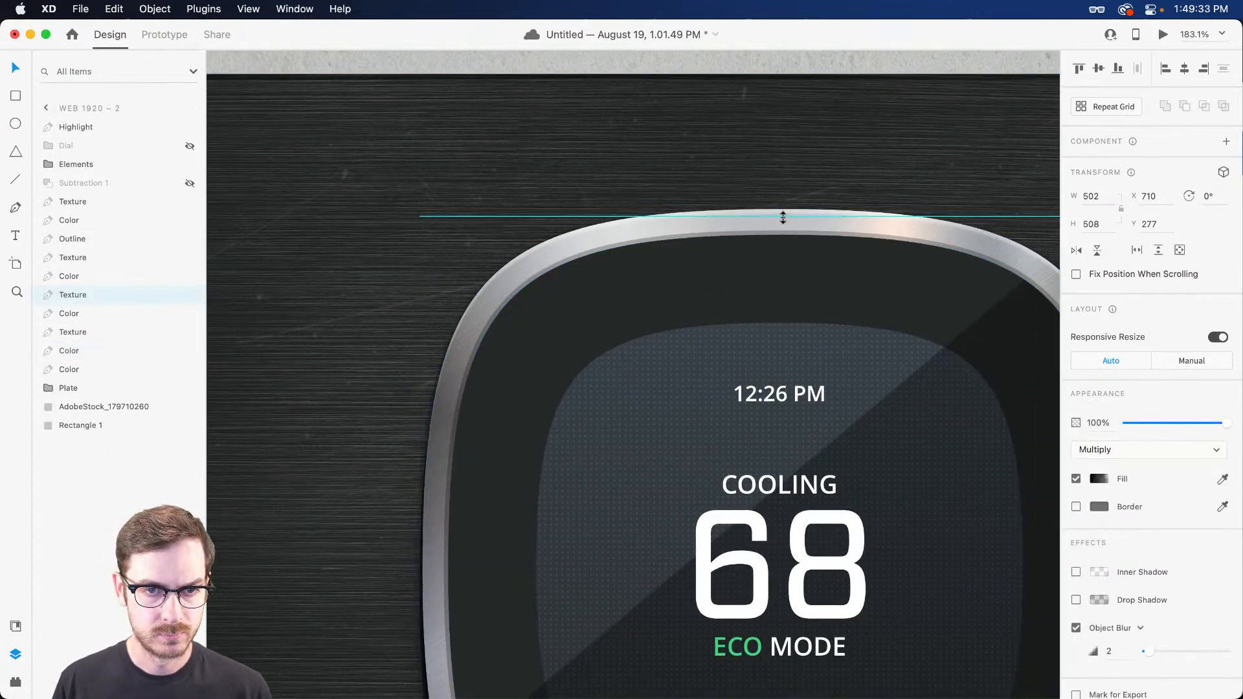
scroll(802, 295, "down", 3)
scroll(802, 295, "down", 3)
scroll(802, 296, "right", 3)
left_click_drag(892, 330, 887, 331)
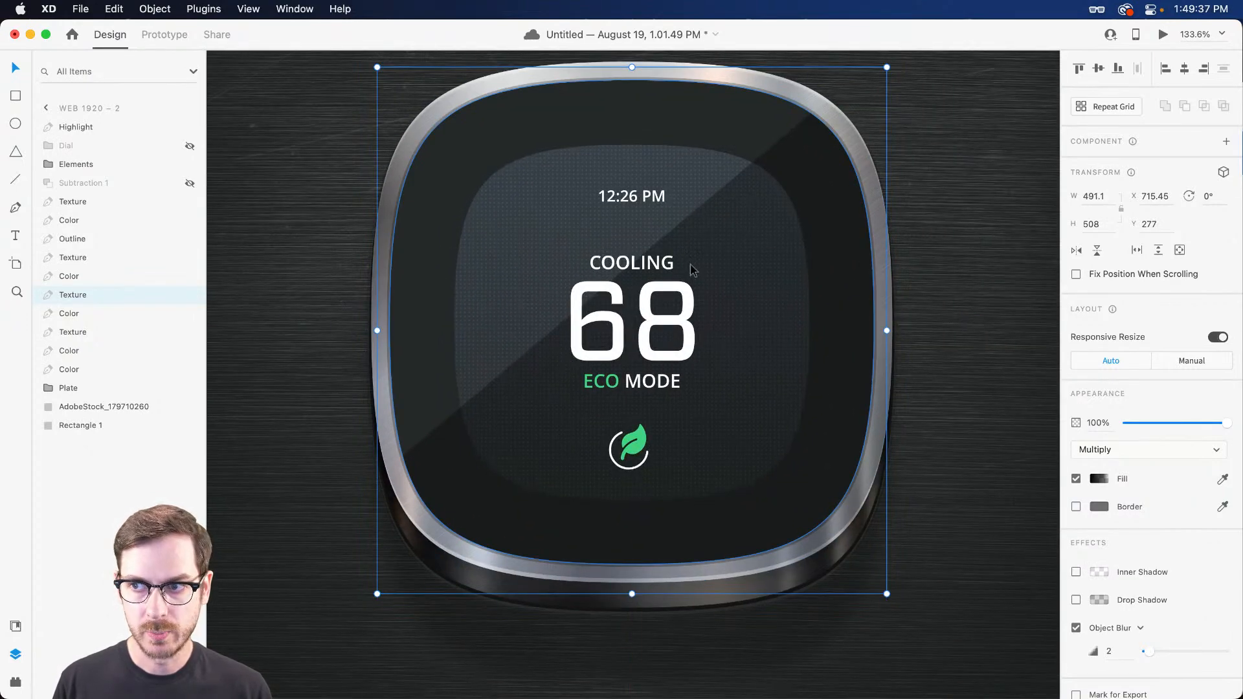
scroll(707, 272, "down", 3)
left_click(922, 255)
left_click_drag(788, 244, 767, 262)
left_click(543, 254)
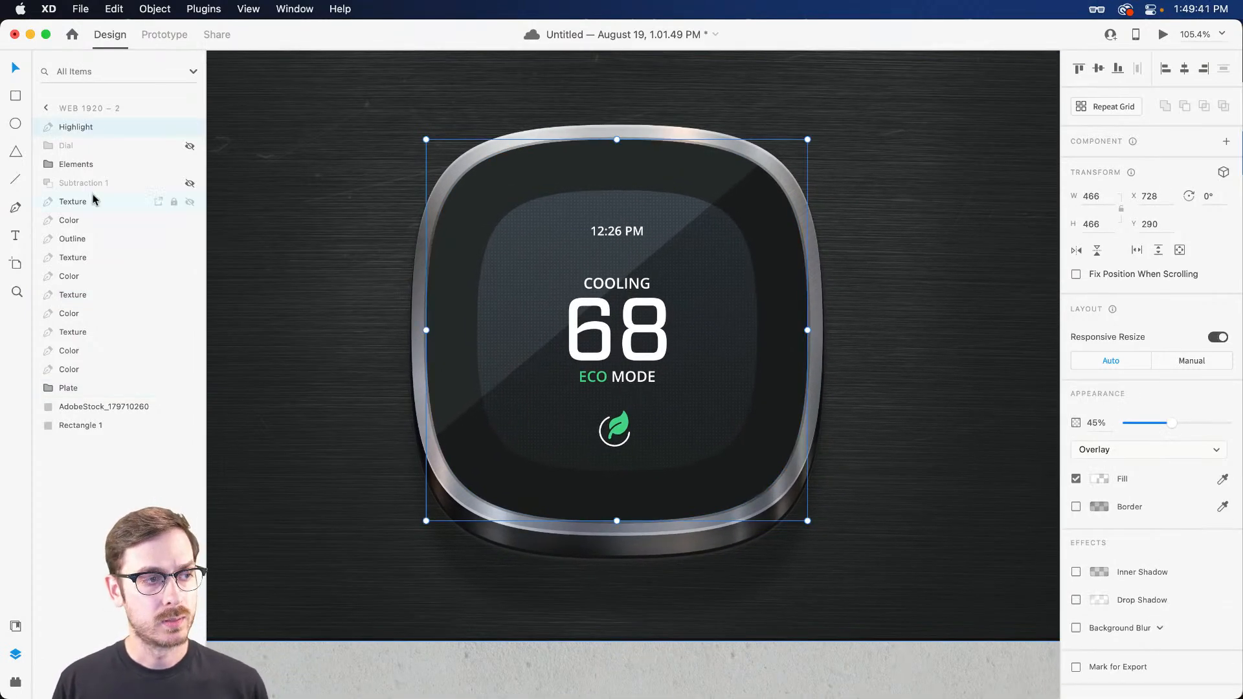
Show the Subtraction 1 colour ring and try to apply Super Ellipse to the whole combined shape.
left_click(191, 183)
left_click(95, 184)
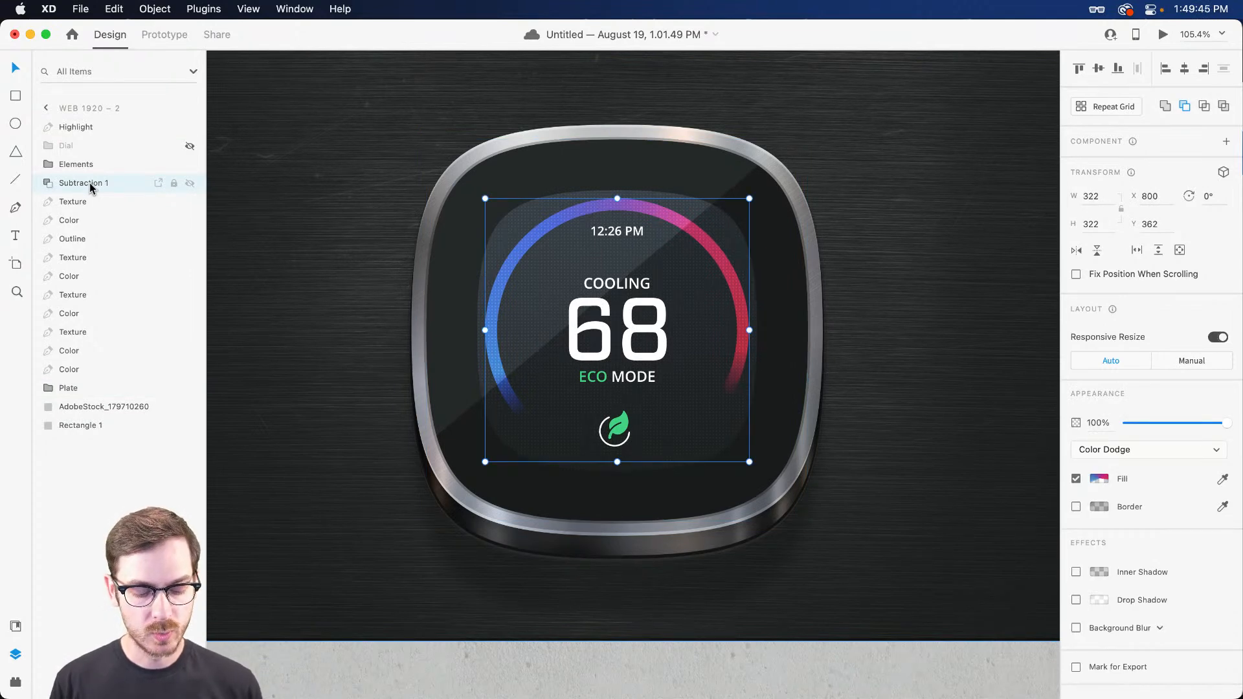
key("super+alt+p")
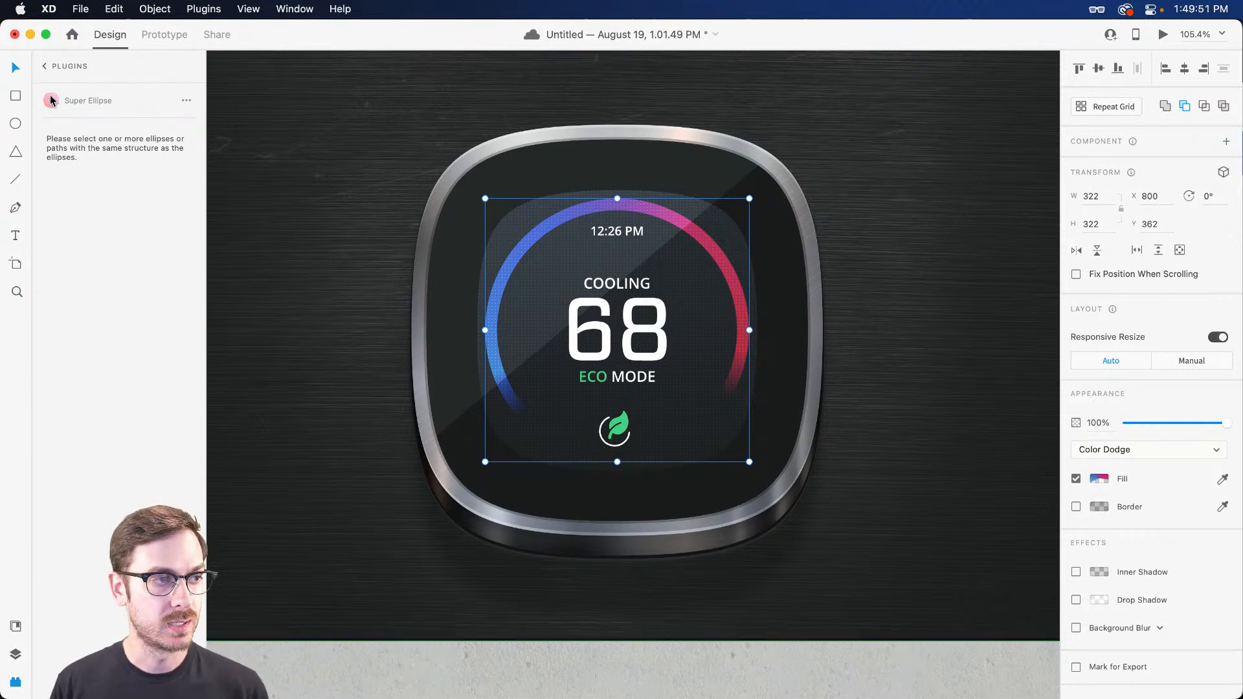
left_click(47, 68)
Turn the two Color ellipses inside Subtraction 1 into superellipses with a transform value of 58%.
left_click(45, 183)
left_click(92, 205)
left_click(94, 219, "shift")
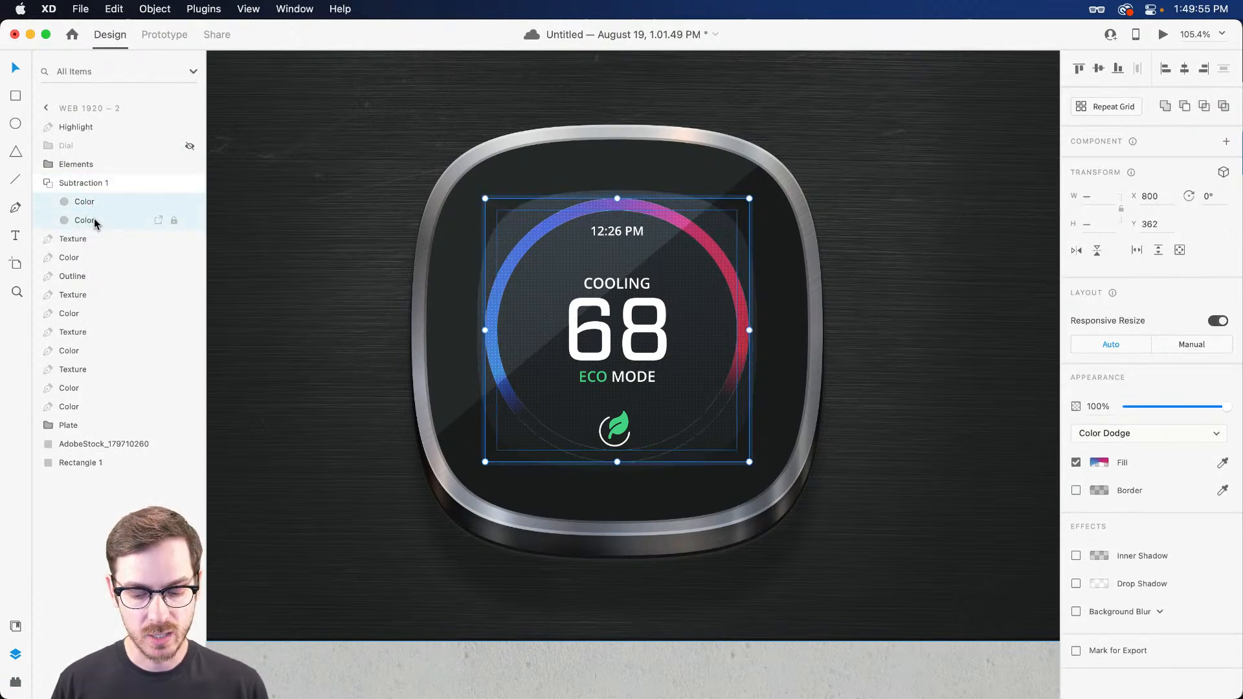
key("super+shift+p")
left_click_drag(56, 168, 131, 170)
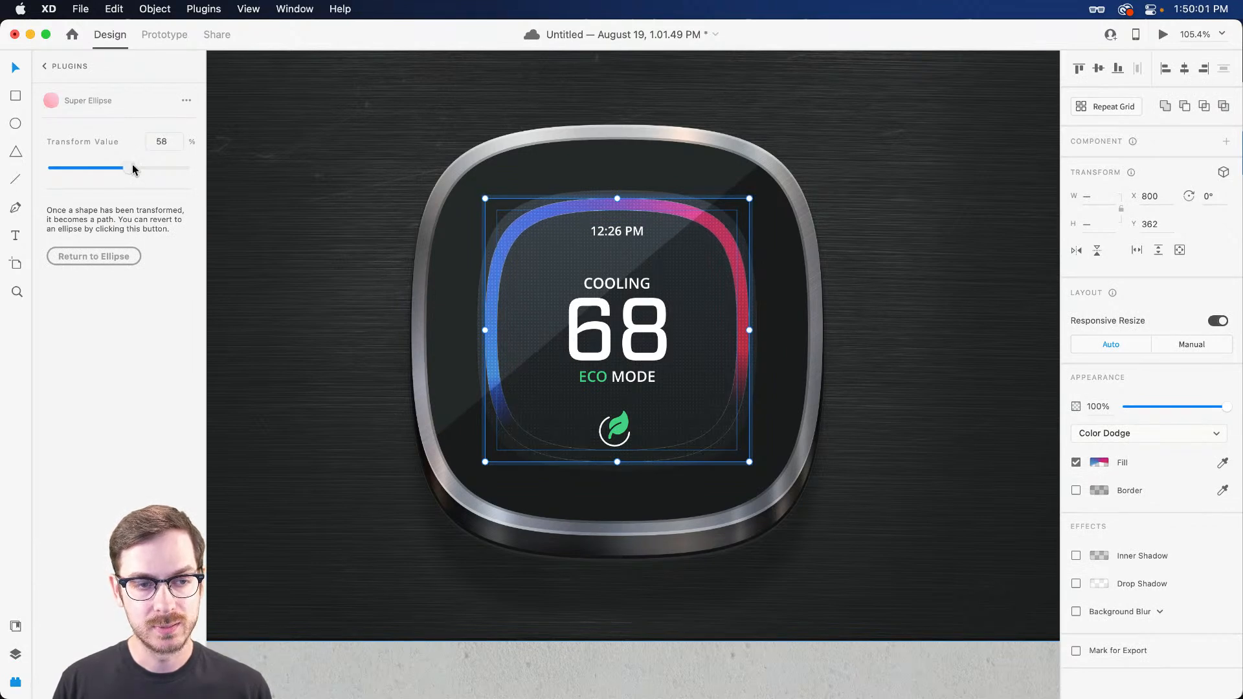
left_click(328, 219)
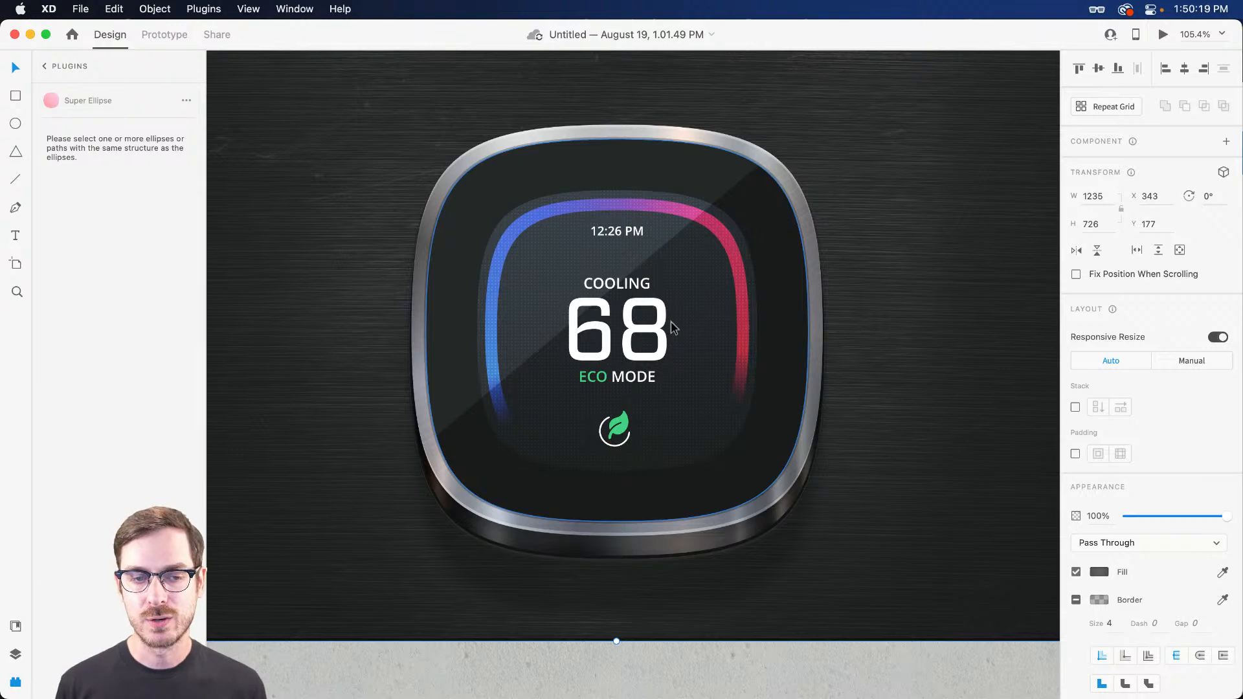
Show the Subtraction 1 ring and the Dial group again on the Web 1920 – 1 artboard.
scroll(636, 305, "down", 10)
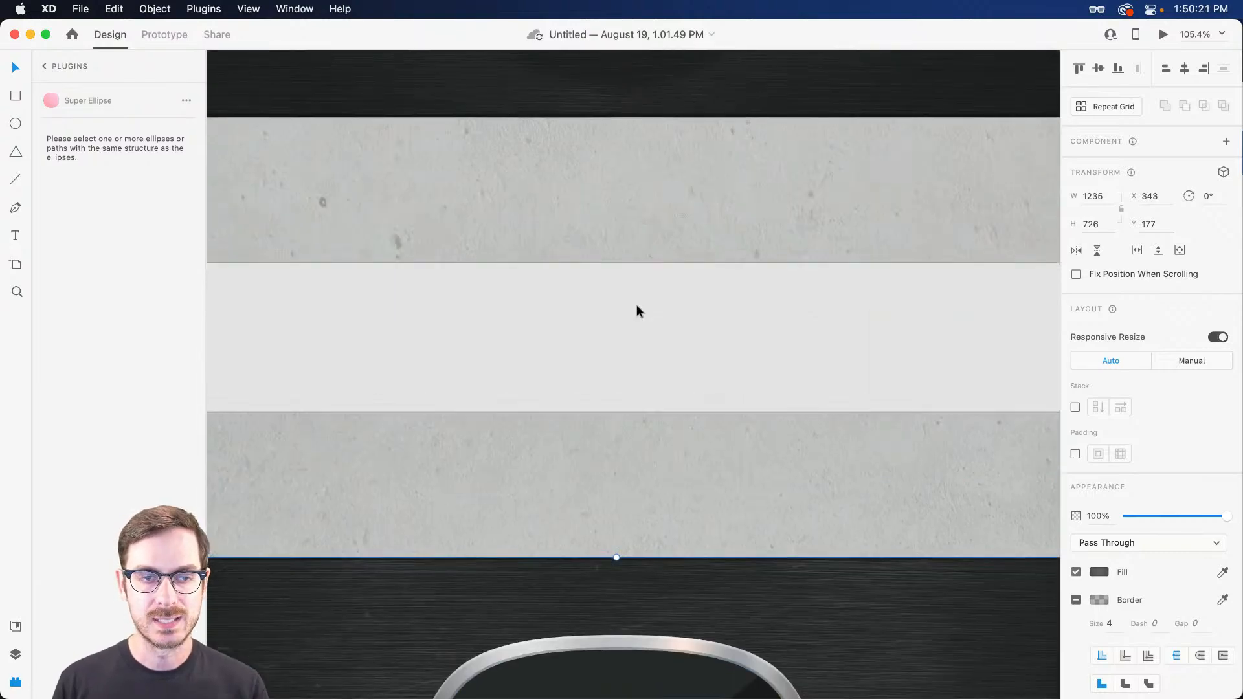
scroll(588, 312, "up", 3)
left_click(587, 312)
key("super+y")
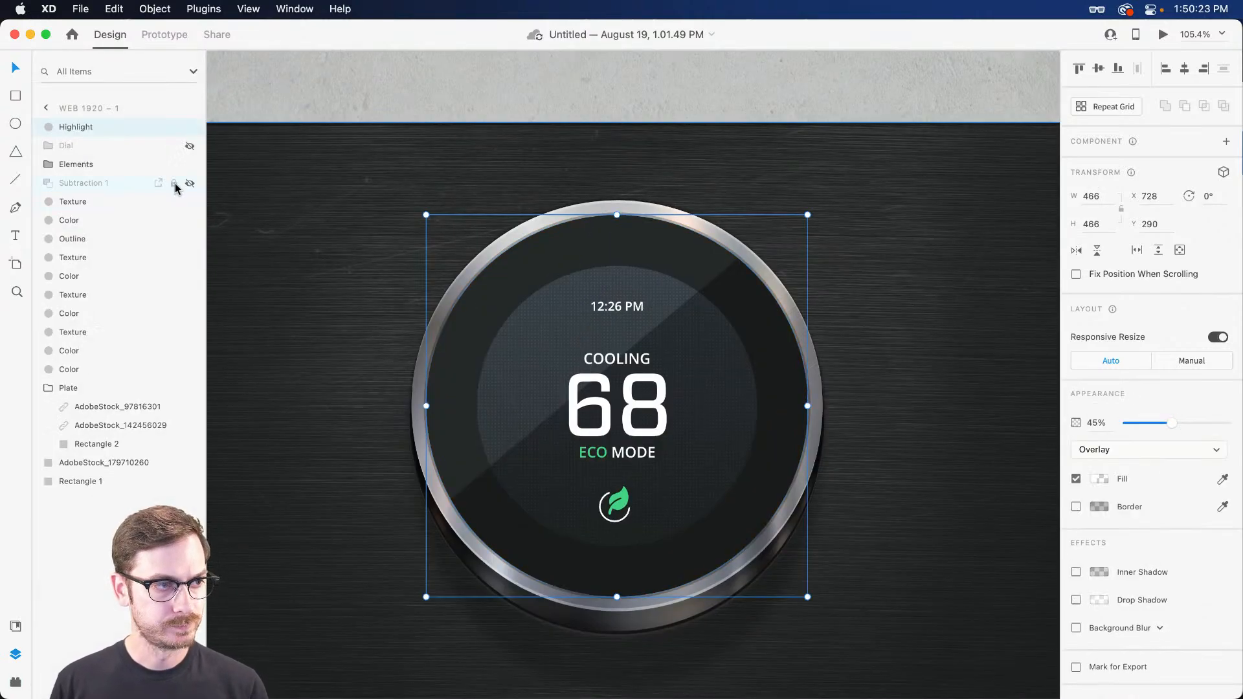
left_click(190, 184)
left_click(187, 145)
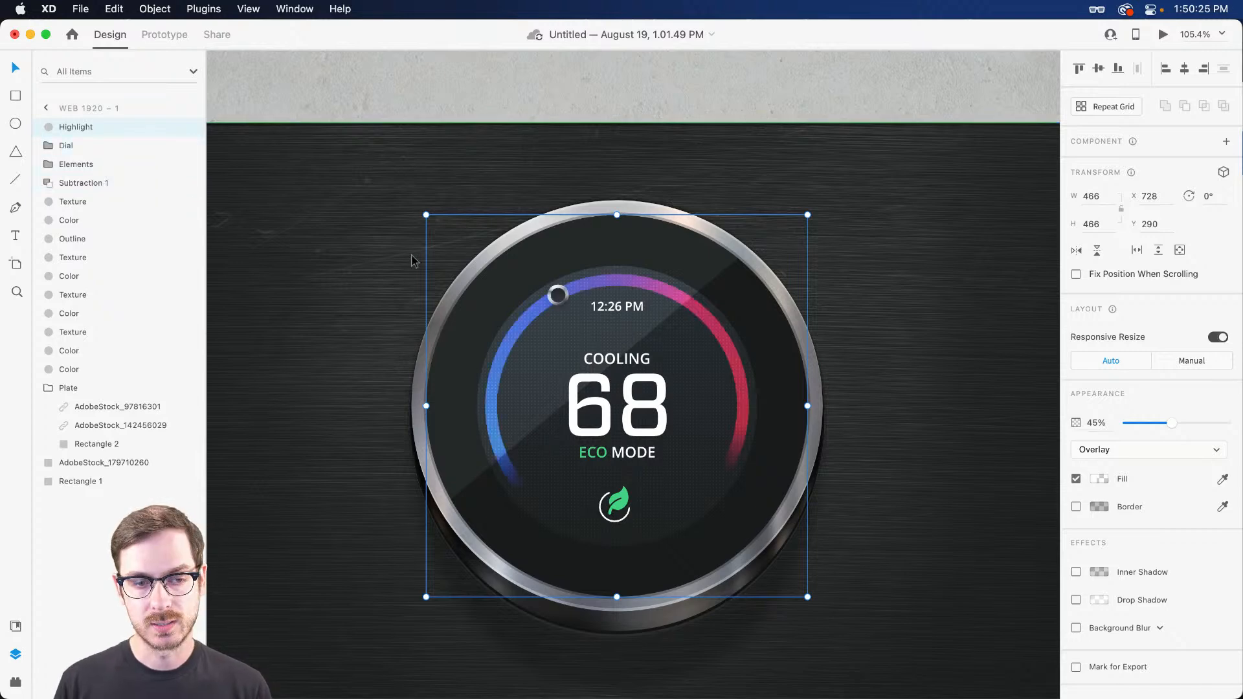
Delete the blue superellipse beside the artboards and duplicate the Web 1920 – 1 artboard.
key("super+0")
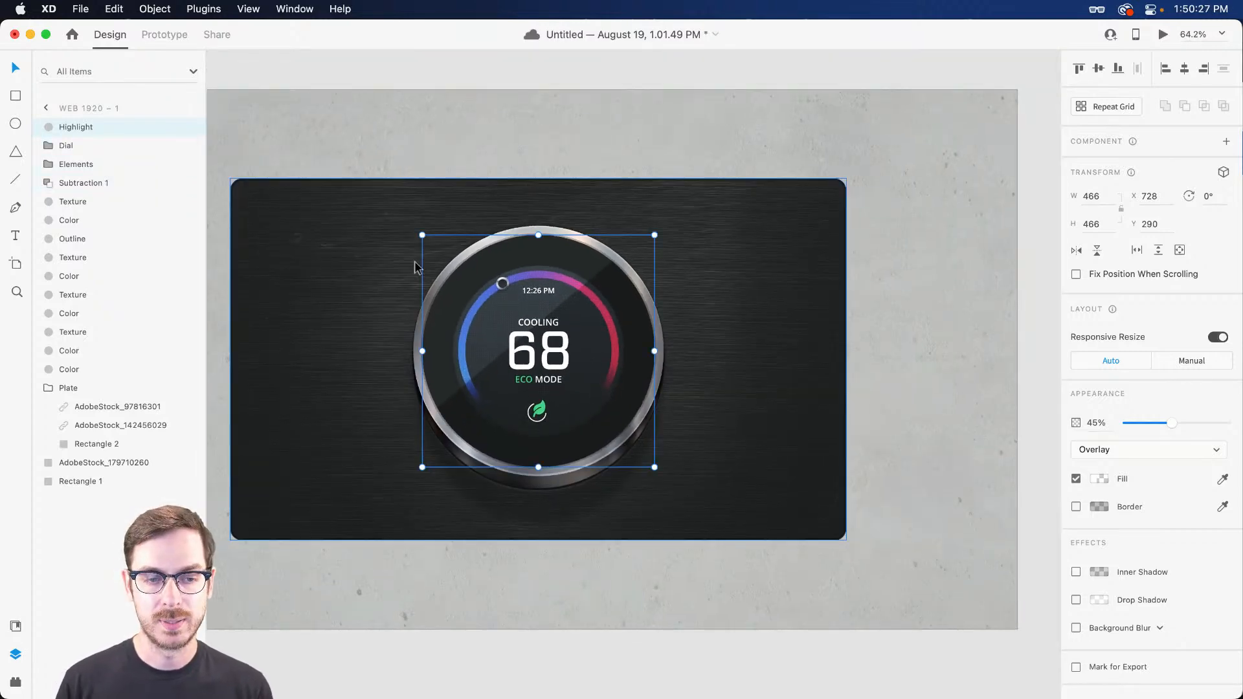
scroll(415, 261, "down", 5)
left_click(900, 251)
key("Delete")
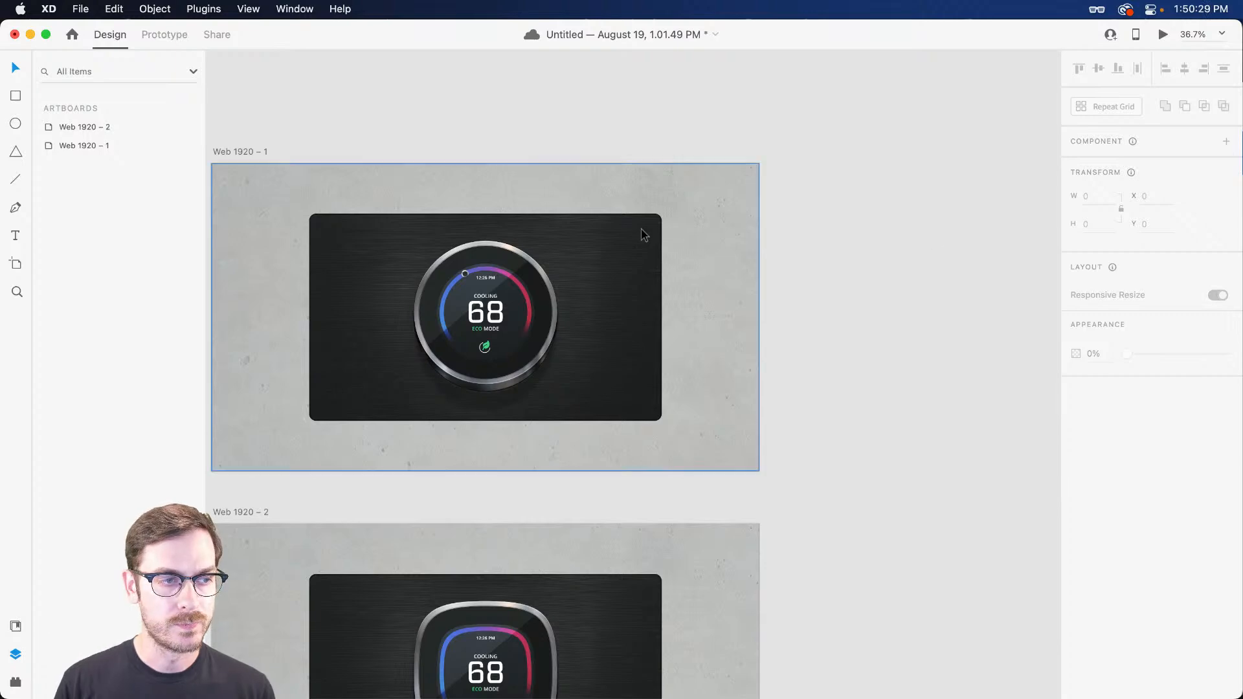
left_click(224, 151)
key("super+d")
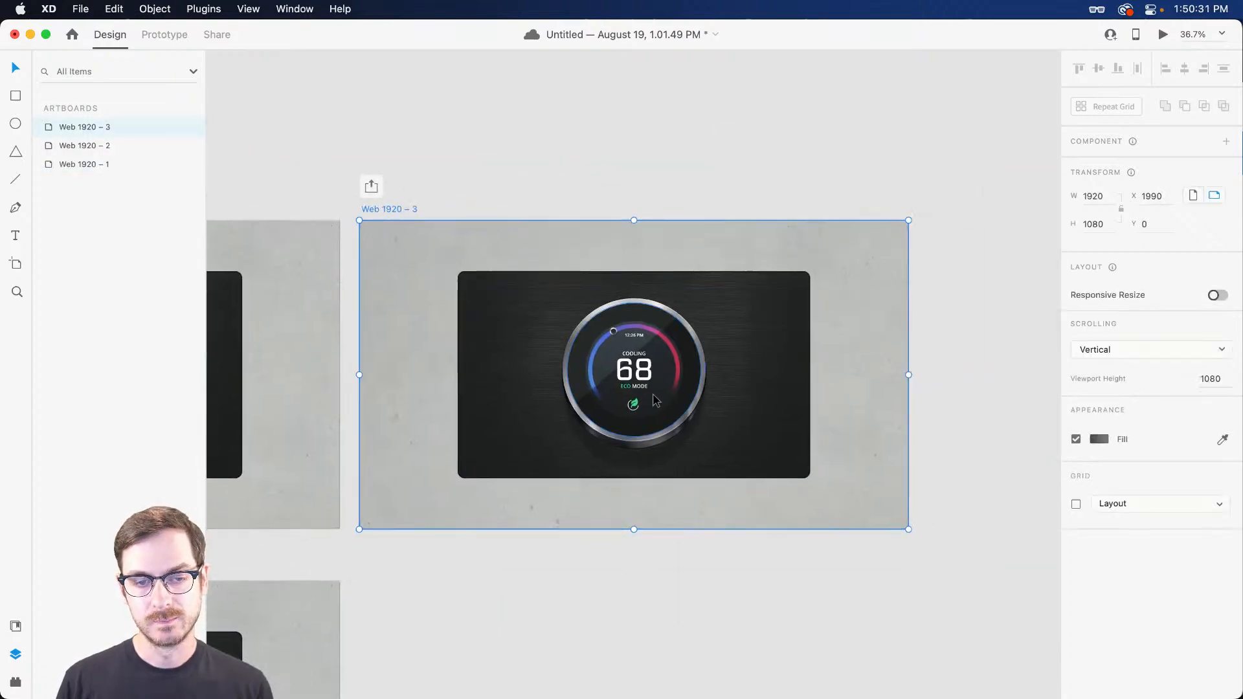
On the Web 1920 – 3 artboard, hide the Highlight layer and select the Dial group on the colour ring.
scroll(656, 400, "up", 10)
left_click(585, 282)
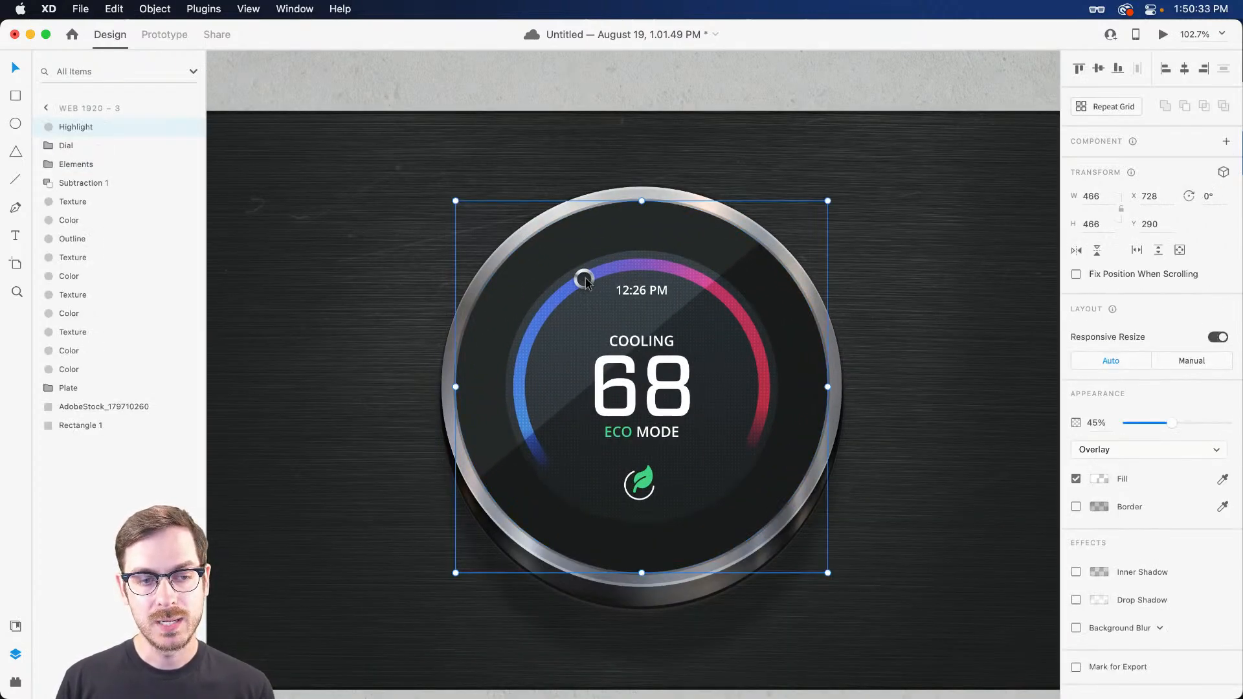
double_click(585, 281)
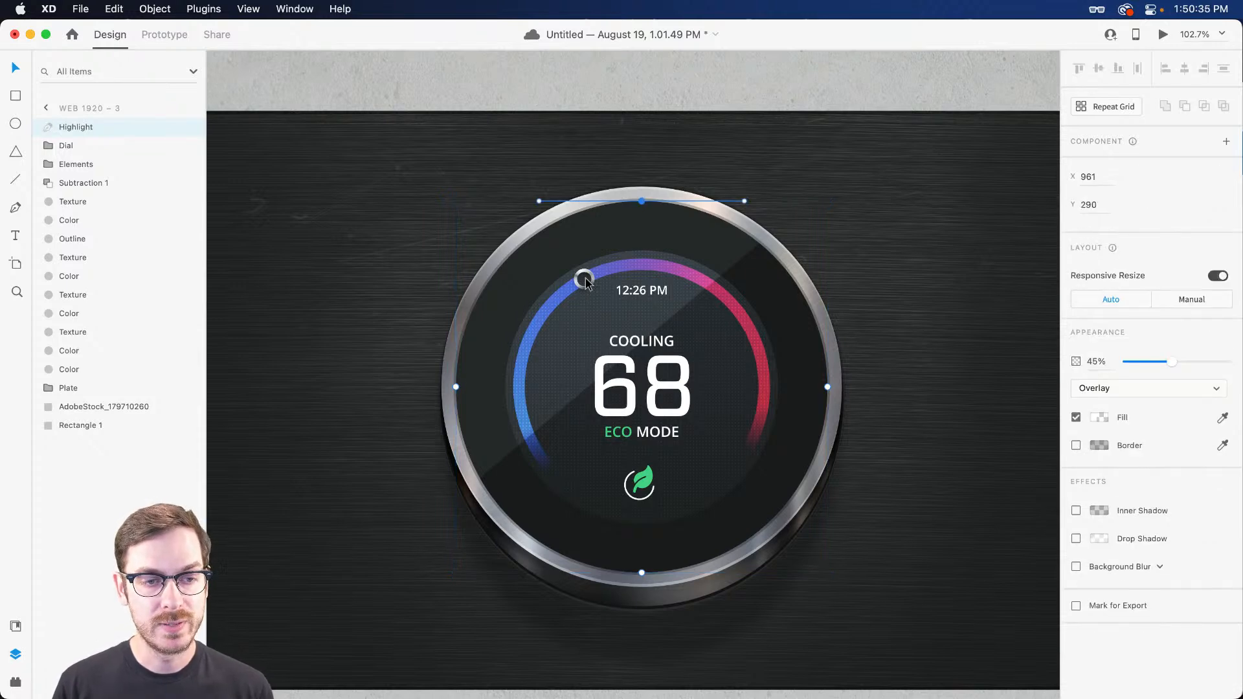
key("Escape")
left_click(83, 143)
left_click(190, 127)
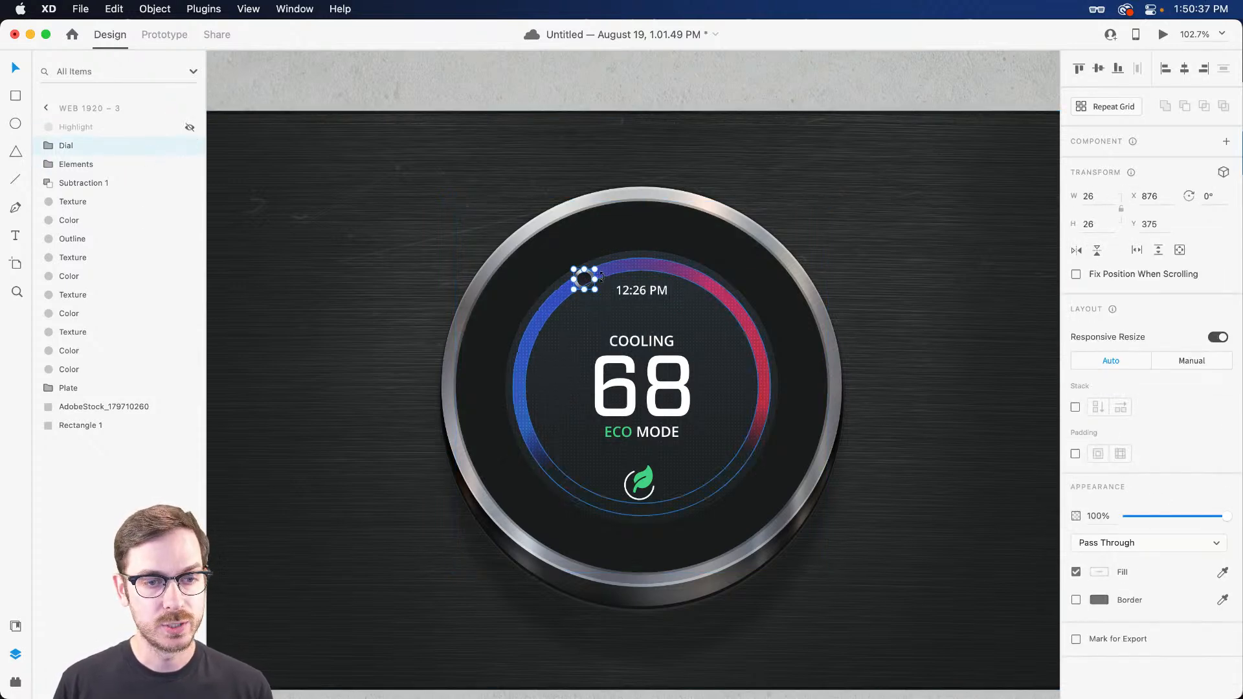
Try moving the dial knob along the colour ring to its red side, and undo the move.
left_click_drag(591, 283, 767, 387)
key("super+z")
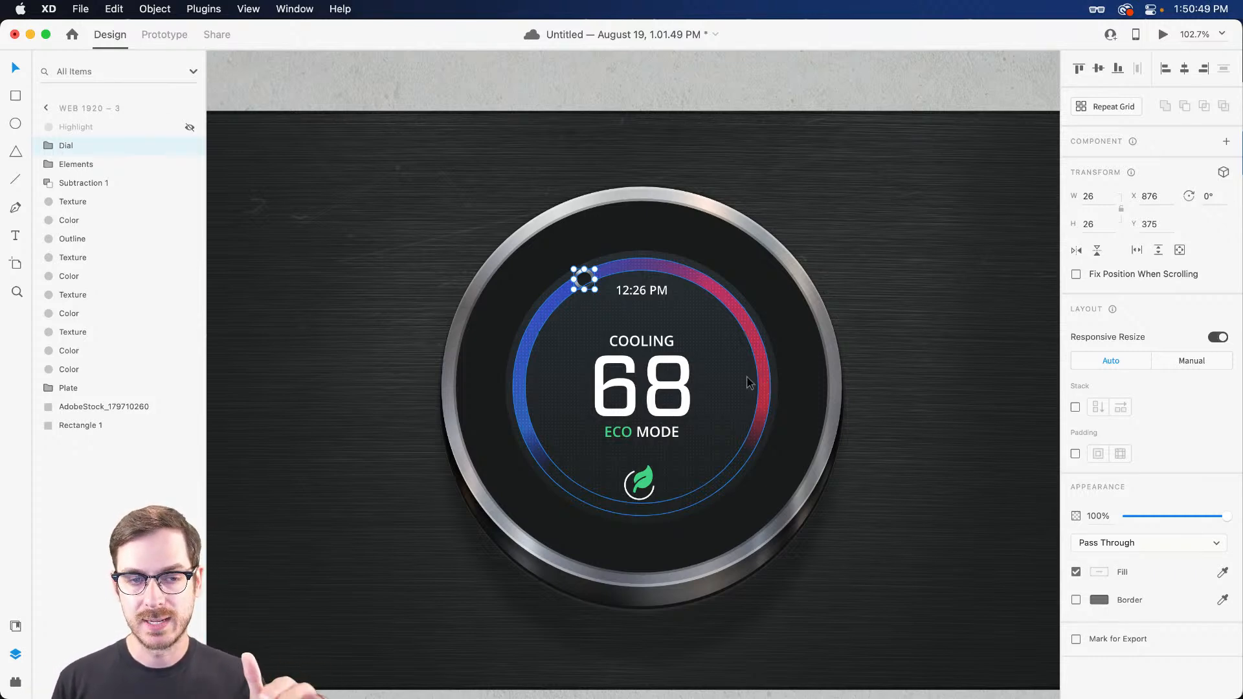
Duplicate the 342 × 342 Texture circle on the Web 1920 – 3 artboard and move the copy up to just below the Dial group.
left_click(646, 254)
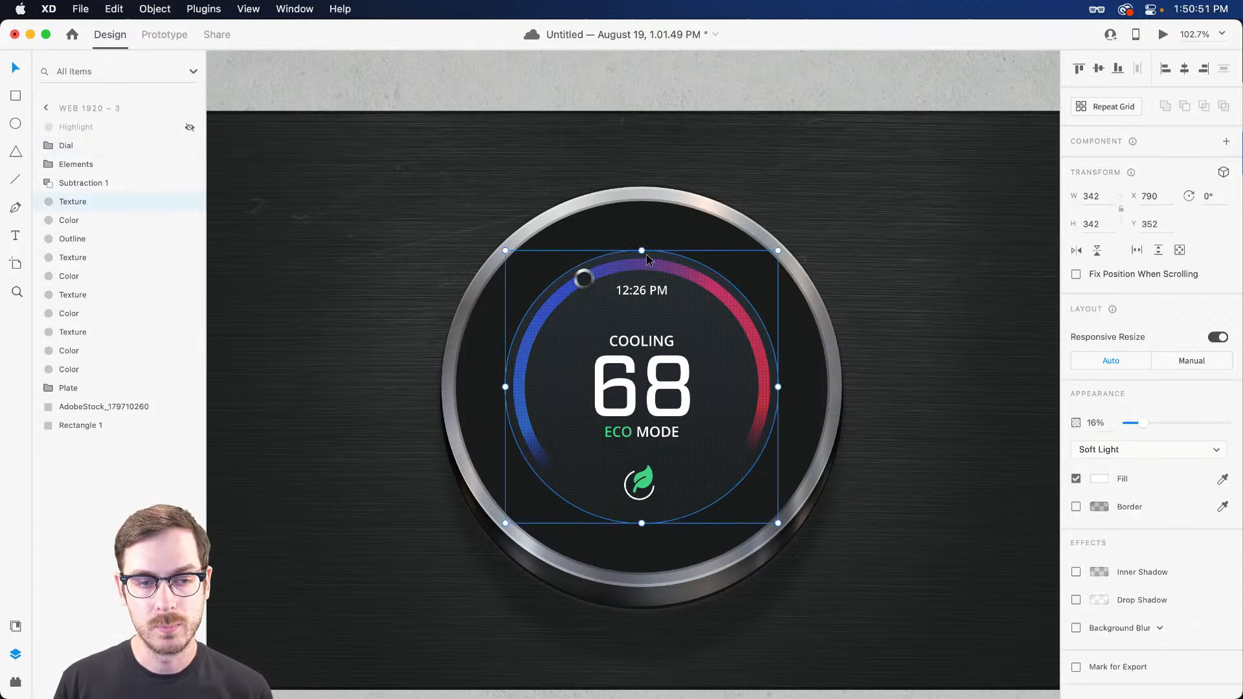
scroll(646, 255, "up", 5)
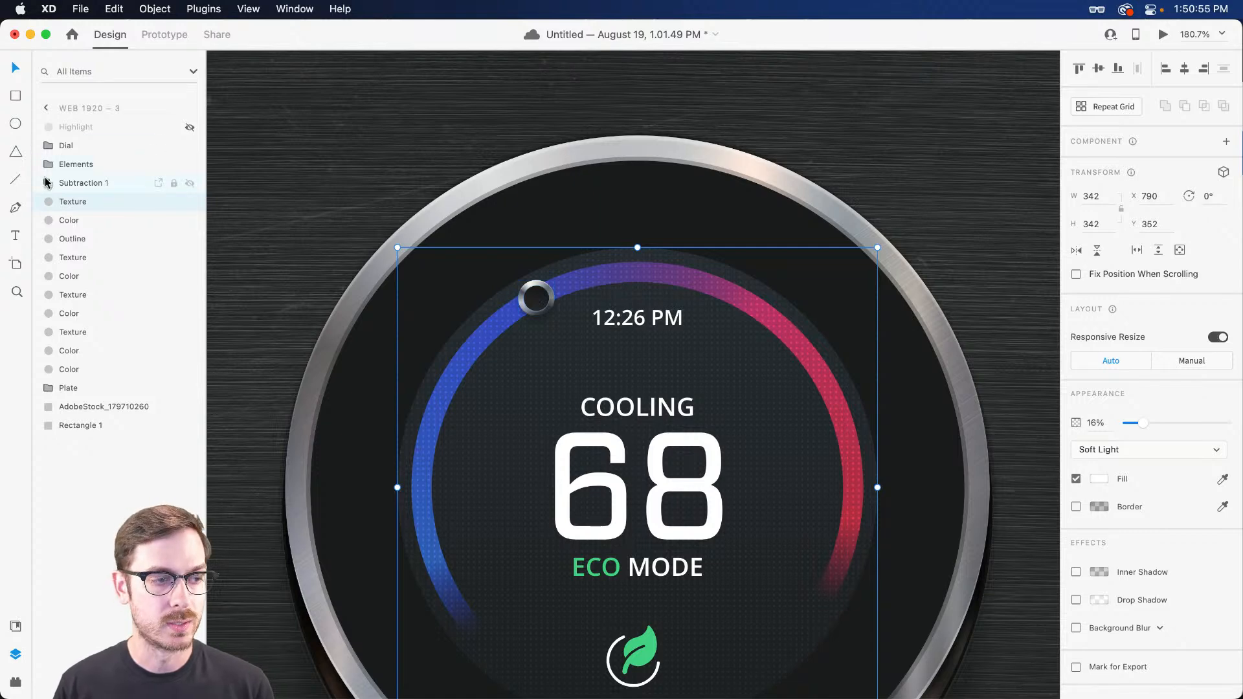
key("super+d")
key("super+bracketright")
key("super+bracketright")
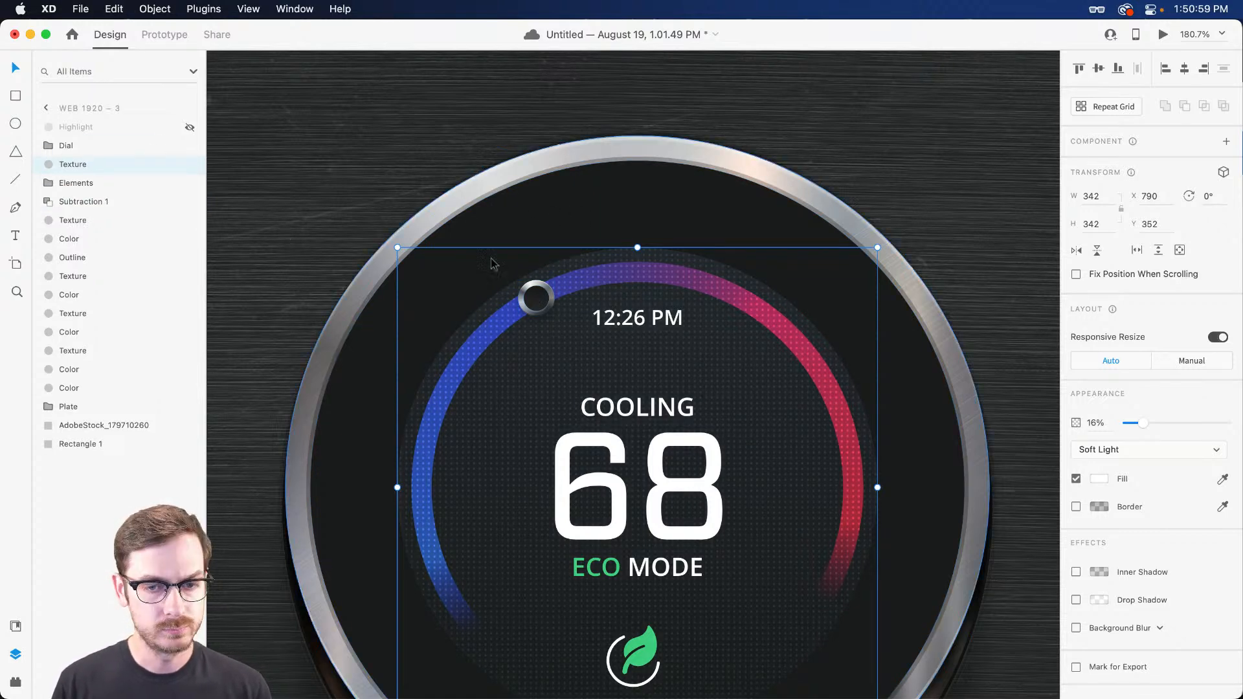
Give the duplicated Texture circle a solid #FF0000 fill, Normal blending and 100% opacity.
left_click(1103, 482)
left_click_drag(970, 454, 1038, 400)
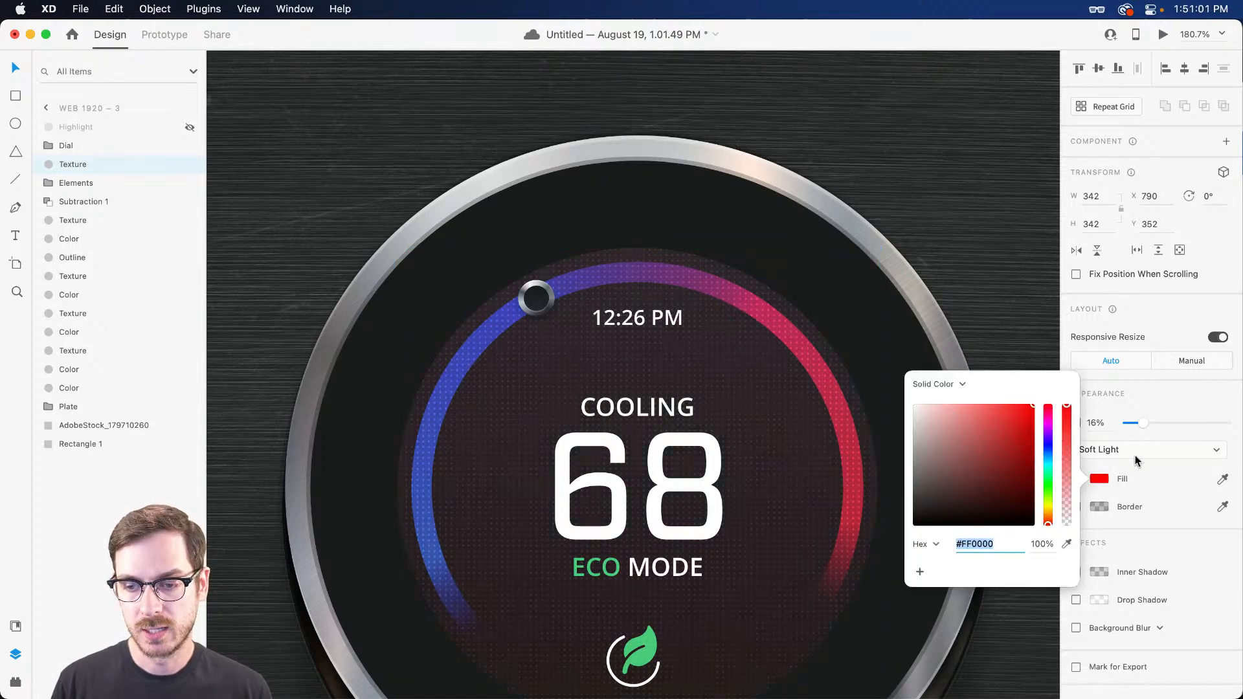
left_click(1136, 455)
left_click(1117, 305)
left_click_drag(1159, 420, 1229, 422)
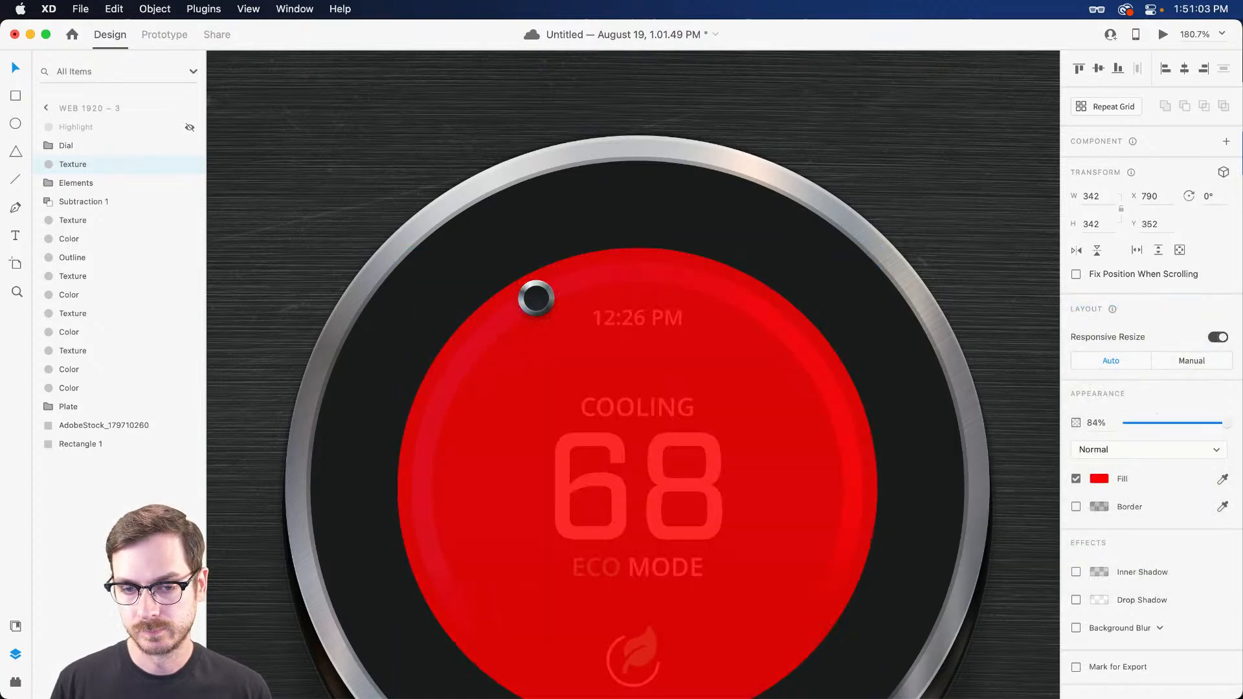
Shrink the red circle about its centre to 310 × 310 and group it with the Dial knob.
scroll(620, 348, "down", 3)
left_click_drag(900, 145, 882, 167)
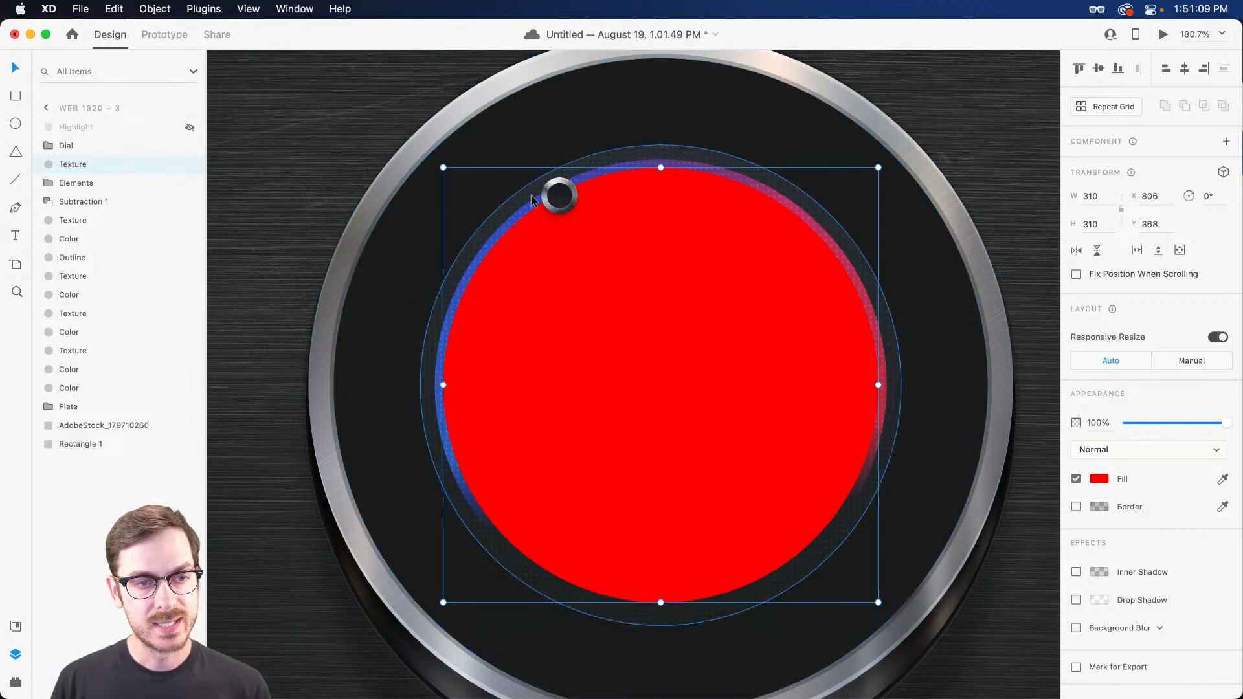
left_click(556, 197, "shift")
key("super+g")
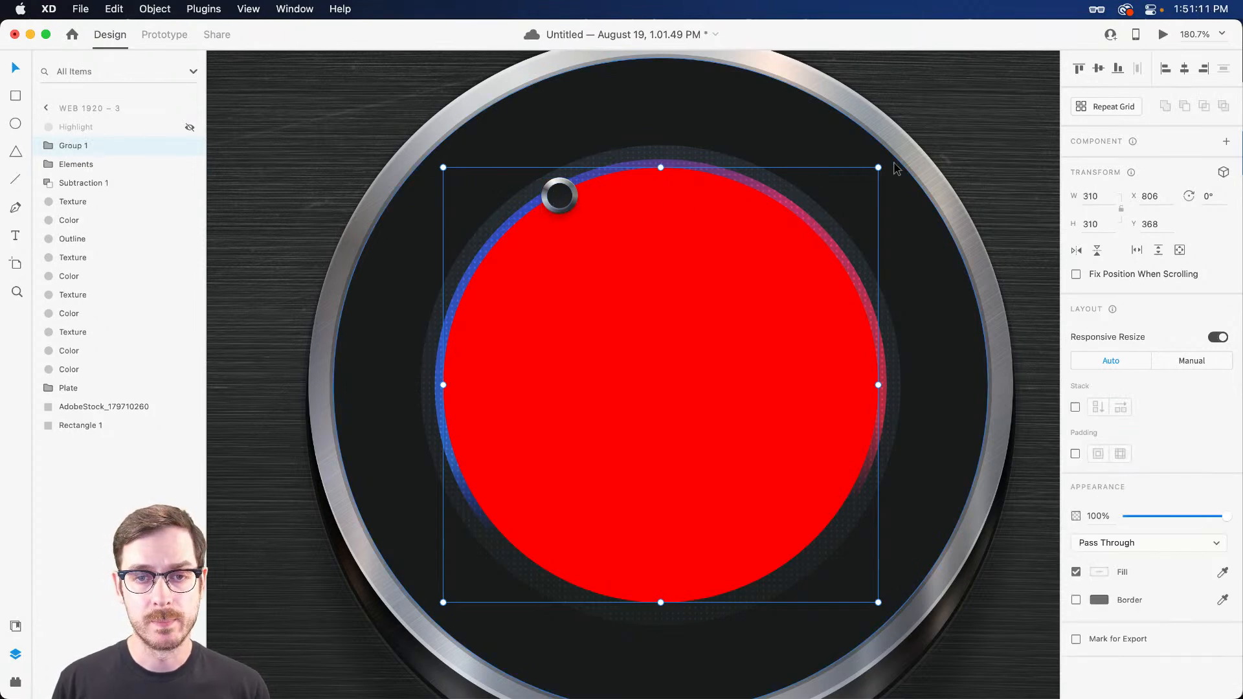
Try rotating the grouped knob around the ring, undo it, and try hiding the red Texture circle before showing it again.
left_click_drag(882, 162, 484, 123)
key("super+z")
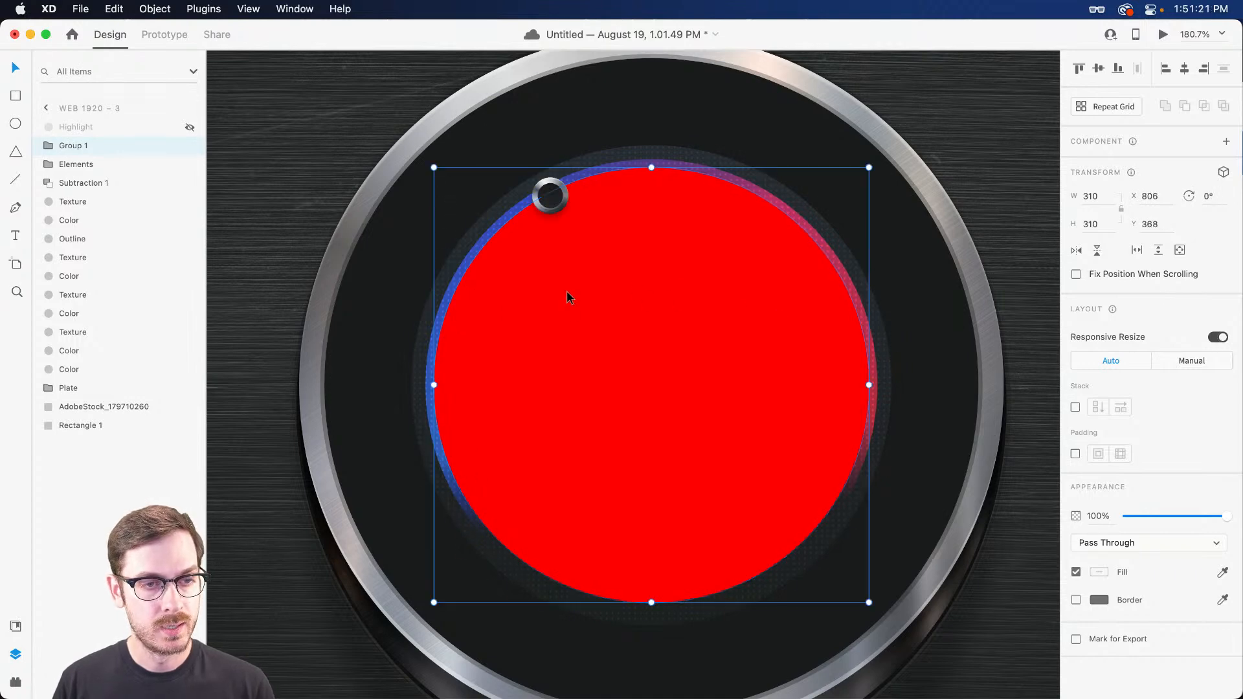
double_click(710, 265)
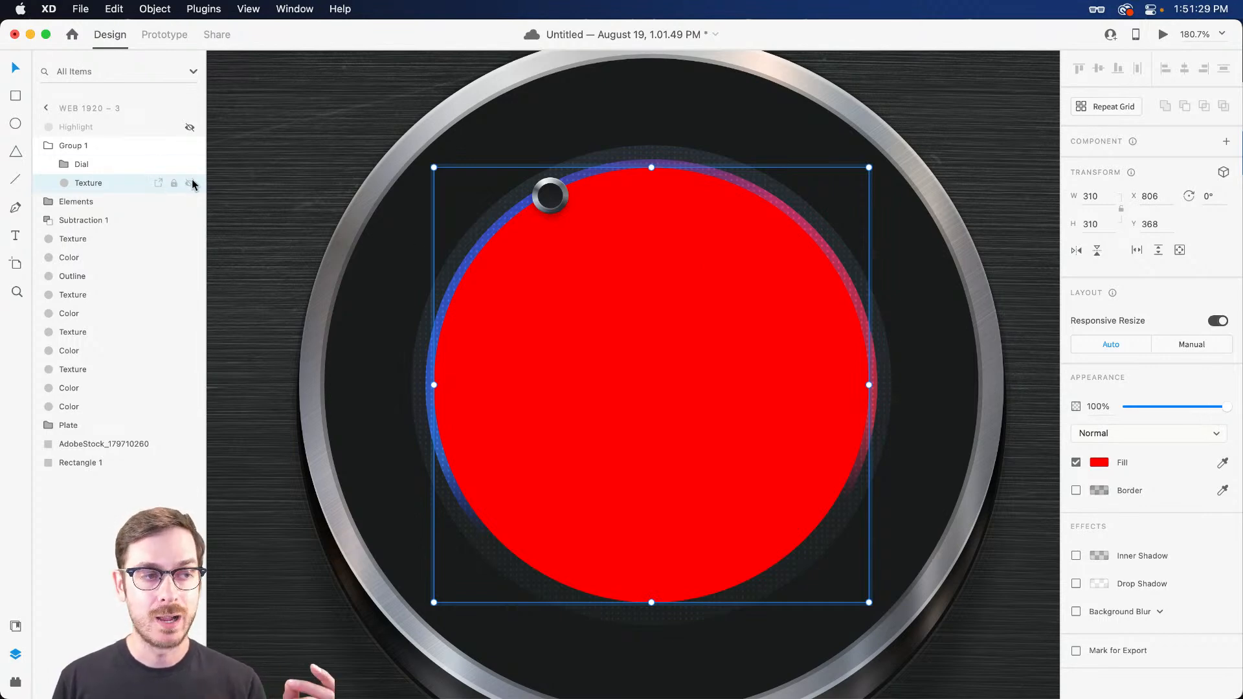
left_click(190, 183)
left_click(563, 192)
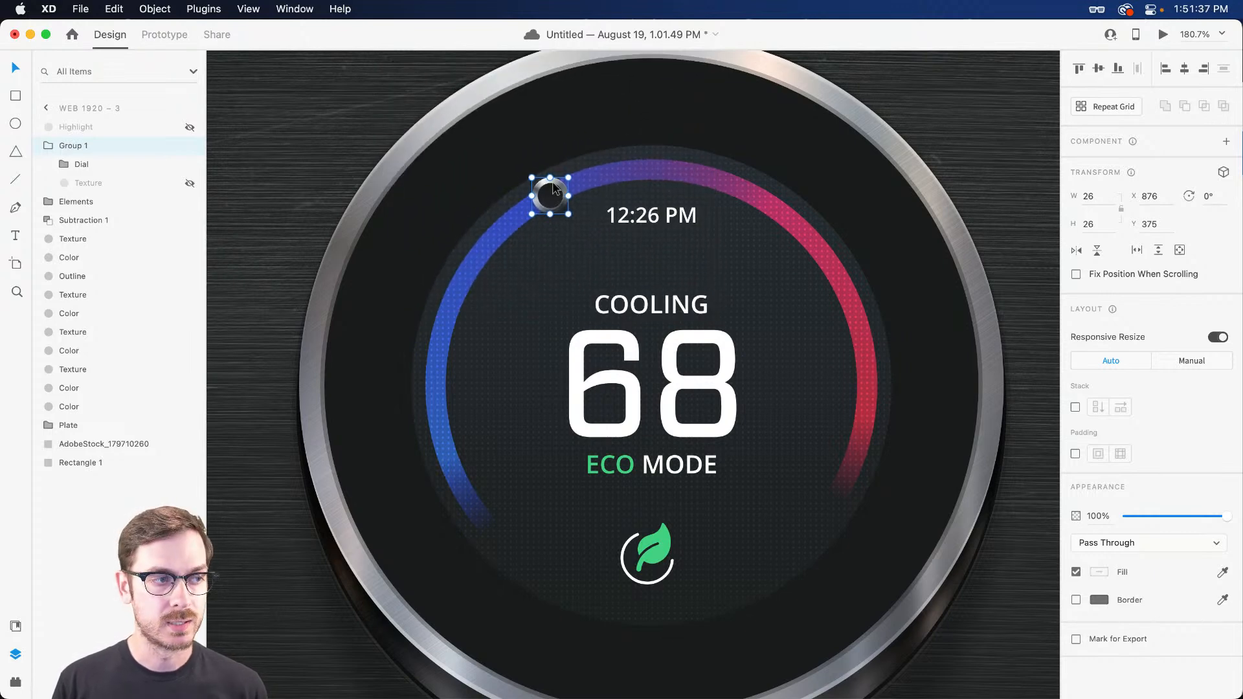
left_click(143, 183)
left_click(192, 184)
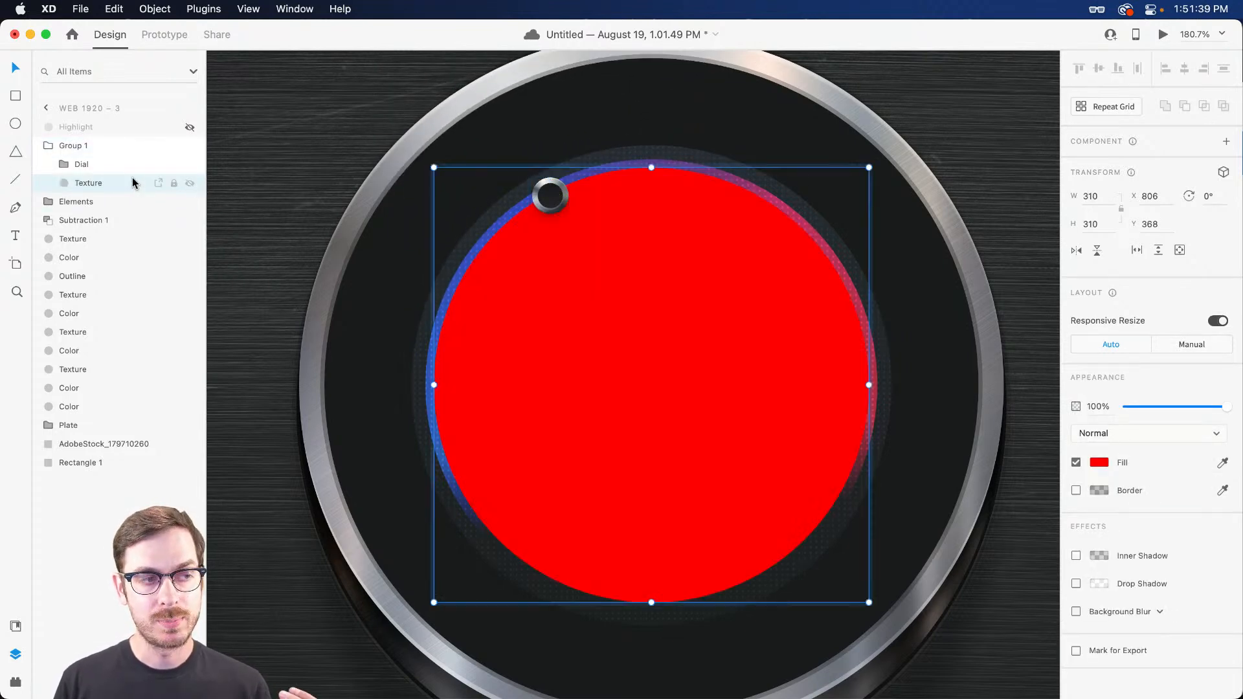
Set the red Texture circle's opacity to 0%, and test rotating the whole group before undoing the rotation.
left_click_drag(1229, 412, 1119, 406)
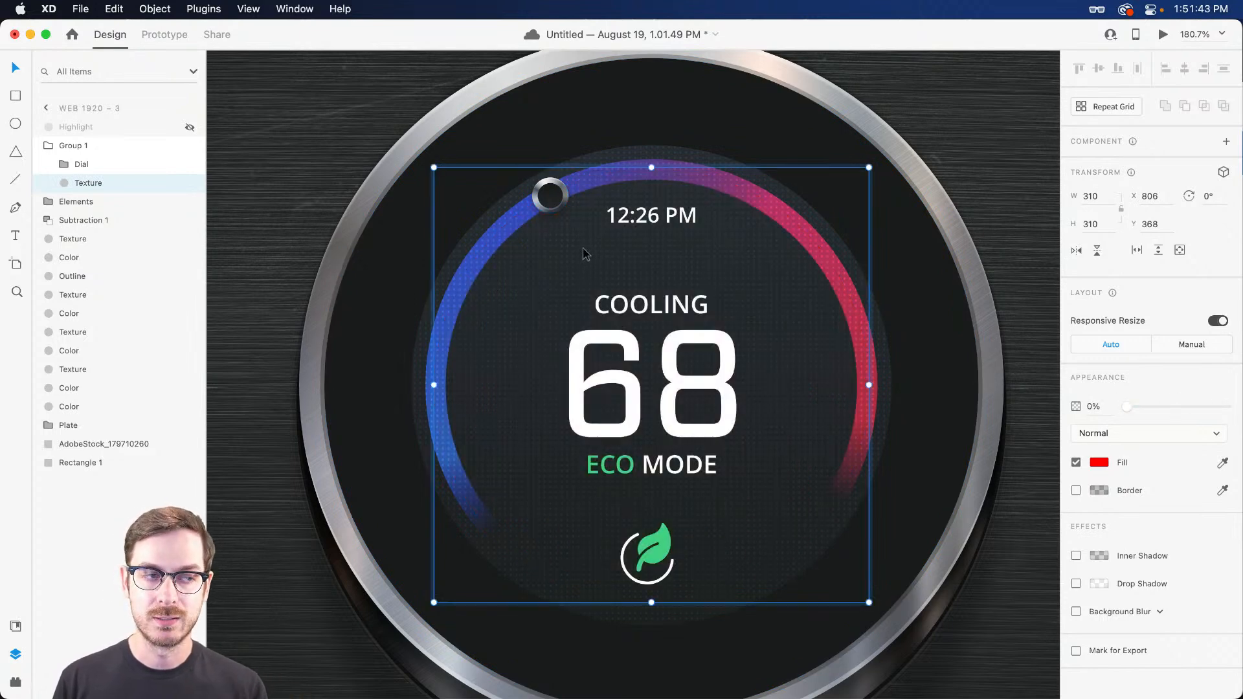
left_click(97, 146)
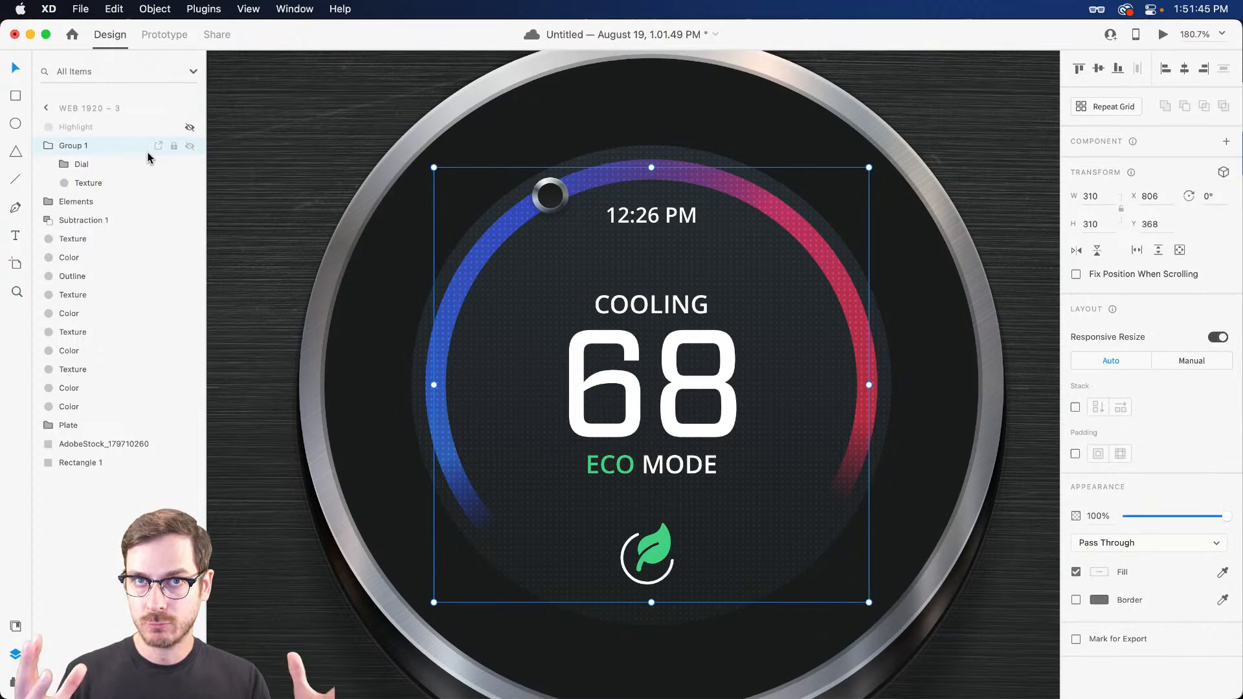
left_click_drag(877, 164, 563, 193)
key("super+z")
Rename the group holding the knob and the invisible circle on Web 1920 – 3 as Dial.
scroll(599, 235, "down", 10)
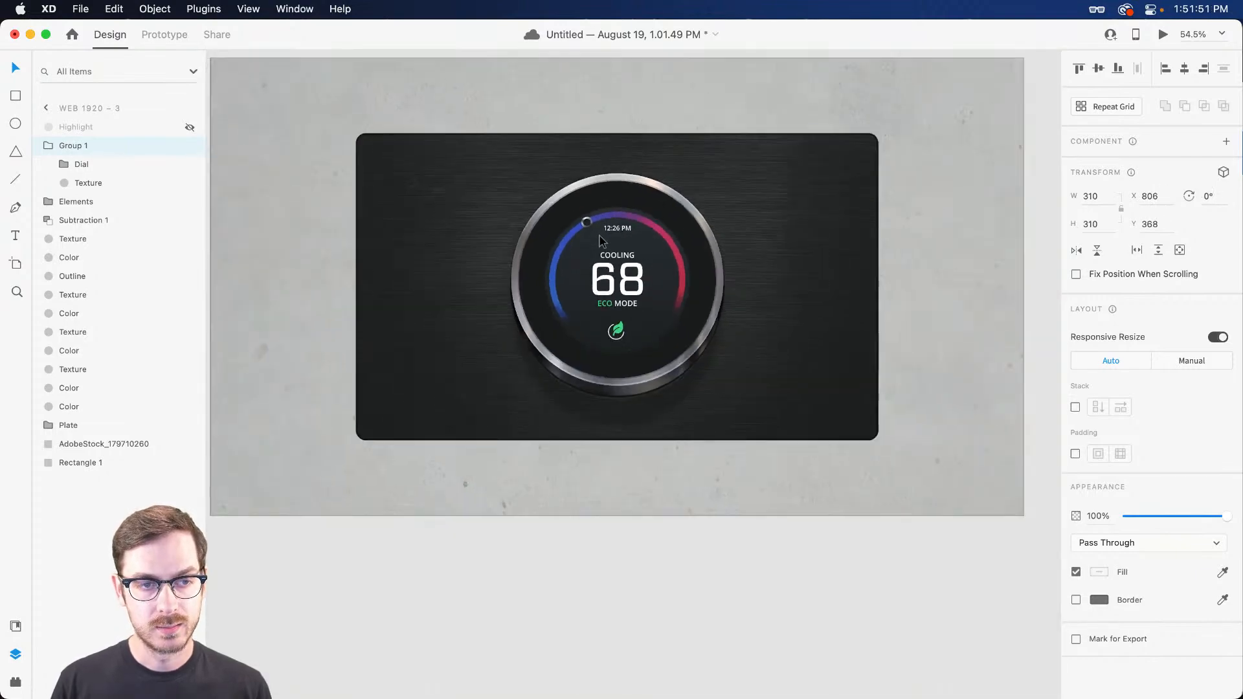
scroll(625, 243, "left", 7)
scroll(624, 243, "left", 4)
scroll(620, 247, "right", 12)
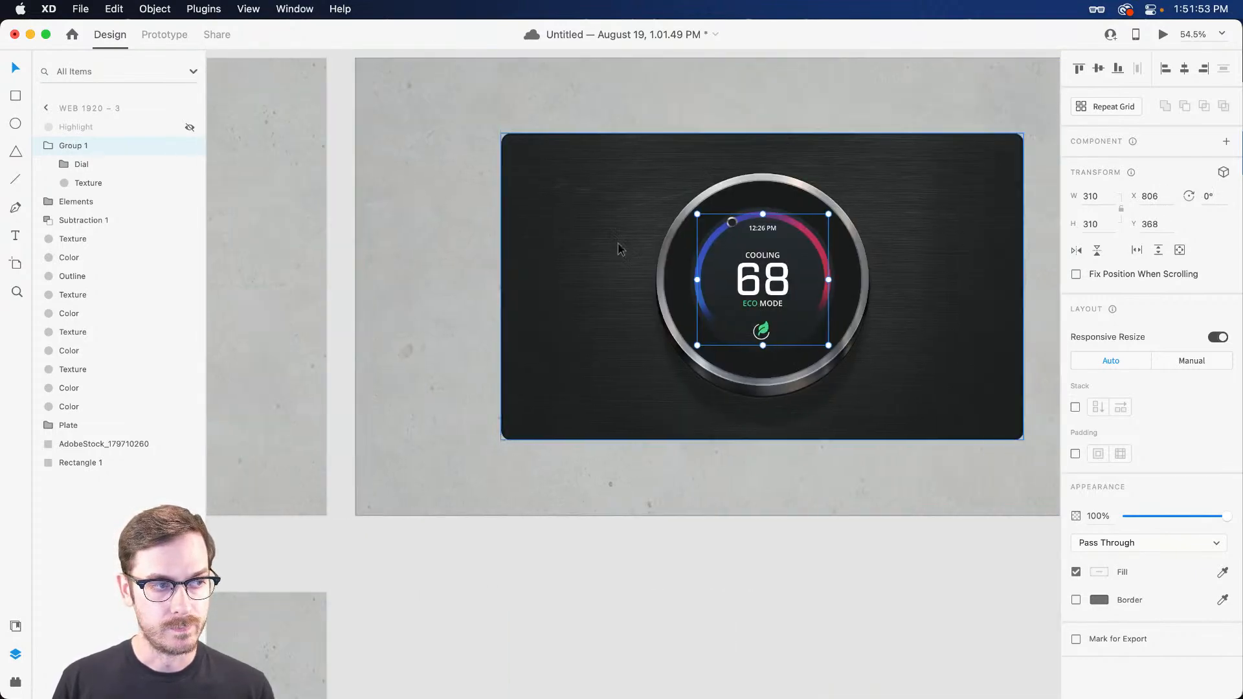
double_click(65, 146)
type("Dial")
key("Return")
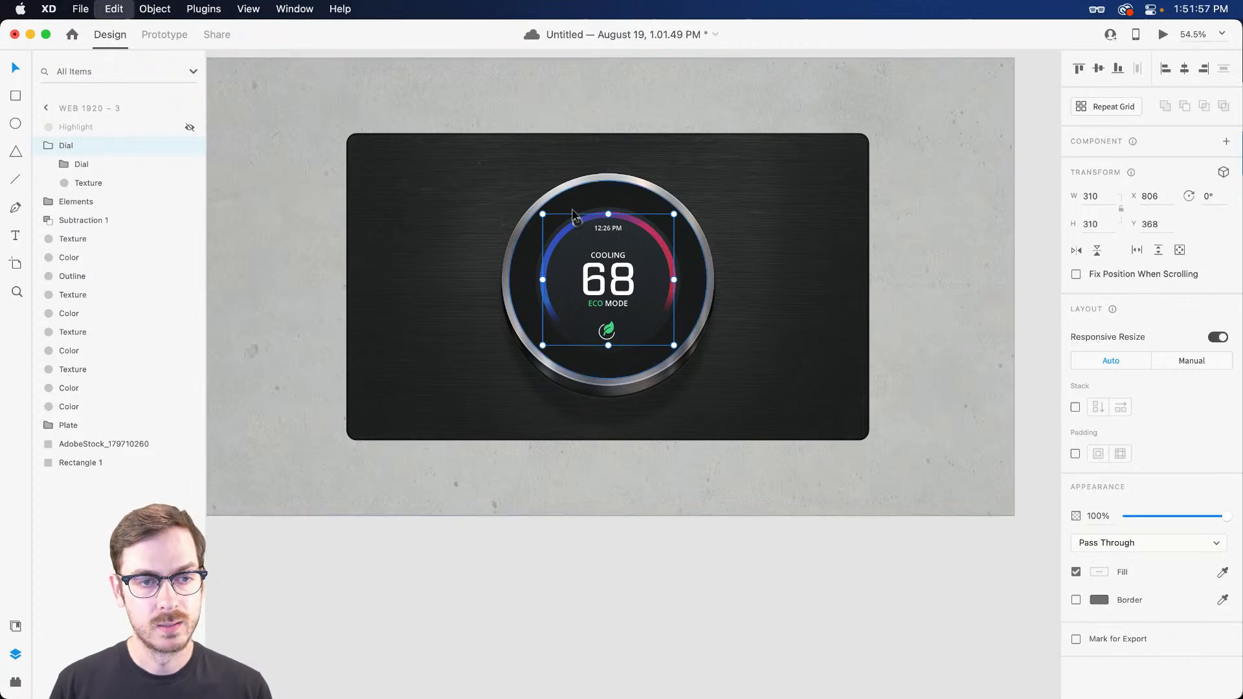
Replace the Dial group on Web 1920 – 1 with a copy of the new Dial group, placed just below Highlight.
scroll(576, 206, "right", 6)
left_click(361, 223)
scroll(362, 223, "left", 4)
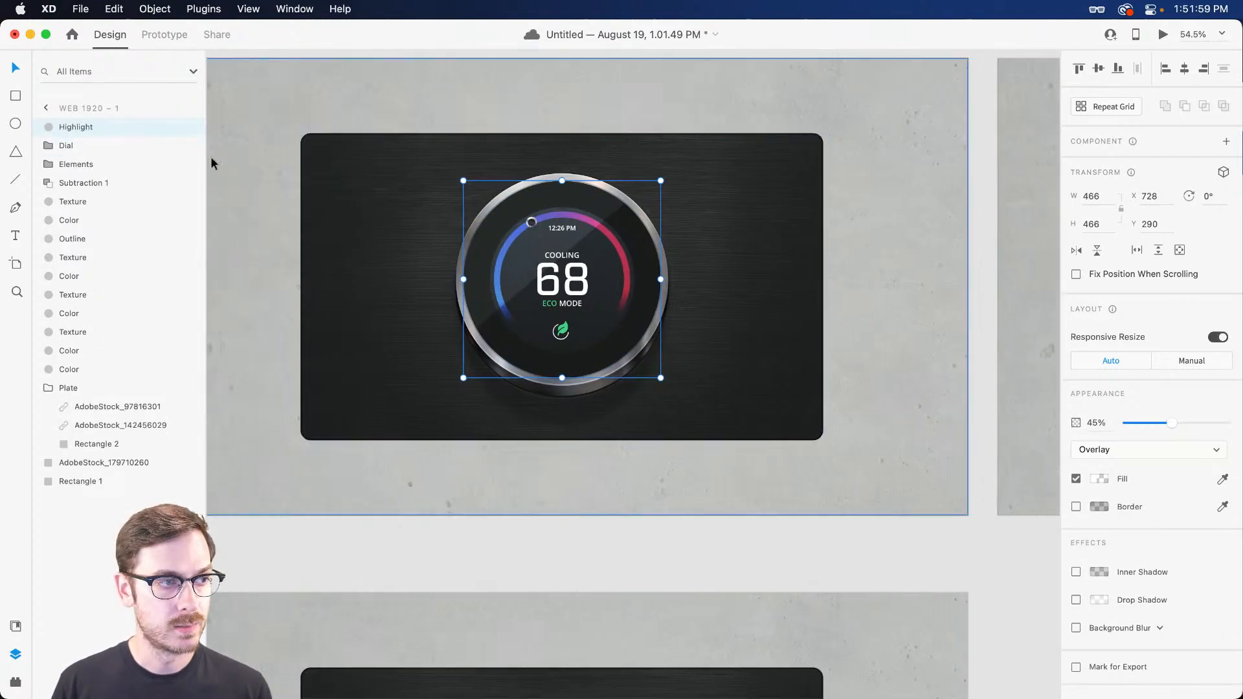
left_click(63, 141)
key("Delete")
key("super+v")
key("super+[")
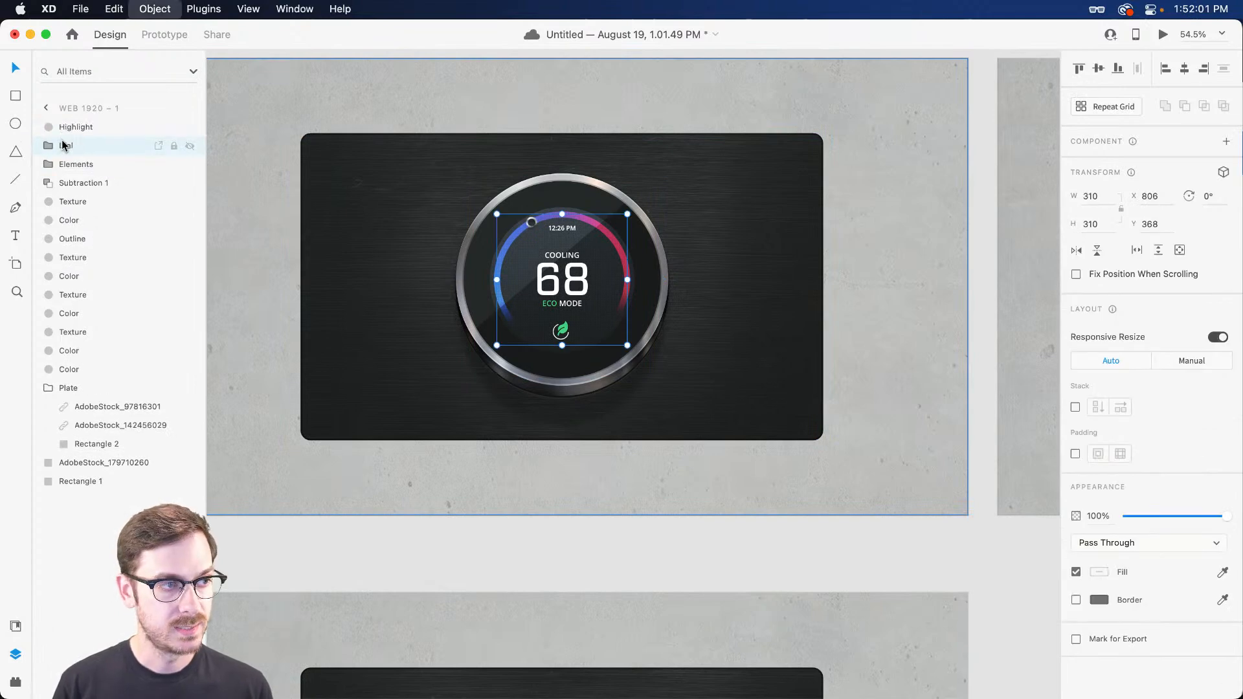
Show the Highlight layer again on the Web 1920 – 3 artboard.
scroll(512, 212, "right", 4)
scroll(513, 212, "right", 7)
left_click(725, 241)
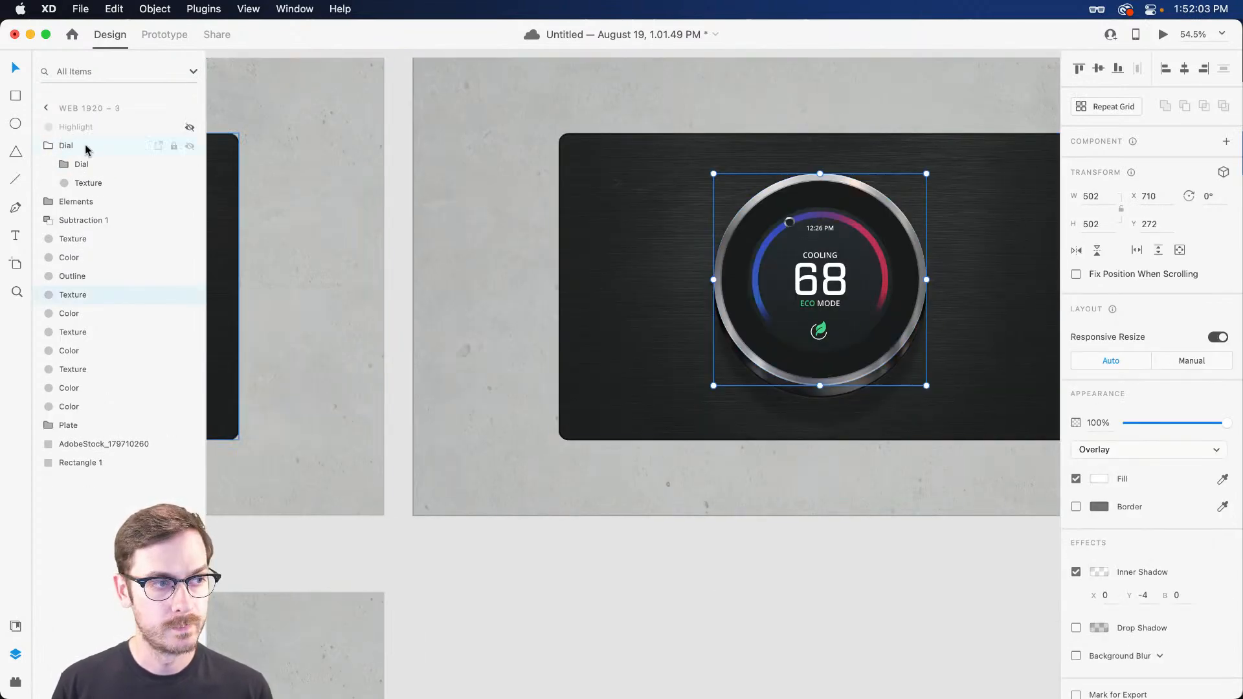
left_click(188, 128)
Rotate the Dial group on Web 1920 – 1 to -70° so its knob sits on the ring's blue side.
scroll(652, 230, "left", 7)
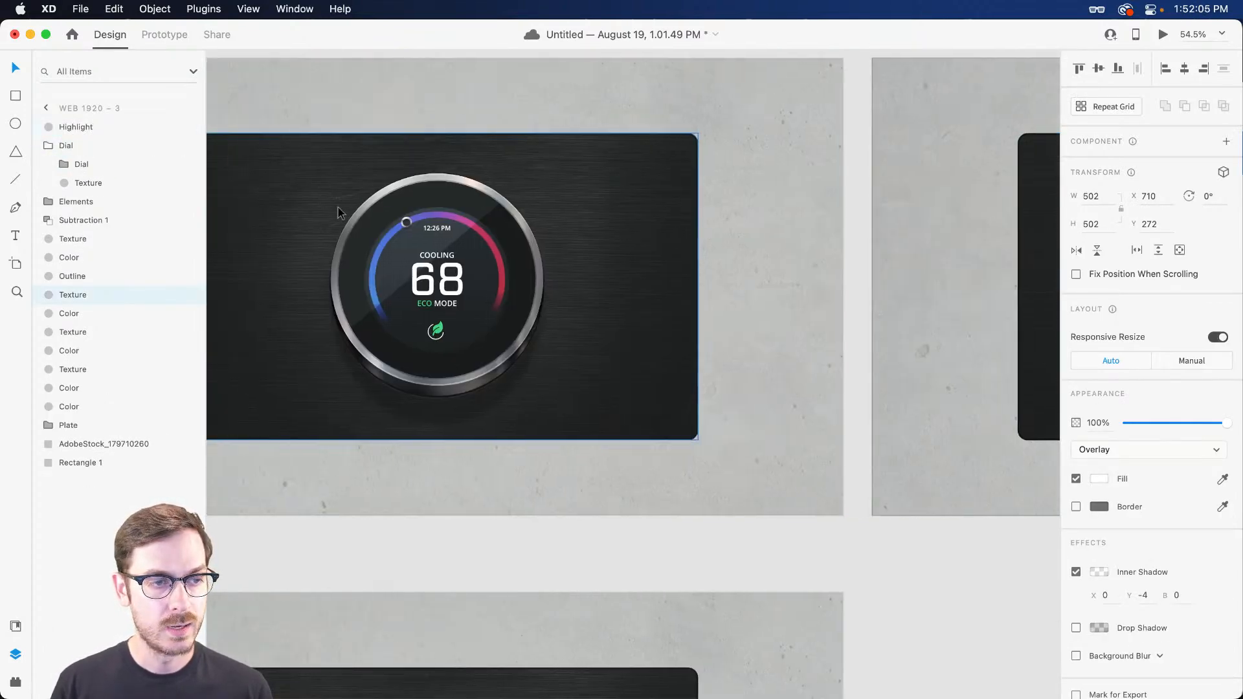
left_click(336, 206)
left_click(105, 146)
left_click_drag(508, 213, 561, 234)
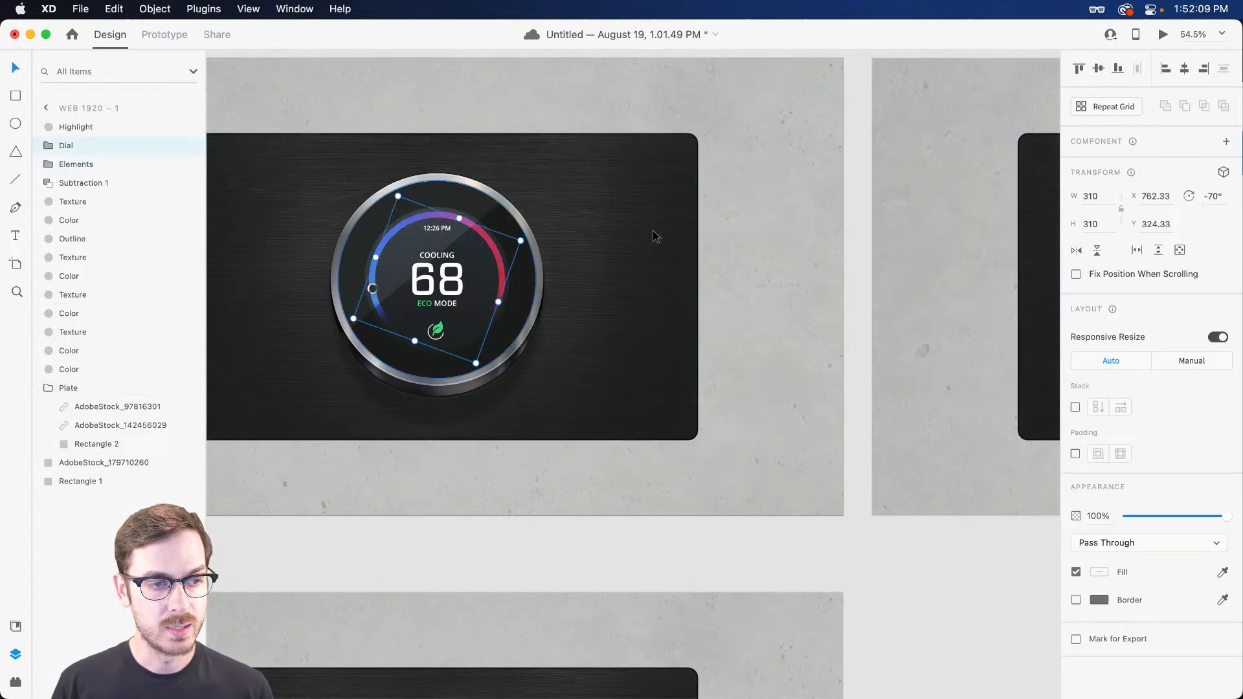
Rotate the outer Dial group on Web 1920 – 3 to 90° so its knob sits on the ring's red side.
scroll(647, 189, "right", 8)
left_click(664, 220)
left_click(84, 161)
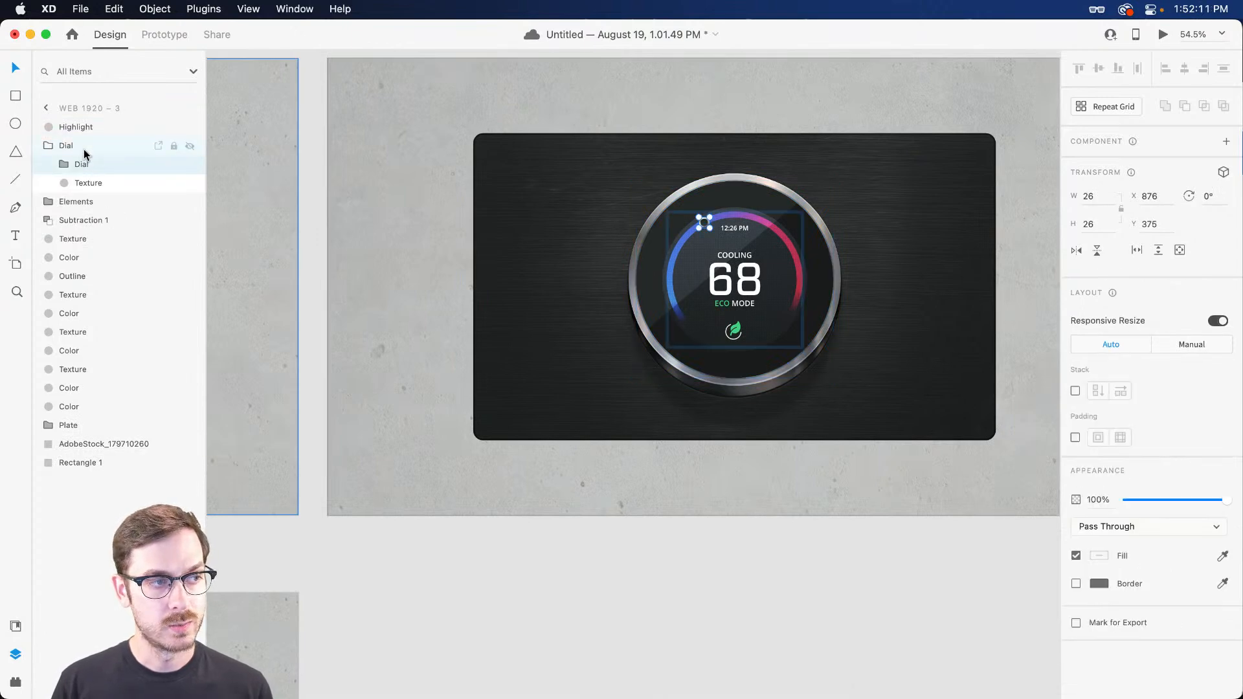
left_click(84, 154)
left_click_drag(809, 212, 869, 419)
In Prototype mode, link the Dial group on Web 1920 – 1 to Web 1920 – 3 and set the trigger to Drag.
scroll(609, 218, "left", 10)
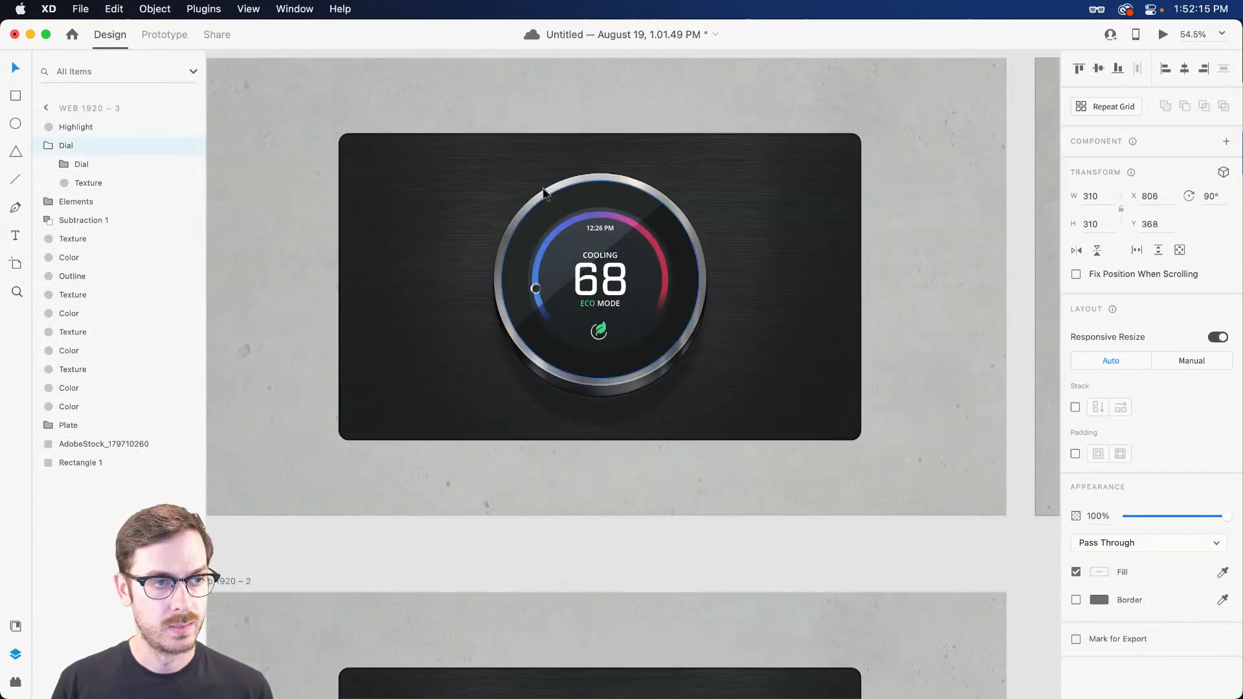
scroll(351, 131, "up", 3)
scroll(363, 133, "left", 3)
scroll(367, 138, "down", 2)
scroll(389, 110, "right", 2)
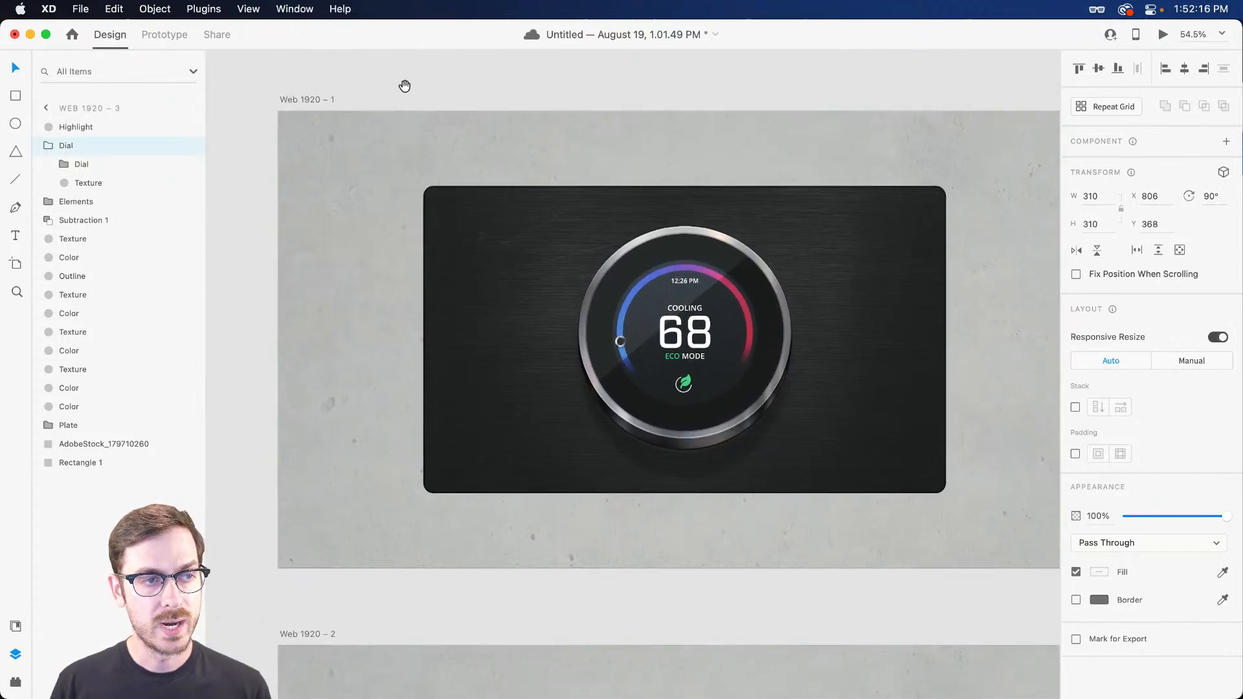
left_click(163, 35)
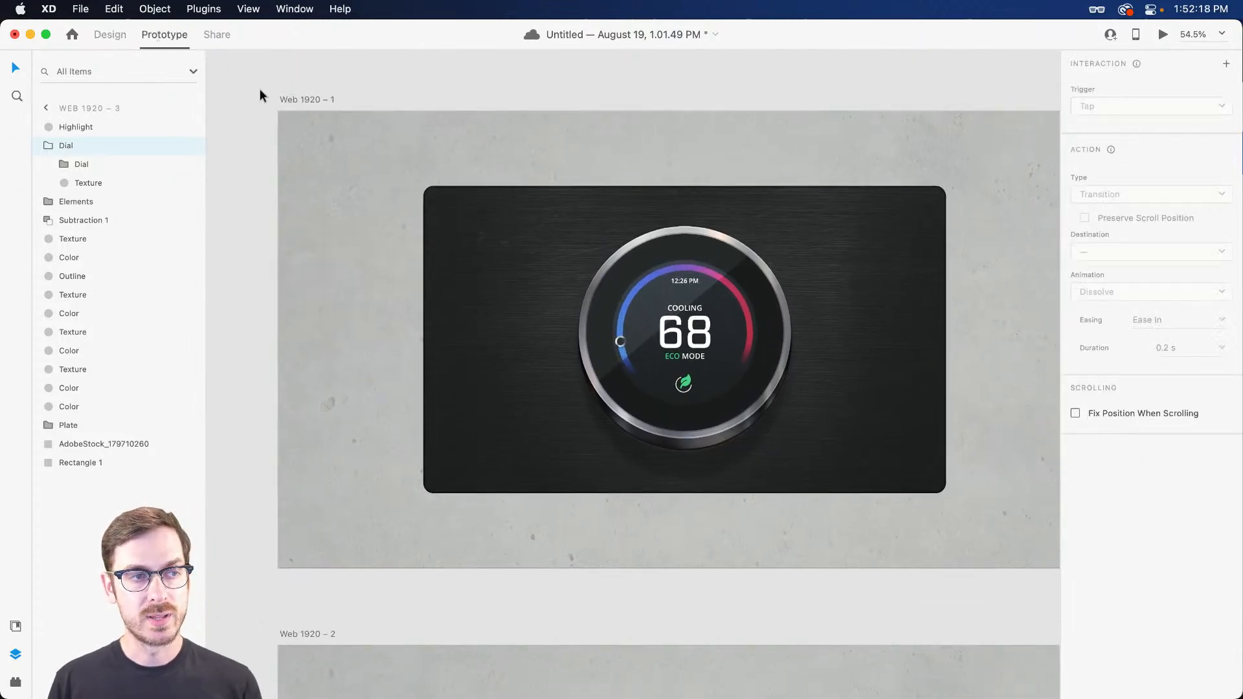
left_click(620, 353)
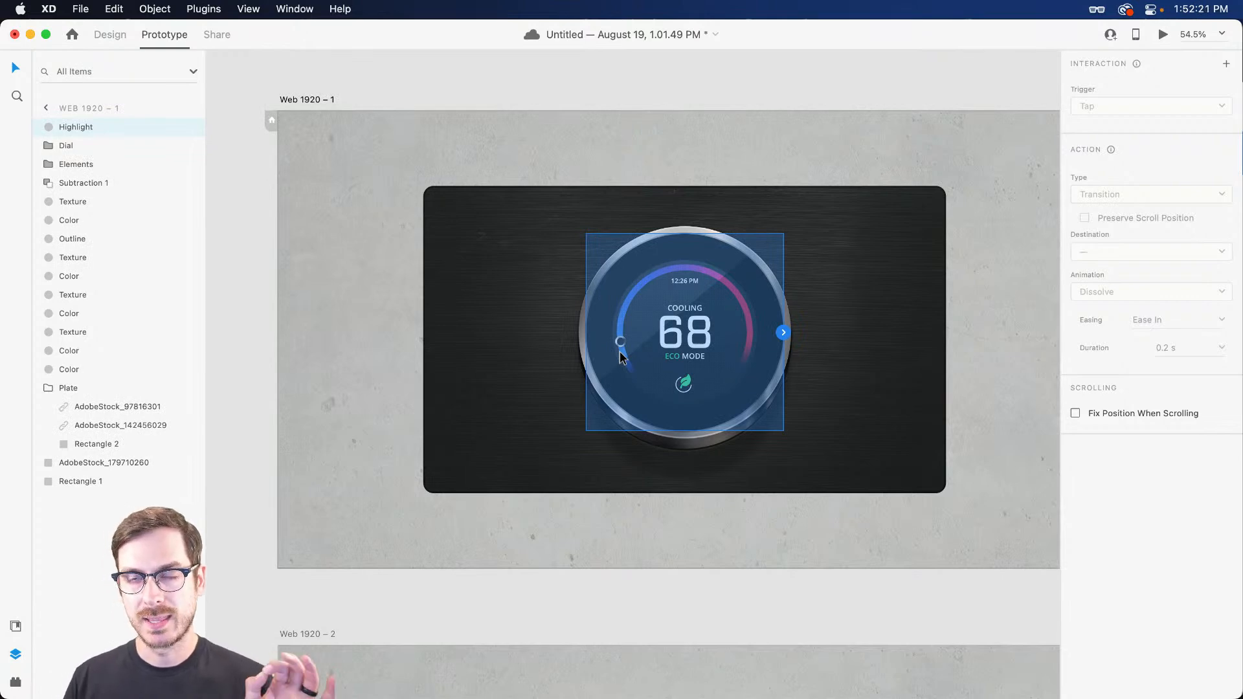
left_click(65, 146)
scroll(589, 359, "right", 5)
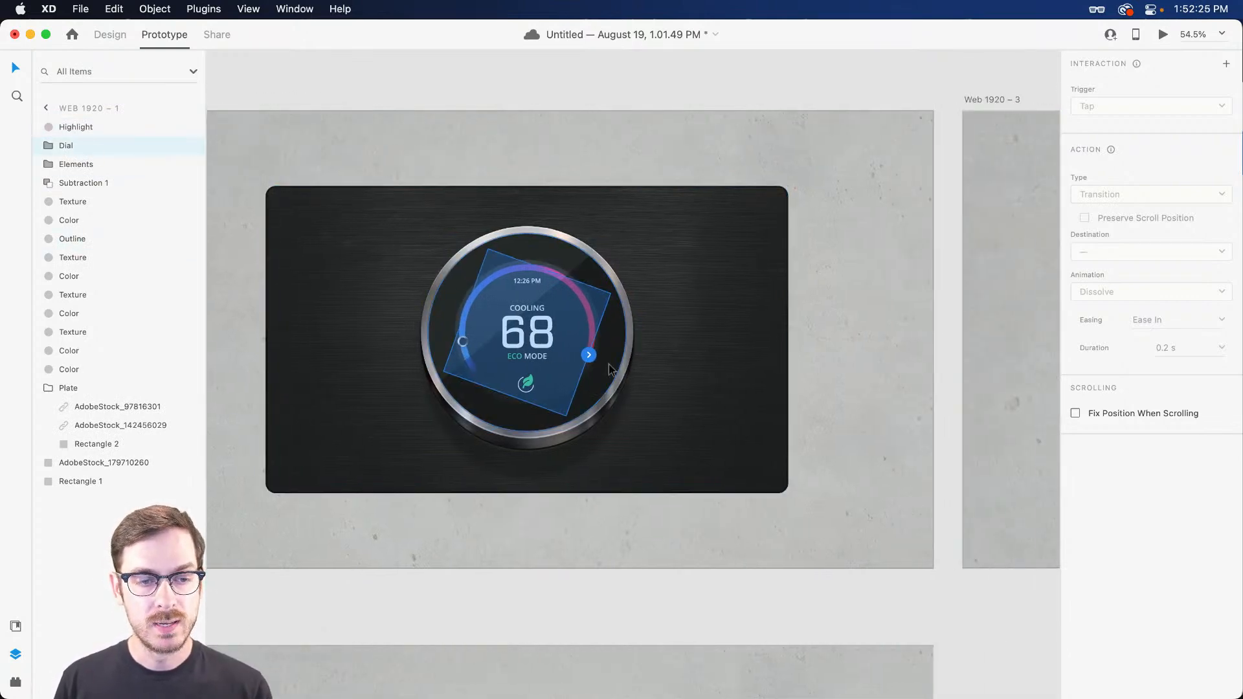
left_click_drag(589, 356, 861, 270)
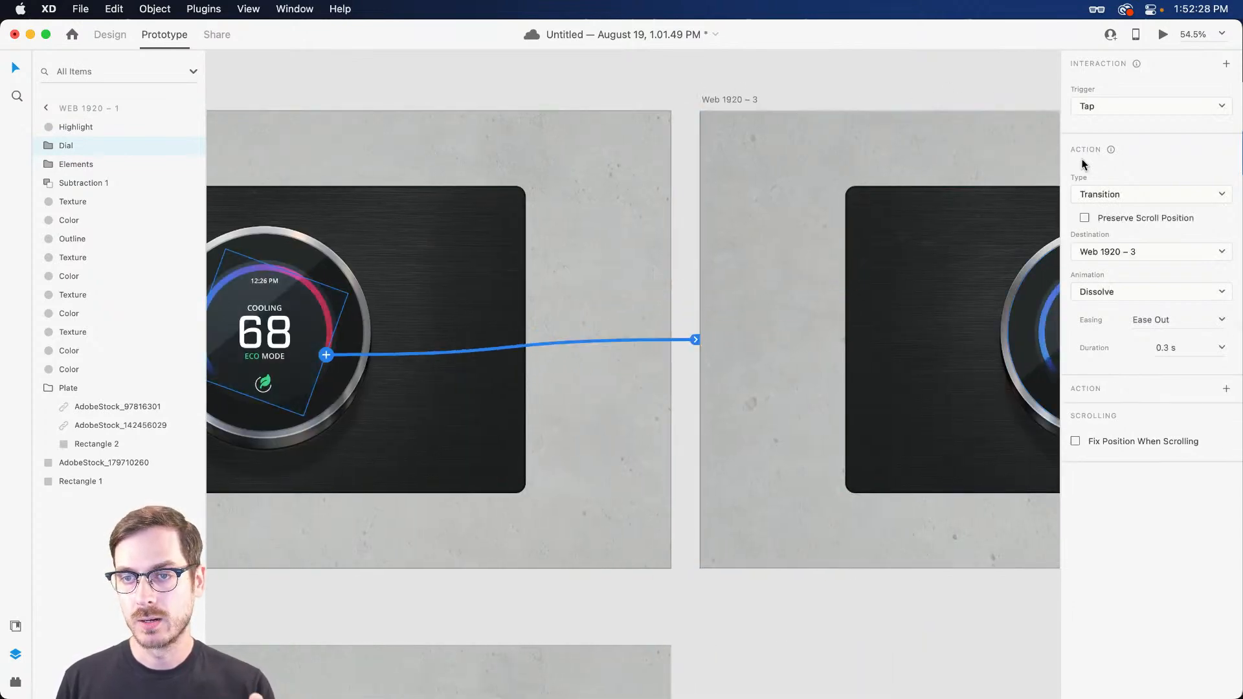
left_click(1102, 113)
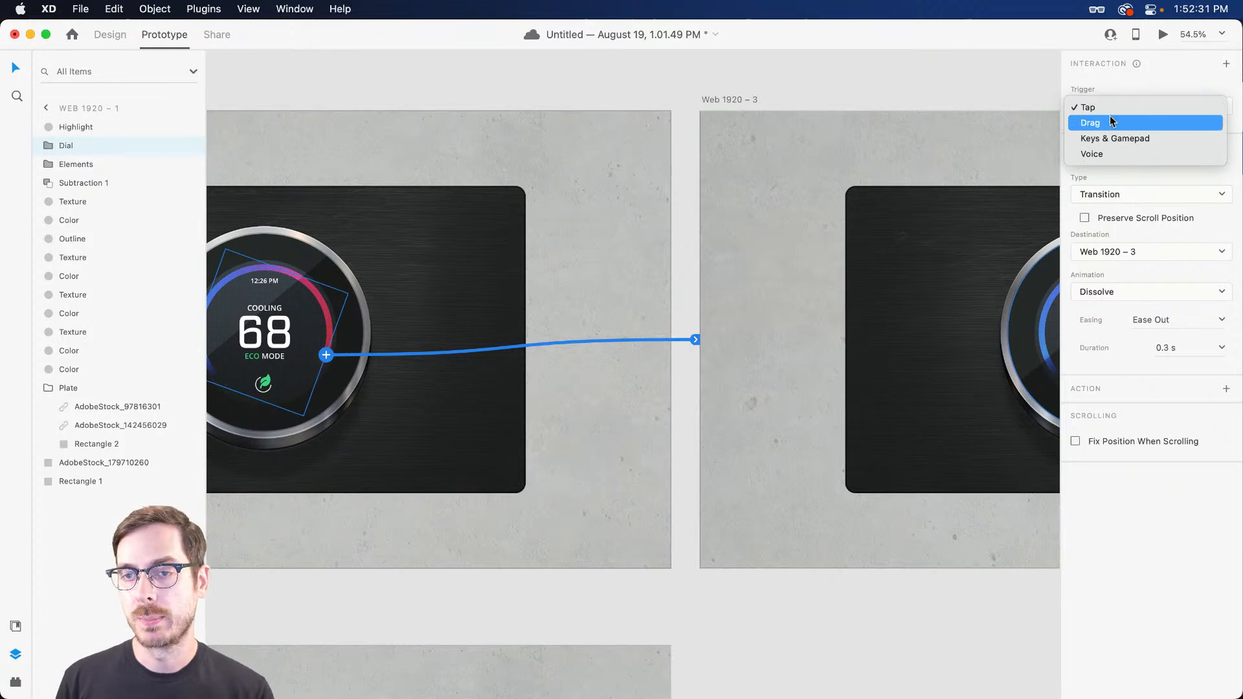
left_click(1110, 123)
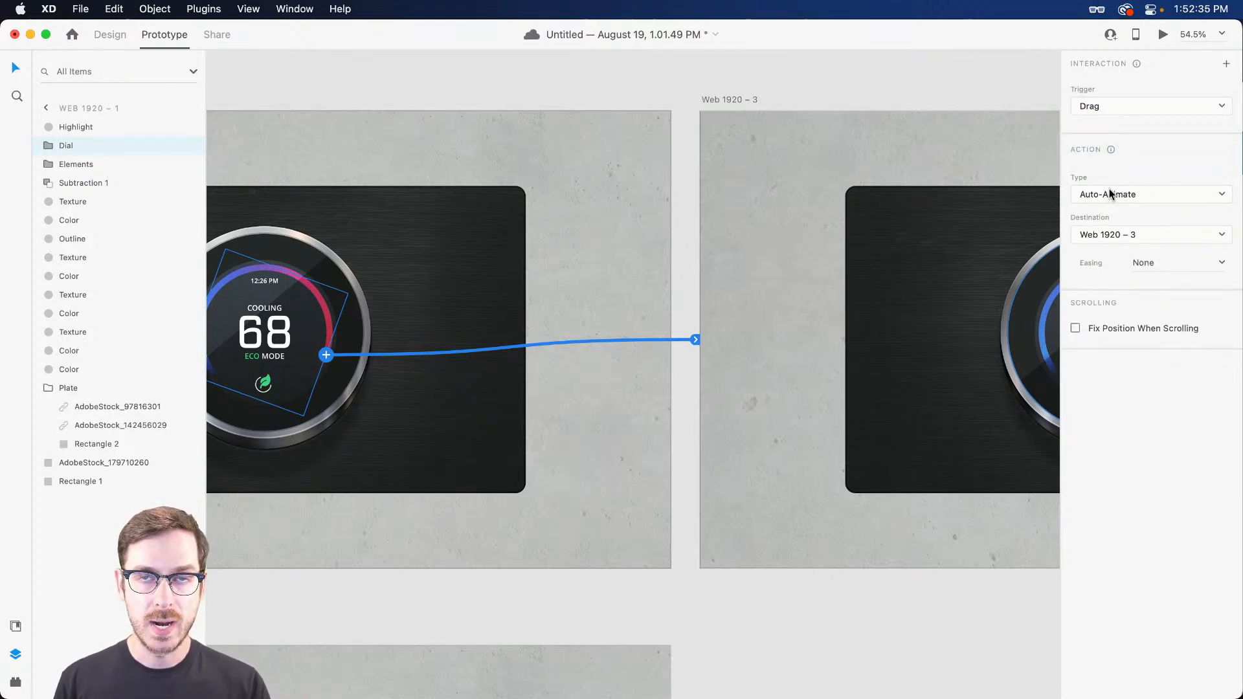
Preview the prototype, test moving the knob around the colour ring, and close the preview.
left_click(1163, 35)
left_click_drag(609, 329, 618, 393)
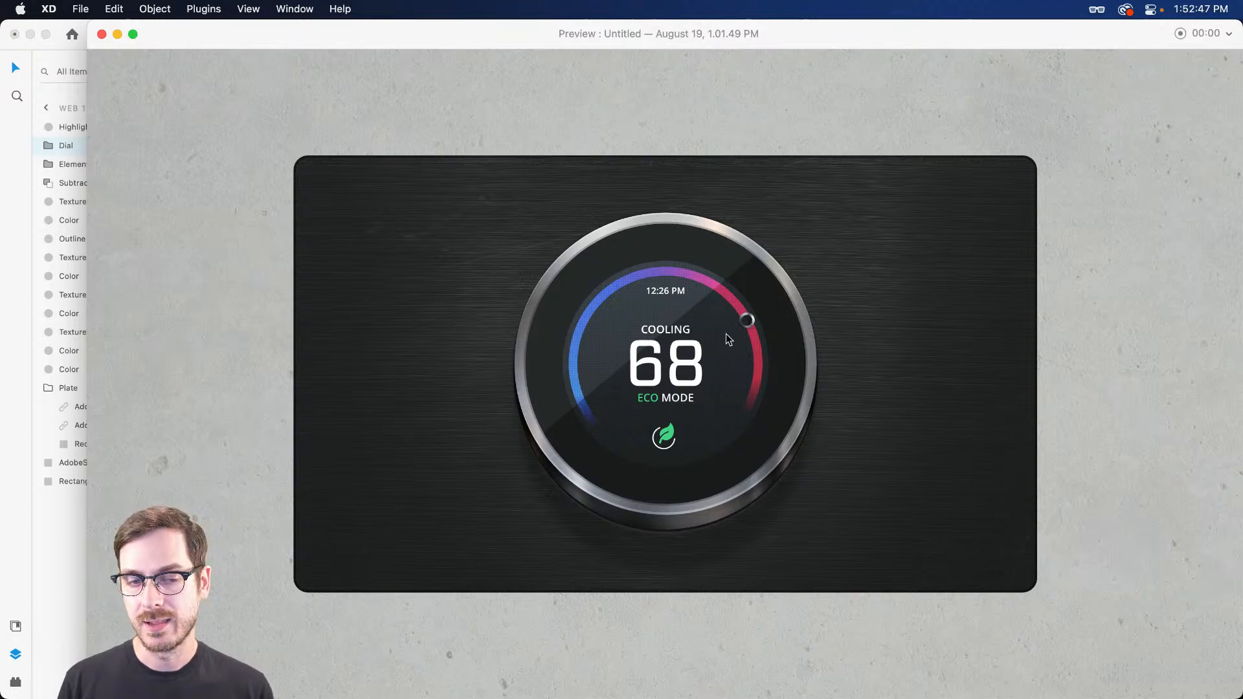
key("super+w")
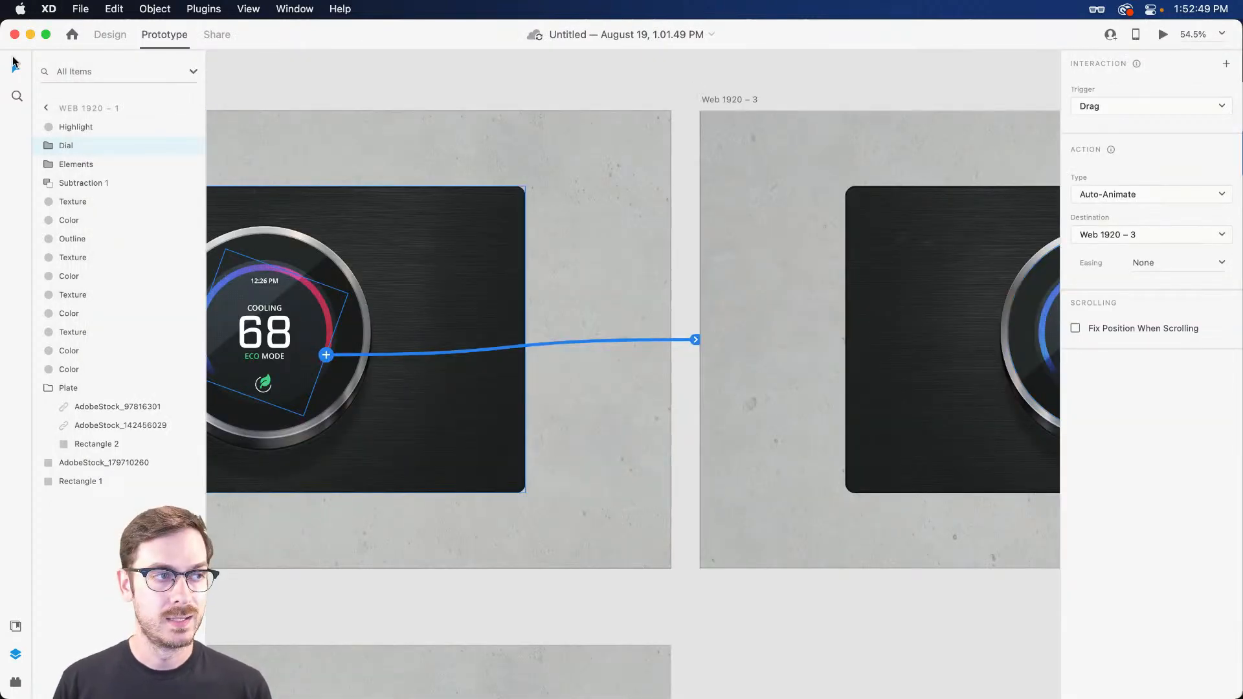
Return to Design mode and expand the Elements group on the Web 1920 – 3 artboard.
left_click(110, 35)
key("super+3")
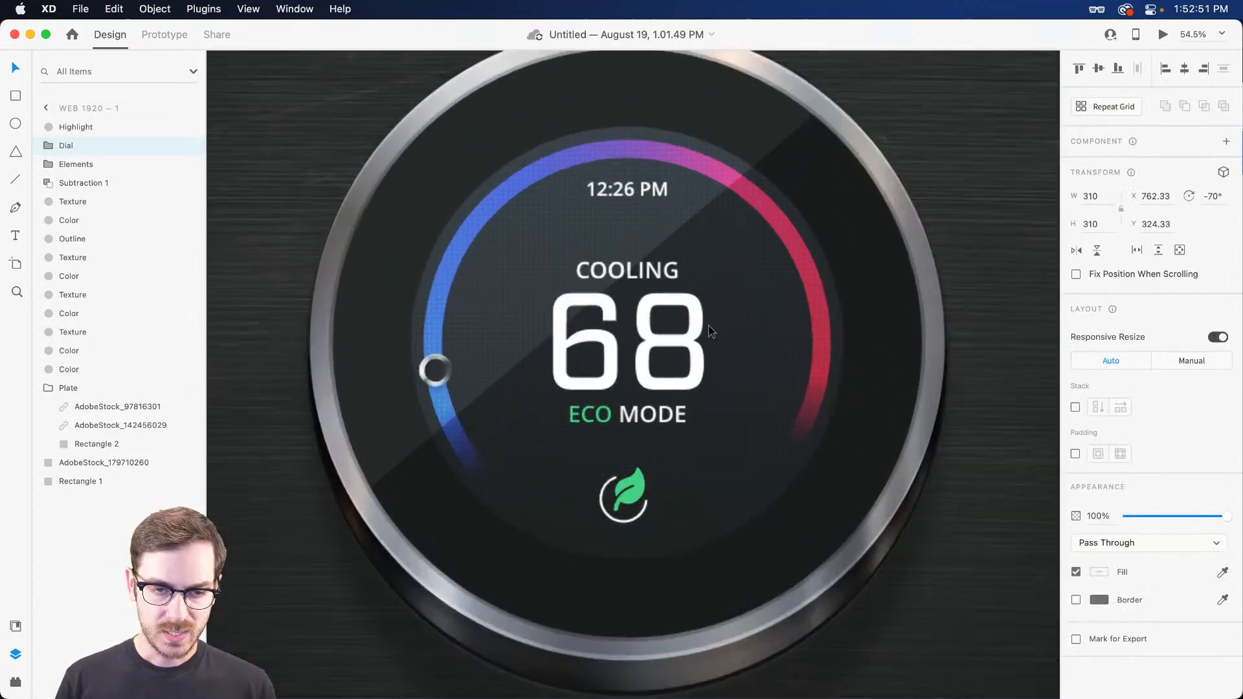
scroll(709, 326, "up", 4)
left_click(669, 358)
scroll(670, 359, "down", 8)
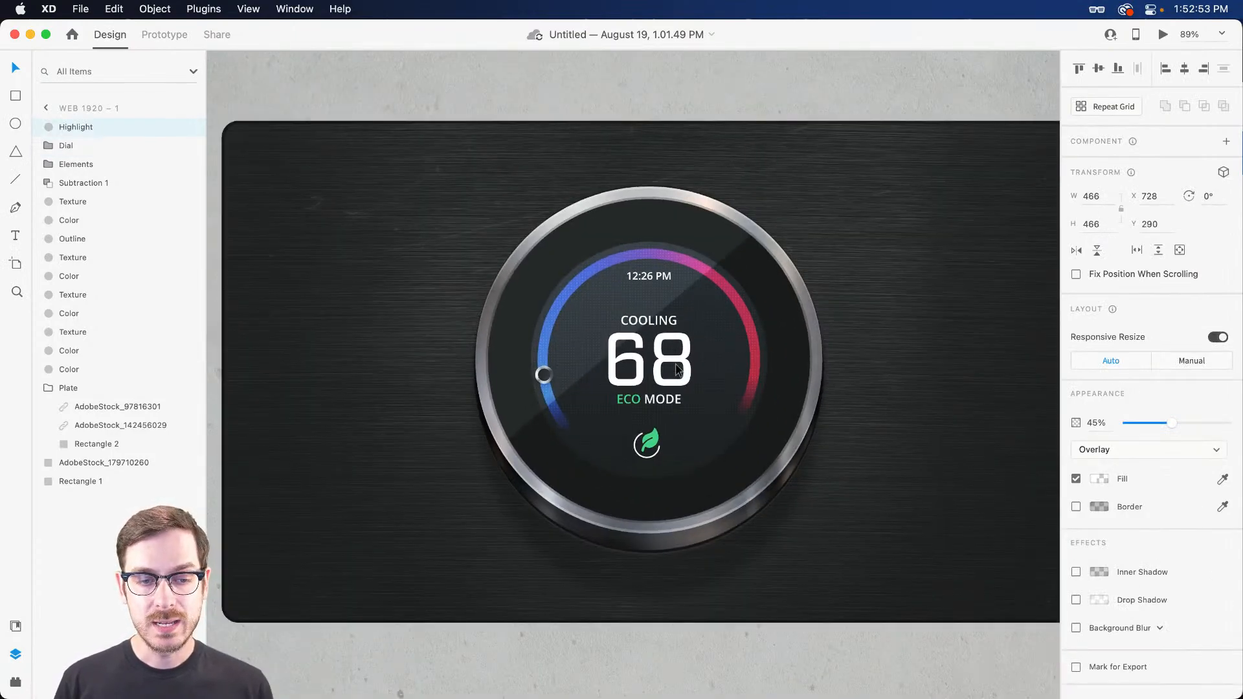
scroll(668, 356, "right", 5)
scroll(670, 358, "left", 5)
left_click(684, 366)
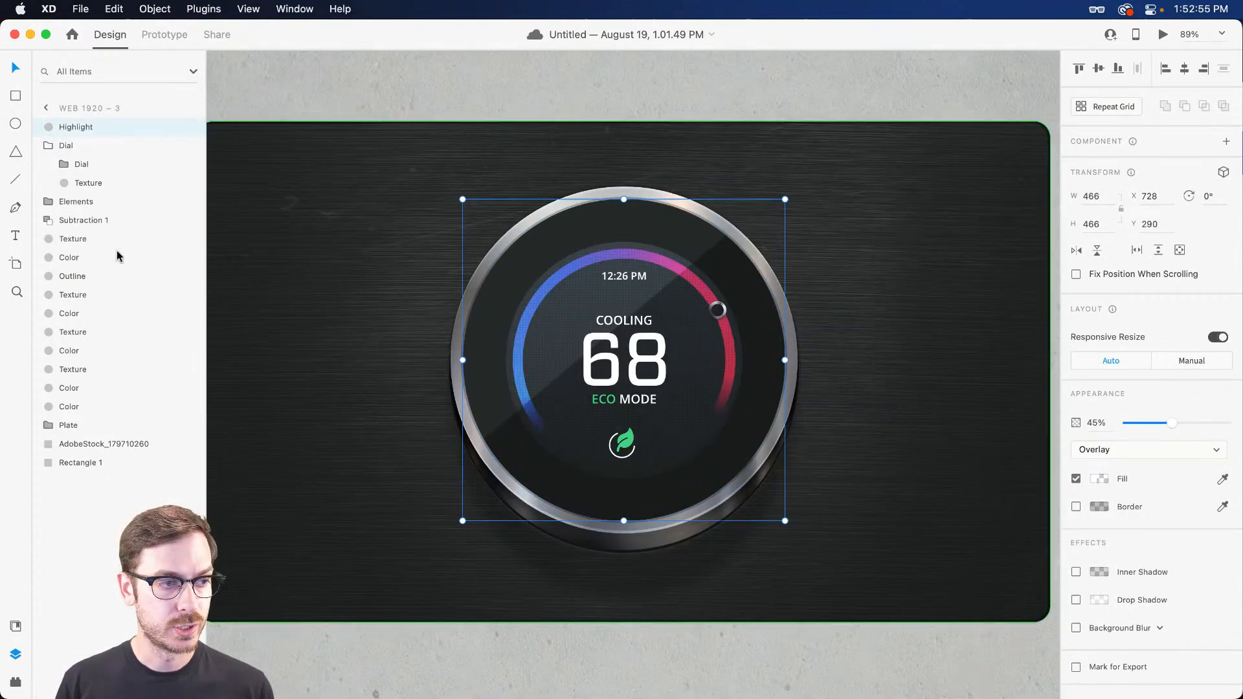
left_click(48, 201)
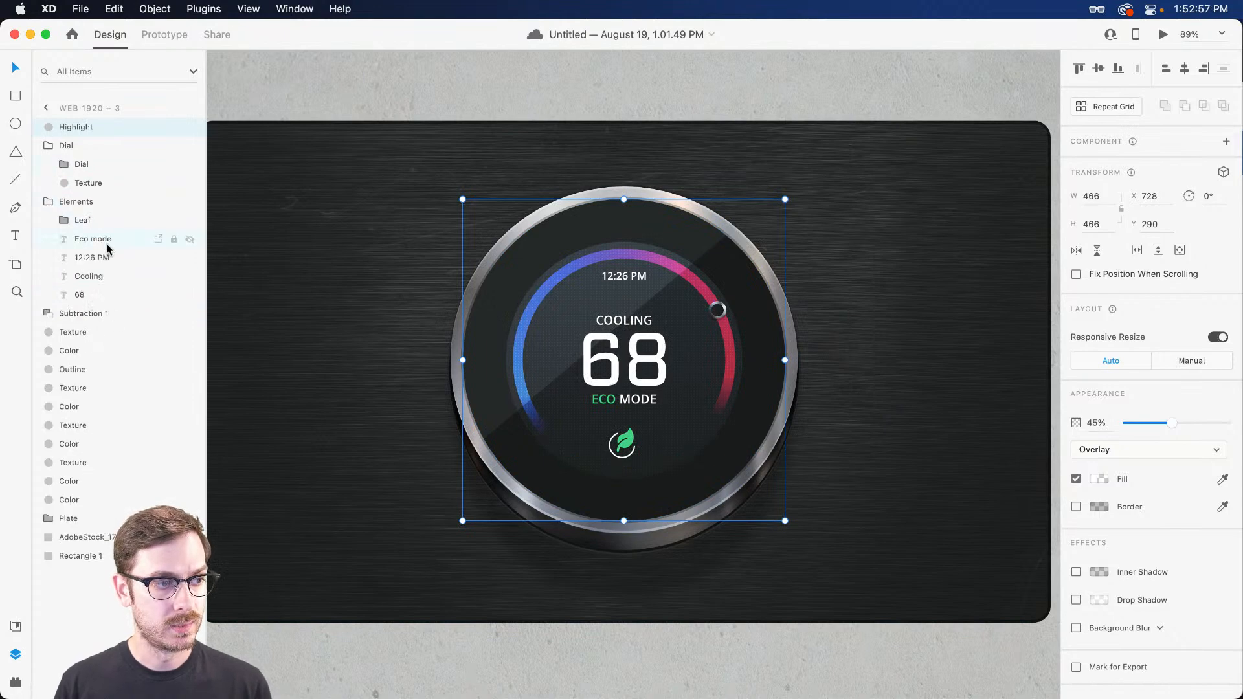
Change the temperature text on Web 1920 – 3 to 87.
double_click(85, 293)
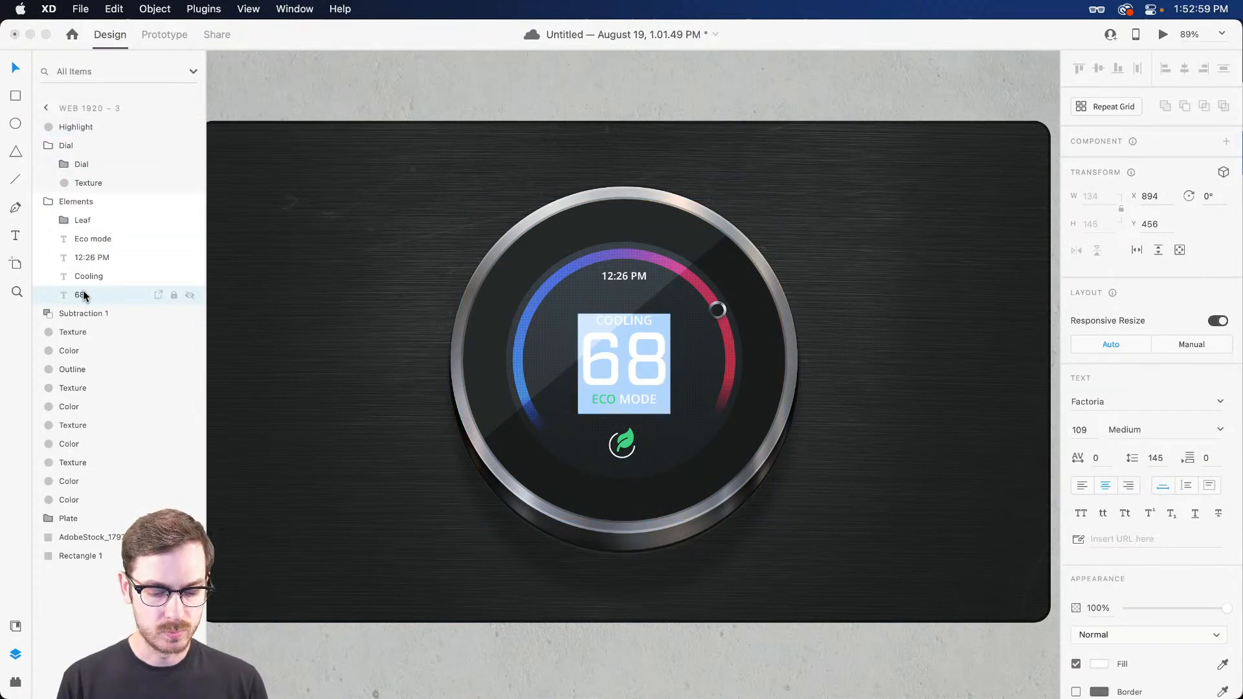
type("87")
key("Escape")
scroll(329, 344, "left", 5)
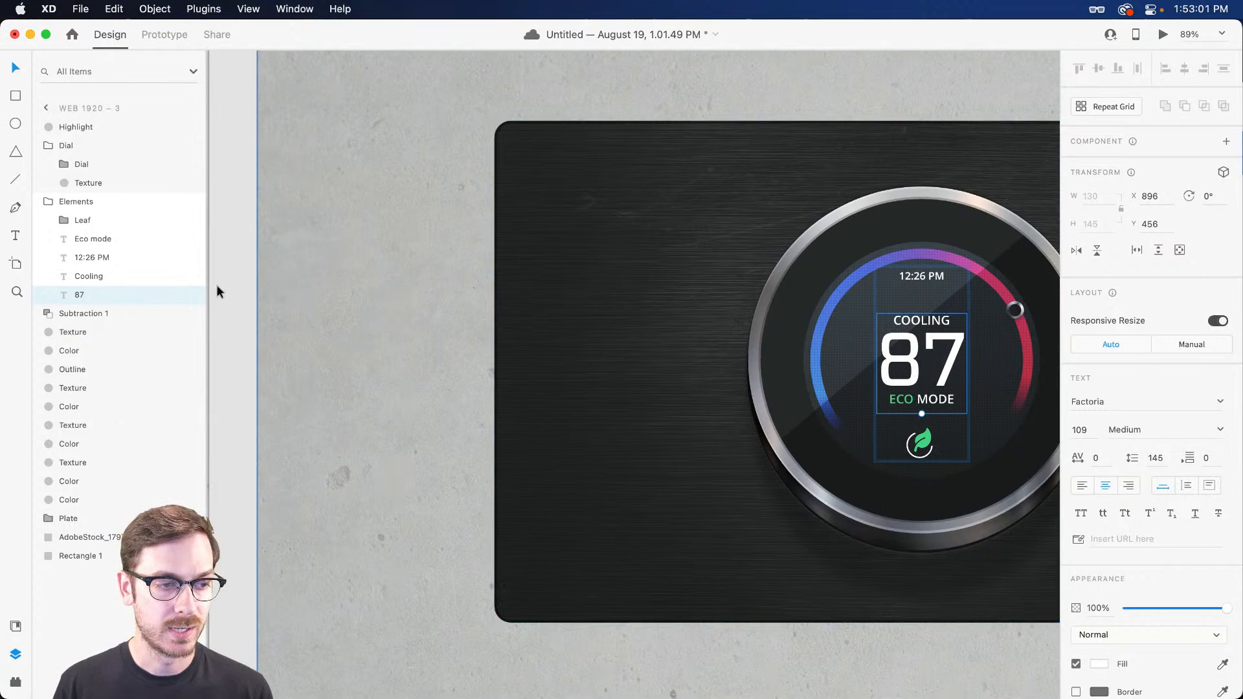
Preview the prototype, test moving the knob from its blue-side position, and close the preview.
key("super+Return")
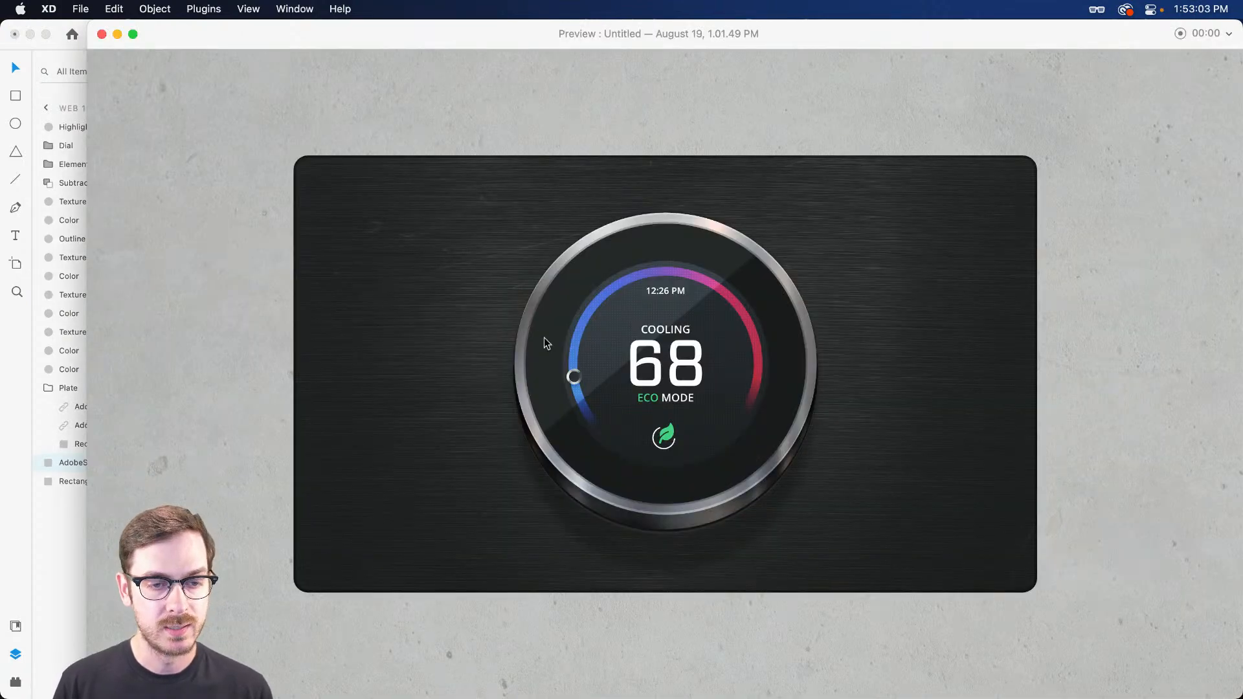
left_click(575, 378)
left_click_drag(623, 377, 660, 373)
key("super+w")
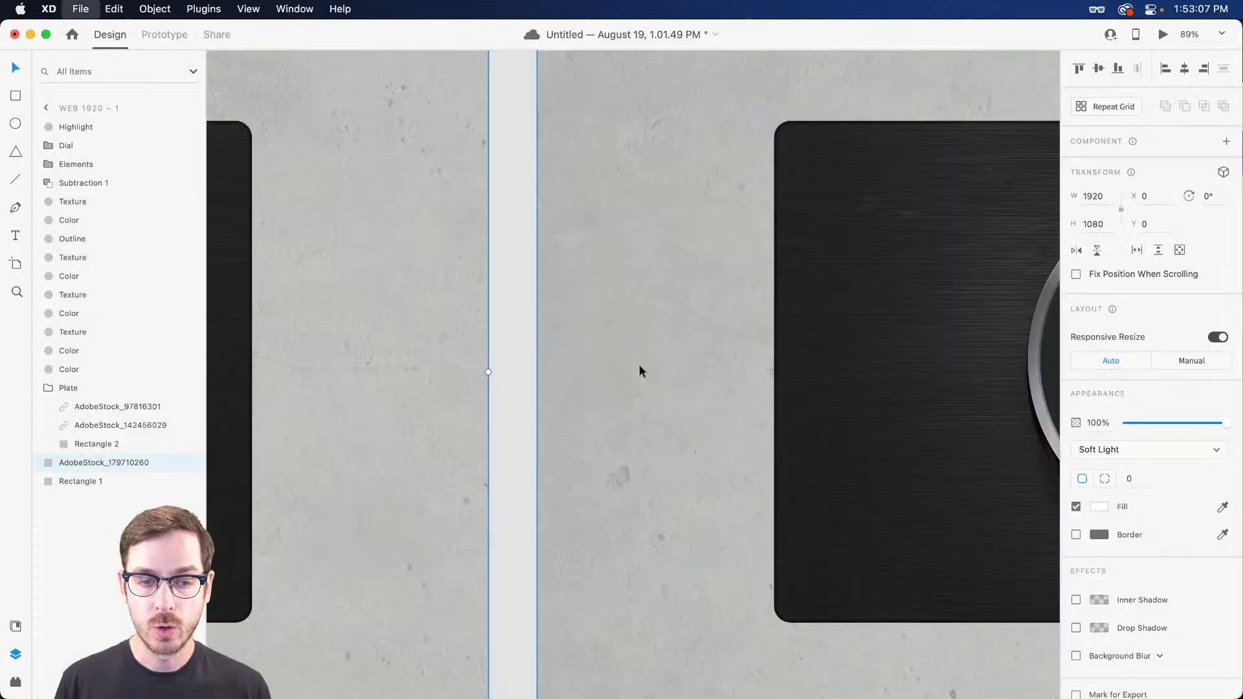
Undo the last temperature text change on Web 1920 – 3.
scroll(640, 365, "down", 5)
key("super+z")
scroll(641, 364, "left", 4)
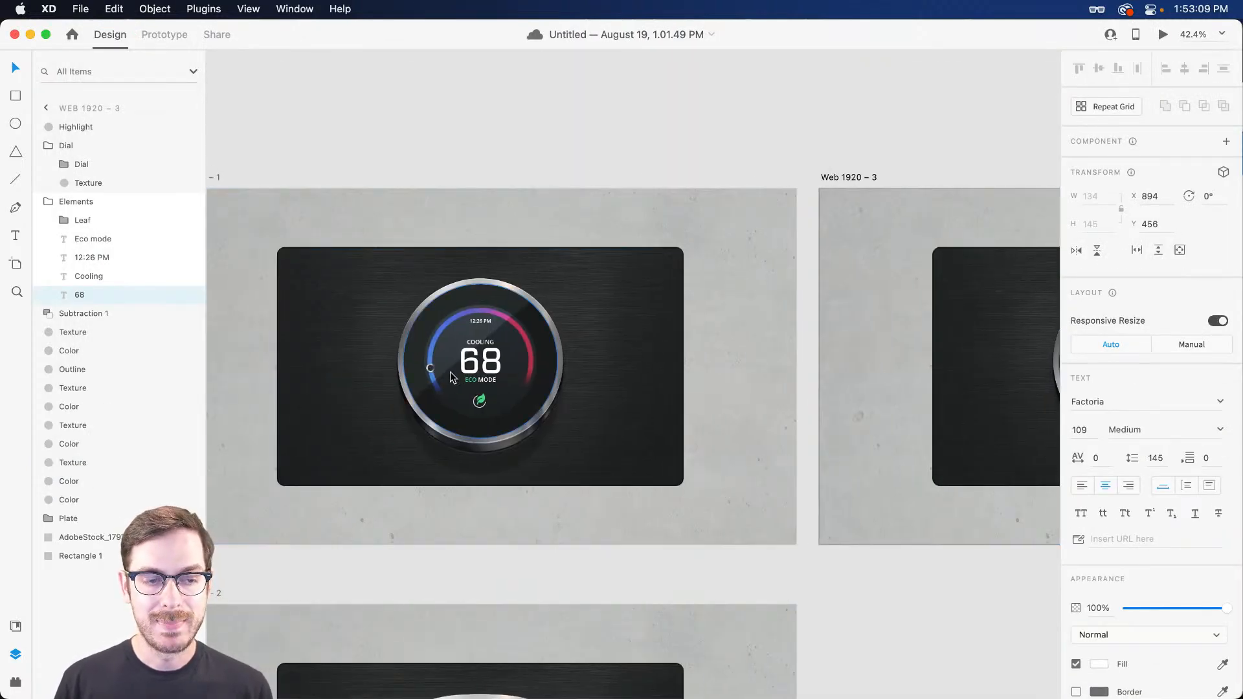
In the Elements group on Web 1920 – 1, shorten the temperature text to 6 and nudge it left to X 906.
scroll(450, 373, "up", 5)
left_click(428, 353)
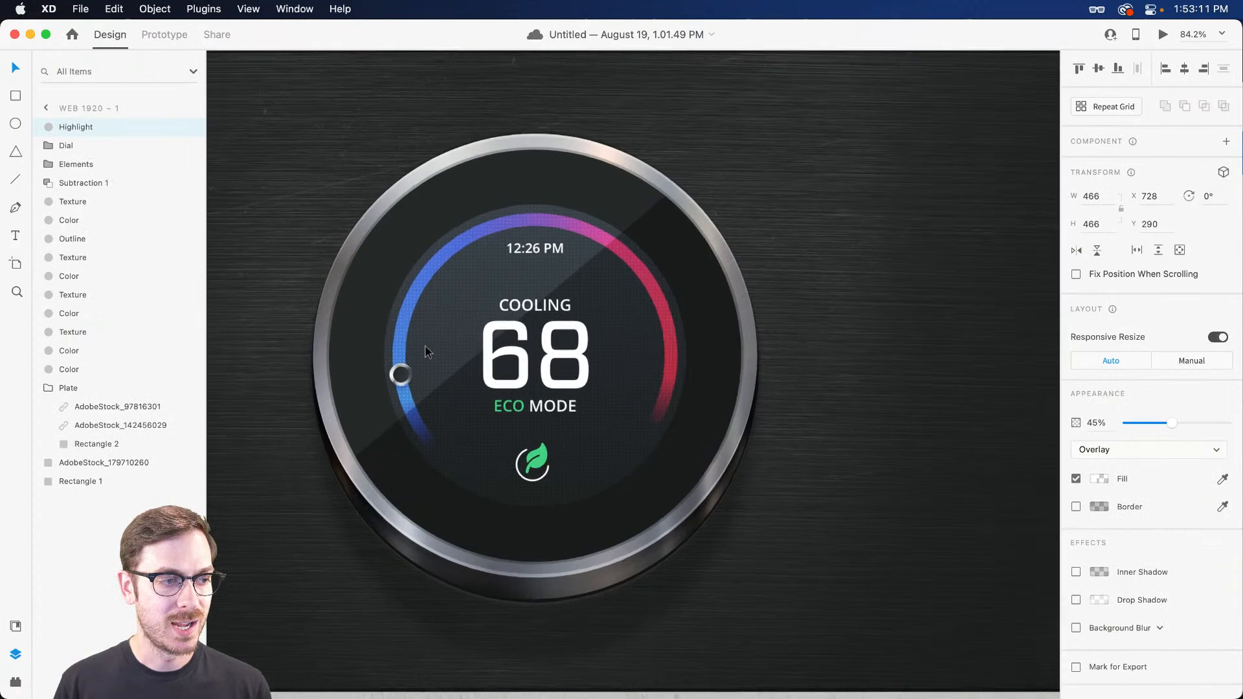
left_click(49, 164)
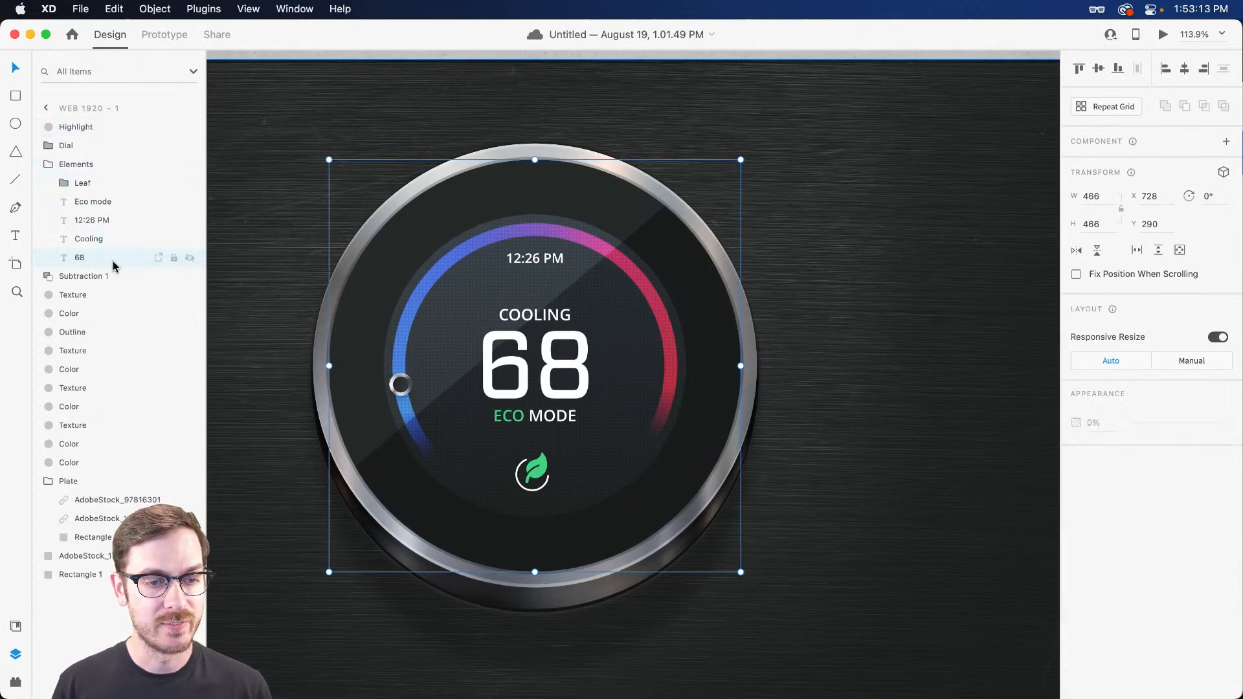
left_click(114, 261)
double_click(531, 342)
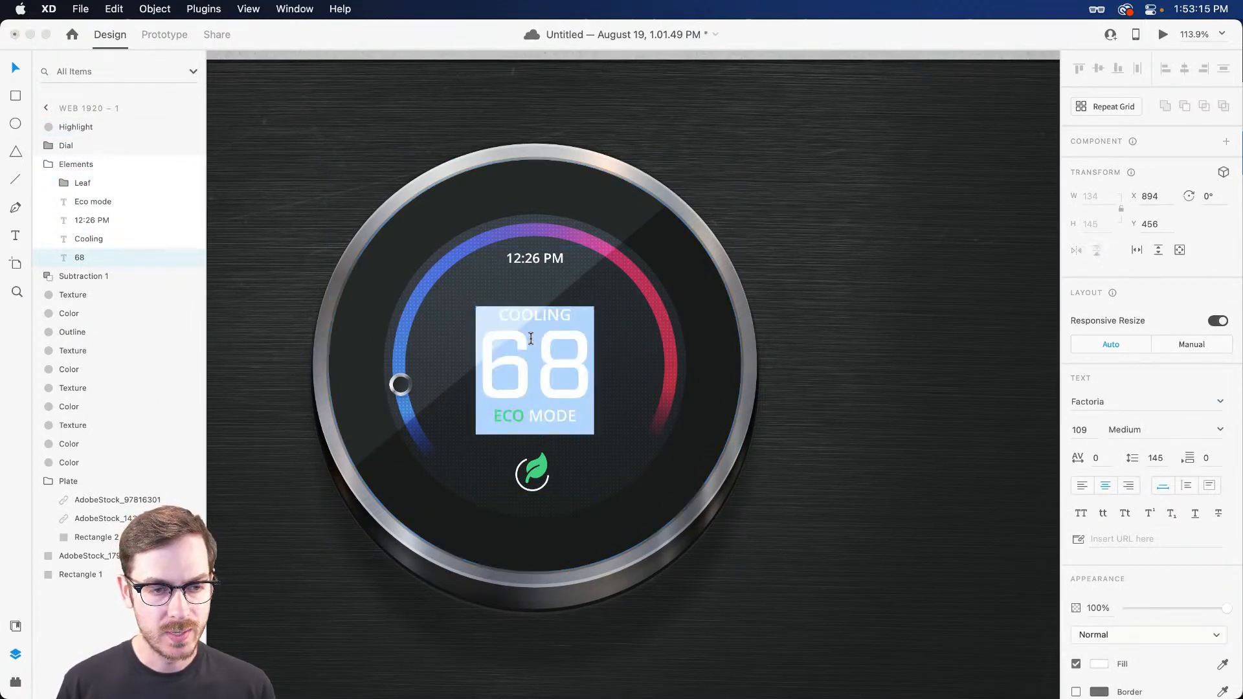
key("Right")
key("BackSpace")
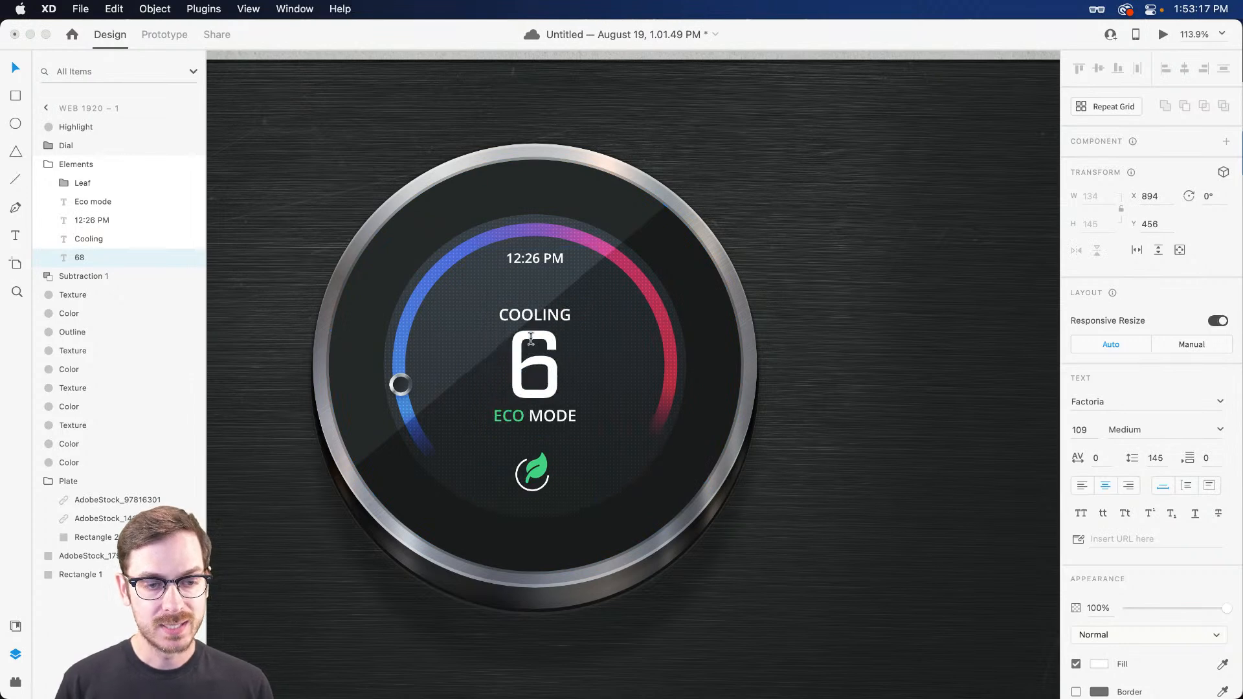
key("Escape")
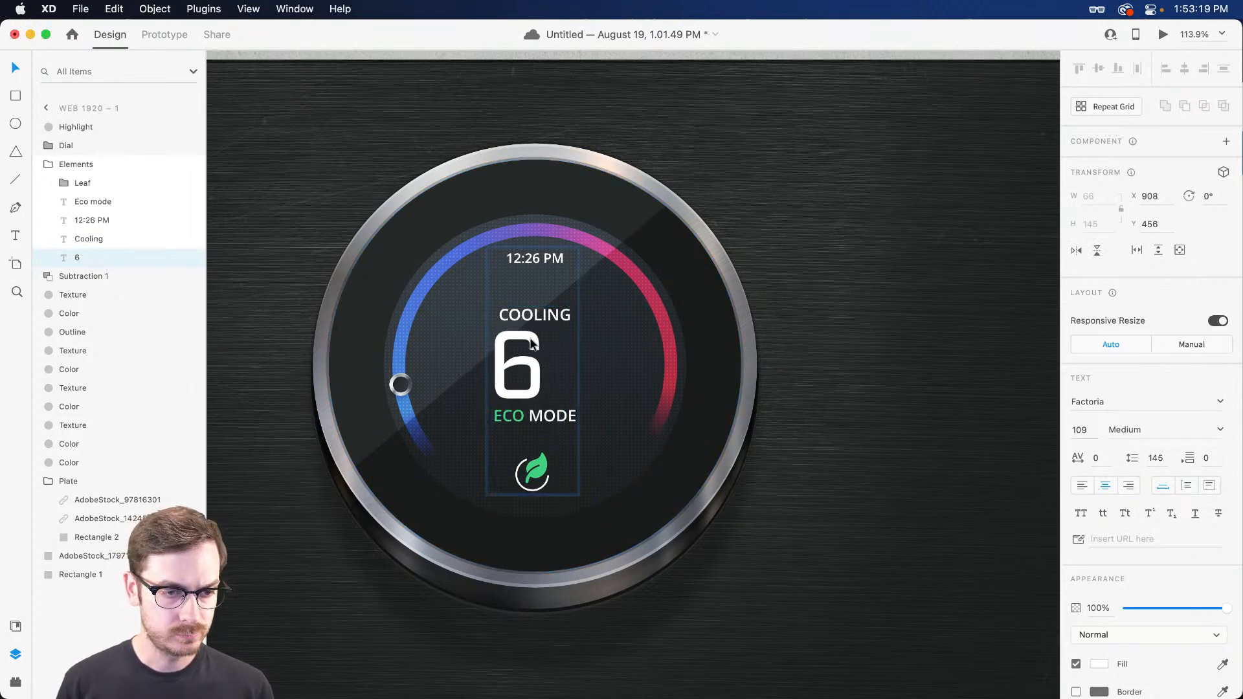
key("Left")
key("Left")
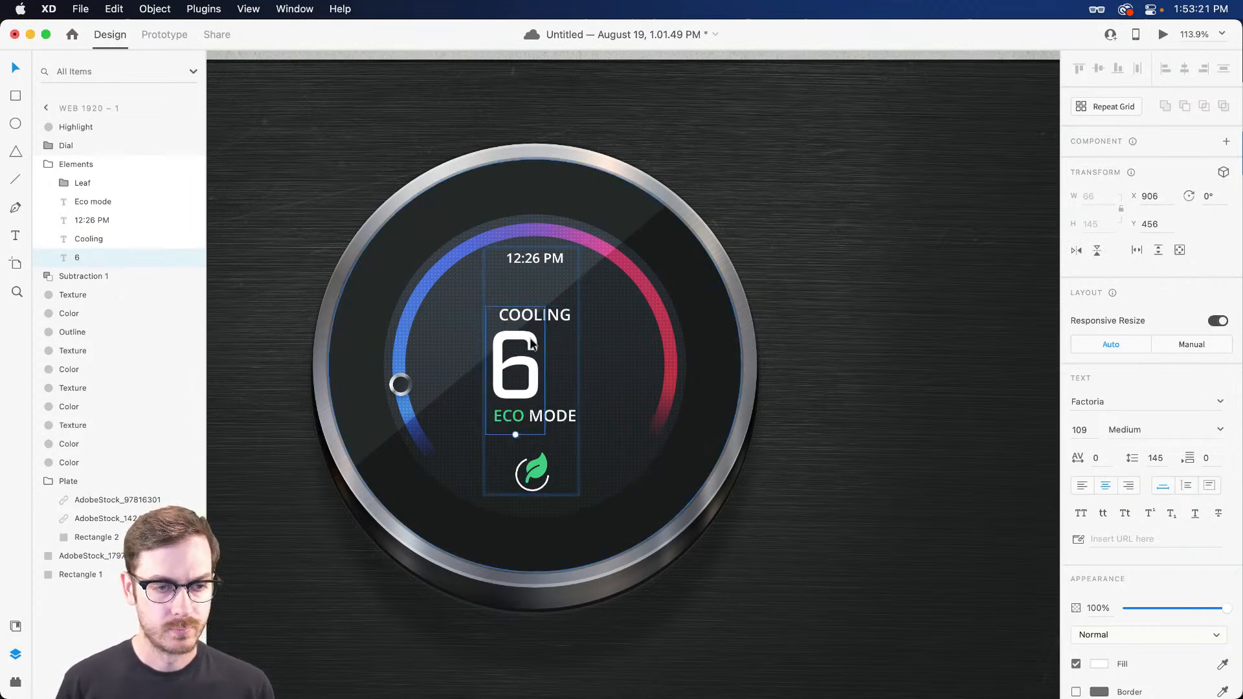
Duplicate the 6 on Web 1920 – 1, move the copy 60 px to the right, and change its text to 0.
key("super+d")
key("shift+Right")
key("shift+Right")
key("shift+Right")
key("shift+Right")
key("shift+Right")
key("shift+Right")
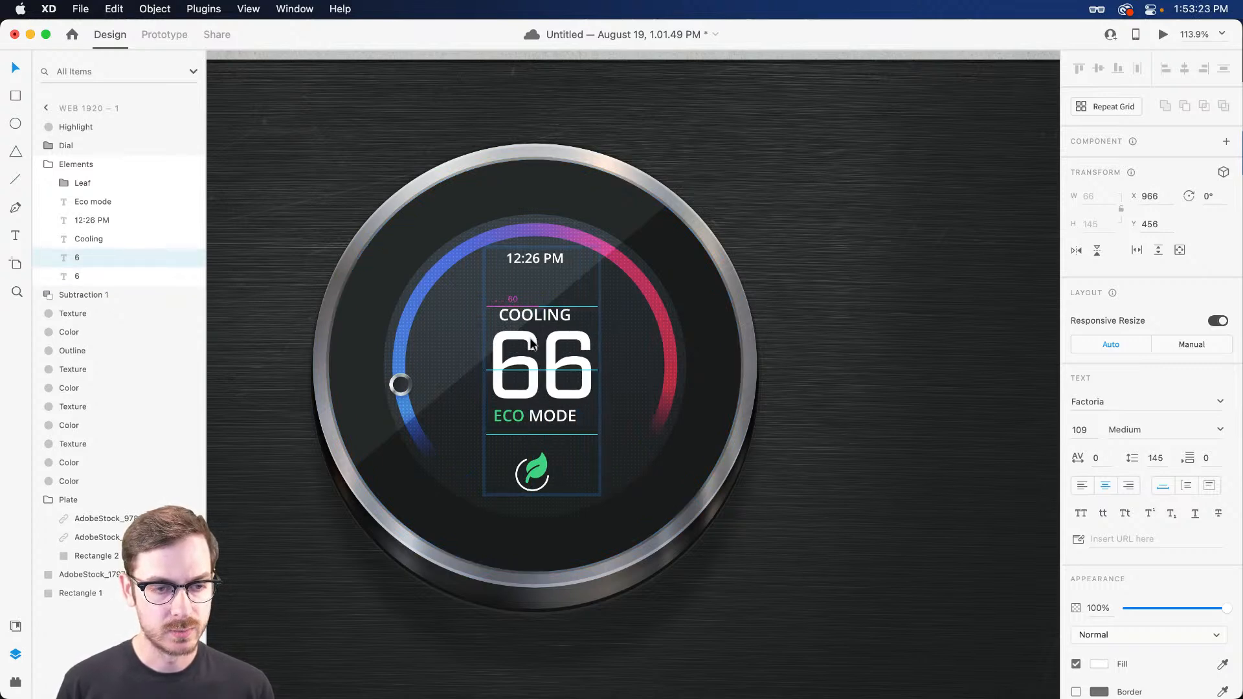
type("1")
key("BackSpace")
type("0")
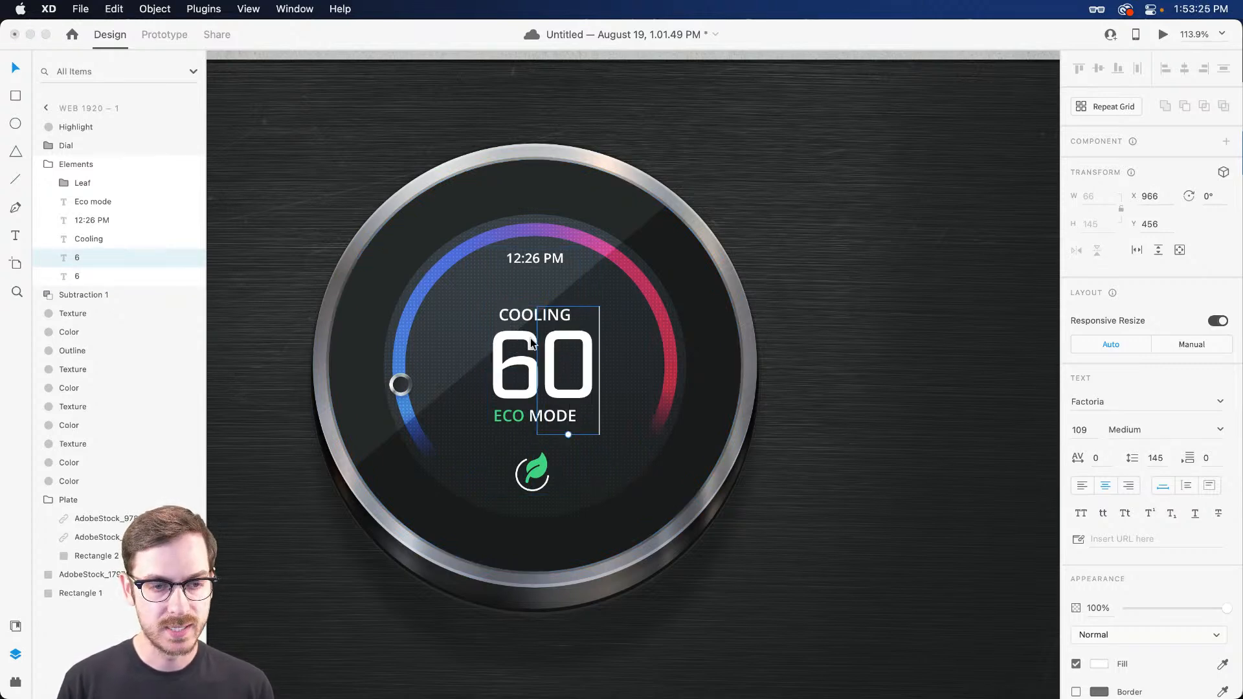
key("Escape")
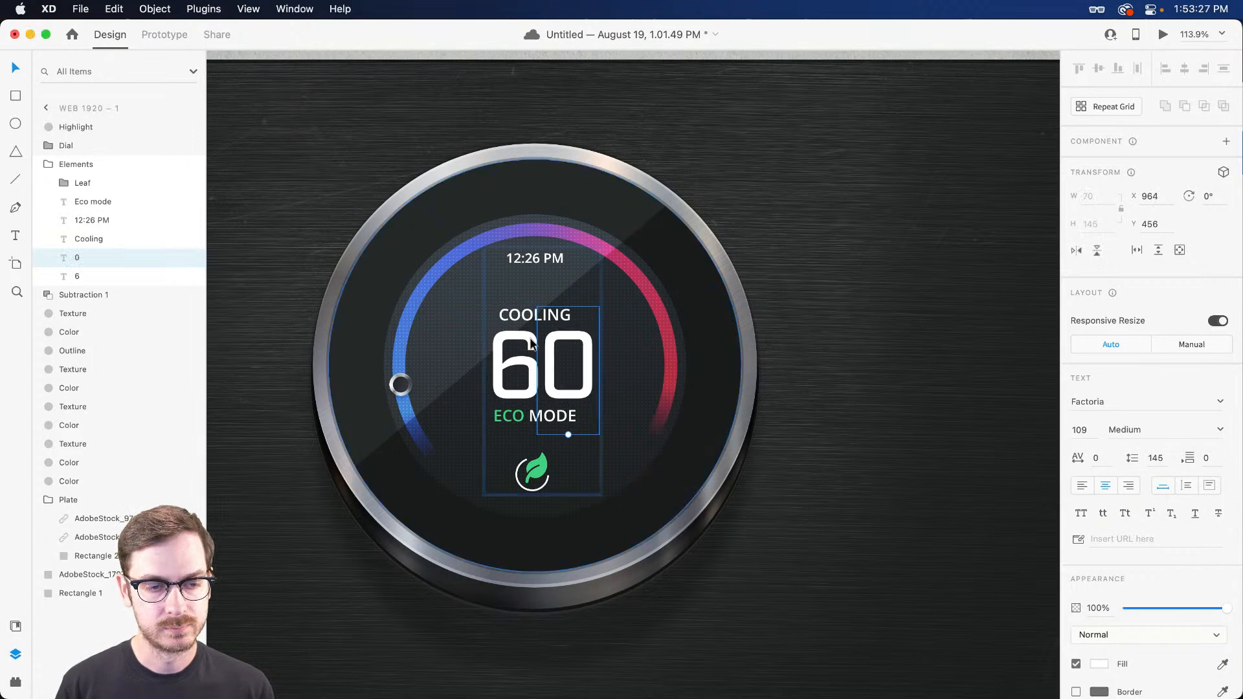
Extend the 0 text into a vertical column of the digits 0 to 9, one per line, and centre-align it.
left_click(1088, 487)
key("Return")
key("Right")
key("Return")
type("2")
key("BackSpace")
type("1\\")
key("BackSpace")
key("Return")
type("2")
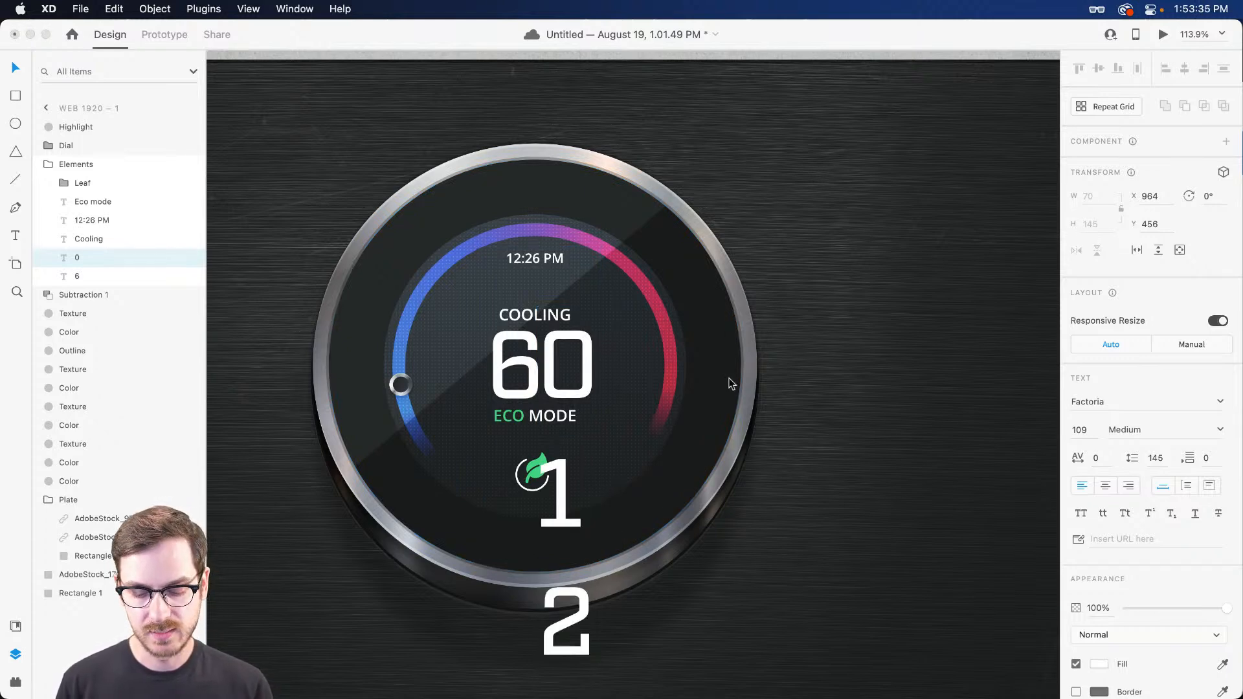
key("Escape")
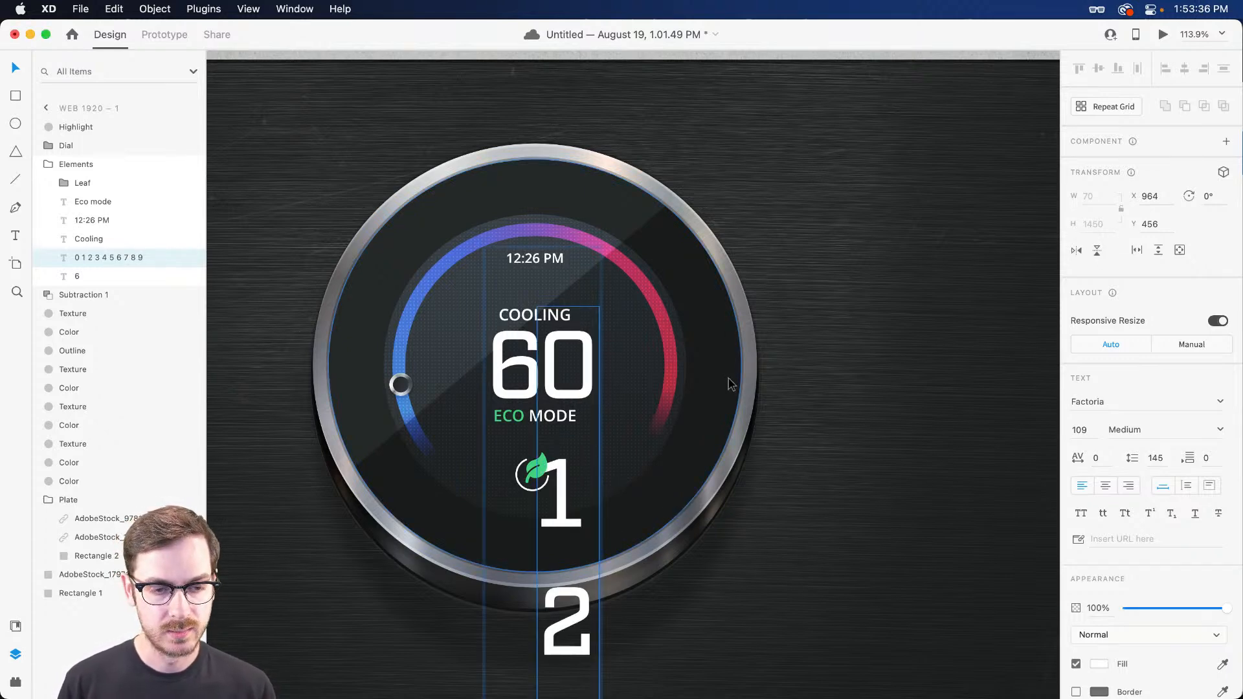
left_click(1109, 487)
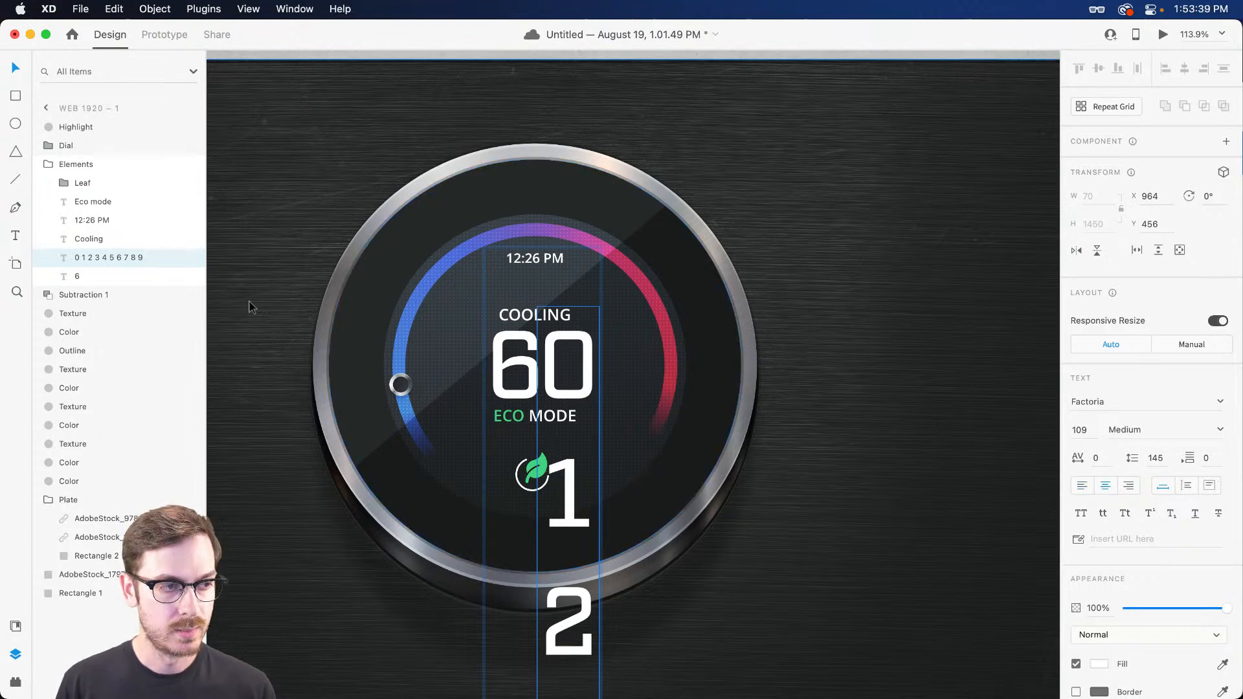
Select the digit column together with the 6 and nudge both left to X 897 to centre them on the dial.
left_click(101, 276, "shift")
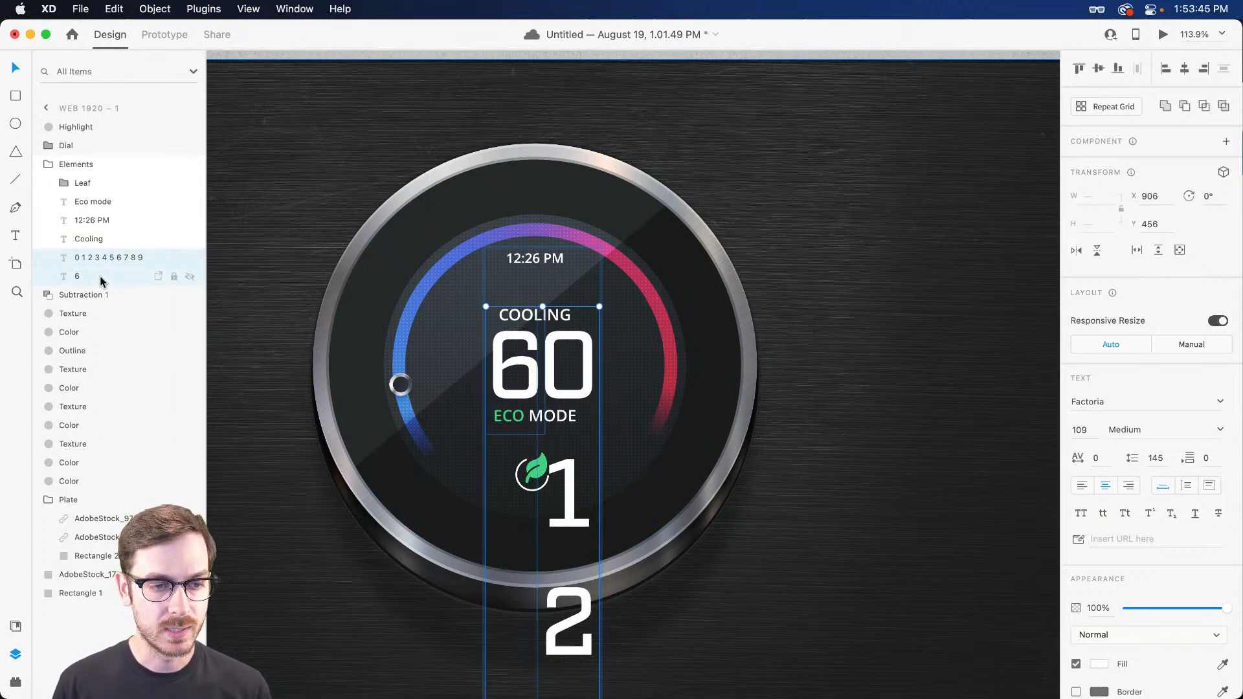
key("Left")
key("Left")
key("Left")
key("Left")
key("Left")
key("Left")
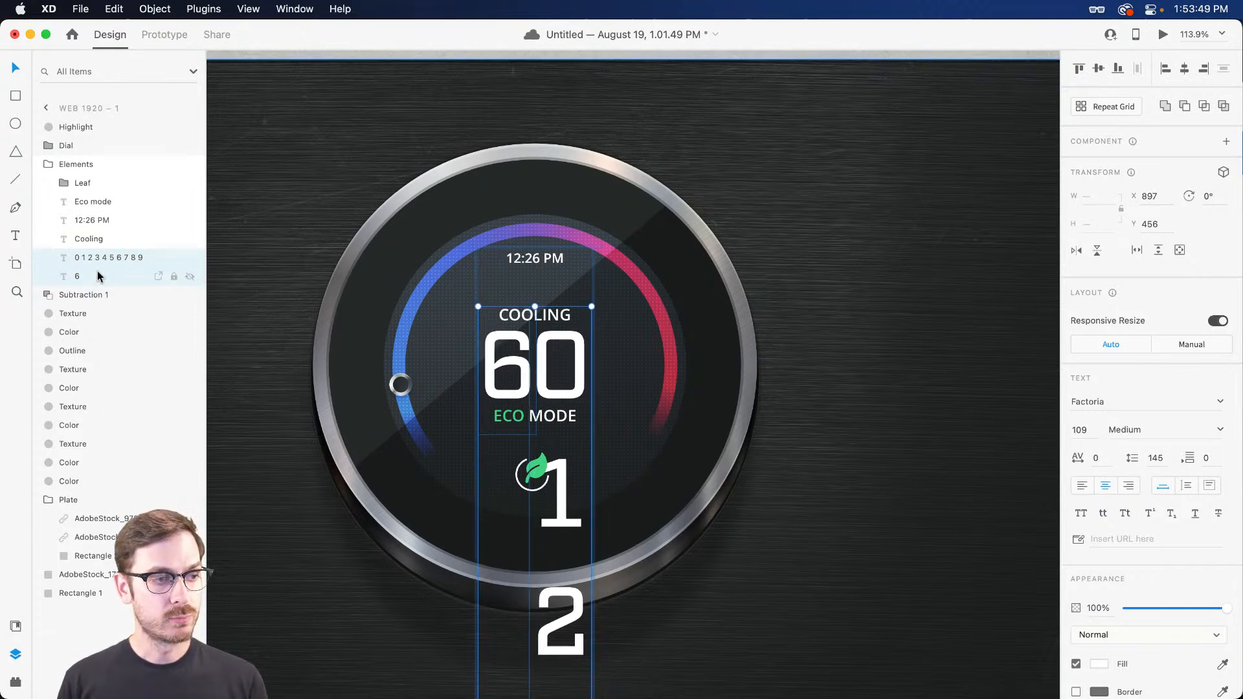
Draw a rectangle about 156 by 90 over the temperature digits and order it directly above the digit text layers.
key("r")
mouse_move(464, 326)
left_mouse_down()
mouse_move(621, 388)
mouse_move(601, 404)
left_mouse_up()
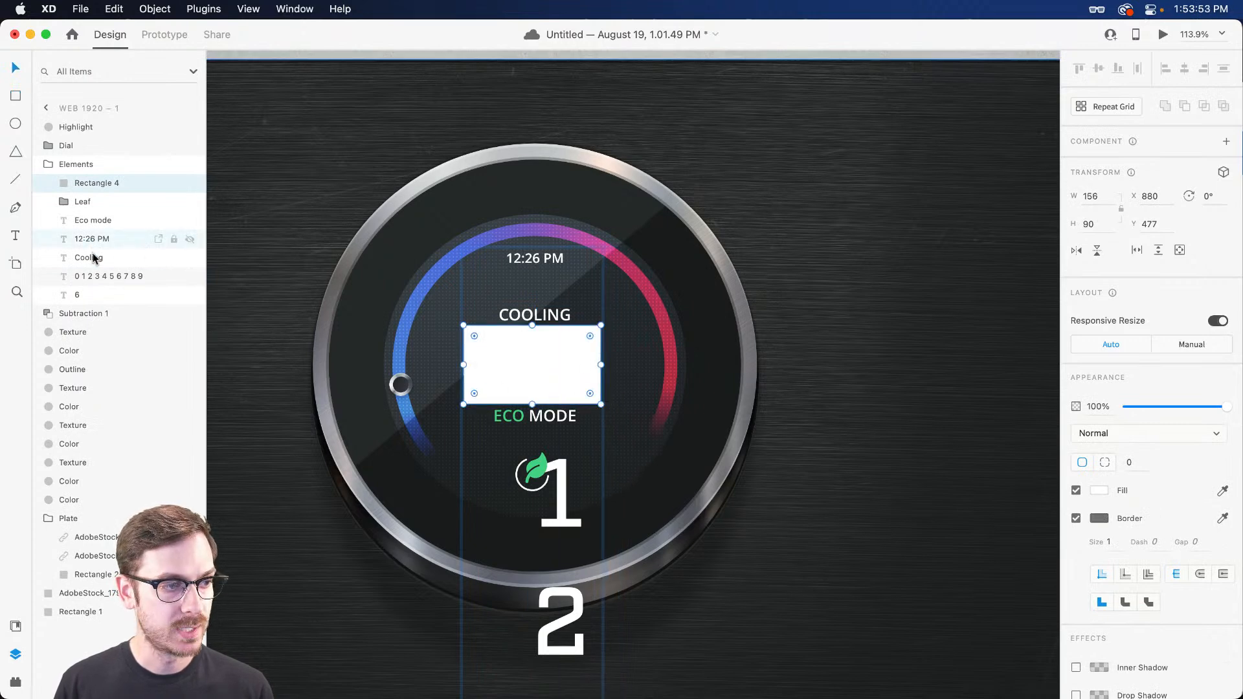
key("v")
key("super+bracketleft")
key("super+bracketleft")
key("super+bracketleft")
key("super+bracketleft")
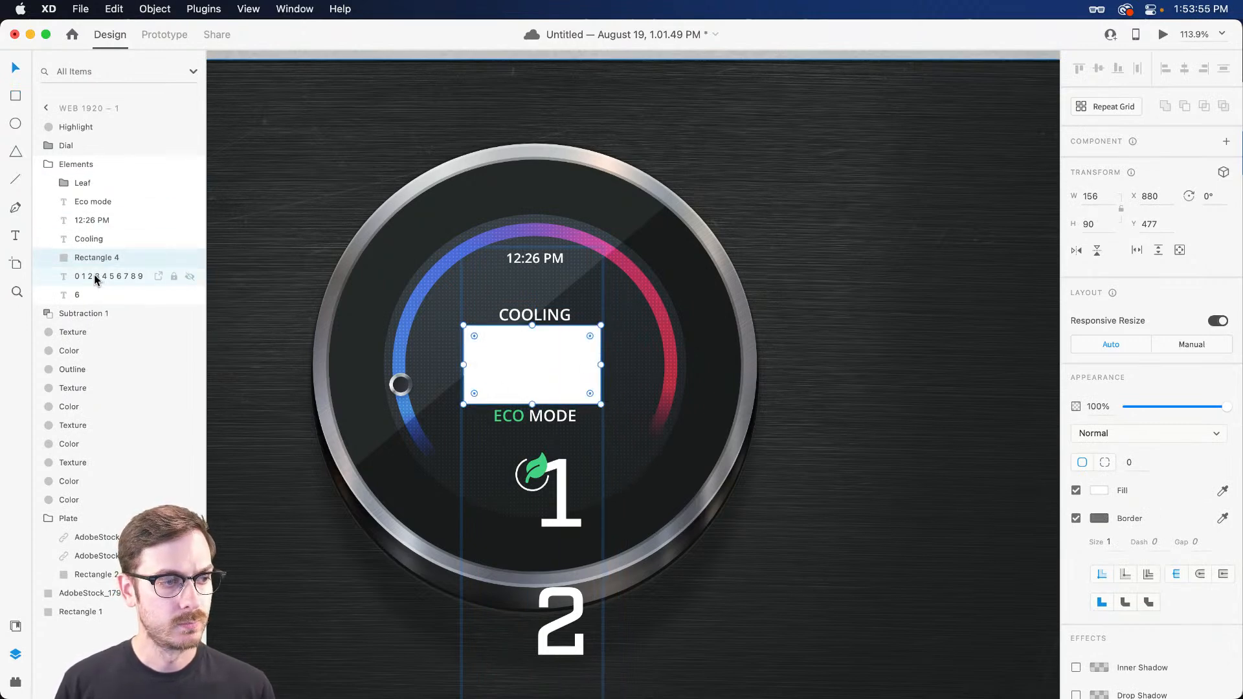
Mask the digit column and the 6 with the rectangle, and name the mask group Numbers.
left_click(85, 292, "shift")
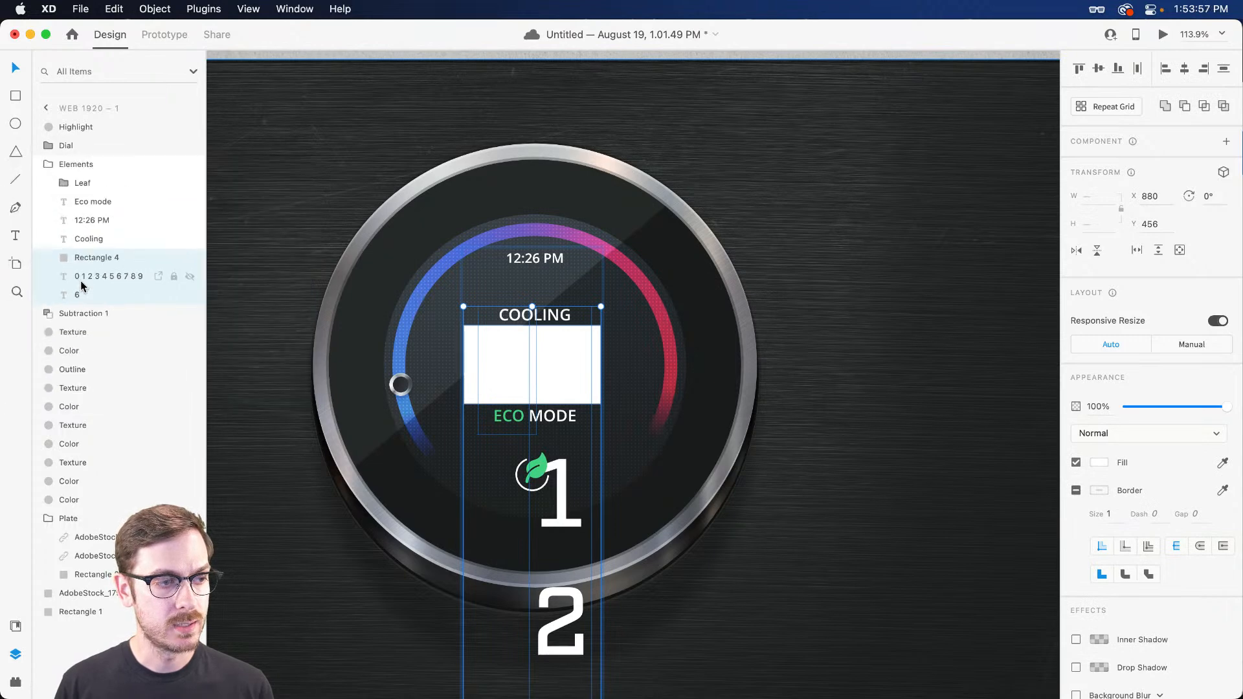
left_click(162, 11)
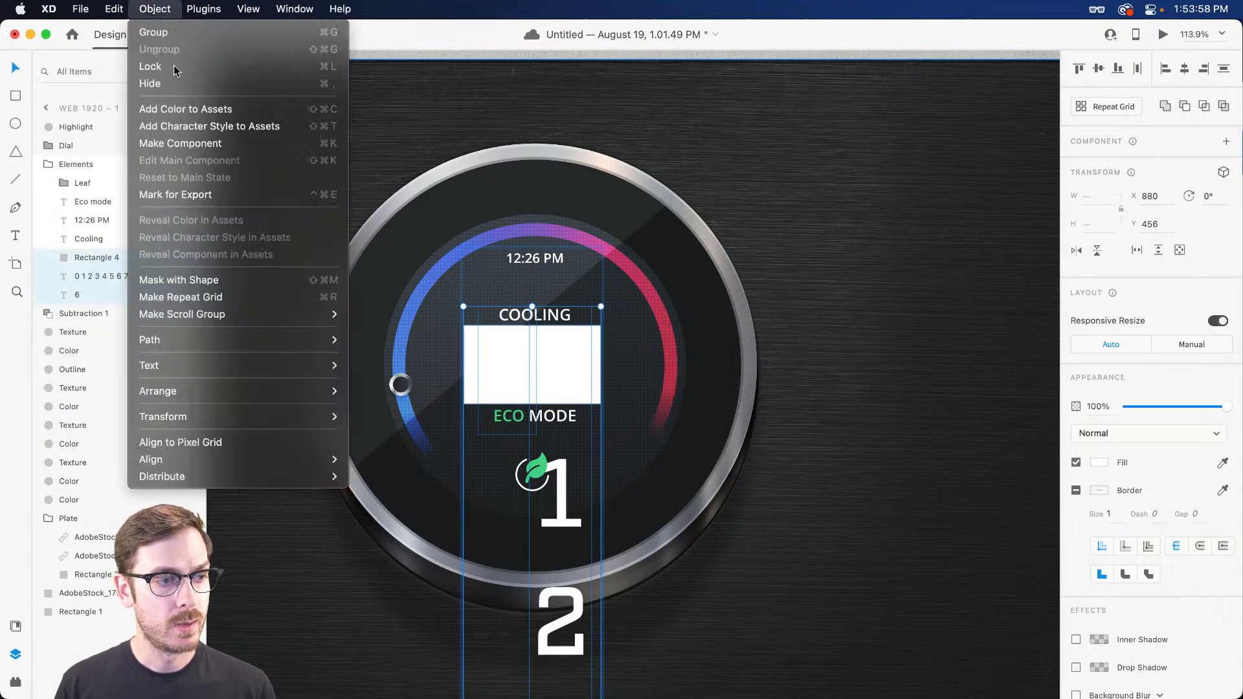
left_click(219, 285)
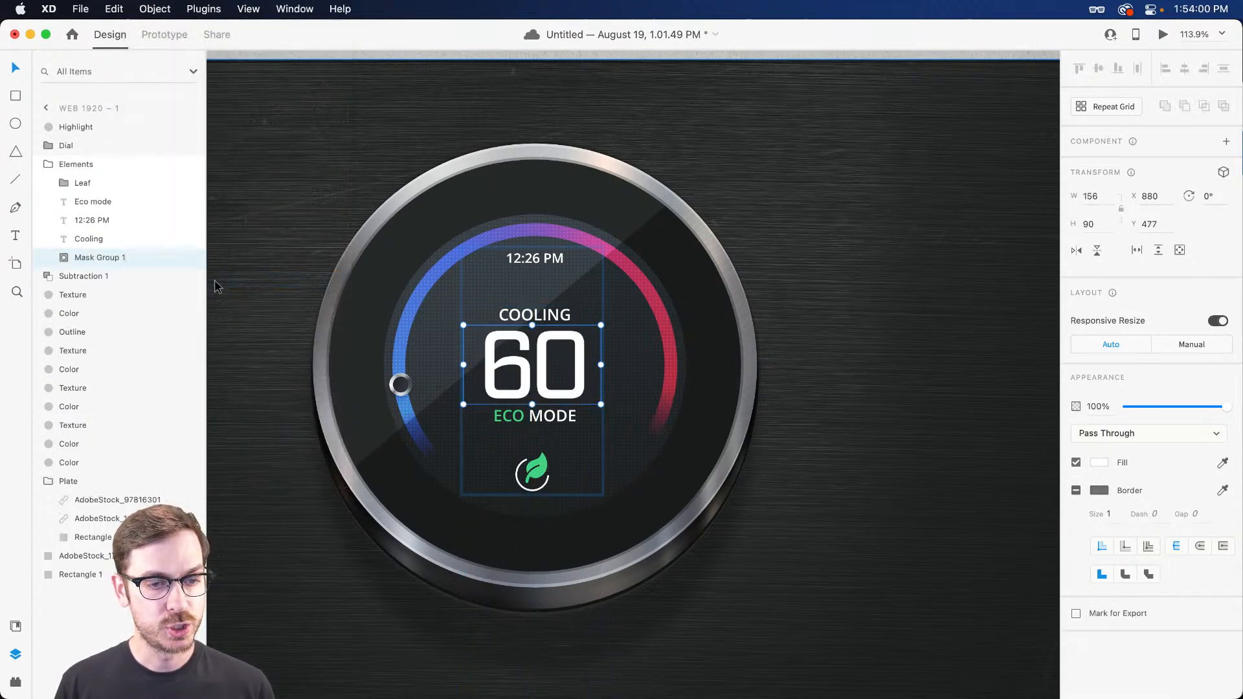
double_click(99, 257)
type("Numbers")
key("Return")
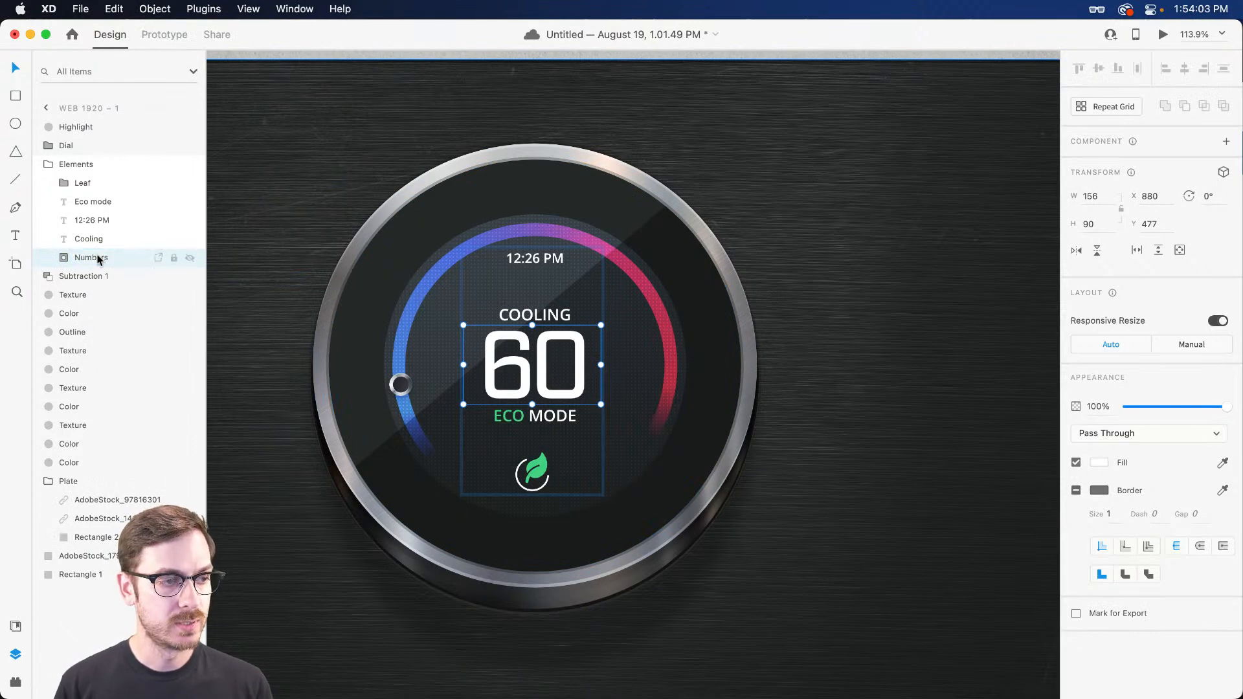
On Web 1920 – 3, replace the 68 text with a copy of the Numbers group ordered below the Cooling text.
scroll(544, 288, "right", 10)
scroll(524, 278, "right", 9)
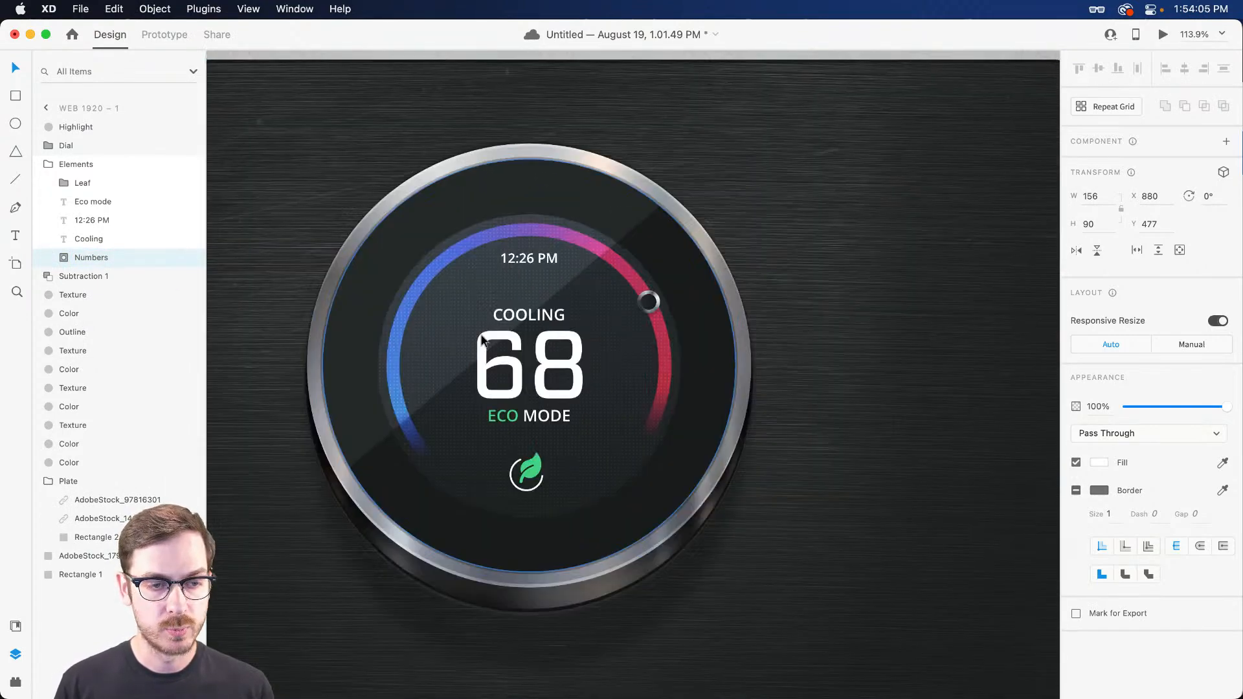
left_click(484, 317)
left_click_drag(459, 364, 486, 353)
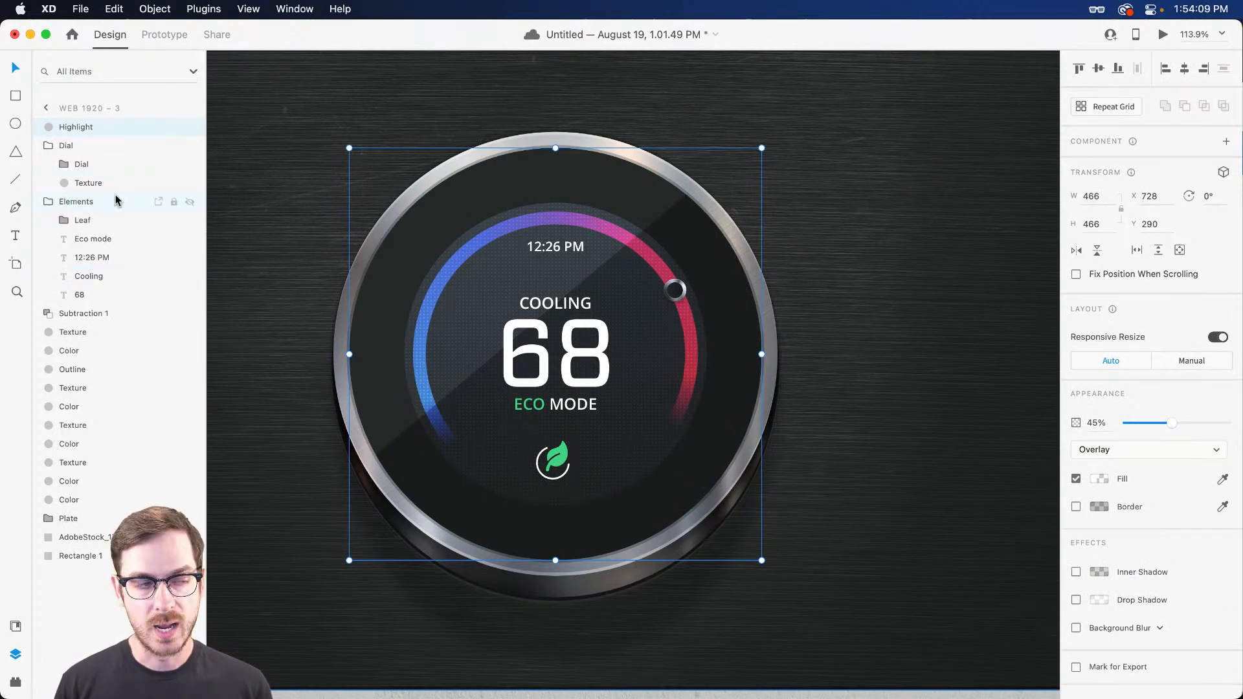
left_click(87, 294)
key("Delete")
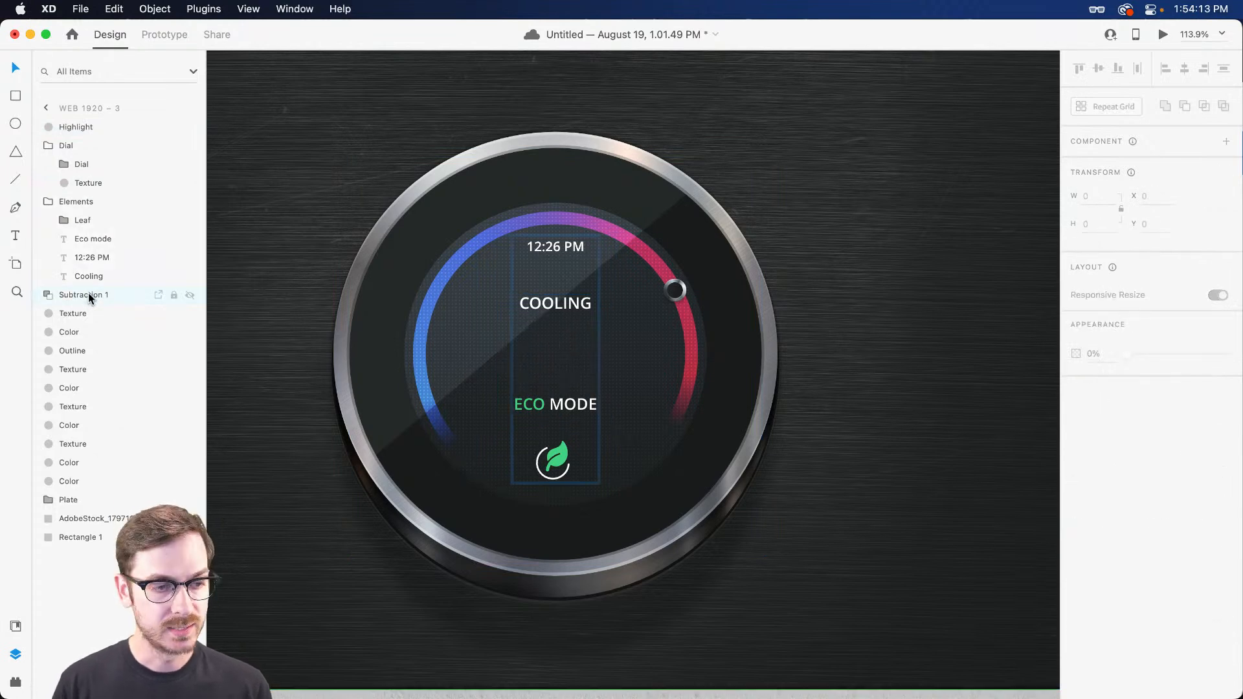
key("super+v")
key("super+bracketleft")
key("super+bracketleft")
key("super+bracketleft")
key("super+bracketleft")
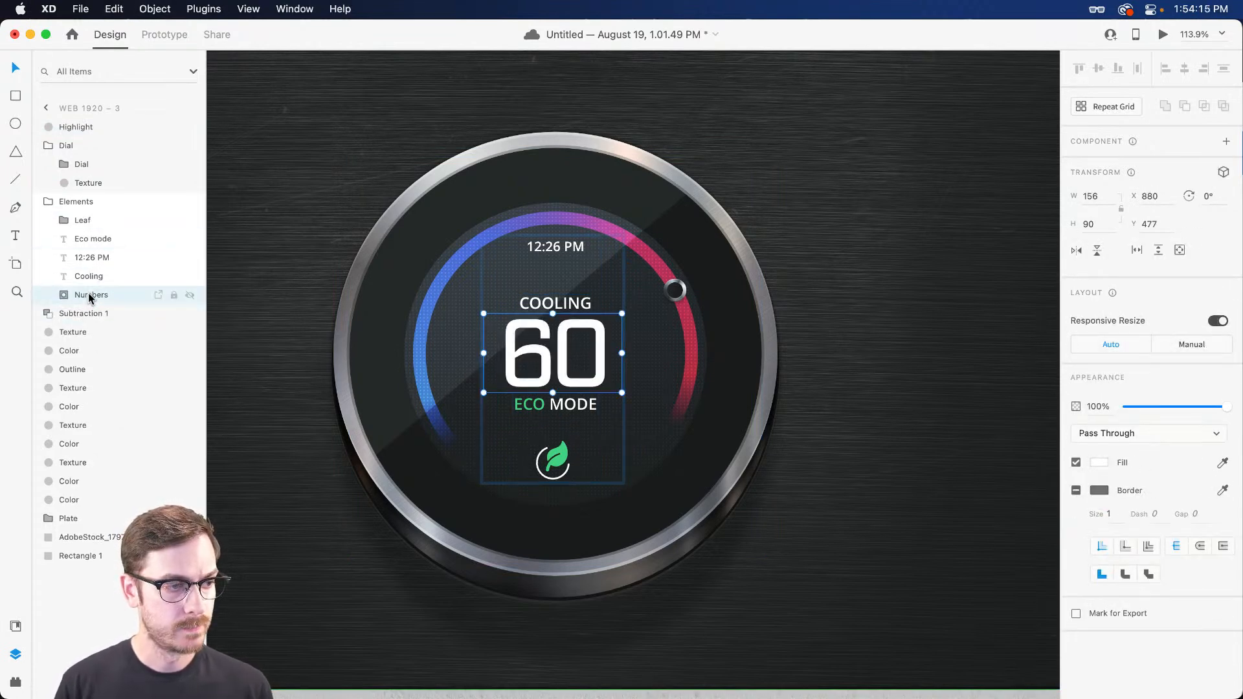
Open the Numbers mask group on Web 1920 – 3 and move its digit column up to Y 216.
left_click(65, 295)
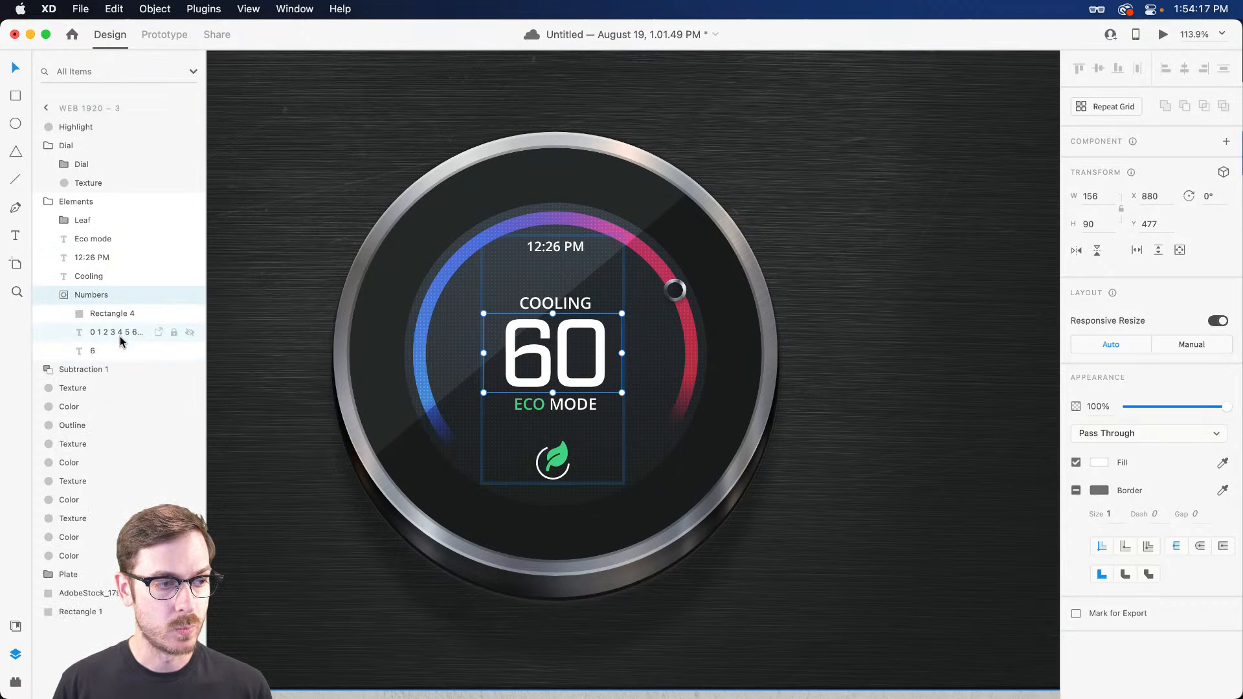
left_click(119, 332)
key("shift+Up")
key("shift+Up")
key("shift+Up")
key("shift+Up")
key("shift+Up")
key("shift+Up")
key("shift+Up")
key("shift+Up")
key("shift+Up")
key("shift+Up")
key("shift+Up")
key("shift+Up")
key("shift+Up")
key("shift+Up")
key("shift+Up")
key("shift+Up")
key("shift+Up")
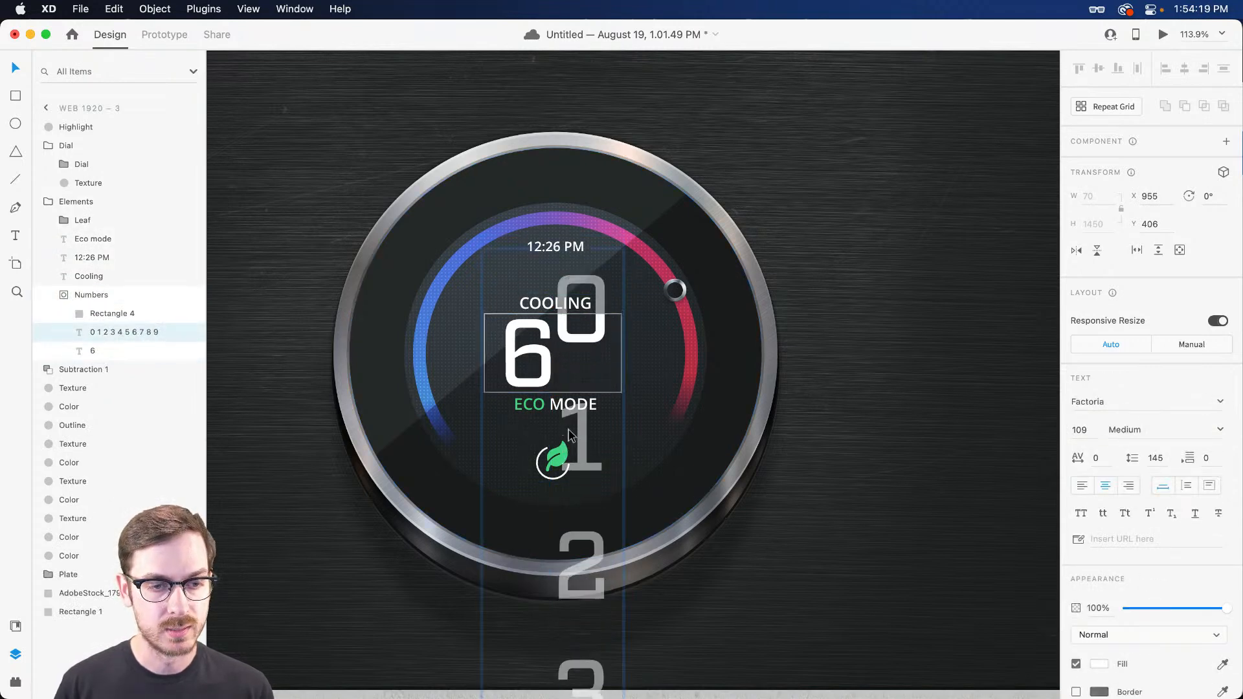
key("shift+Up")
key("shift+Up")
key("shift+Up")
key("shift+Up")
key("shift+Up")
key("shift+Up")
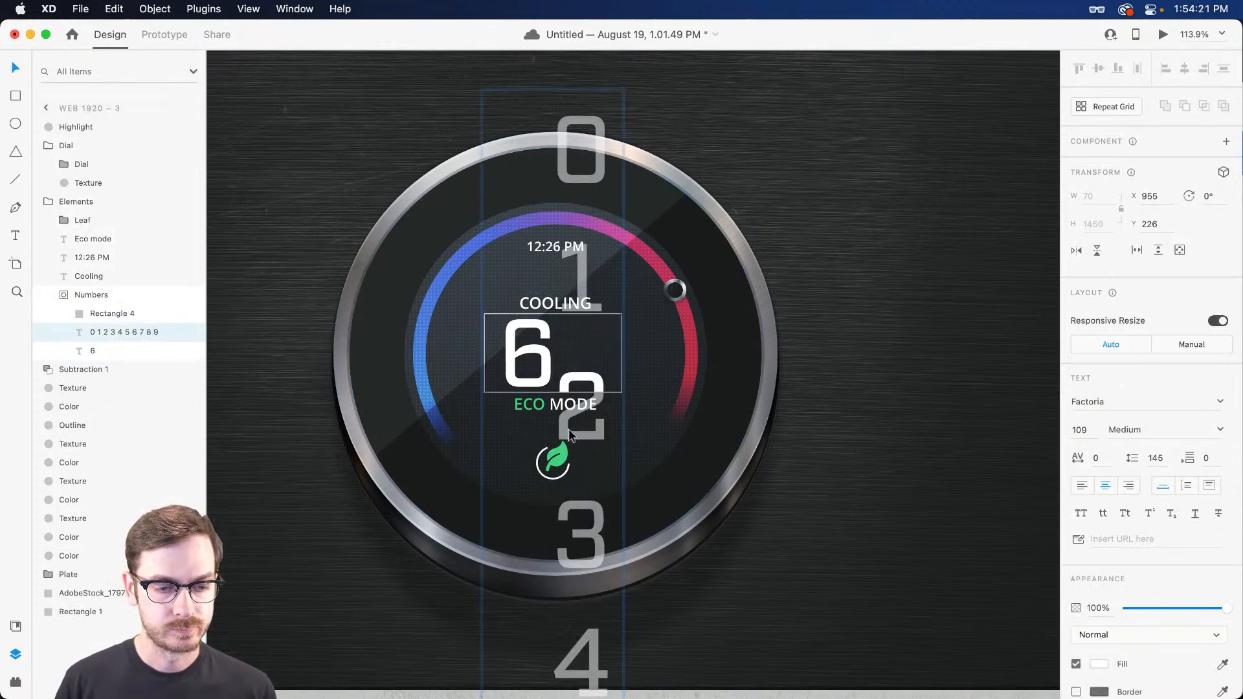
Hide the Highlight layer and reselect the digit column inside the Numbers mask group.
left_click(194, 126)
left_click_drag(588, 377, 583, 302)
key("super+z")
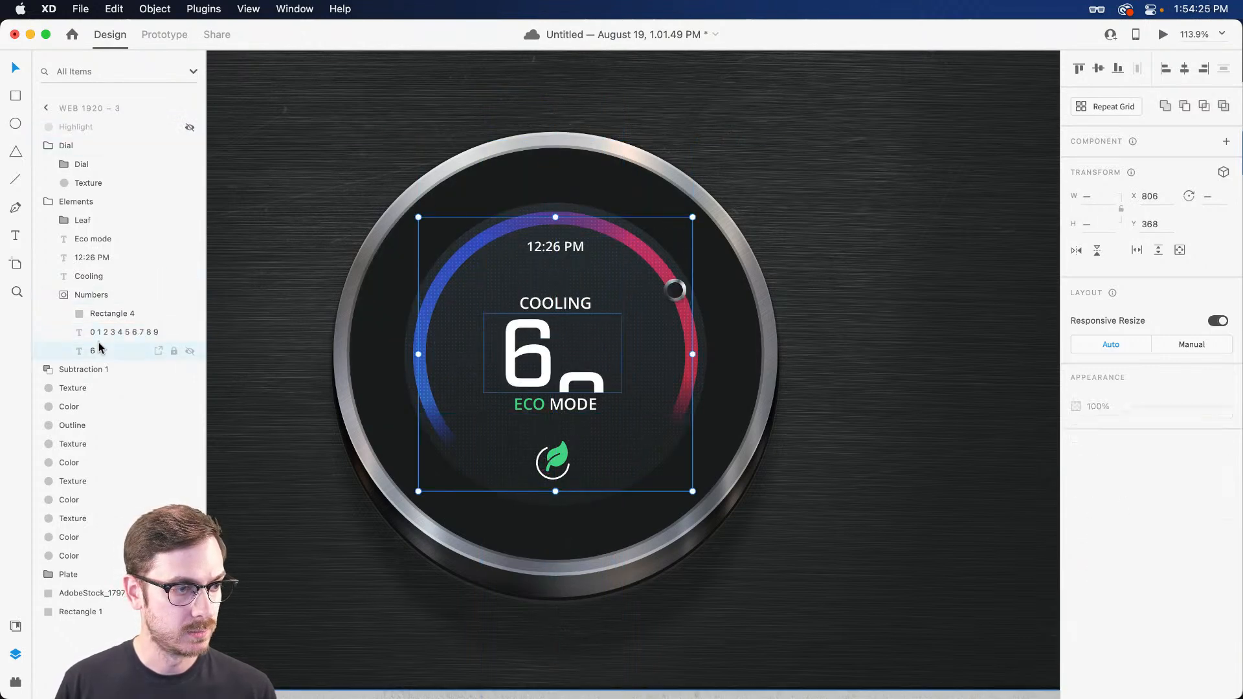
left_click(98, 351)
left_click(593, 383)
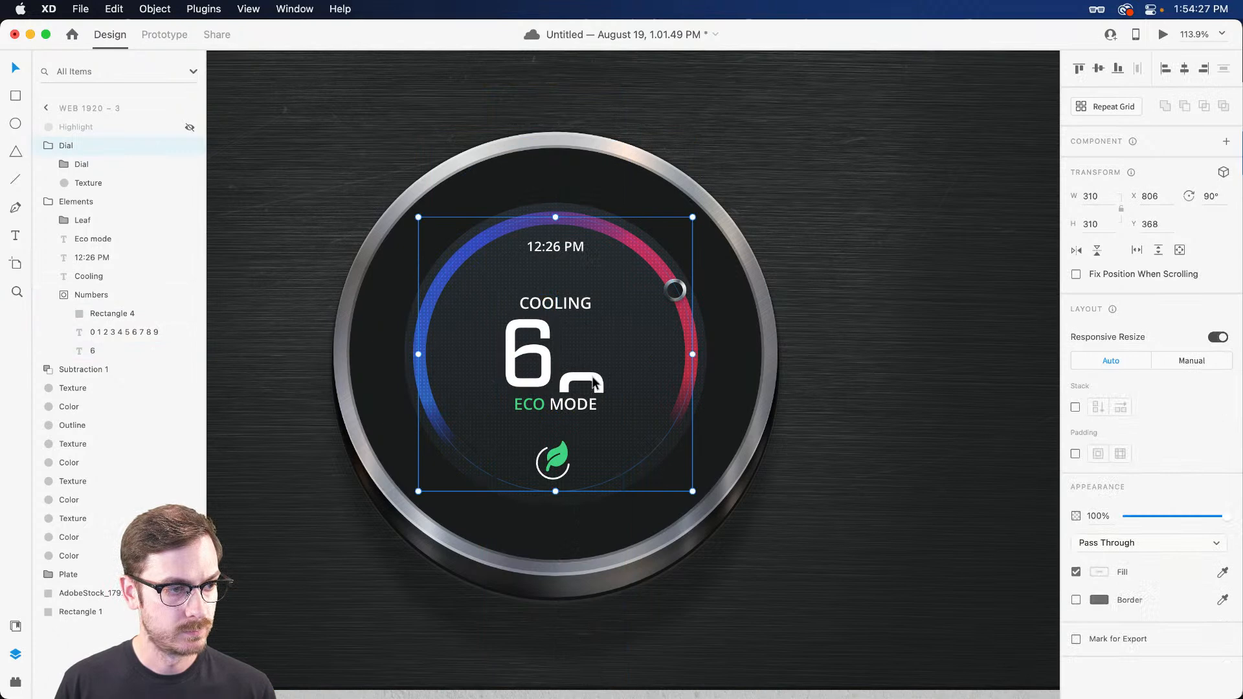
double_click(593, 378)
double_click(593, 379)
key("Escape")
left_click(110, 328)
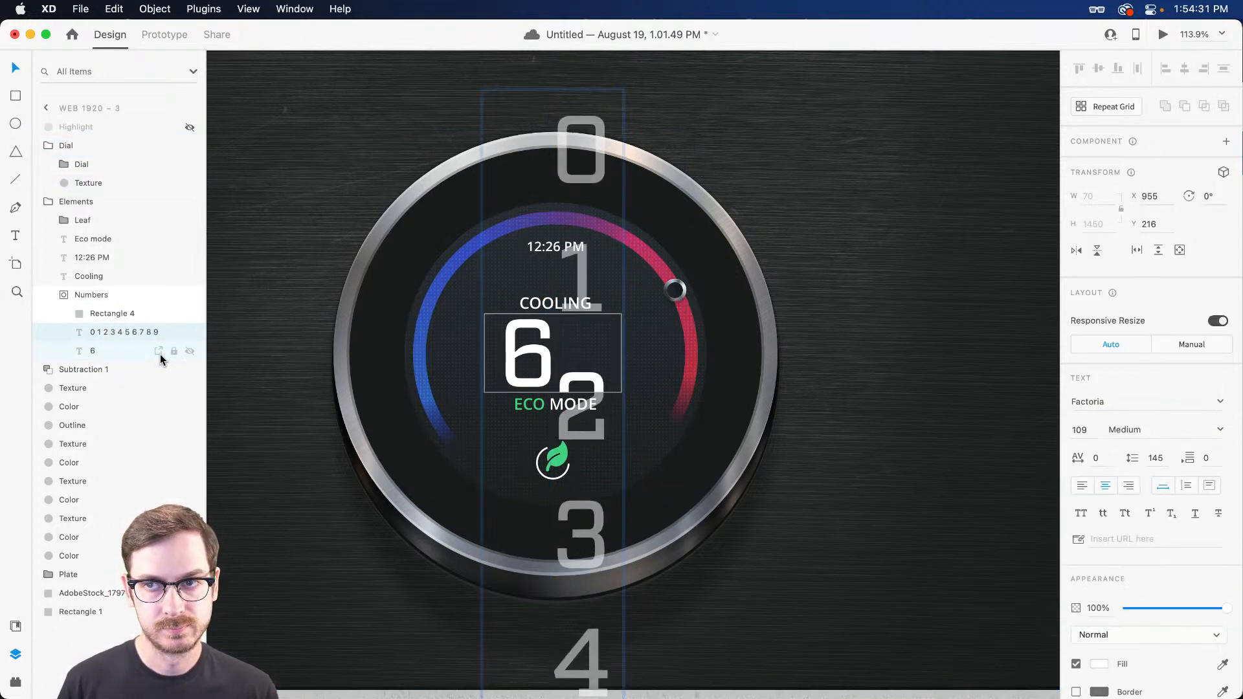
Move the digit column up to Y -124, bringing the 4 beside the fixed 6.
key("shift+Up")
key("shift+Up")
key("shift+Up")
key("shift+Up")
key("shift+Up")
key("shift+Up")
key("shift+Up")
key("shift+Up")
key("shift+Up")
key("shift+Up")
key("shift+Up")
key("shift+Up")
key("shift+Up")
key("shift+Up")
key("shift+Up")
key("shift+Up")
key("shift+Up")
key("shift+Up")
key("shift+Up")
key("shift+Up")
key("shift+Up")
key("shift+Up")
key("shift+Up")
key("shift+Up")
key("shift+Up")
key("shift+Up")
key("shift+Up")
key("shift+Up")
key("shift+Up")
key("shift+Up")
key("shift+Up")
key("shift+Up")
key("shift+Up")
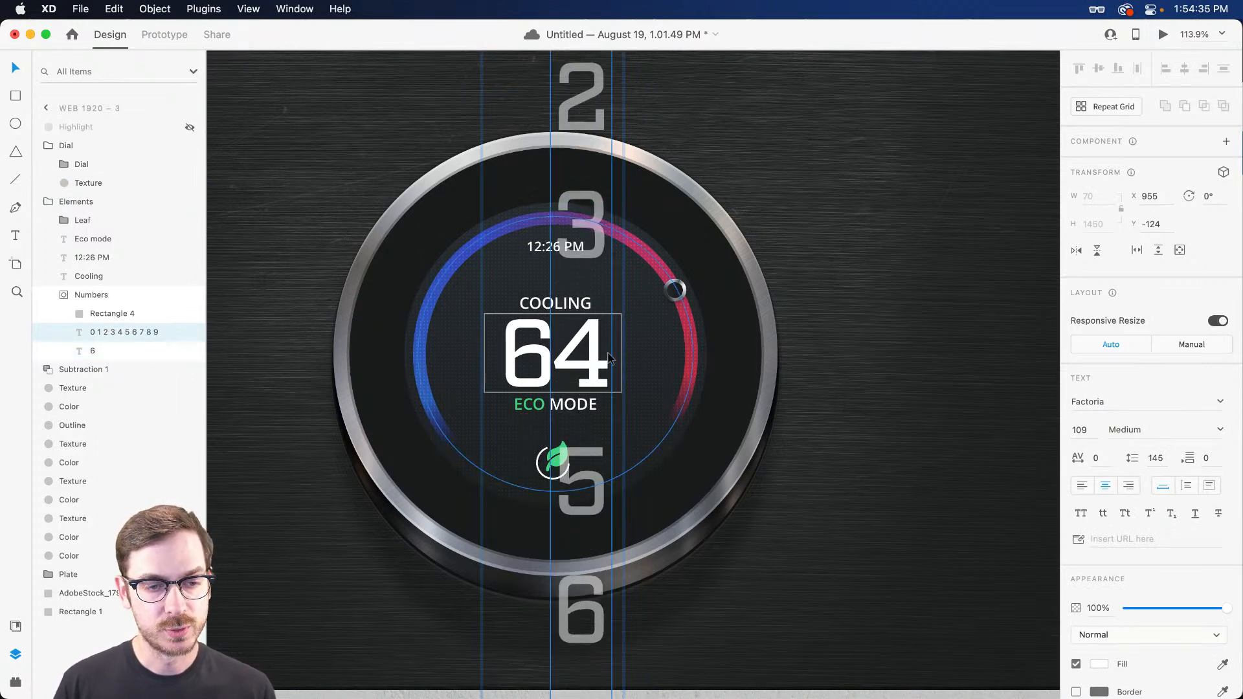
Reselect the digit column directly on the dial and move it up past the 8, to about Y -801.
left_click(878, 306)
double_click(595, 348)
double_click(592, 348)
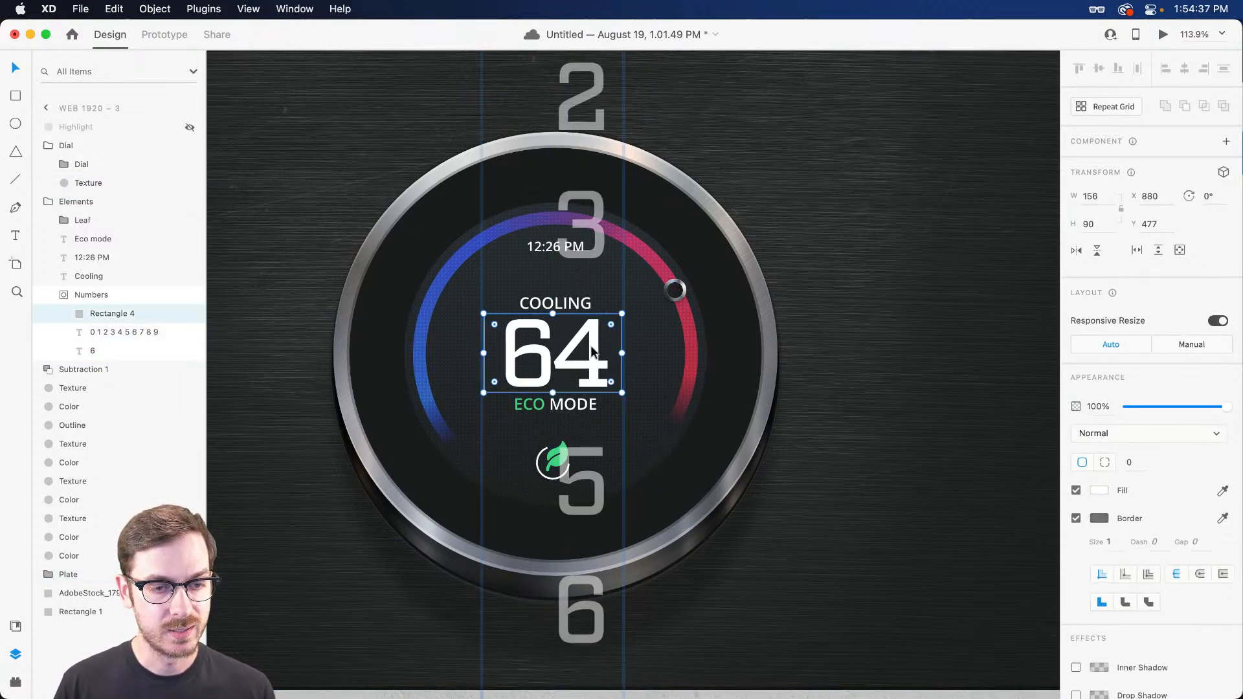
double_click(592, 348)
key("shift+Up")
key("shift+Up")
key("shift+Up")
key("shift+Up")
key("shift+Up")
key("shift+Up")
key("shift+Up")
key("shift+Up")
key("shift+Up")
key("shift+Up")
key("shift+Up")
key("shift+Up")
key("shift+Up")
key("shift+Up")
key("shift+Up")
key("shift+Up")
key("shift+Up")
key("shift+Up")
key("shift+Up")
key("shift+Up")
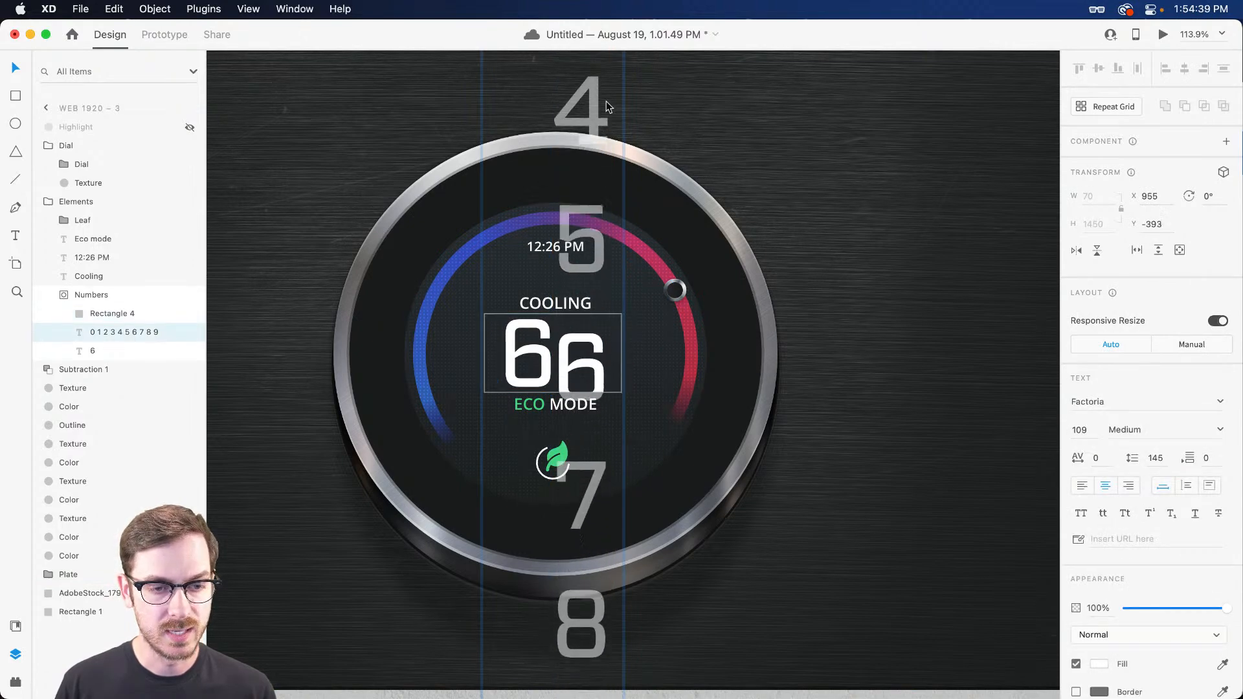
left_click_drag(602, 7, 600, 24)
scroll(589, 166, "down", 7)
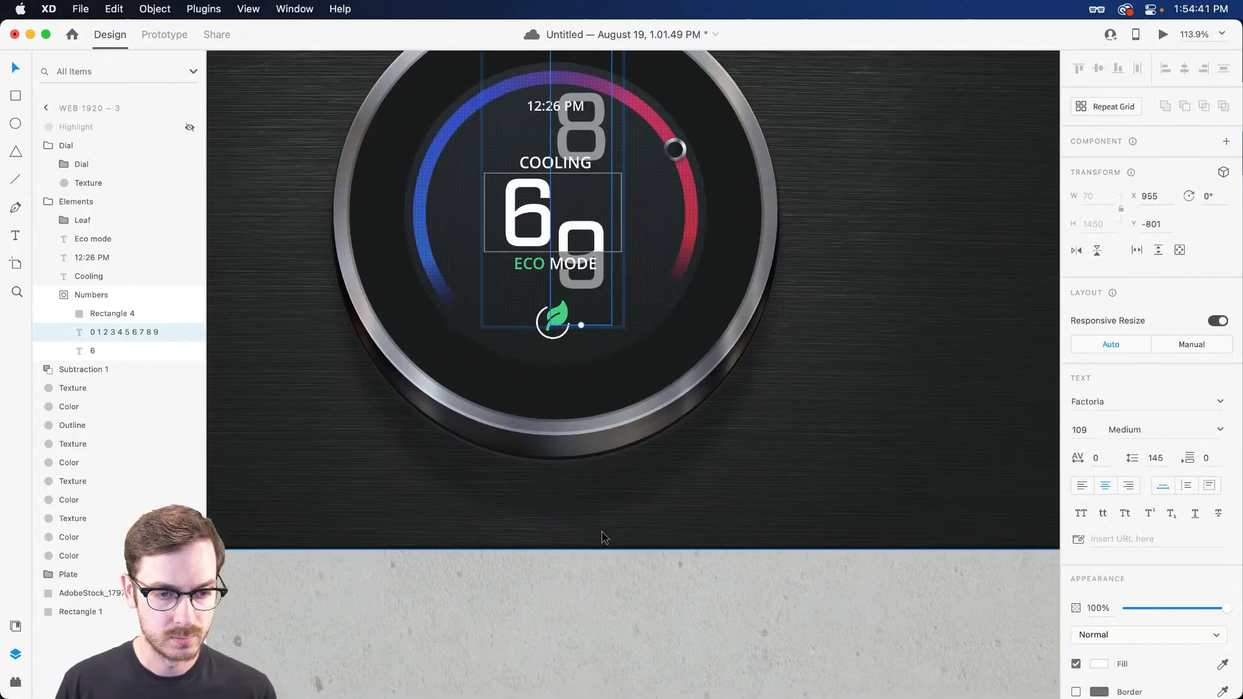
Nudge the digit column back down to Y -703 so the 8 lines up with the fixed 6.
key("shift+Down")
key("shift+Down")
key("shift+Down")
key("shift+Down")
key("shift+Down")
key("shift+Down")
key("shift+Down")
key("shift+Down")
key("shift+Down")
key("Down")
key("Down")
key("Down")
key("Down")
key("Down")
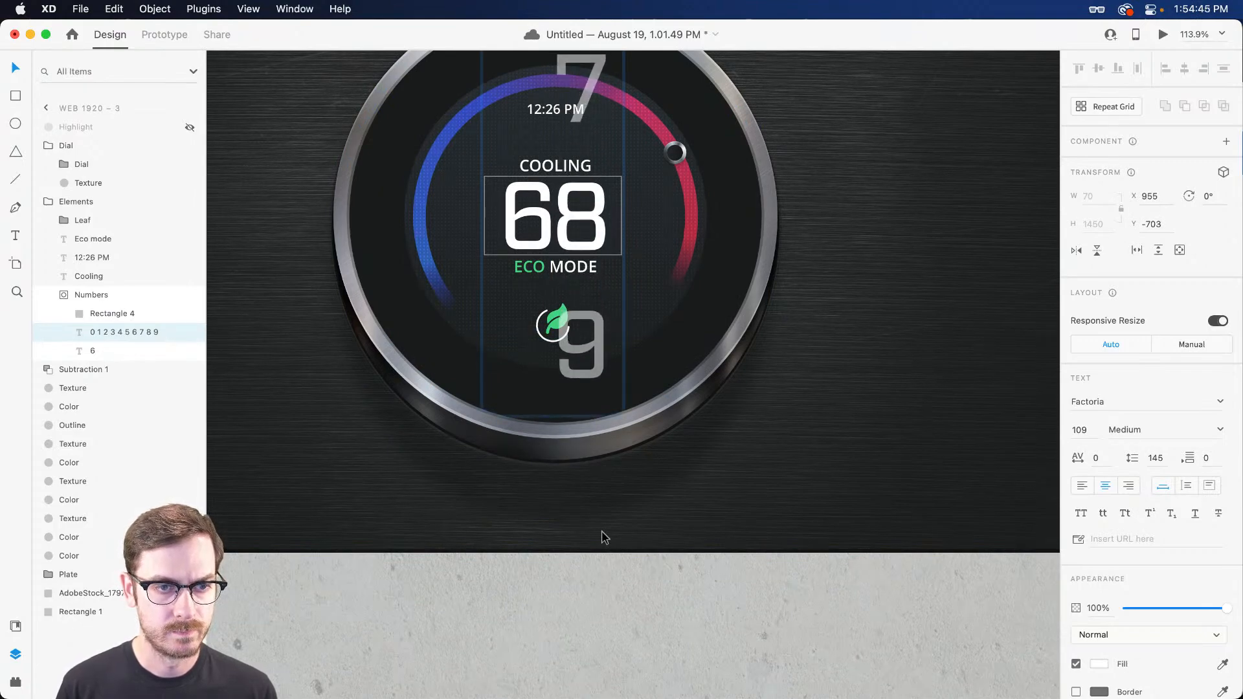
Leave the digit column for its Numbers group and show the Highlight layer again.
key("Escape")
scroll(654, 444, "up", 4)
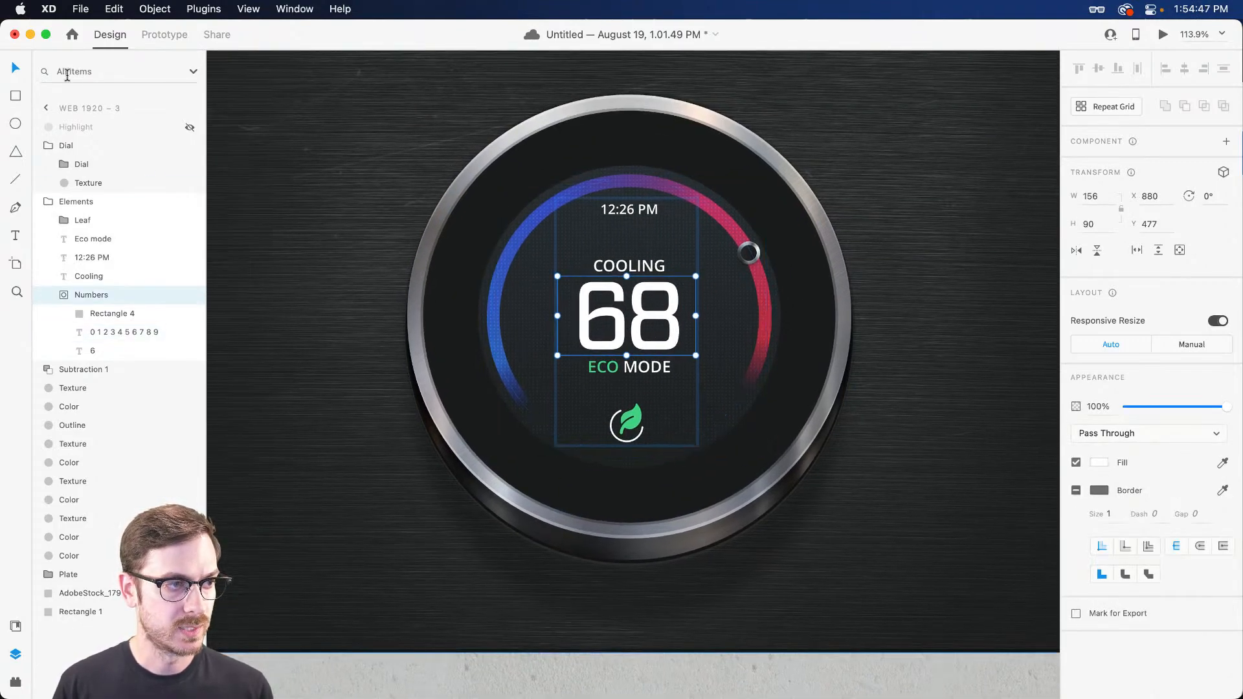
left_click(194, 127)
Preview the prototype starting from the Web 1920 – 1 artboard.
scroll(527, 281, "left", 10)
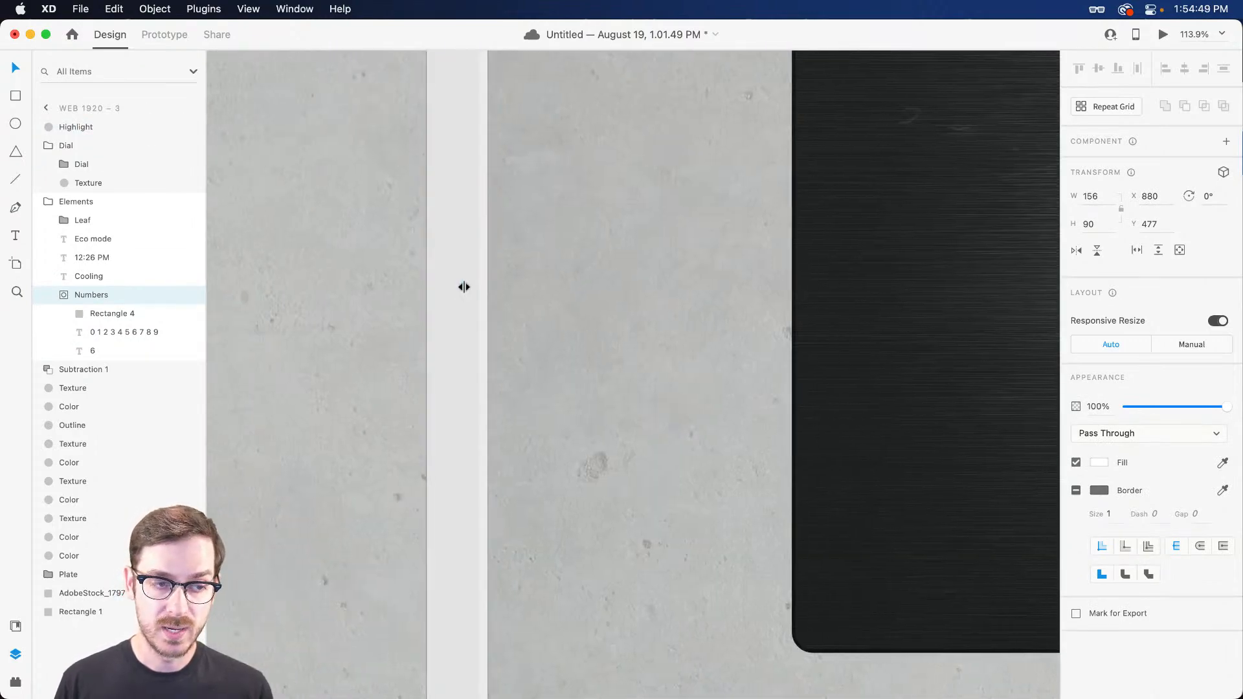
left_click(414, 282)
key("super+Return")
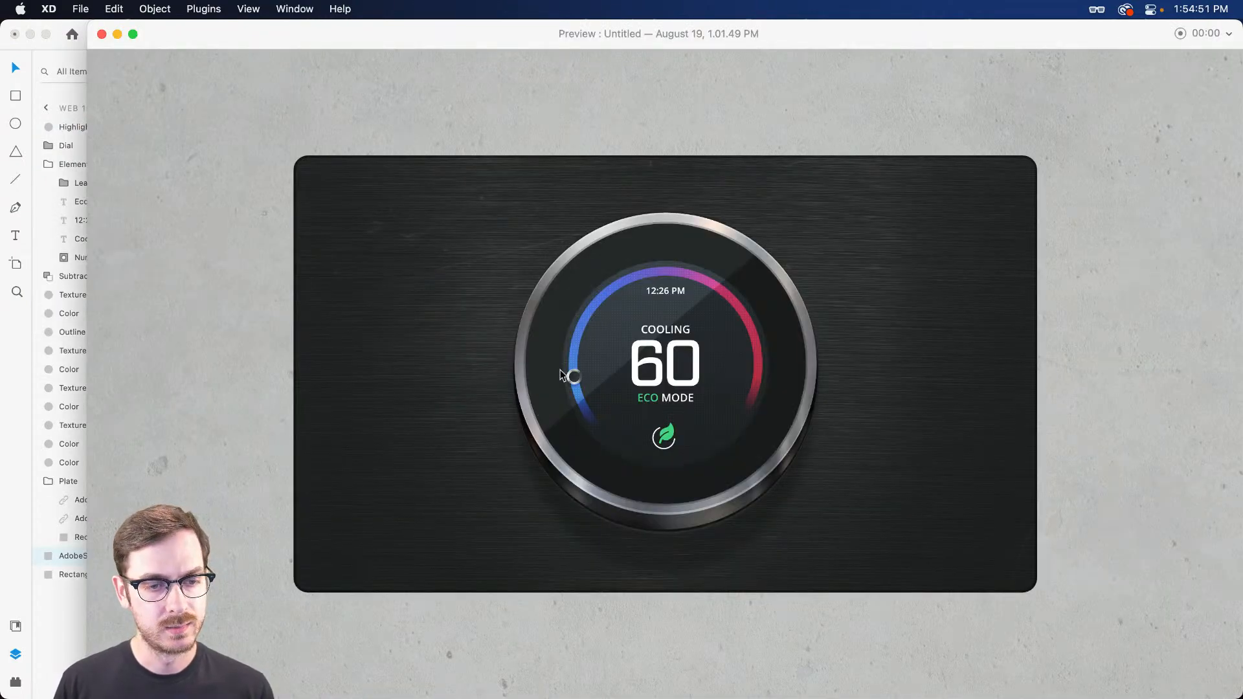